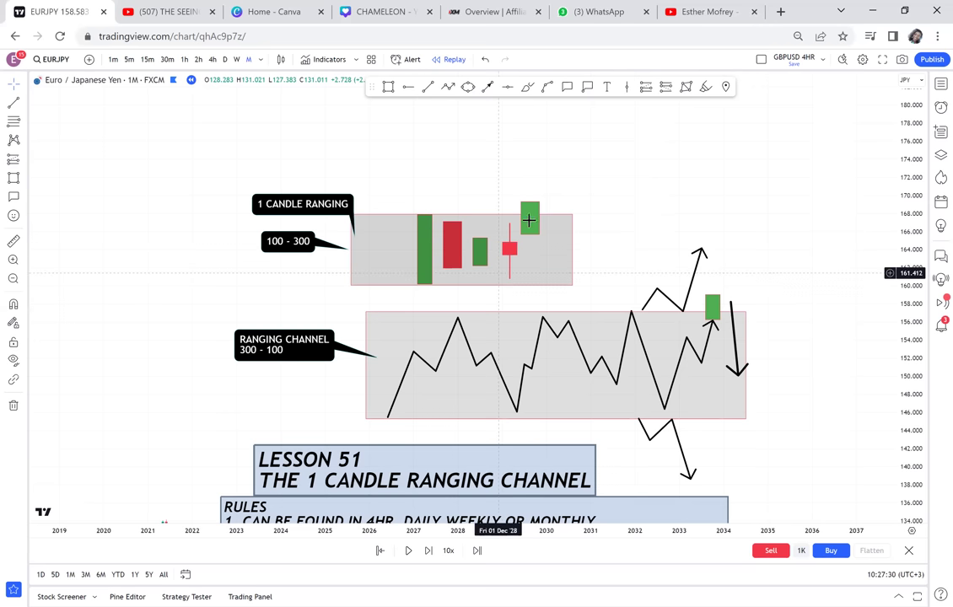
Draw a rectangle as tall as the 1 Candle Ranging box, then move it directly above that box, spanning about 168 to 176.
left_click_drag(557, 184, 493, 131)
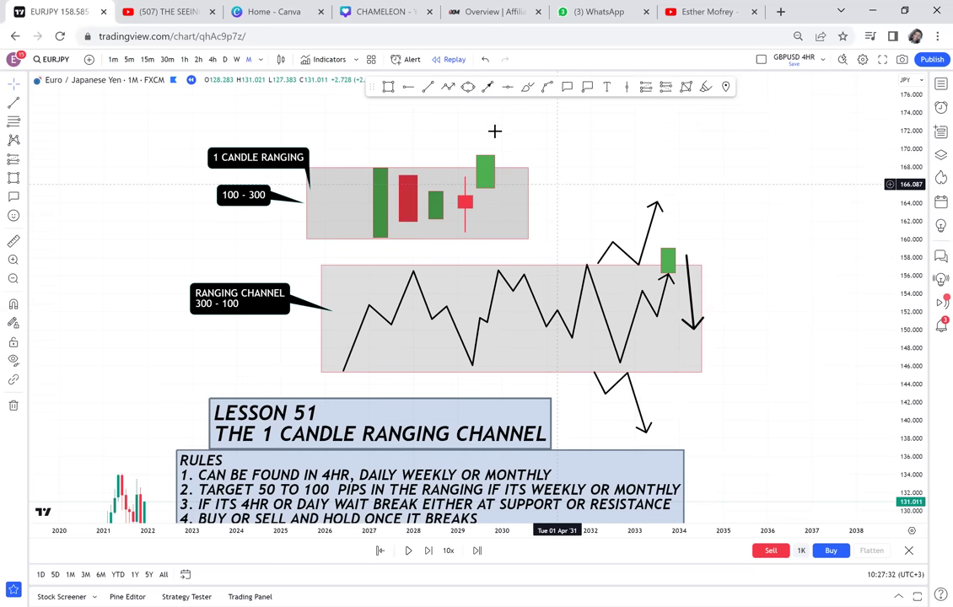
left_click(390, 88)
left_click(365, 239)
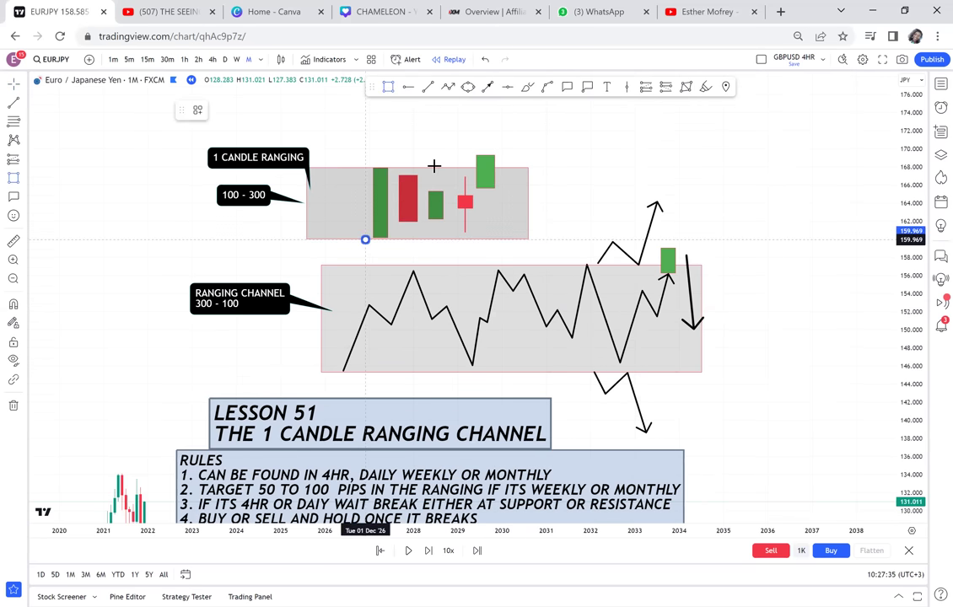
left_click(434, 167)
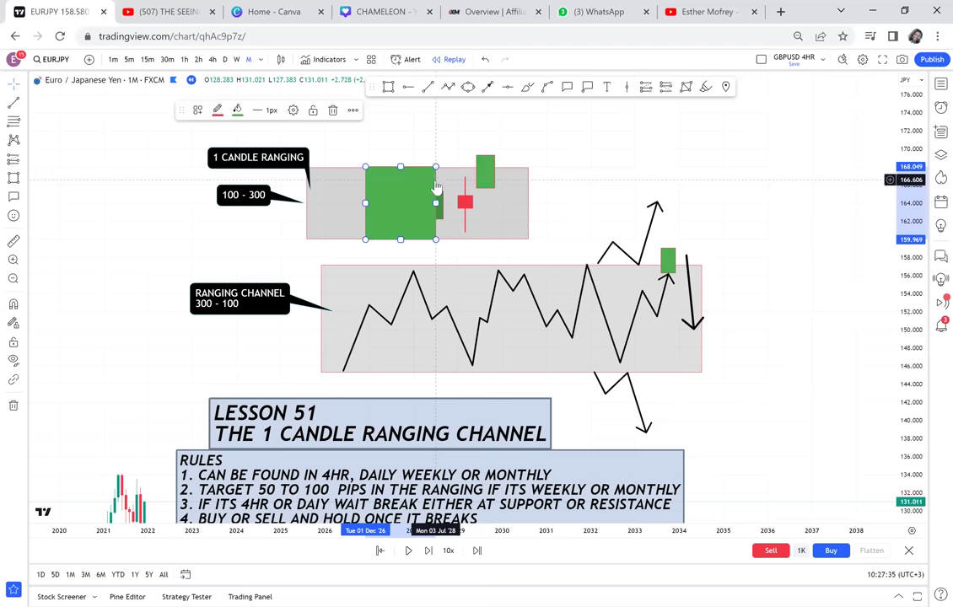
left_click_drag(436, 187, 466, 97)
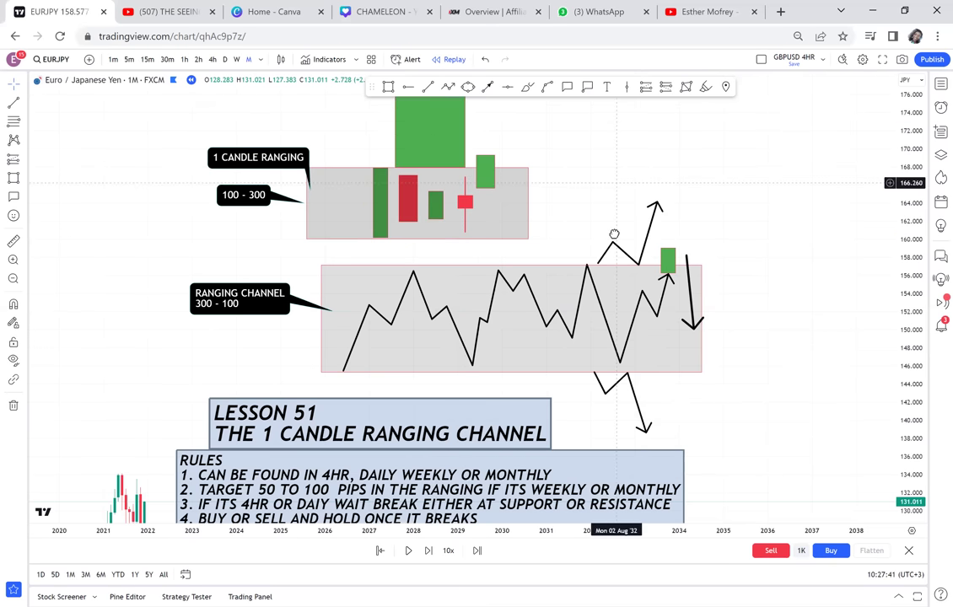
Draw a small rectangle across the 1 Candle Ranging box's lower edge and a larger one beneath the box, from about 160.3 to 152.4.
left_click_drag(407, 156, 405, 195)
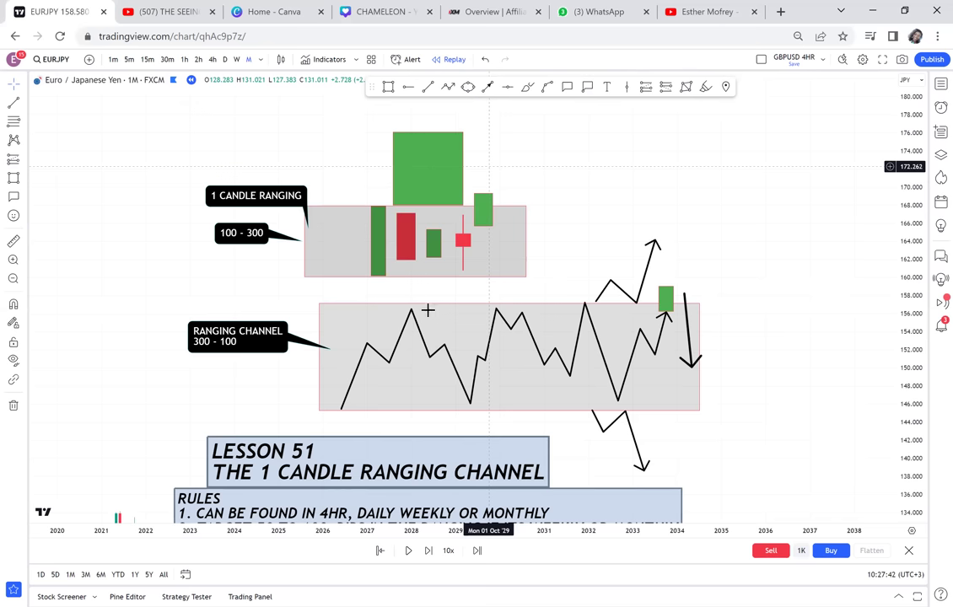
left_click(388, 88)
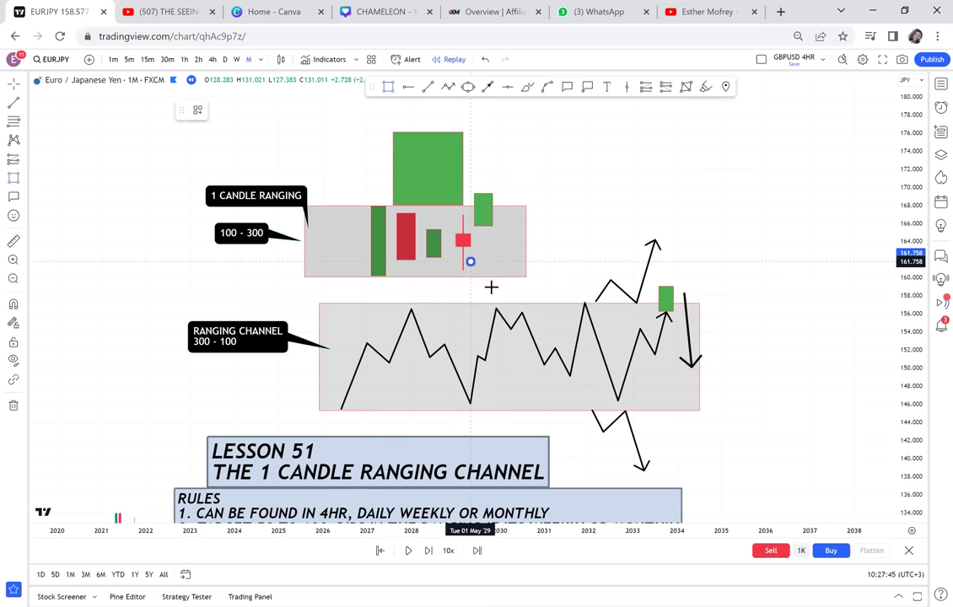
left_click_drag(471, 261, 494, 286)
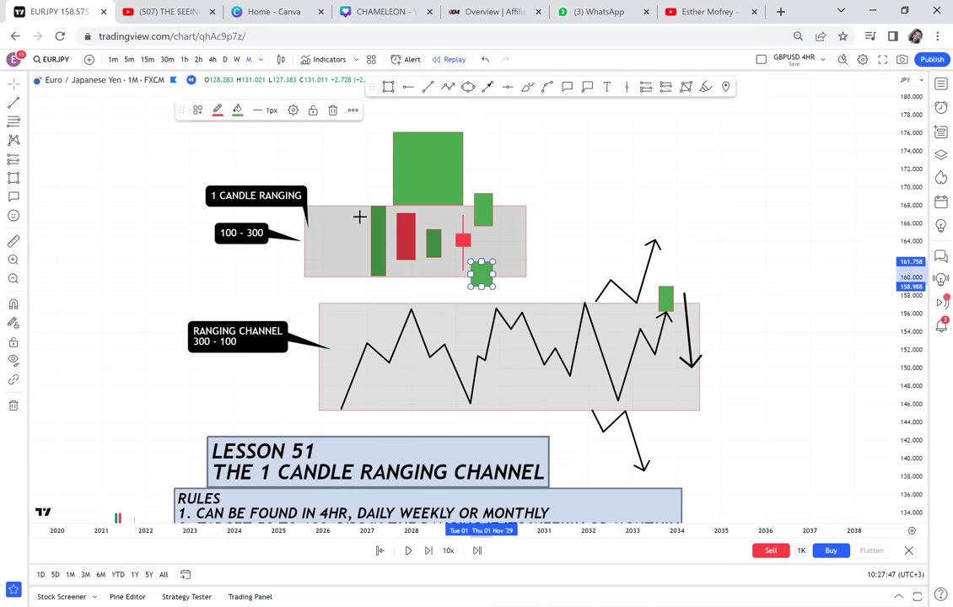
left_click(388, 88)
mouse_move(348, 207)
left_mouse_down()
mouse_move(415, 244)
mouse_move(462, 332)
left_mouse_up()
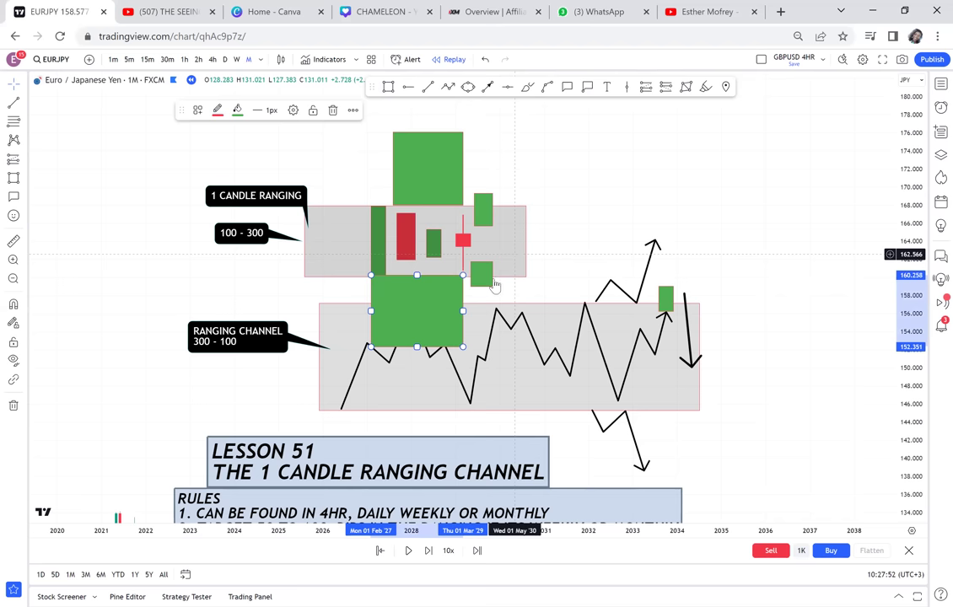
Fill the small rectangle at the 1 Candle Ranging box's lower edge with red.
left_click(239, 112)
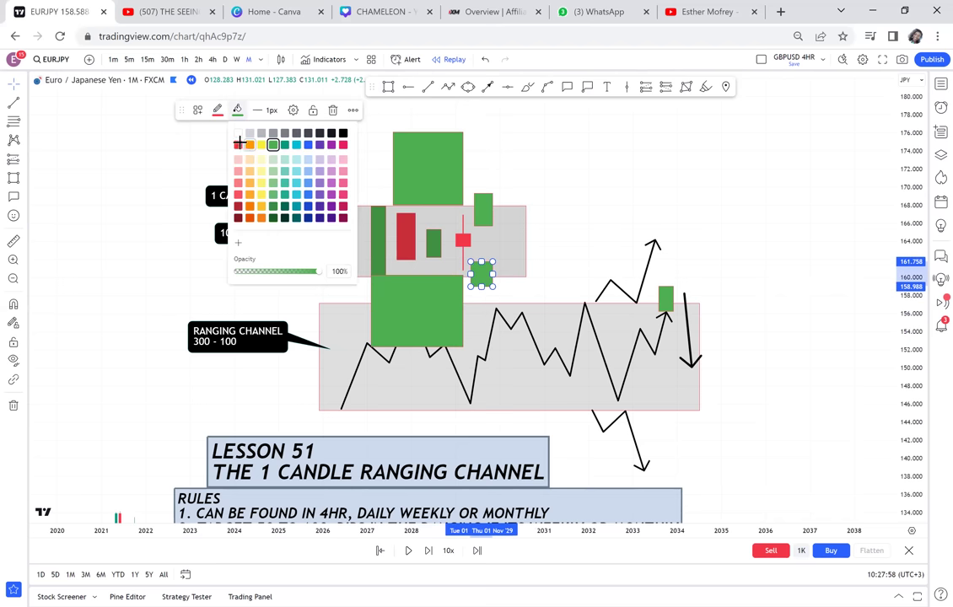
left_click(239, 144)
left_click(542, 247)
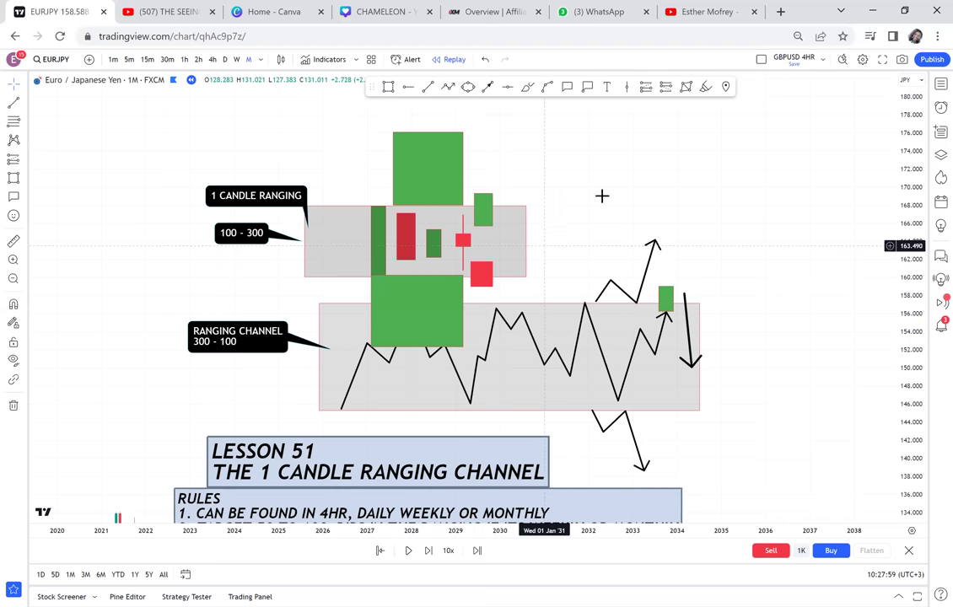
Narrow the large rectangles below and above the 1 Candle Ranging box to candle width and fill both with yellow.
mouse_move(408, 275)
left_mouse_down()
mouse_move(464, 278)
mouse_move(467, 262)
left_mouse_up()
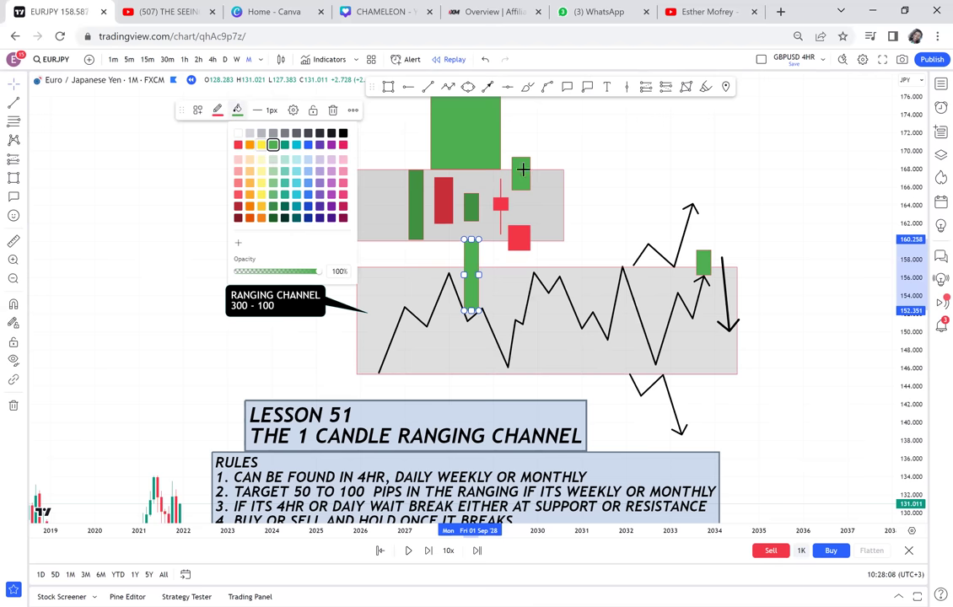
left_click(564, 151)
left_click_drag(562, 172, 552, 233)
left_click_drag(491, 198, 296, 146)
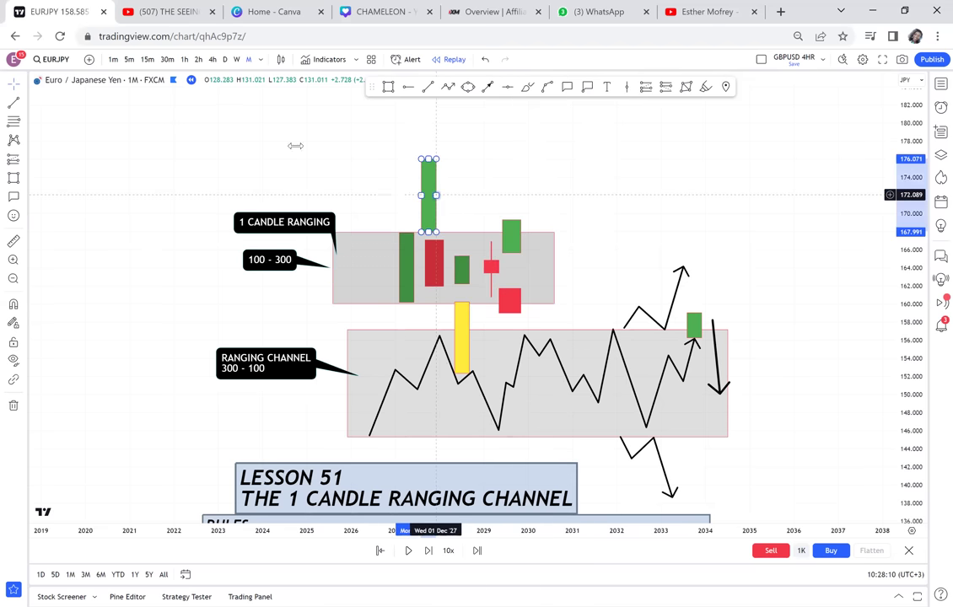
left_click(237, 111)
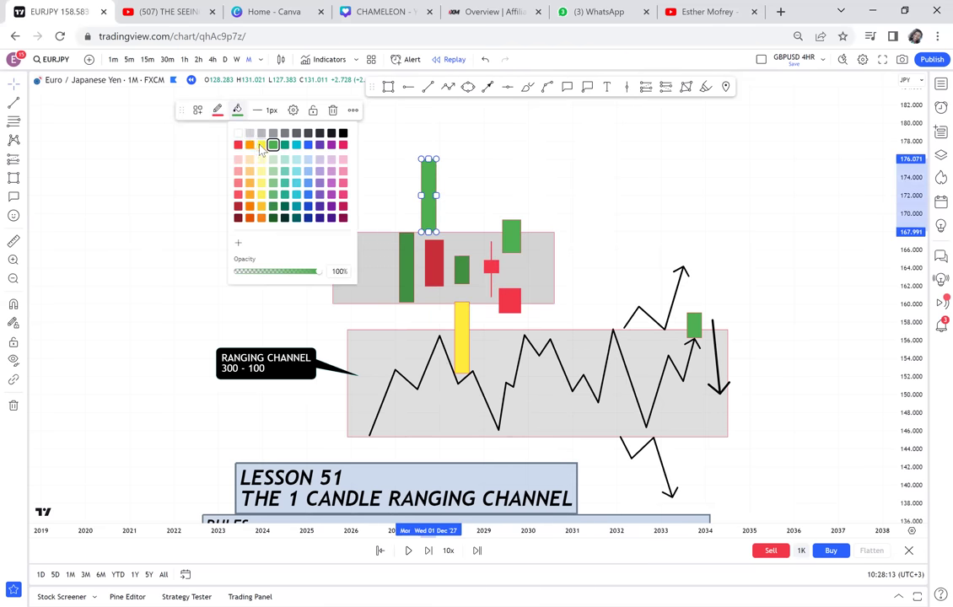
left_click(260, 145)
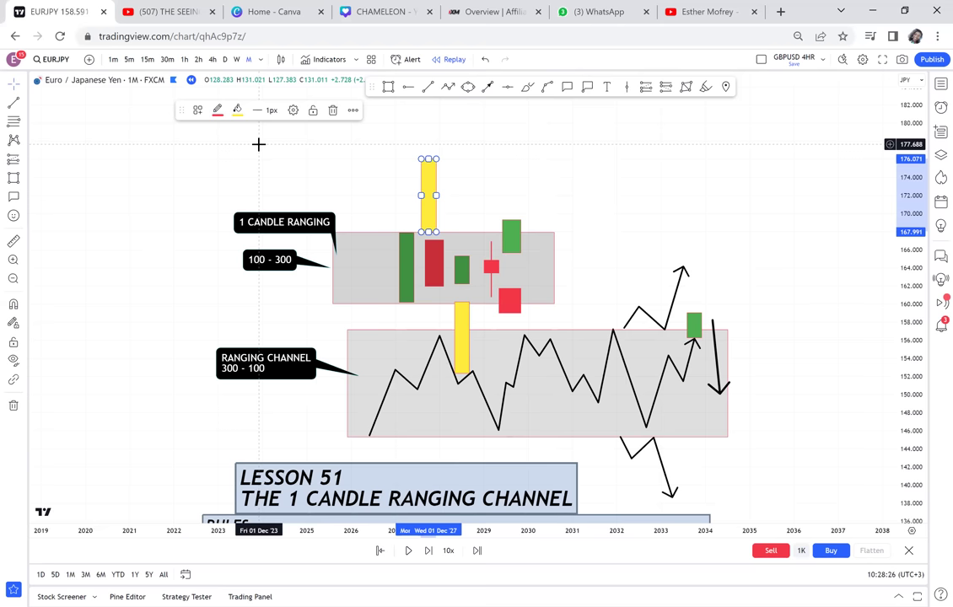
Move the Rules text box away from the lesson title and remove all drawings from the chart.
left_click(181, 319)
left_click_drag(204, 210, 218, 133)
left_click_drag(234, 394, 256, 292)
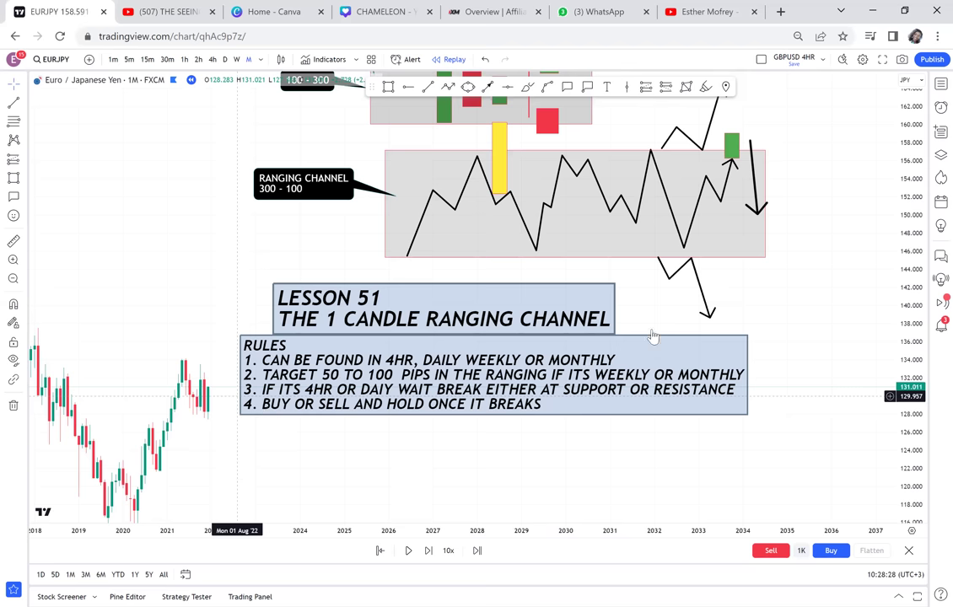
left_click_drag(435, 373, 497, 414)
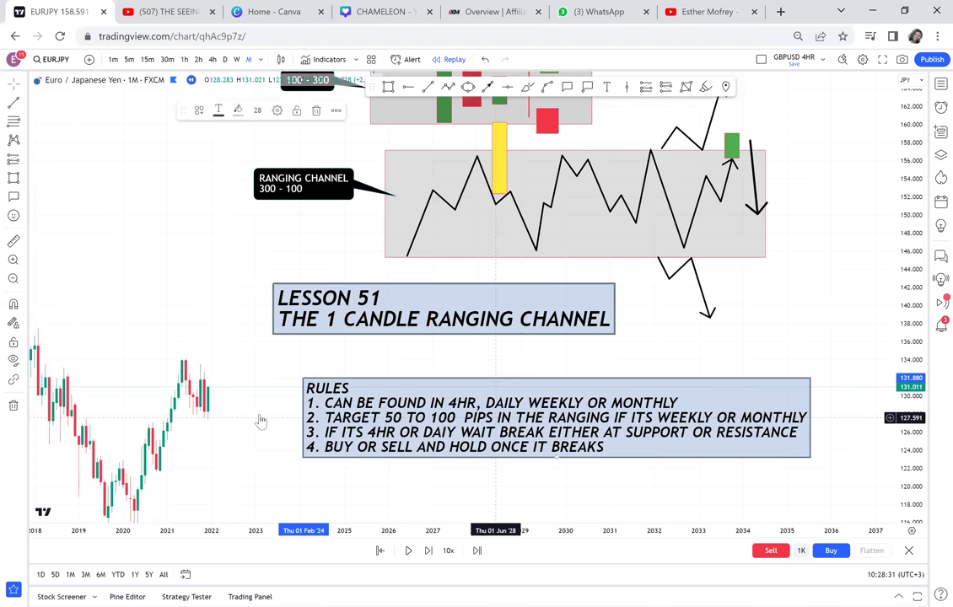
left_click(12, 405)
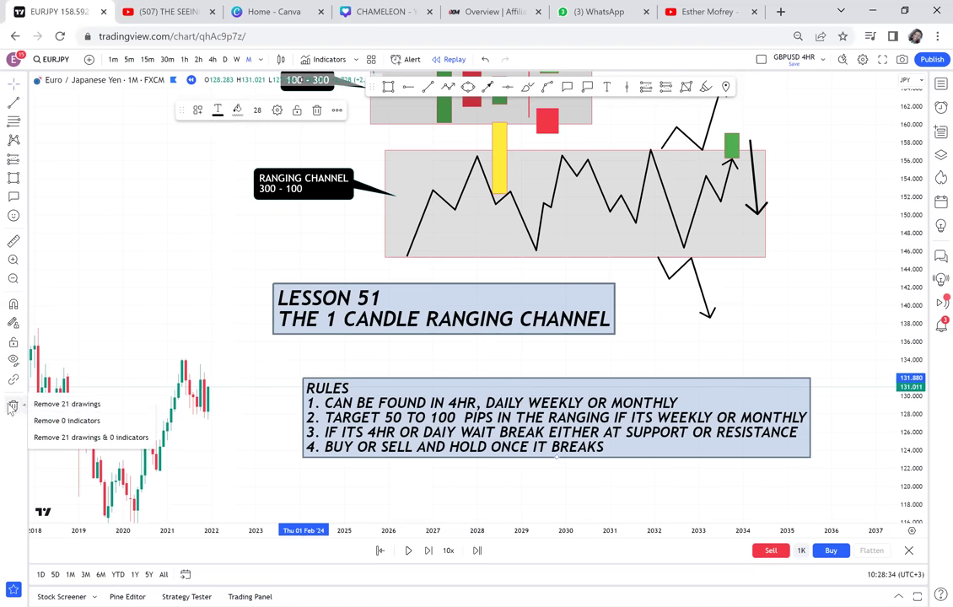
left_click(66, 409)
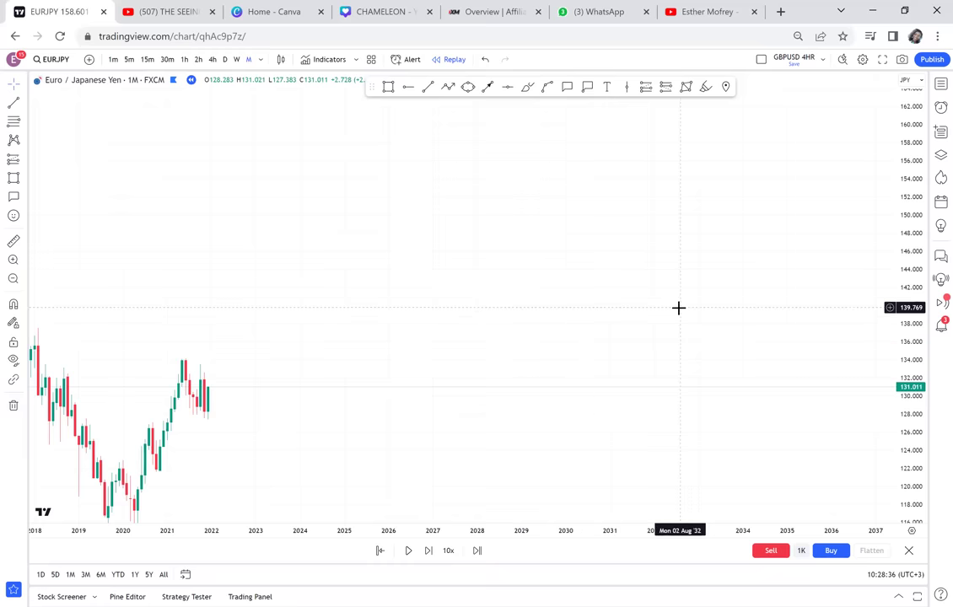
Examine the 2021 monthly EURJPY candles at close range.
scroll(679, 308, "up", 1)
left_click_drag(428, 340, 906, 248)
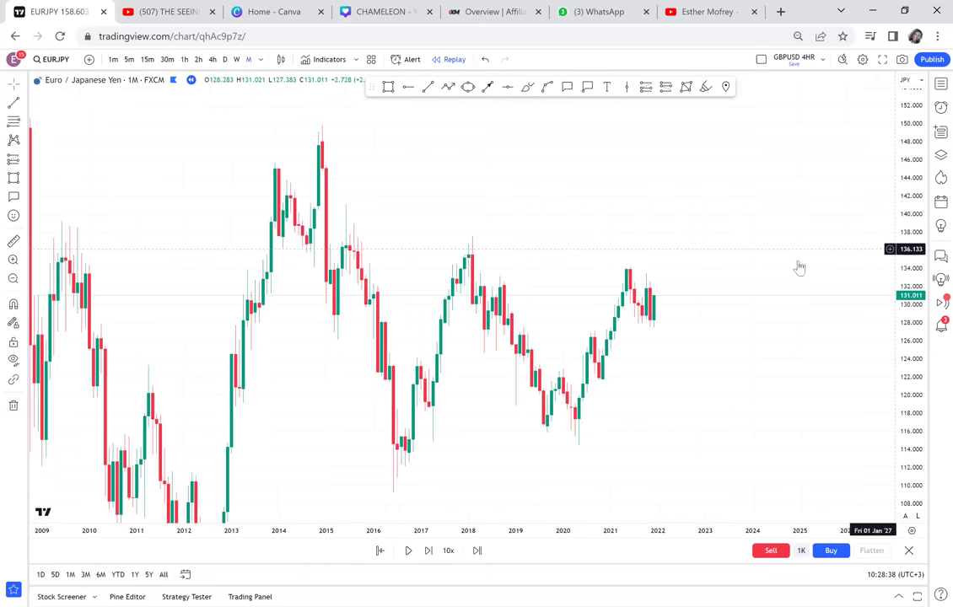
scroll(741, 253, "up", 4)
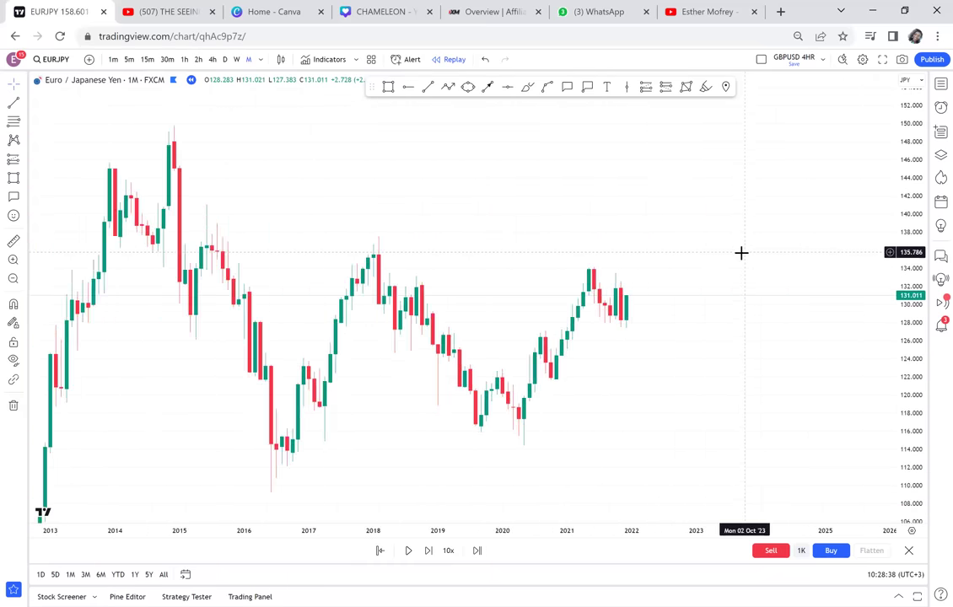
scroll(742, 253, "up", 4)
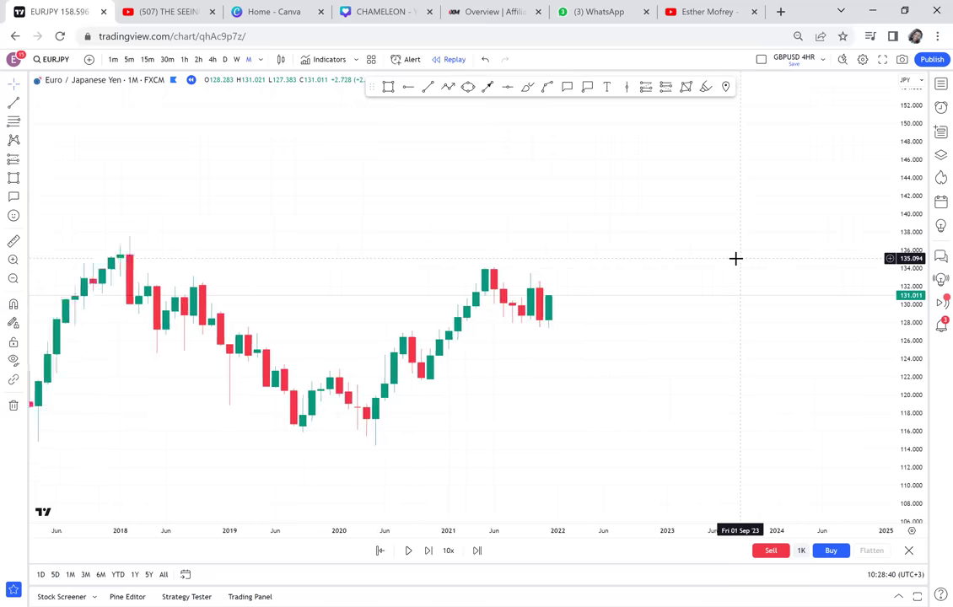
scroll(736, 259, "up", 3)
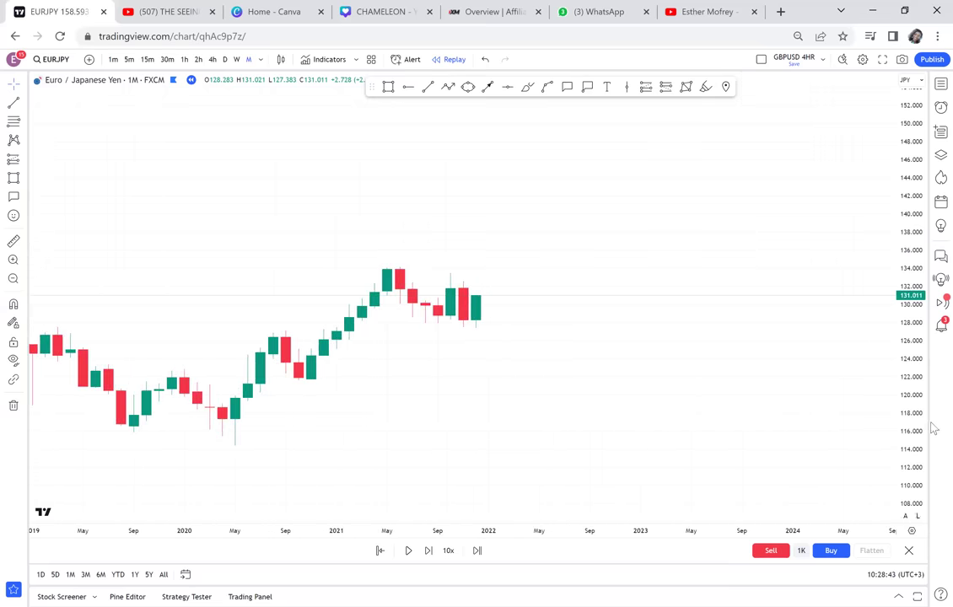
left_click_drag(919, 469, 862, 213)
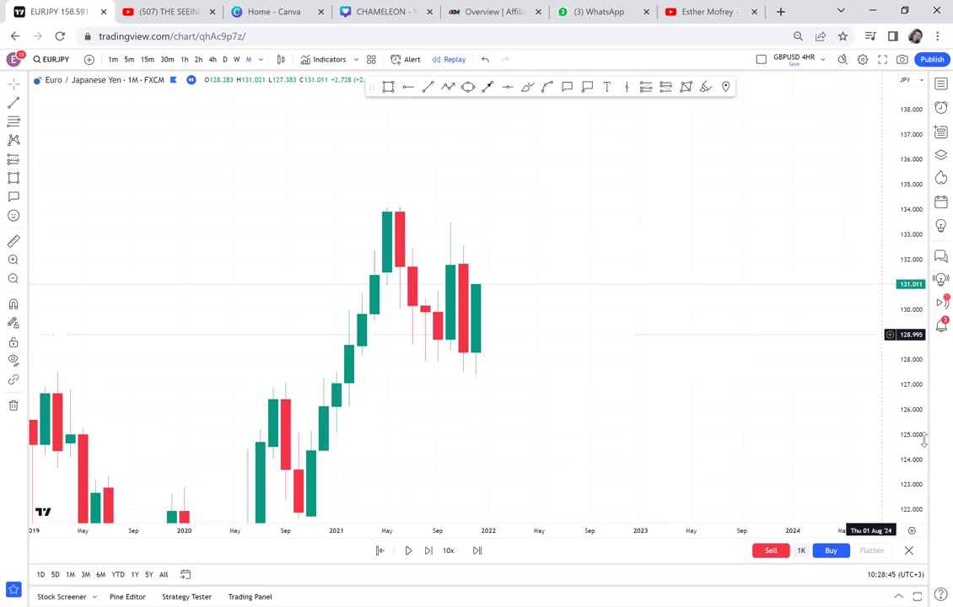
left_click_drag(917, 413, 864, 309)
scroll(730, 297, "up", 3)
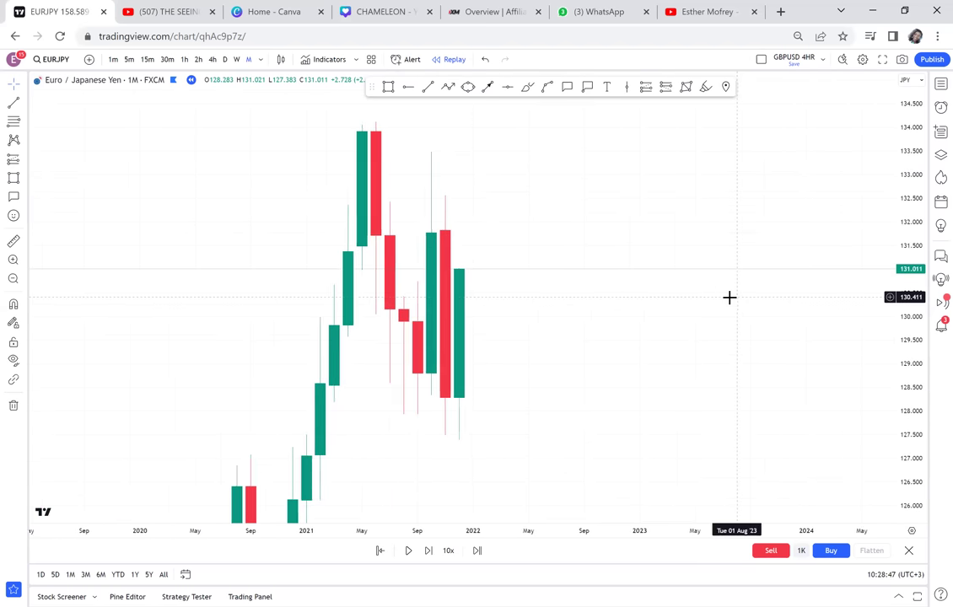
scroll(729, 297, "up", 4)
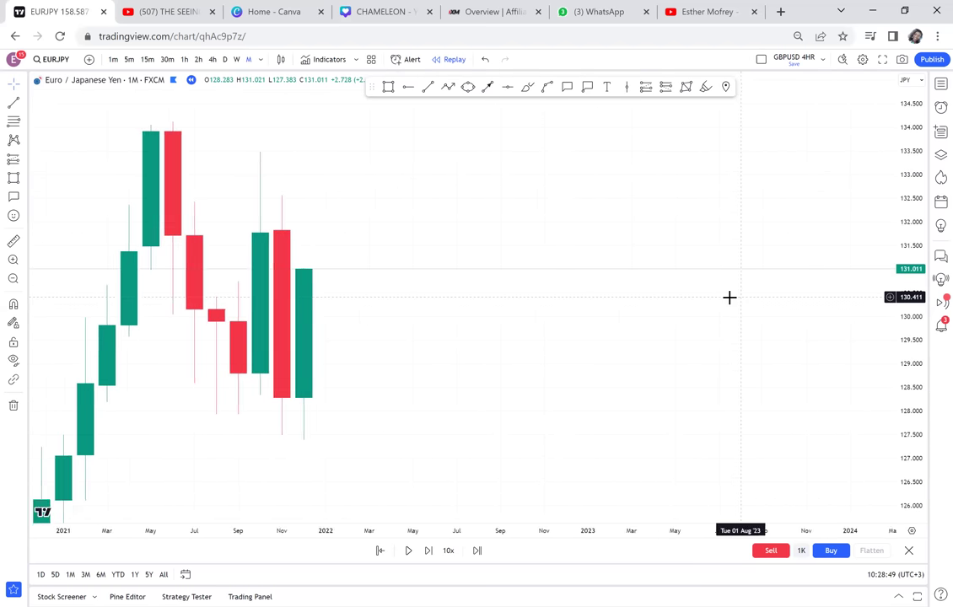
left_click_drag(395, 285, 675, 319)
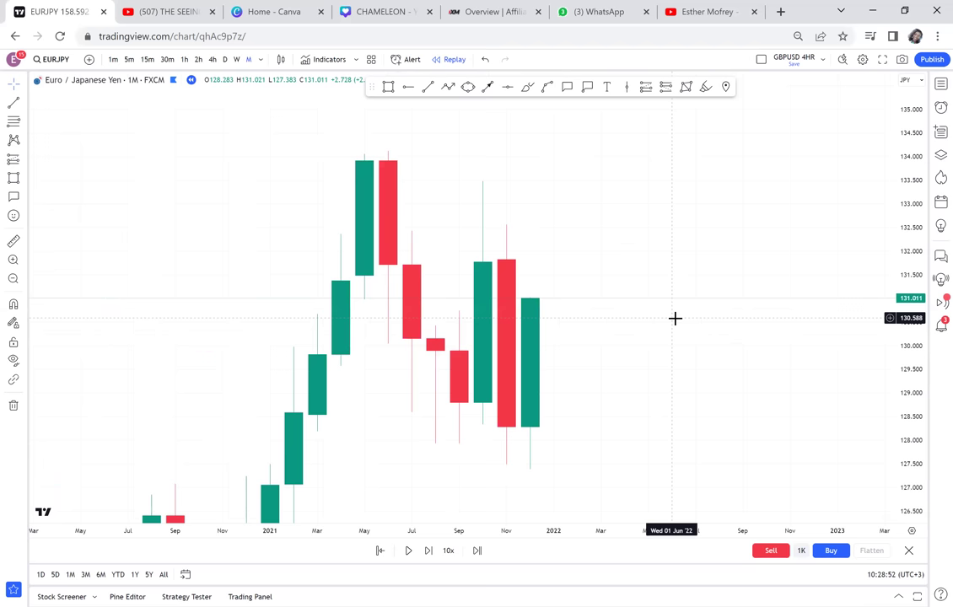
scroll(609, 389, "up", 4)
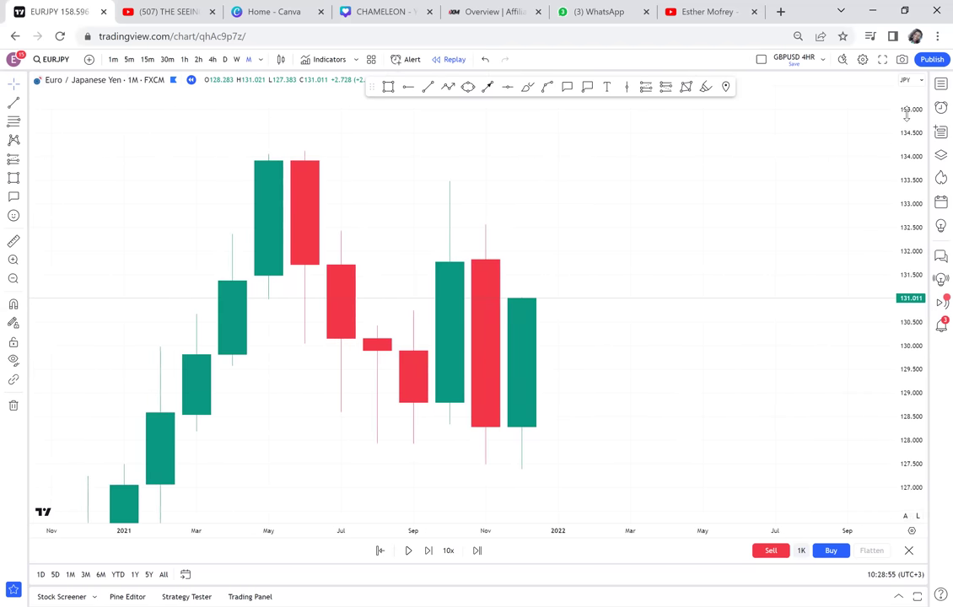
left_click_drag(910, 259, 911, 355)
left_click_drag(790, 195, 732, 179)
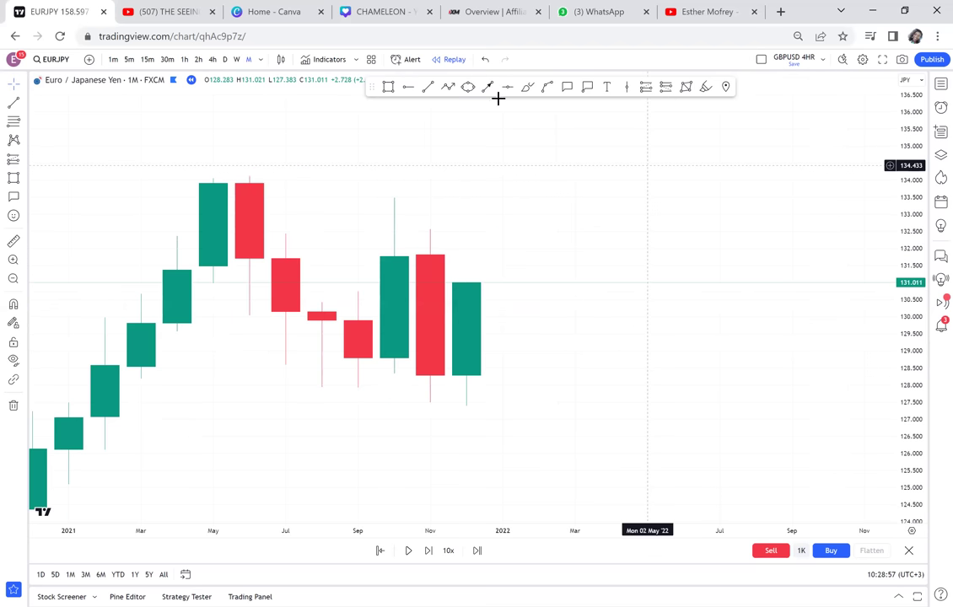
Draw three arrows pointing up at the lows of the August, September and October 2021 candles.
left_click(489, 90)
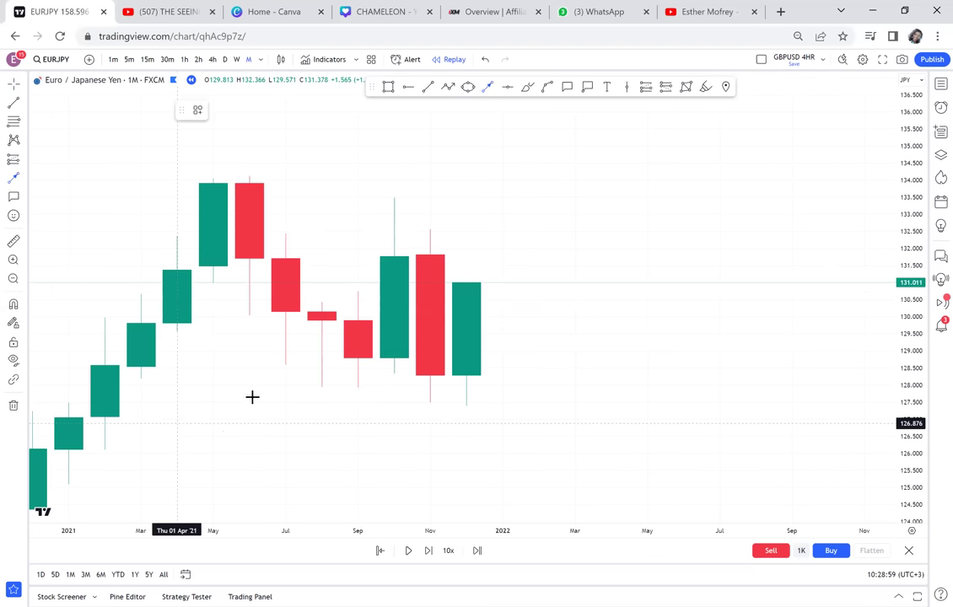
left_click(320, 374)
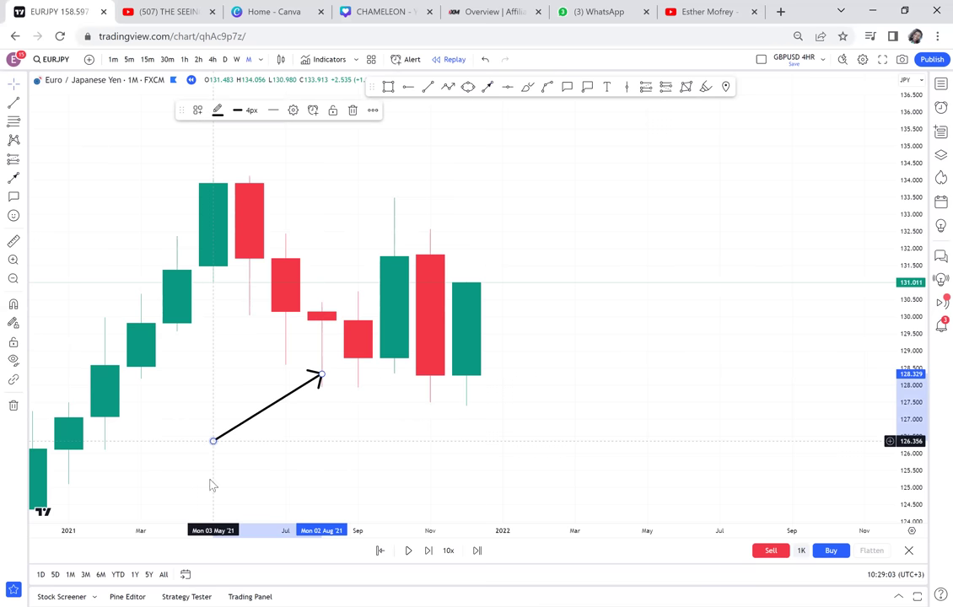
left_click_drag(214, 441, 213, 480)
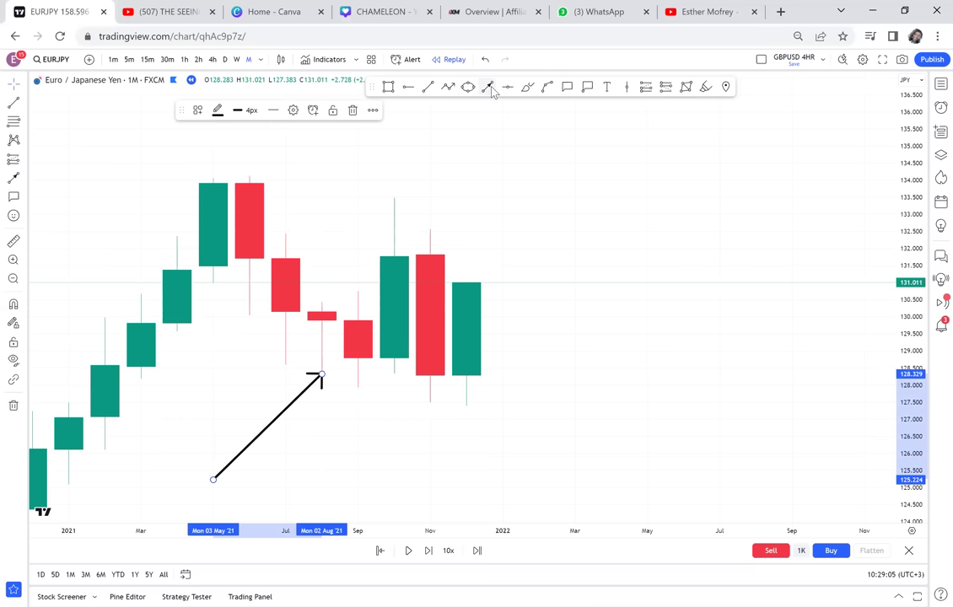
left_click(434, 338)
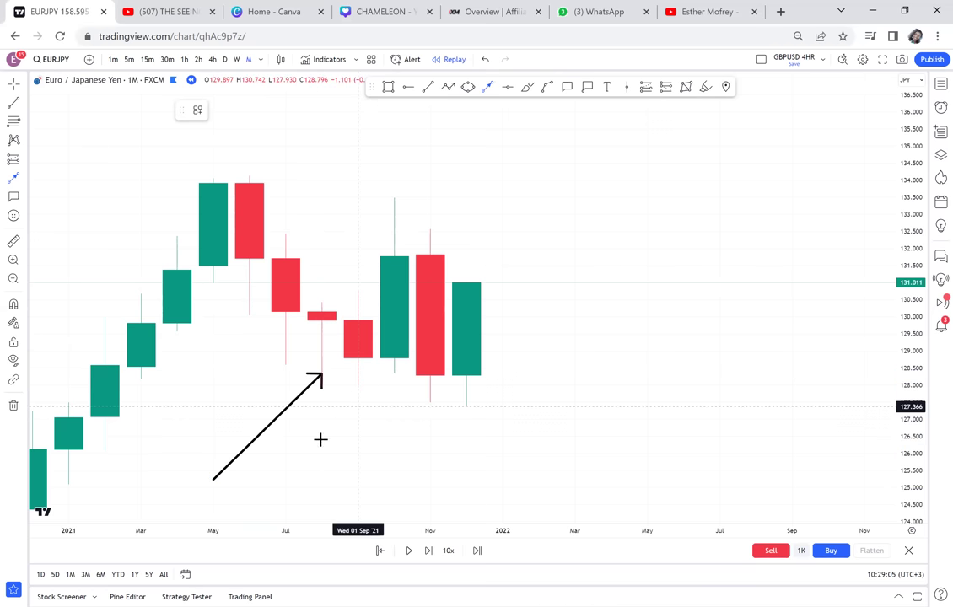
left_click(358, 395)
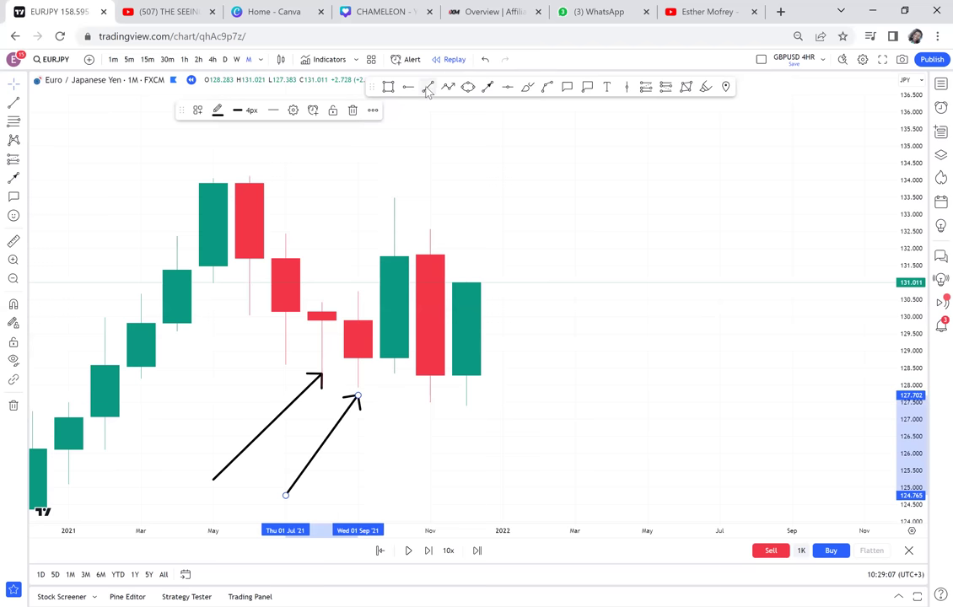
left_click(366, 483)
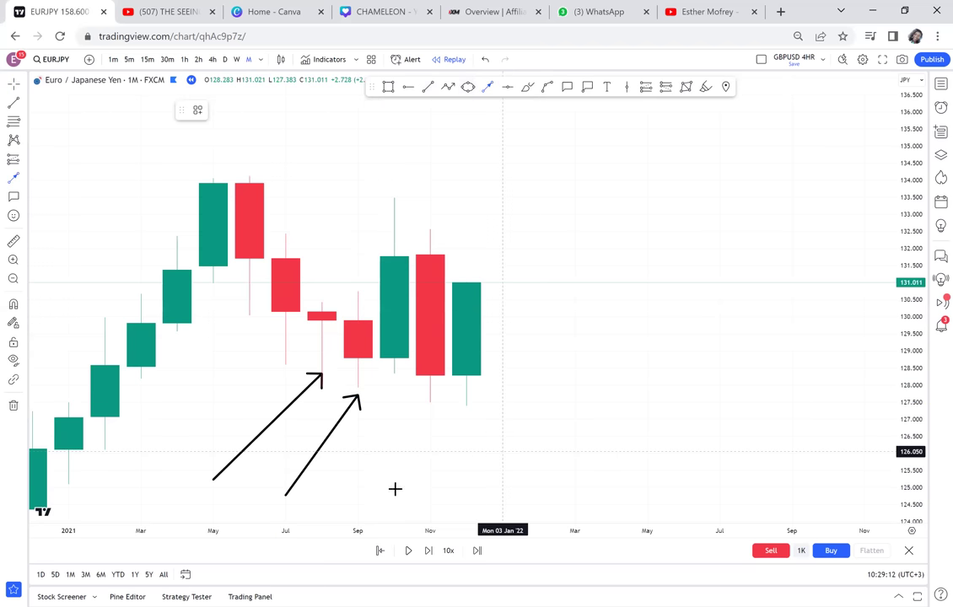
left_click(393, 371)
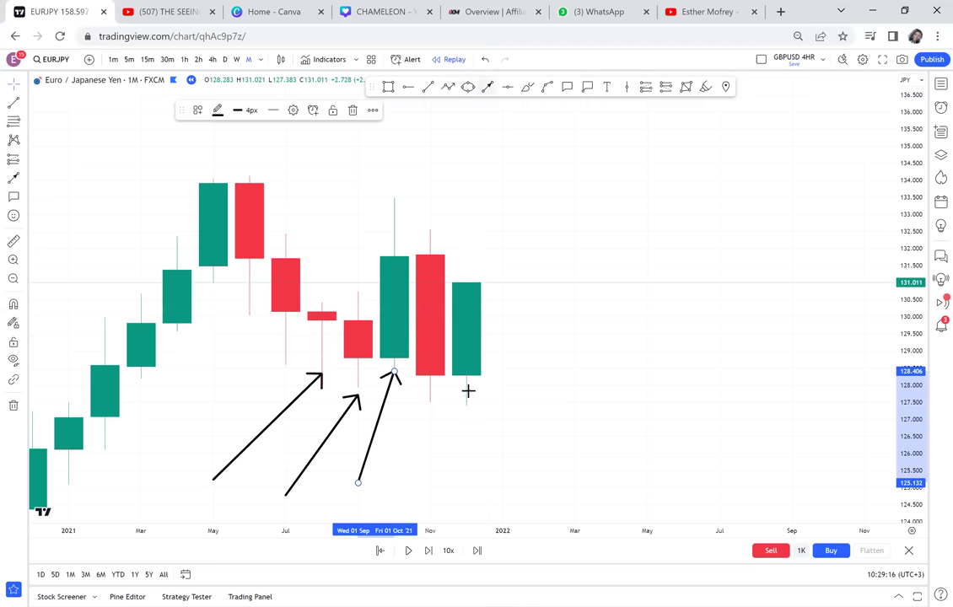
Draw two more arrows pointing up at the lows of the November and December 2021 candles.
left_click(432, 460)
left_click(429, 396)
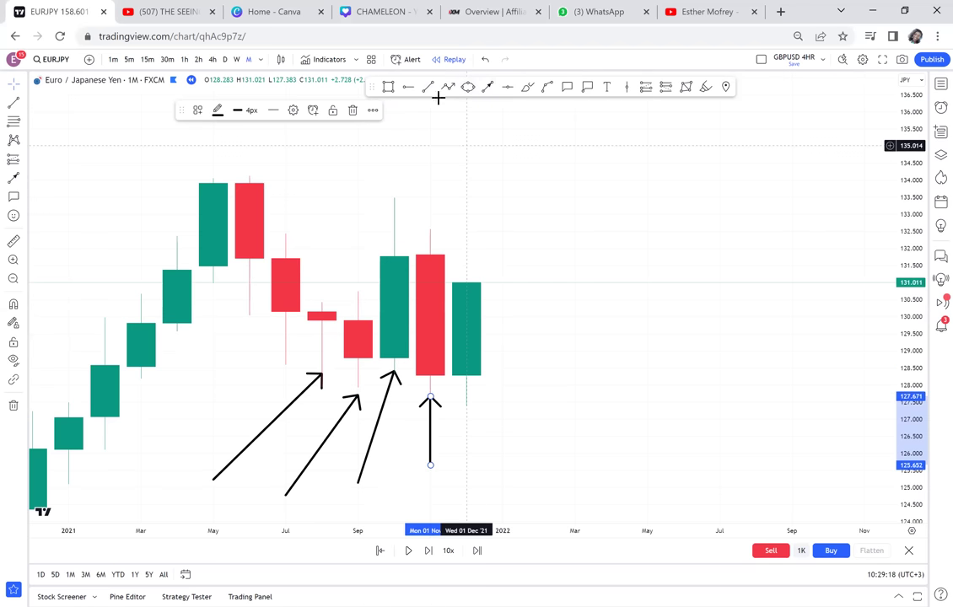
left_click(575, 462)
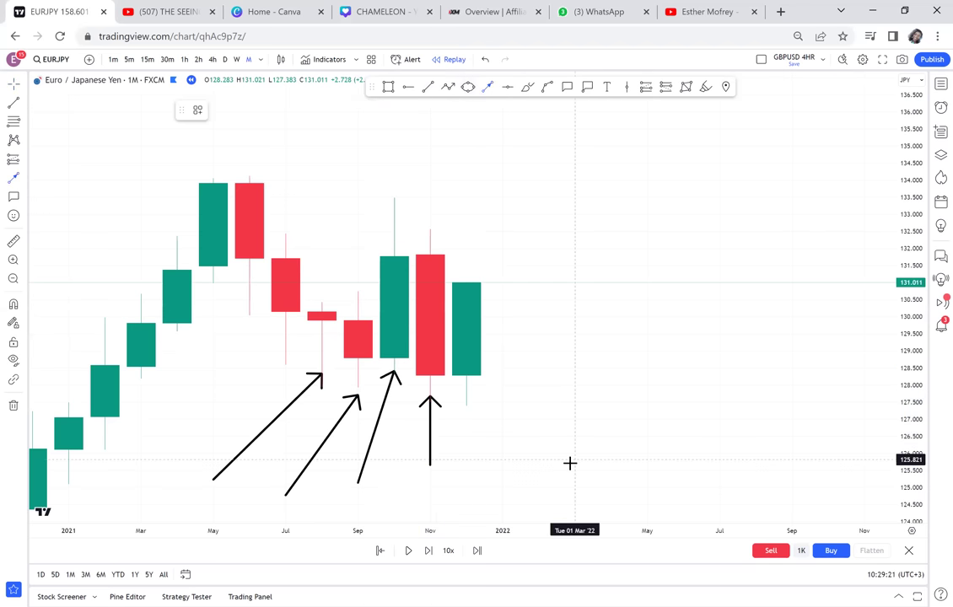
left_click(472, 386)
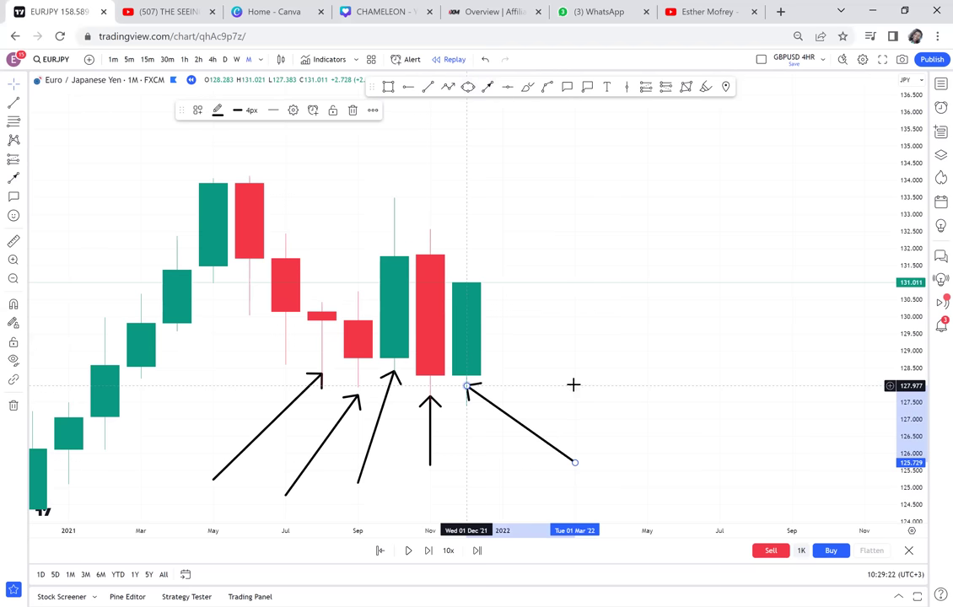
Remove all five arrow drawings from the chart.
scroll(674, 383, "left", 3)
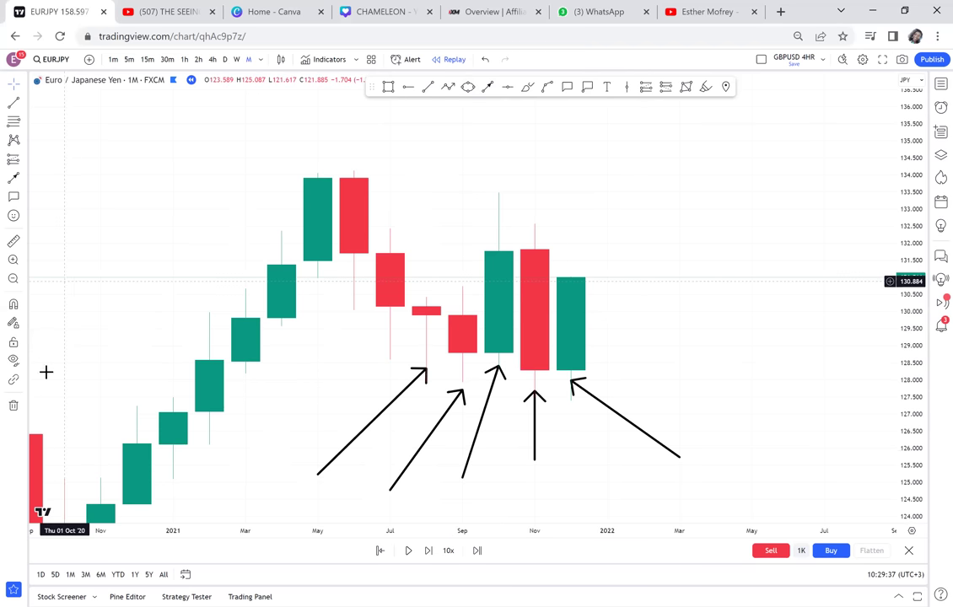
left_click(27, 405)
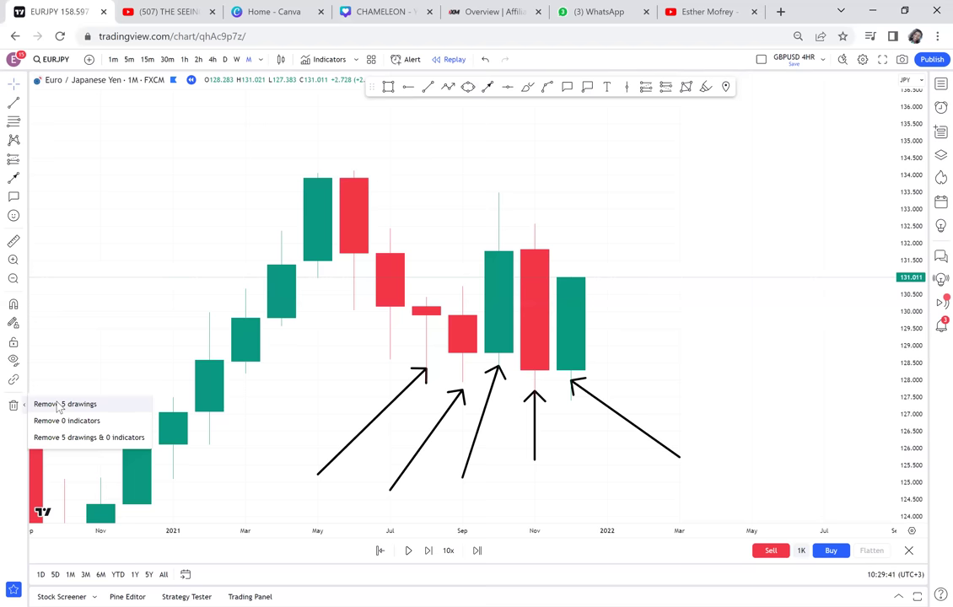
left_click(59, 407)
Draw four horizontal rays from the late 2020 to January 2021 candles, at about 127.213, 127.549, 130.058 and 130.792.
left_click_drag(326, 425, 538, 343)
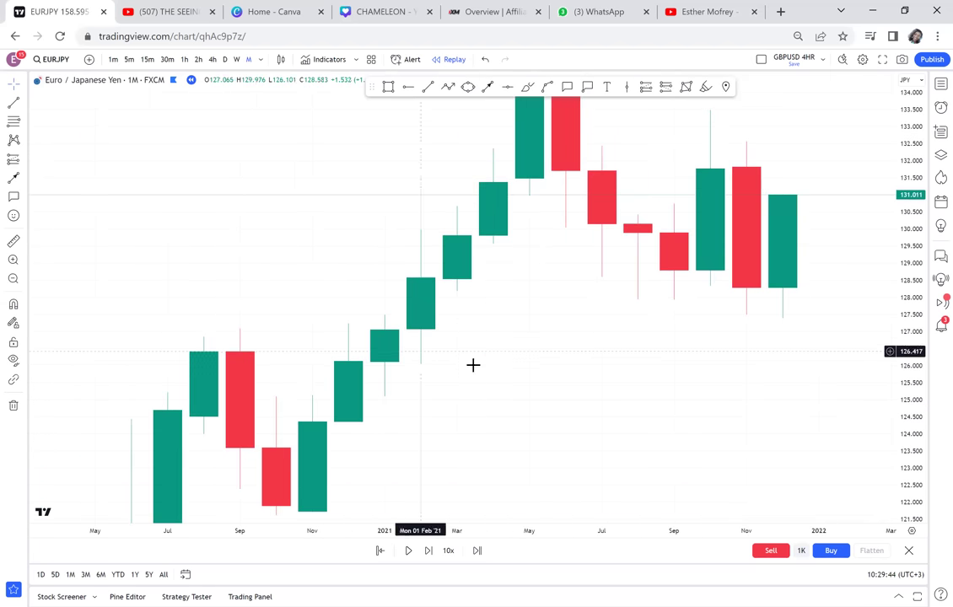
left_click(313, 324)
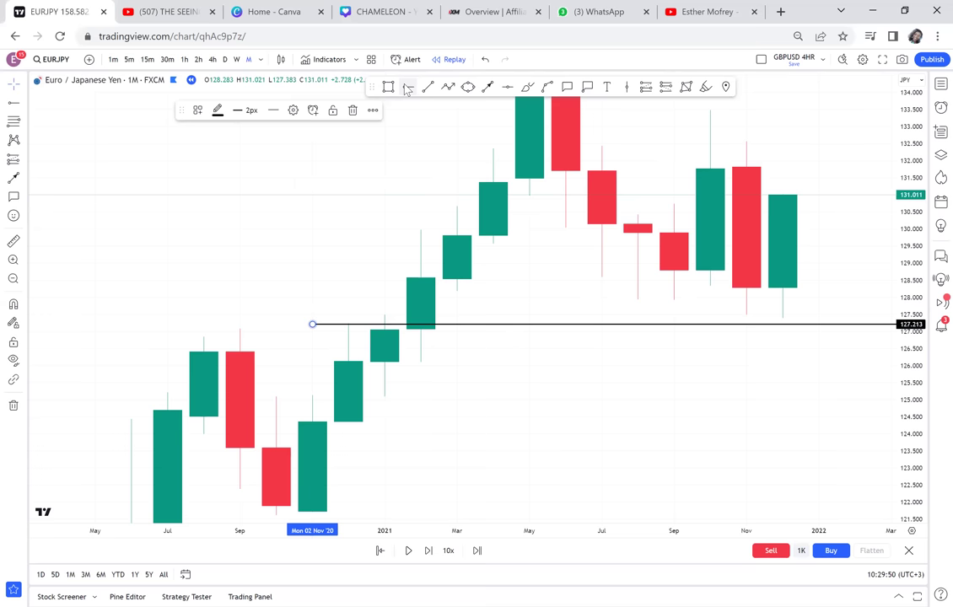
left_click(326, 315)
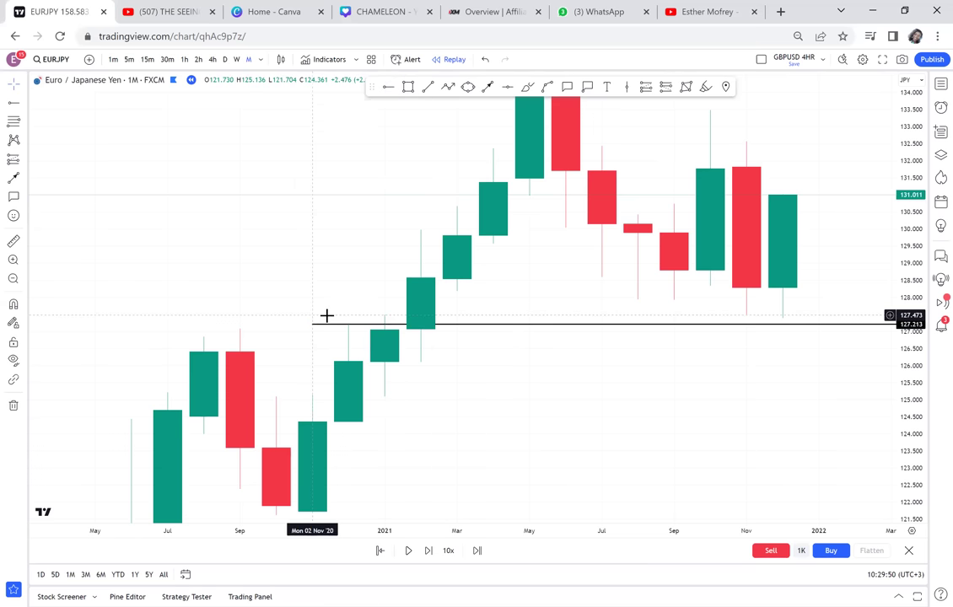
left_click(388, 88)
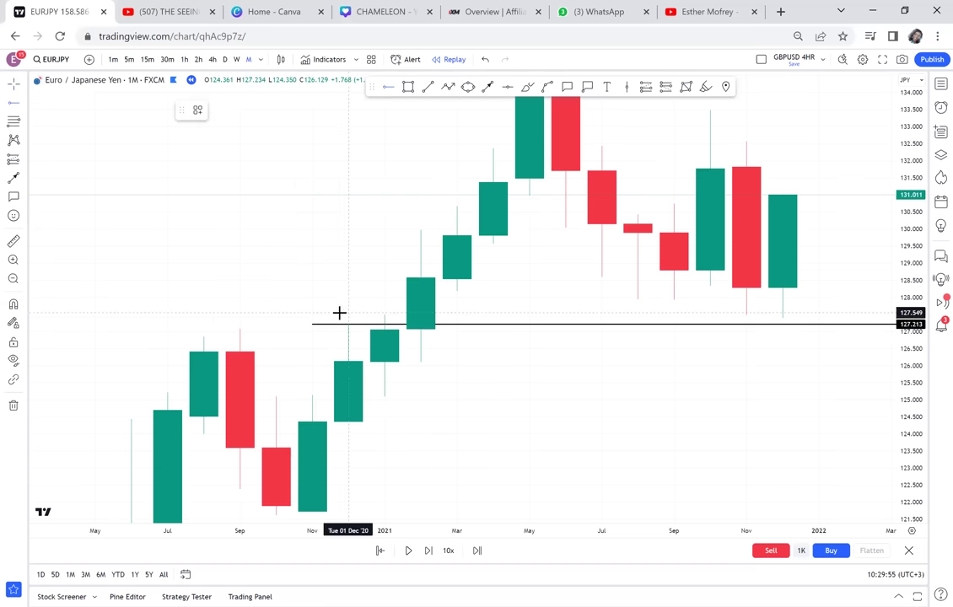
left_click(340, 313)
left_click(365, 226)
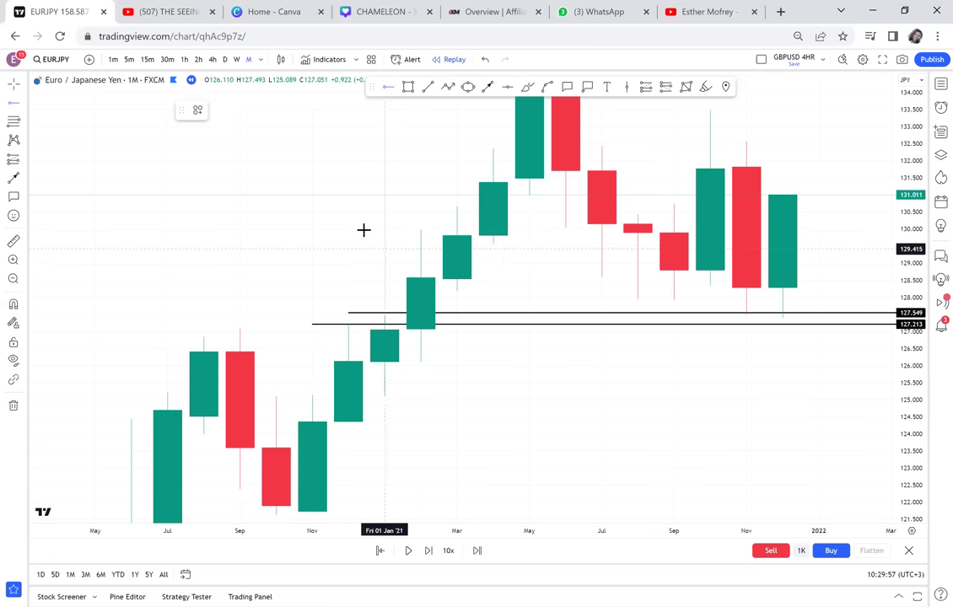
left_click(359, 227)
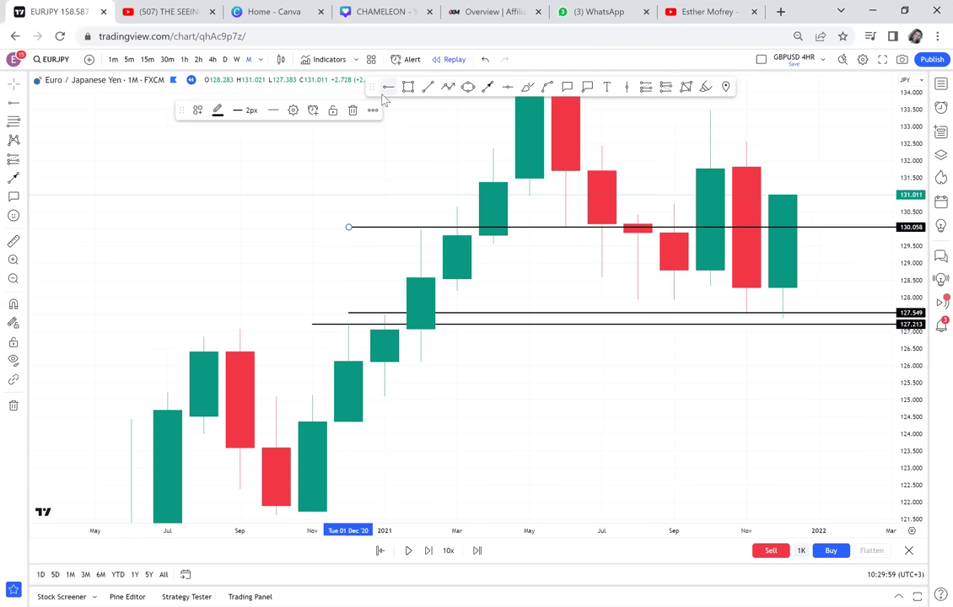
left_click(388, 88)
left_click(385, 203)
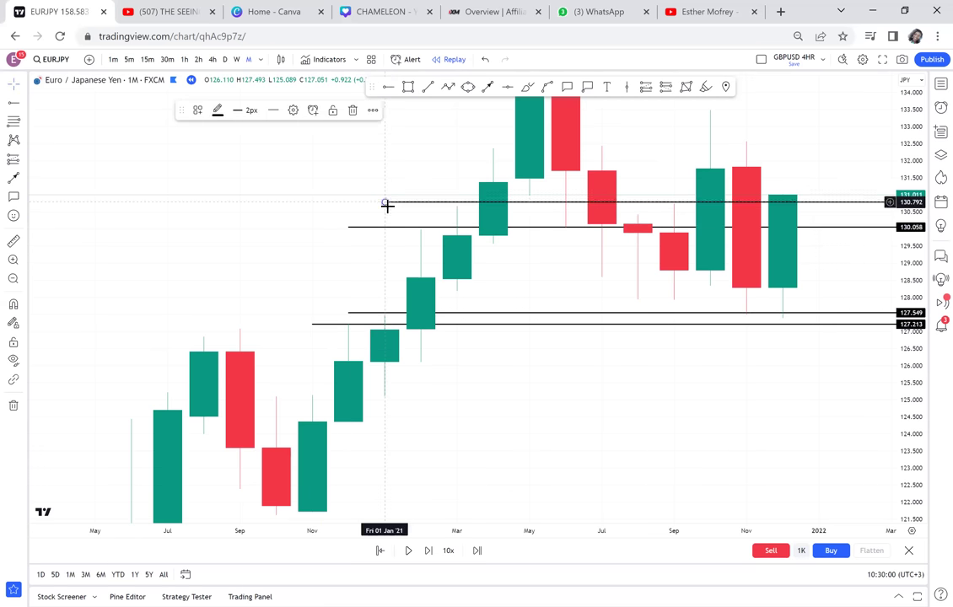
Remove all four horizontal rays from the chart.
left_click_drag(580, 306, 413, 349)
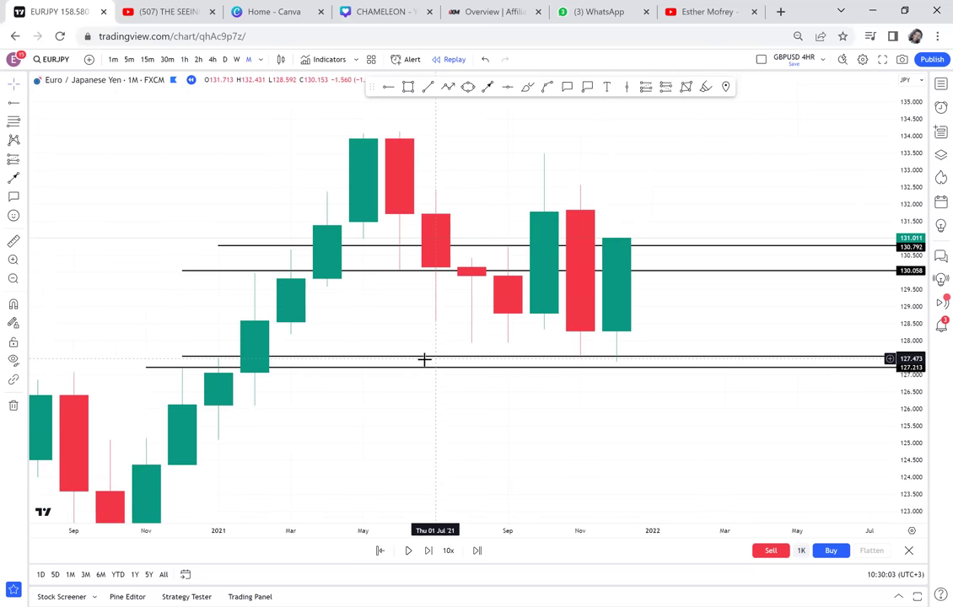
left_click(14, 406)
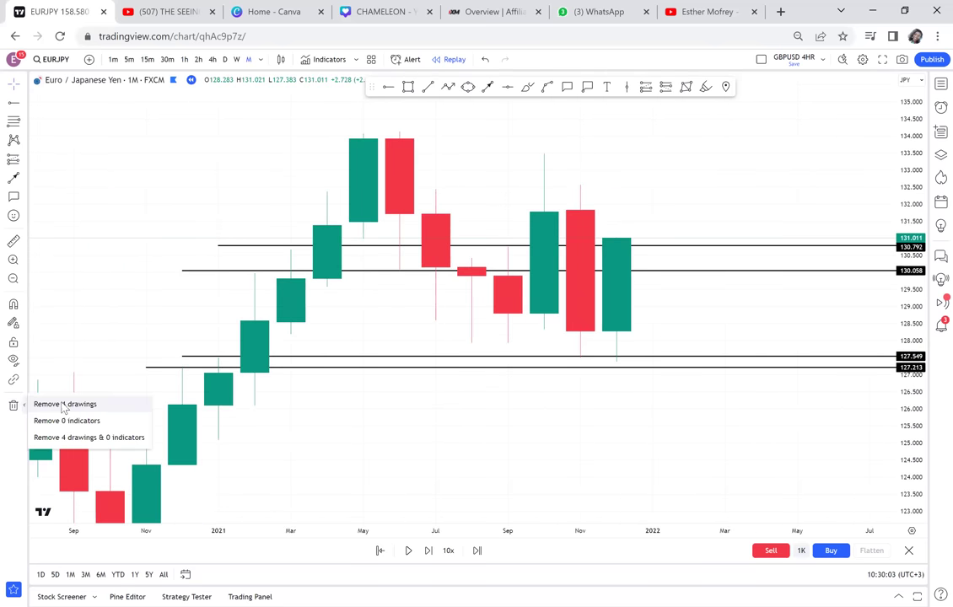
left_click(42, 402)
Draw horizontal rays below and above the ranging candles, at about 127.947 from July 2021 and about 133.576 from August 2021.
left_click(395, 91)
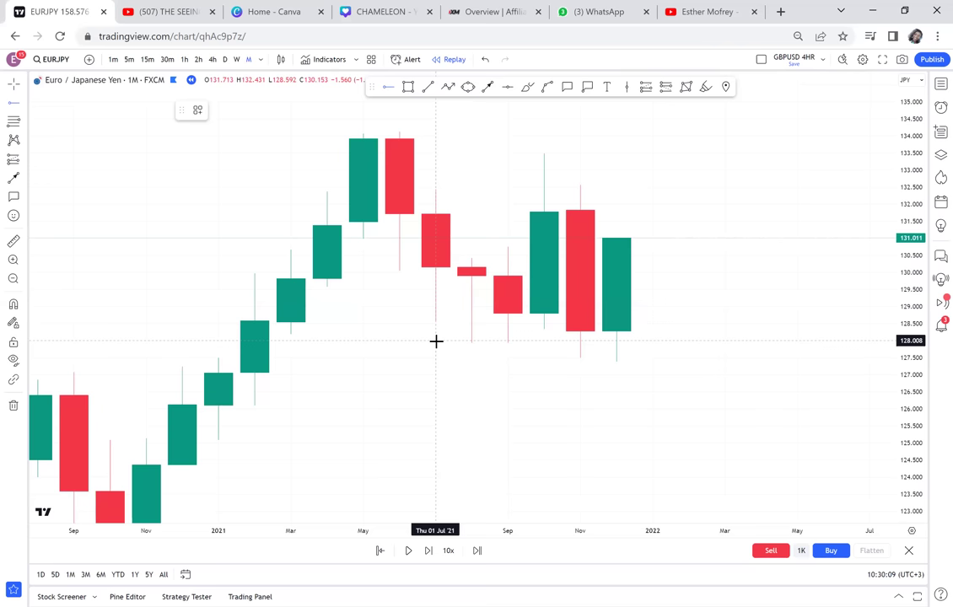
left_click(436, 341)
left_click_drag(434, 341, 433, 343)
left_click(393, 89)
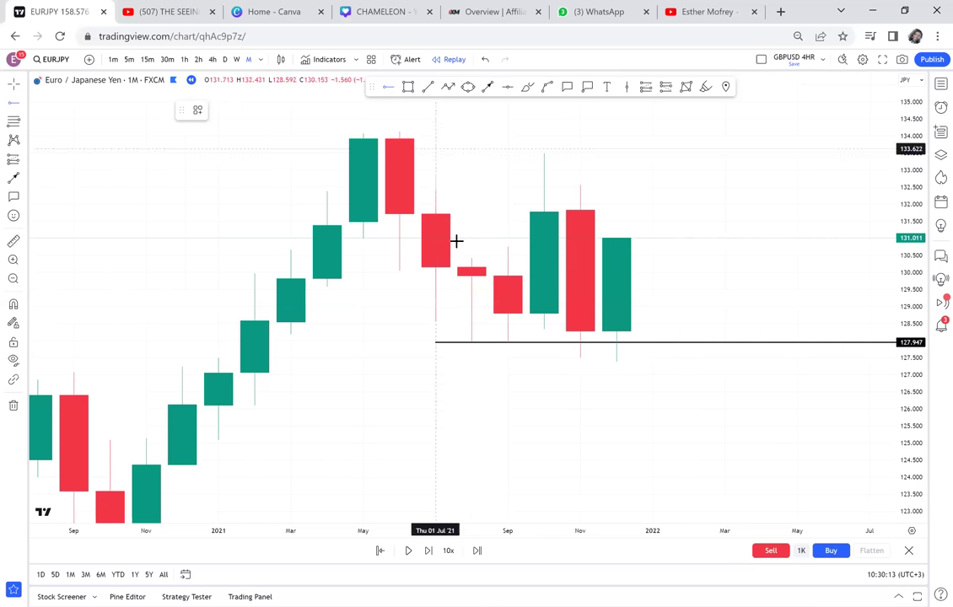
left_click(449, 257)
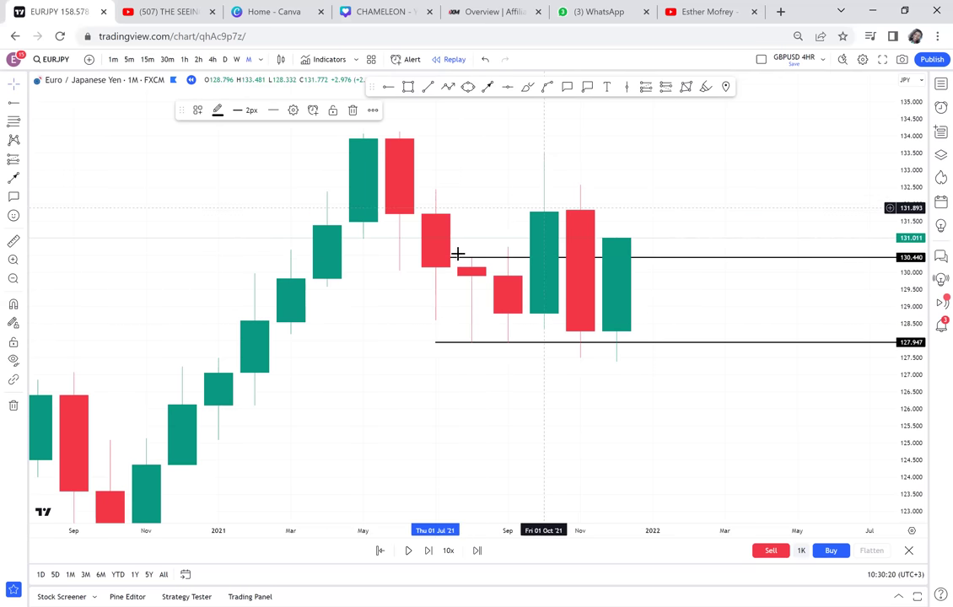
left_click_drag(435, 258, 471, 150)
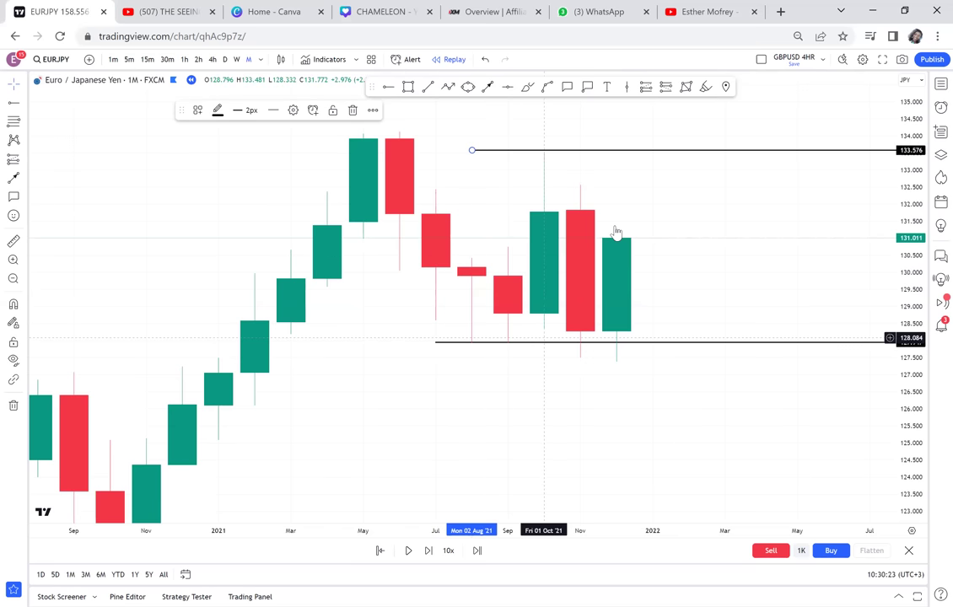
Adjust the lower ray to about 127.534 at the November low and the upper ray to about 133.499 at the October high.
left_click(597, 350)
left_click_drag(599, 355, 598, 357)
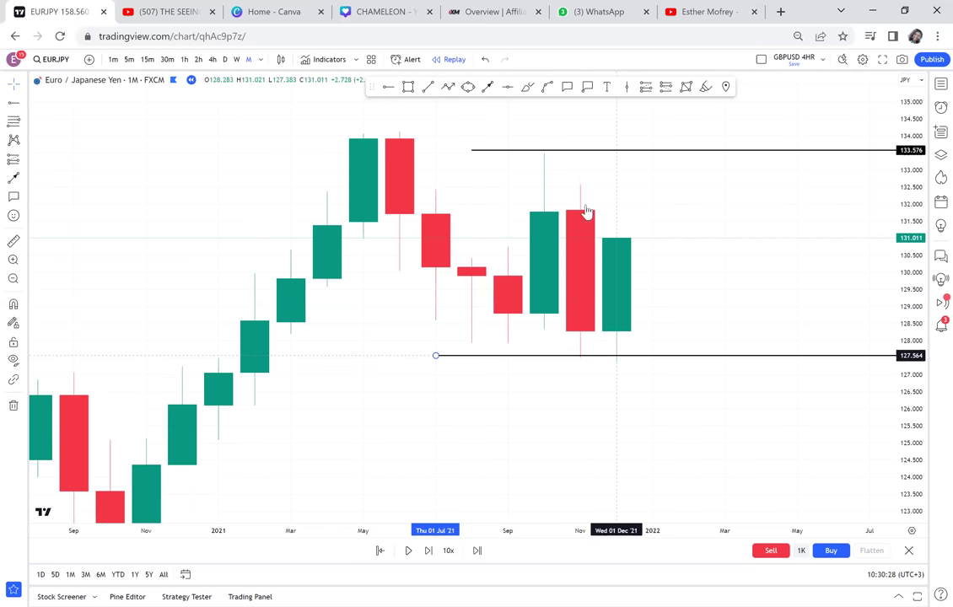
left_click_drag(557, 150, 541, 153)
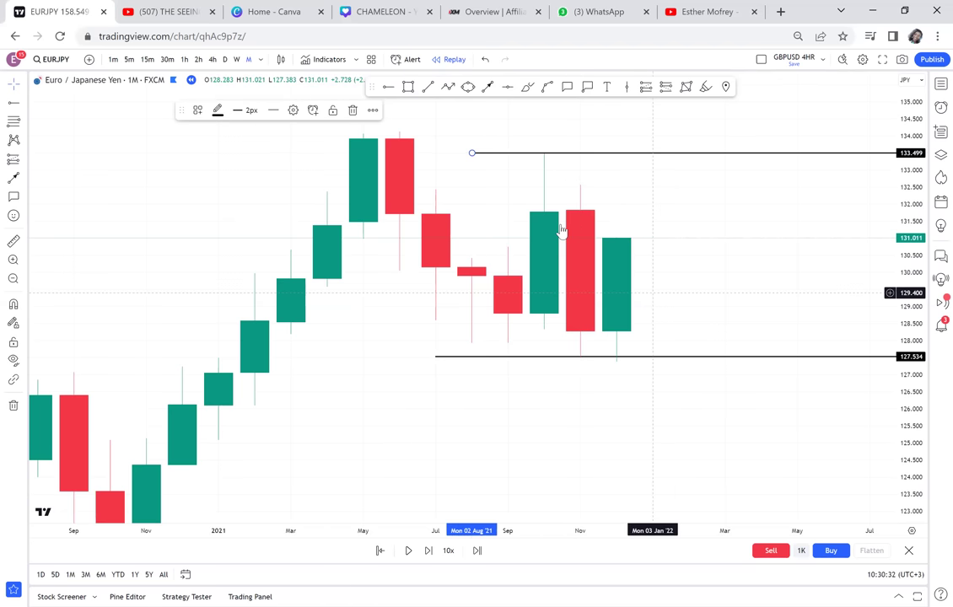
Draw a rectangle between the two rays, spanning July 2021 to April 2022.
left_click(407, 89)
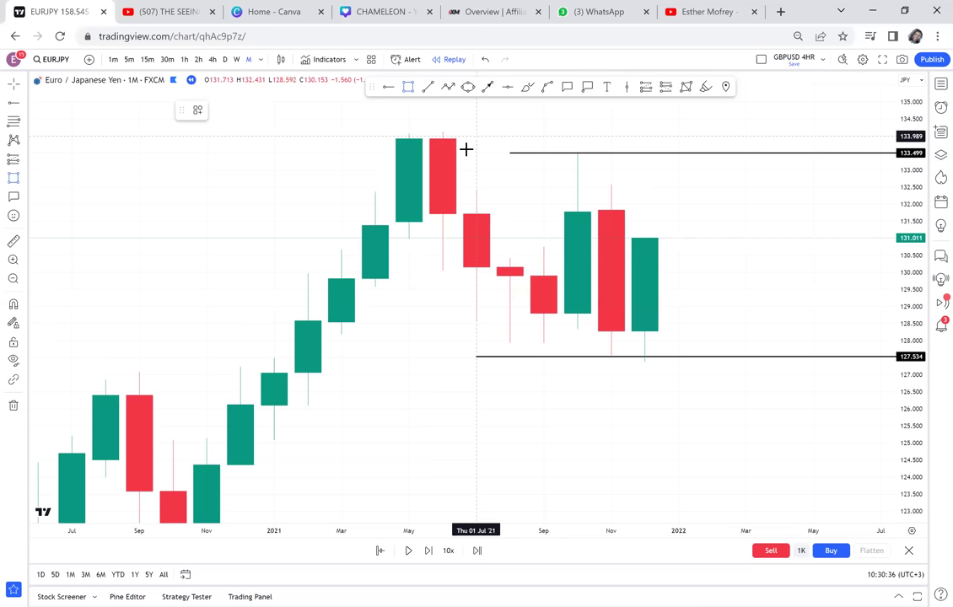
left_click(467, 153)
left_click_drag(645, 321, 780, 355)
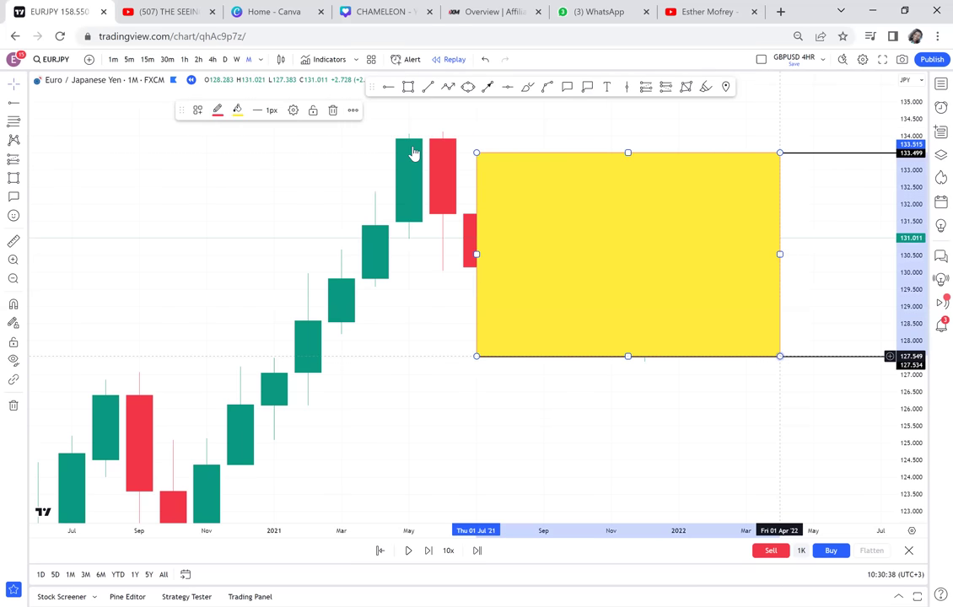
Set the channel rectangle's fill opacity to 15% and its fill colour to black.
left_click(237, 110)
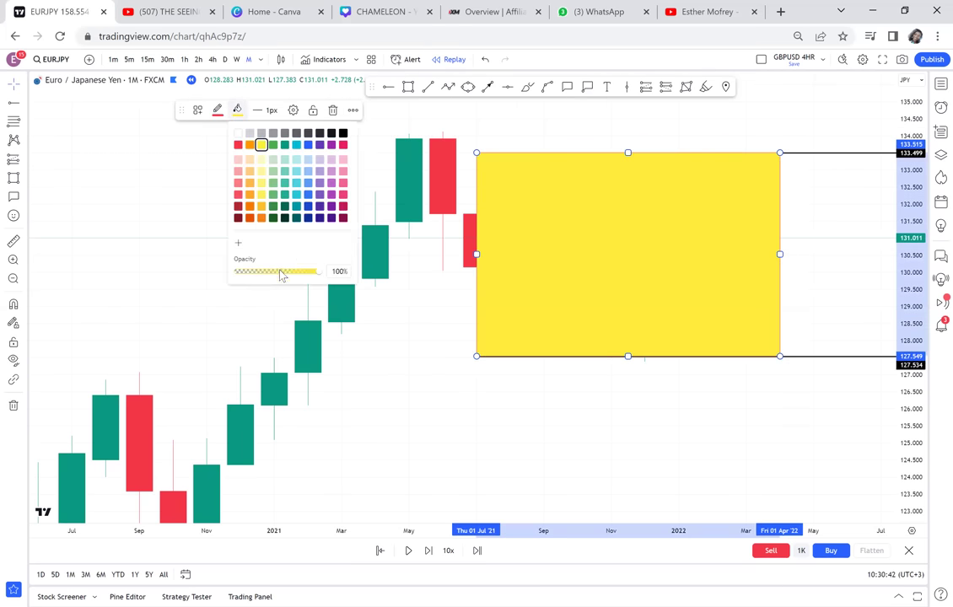
left_click(250, 273)
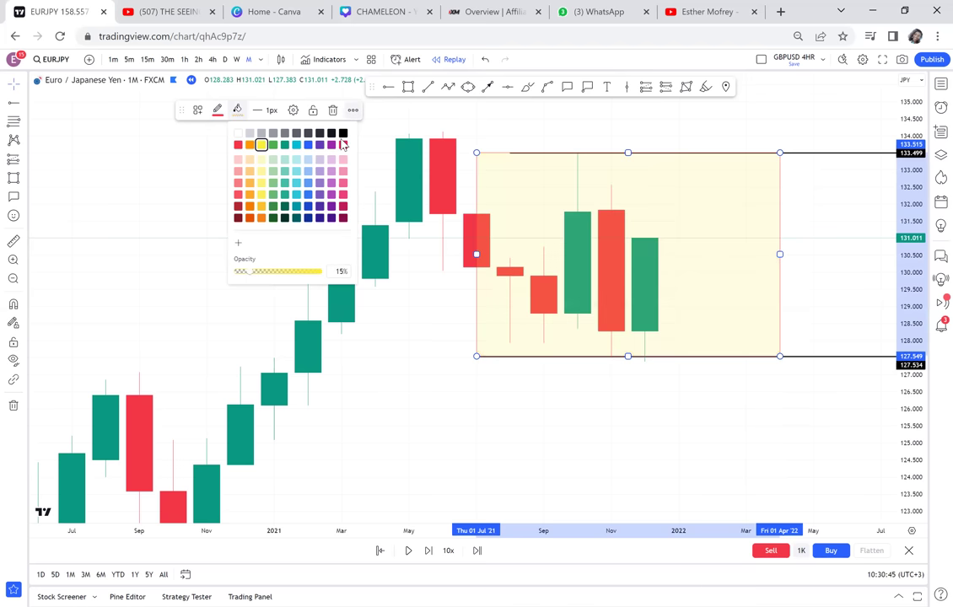
left_click(344, 146)
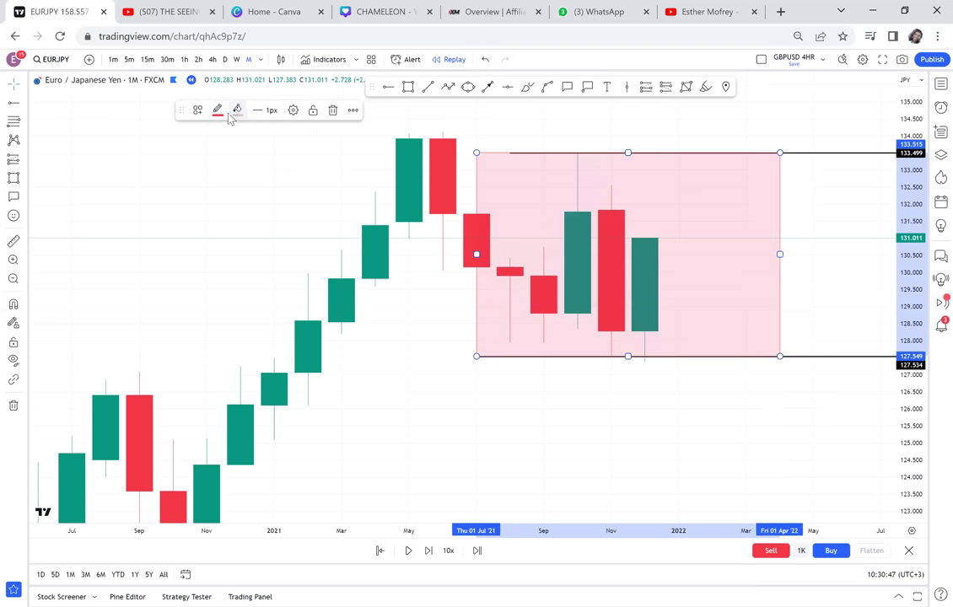
left_click(224, 113)
left_click(238, 113)
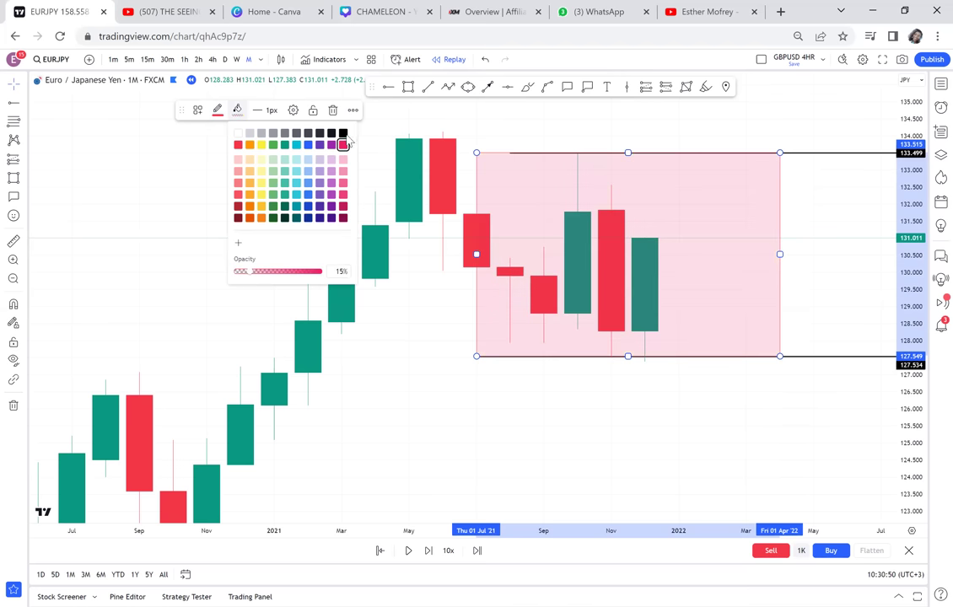
left_click(611, 242)
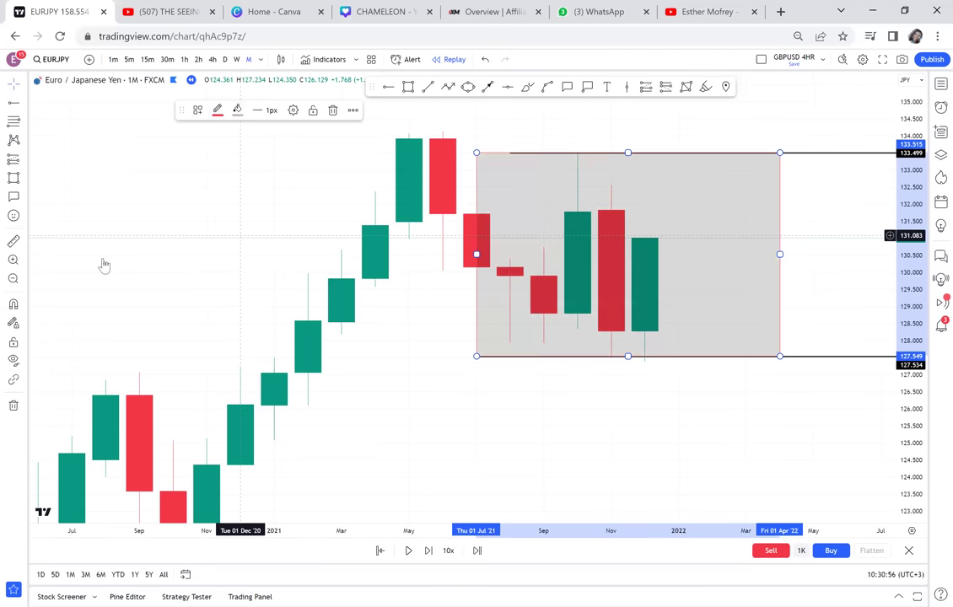
Measure the channel's price range from its upper boundary down to its lower boundary.
left_click(14, 244)
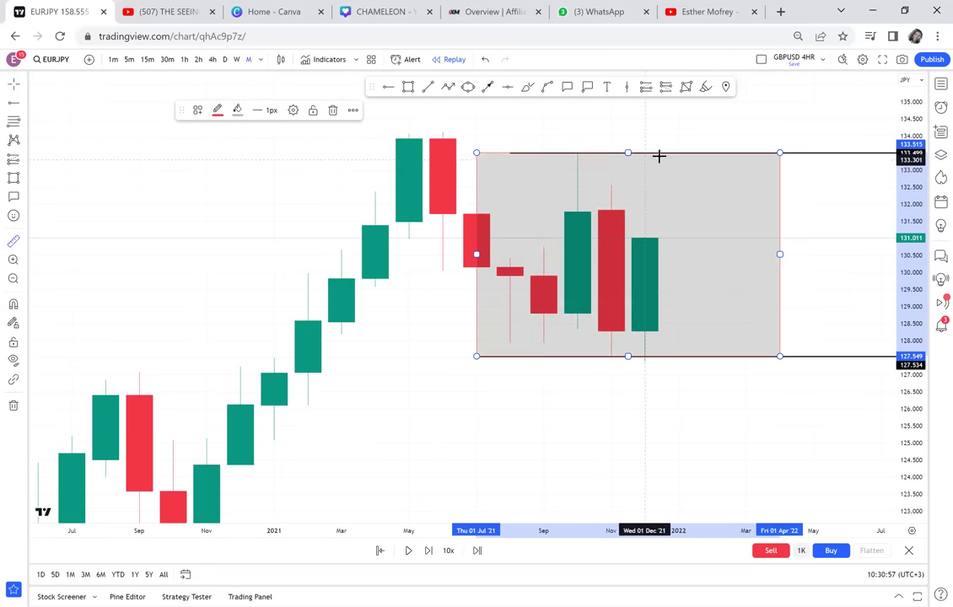
left_click(672, 183)
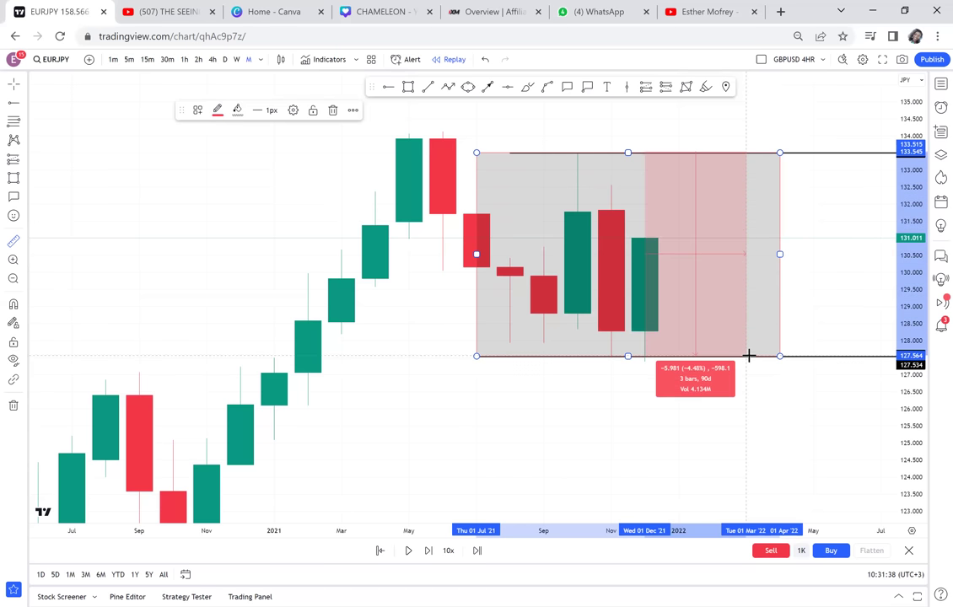
left_click(749, 356)
left_click(825, 325)
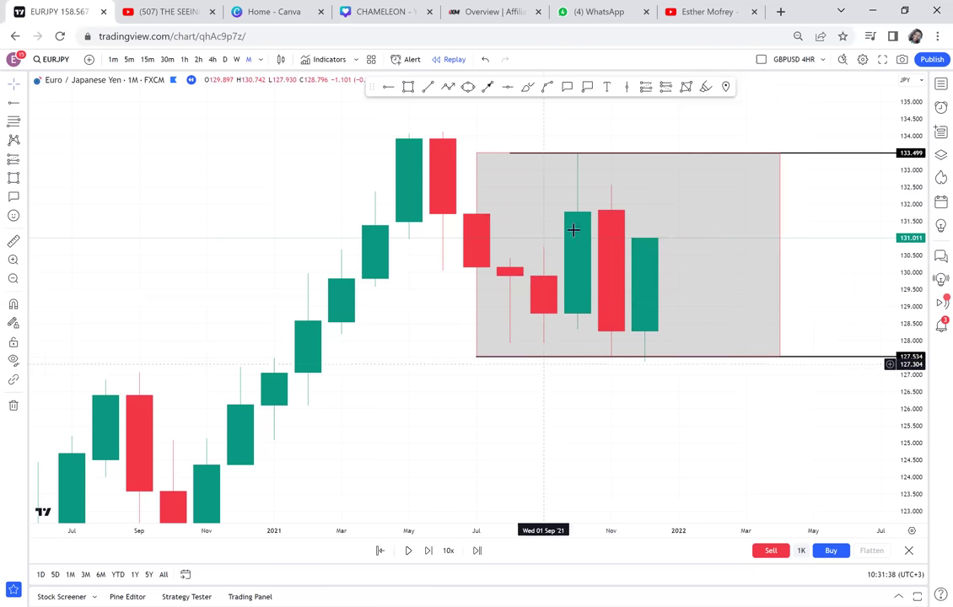
Remove all drawings from the chart and examine the monthly price history back to 2017.
left_click(24, 406)
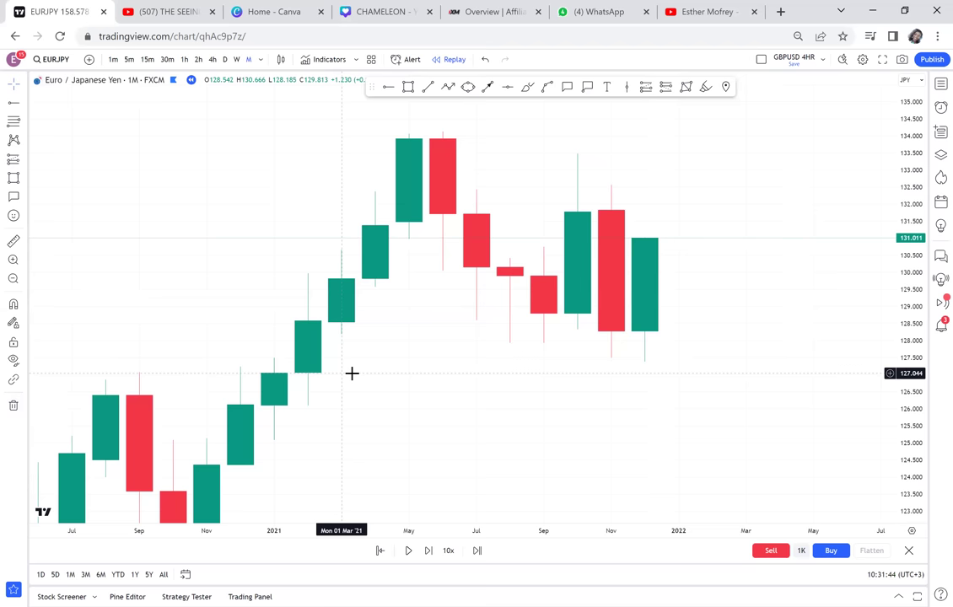
scroll(352, 373, "down", 2)
scroll(351, 373, "down", 1)
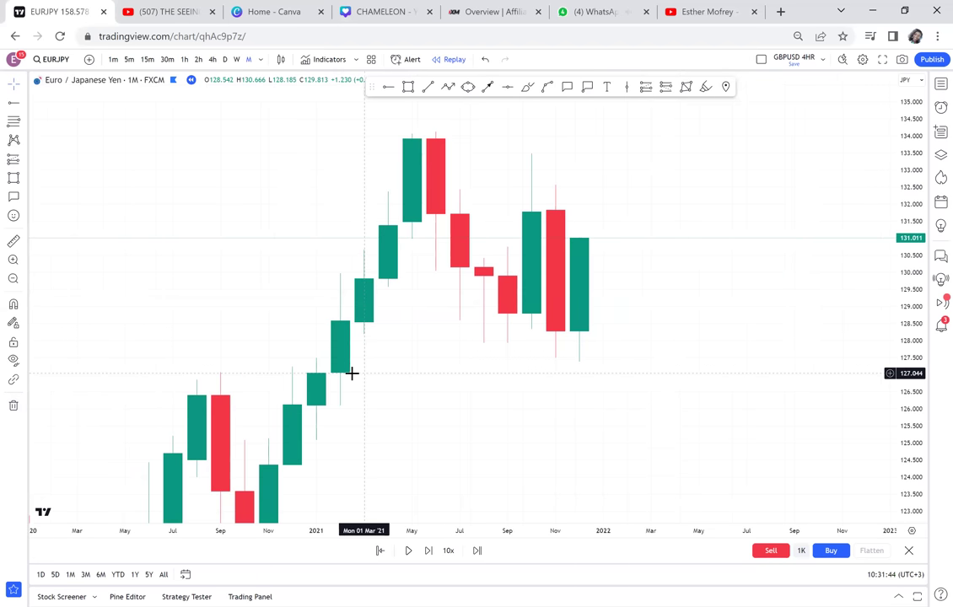
scroll(353, 378, "down", 2)
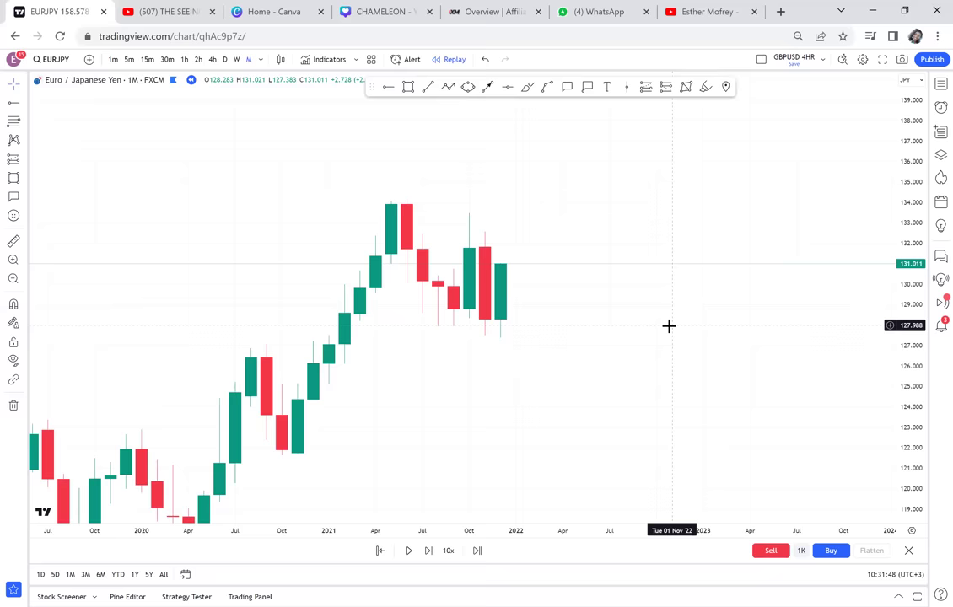
scroll(669, 326, "down", 1)
scroll(669, 326, "down", 1)
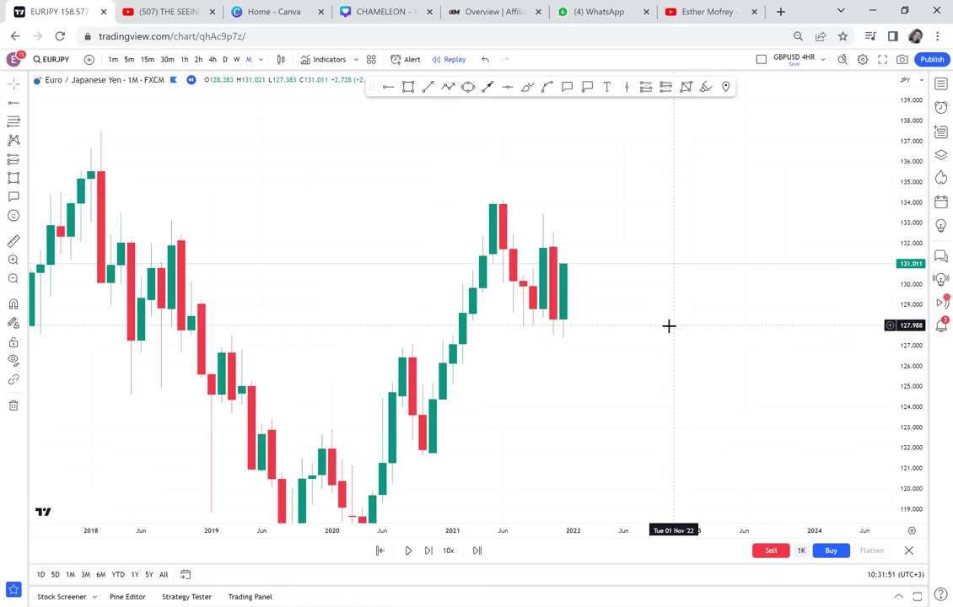
scroll(669, 326, "down", 1)
scroll(649, 278, "down", 1)
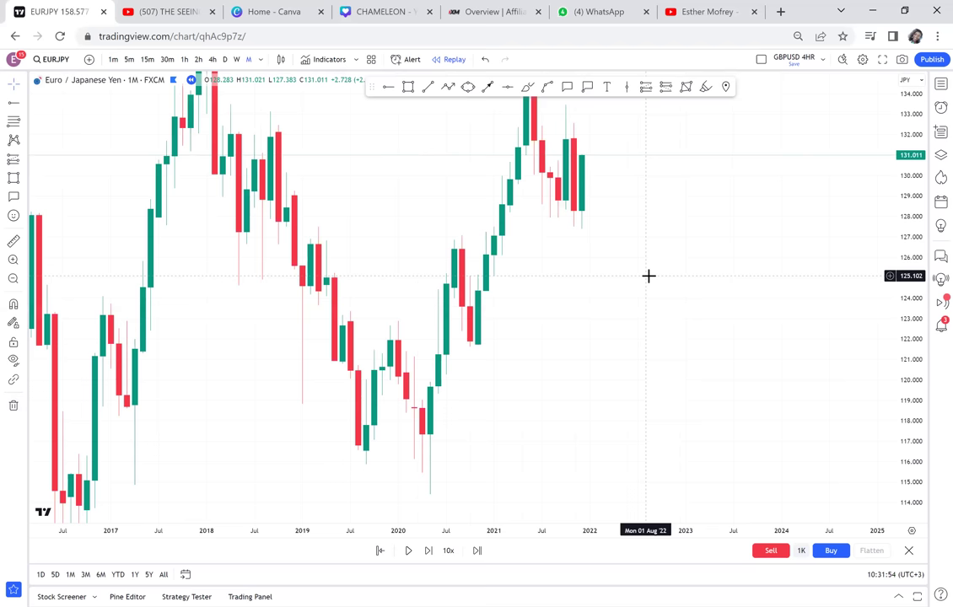
Draw an arrow from the mid-2020 low near 114.6 up past the latest candles to about 136 in December 2022.
scroll(649, 276, "down", 1)
scroll(648, 275, "down", 1)
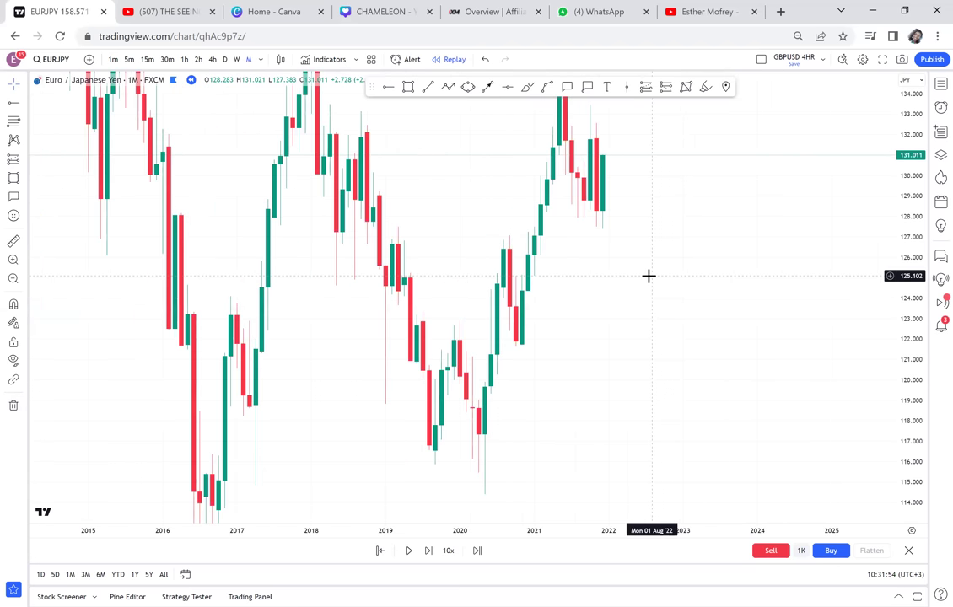
scroll(796, 173, "down", 1)
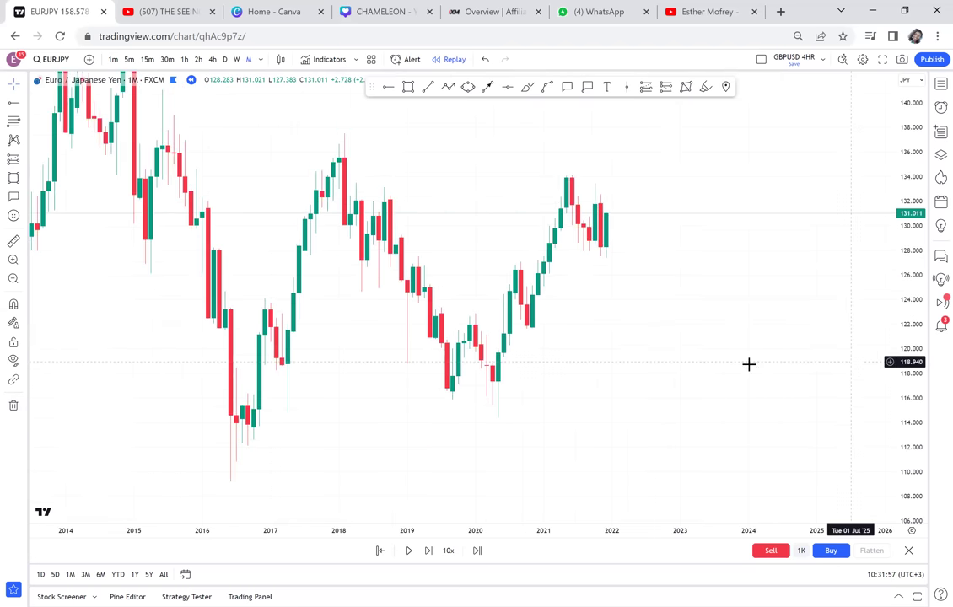
scroll(749, 364, "down", 1)
scroll(749, 364, "down", 1)
mouse_move(752, 355)
left_mouse_down()
mouse_move(724, 317)
mouse_move(705, 358)
mouse_move(657, 354)
mouse_move(746, 350)
mouse_move(708, 348)
left_mouse_up()
left_click(488, 89)
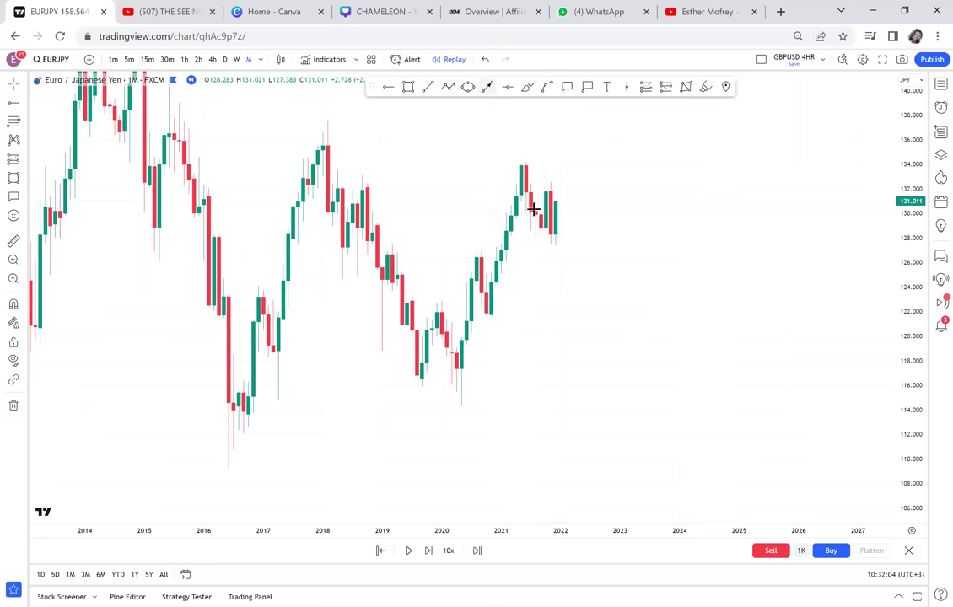
left_click(466, 402)
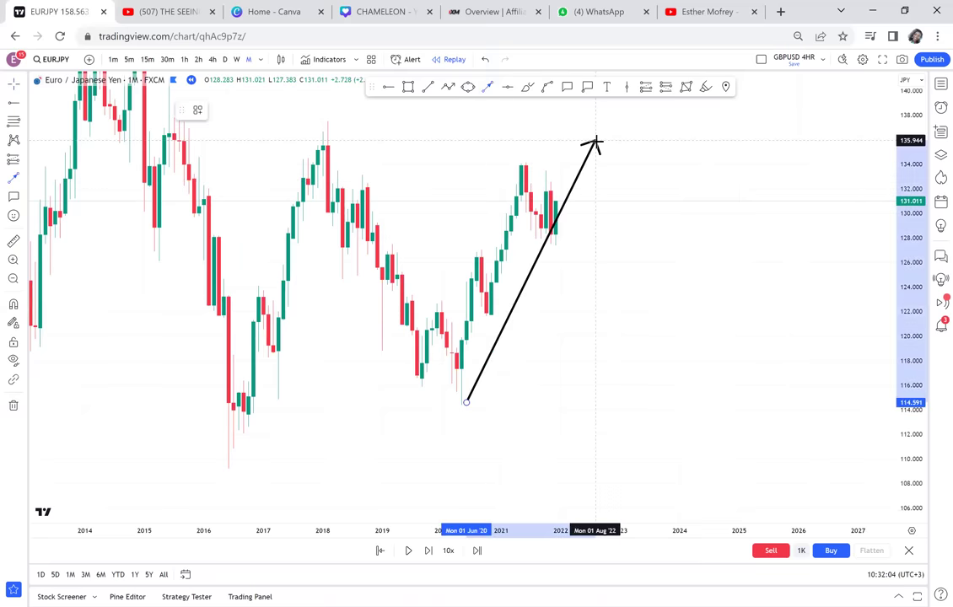
left_click(614, 138)
Add a text note reading "BUY" beyond the arrowhead, around July 2024 near 136.8.
left_click_drag(702, 195, 605, 261)
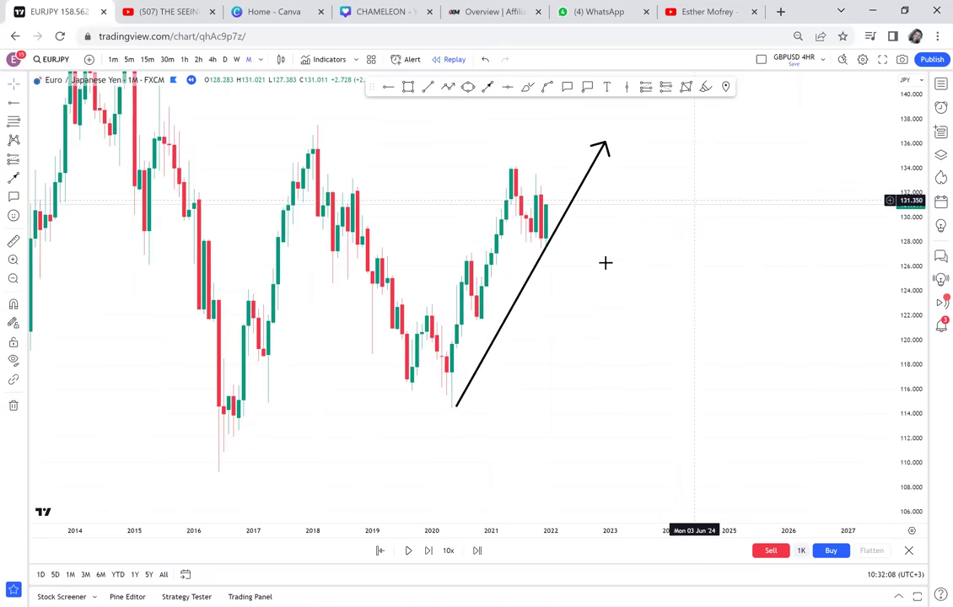
left_click(607, 87)
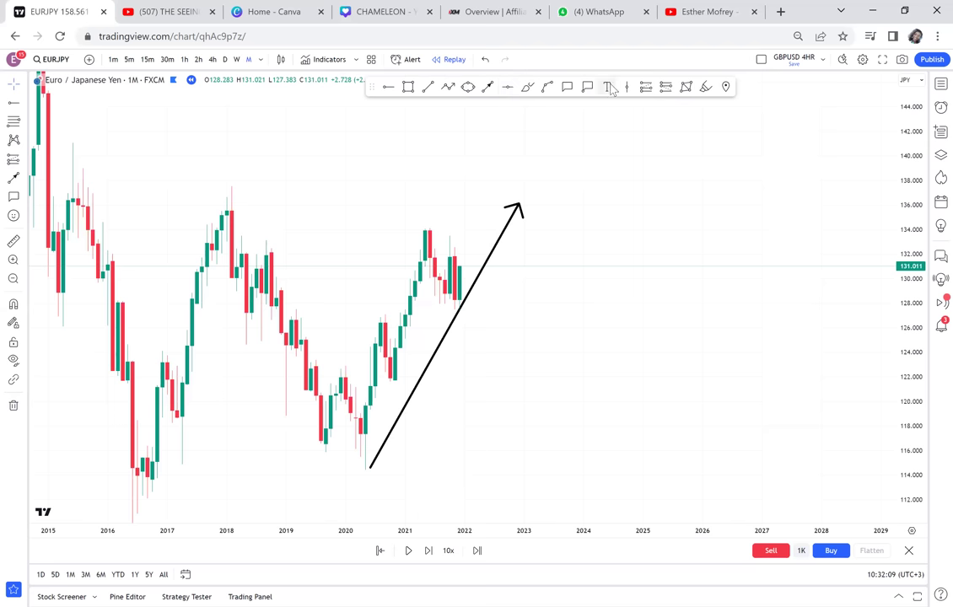
left_click(614, 198)
type("B")
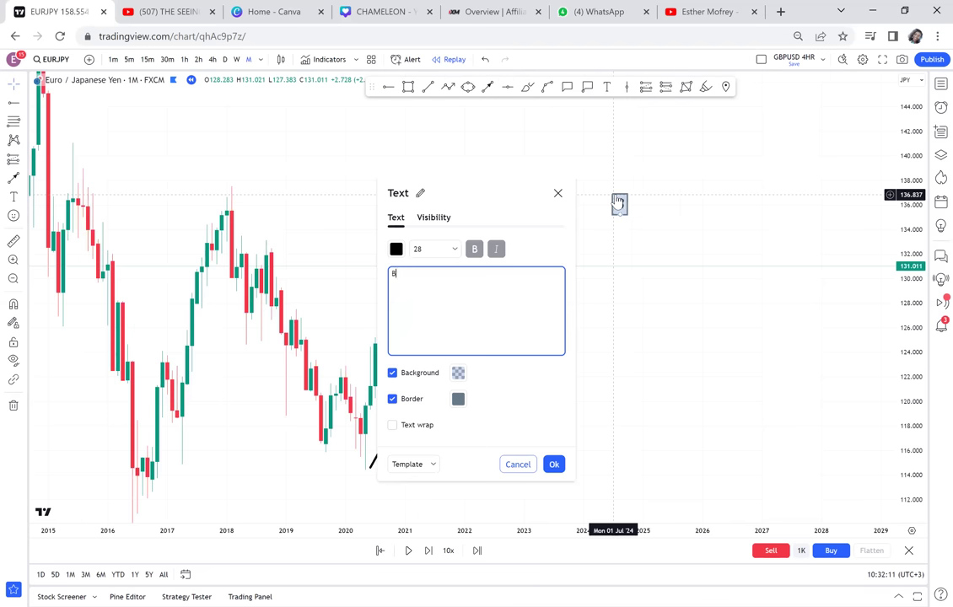
type("UY")
left_click(740, 256)
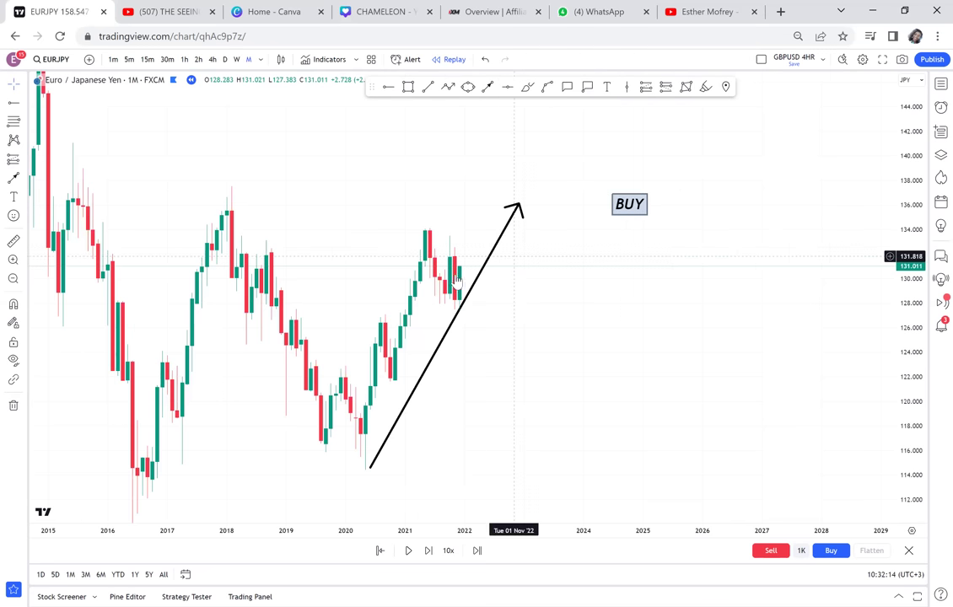
Add a second line reading "BUY" to the existing text note.
scroll(457, 279, "up", 2)
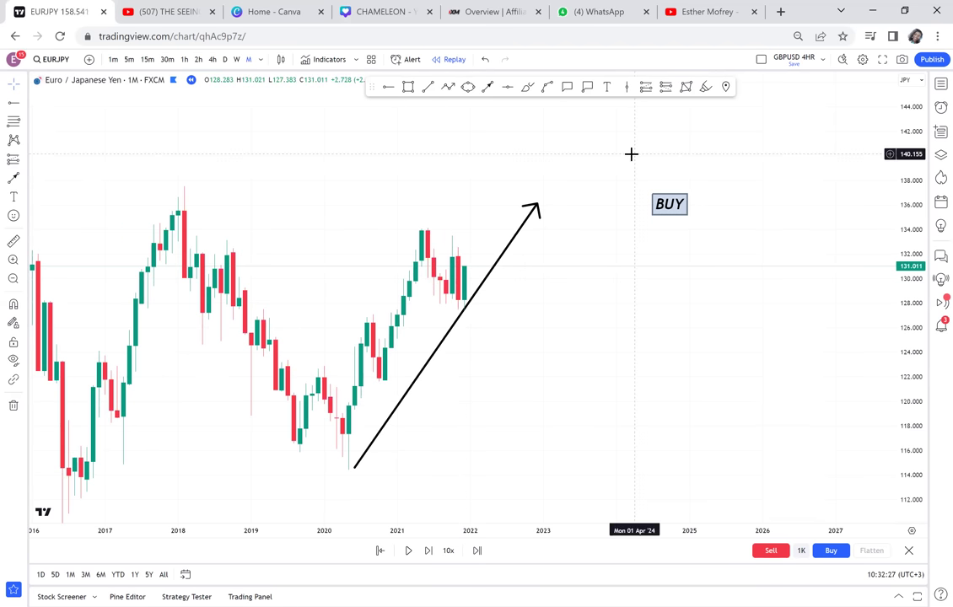
double_click(672, 202)
left_click(463, 275)
type("BUY")
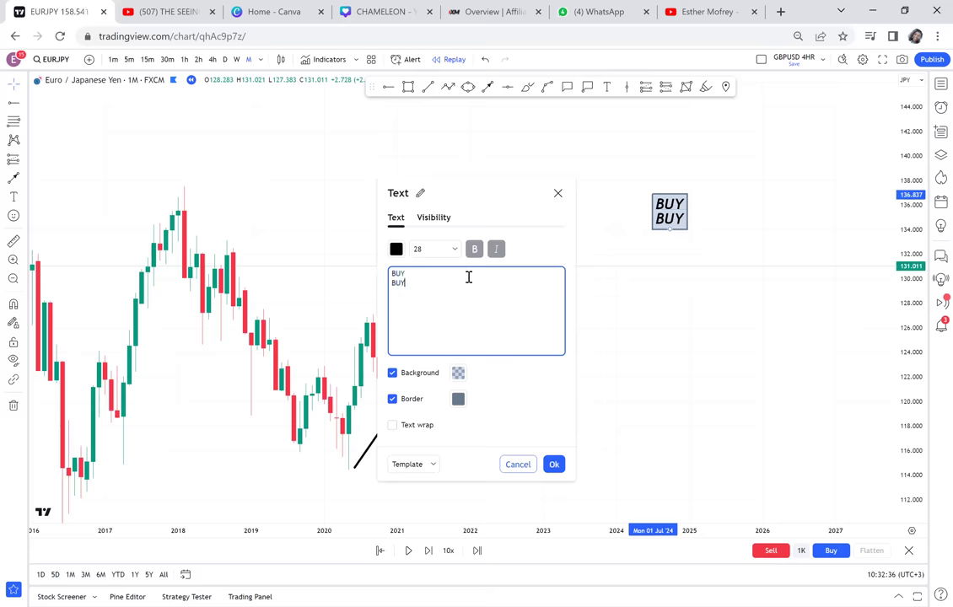
left_click(664, 322)
Draw a support rectangle from late 2016 to about January 2022, between roughly 118 and 115.
mouse_move(664, 321)
left_mouse_down()
mouse_move(741, 245)
mouse_move(772, 264)
left_mouse_up()
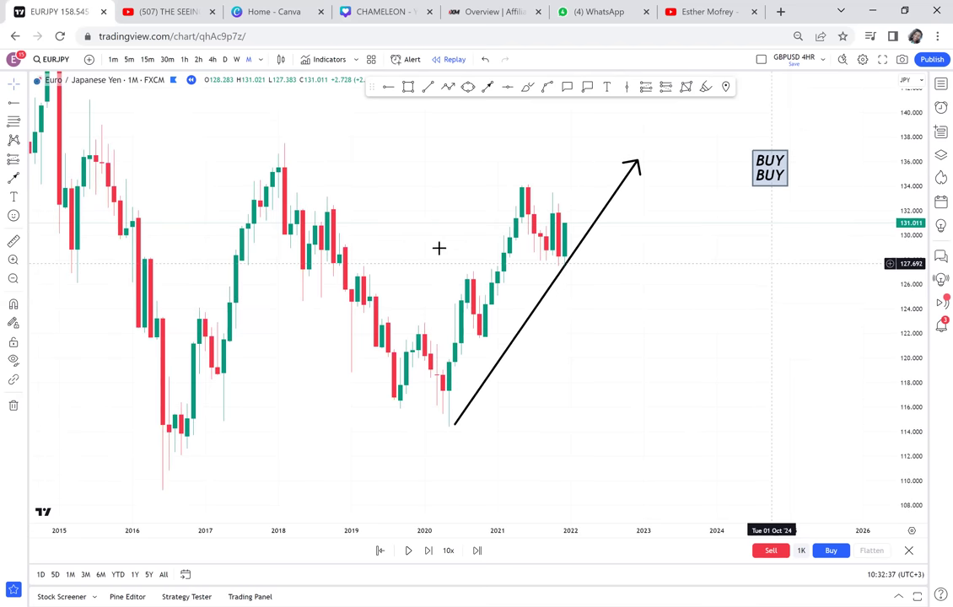
left_click(408, 87)
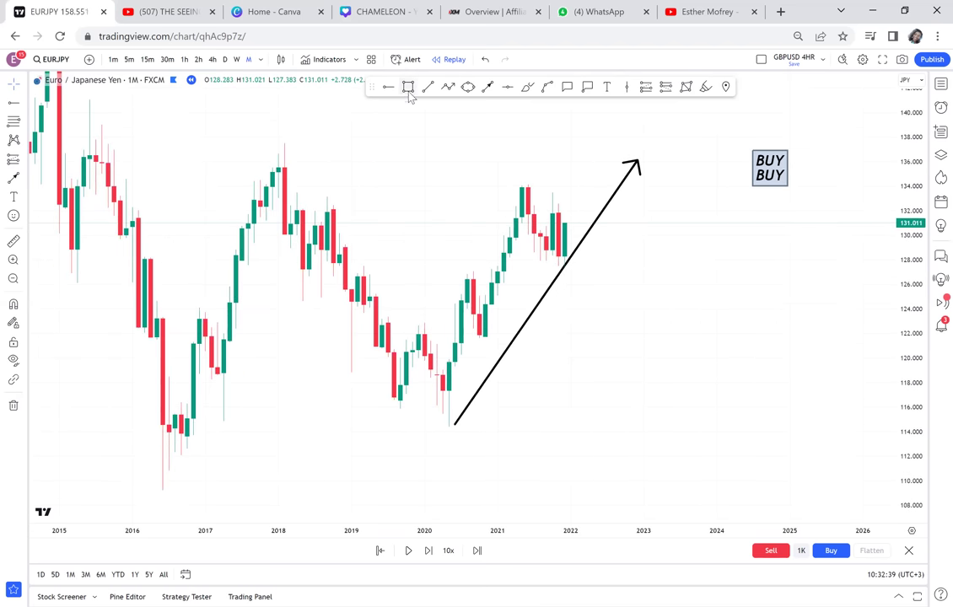
left_click_drag(187, 380, 254, 384)
left_click_drag(496, 395, 571, 423)
left_click(658, 414)
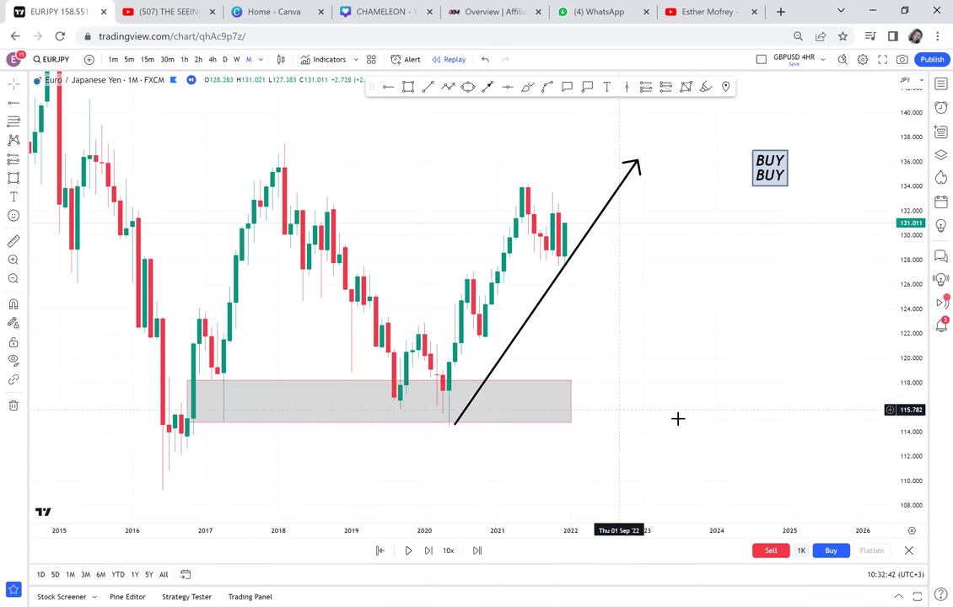
Draw a smaller rectangle inside the support zone around the 2019 and 2020 lows, between about 116.8 and 115.5.
left_click_drag(446, 261, 496, 269)
left_click(410, 90)
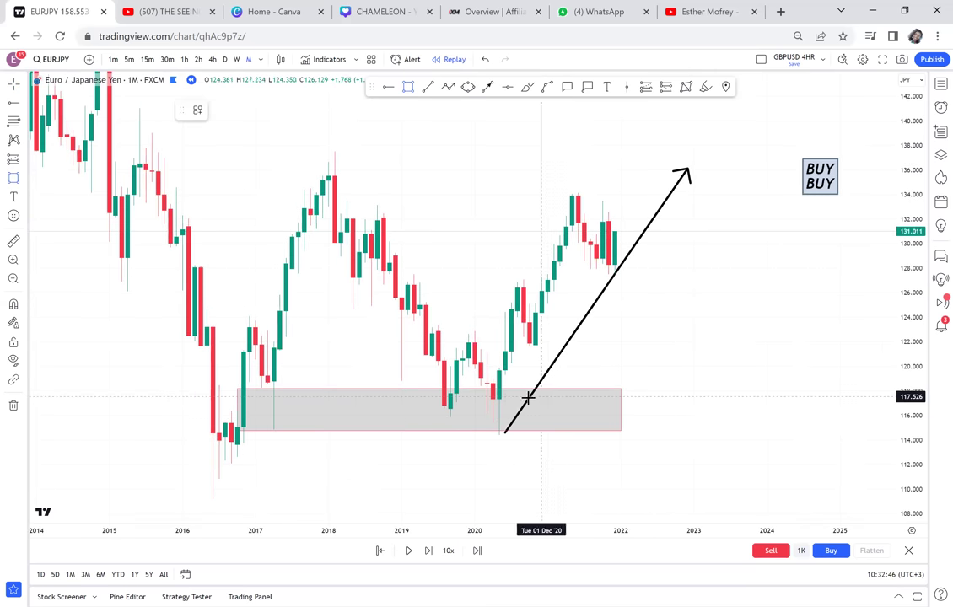
left_click_drag(432, 406, 548, 420)
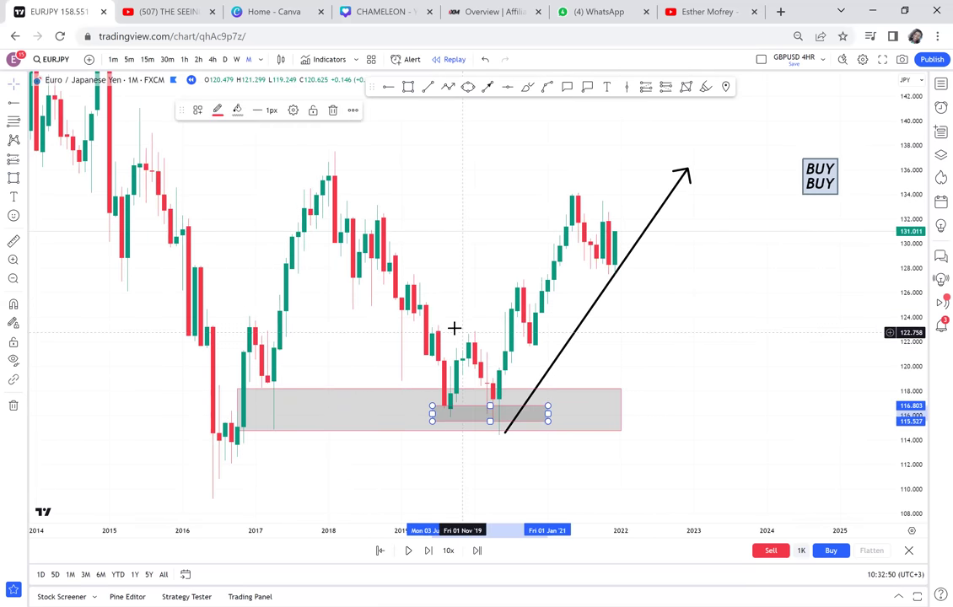
Use a temporary rectangle to project the double bottom's height, September 2019 to June 2020, above its neckline, and delete it.
left_click(408, 88)
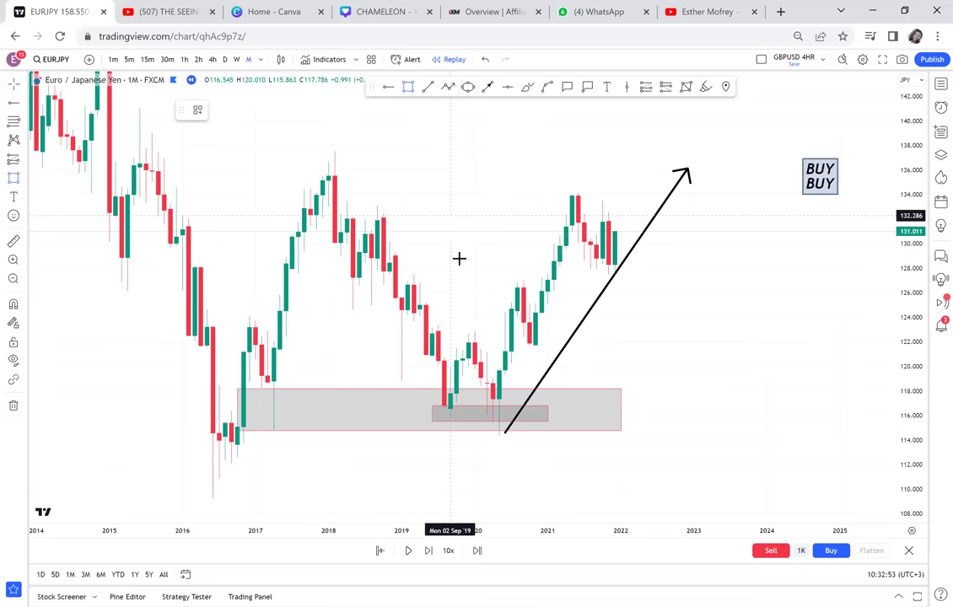
left_click(449, 420)
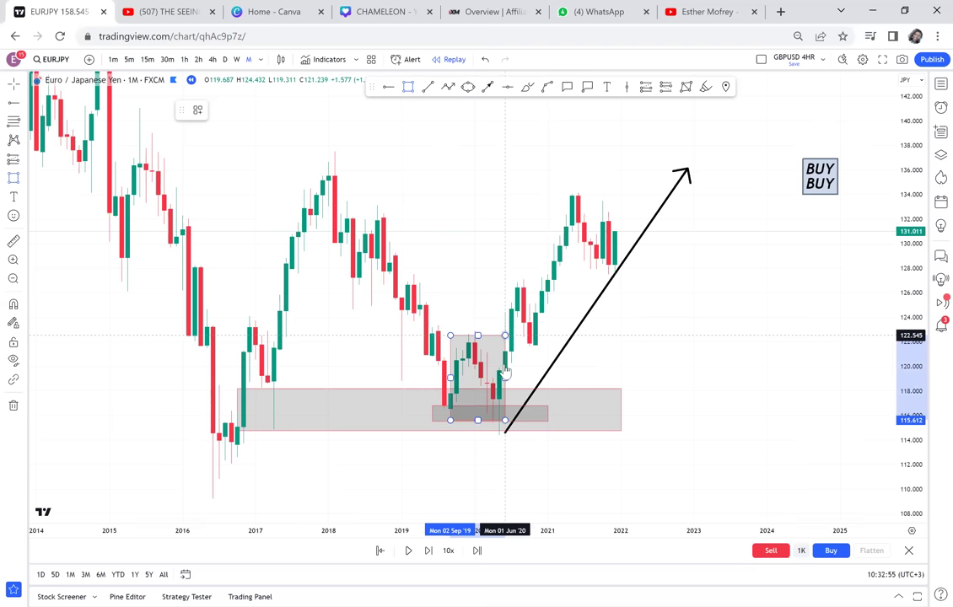
left_click(505, 336)
left_click_drag(497, 346, 498, 261)
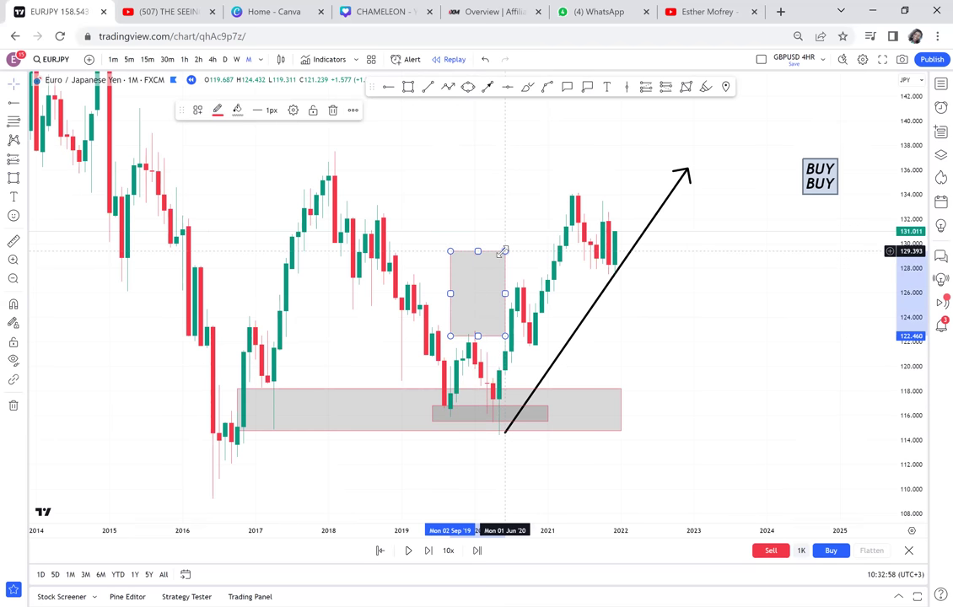
key("Delete")
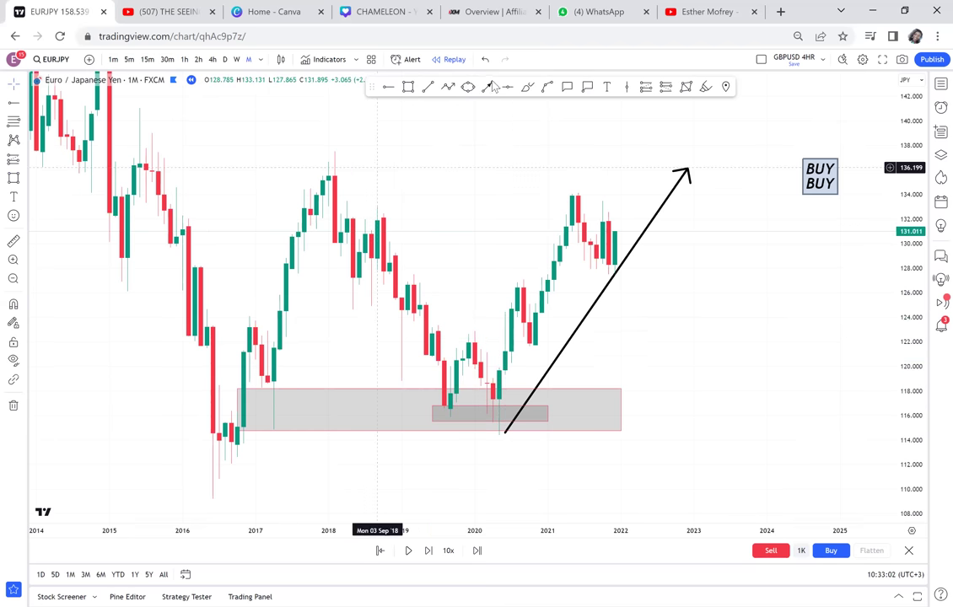
Place a horizontal resistance line at 137.560 on the 2018 high and measure the distance from the latest price up to it.
left_click(286, 151)
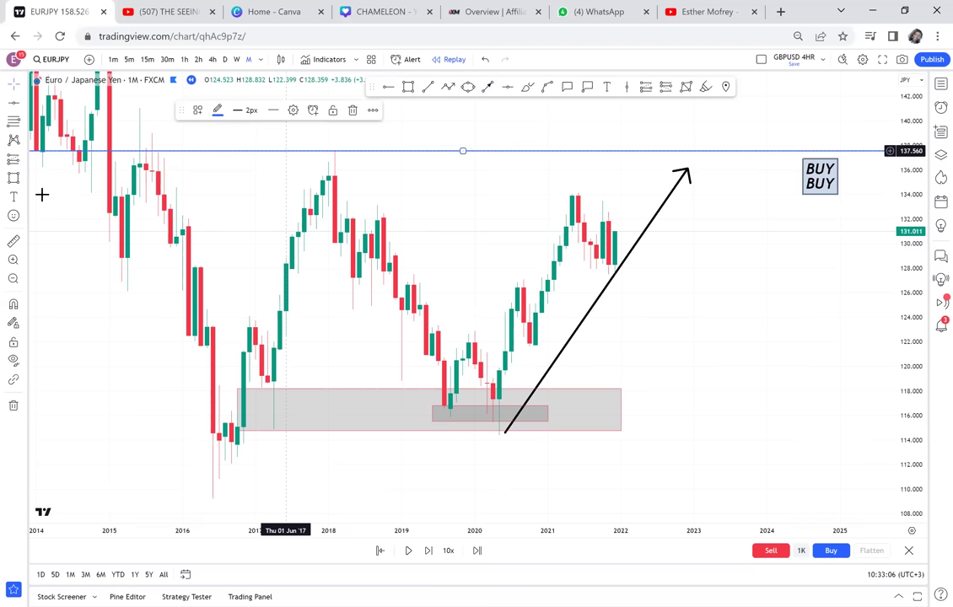
left_click(627, 232)
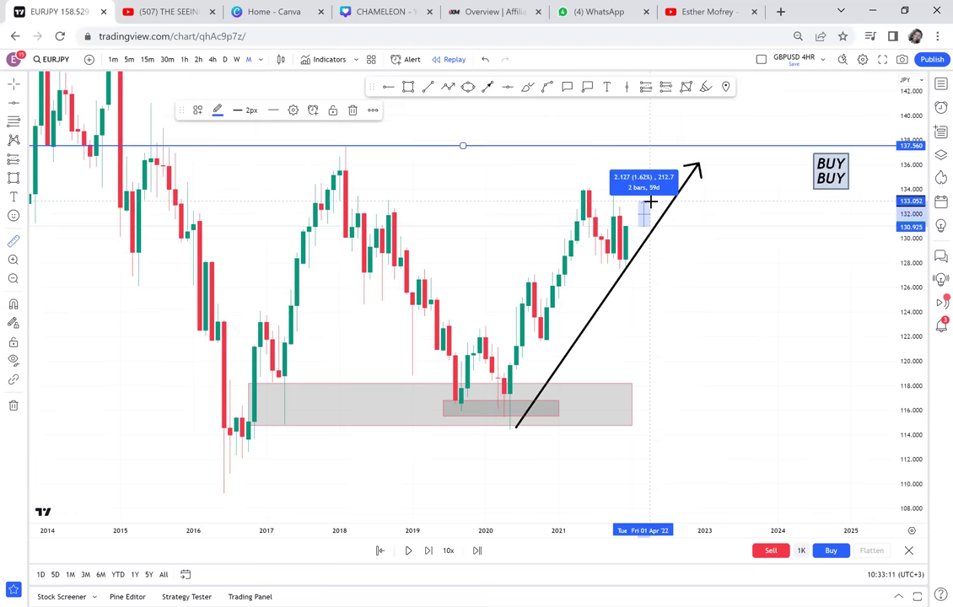
left_click(674, 147)
left_click_drag(744, 242, 697, 278)
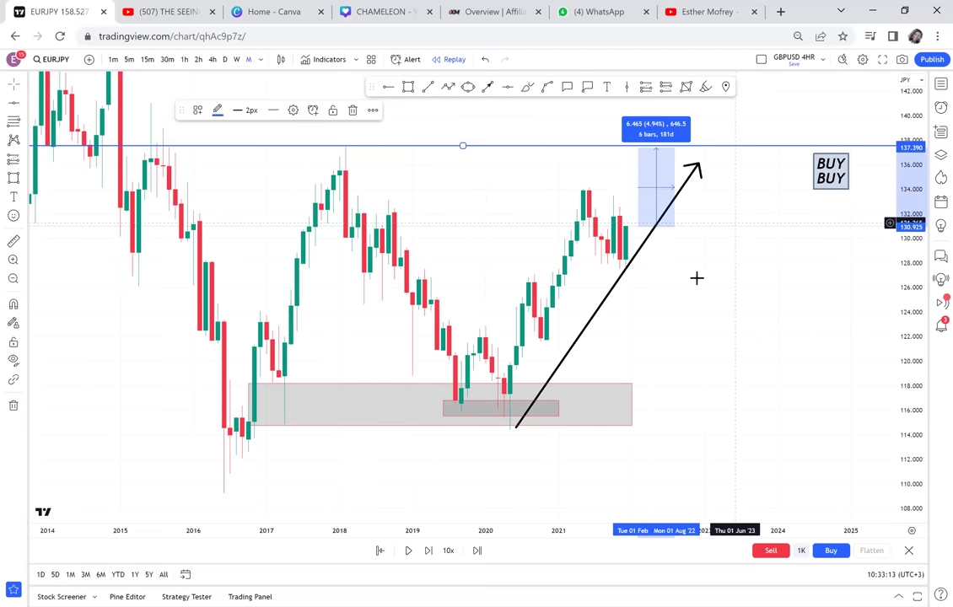
Add a third line reading "BUY" to the text note and delete the long upward arrow.
scroll(697, 278, "down", 1)
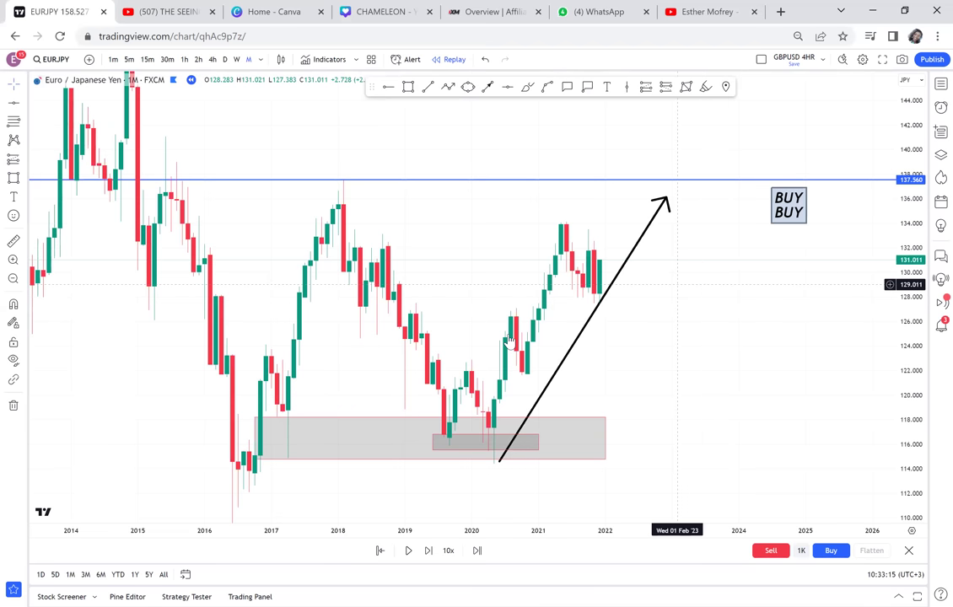
left_click(789, 206)
left_click(457, 282)
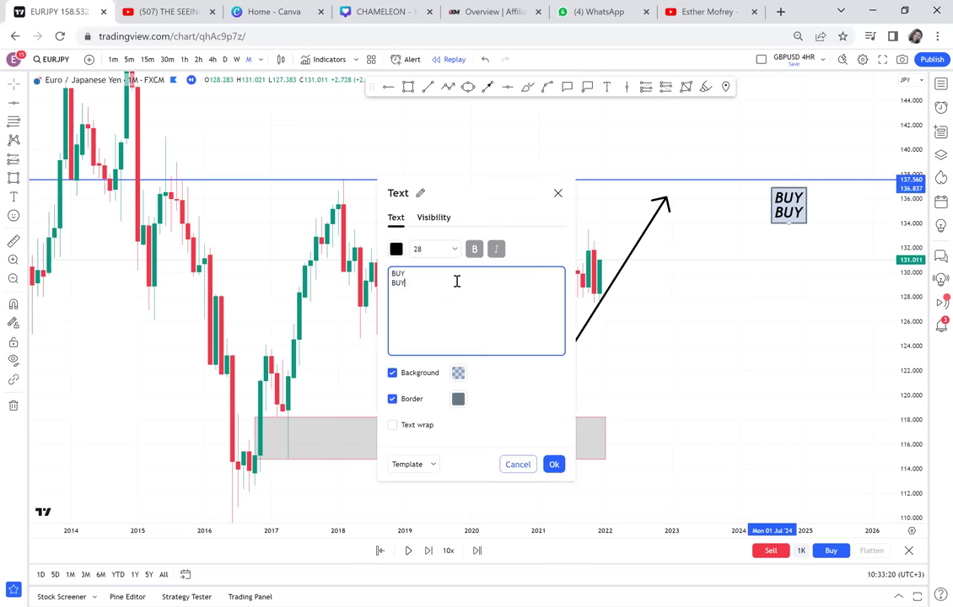
type("BUY")
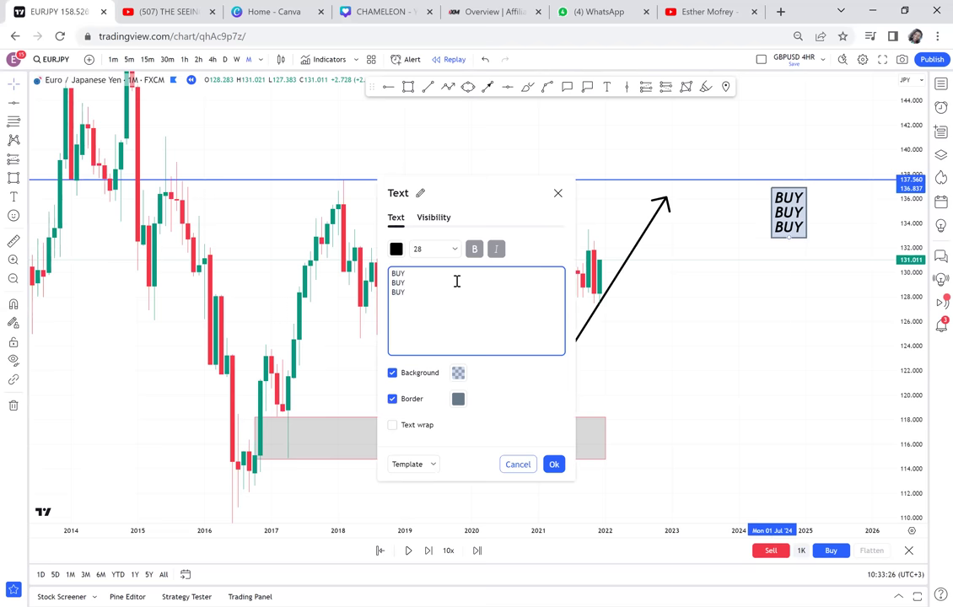
left_click(596, 315)
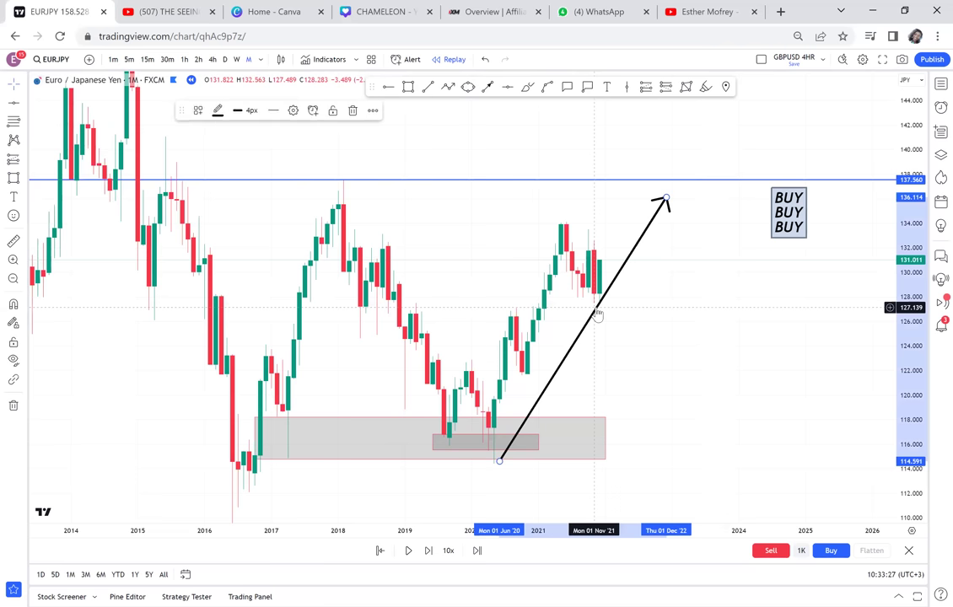
key("Delete")
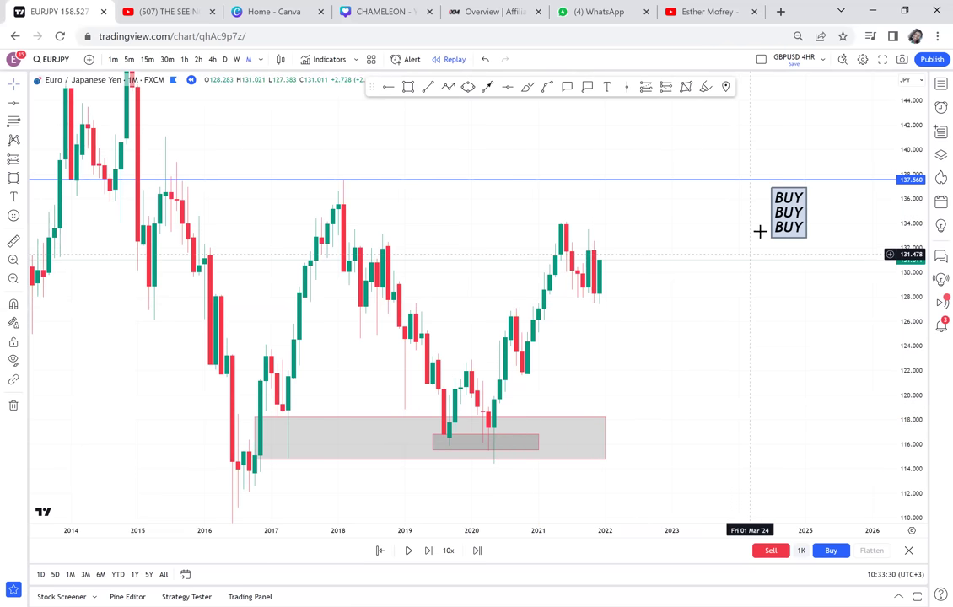
Add a text note reading "RESISTANCE & SUPPORT" near 125.6, below and beyond the latest candles, and shift it slightly toward late 2022.
left_click(789, 230)
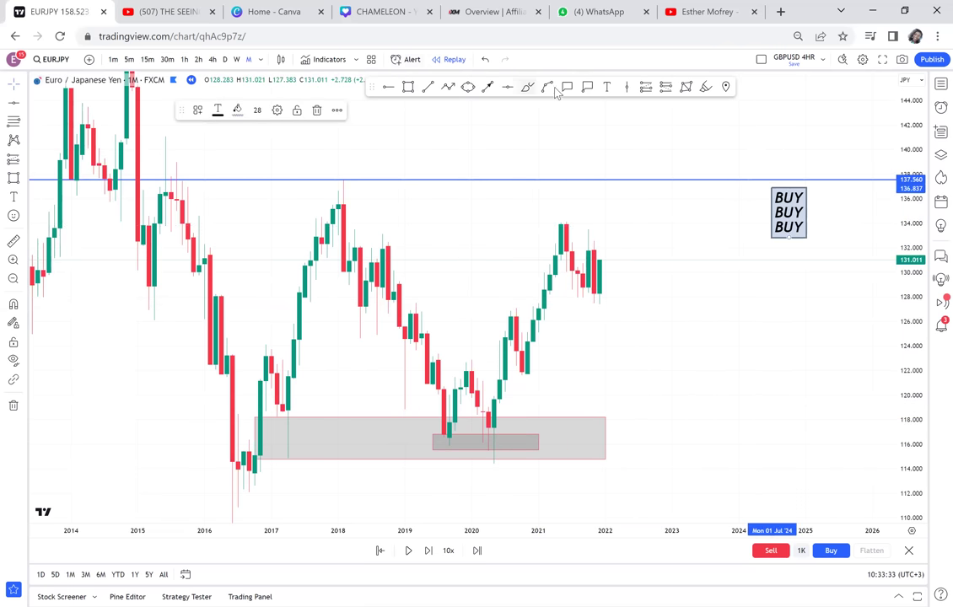
left_click(611, 89)
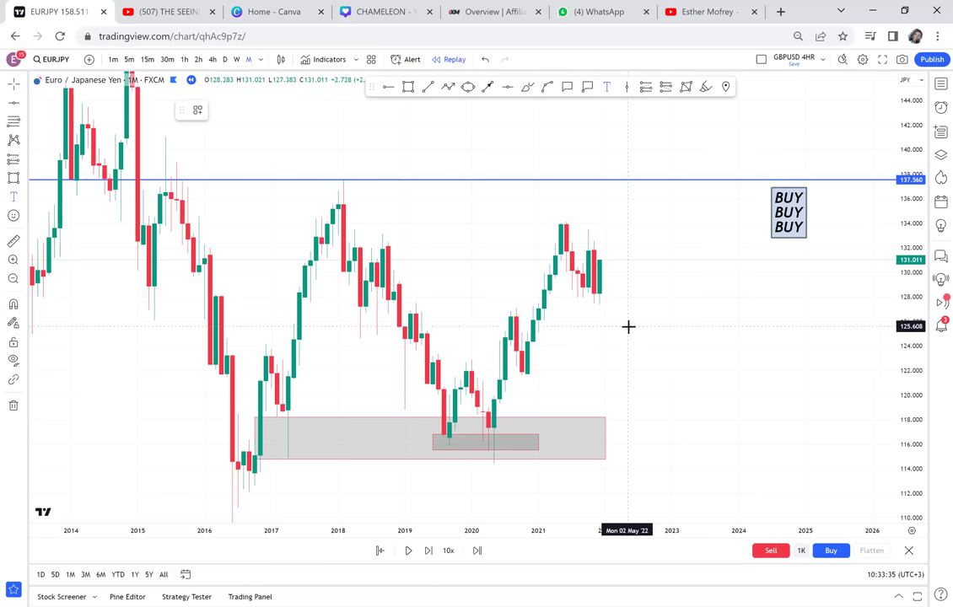
left_click(628, 327)
type("RESI")
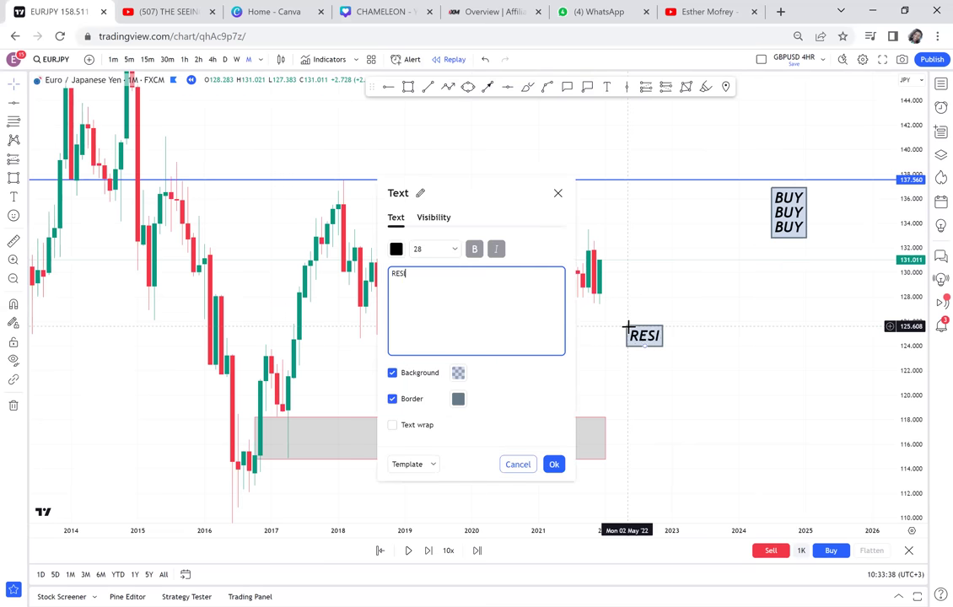
type("STANCE ")
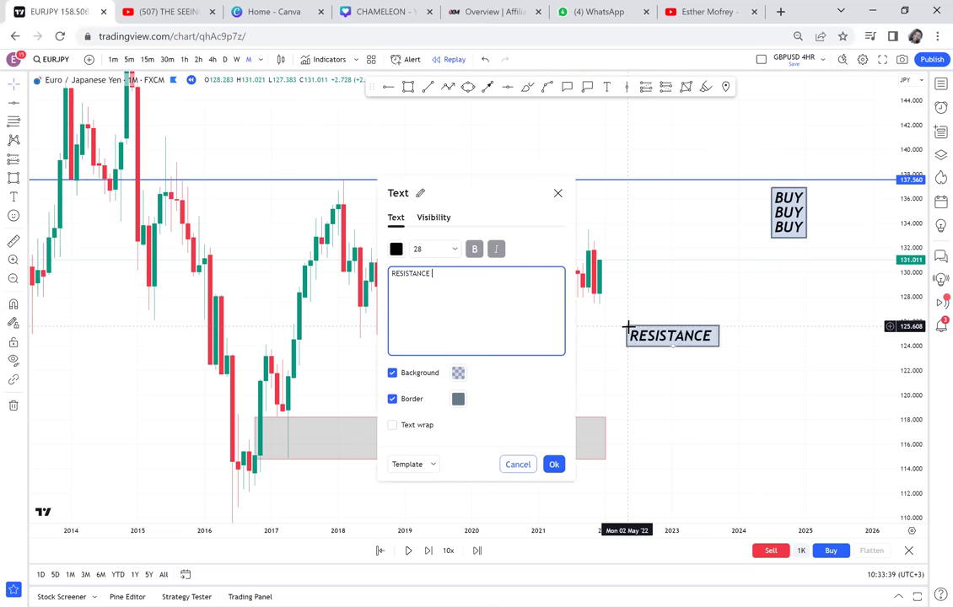
type("& AU")
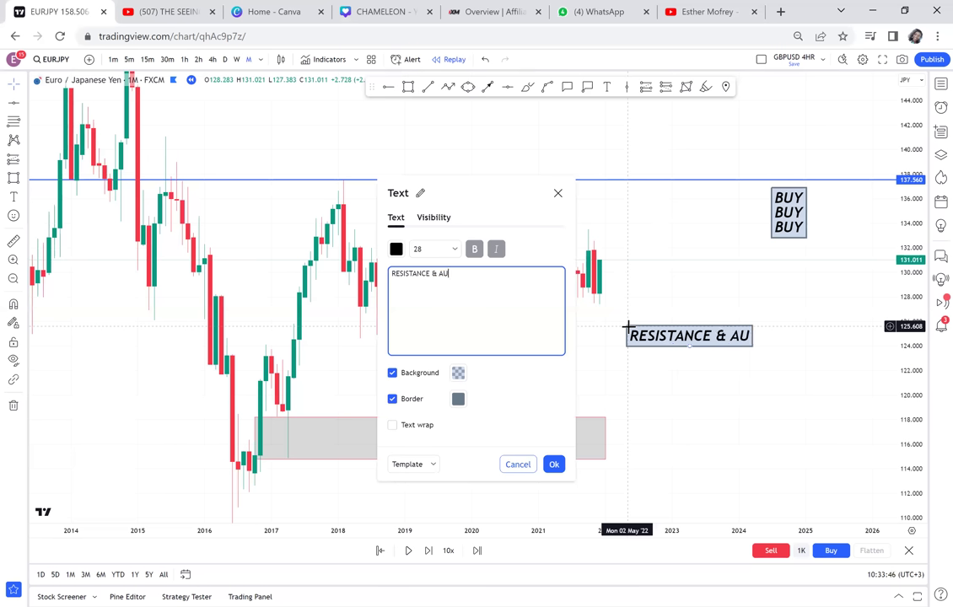
type("PPOT")
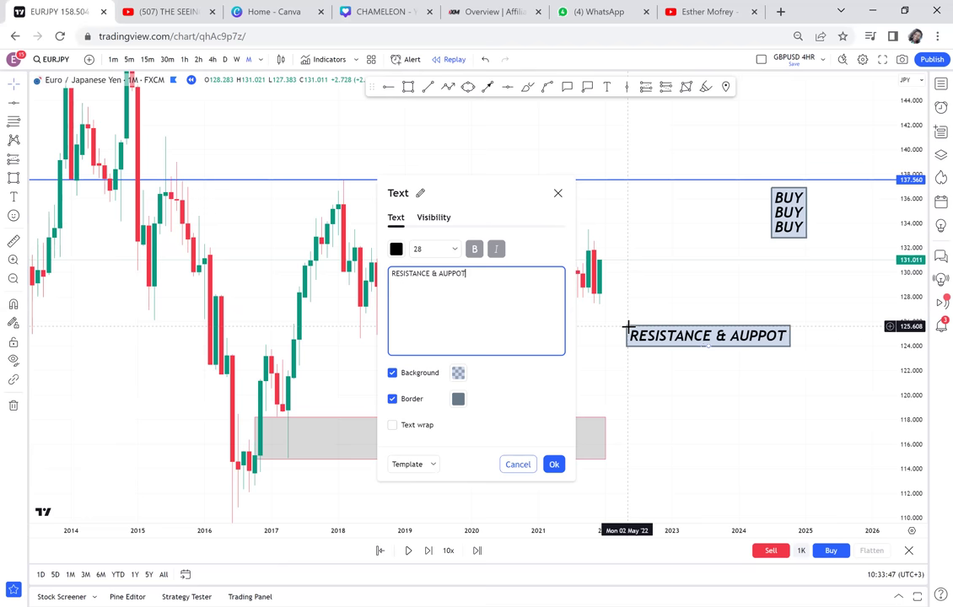
left_click(442, 273)
key("BackSpace")
type("S")
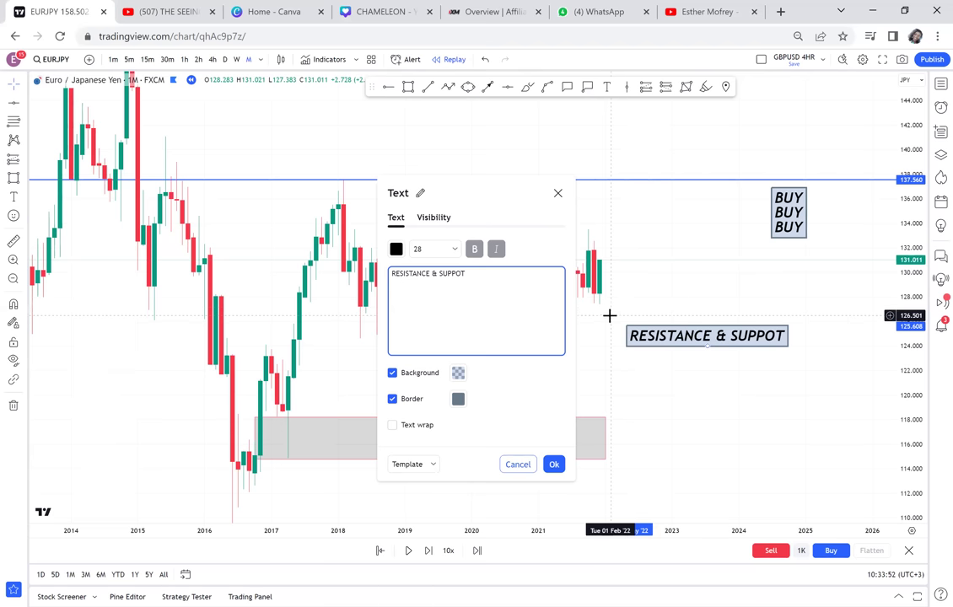
type("R")
left_click(736, 369)
left_click_drag(719, 337, 753, 345)
left_click_drag(688, 270, 553, 266)
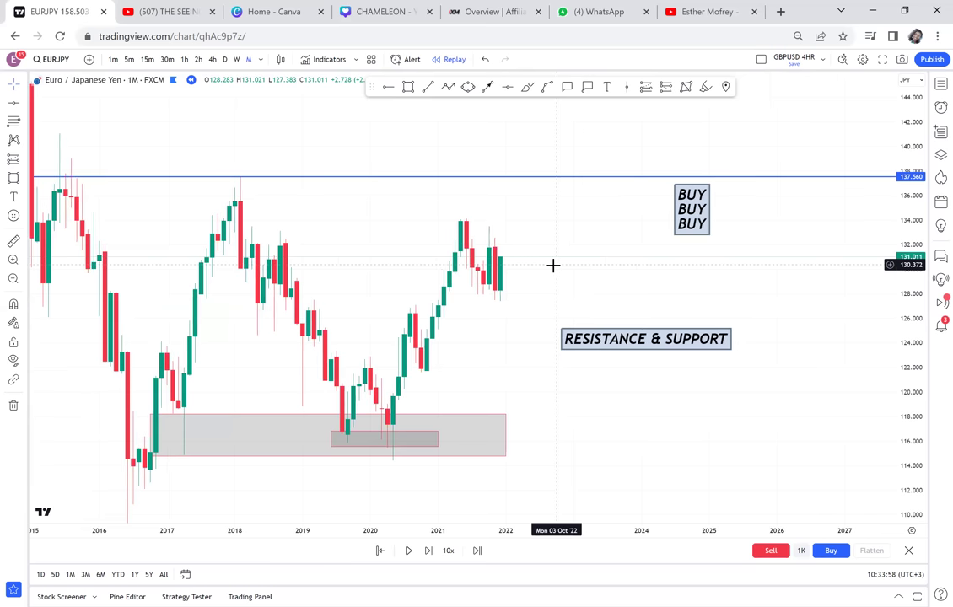
Draw horizontal rays at 127.735 starting September 2020 and at 121.780 starting May 2020.
scroll(553, 265, "up", 2)
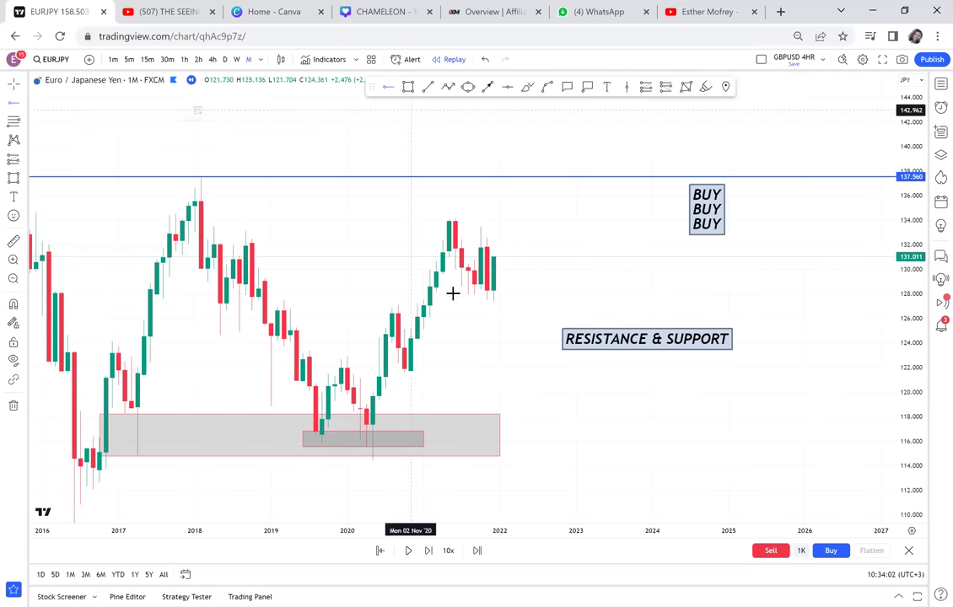
key("alt+j")
left_click_drag(416, 299, 399, 297)
left_click(388, 87)
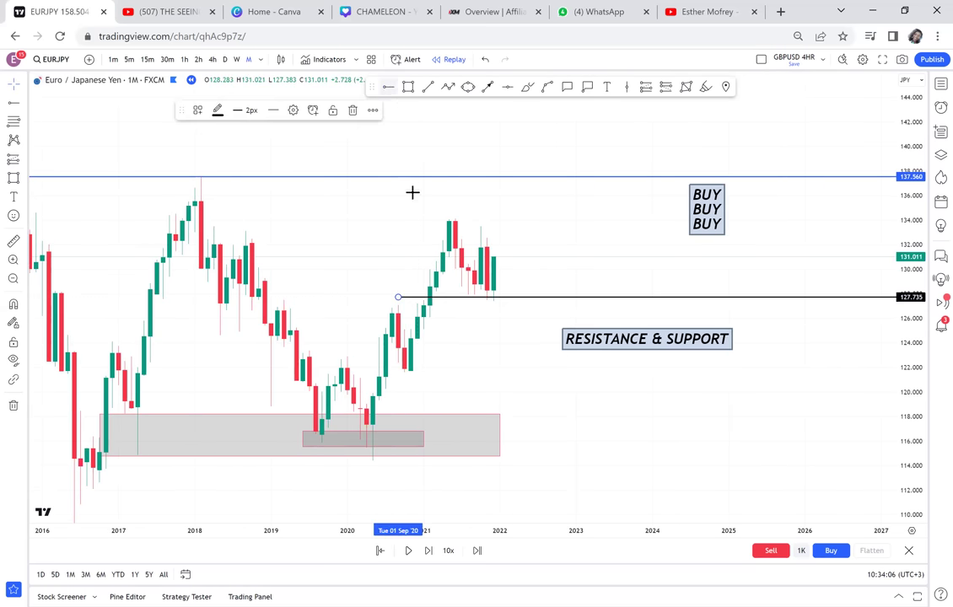
left_click(372, 371)
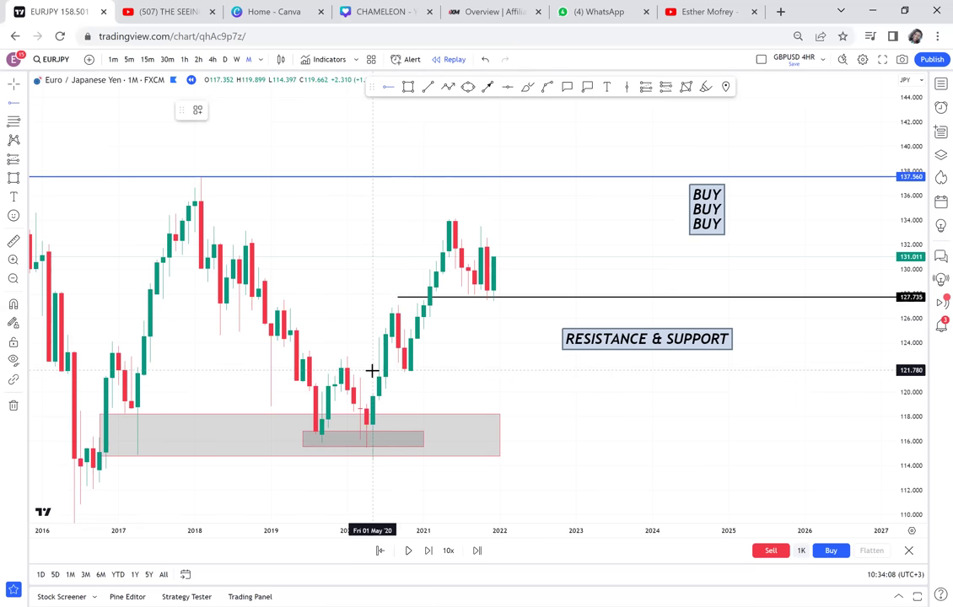
key("alt+j")
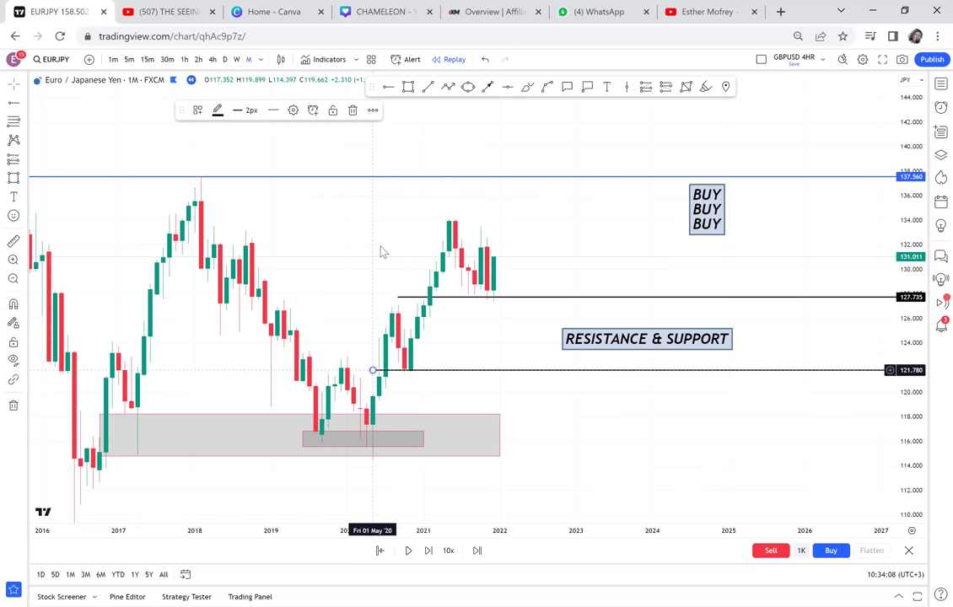
Draw a horizontal ray at 133.434 from November 2017 and circle the mid-to-late 2018 highs along it with an ellipse.
left_click(389, 97)
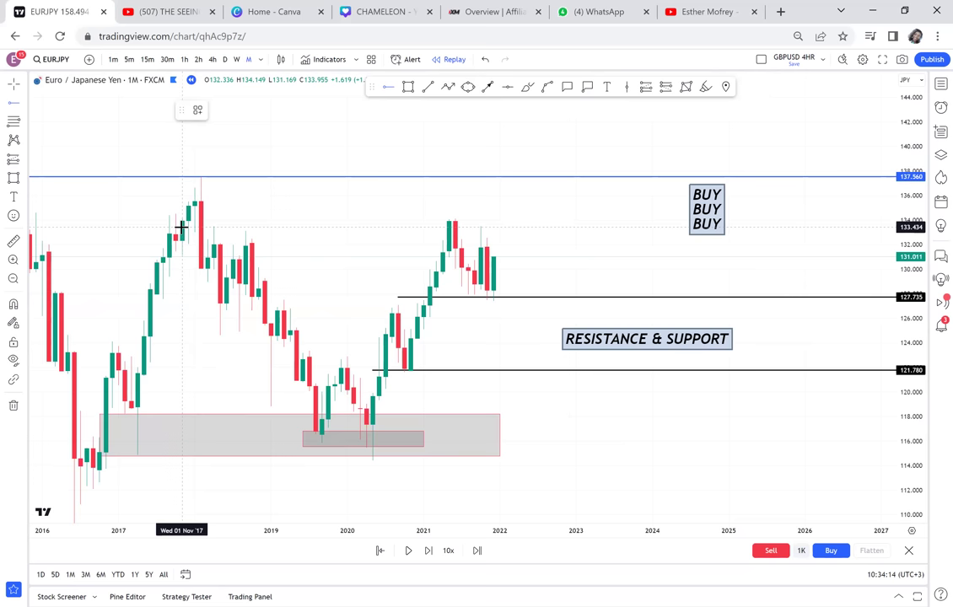
key("alt+j")
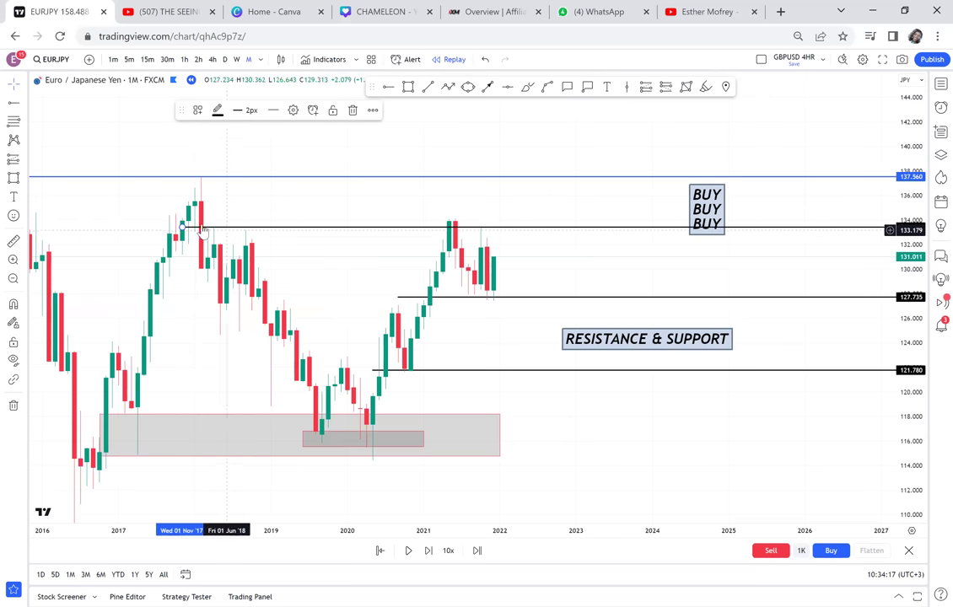
left_click(470, 89)
left_click(265, 228)
left_click(270, 255)
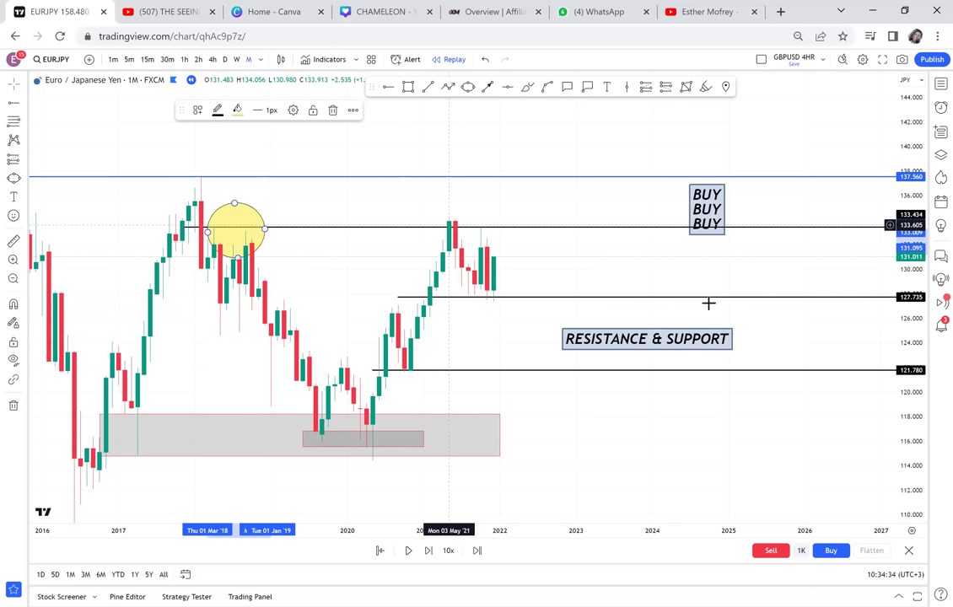
Change the "RESISTANCE & SUPPORT" note to "RESISTANCE = BOS" and move it up beneath the BUY note, near 131.265.
double_click(709, 340)
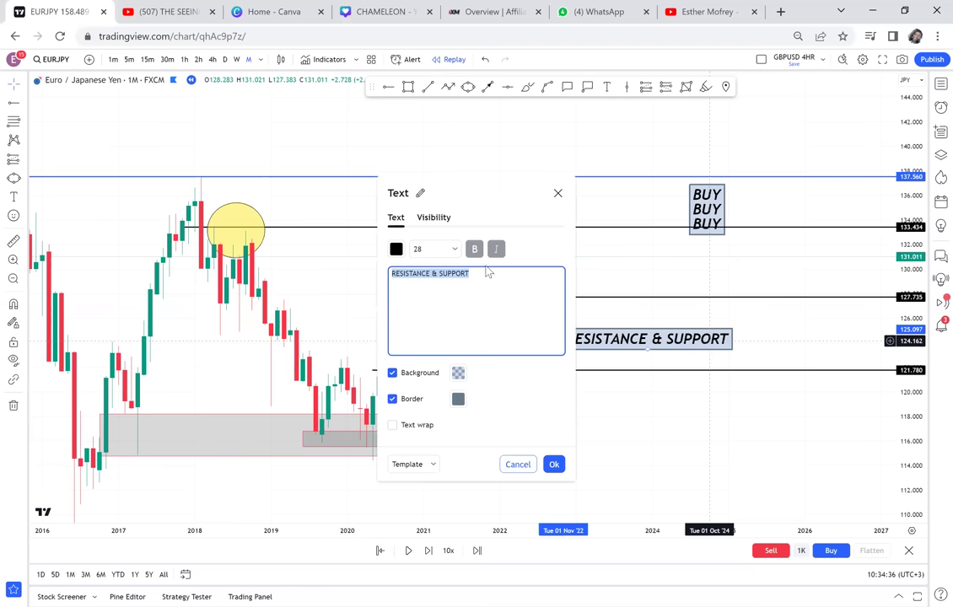
left_click(487, 275)
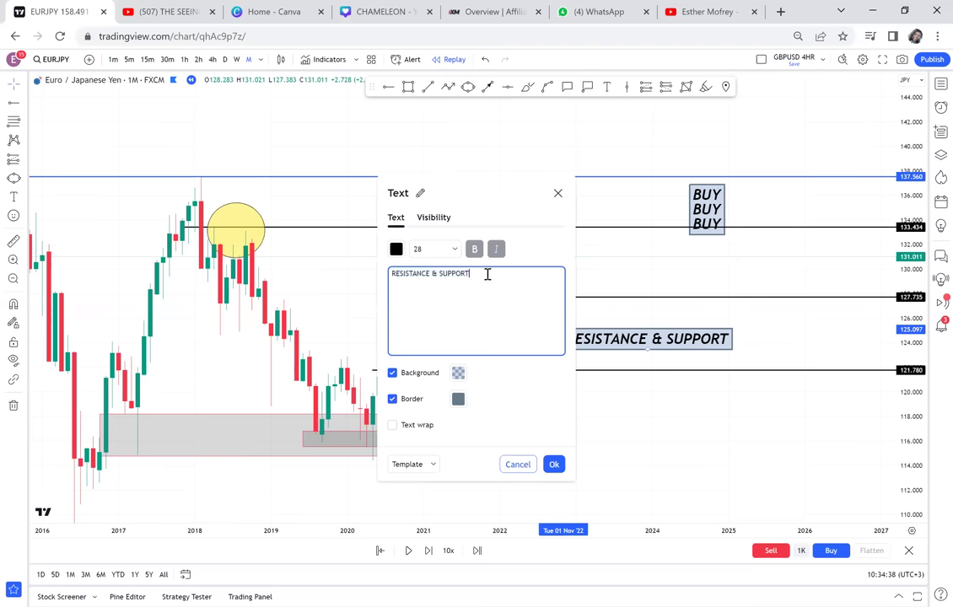
key("BackSpace")
key("BackSpace")
key("BackSpace")
key("BackSpace")
key("BackSpace")
key("BackSpace")
key("BackSpace")
key("BackSpace")
key("BackSpace")
key("BackSpace")
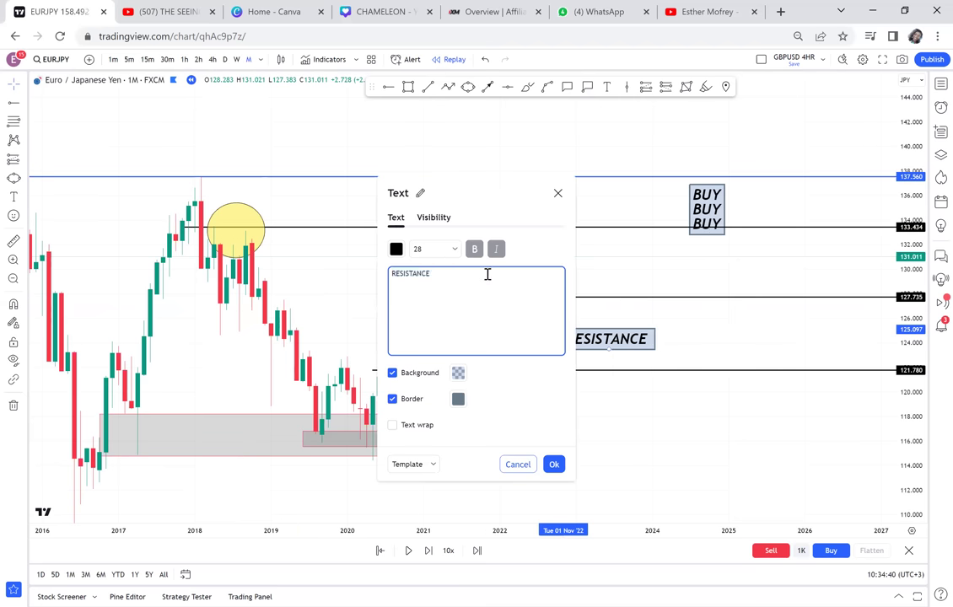
type("= BOS")
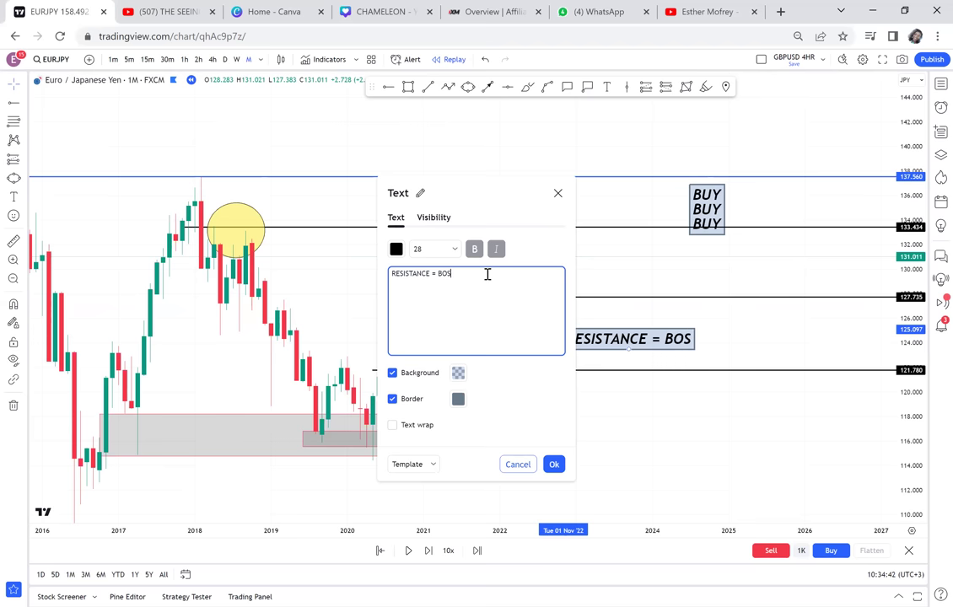
left_click(731, 331)
left_click_drag(672, 344, 723, 281)
left_click_drag(628, 338, 704, 263)
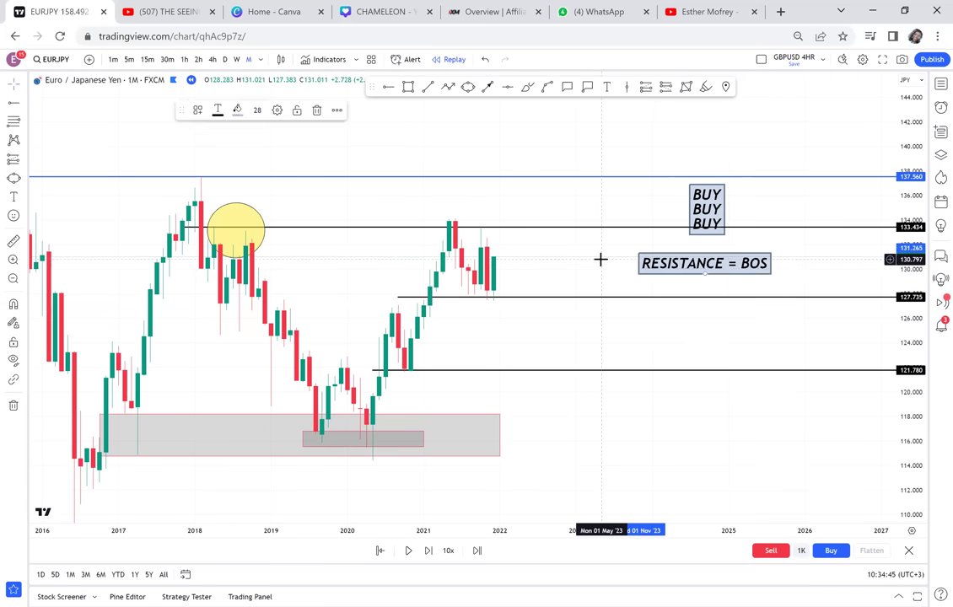
Remove all nine drawings from the chart.
scroll(692, 234, "left", 3)
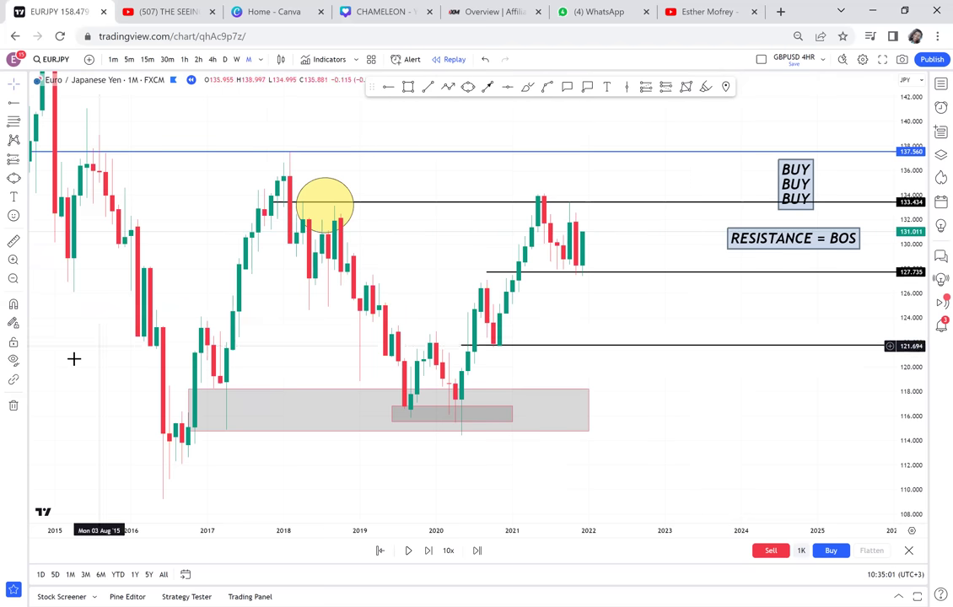
left_click(13, 407)
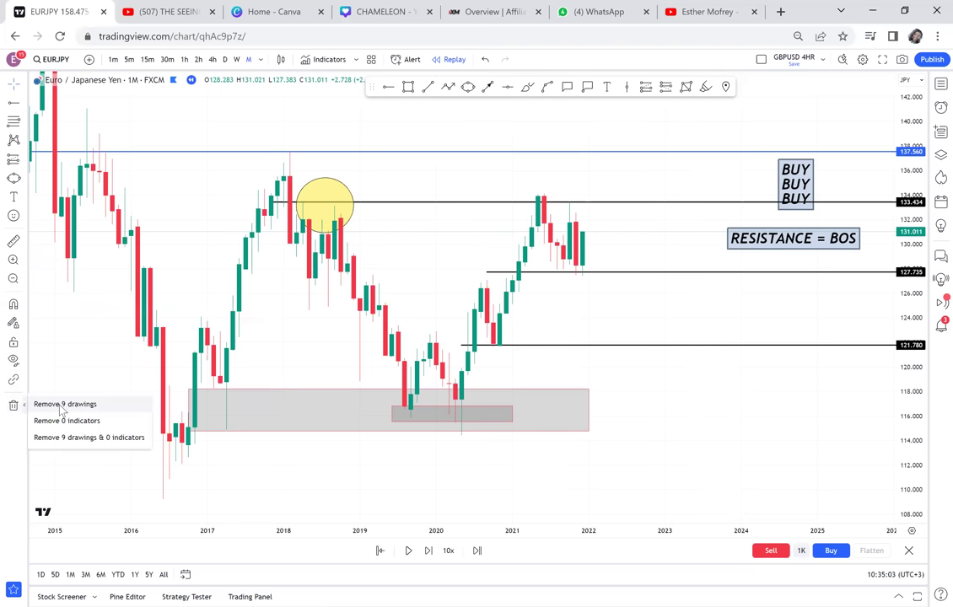
left_click(52, 402)
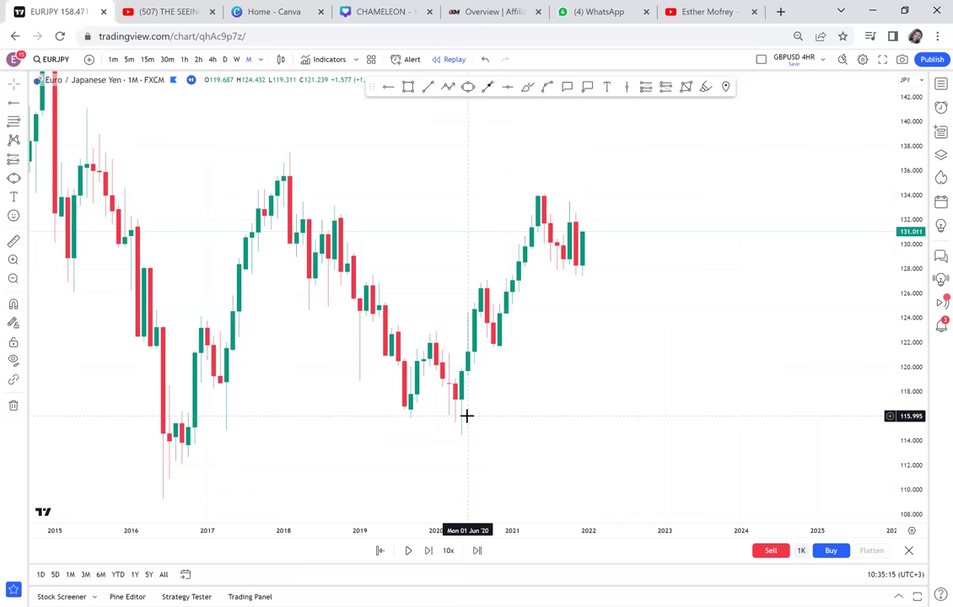
Switch EURJPY to the weekly timeframe and stretch the price scale around the 2021 candles.
left_click(237, 59)
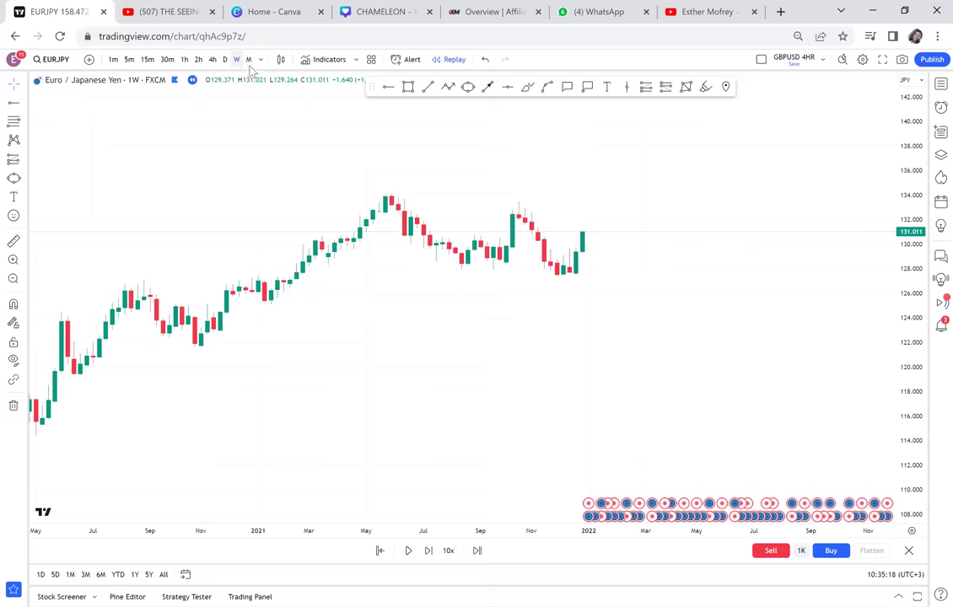
left_click_drag(900, 425, 899, 208)
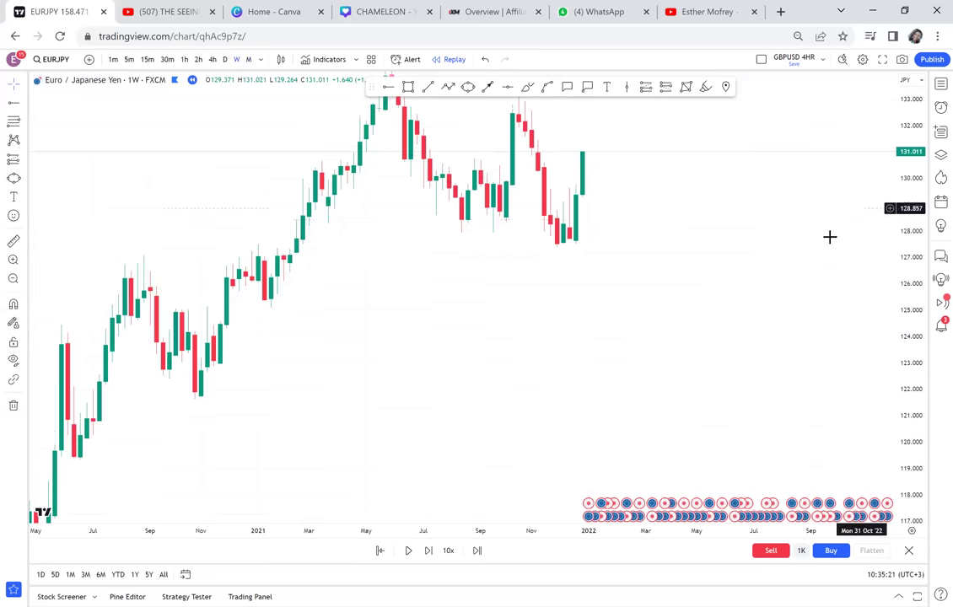
left_click_drag(738, 228, 725, 346)
left_click_drag(906, 411, 804, 270)
scroll(814, 257, "down", 2)
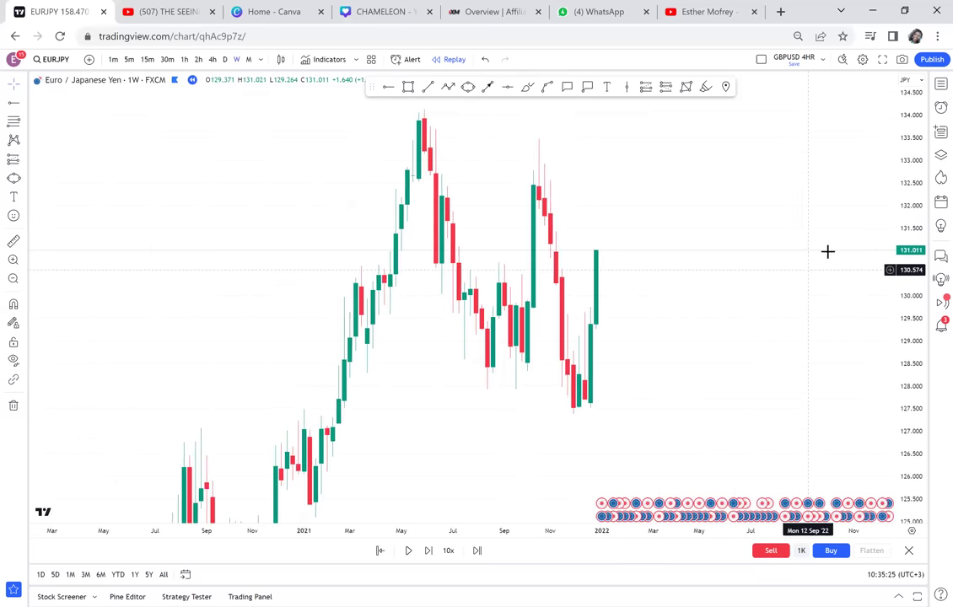
scroll(784, 217, "down", 4)
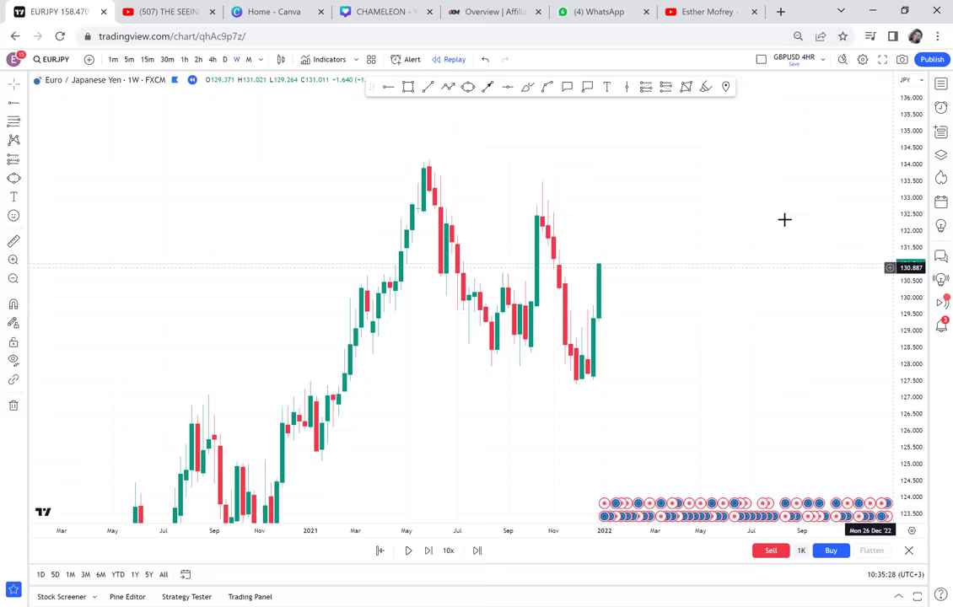
left_click_drag(787, 219, 702, 200)
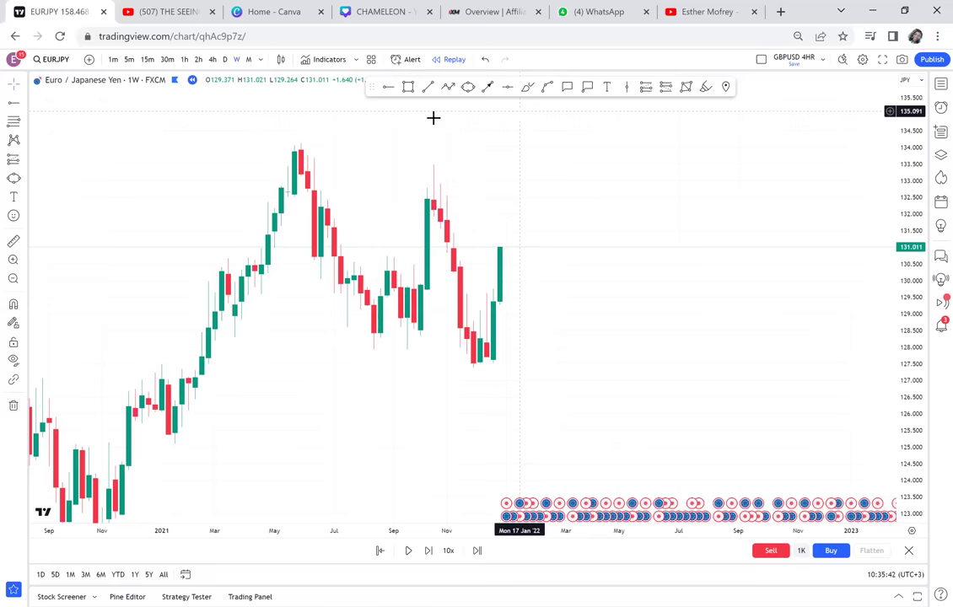
Draw a resistance zone rectangle from about 132.2 to 132.7, starting at the mid-2021 peak and extending past the latest candle.
left_click(409, 88)
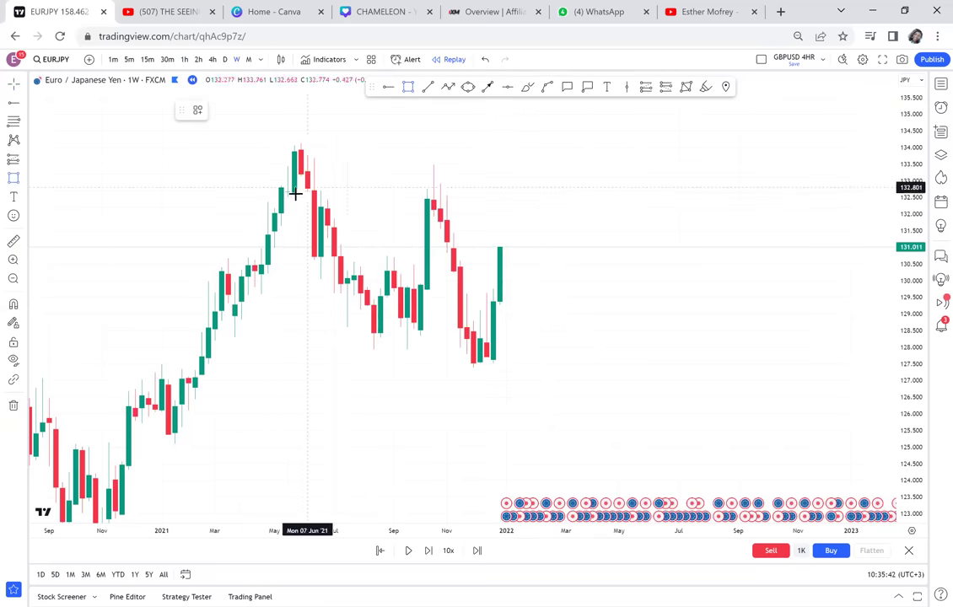
mouse_move(293, 190)
left_mouse_down()
mouse_move(555, 217)
mouse_move(559, 207)
left_mouse_up()
left_click_drag(618, 191, 622, 226)
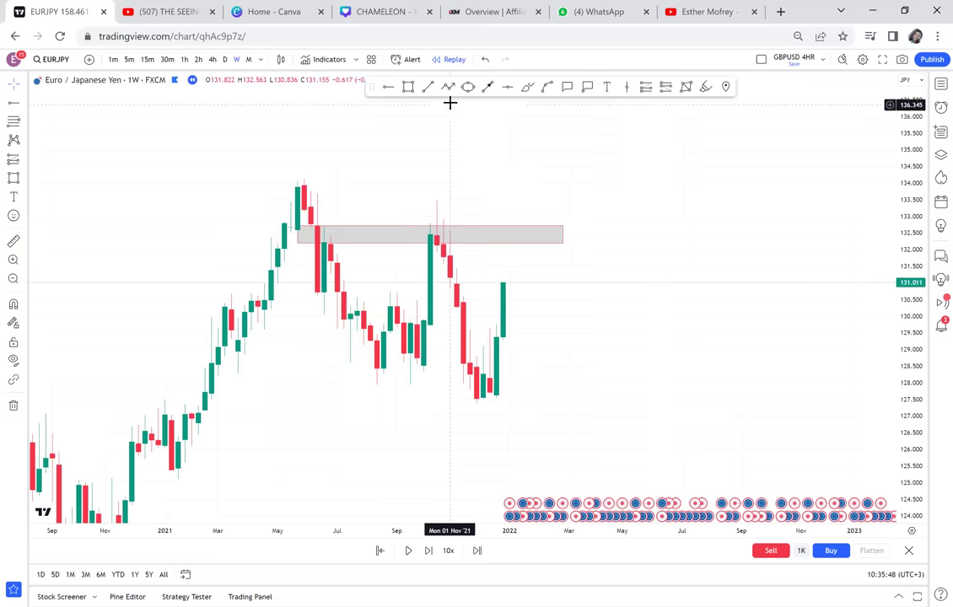
Mark the price reactions at the resistance zone with ellipses around the June 2021 and October 2021 candles.
left_click(313, 242)
left_click(338, 226)
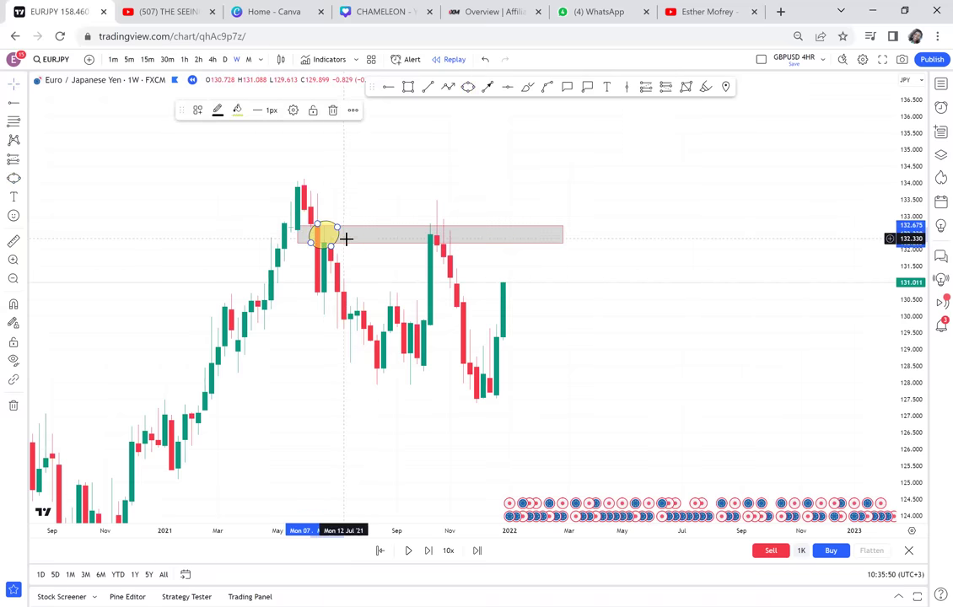
left_click(469, 88)
left_click(424, 235)
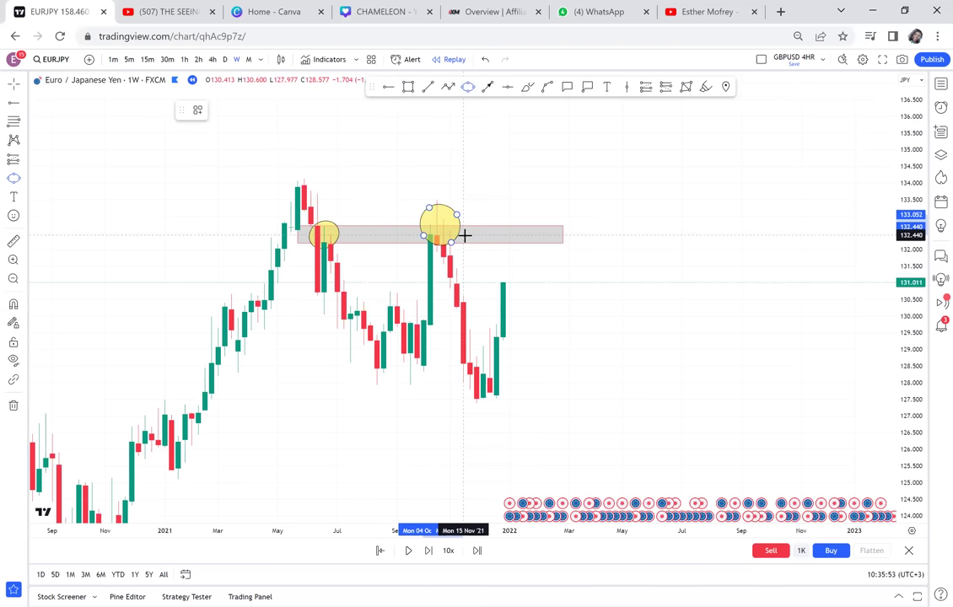
left_click(461, 231)
left_click_drag(543, 201, 571, 225)
scroll(526, 216, "up", 1)
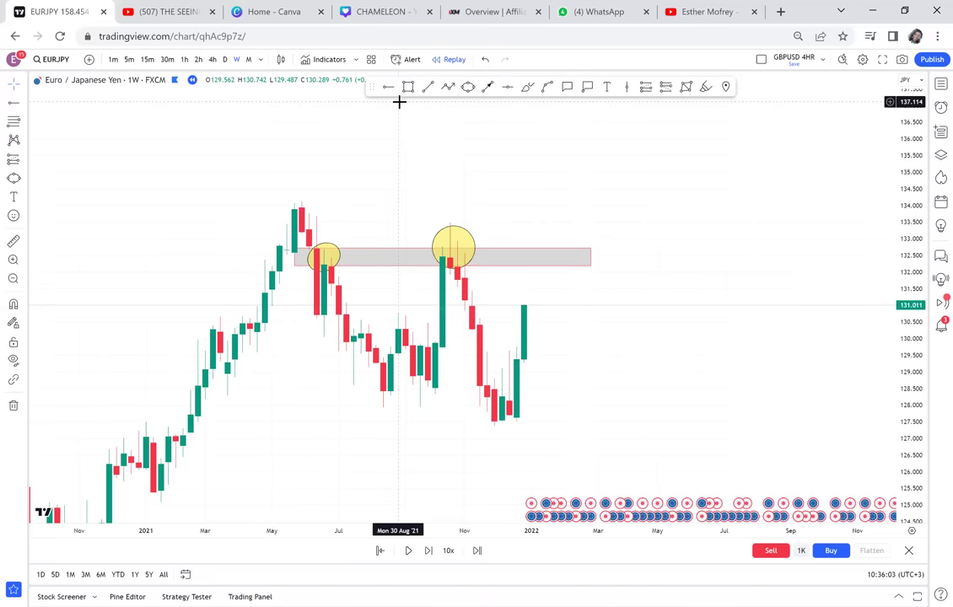
Examine the circled resistance zone on the monthly timeframe, and return to the weekly timeframe for a closer look.
left_click(249, 60)
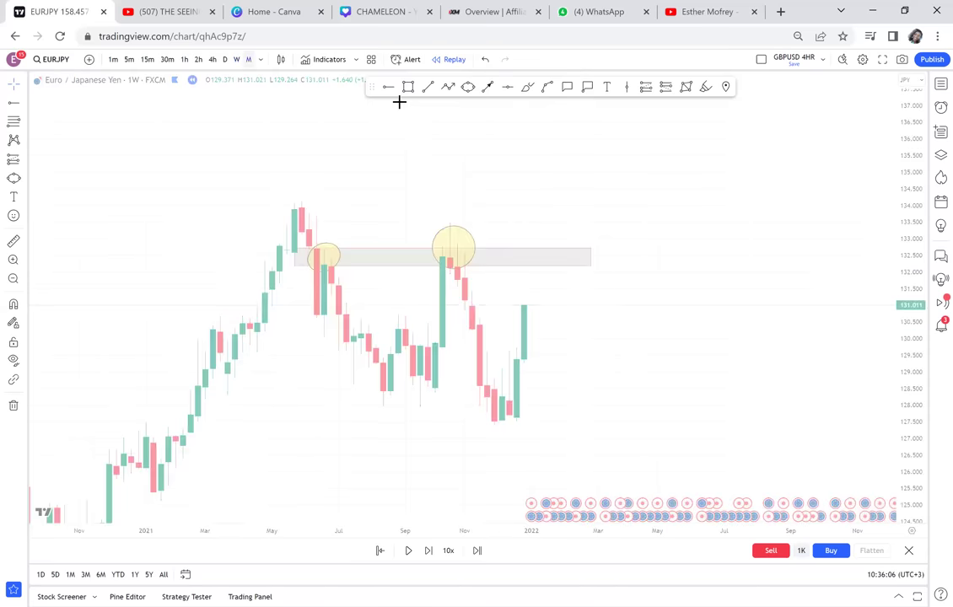
scroll(372, 249, "up", 1)
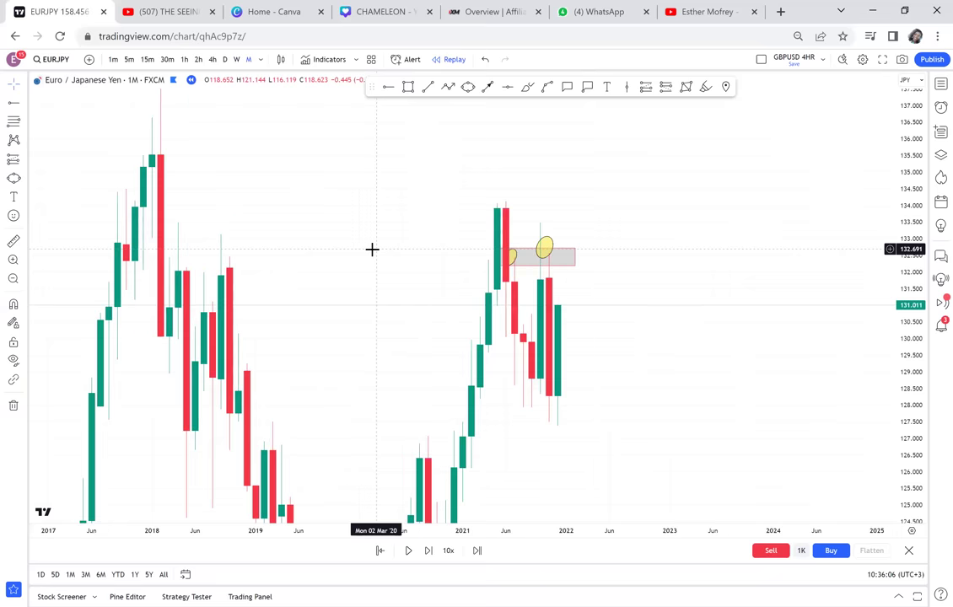
scroll(372, 248, "up", 1)
scroll(372, 249, "up", 1)
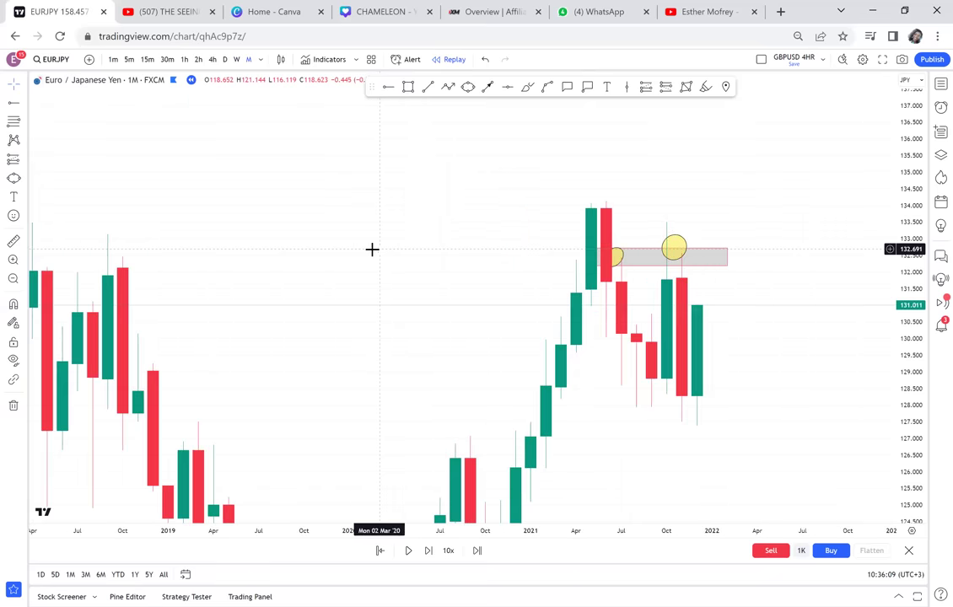
scroll(624, 257, "up", 1)
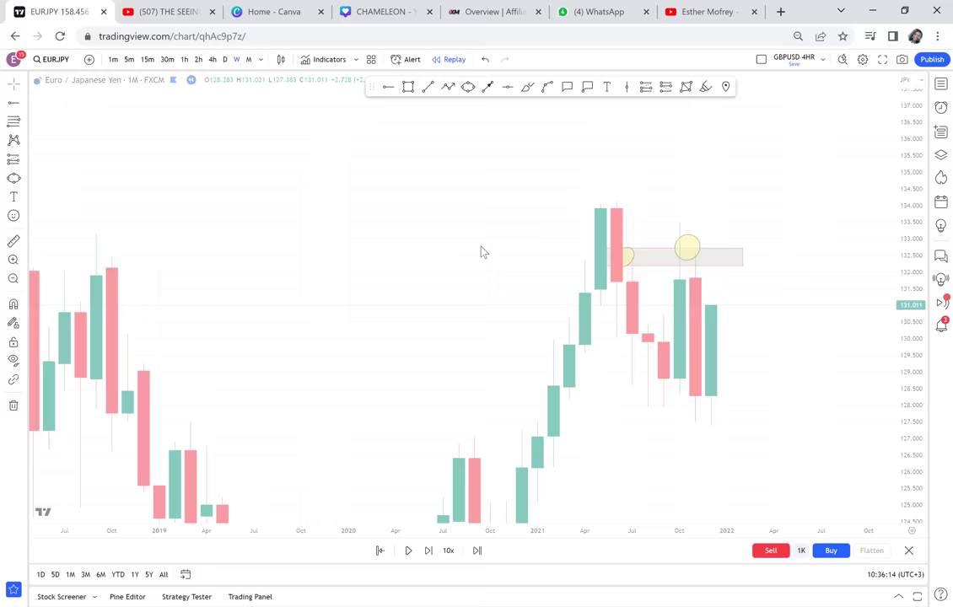
scroll(751, 303, "down", 1)
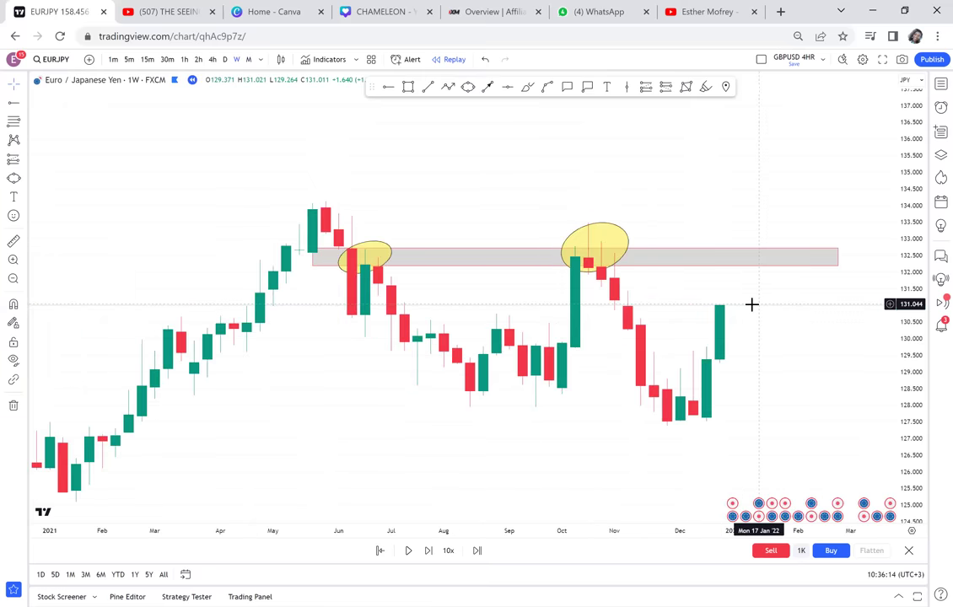
scroll(888, 341, "down", 1)
scroll(815, 296, "up", 1)
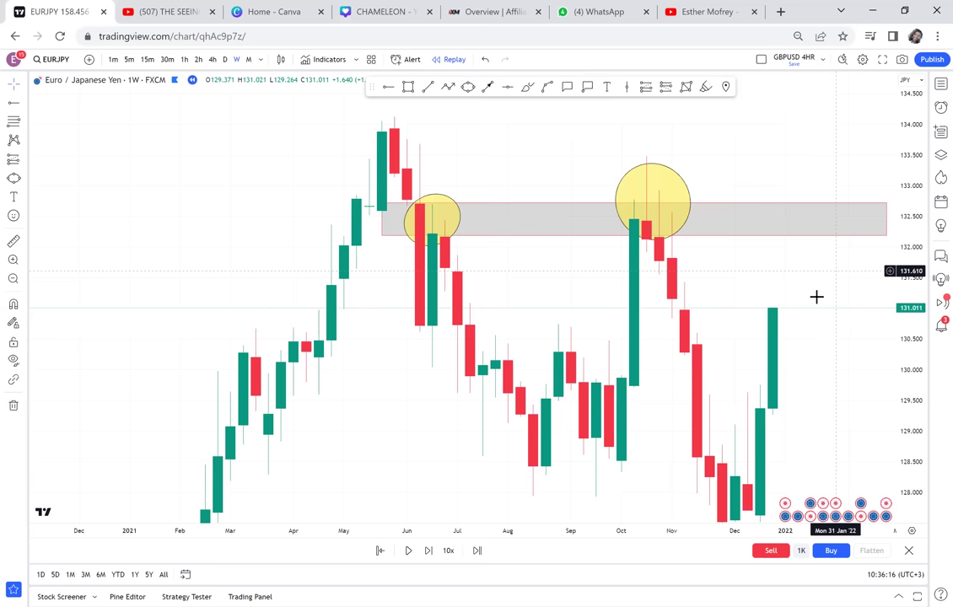
scroll(614, 312, "up", 1)
Add a callout reading "P1" that points to the circled October 2021 highs at about 132.750.
left_click_drag(495, 103, 479, 118)
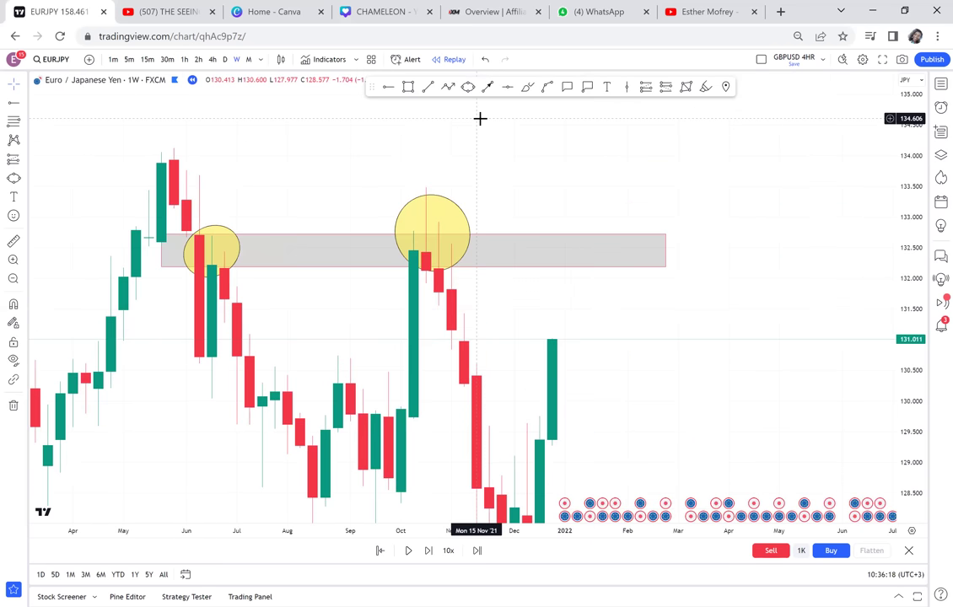
left_click(566, 90)
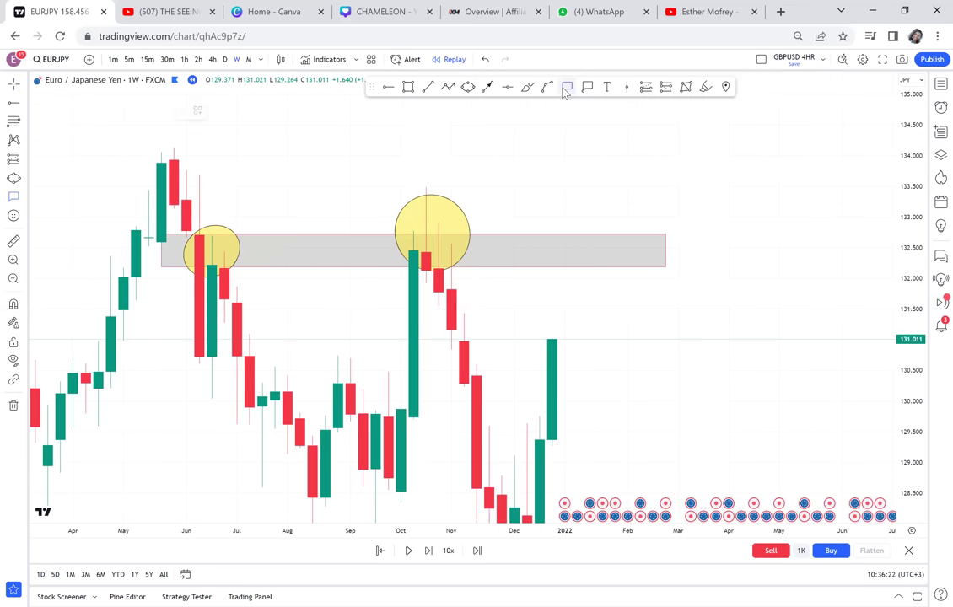
left_click(448, 232)
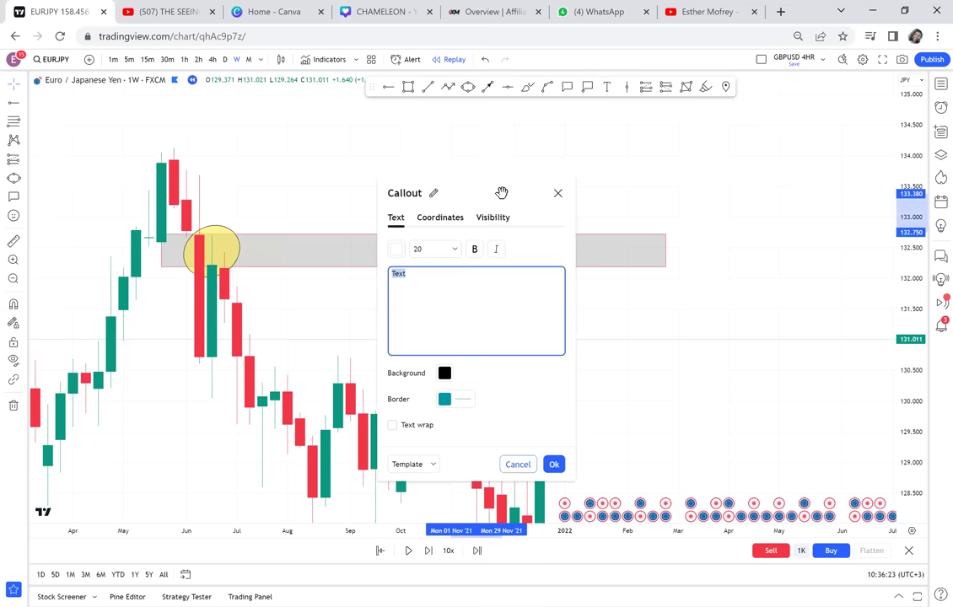
type("P1")
left_click(330, 254)
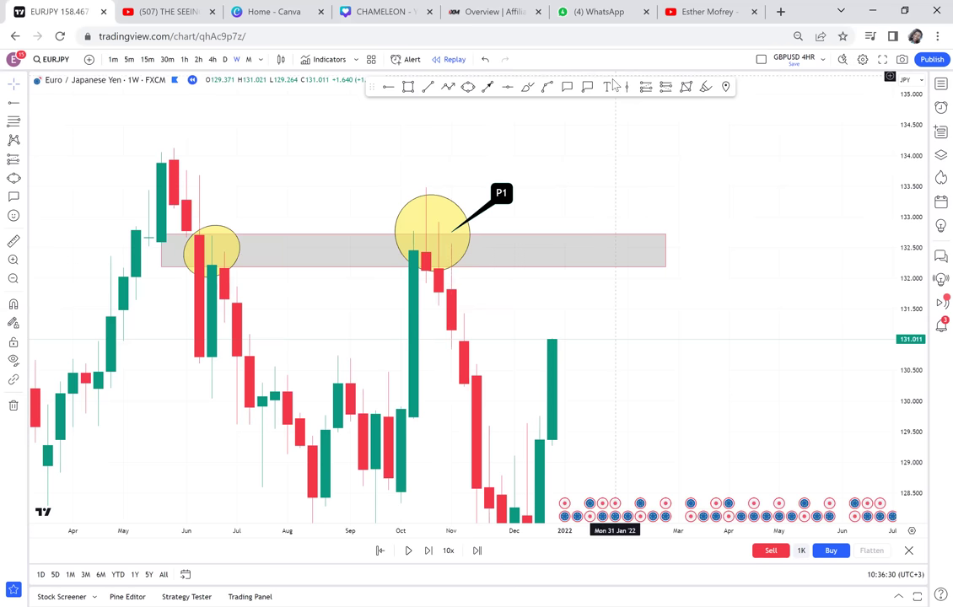
left_click(569, 88)
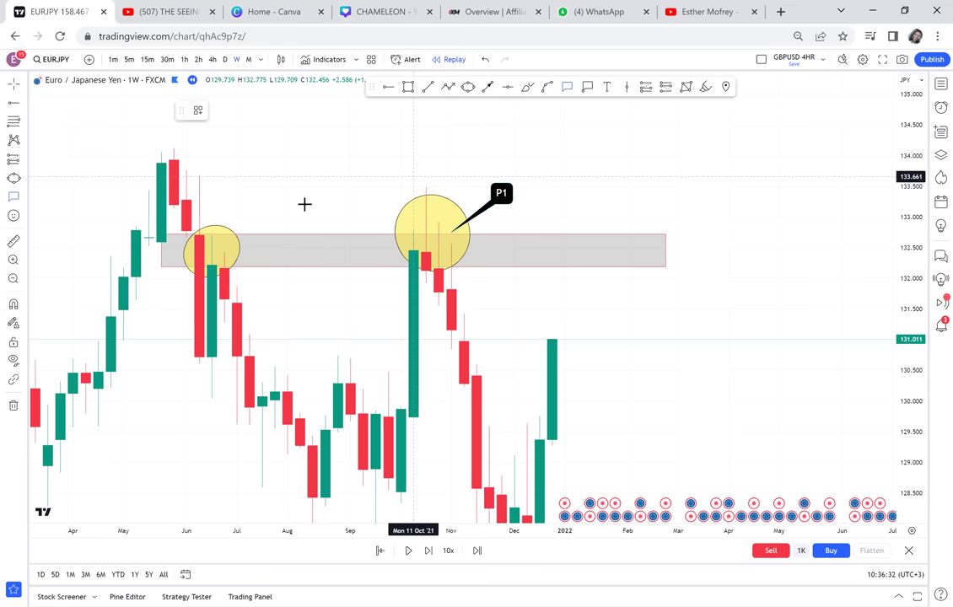
left_click(260, 251)
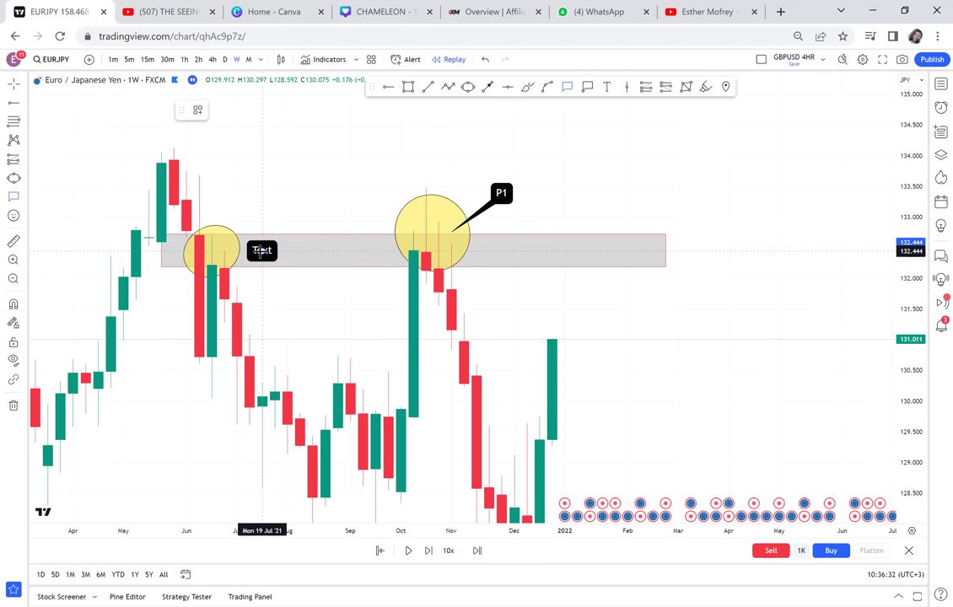
left_click(302, 259)
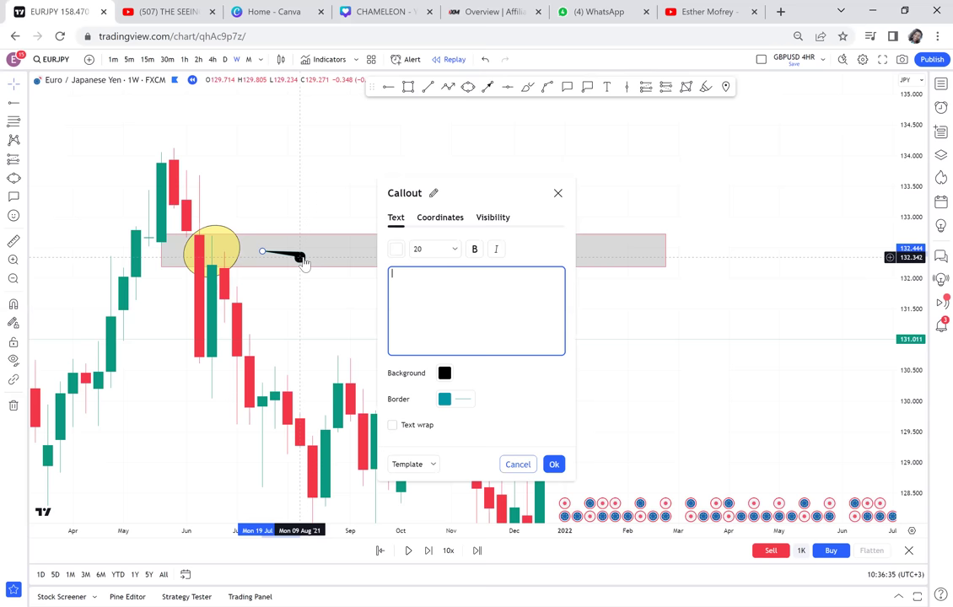
key("Escape")
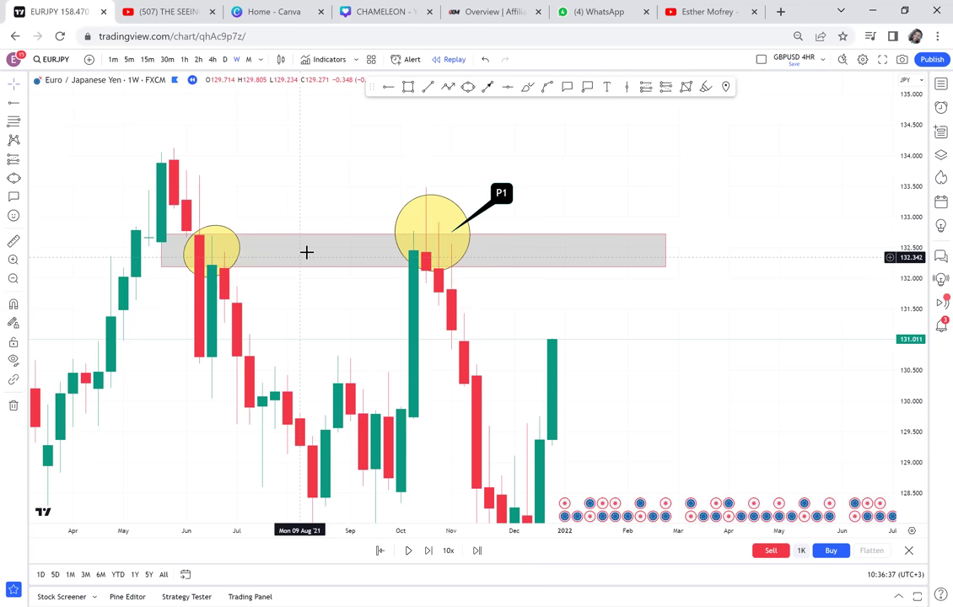
Add a text label from the DOUBLE TOP template and place it inside the resistance zone, midway between the two circles.
left_click(606, 88)
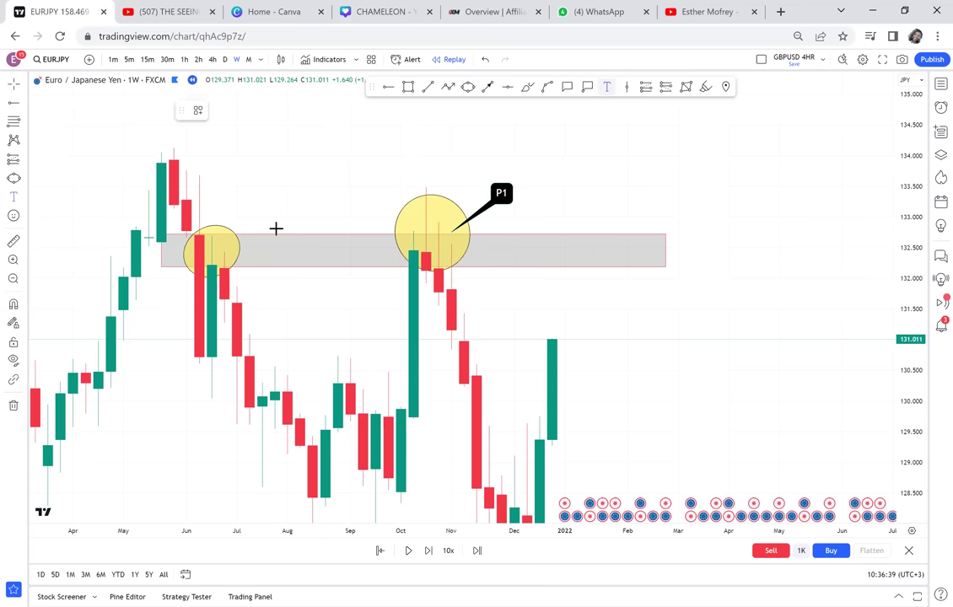
left_click(257, 249)
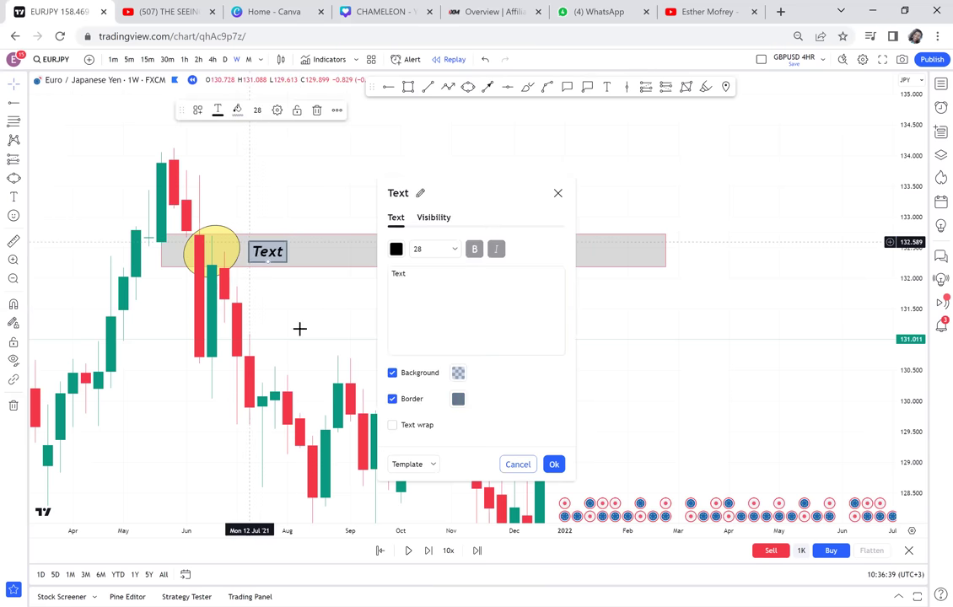
left_click(433, 465)
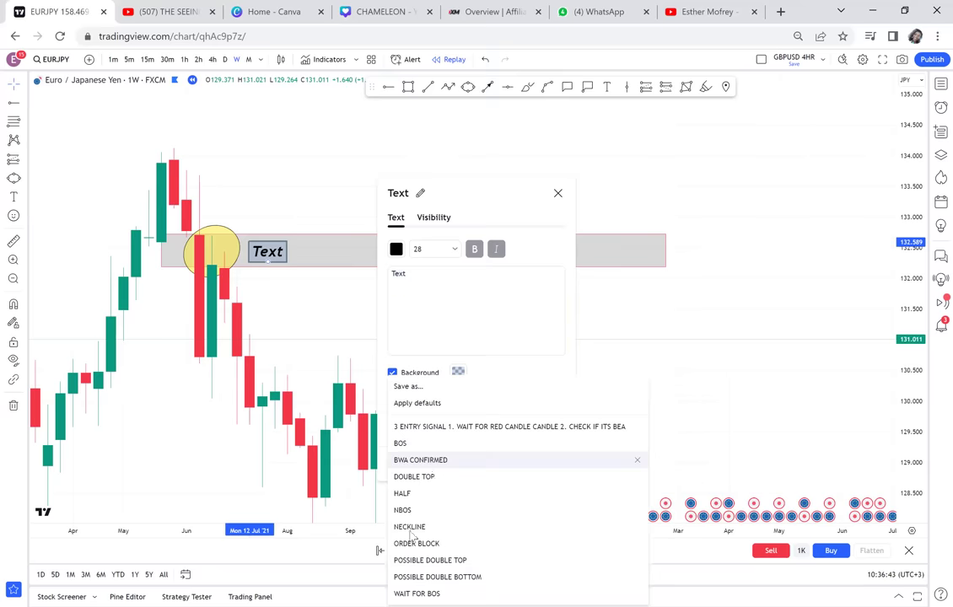
left_click(419, 482)
left_click(319, 304)
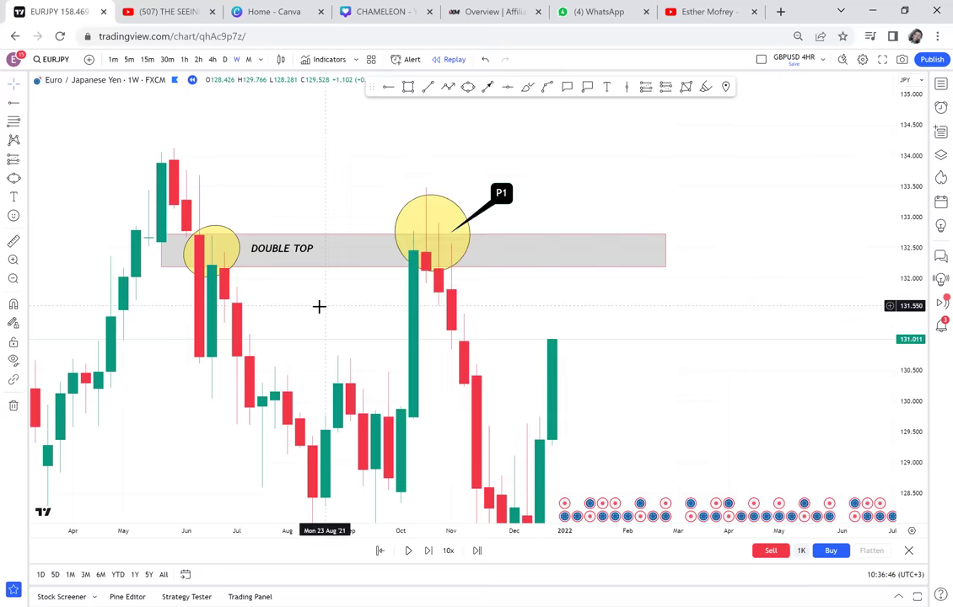
left_click_drag(326, 305, 398, 225)
left_click_drag(356, 180, 391, 183)
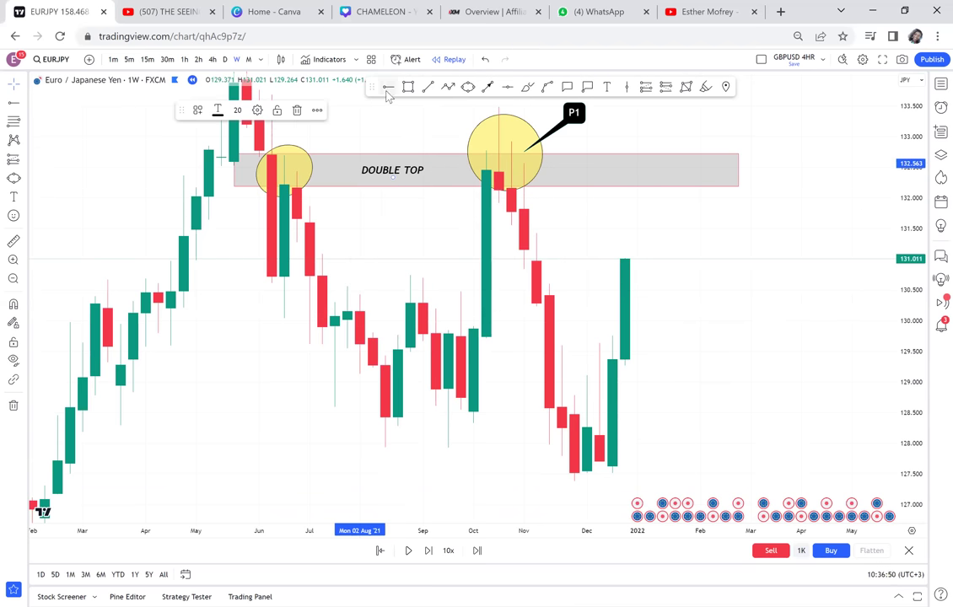
Draw a red horizontal line at 127.916 along the August and September 2021 lows.
left_click(302, 443)
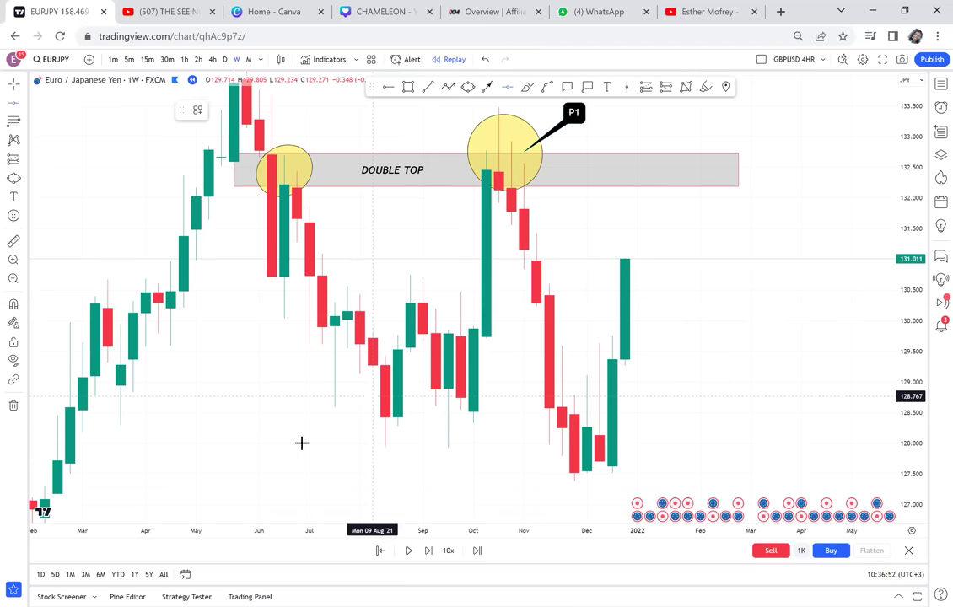
left_click(293, 448)
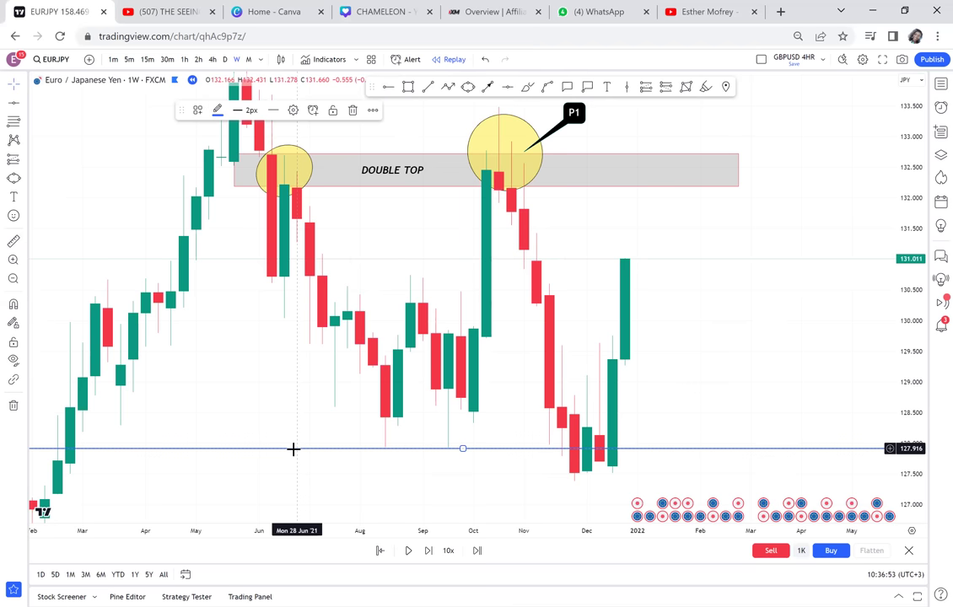
left_click(217, 111)
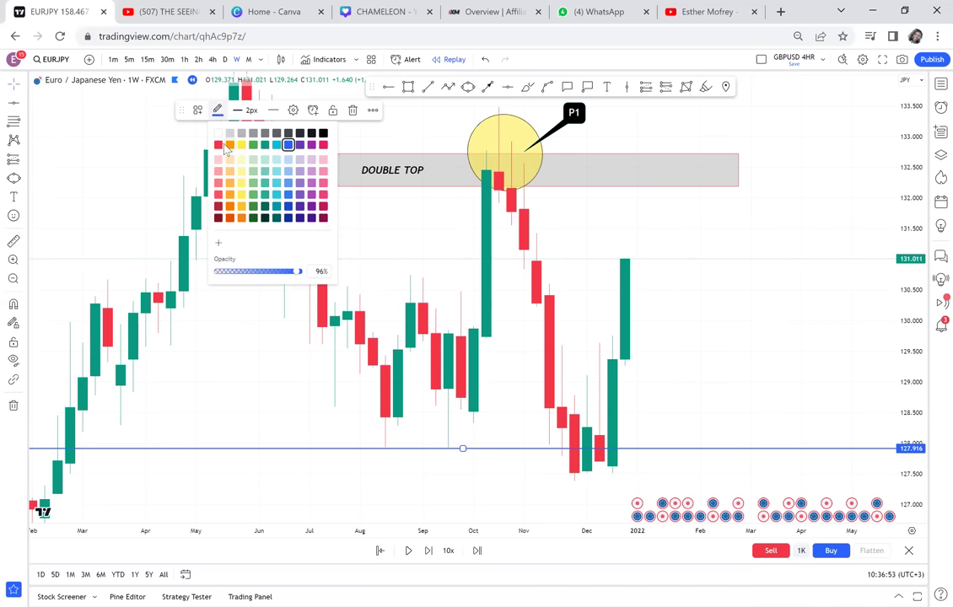
left_click(218, 144)
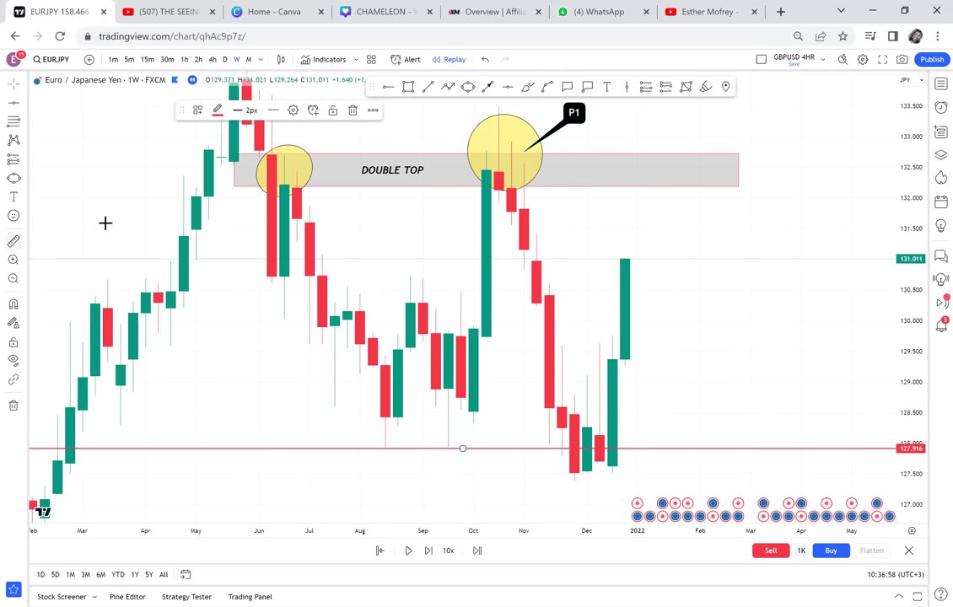
Measure from the resistance zone's upper edge to the red line and mark the midpoint with a green horizontal line at 130.350.
left_click(275, 155)
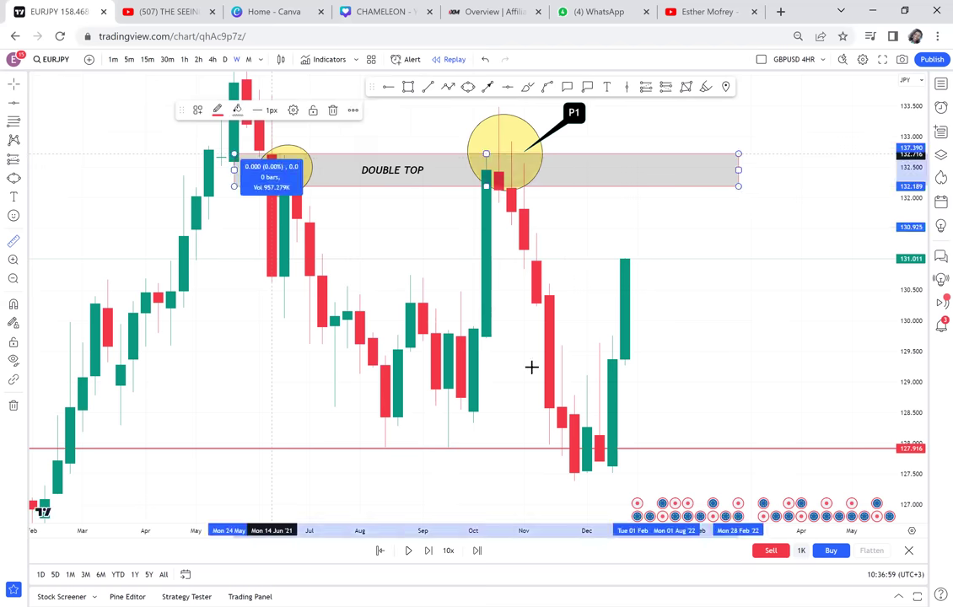
left_click(700, 448)
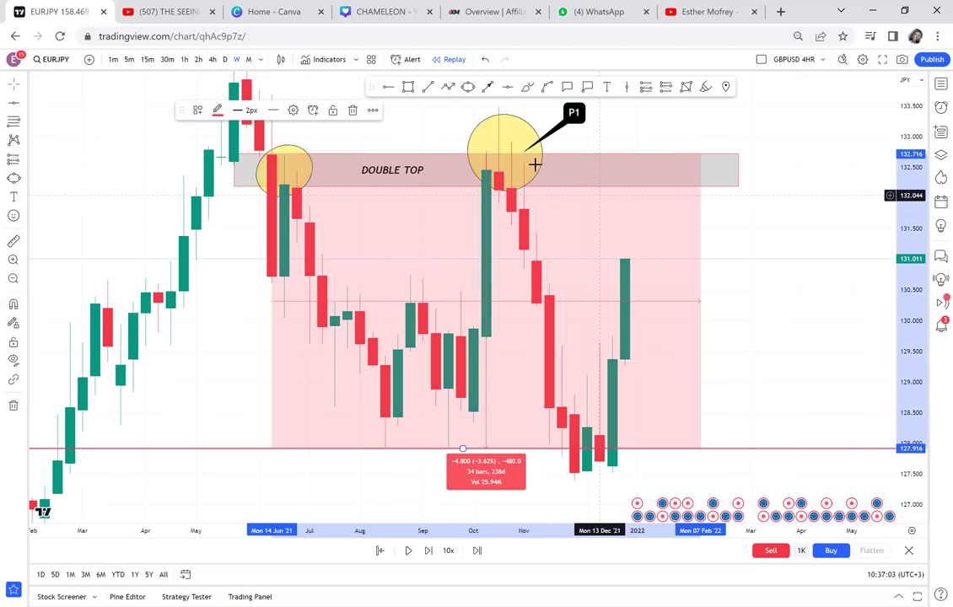
left_click(509, 87)
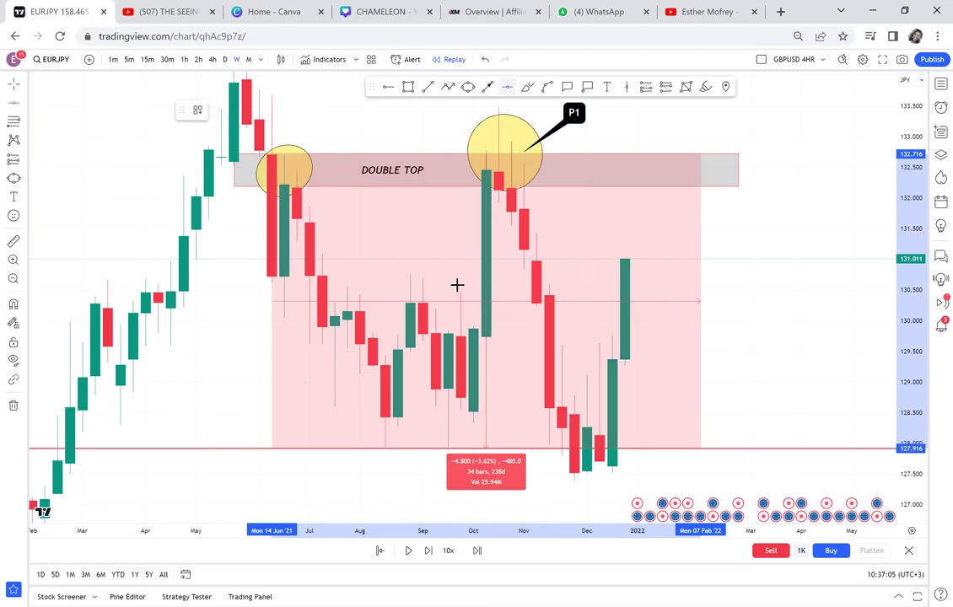
left_click(462, 300)
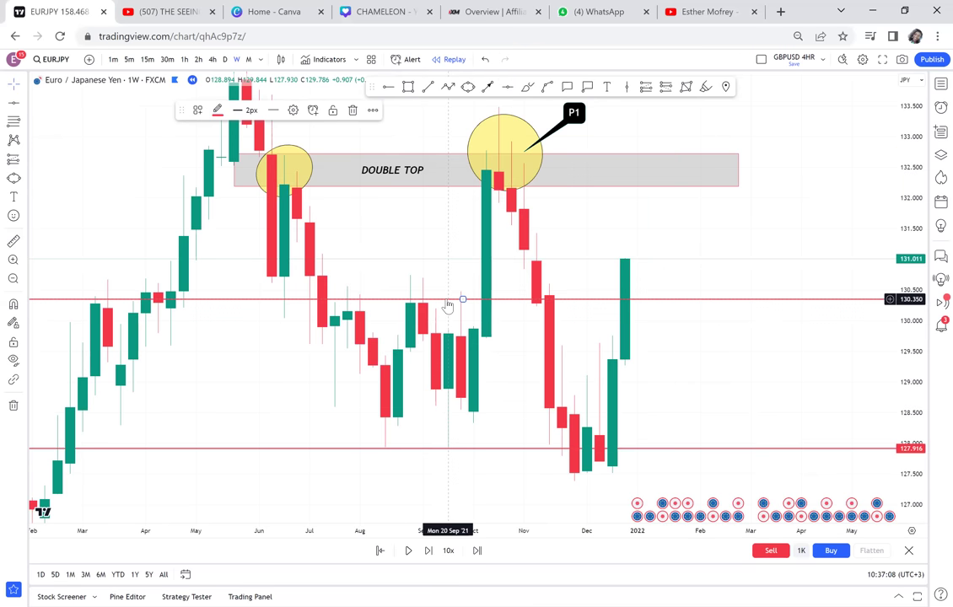
left_click(218, 110)
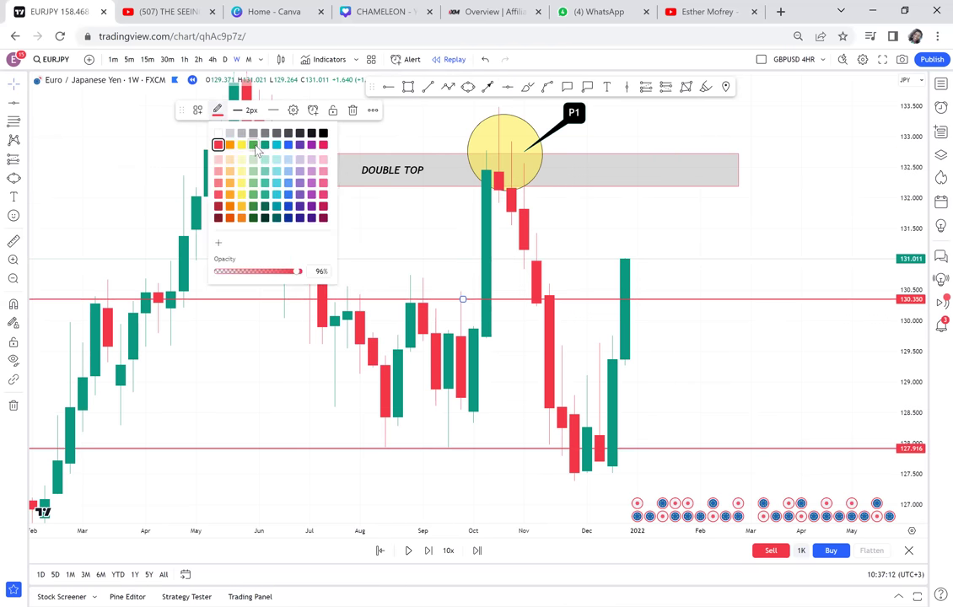
left_click(254, 146)
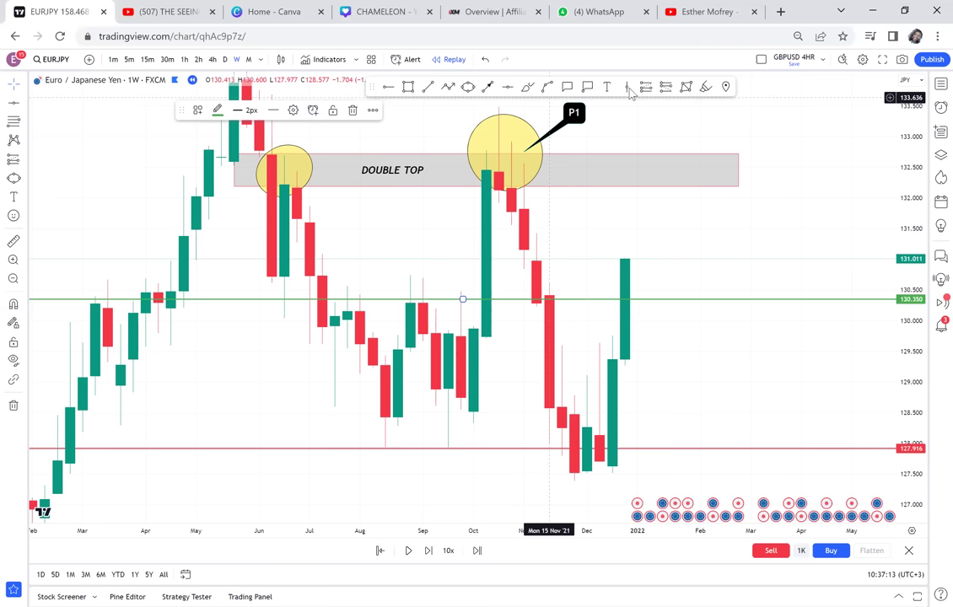
Add a text label from the NECKLINE template just below the red horizontal line, near the August 2021 low.
left_click(382, 456)
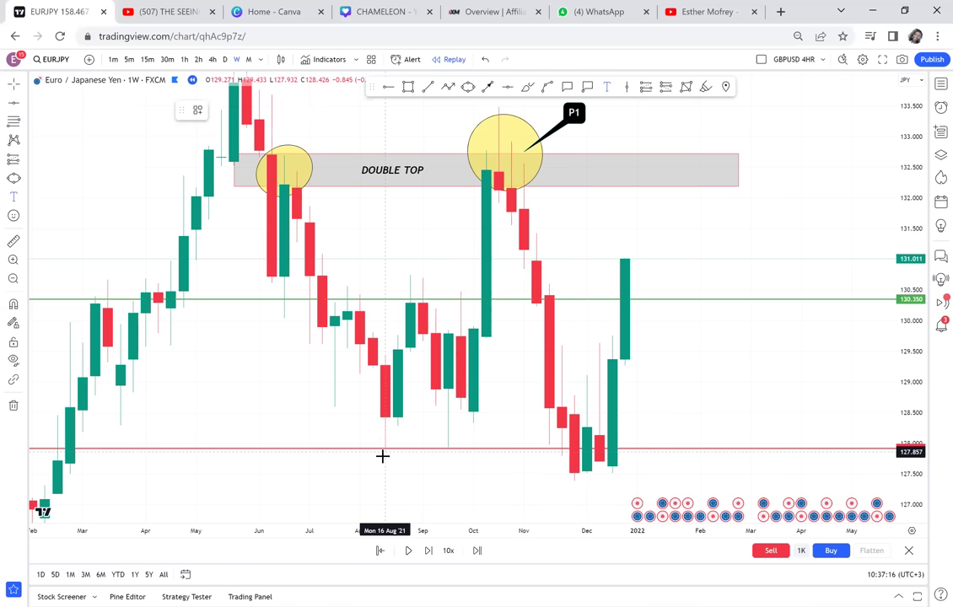
left_click(382, 456)
left_click(434, 524)
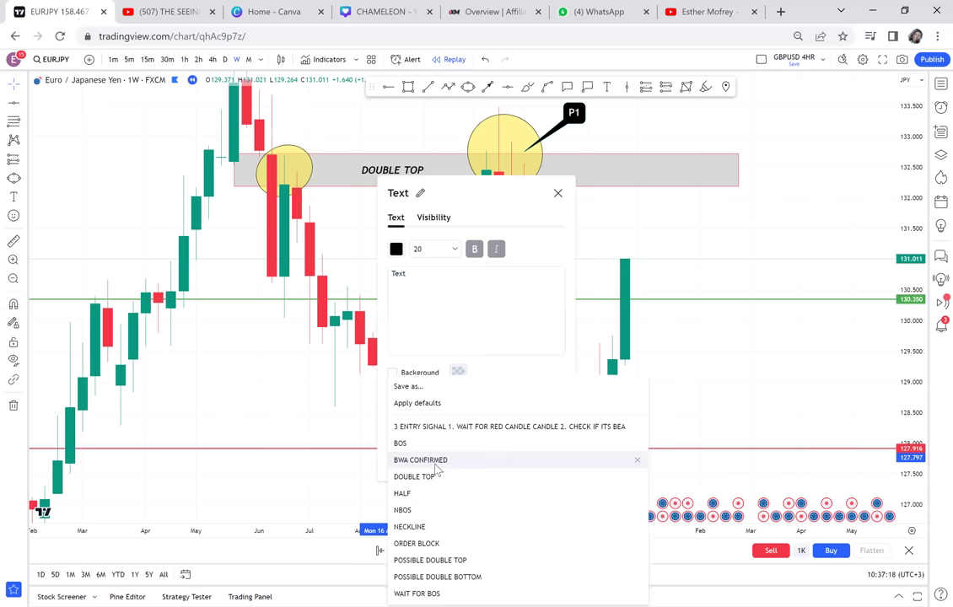
left_click(417, 529)
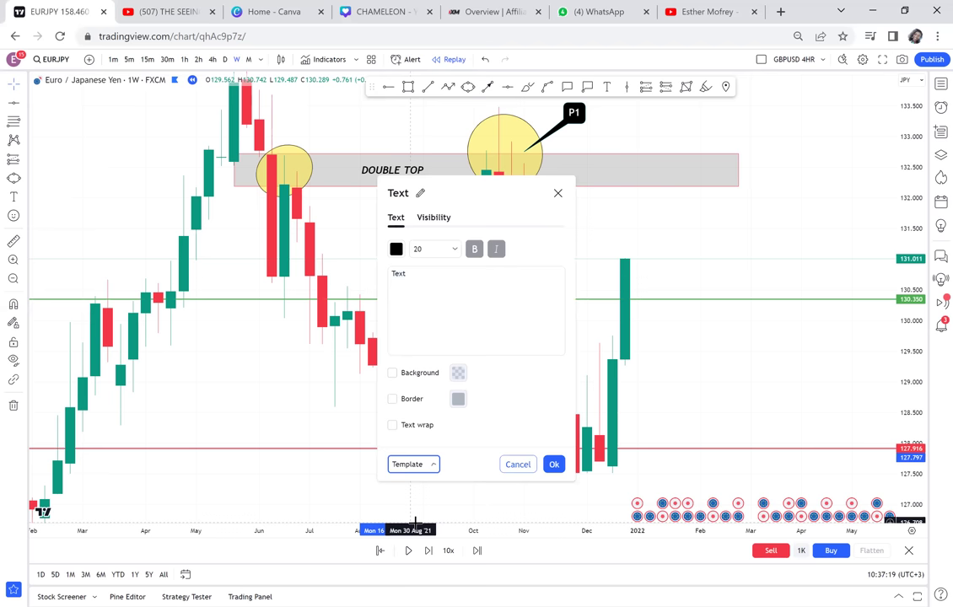
left_click(406, 471)
left_click_drag(406, 468, 393, 467)
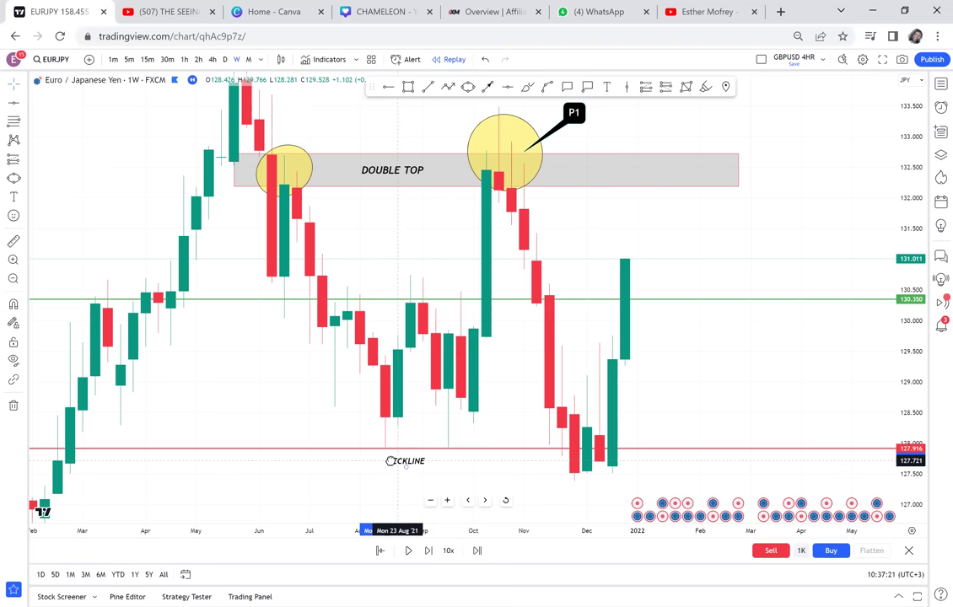
left_click(675, 211)
Draw a rectangle around the P1 circle from about 132.0 to 133.4, spanning 27 September to 27 December 2021.
left_click_drag(669, 229, 622, 293)
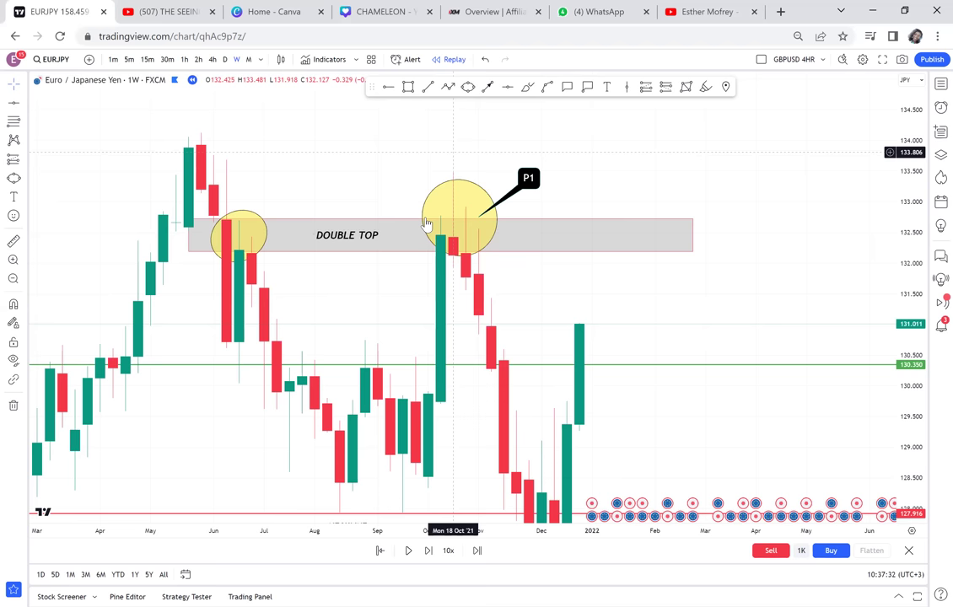
left_click(408, 87)
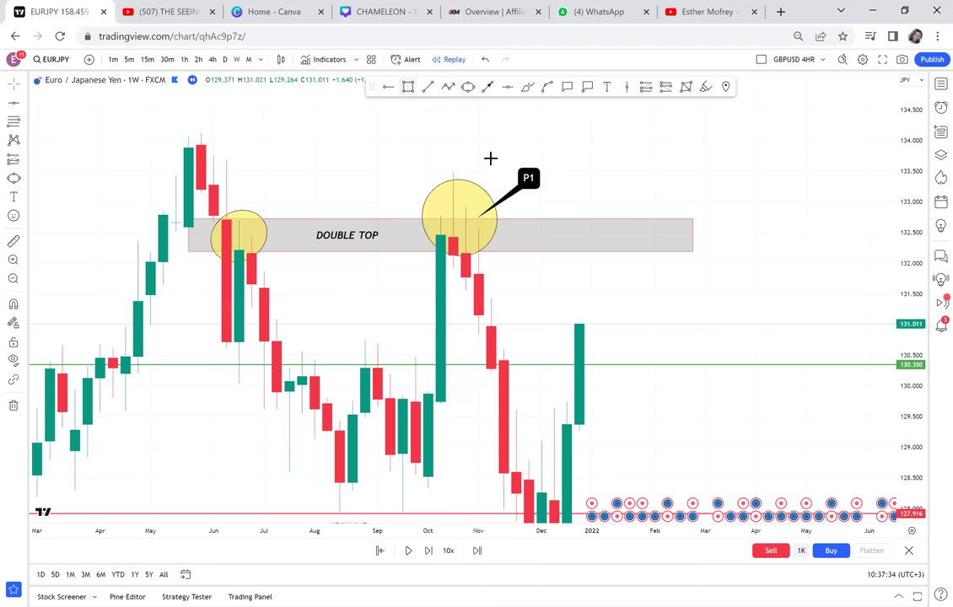
left_click(421, 175)
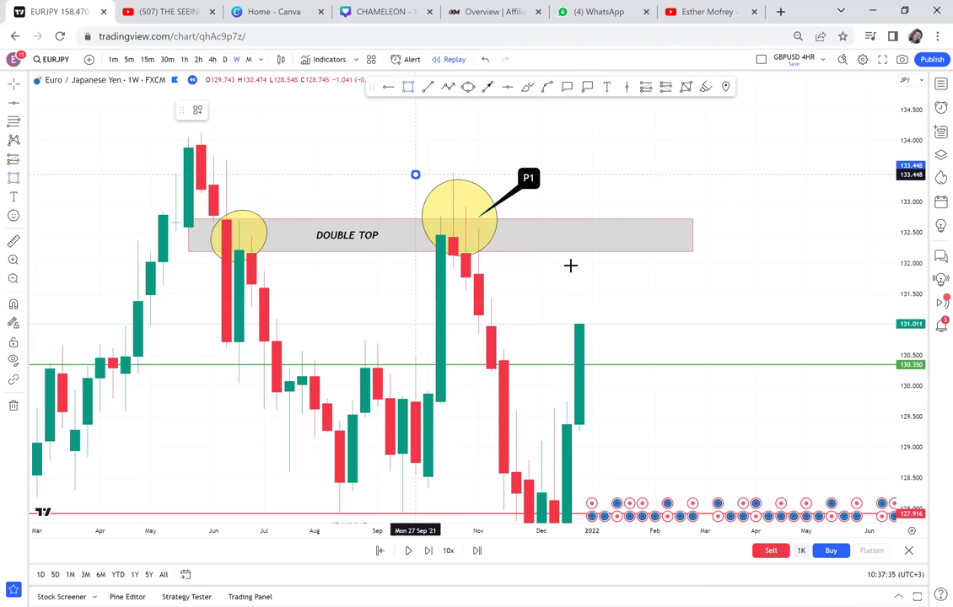
left_click(582, 267)
left_click(569, 289)
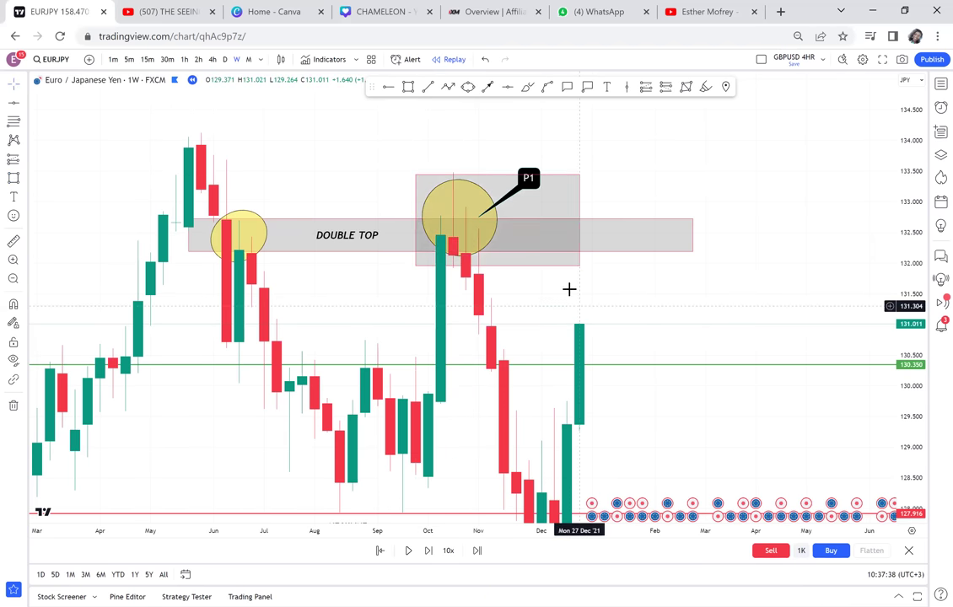
Draw an arrow from the 30 August 2021 high at about 130.8 up to 18 October 2021 at about 131.7.
left_click_drag(495, 112, 461, 66)
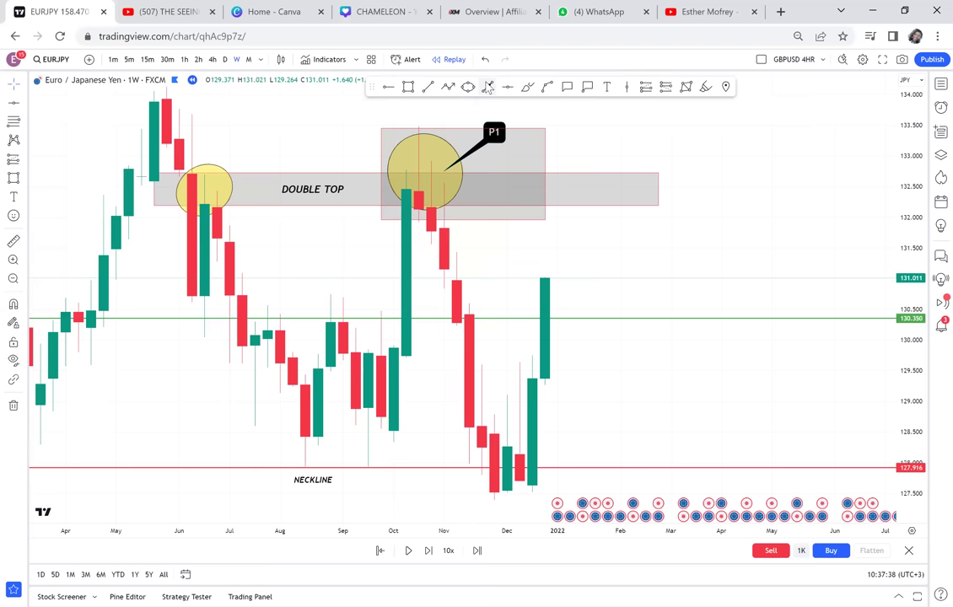
left_click(331, 291)
left_click(419, 236)
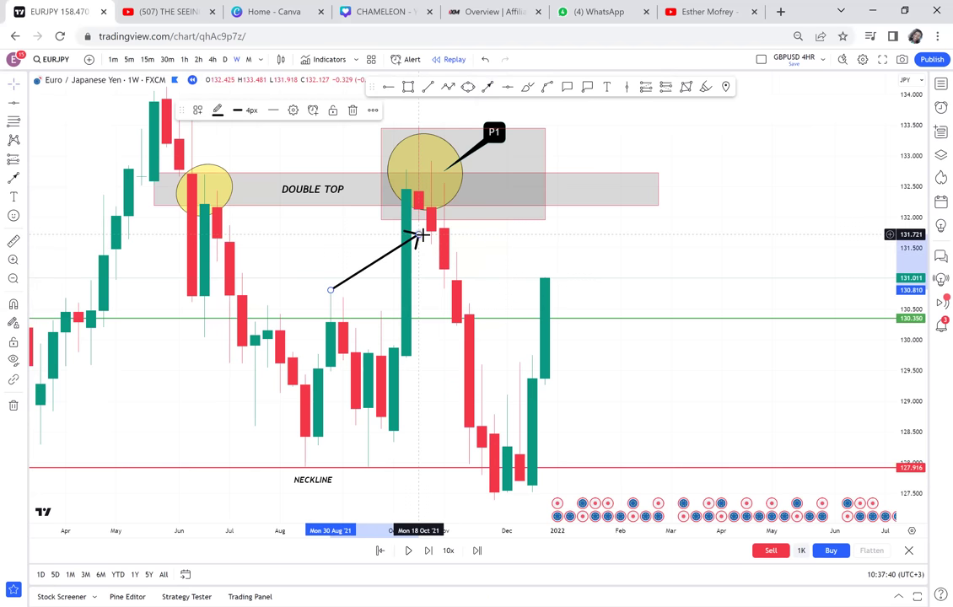
Measure from the arrow's tip down to the green midpoint line and across to the resistance zone beyond the latest candle, and clear the measurement.
left_click(13, 241)
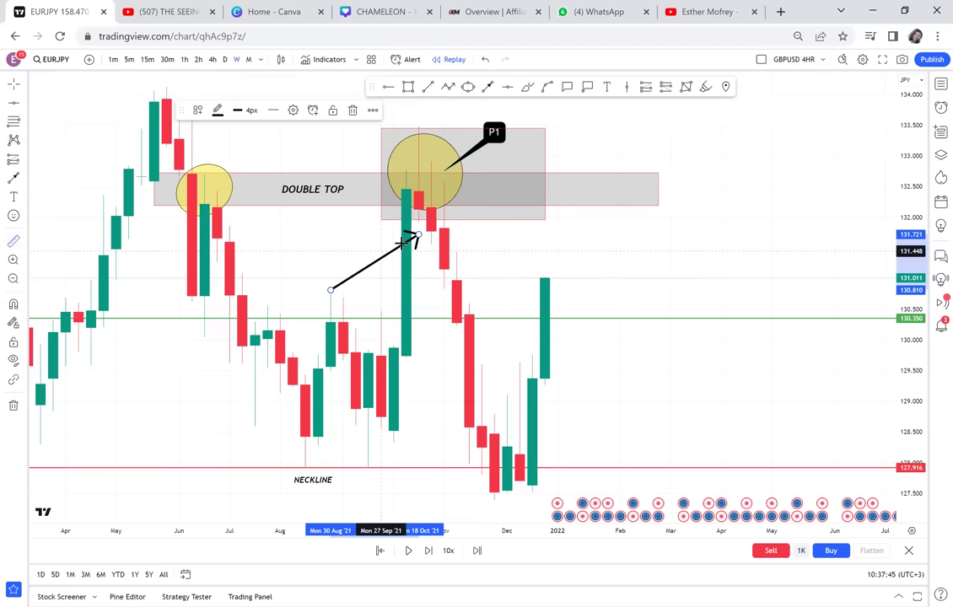
left_click(419, 230)
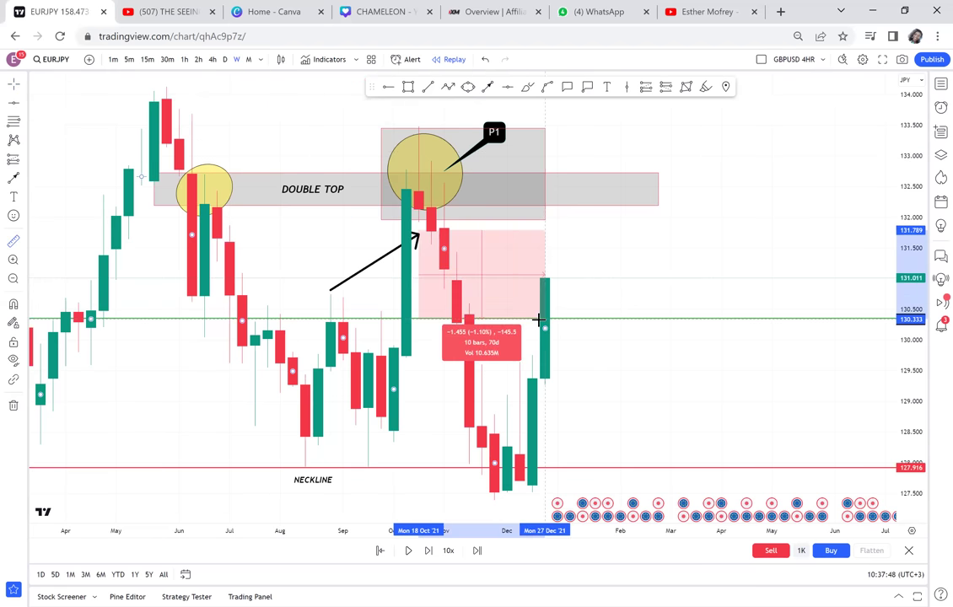
left_click(538, 320)
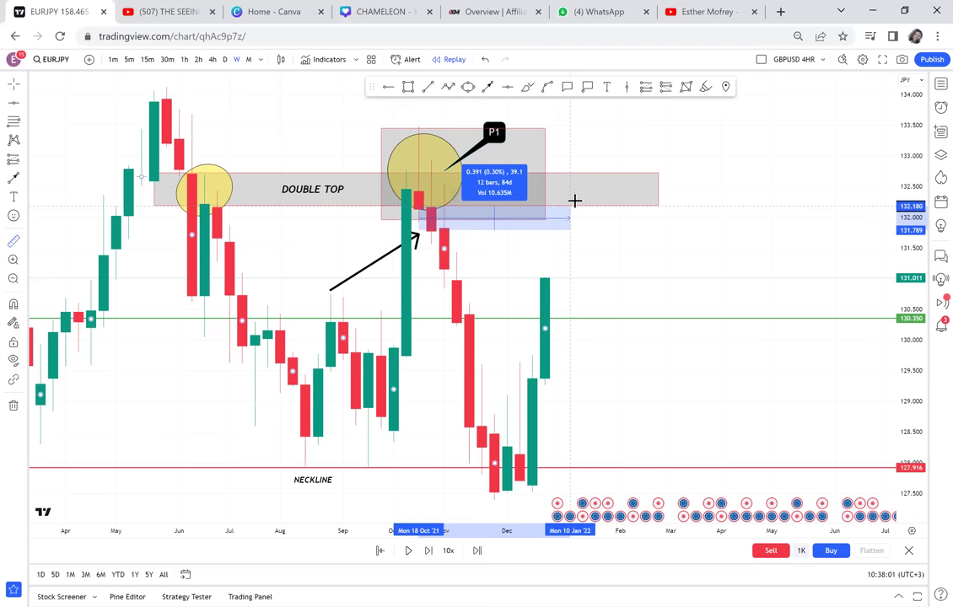
left_click(580, 192)
left_click(553, 248)
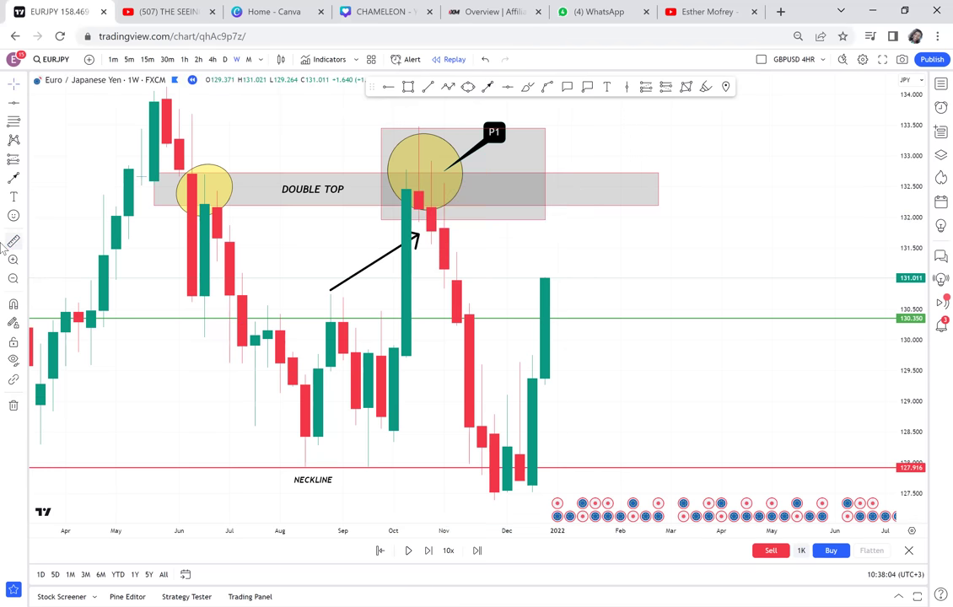
Measure around the P1 circle and the resistance zone, and clear the measurement.
left_click(13, 242)
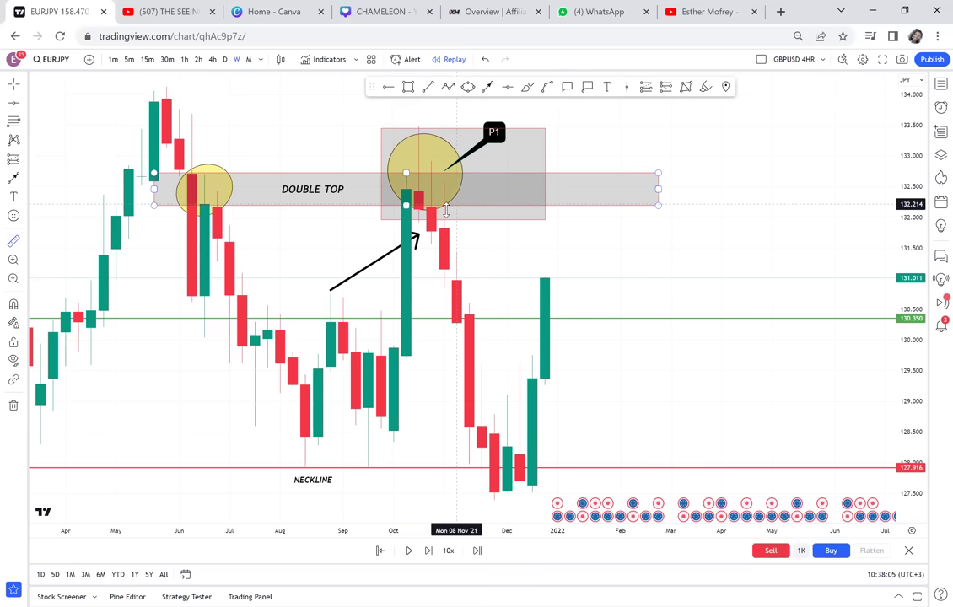
left_click(452, 208)
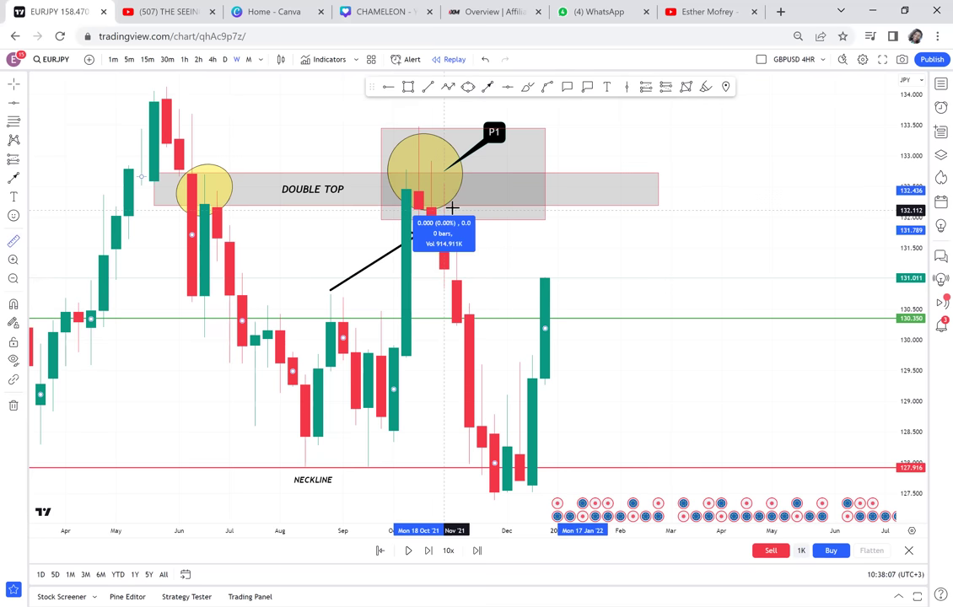
left_click(506, 183)
left_click(627, 248)
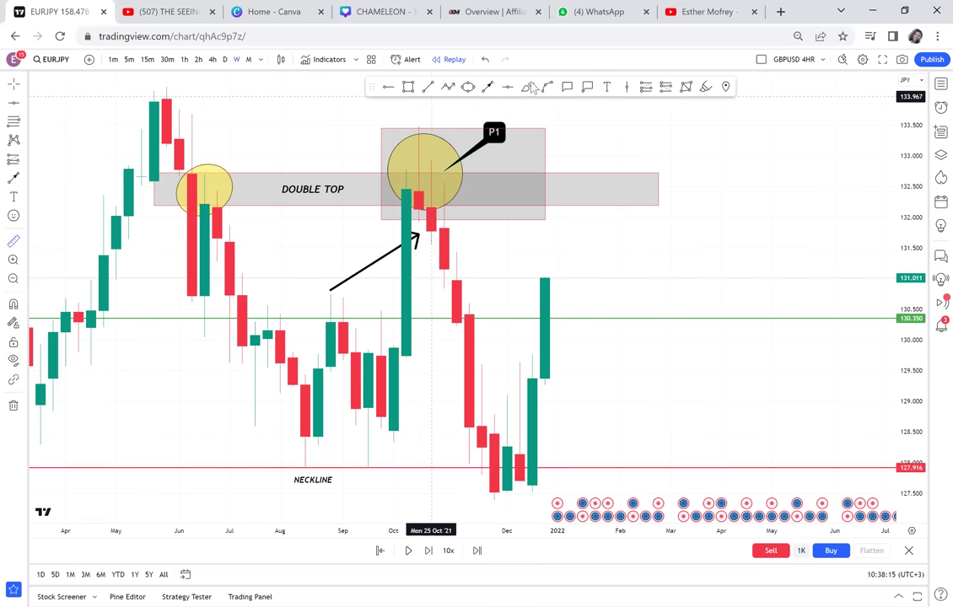
Draw an arrow from 27 September 2021 at about 129.27 up to 8 November 2021 at about 130.23, just below the green midpoint line.
left_click(489, 88)
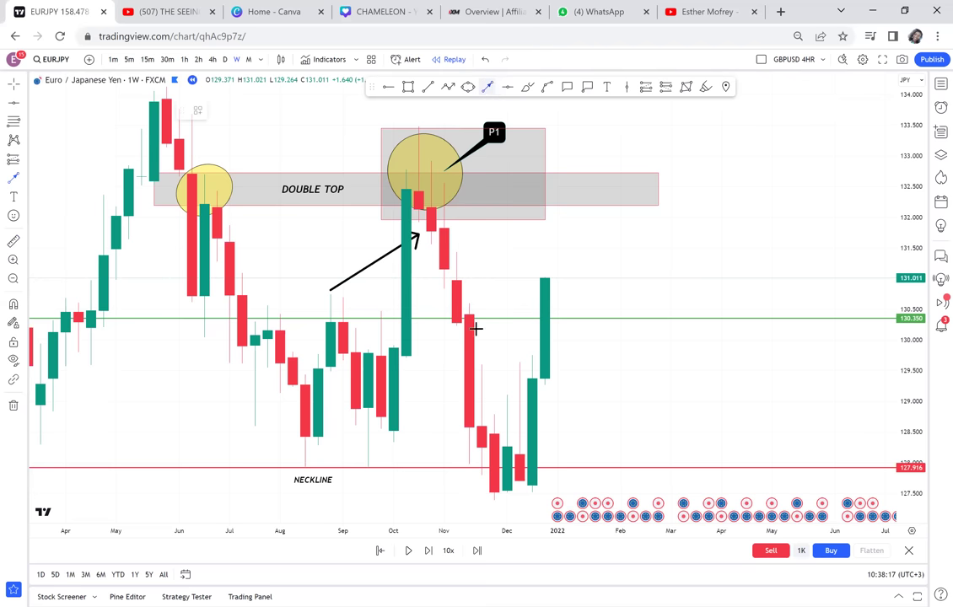
left_click(381, 385)
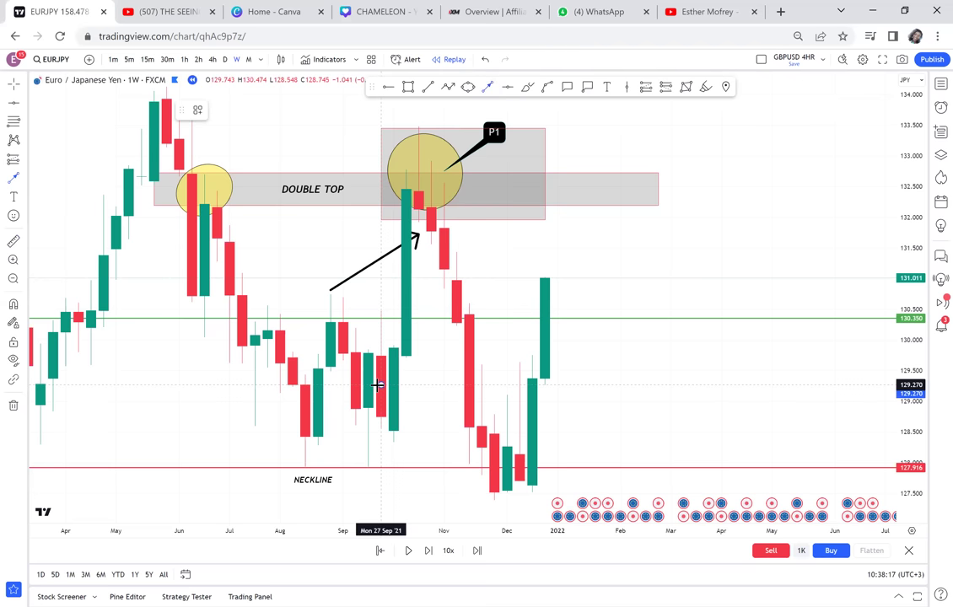
left_click(445, 328)
left_click_drag(495, 327, 531, 208)
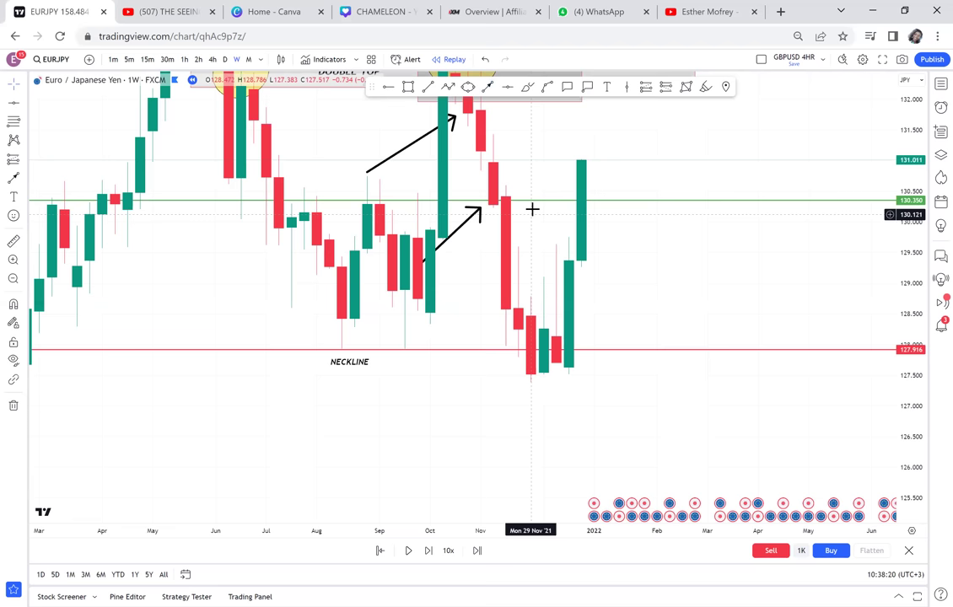
Measure the drop from the green midpoint line on 8 November 2021 down to the red neckline on 29 November 2021.
left_click(12, 242)
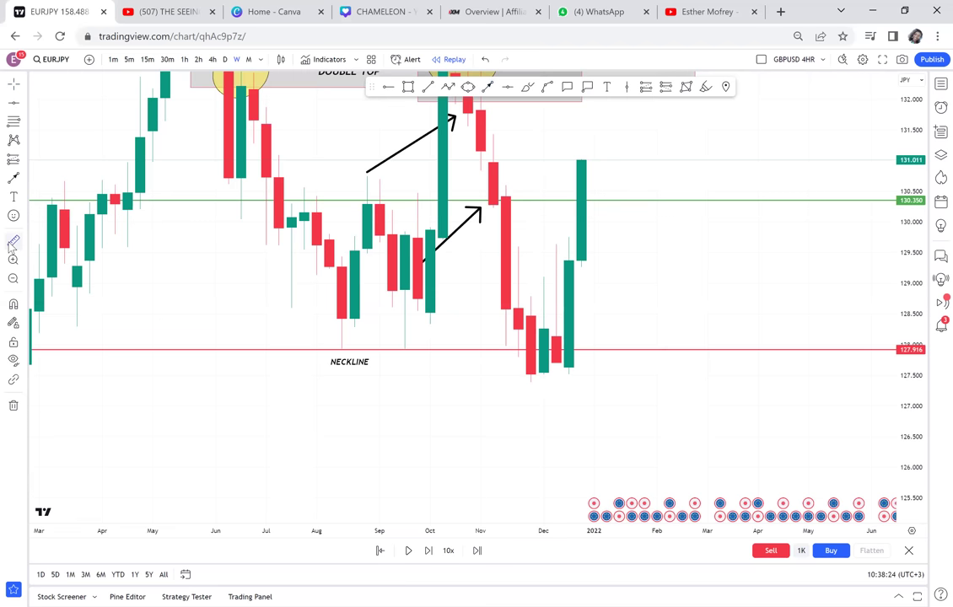
left_click(491, 203)
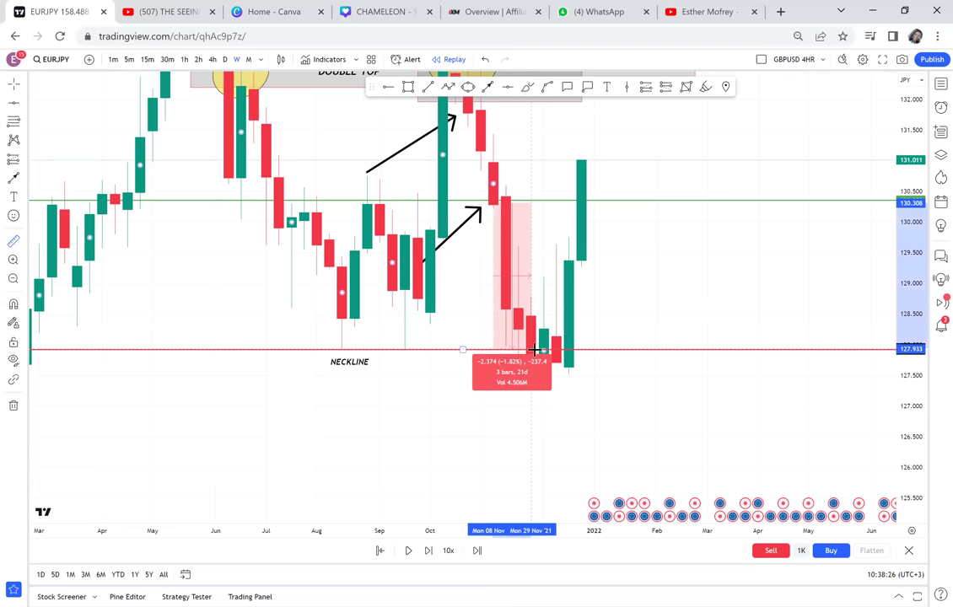
left_click(535, 351)
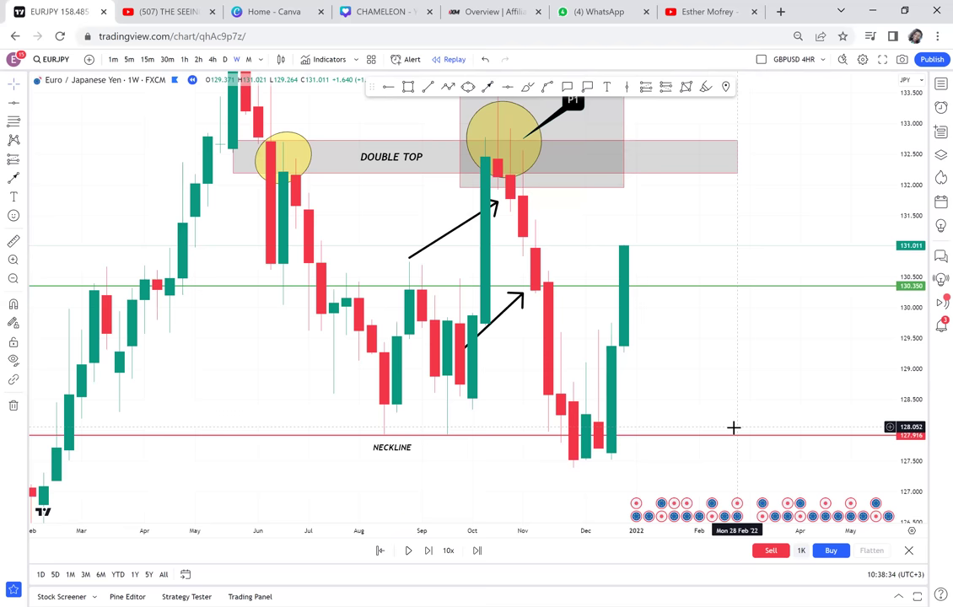
Delete both black arrows, the one ending below the green midpoint line and the one pointing at the P1 circle.
scroll(579, 336, "down", 1)
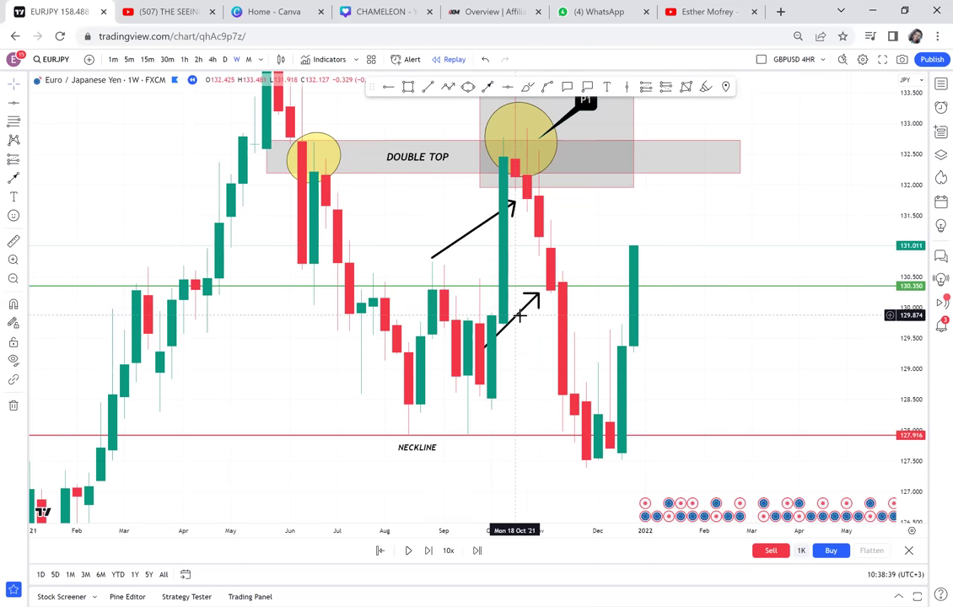
left_click(521, 322)
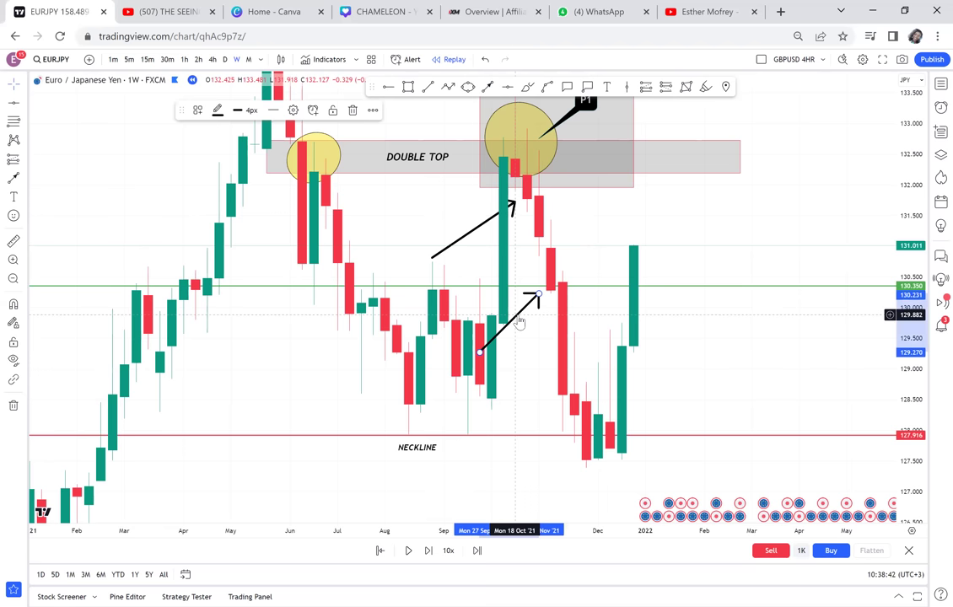
key("Delete")
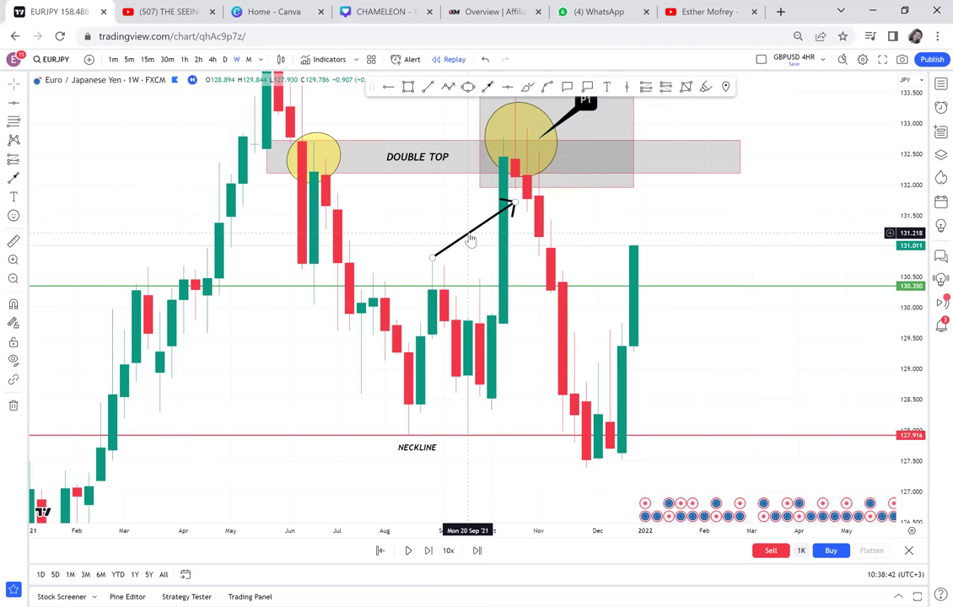
left_click(469, 233)
key("Delete")
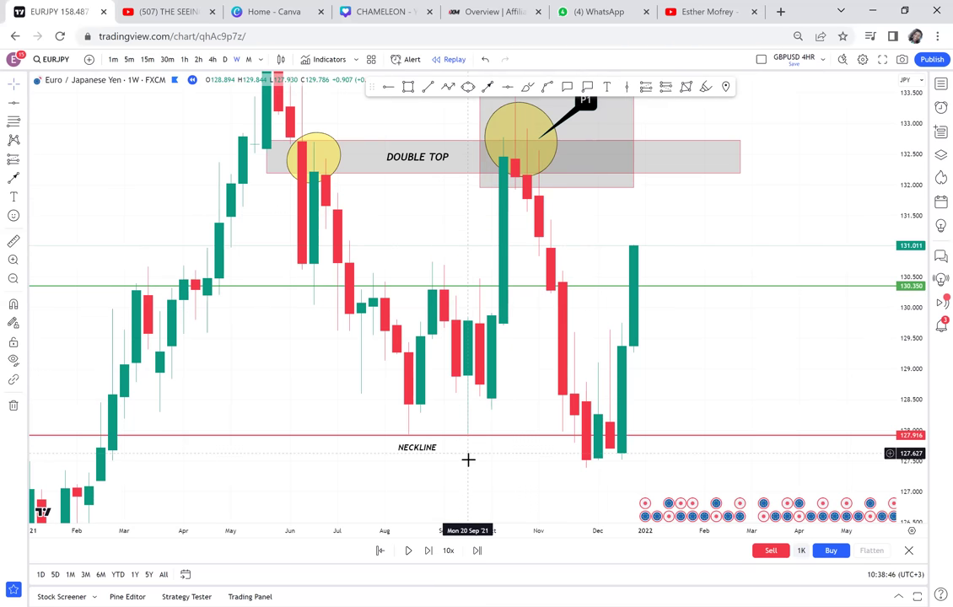
Change the NECKLINE label's text to "NECKLINE/ SUPPORT".
left_click_drag(408, 274, 377, 213)
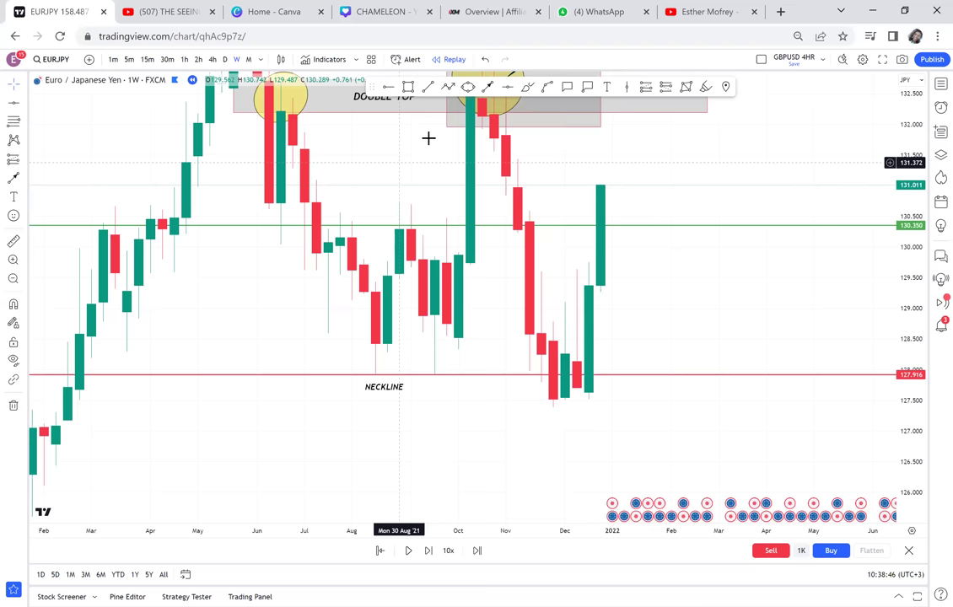
left_click(387, 393)
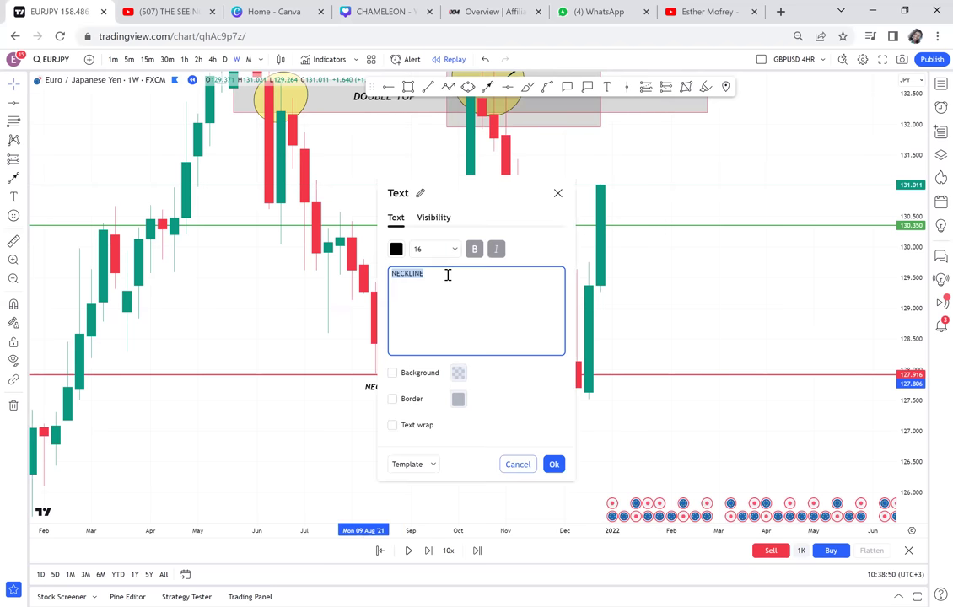
left_click(448, 275)
type("/ ")
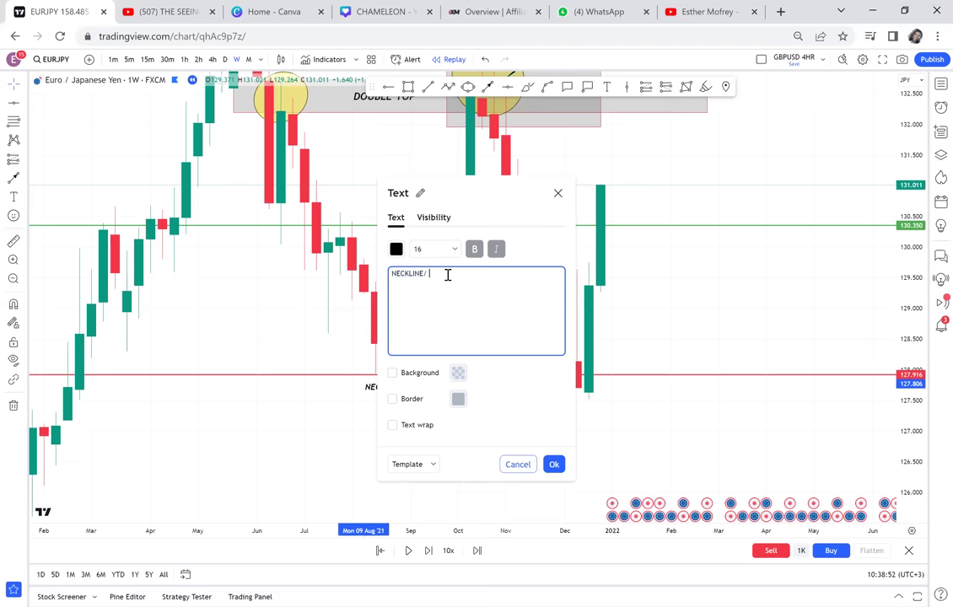
type("SUPPORT")
left_click(553, 464)
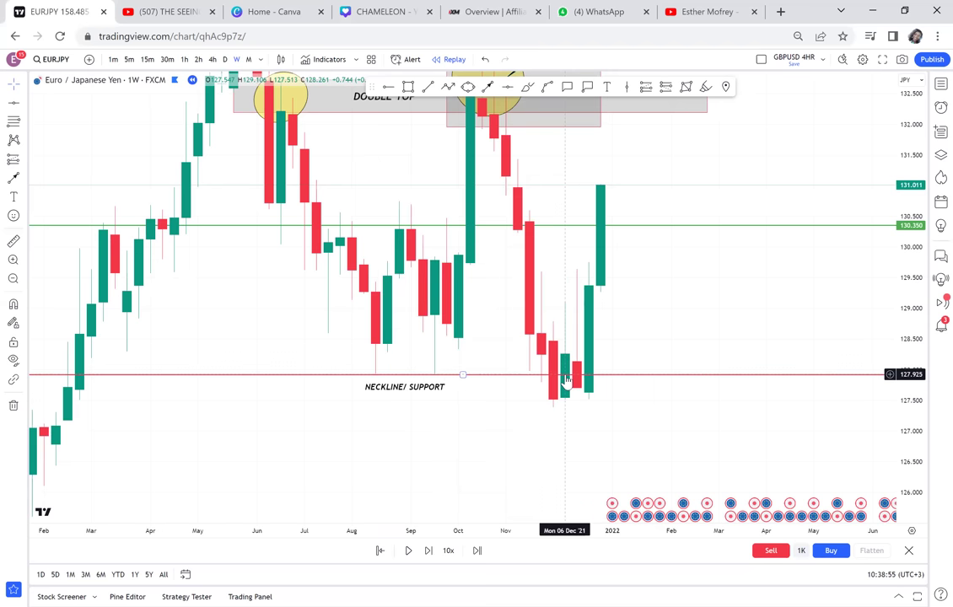
Draw an arrow from 6 September 2021 at about 126.0 up to 22 November 2021 at about 127.6, just below the neckline.
left_click_drag(639, 412, 674, 373)
left_click(487, 86)
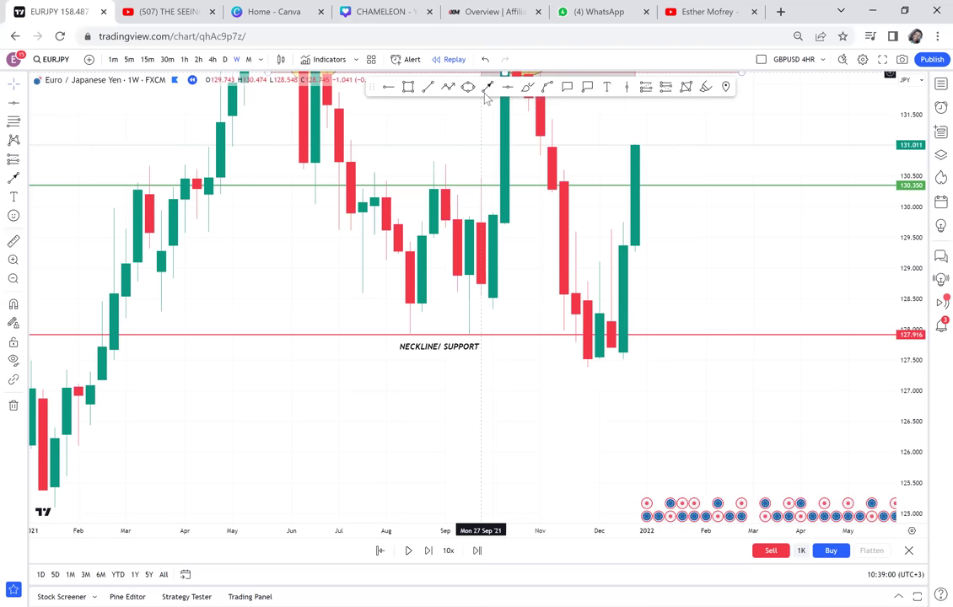
left_click_drag(445, 452, 552, 377)
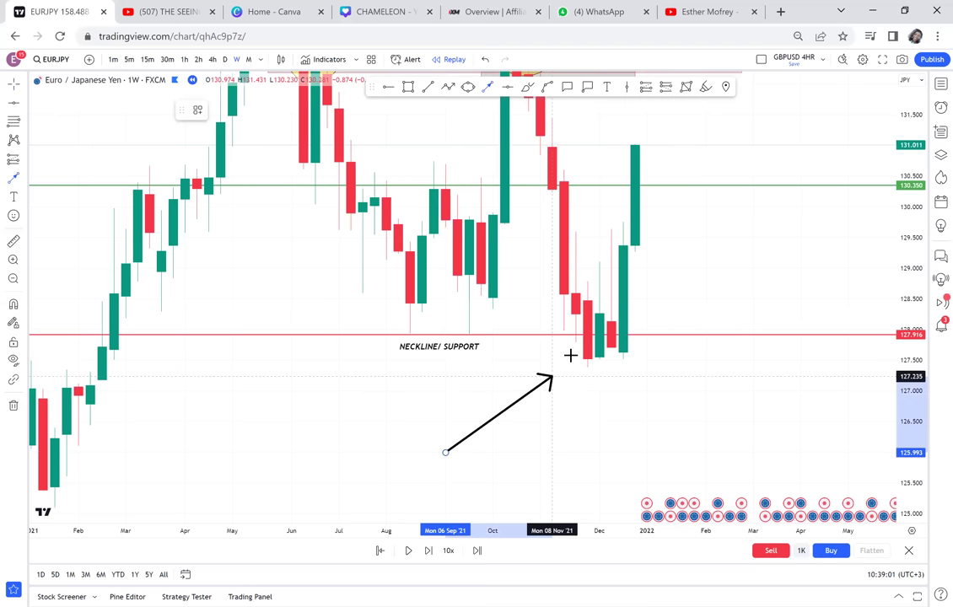
left_click(577, 355)
Add a text label reading "FAKE OR CONTINUATION" beside the tail of the arrow below the neckline.
left_click_drag(647, 437, 592, 421)
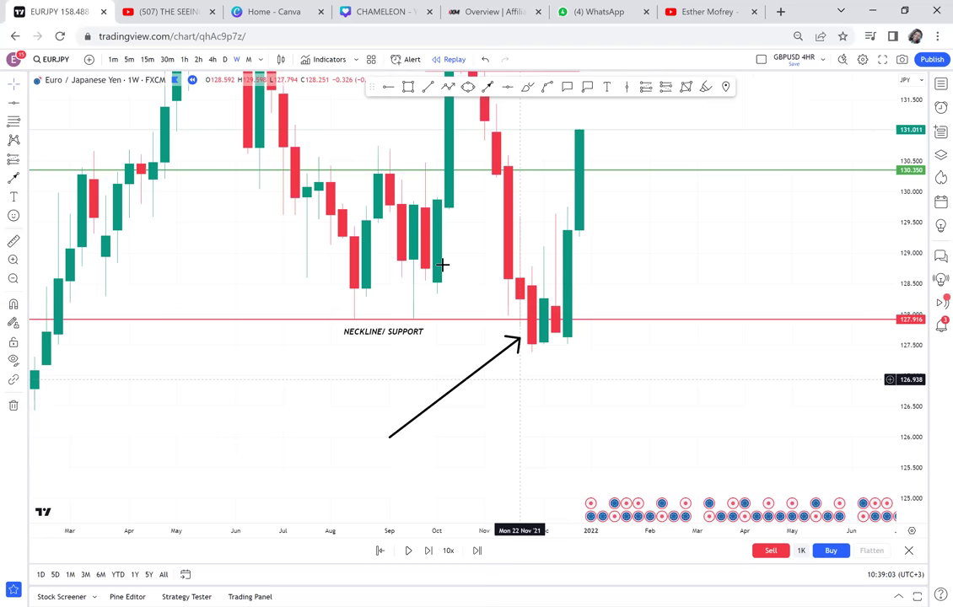
left_click(605, 91)
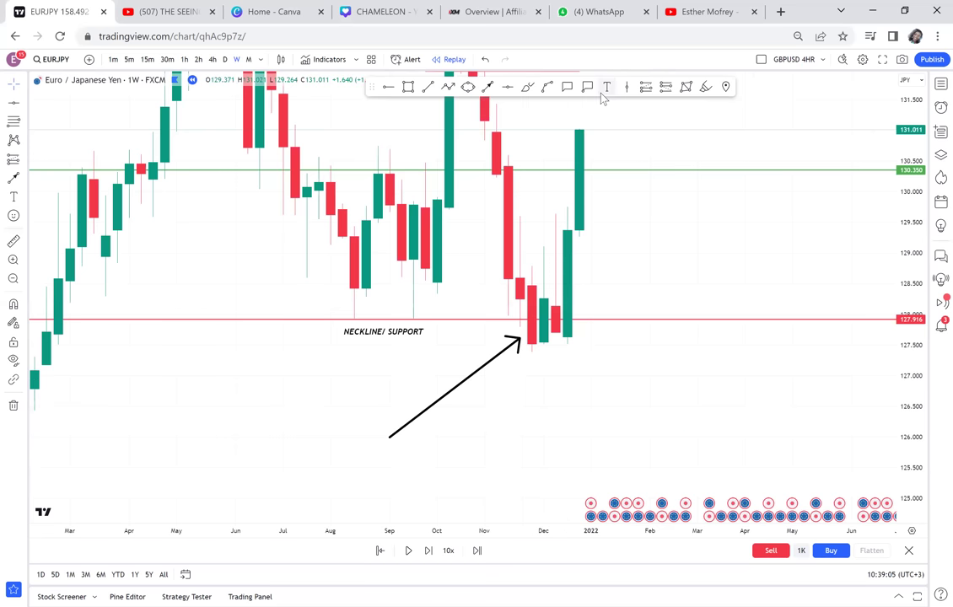
left_click(419, 436)
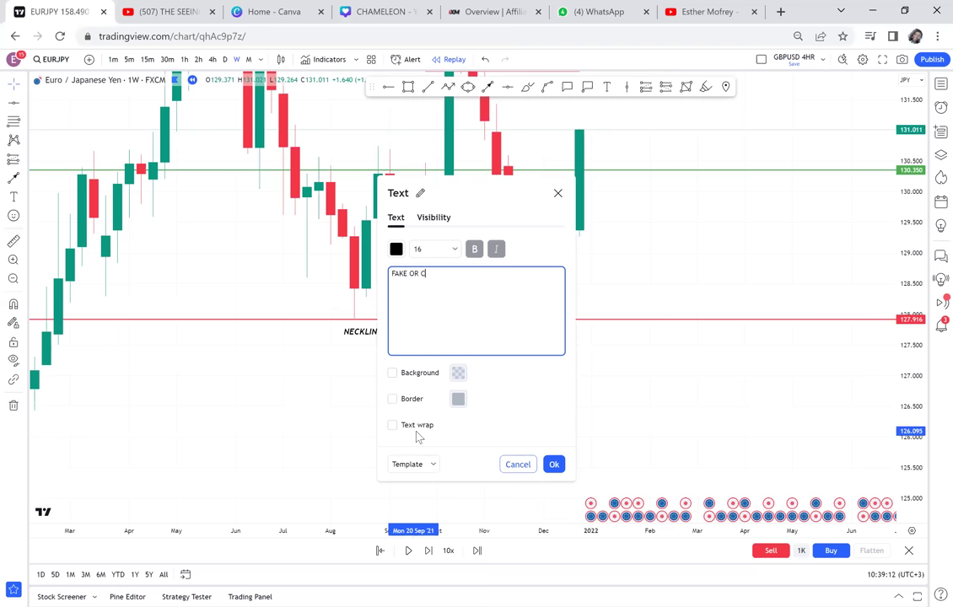
type("FAKE OR CONTINUAT")
left_click(653, 379)
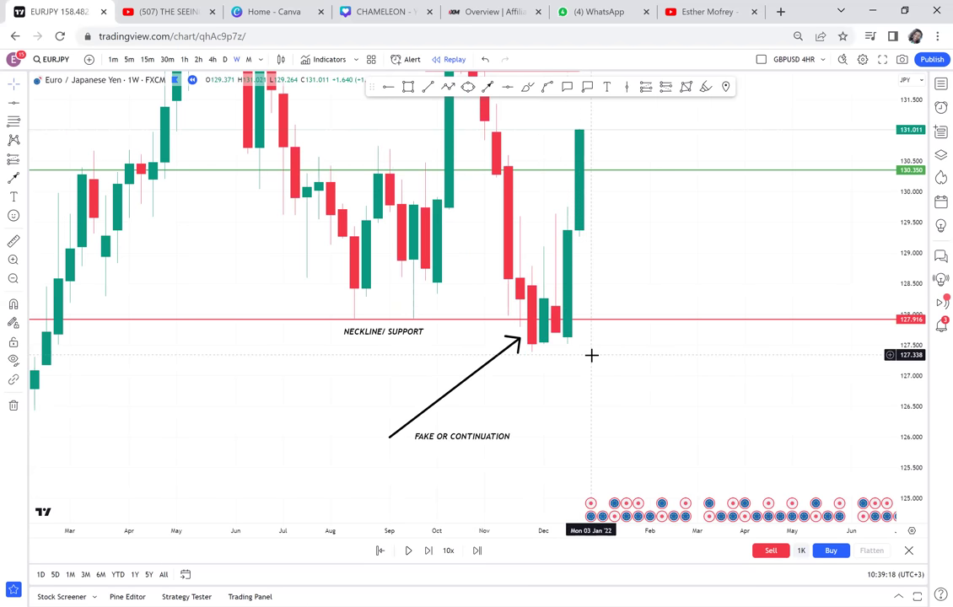
Draw an arrow from 29 November 2021 at about 127.69 back to 1 March 2021 at about 127.58, just below the neckline.
scroll(592, 355, "left", 6)
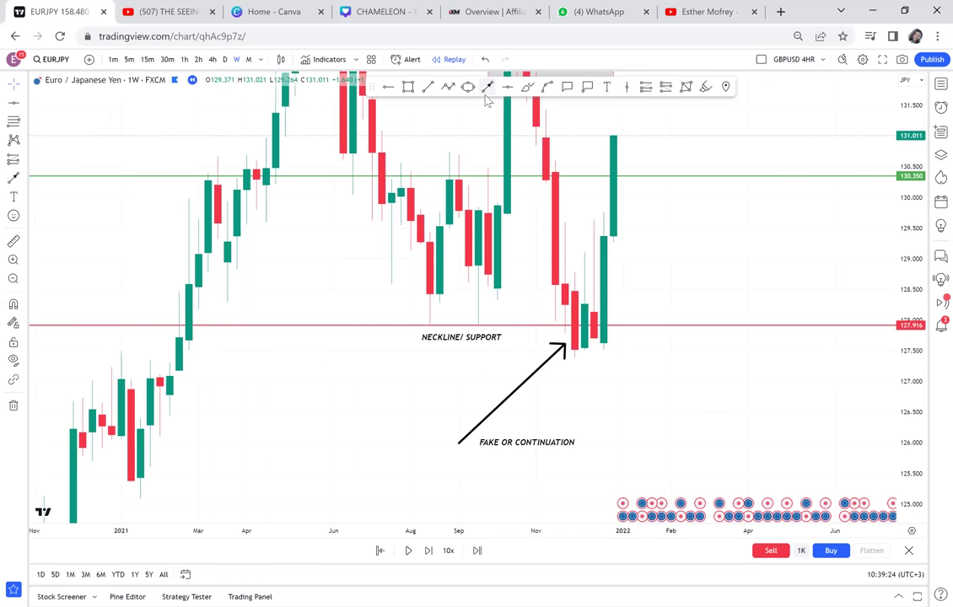
left_click(574, 341)
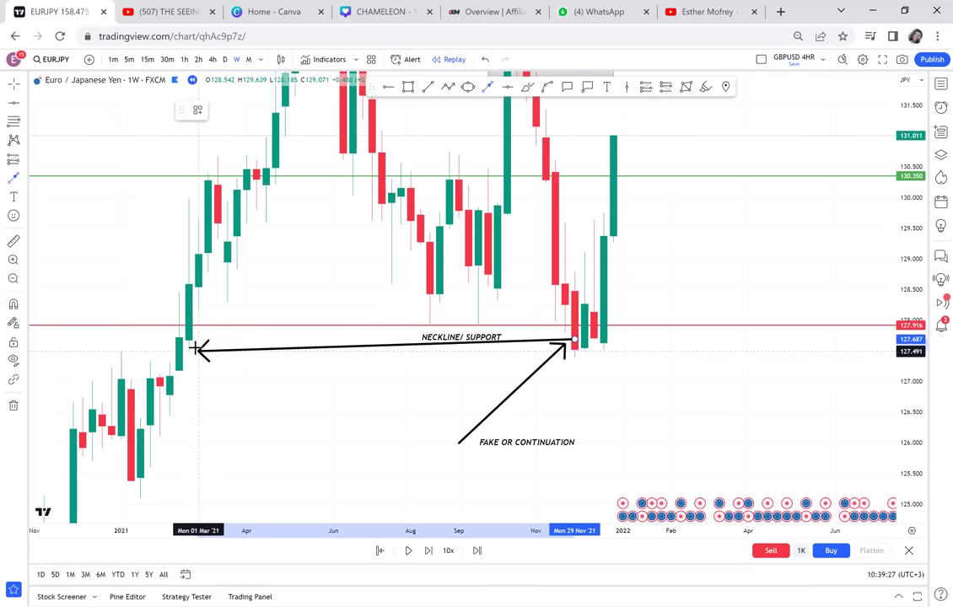
left_click(197, 345)
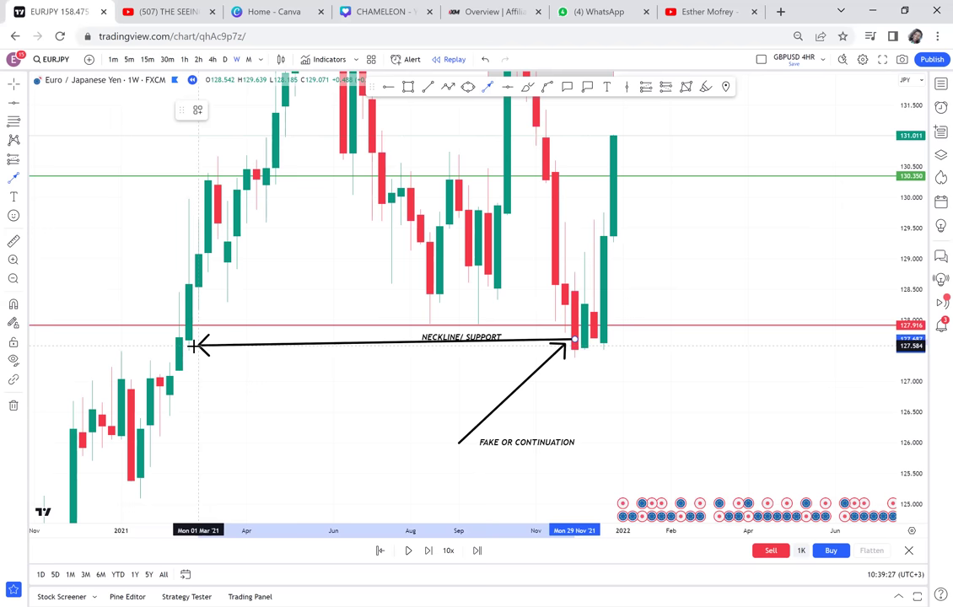
Draw a freehand red brush circle around the candles before March 2021 at the tip of the long arrow.
left_click(469, 88)
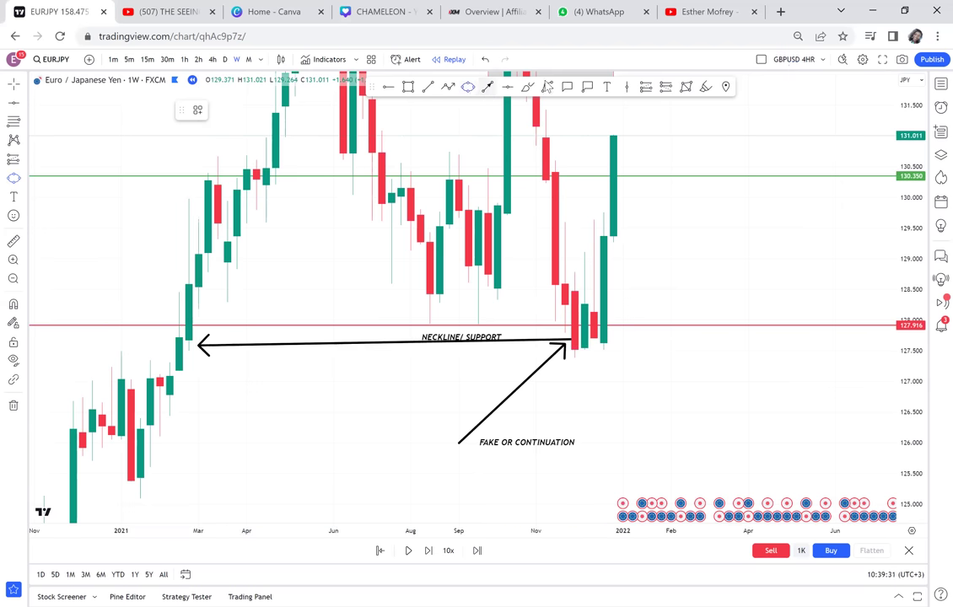
left_click(528, 87)
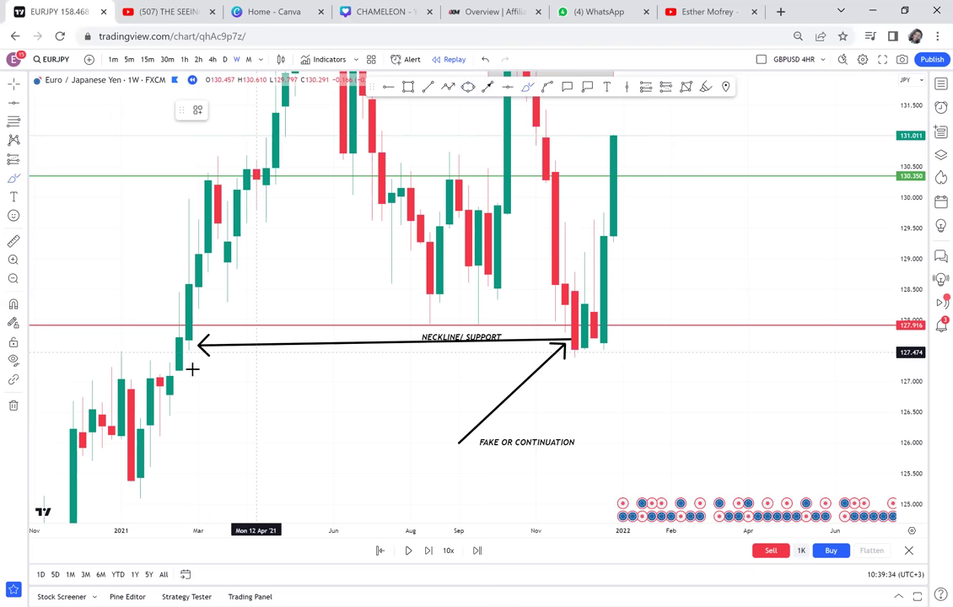
mouse_move(199, 366)
left_mouse_down()
mouse_move(167, 309)
mouse_move(190, 380)
mouse_move(215, 335)
left_mouse_up()
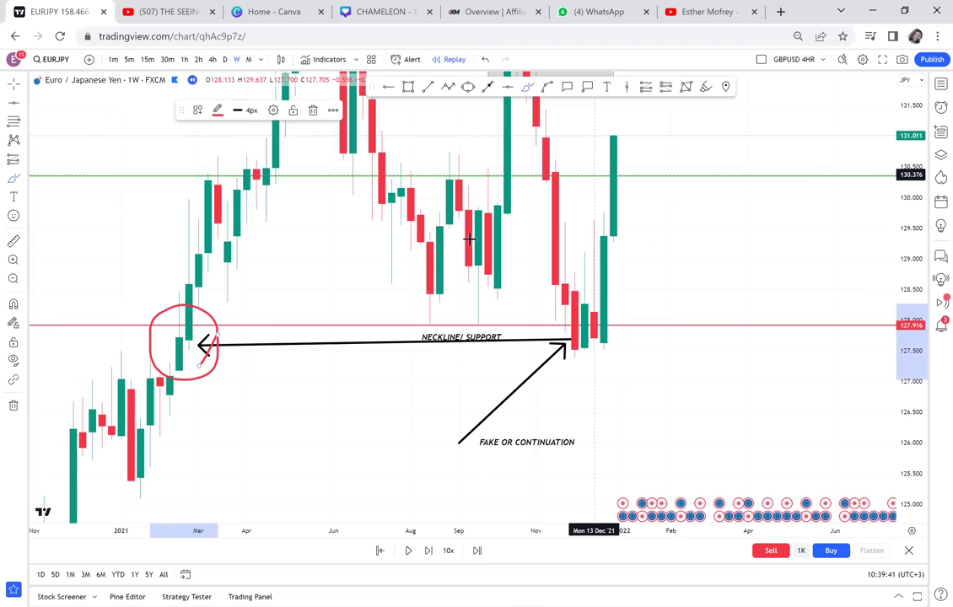
left_click(389, 89)
left_click(340, 228)
left_click_drag(357, 291, 372, 399)
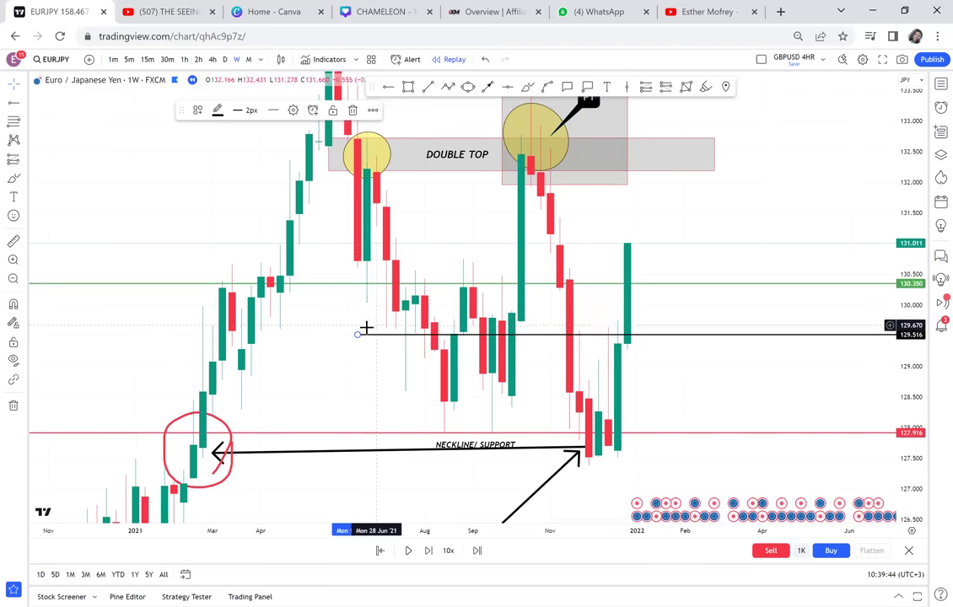
key("Delete")
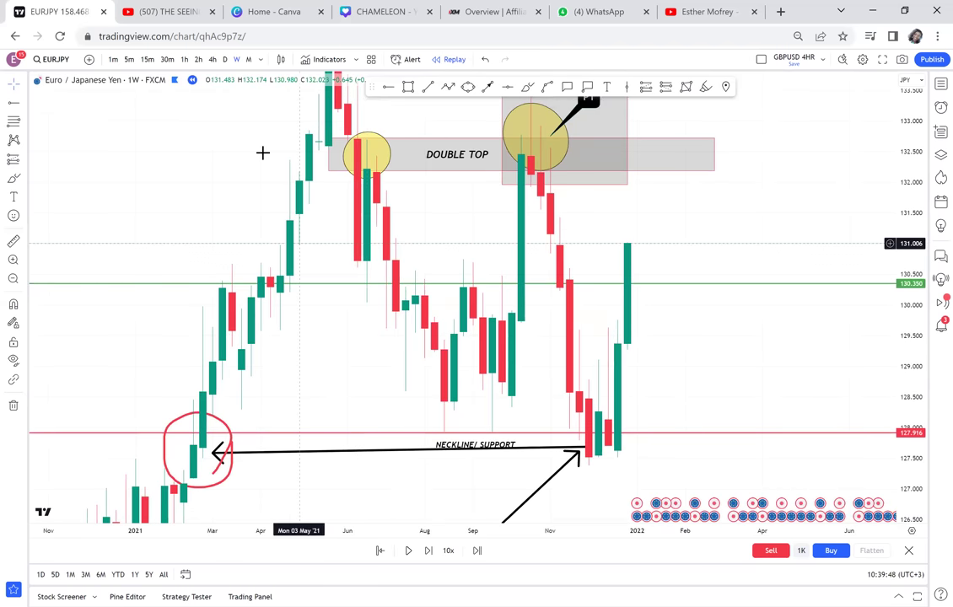
Switch the chart to the daily timeframe and examine the price action around the neckline.
left_click(226, 60)
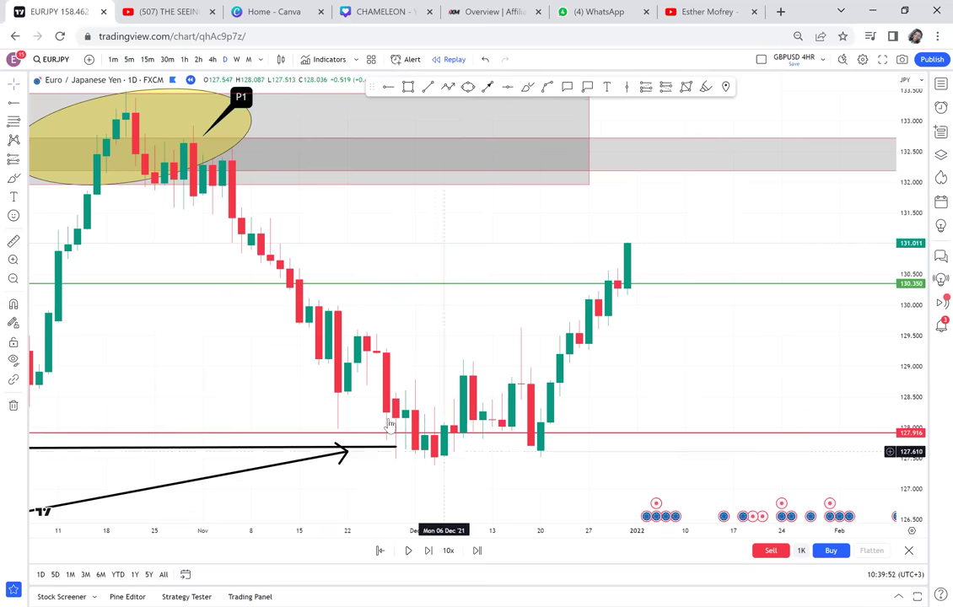
left_click_drag(444, 381, 530, 306)
scroll(531, 306, "down", 1)
left_click_drag(567, 402, 738, 381)
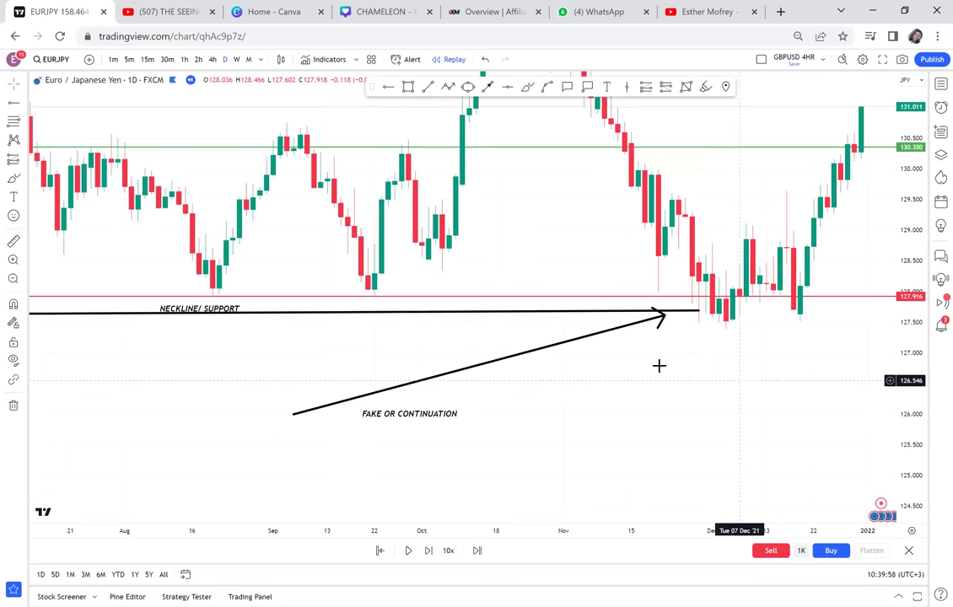
scroll(616, 358, "left", 10)
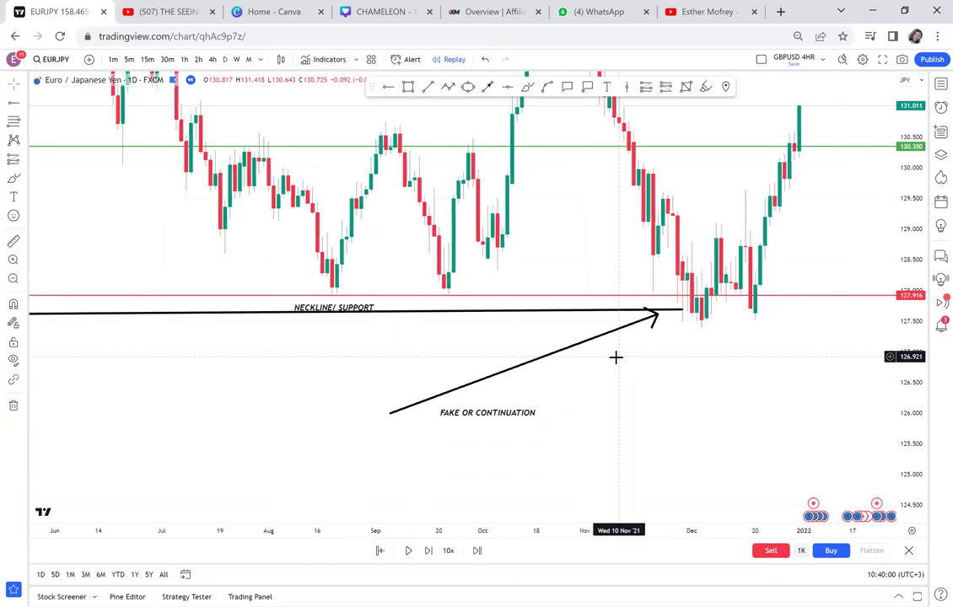
scroll(615, 358, "down", 6)
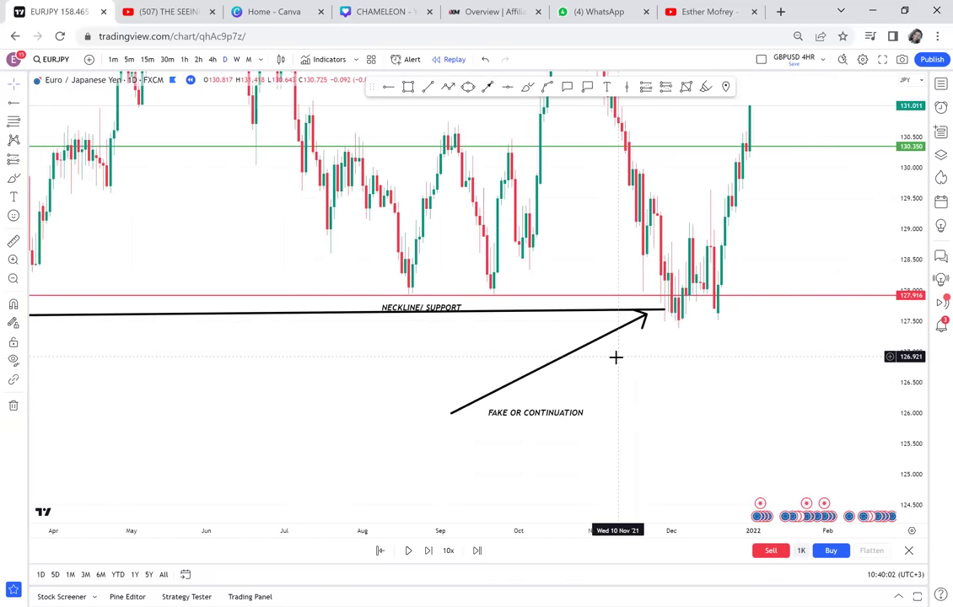
Delete the long arrow below the neckline and the red brush circle around the candles before March 2021.
scroll(701, 324, "left", 10)
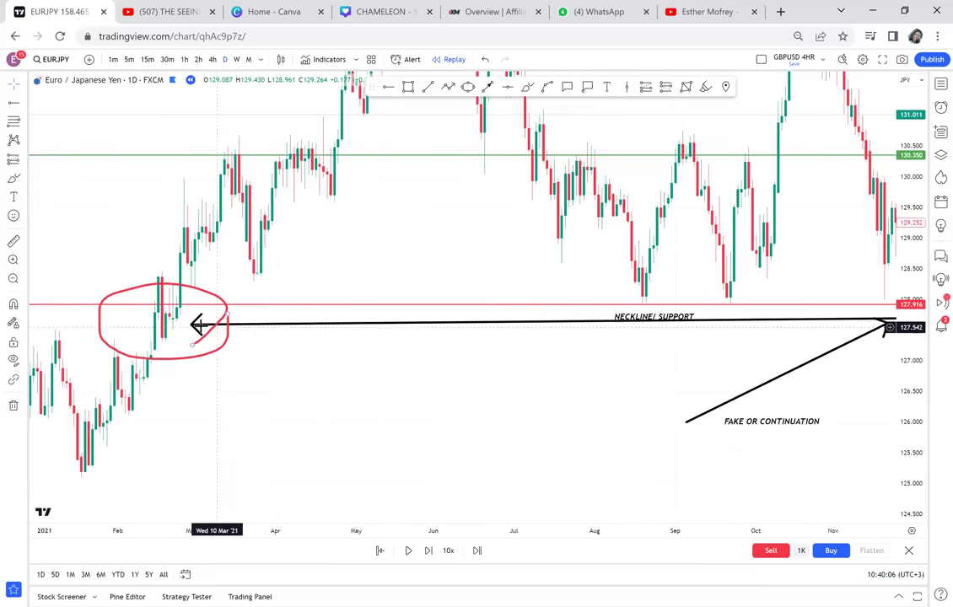
mouse_move(195, 325)
left_mouse_down()
mouse_move(173, 321)
mouse_move(247, 323)
mouse_move(199, 328)
left_mouse_up()
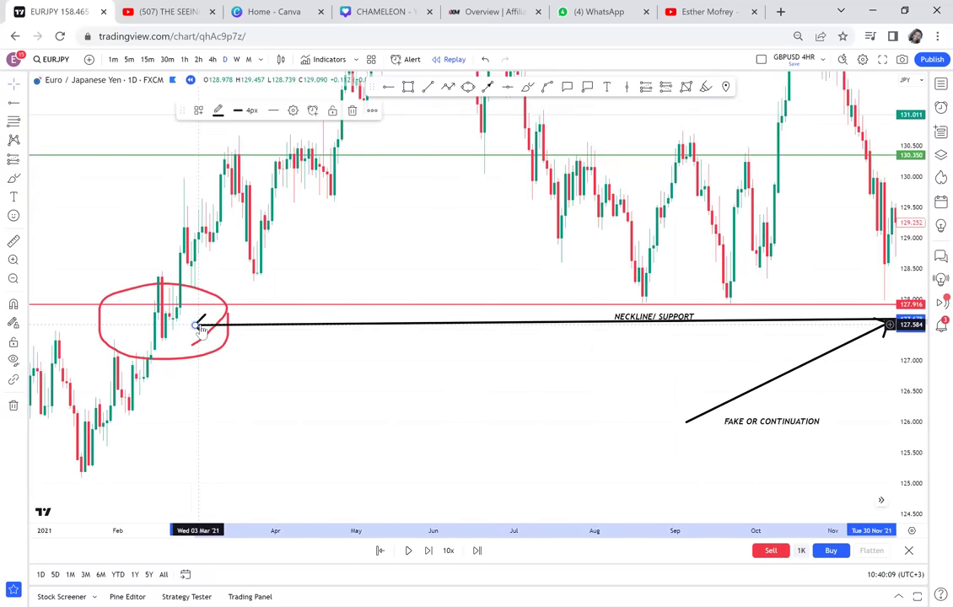
key("Delete")
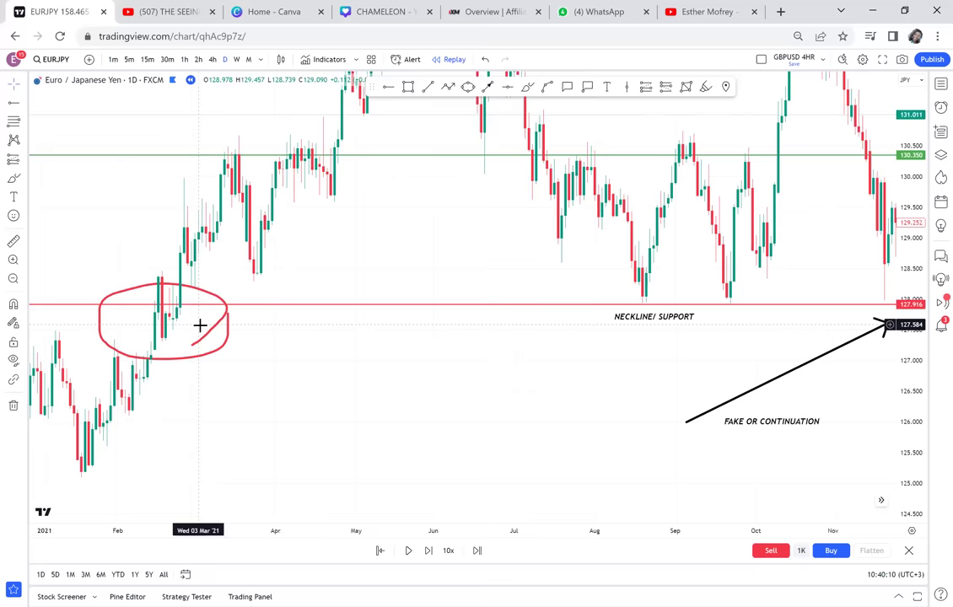
left_click(124, 297)
key("Delete")
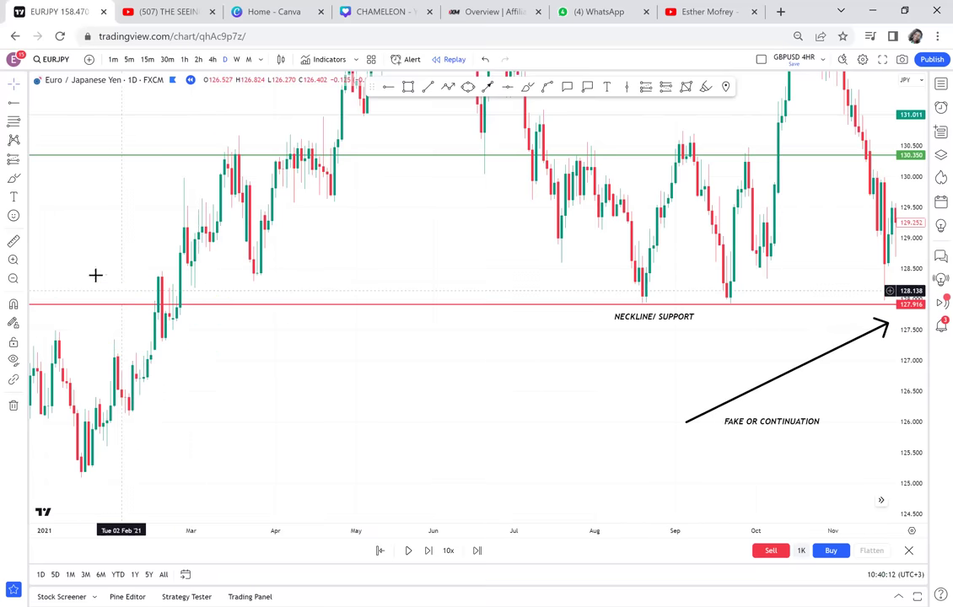
Add a horizontal line at 127.676 through the 22 February 2021 candle and colour it red.
left_click(13, 258)
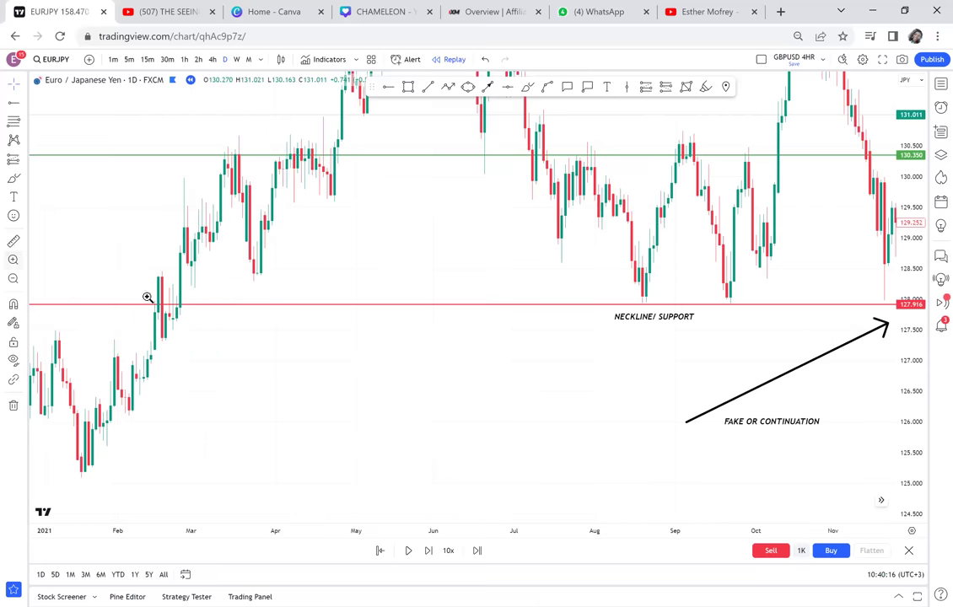
left_click_drag(154, 300, 272, 390)
left_click_drag(251, 291, 490, 453)
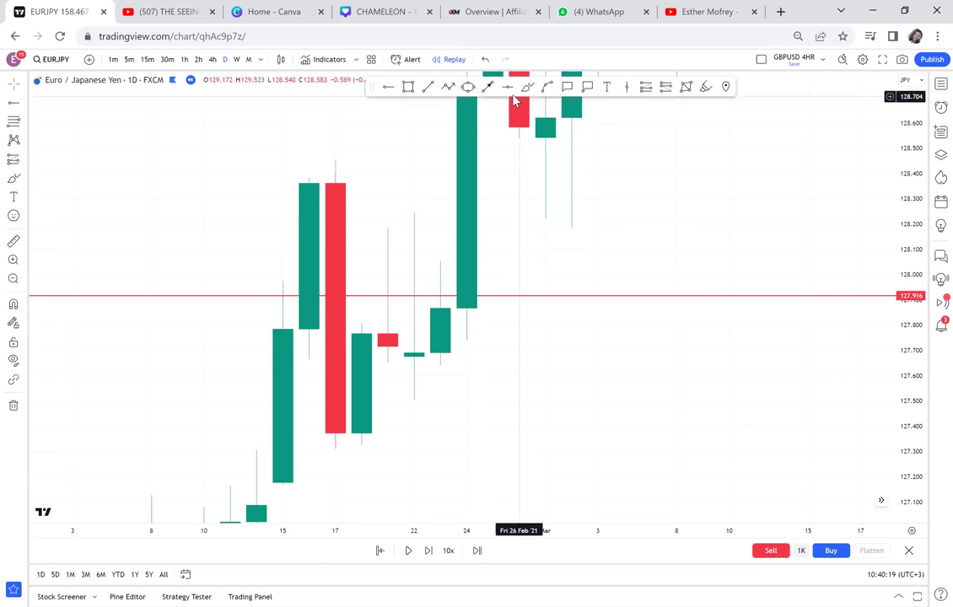
left_click(346, 357)
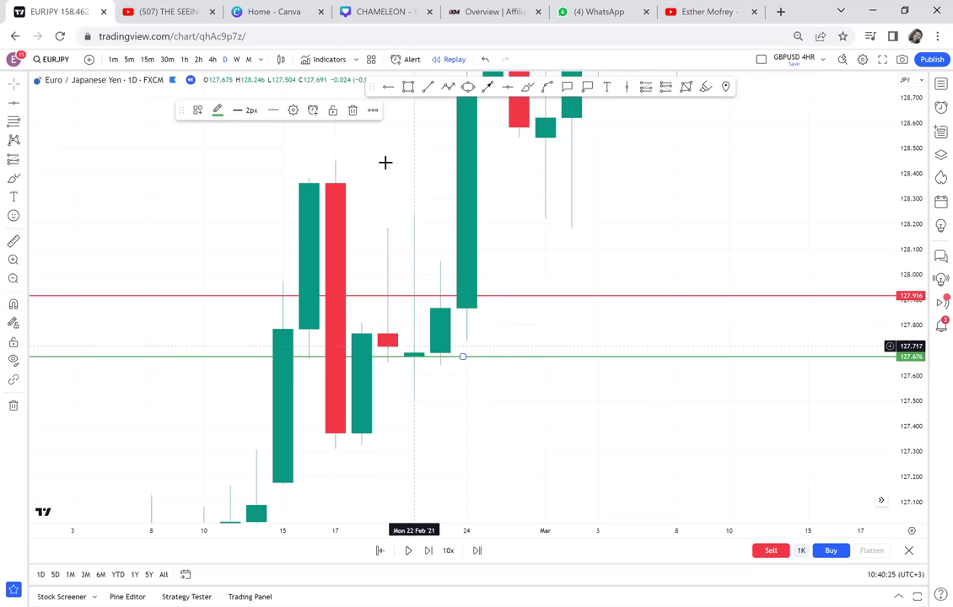
left_click(217, 111)
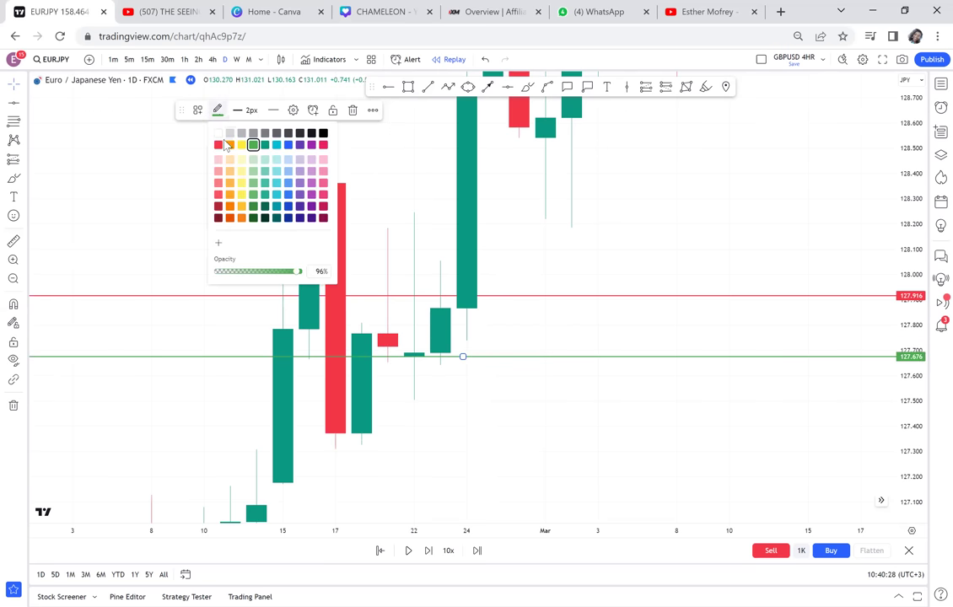
left_click(218, 145)
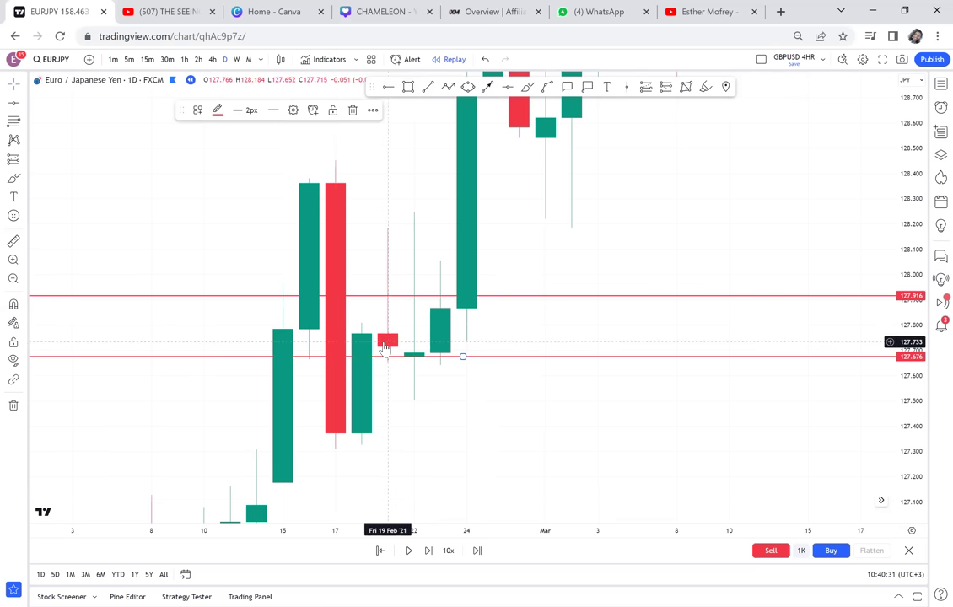
left_click_drag(418, 364, 405, 364)
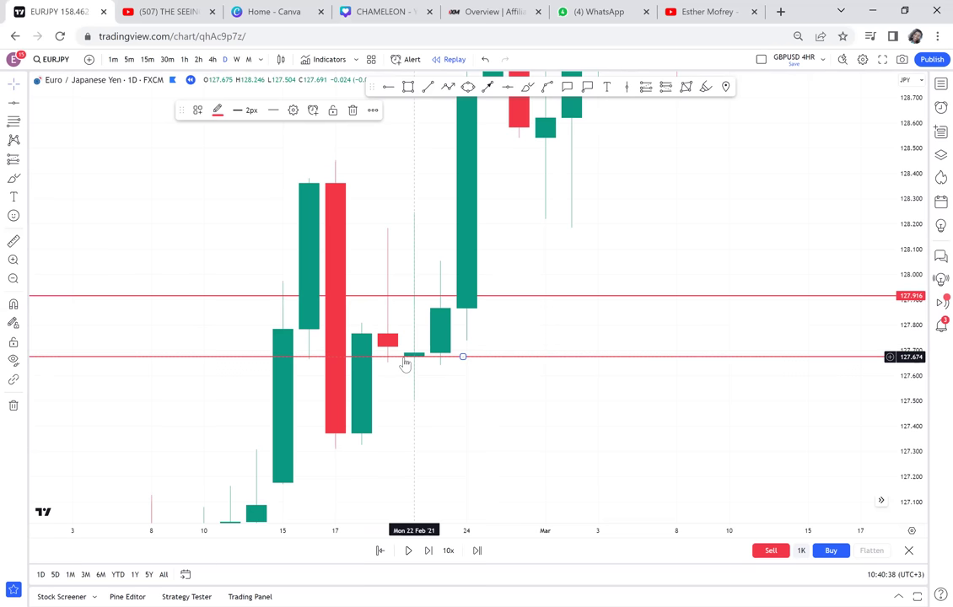
Add a second horizontal line at 127.504 along the lower wick of the 22 February 2021 candle.
left_click(510, 102)
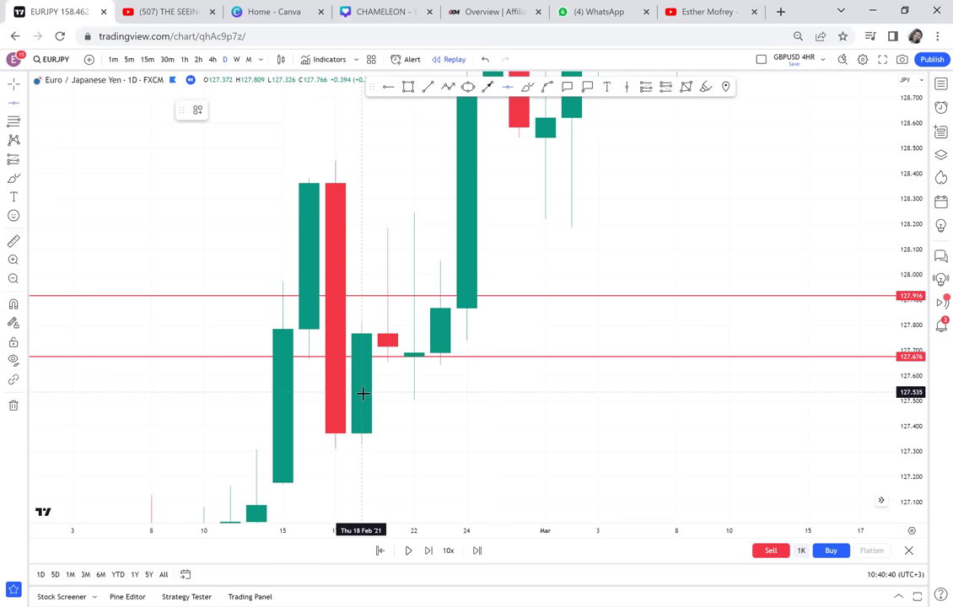
key("alt+h")
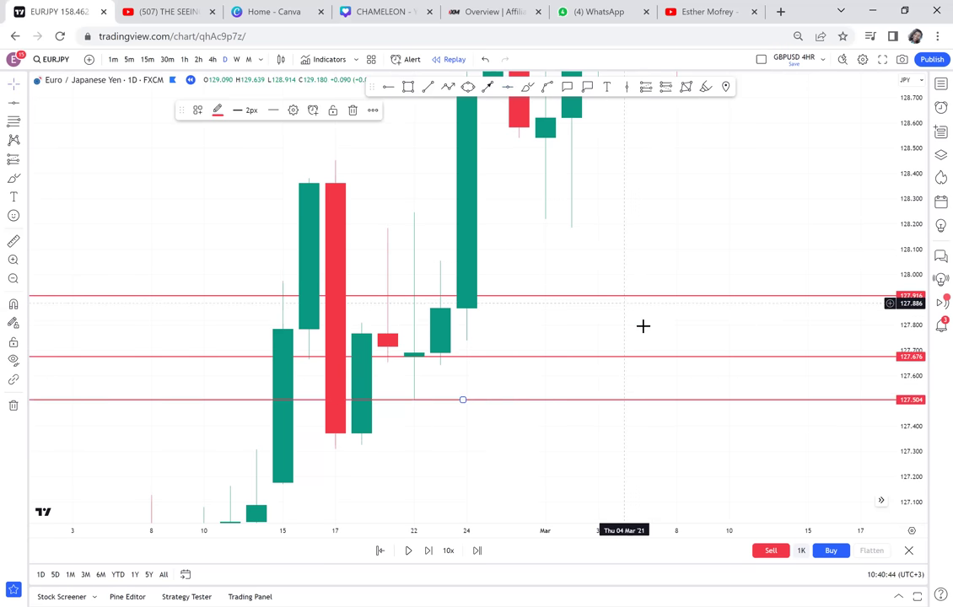
left_click(481, 337)
Draw a rectangle between the two lower red lines, from 18 February to about 31 March 2021, spanning about 127.686 to 127.517.
scroll(481, 336, "down", 3)
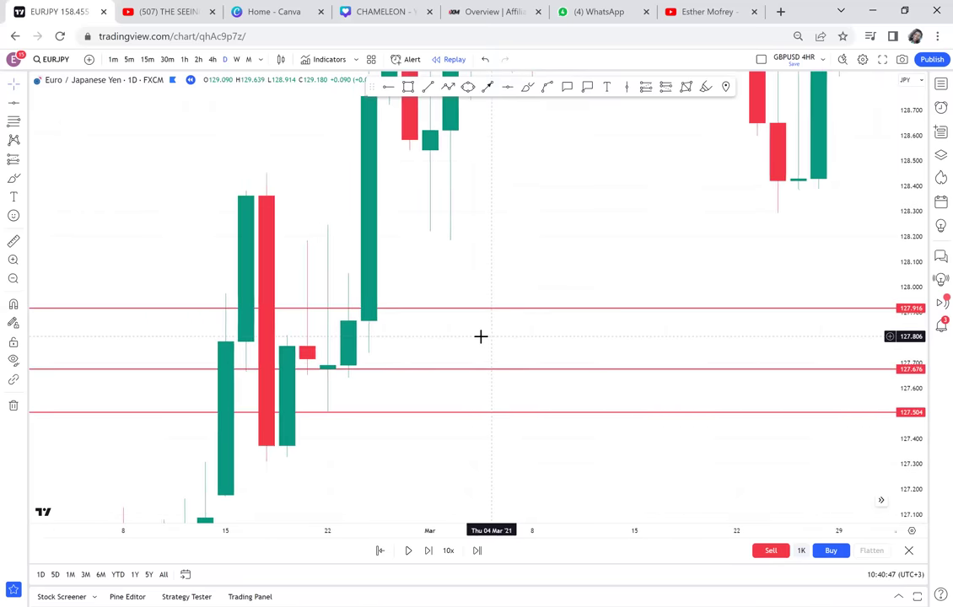
scroll(481, 337, "down", 1)
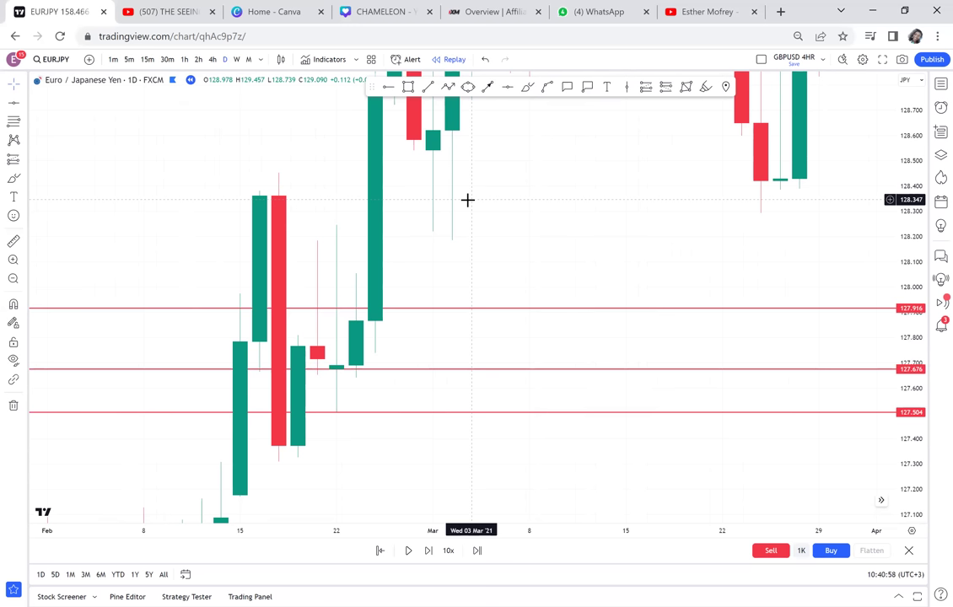
left_click(408, 87)
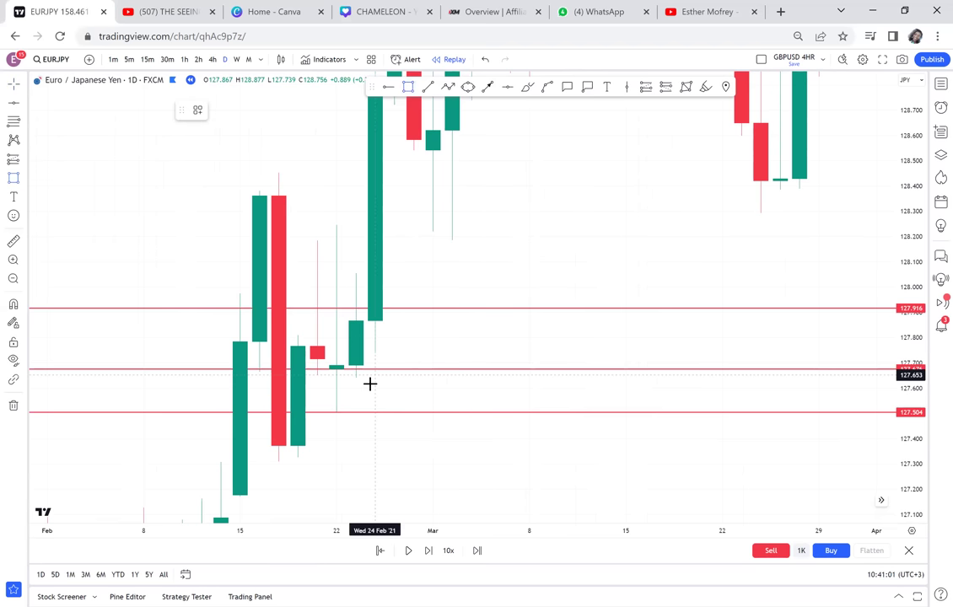
left_click(297, 367)
left_click_drag(838, 408, 851, 409)
left_click(624, 448)
left_click_drag(625, 448, 338, 454)
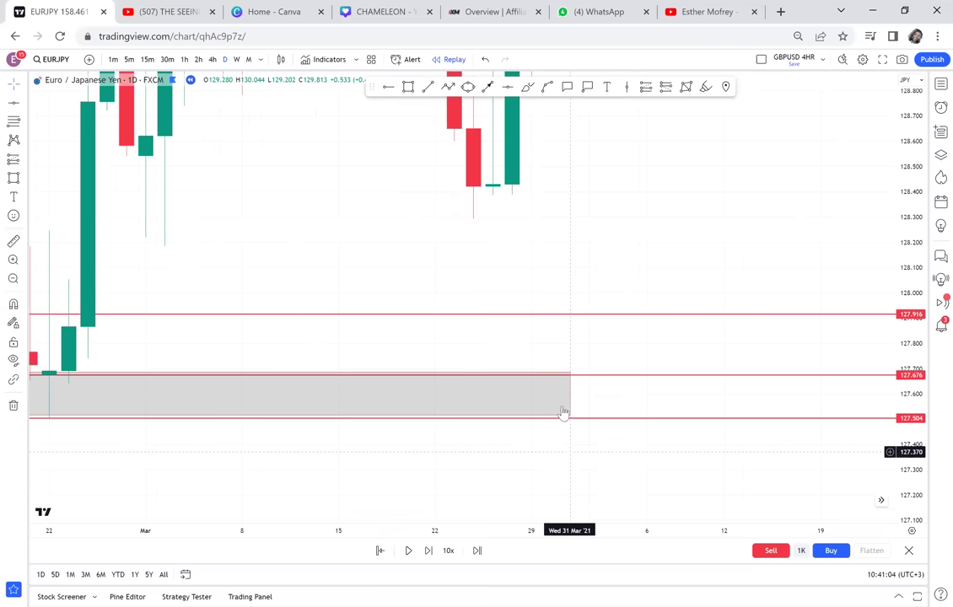
Extend the rectangle's later edge to 22 December 2021 so that it covers the December candles.
left_click(566, 396)
left_click_drag(570, 395, 820, 397)
left_click_drag(800, 351, 404, 339)
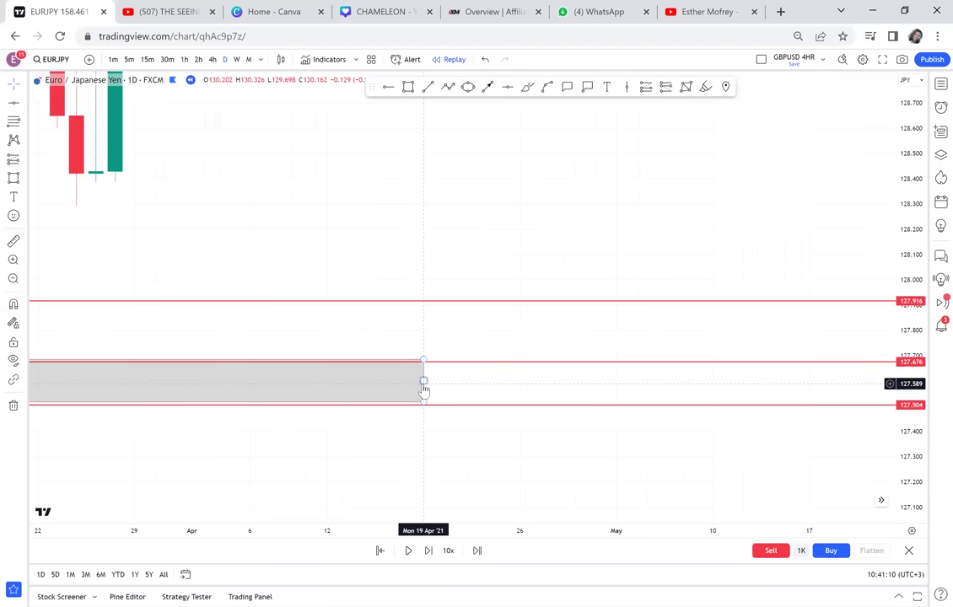
left_click(423, 385)
double_click(423, 385)
key("Escape")
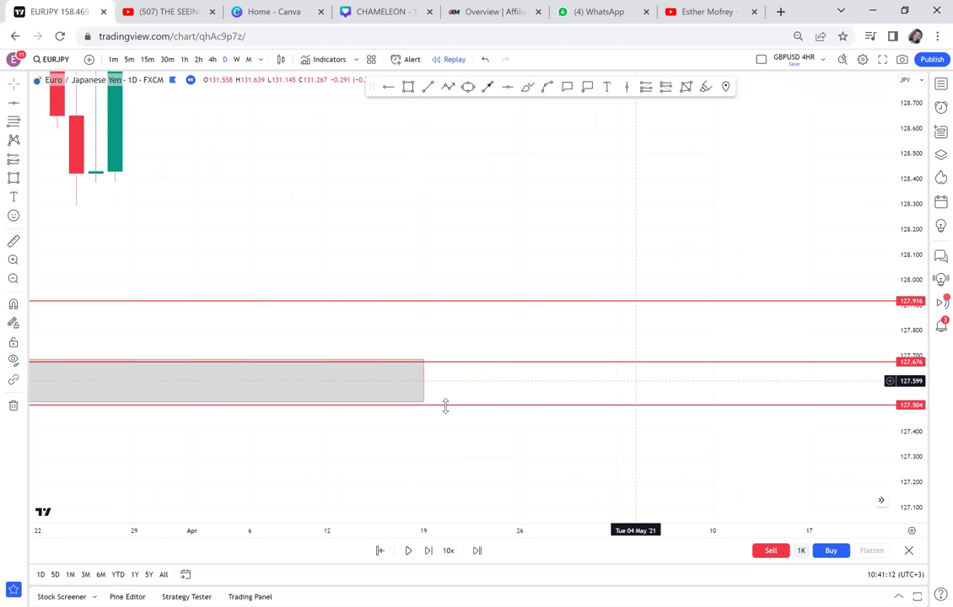
left_click_drag(420, 382, 801, 375)
left_click_drag(798, 338, 292, 362)
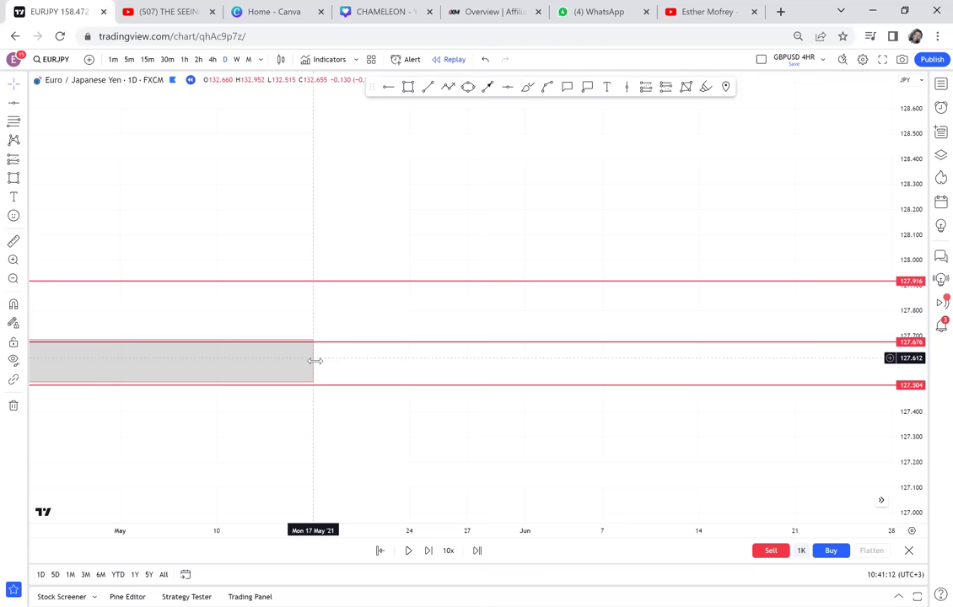
left_click_drag(720, 386, 830, 327)
left_click_drag(771, 318, 233, 356)
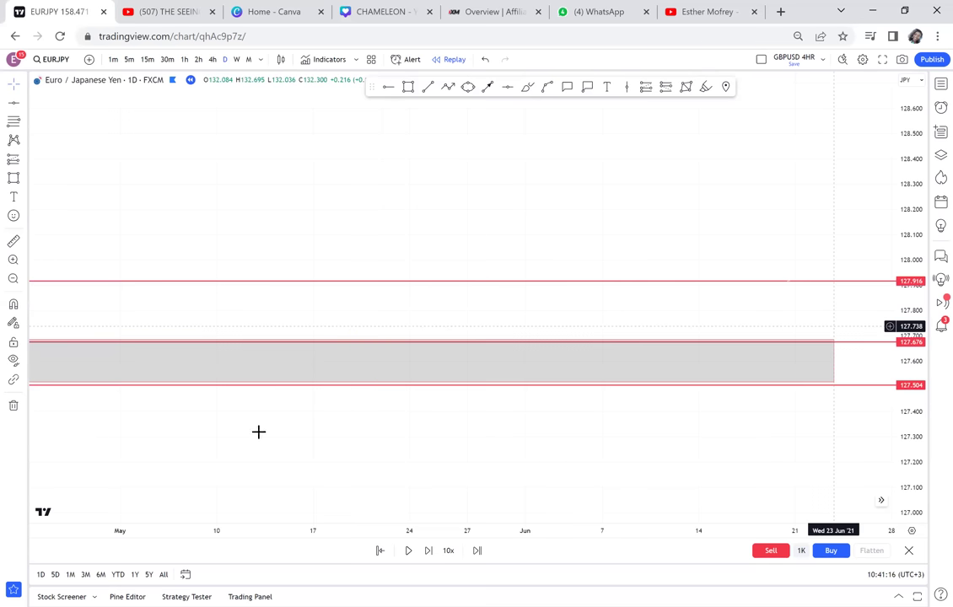
left_click_drag(266, 394, 906, 364)
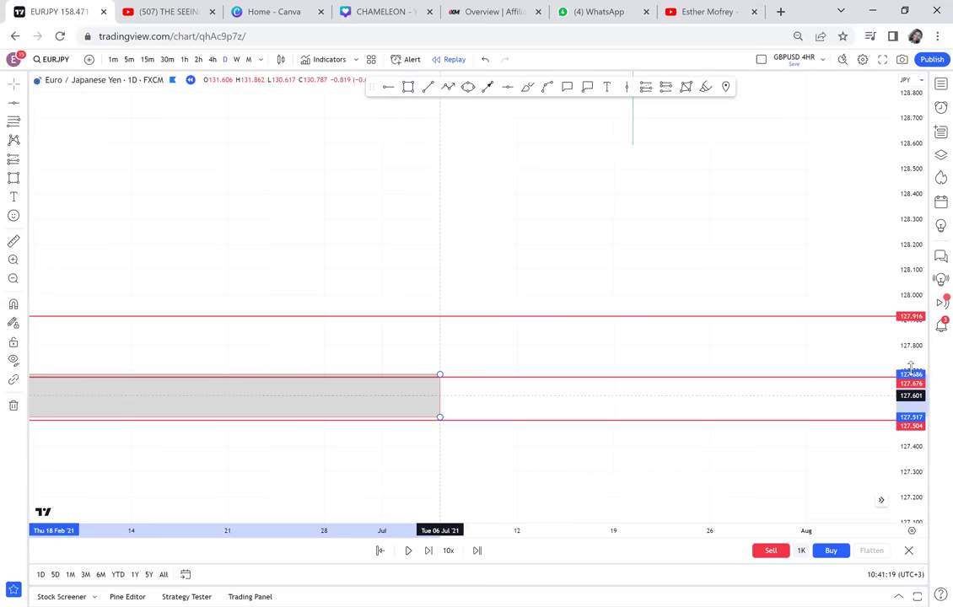
left_click(883, 318)
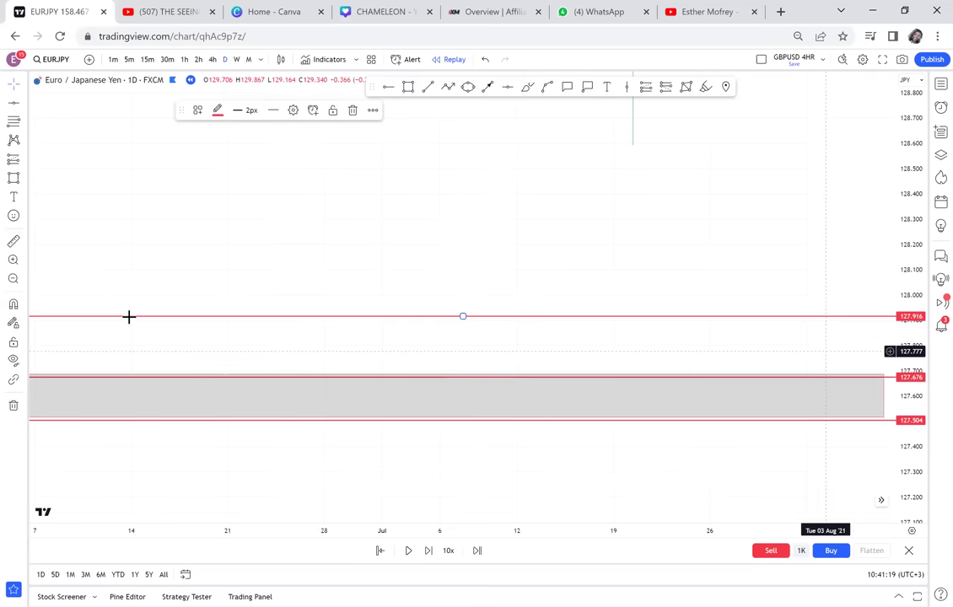
left_click(203, 370)
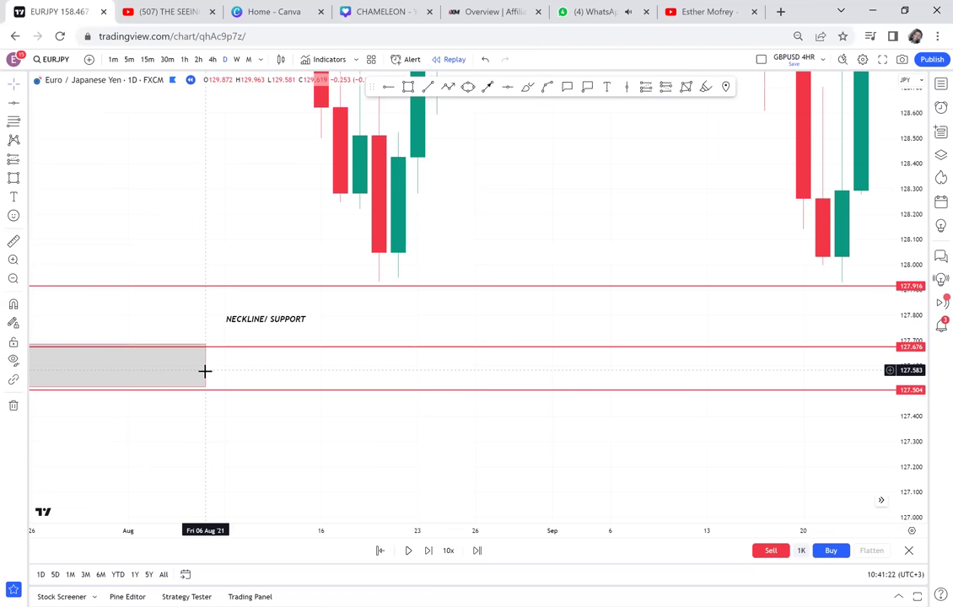
left_click_drag(203, 363, 759, 313)
left_click_drag(341, 386, 758, 370)
left_click_drag(738, 332, 325, 314)
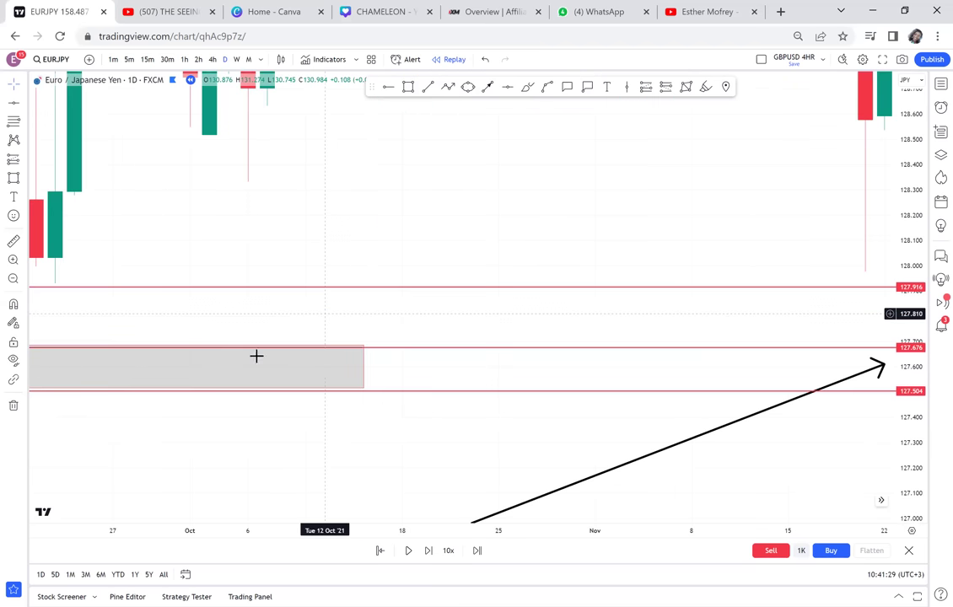
left_click_drag(262, 354, 776, 368)
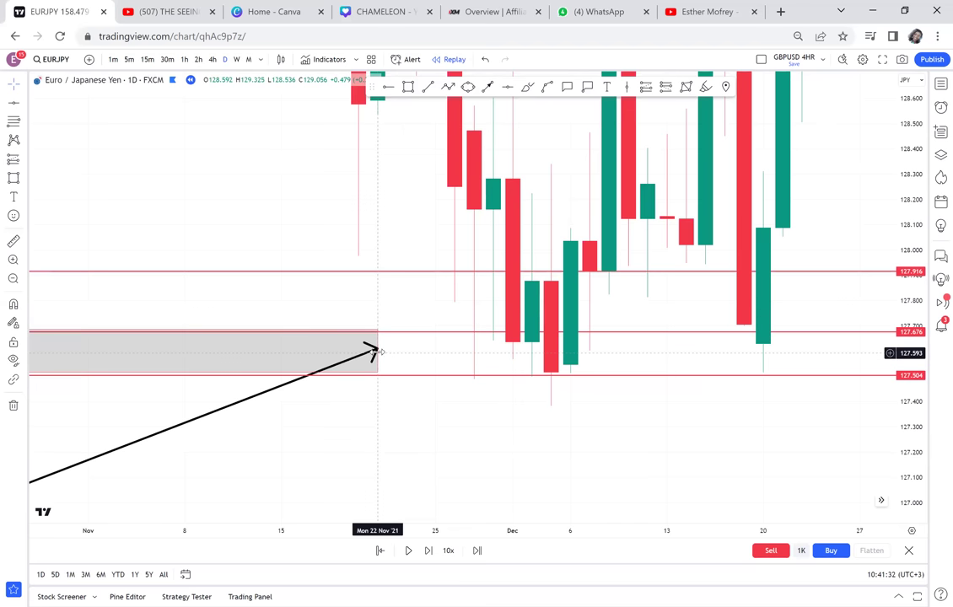
left_click_drag(377, 351, 803, 324)
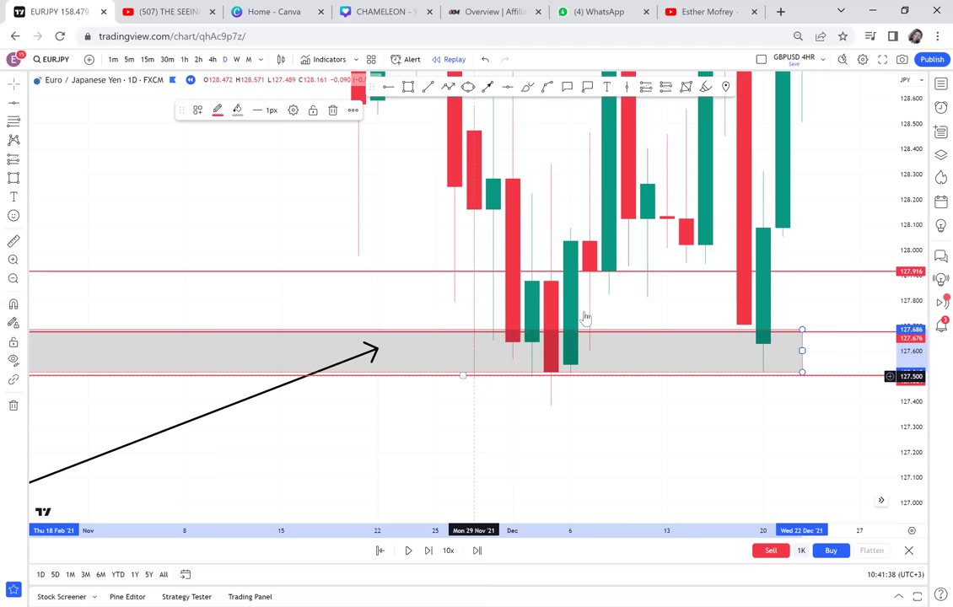
Examine the whole grey zone from February to December 2021 and how price reacts to it.
scroll(514, 276, "down", 2)
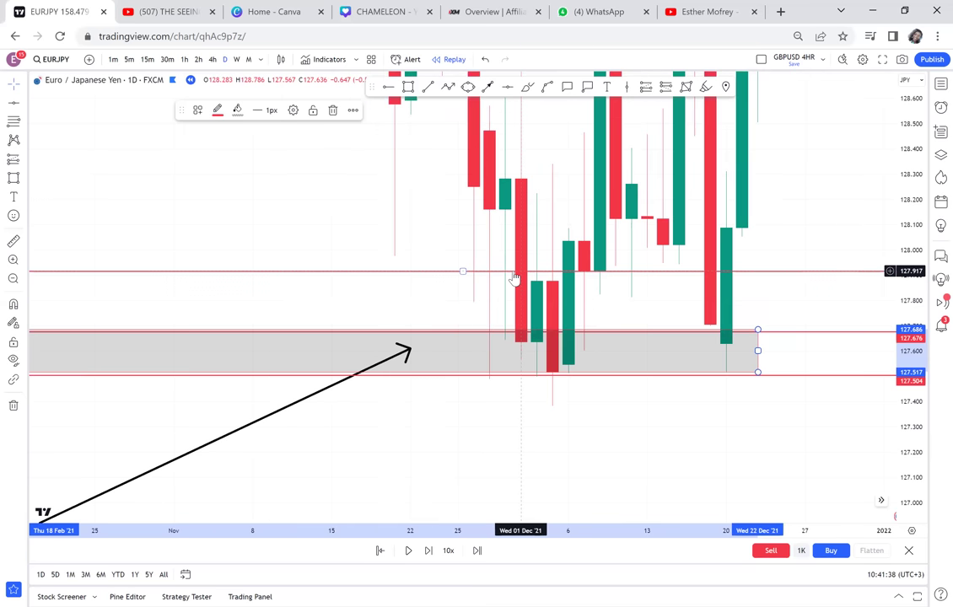
scroll(513, 275, "down", 2)
scroll(514, 278, "down", 2)
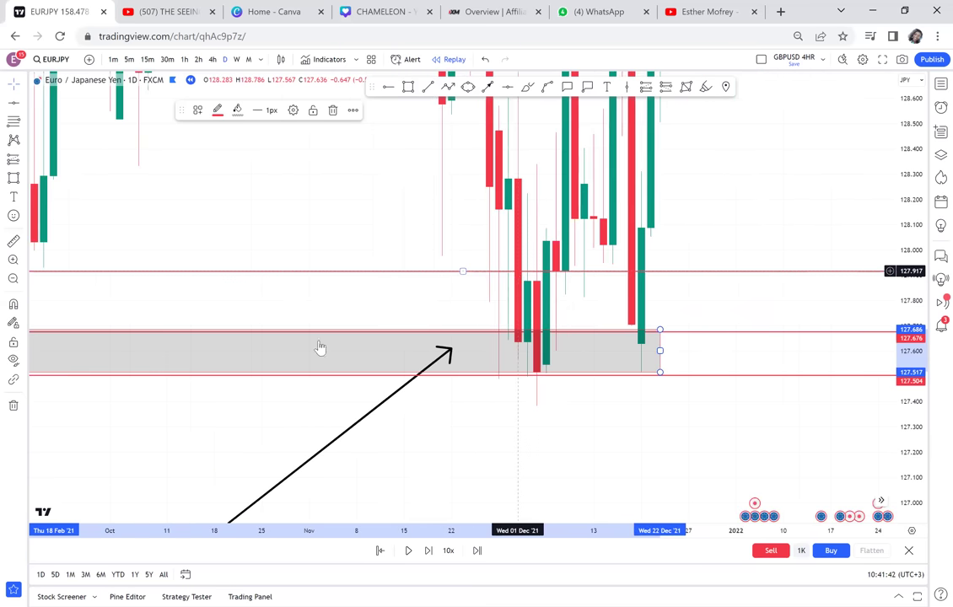
left_click_drag(266, 313, 485, 279)
scroll(489, 280, "down", 1)
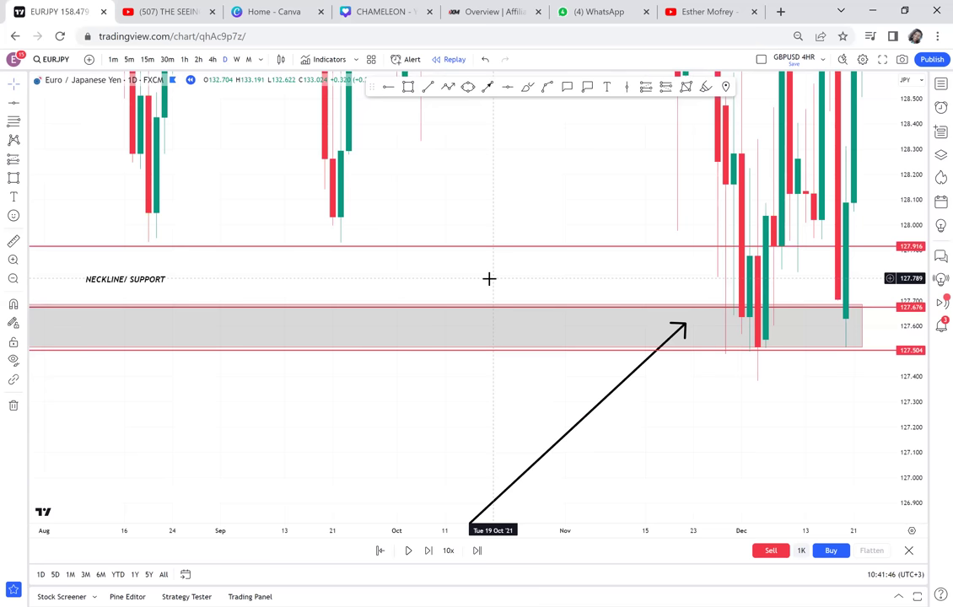
scroll(490, 278, "down", 1)
scroll(489, 278, "down", 1)
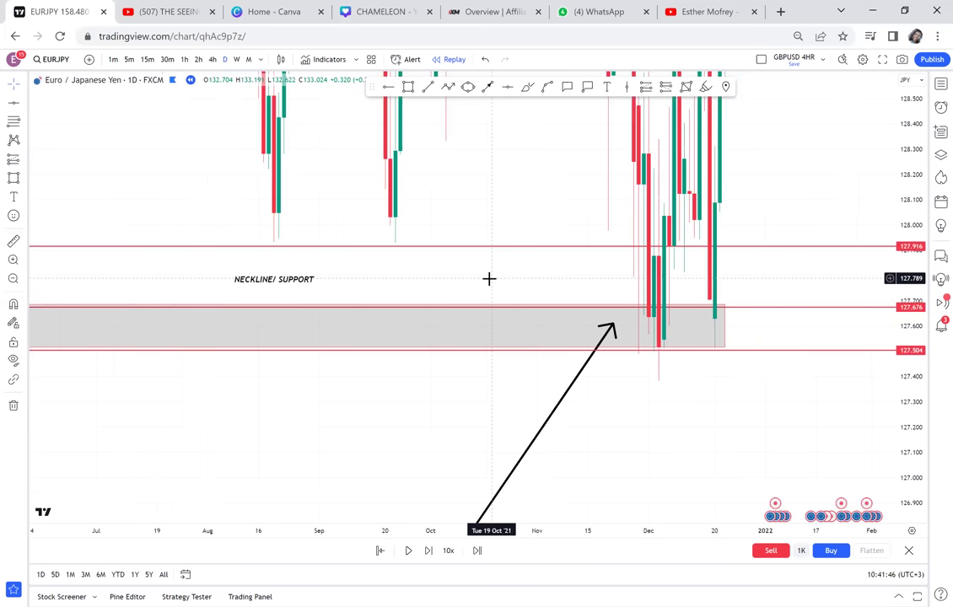
scroll(470, 259, "down", 1)
left_click_drag(593, 239, 773, 217)
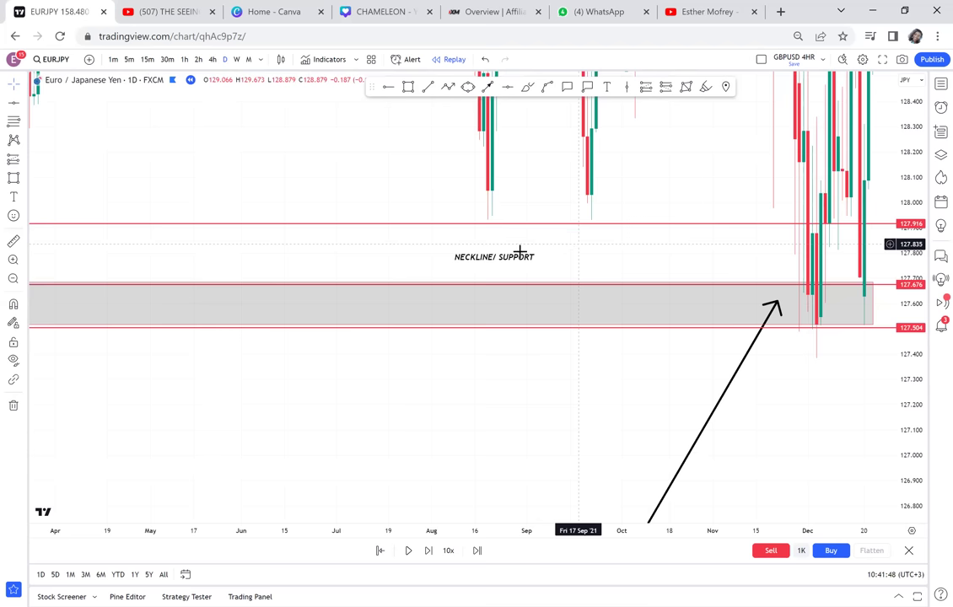
scroll(521, 253, "down", 1)
scroll(519, 252, "down", 1)
left_click_drag(521, 251, 632, 234)
scroll(461, 88, "right", 1)
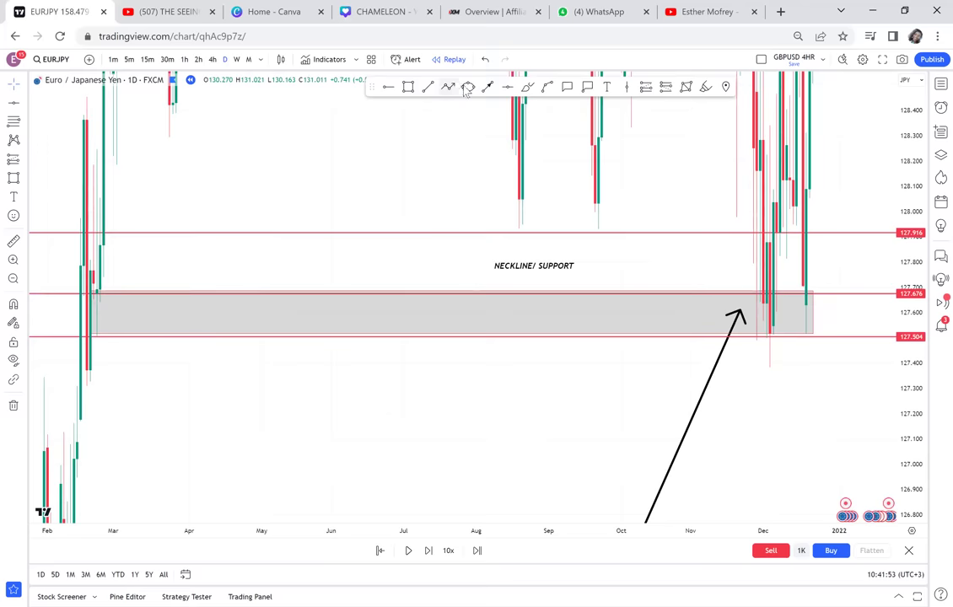
Draw an ellipse from 24 November to 9 December 2021, about 127.54 to 127.59, around the candles dipping into the grey zone.
left_click(467, 87)
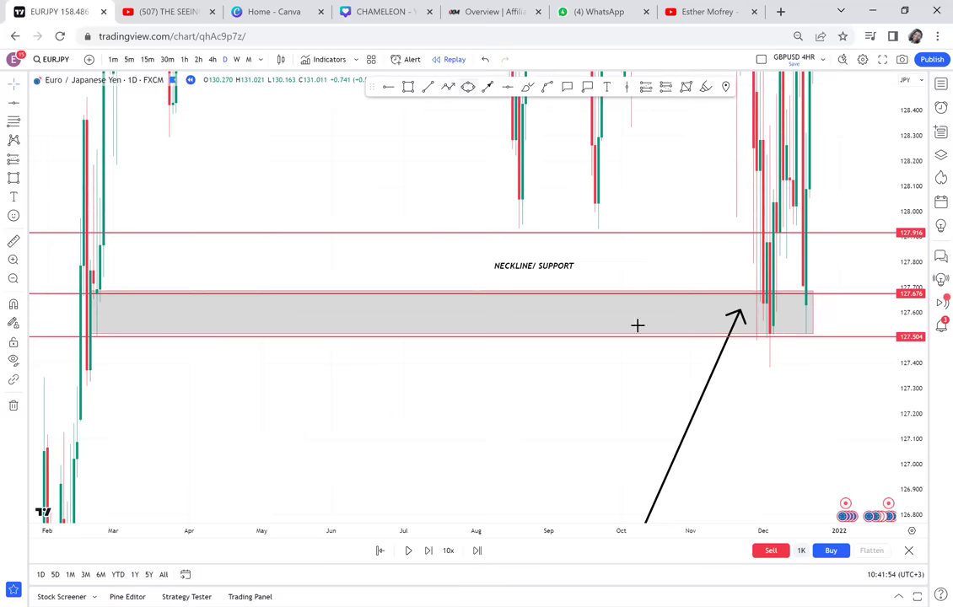
left_click(747, 327)
left_click(782, 316)
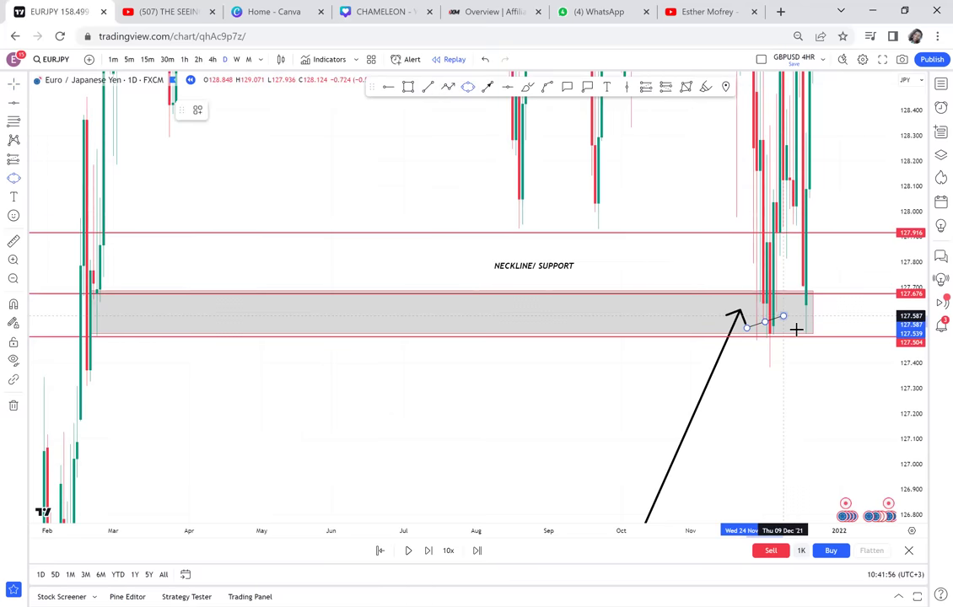
left_click(797, 330)
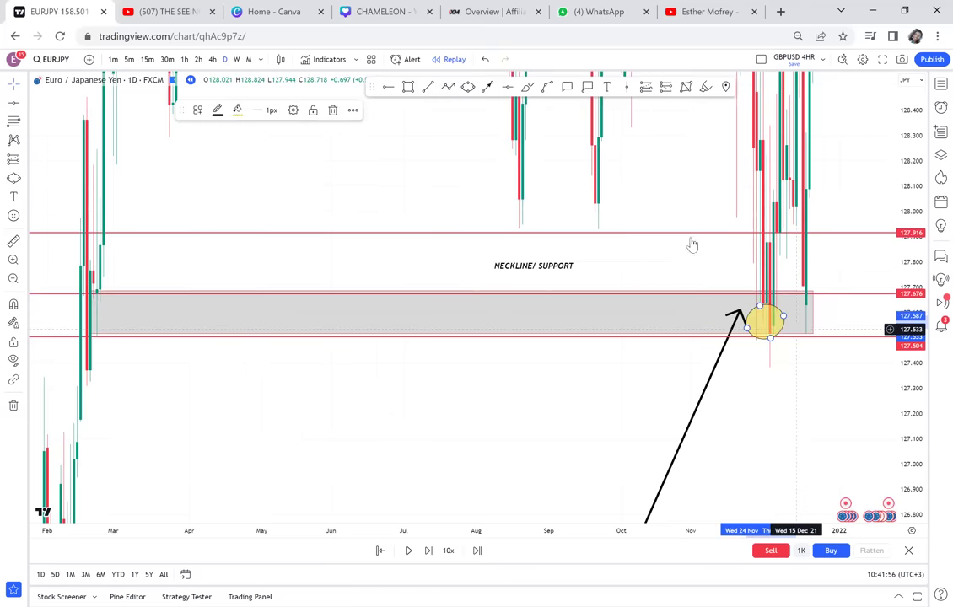
Draw an ellipse from 12 February to early March 2021, about 127.591 to 127.723, around the candles where the grey zone begins.
left_click(467, 91)
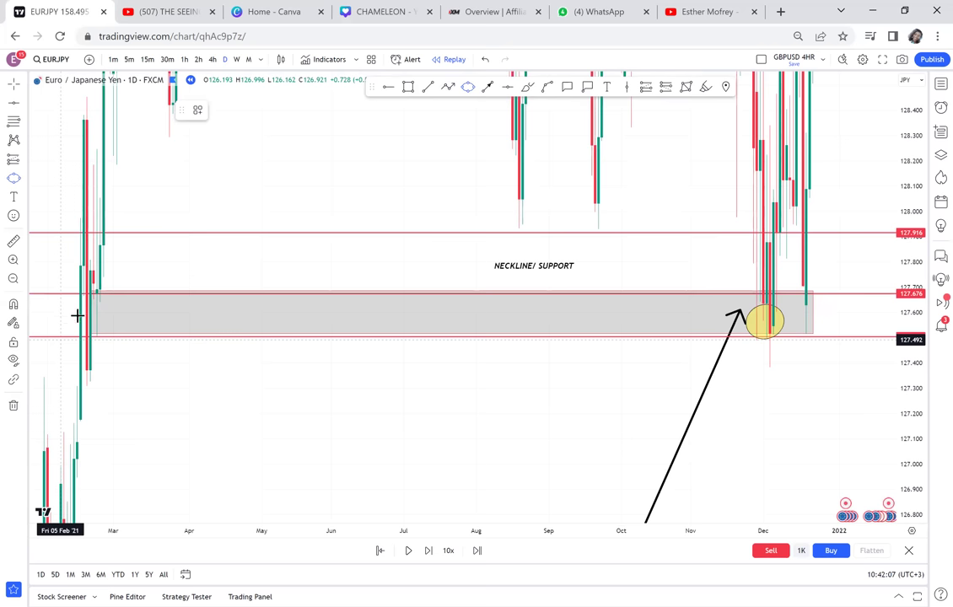
left_click(77, 315)
left_click(123, 281)
left_click(137, 308)
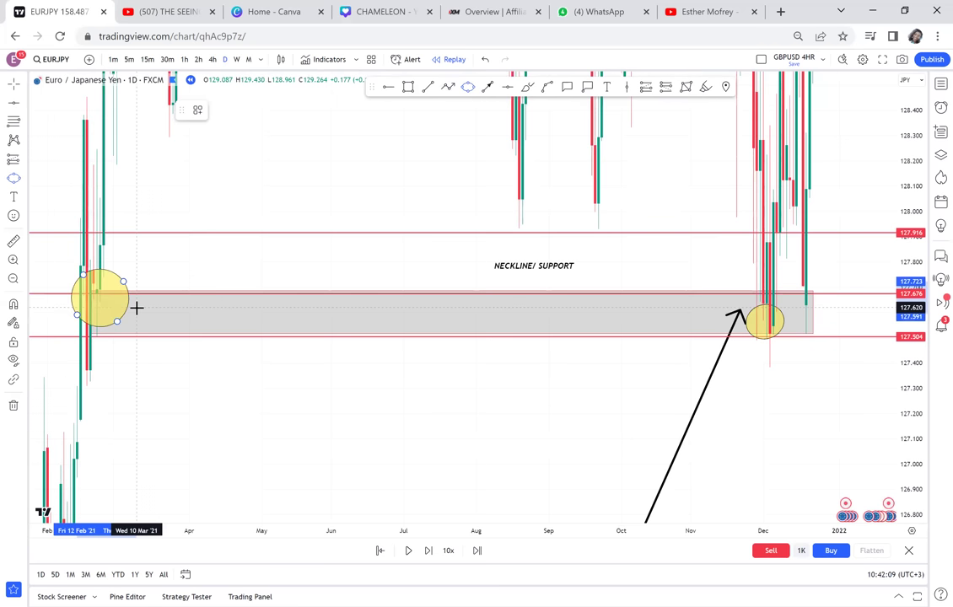
Delete the black arrow pointing at the December ellipse.
left_click_drag(322, 265, 309, 230)
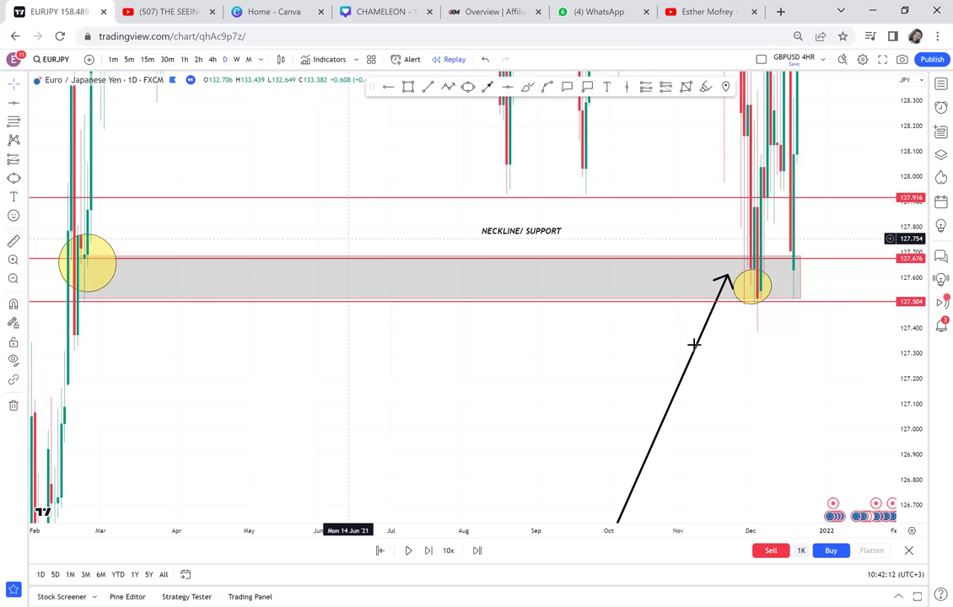
left_click(697, 355)
key("Delete")
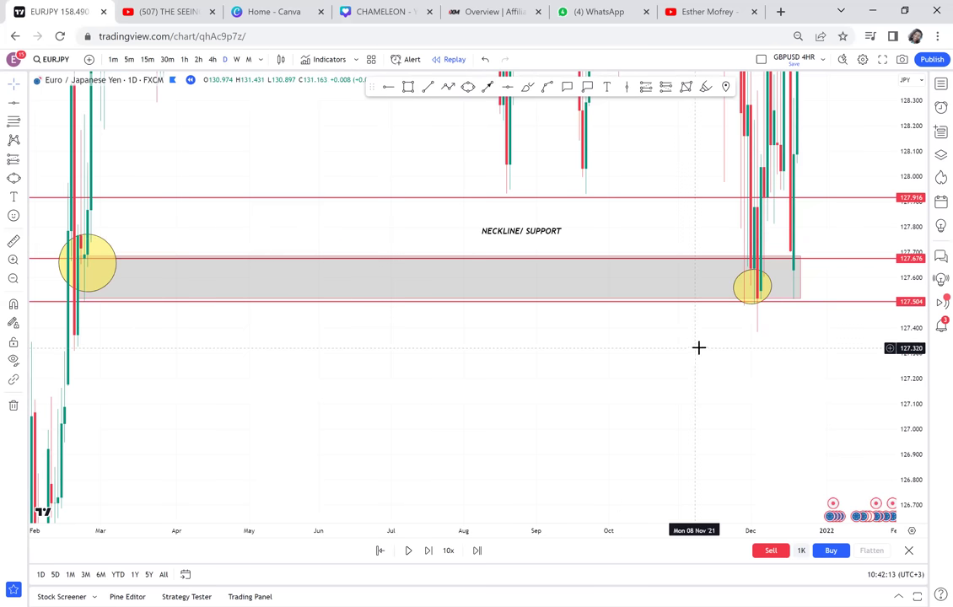
Examine the late November and December 2021 candles around the yellow ellipse, checking how their bodies and wicks close against the grey zone.
left_click_drag(798, 367, 753, 391)
scroll(754, 390, "up", 2)
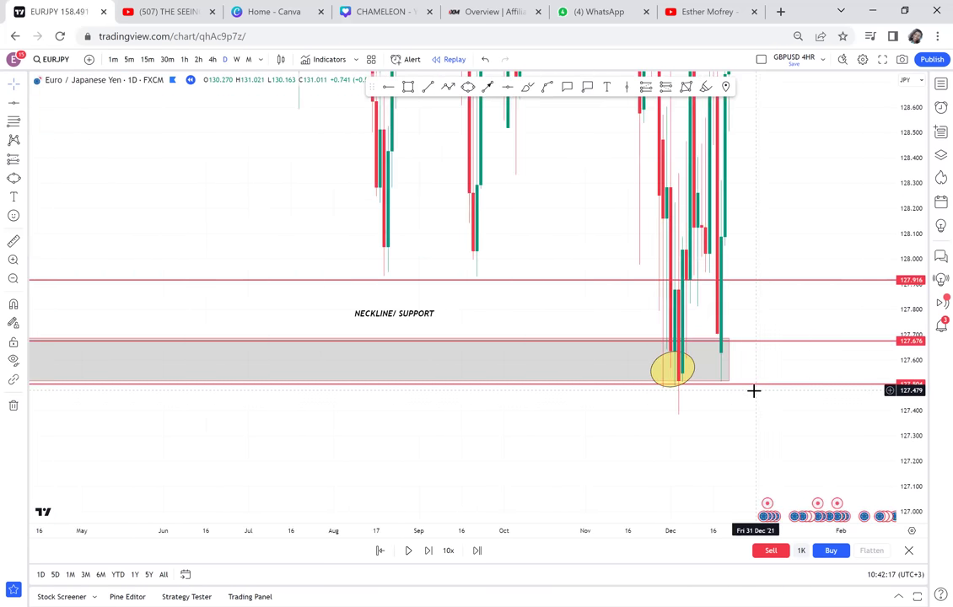
scroll(753, 390, "up", 1)
scroll(753, 389, "up", 2)
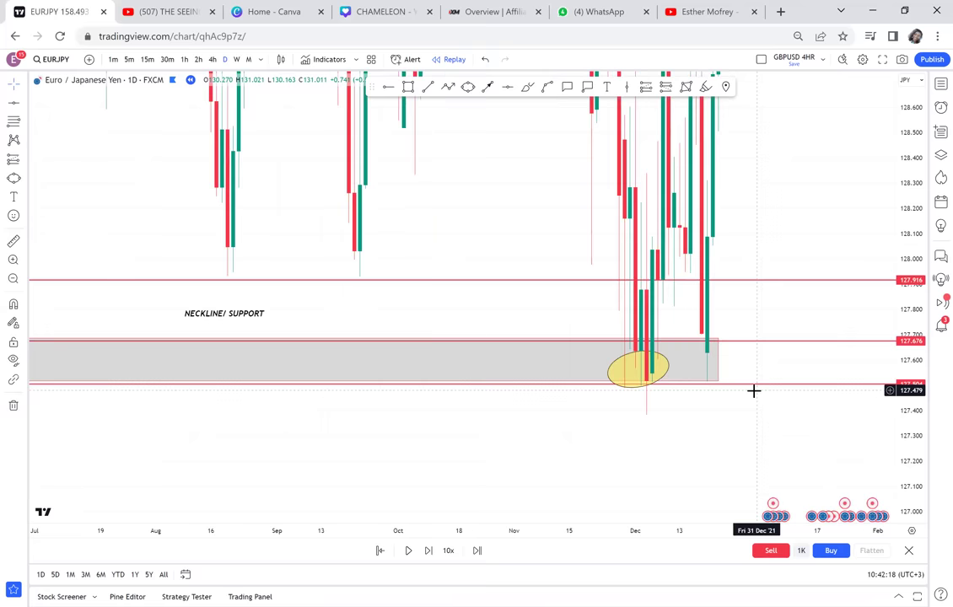
scroll(753, 390, "up", 1)
scroll(753, 389, "up", 1)
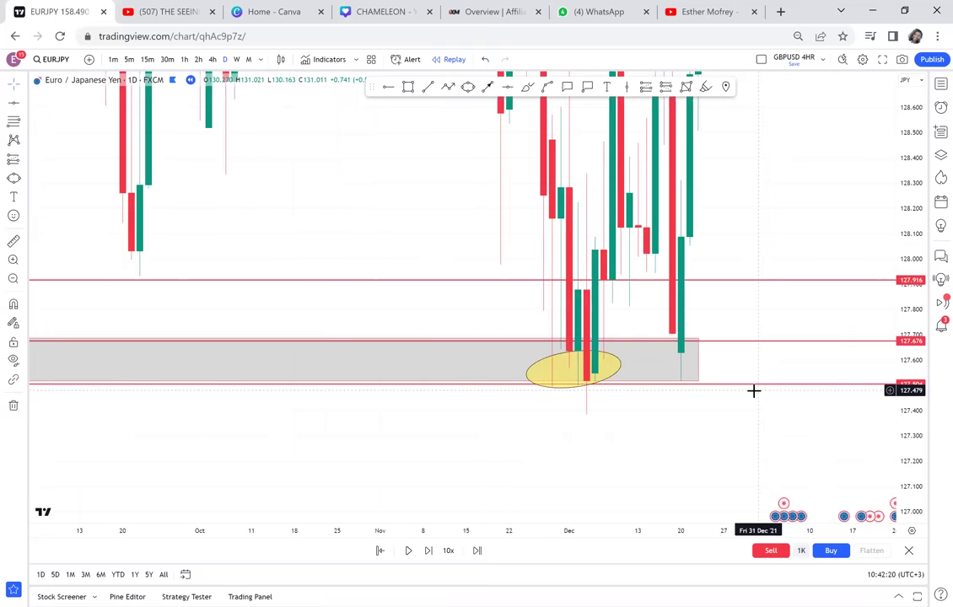
scroll(753, 390, "up", 1)
scroll(754, 390, "up", 2)
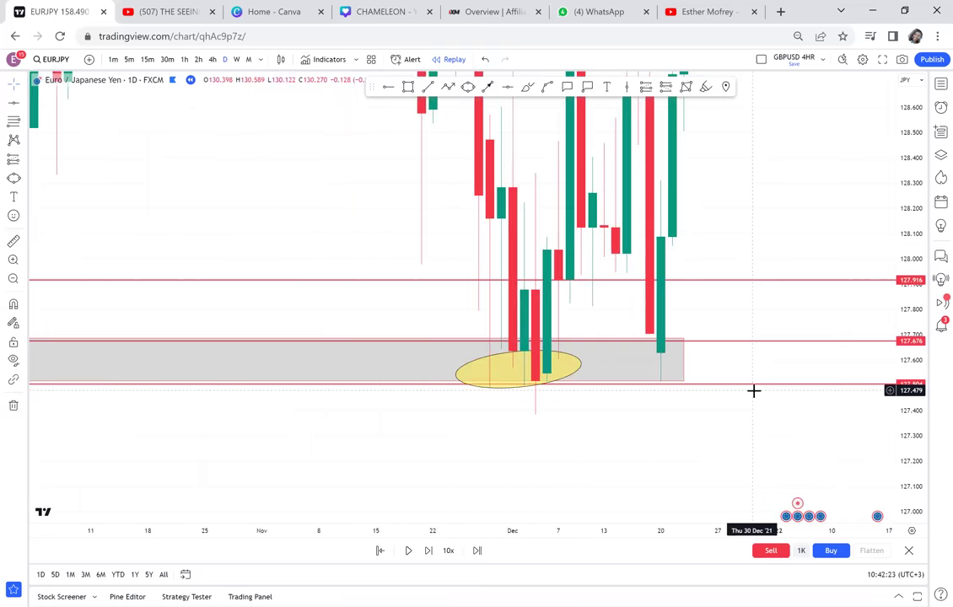
right_click(756, 397)
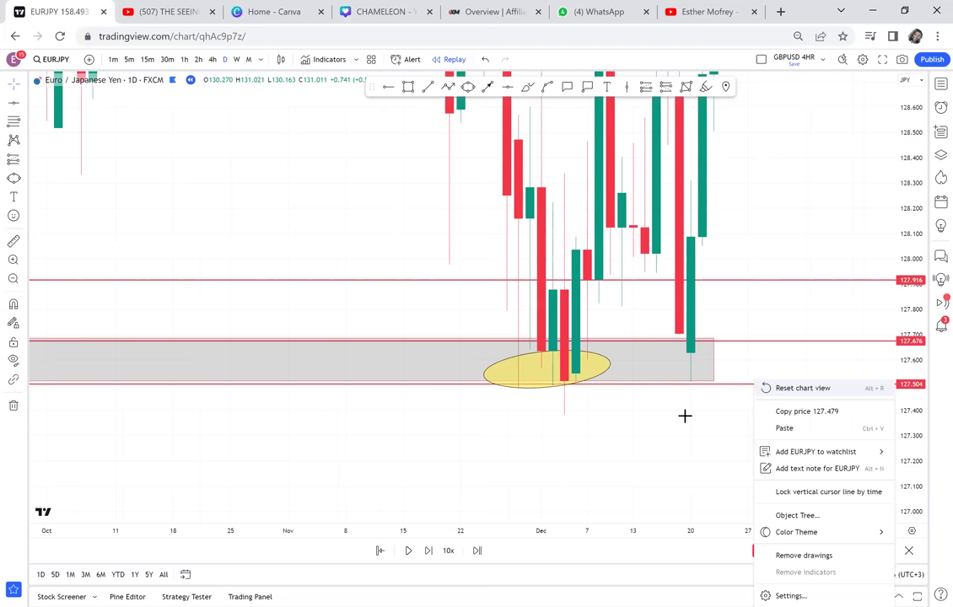
left_click(756, 397)
left_click_drag(464, 235, 517, 235)
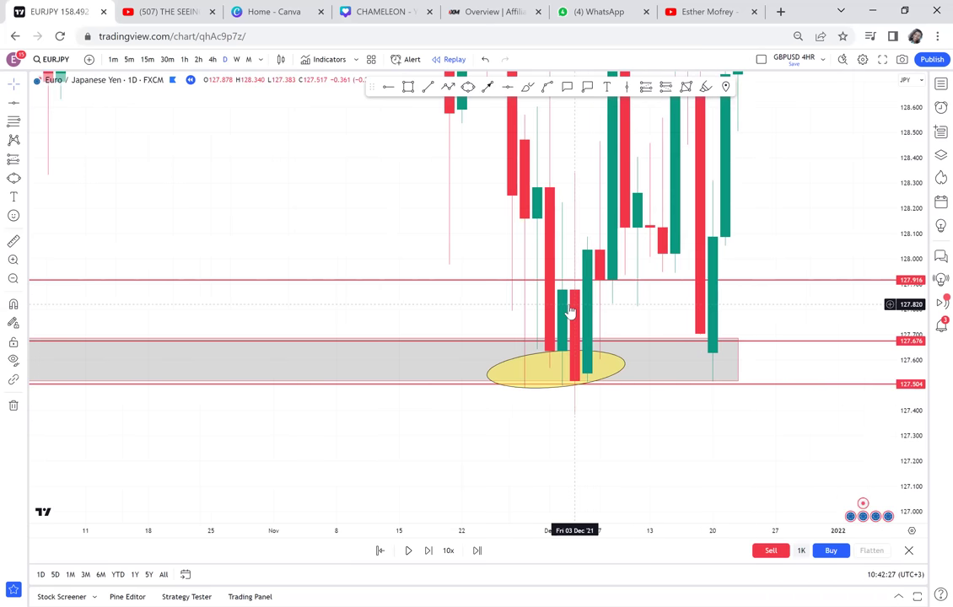
scroll(570, 311, "up", 2)
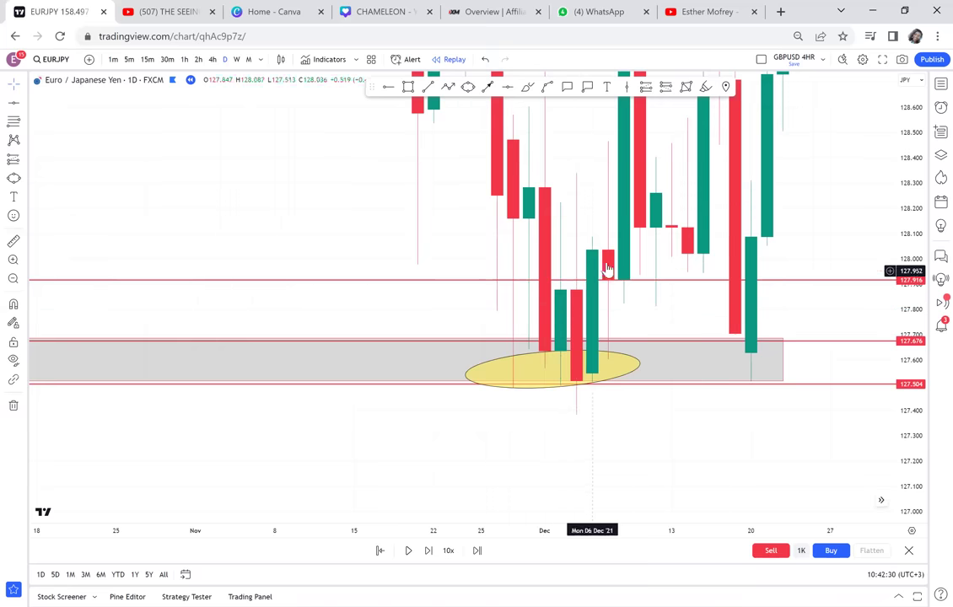
left_click_drag(597, 257, 573, 343)
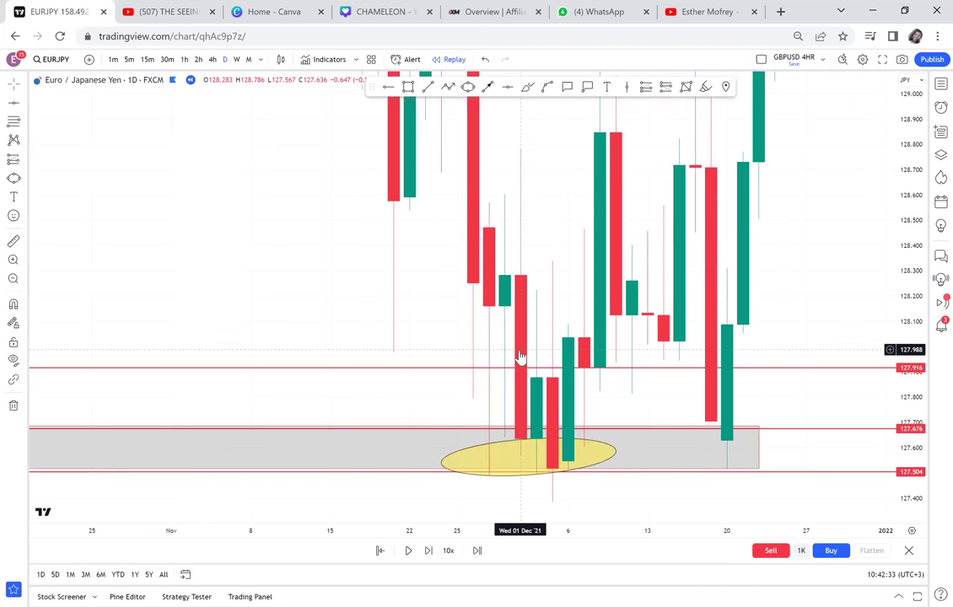
scroll(575, 373, "down", 1)
scroll(577, 374, "down", 2)
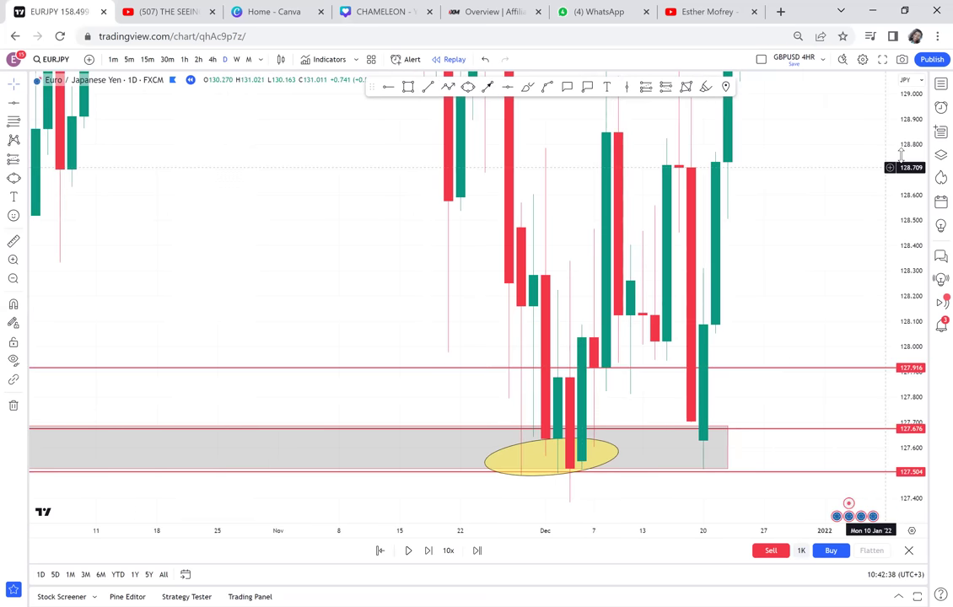
Draw a horizontal ray at 128.784 starting from the 26 November 2021 candle.
left_click_drag(910, 164, 888, 334)
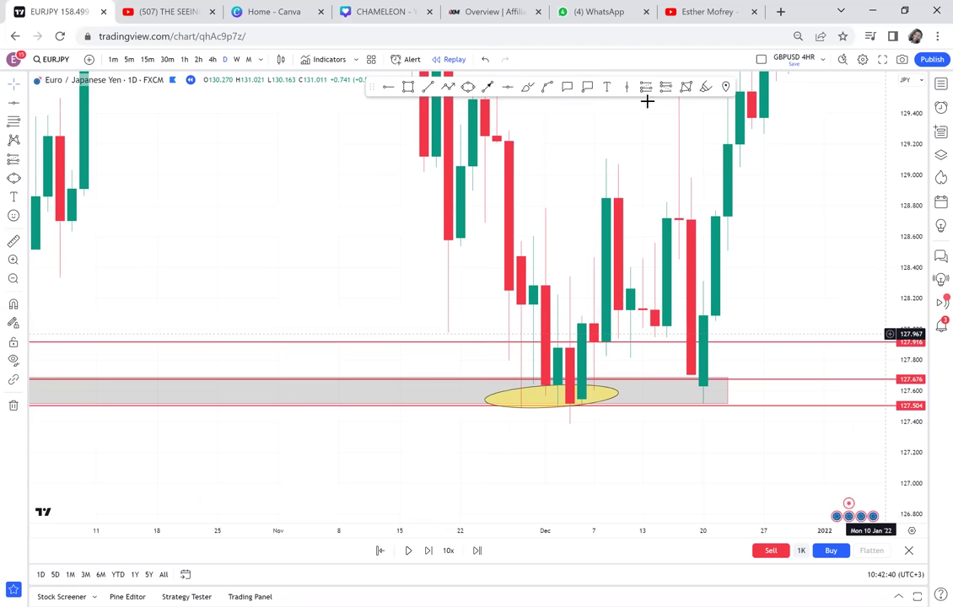
left_click(388, 88)
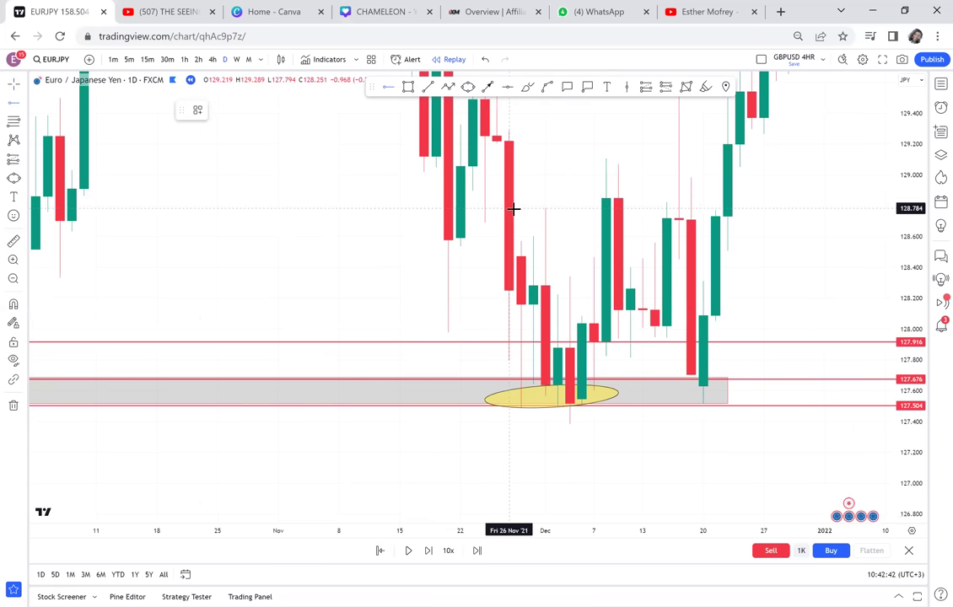
left_click(509, 209)
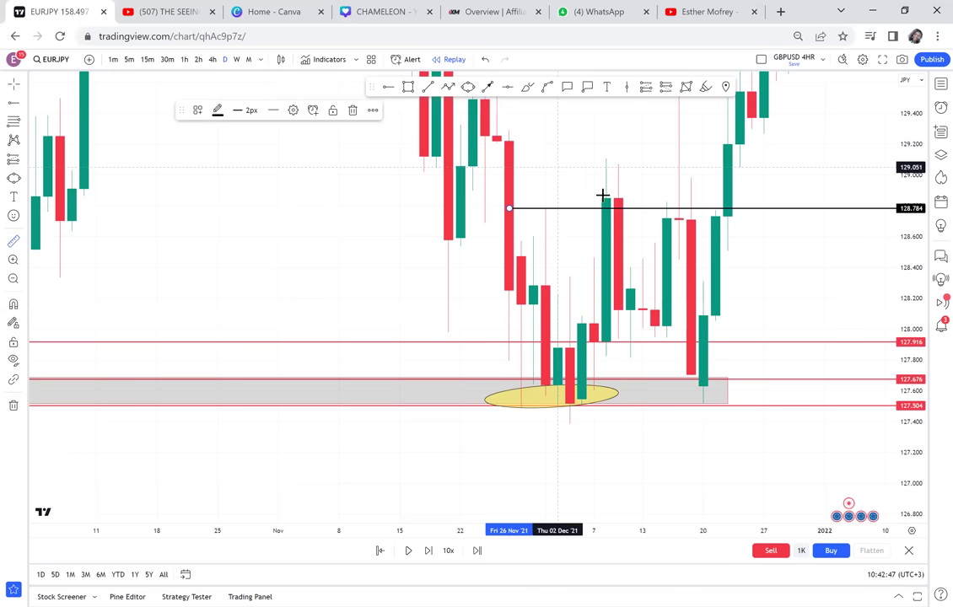
Measure the drop from about 128.861 on 8 December to 127.534 on 23 December 2021, and inspect the candles around the black ray.
left_click_drag(606, 197, 739, 401)
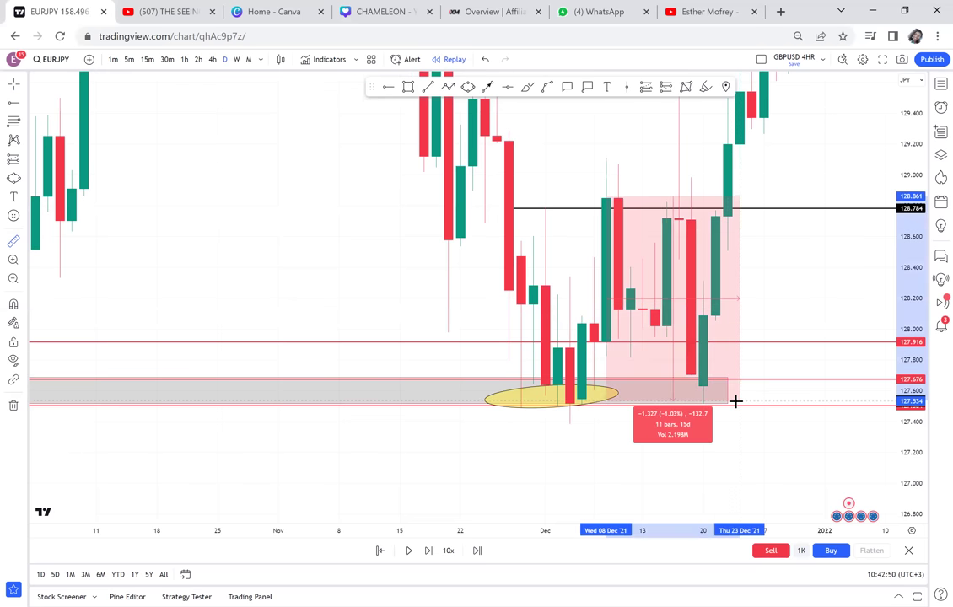
left_click(788, 293)
scroll(787, 293, "down", 1)
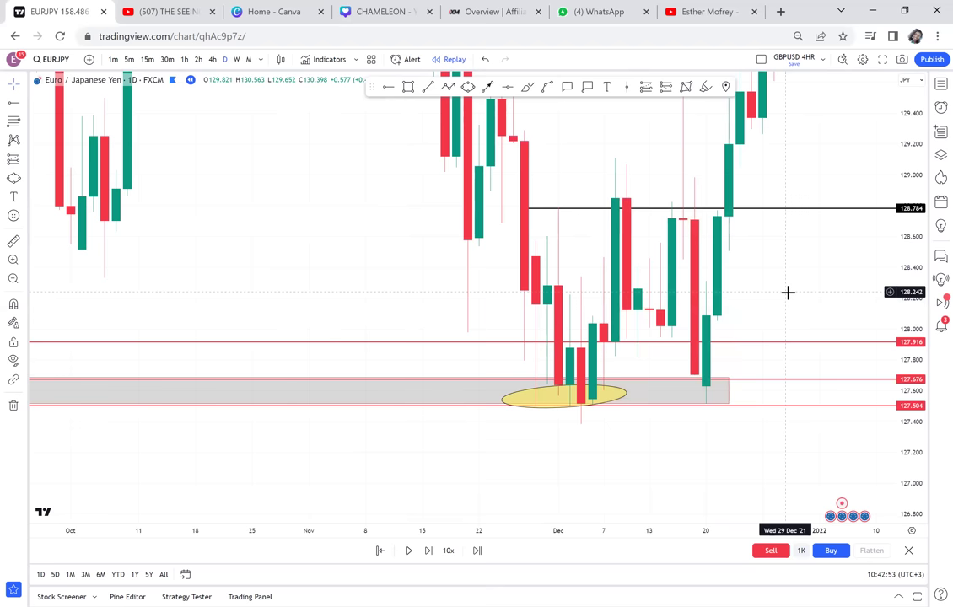
scroll(788, 291, "down", 1)
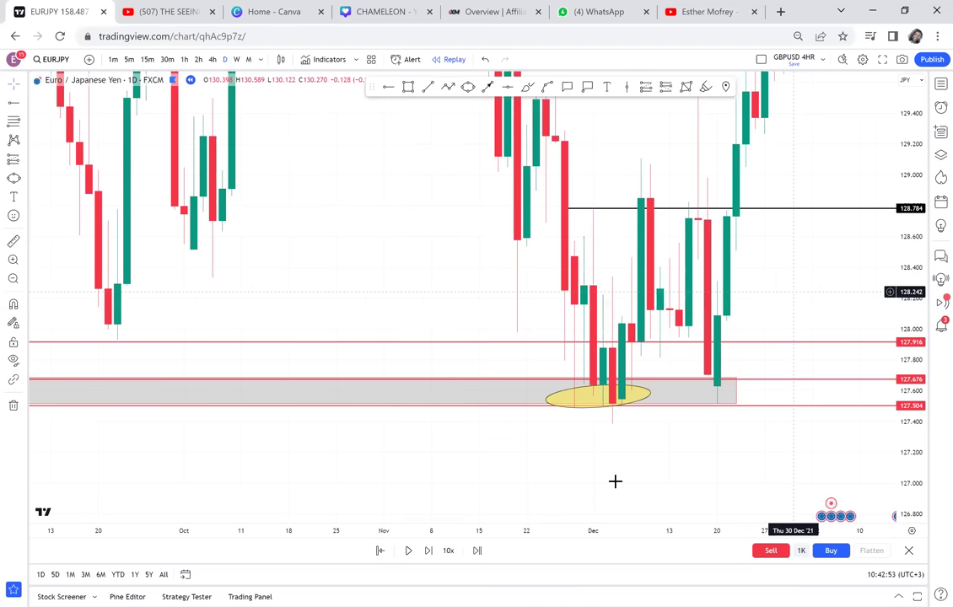
scroll(620, 228, "down", 1)
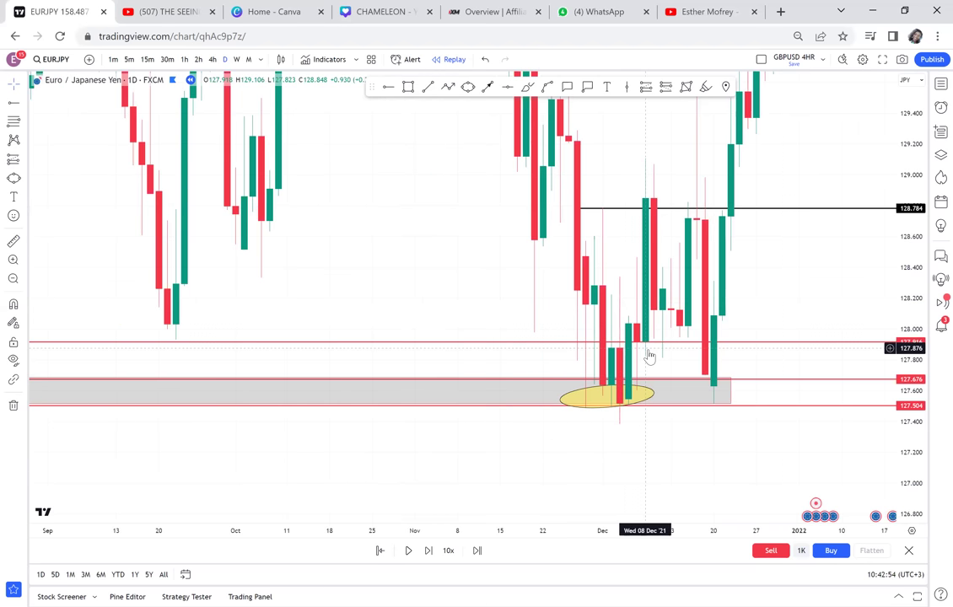
scroll(657, 221, "up", 1)
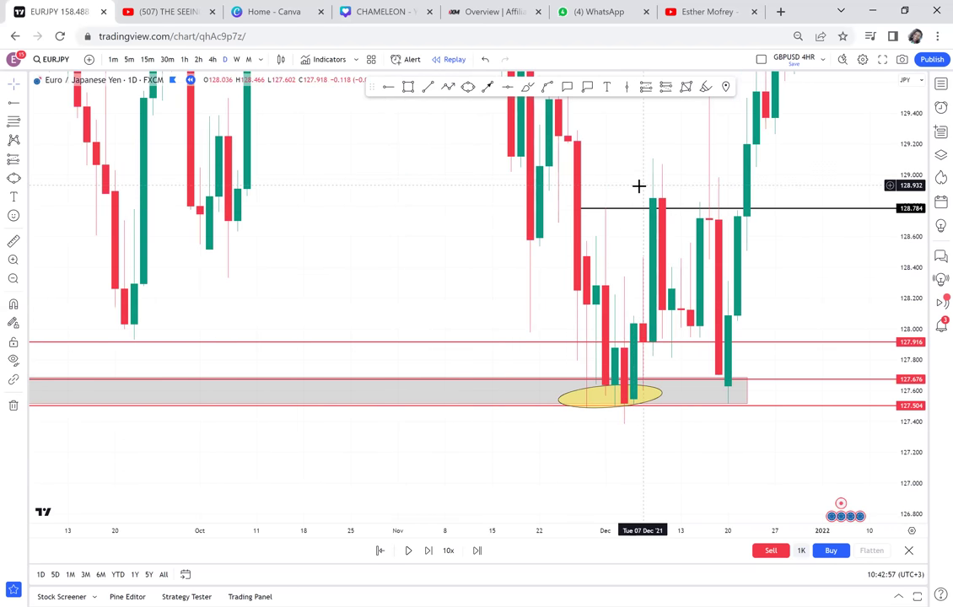
left_click_drag(587, 361, 449, 376)
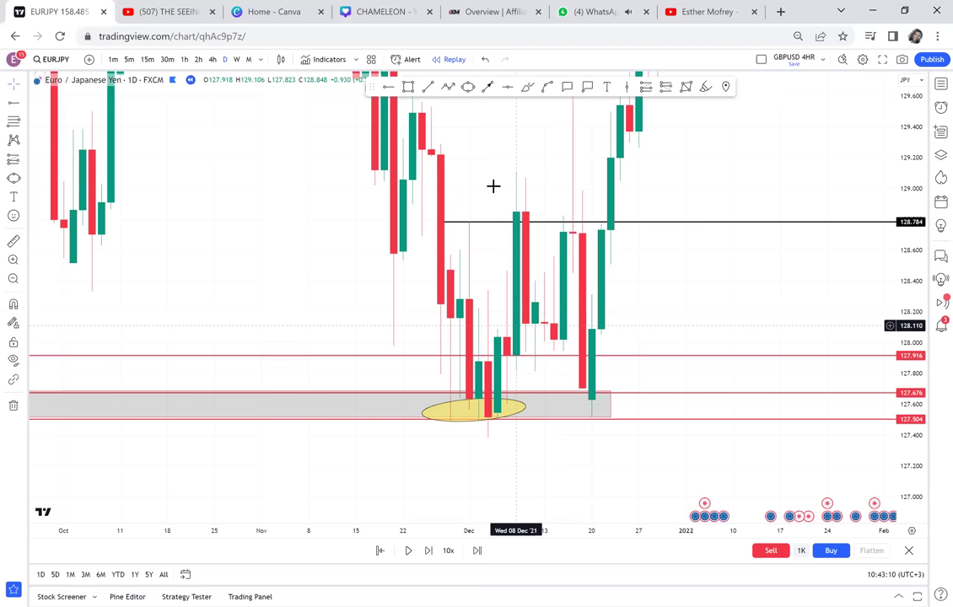
Examine the December rebound from the grey support zone in the context of the whole double top and neckline structure.
left_click_drag(913, 131, 876, 310)
scroll(758, 234, "down", 1)
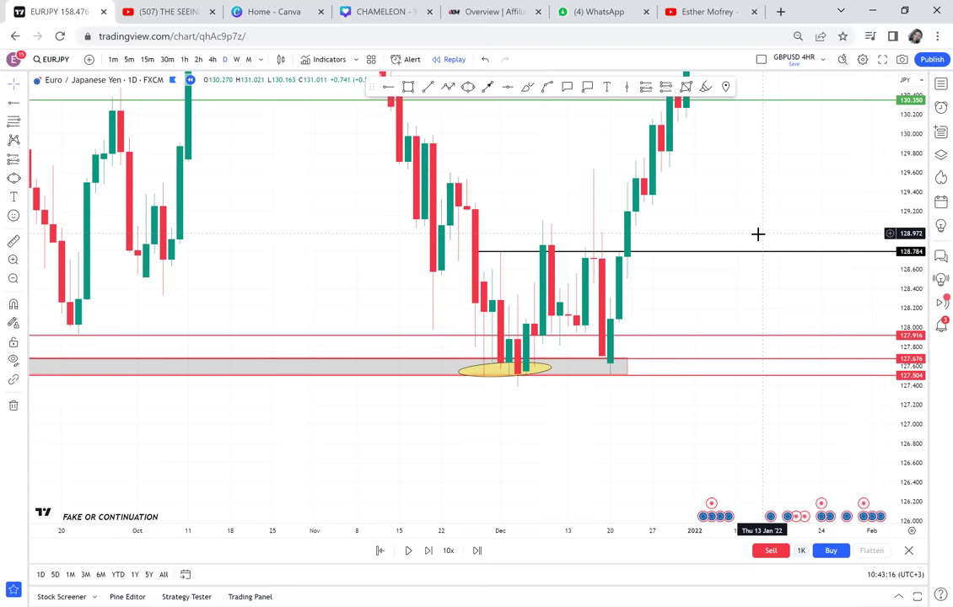
scroll(758, 233, "down", 1)
scroll(758, 234, "down", 1)
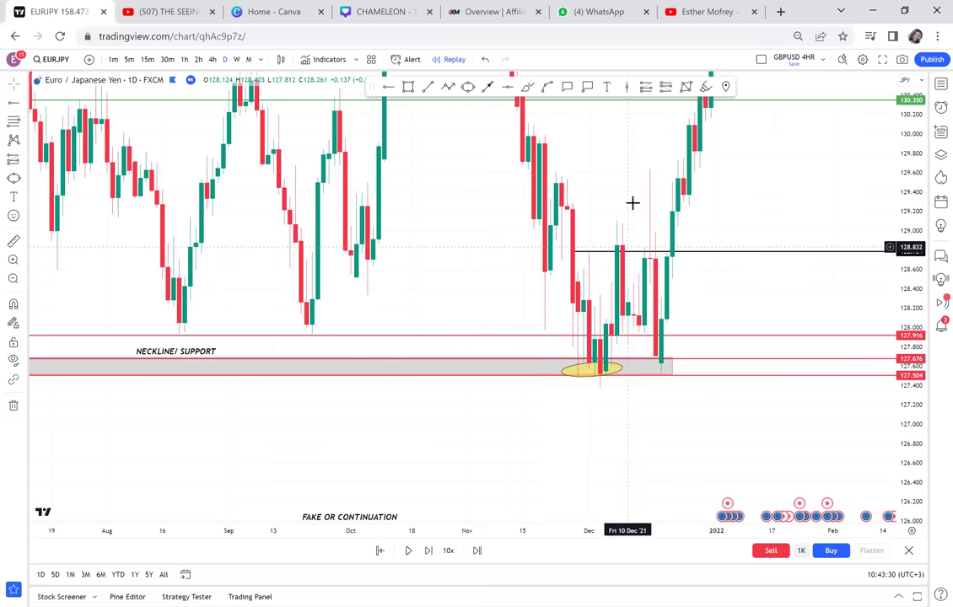
scroll(633, 204, "down", 2)
left_click_drag(657, 204, 775, 273)
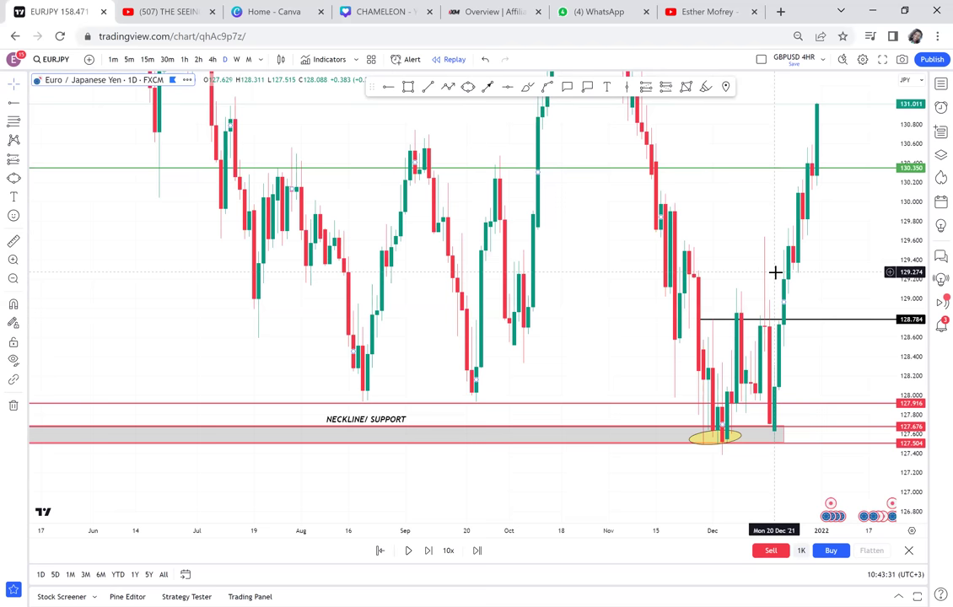
scroll(774, 272, "down", 1)
scroll(774, 272, "down", 1)
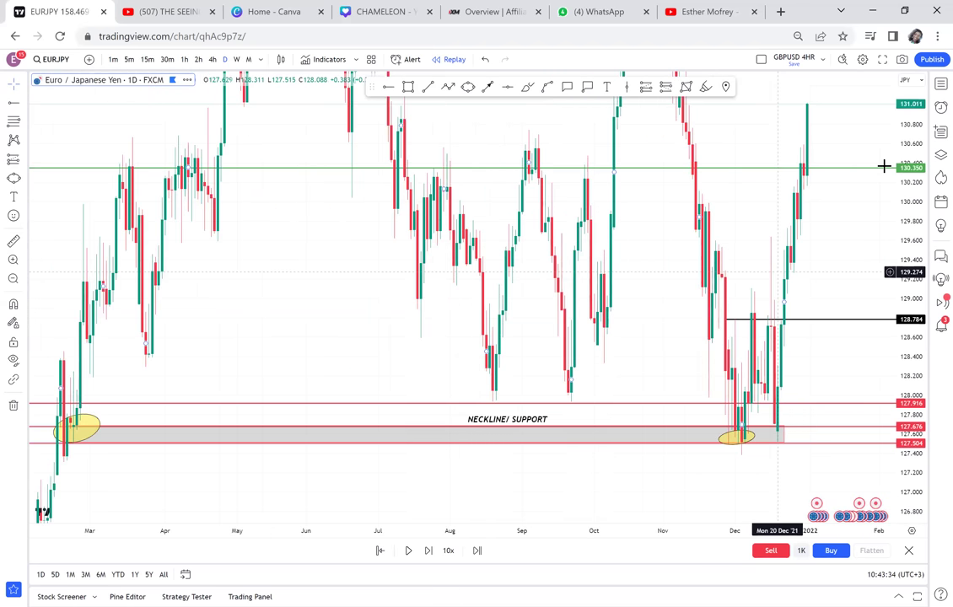
left_click_drag(907, 134, 885, 295)
left_click_drag(788, 155, 792, 244)
scroll(857, 232, "down", 1)
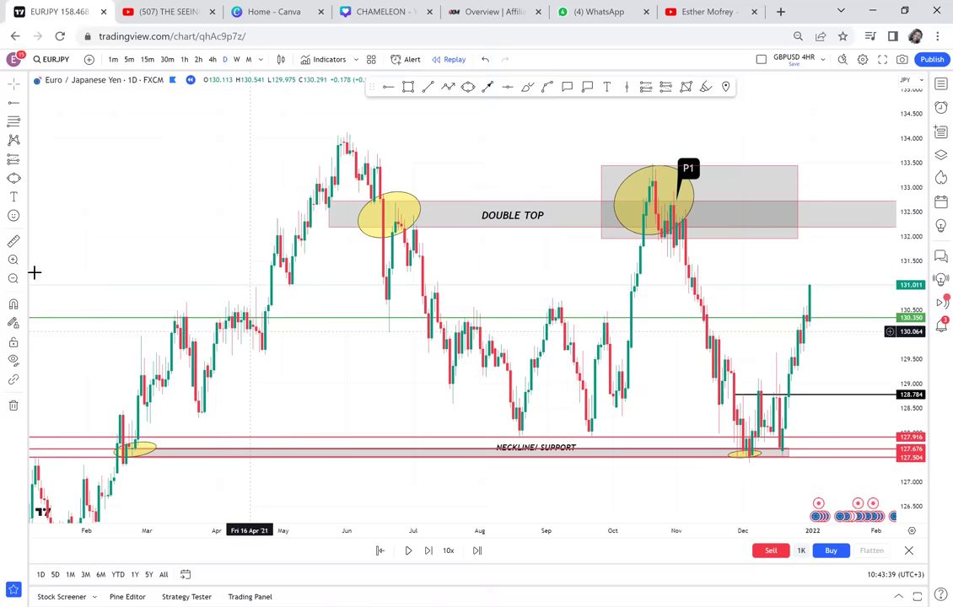
Measure the full price range from about 127.458 on 16 February 2021 up to 134.128 on 29 December 2021.
left_click(14, 241)
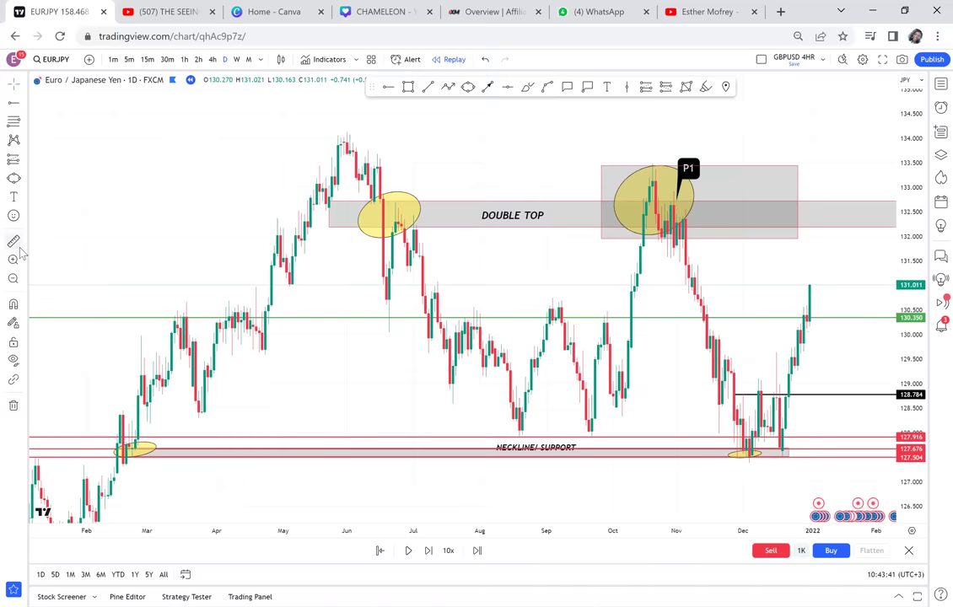
left_click(120, 460)
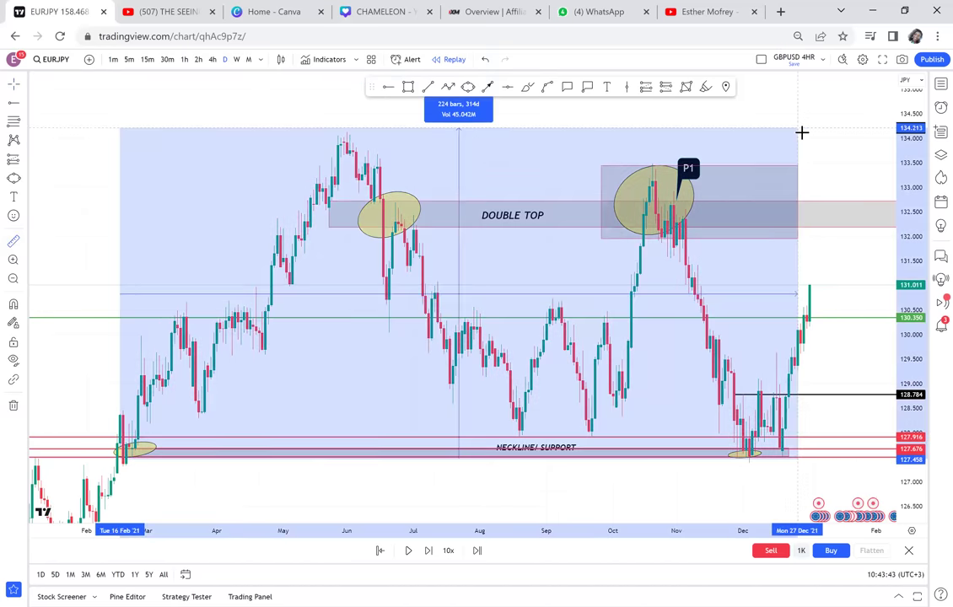
left_click(803, 133)
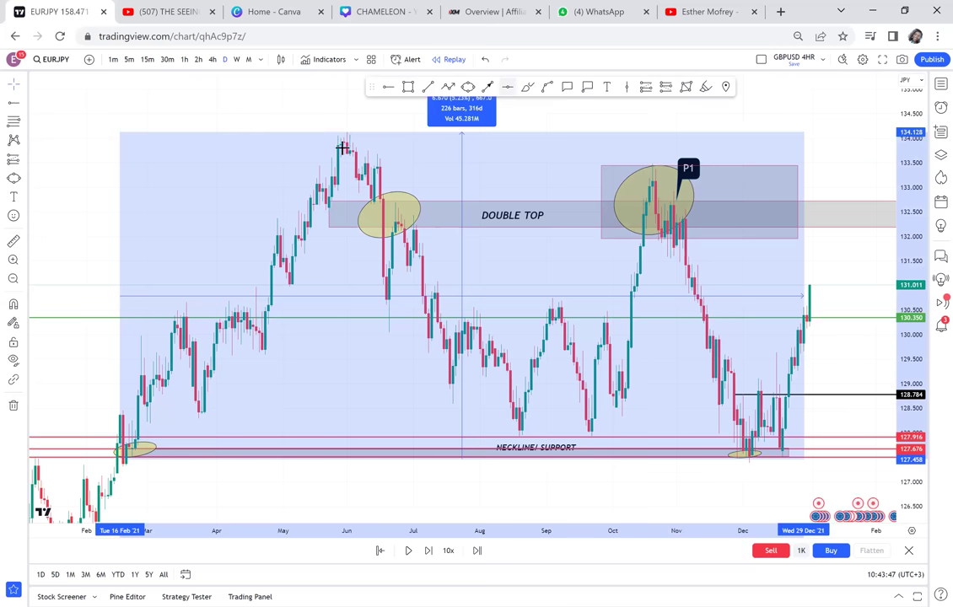
Draw a red horizontal line at 134.128 along the chart's highest peak around the start of June 2021.
left_click(311, 132)
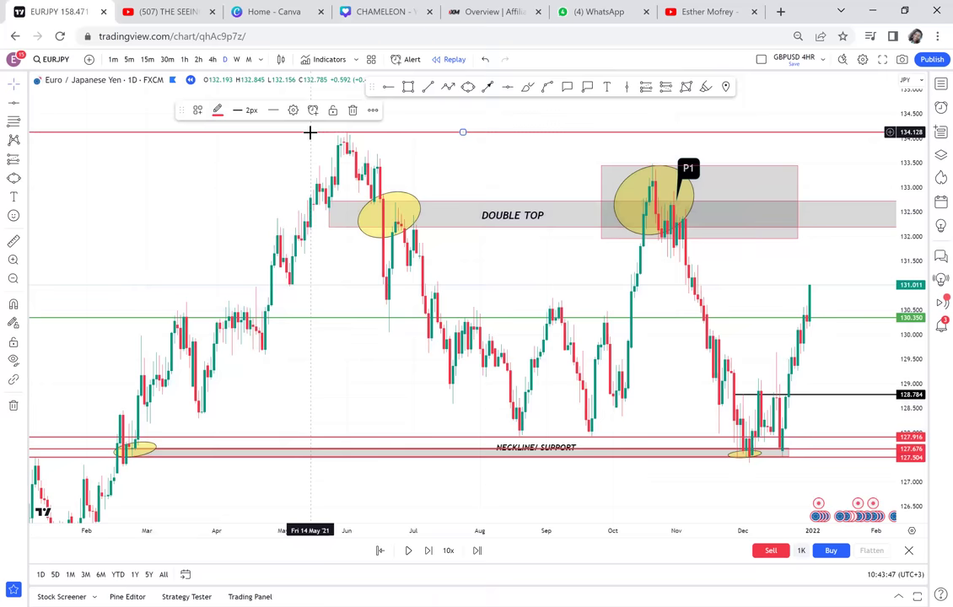
left_click(217, 112)
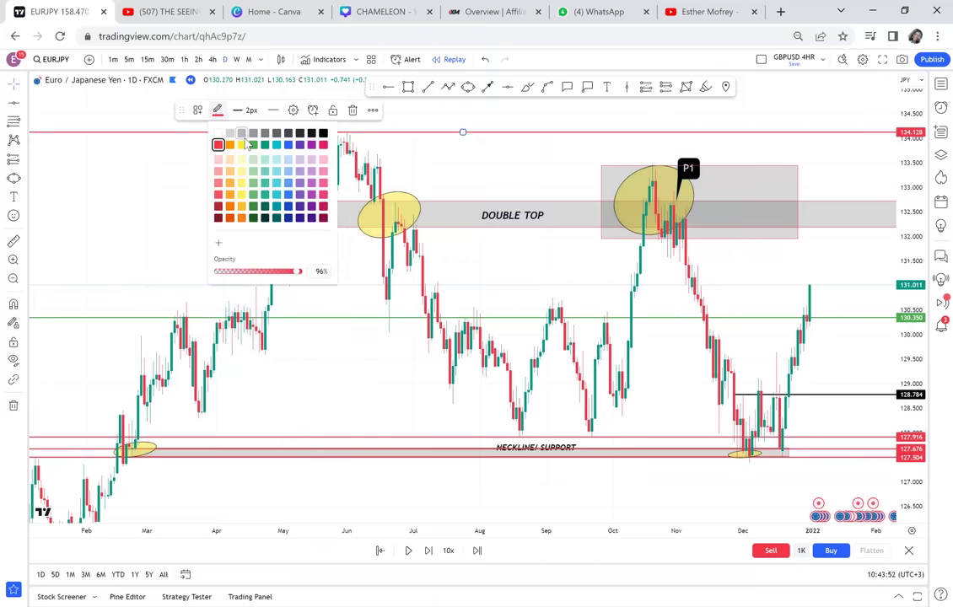
left_click(176, 211)
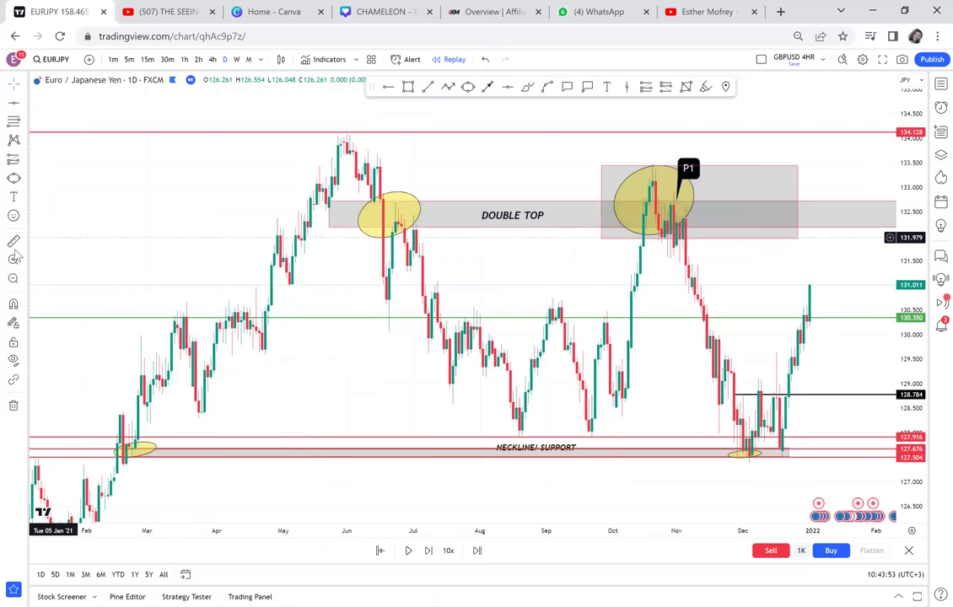
Measure the range again from about 127.447 to 134.106, and place a horizontal line at its midpoint at 130.723.
key("shift")
left_click(103, 461)
left_click_drag(803, 129, 843, 134)
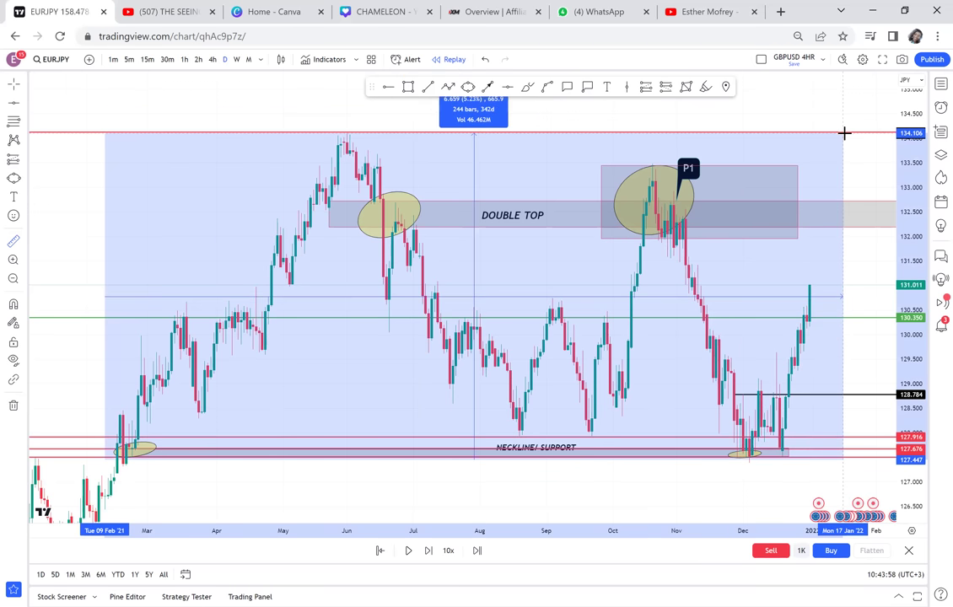
left_click(786, 299)
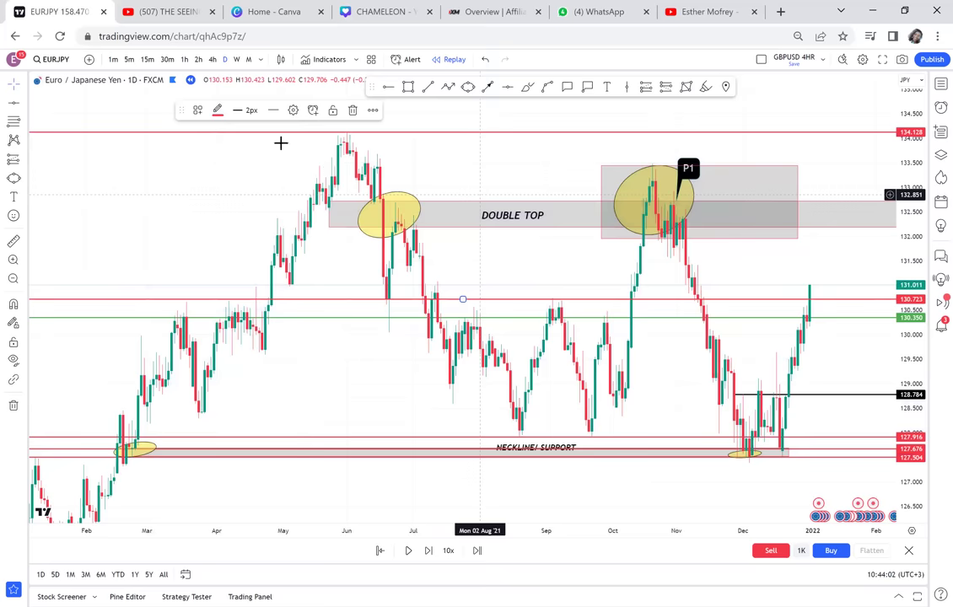
Change the colour of the horizontal line at 130.723 to green.
left_click(216, 110)
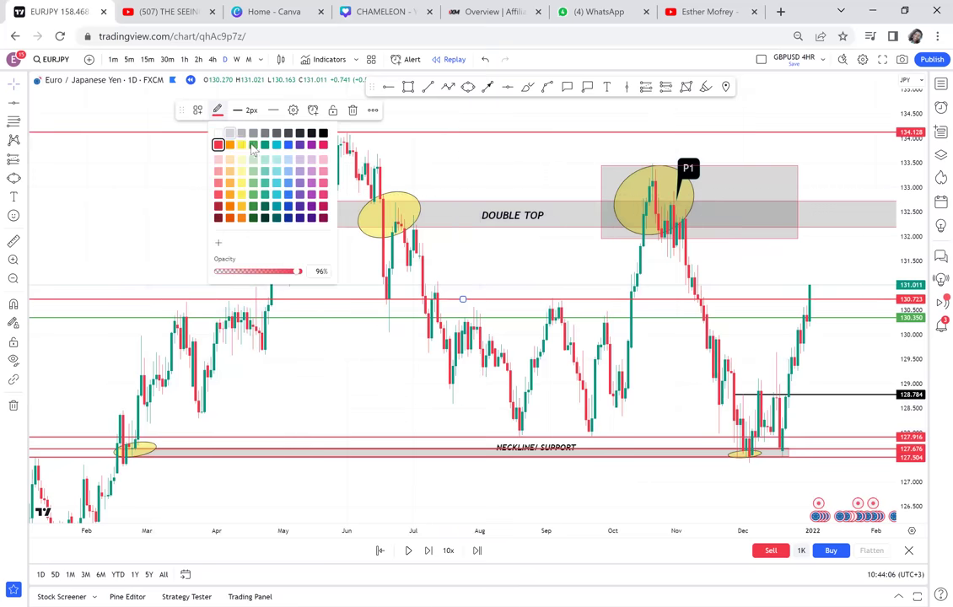
left_click(253, 145)
left_click(361, 325)
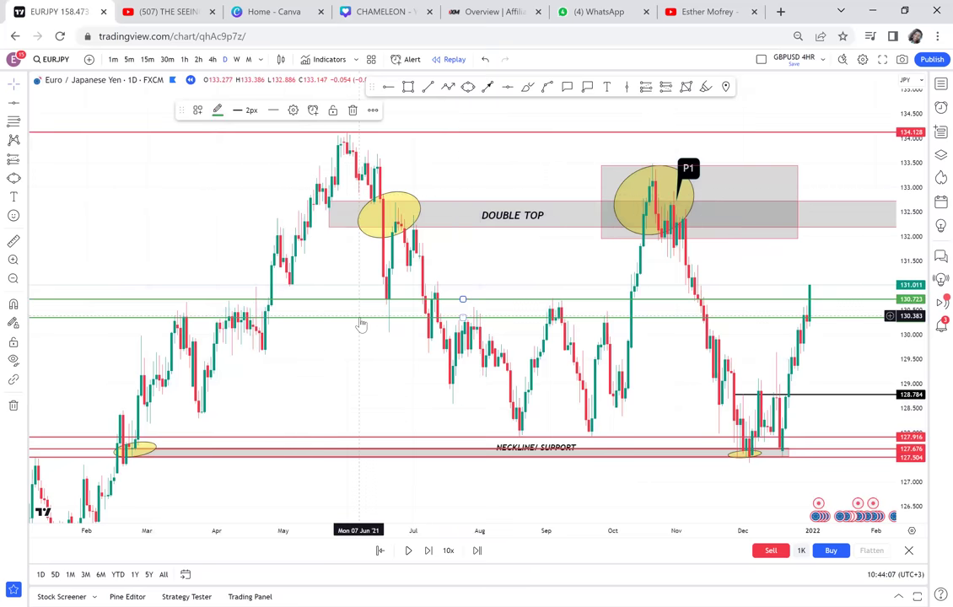
Delete the selected lower green horizontal line and change the P1 callout's text to P1/W.
key("Delete")
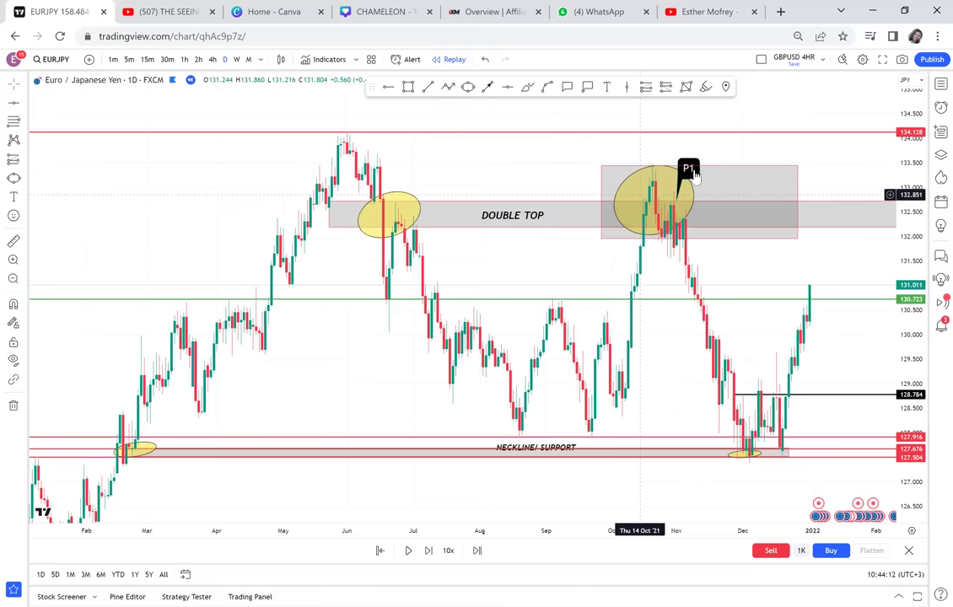
double_click(690, 171)
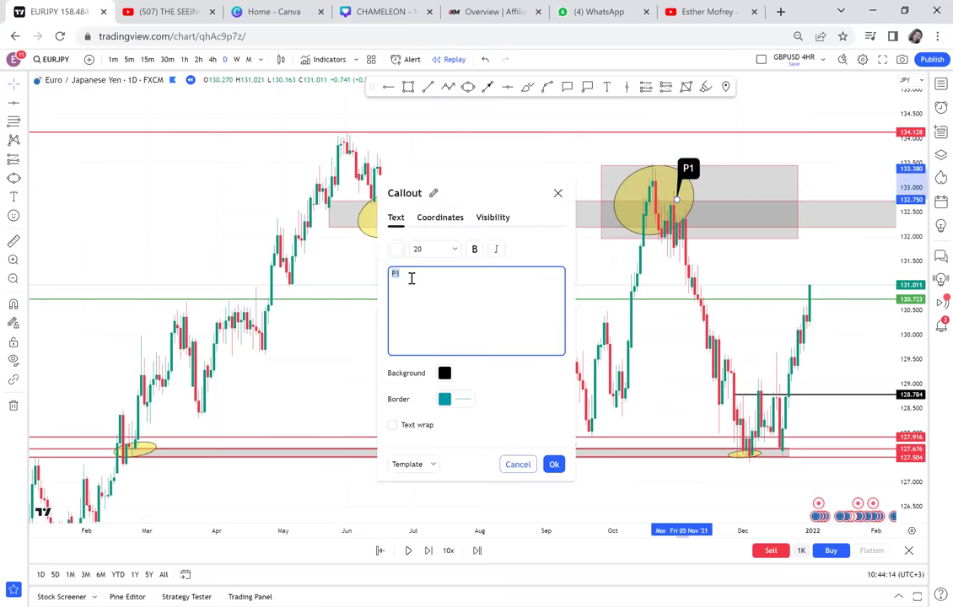
type("/W")
left_click(284, 364)
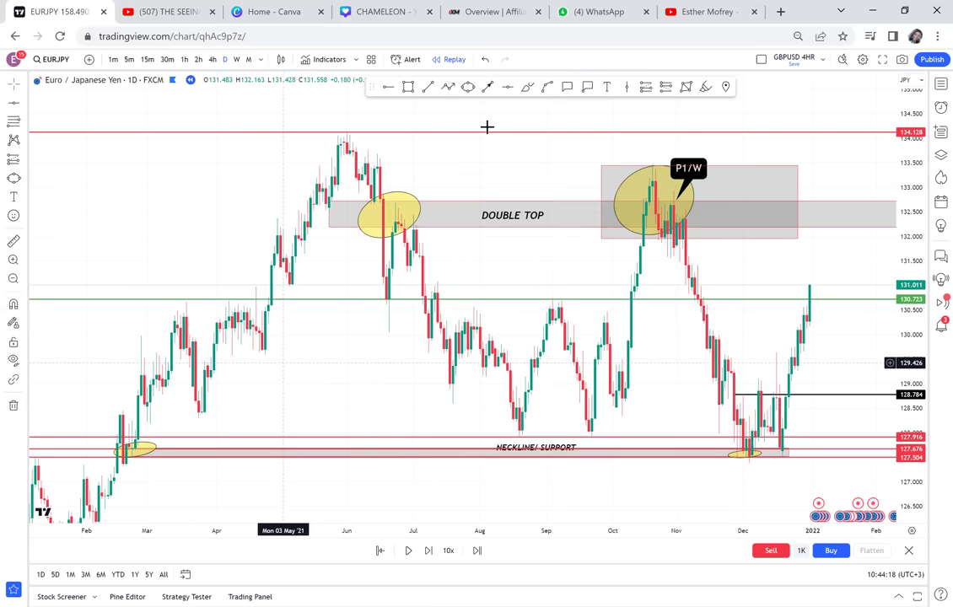
Add a callout labelled P2D below the chart, pointing at the neckline/support zone.
left_click(567, 87)
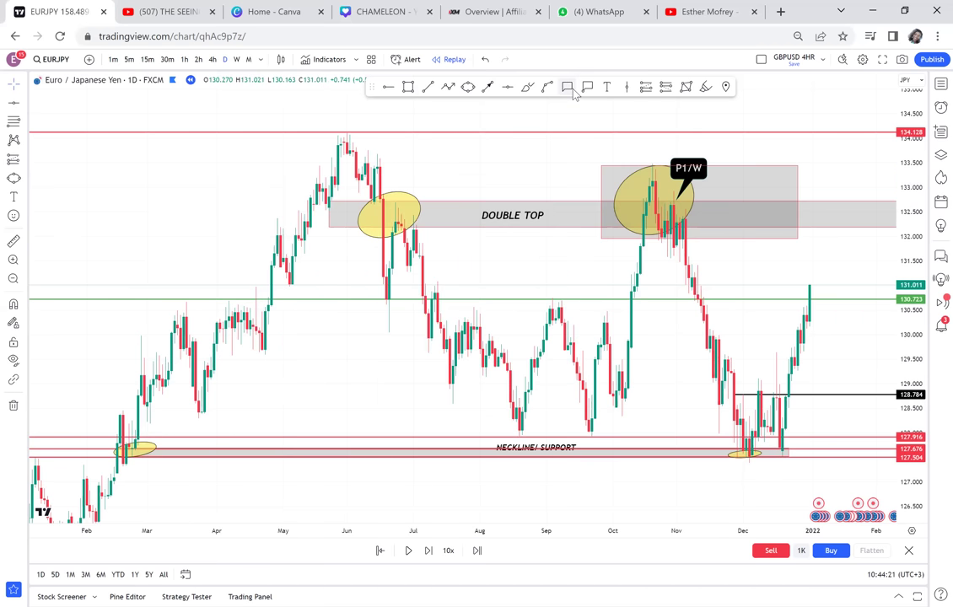
left_click(503, 455)
left_click(529, 501)
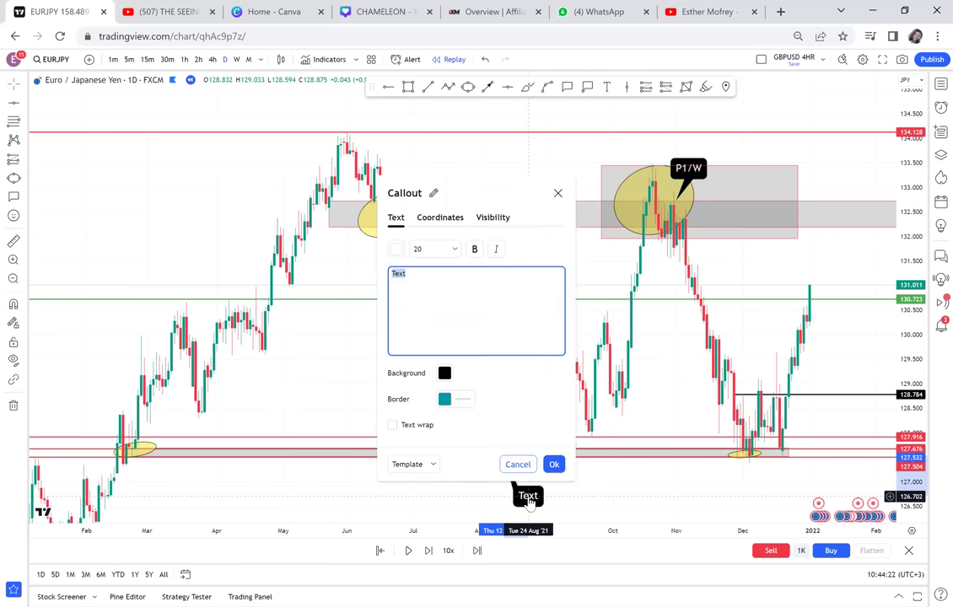
type("P2")
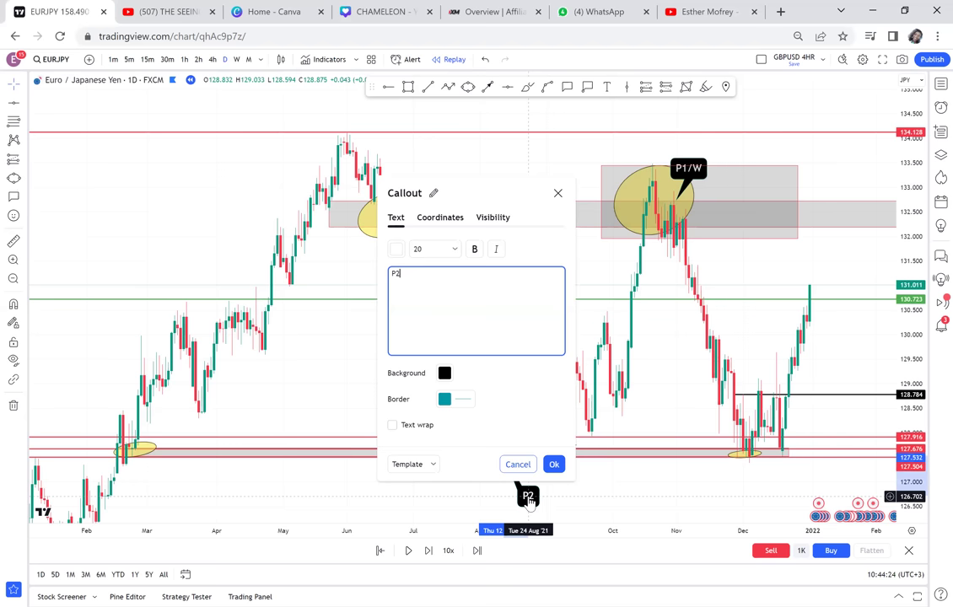
type("D")
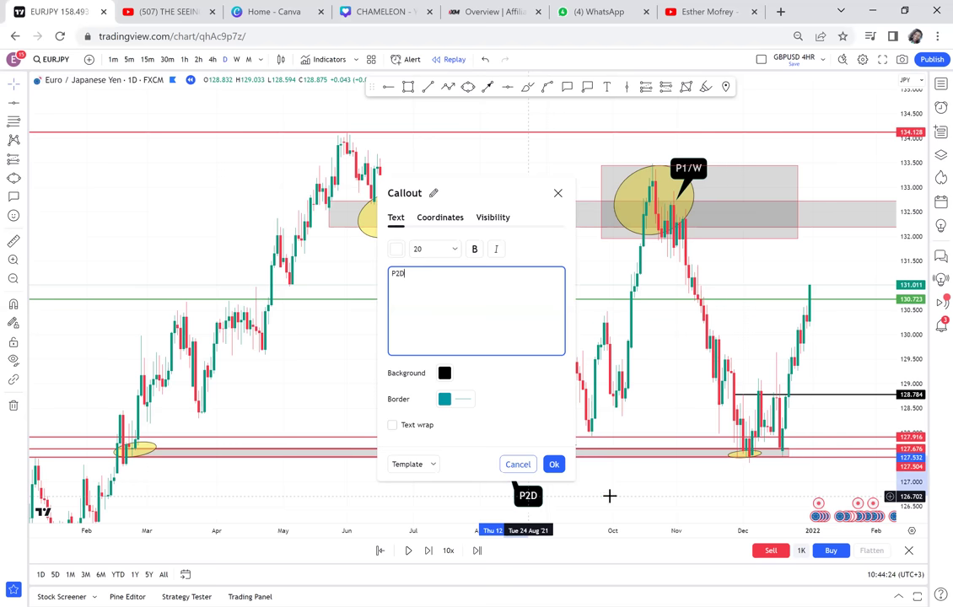
left_click(638, 500)
Place a long position at the last candle with entry 131.000, extend its target to about 134.096, and delete it.
left_click_drag(629, 499, 523, 477)
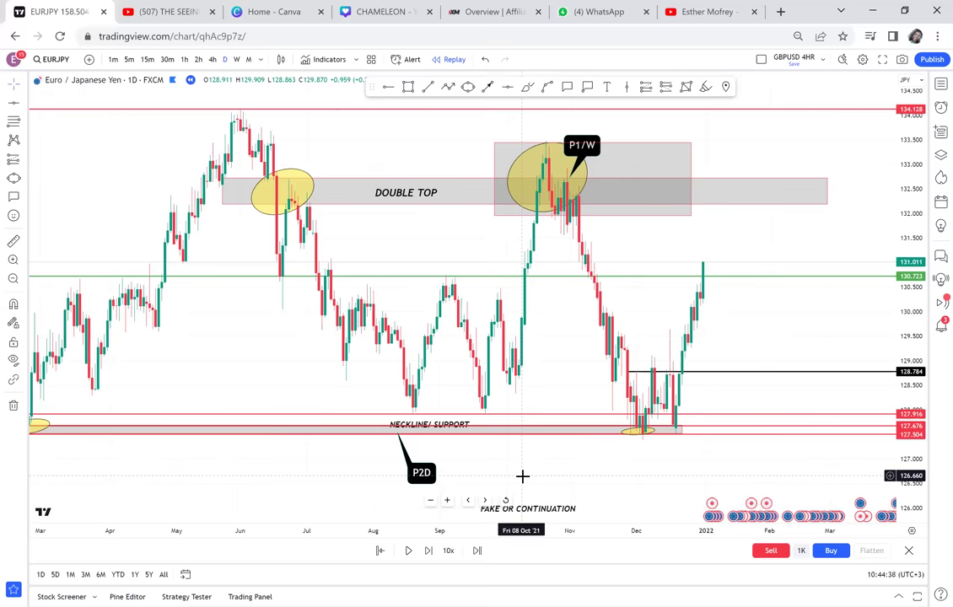
left_click_drag(827, 326, 737, 369)
scroll(741, 342, "up", 3)
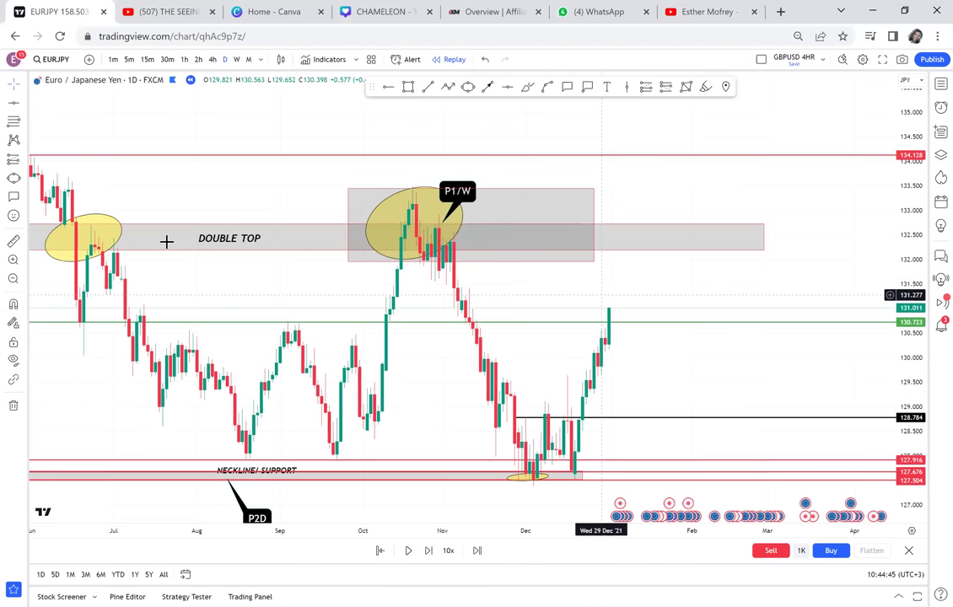
left_click(21, 160)
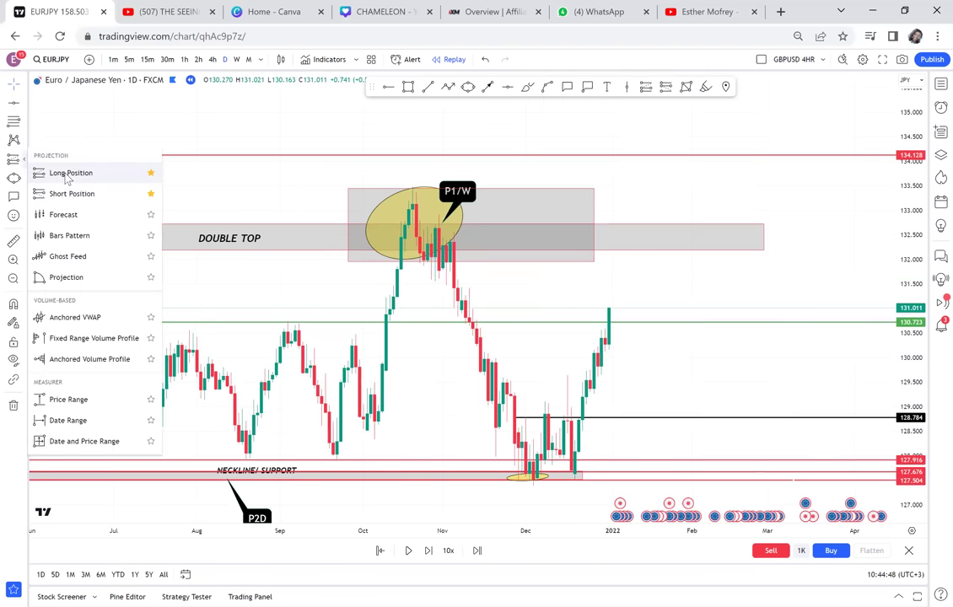
left_click(72, 172)
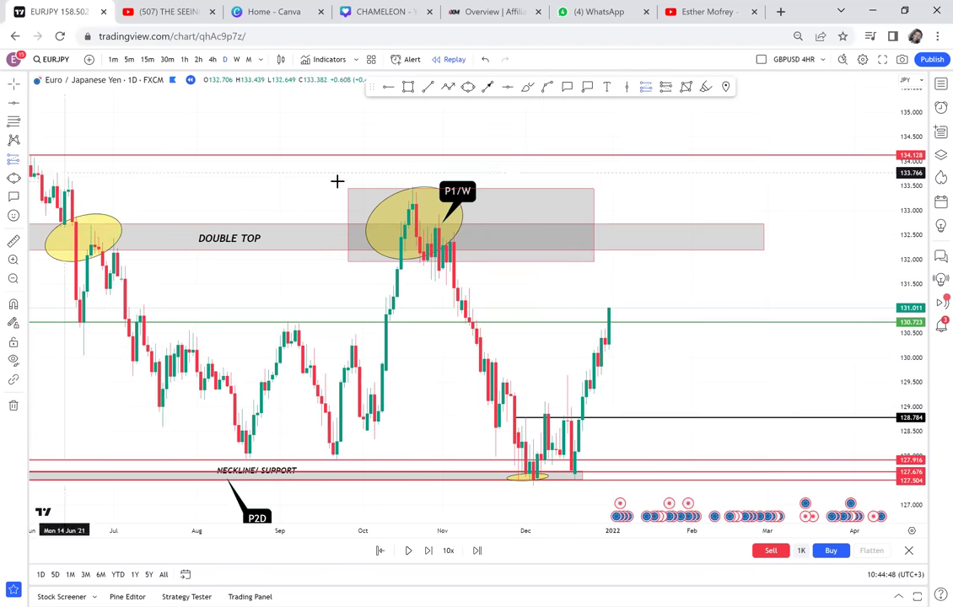
left_click(611, 309)
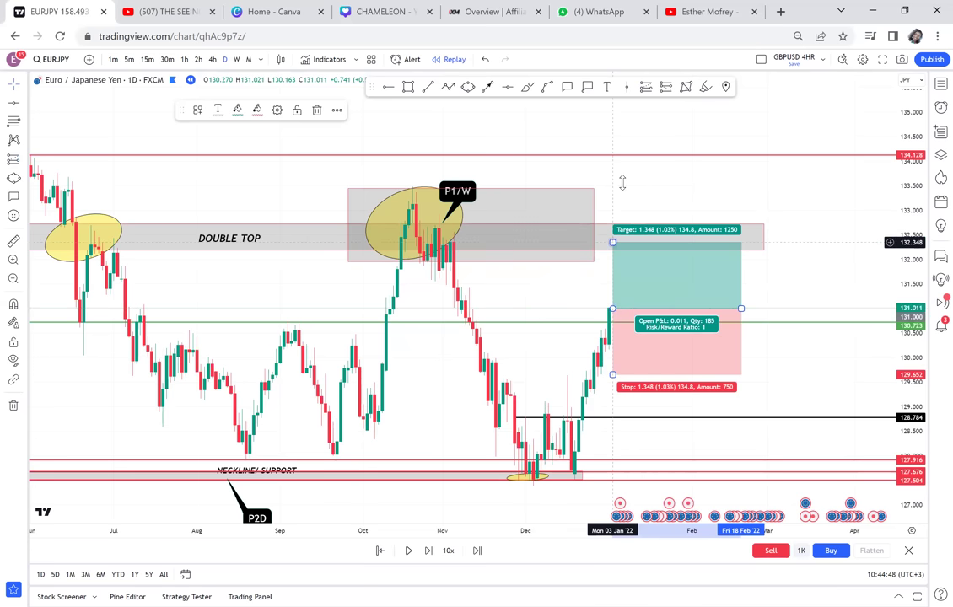
left_click_drag(620, 160, 616, 156)
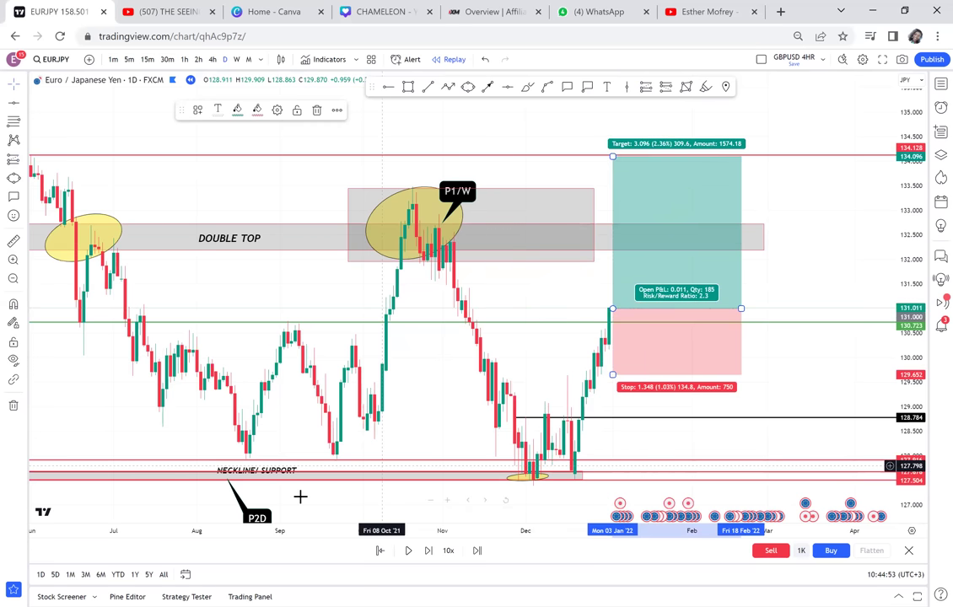
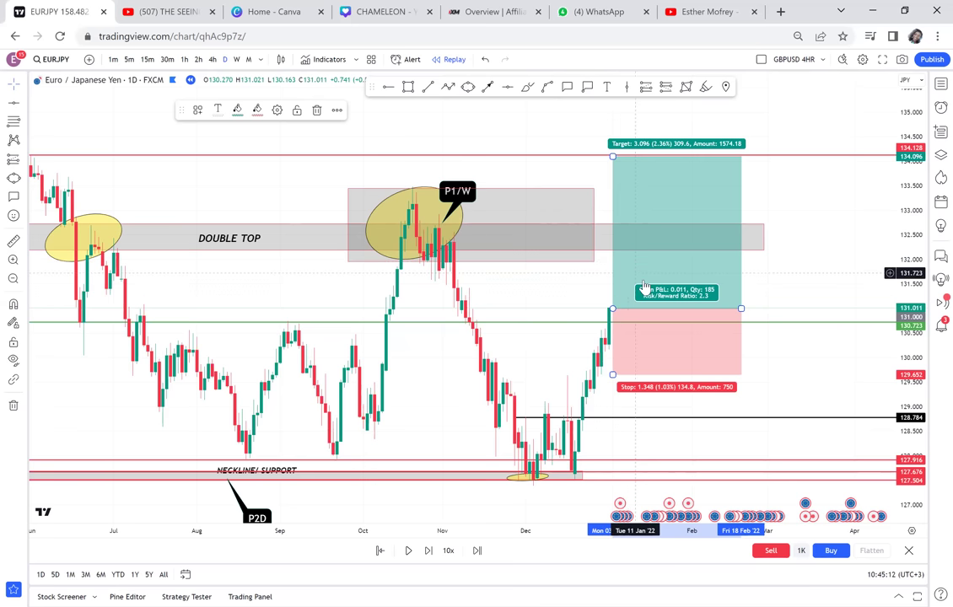
key("Delete")
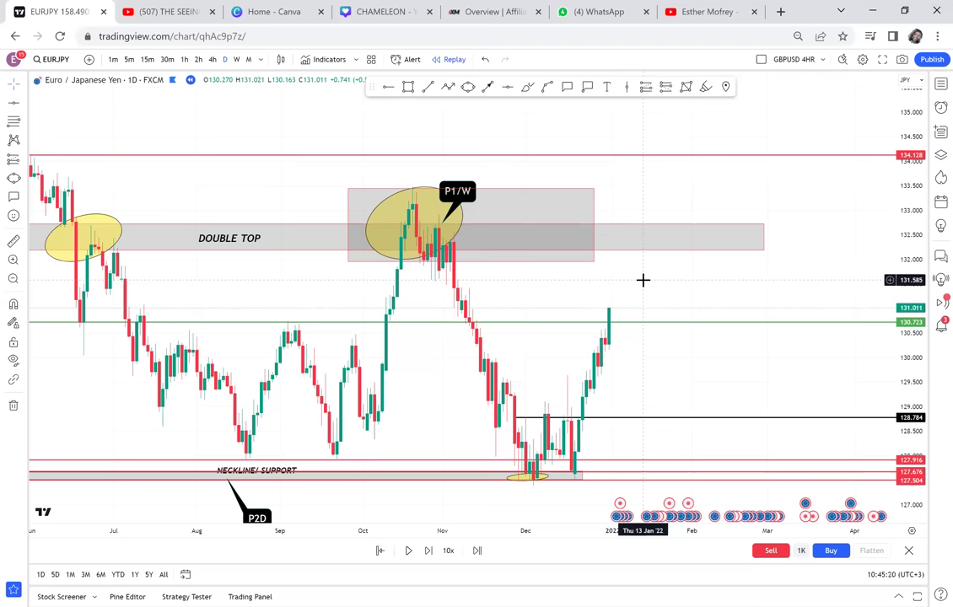
Draw a rectangle zone above the last candle from about 131.412 to 131.169, spanning 29 Oct '21 to 7 Mar '22.
left_click_drag(903, 382, 880, 214)
scroll(770, 239, "up", 5)
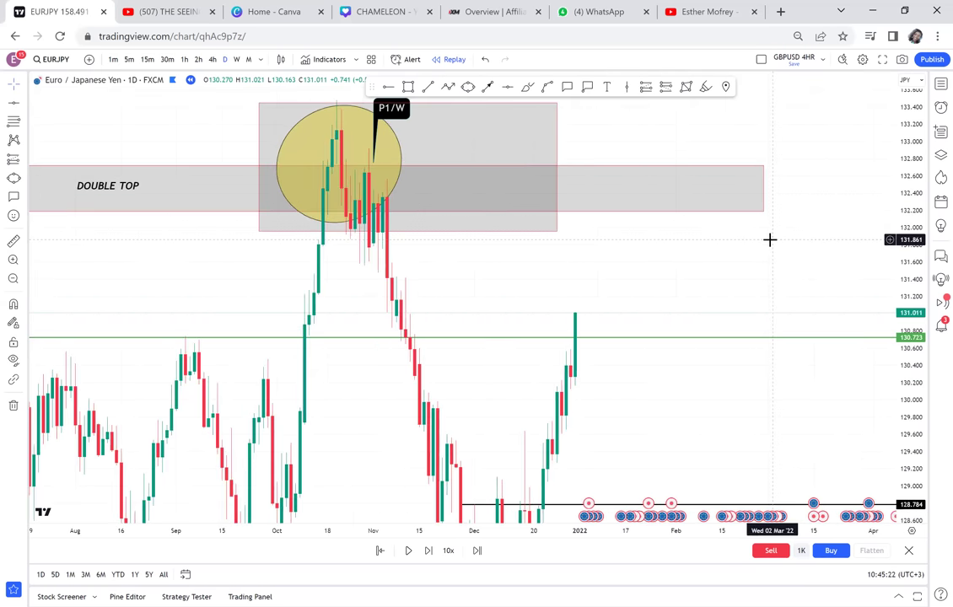
left_click(408, 87)
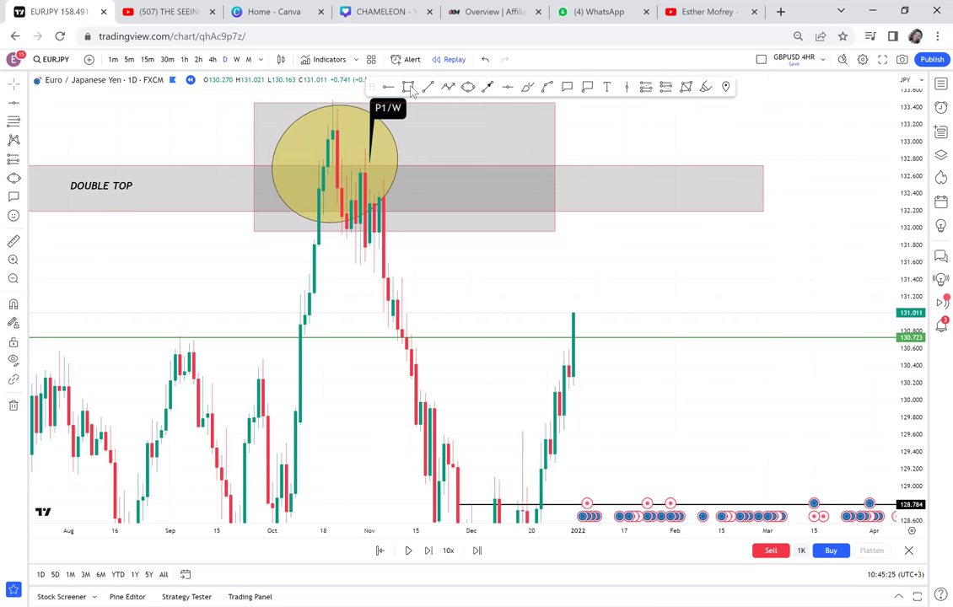
left_click(365, 279)
left_click(782, 296)
left_click(786, 299)
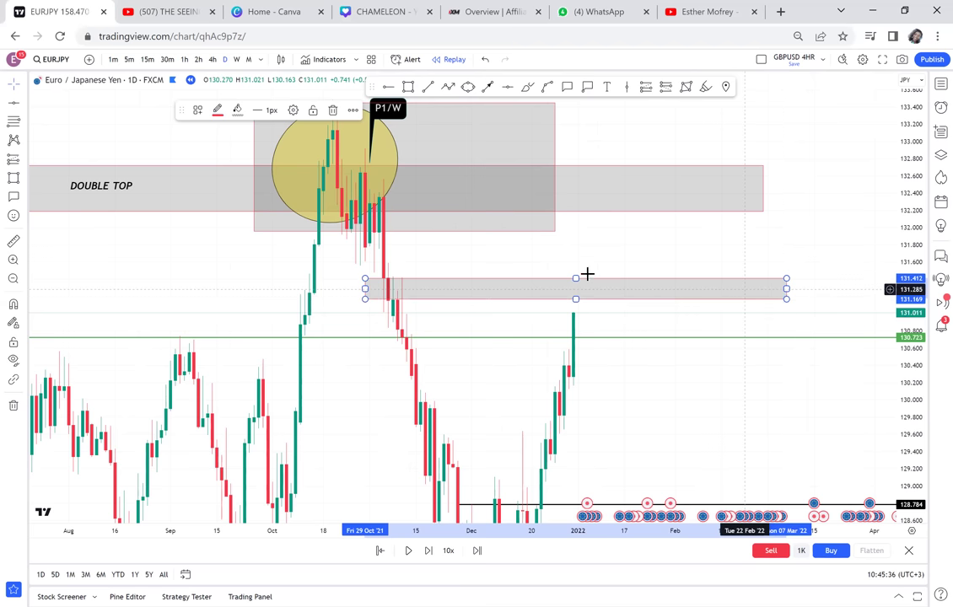
Add a callout labelled P3 above the new rectangle zone, pointing at the zone.
left_click(567, 87)
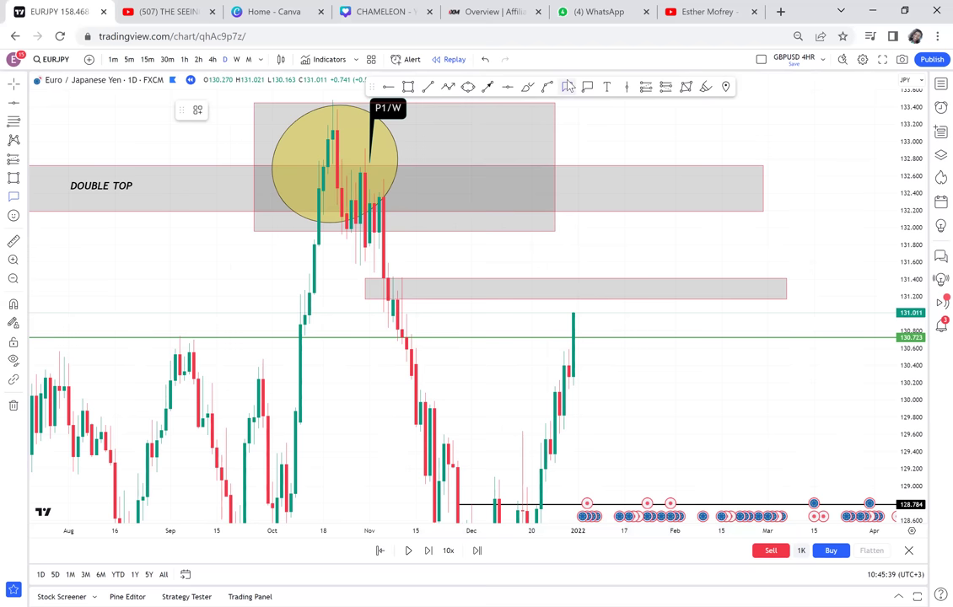
left_click(641, 297)
left_click(673, 260)
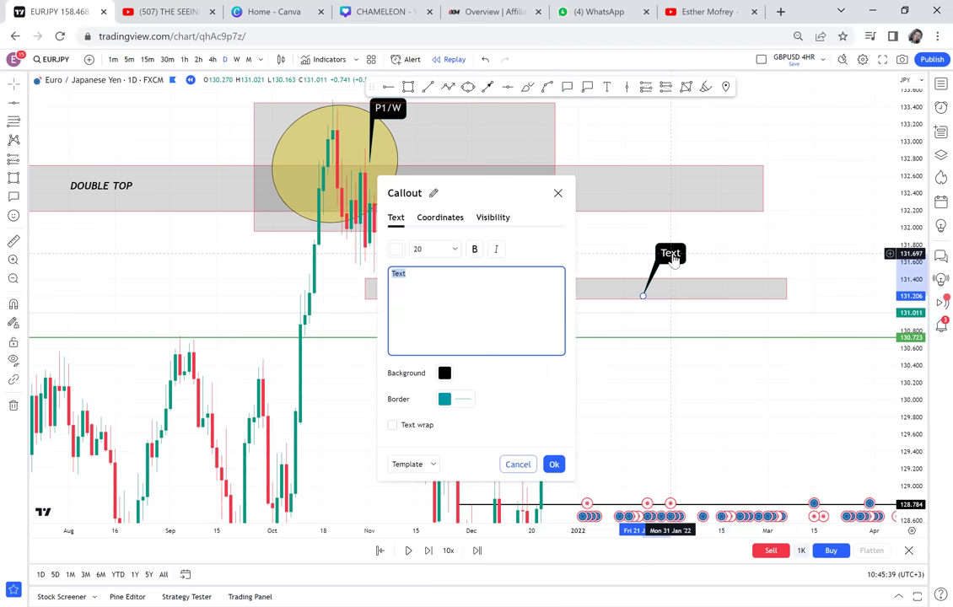
type("P3")
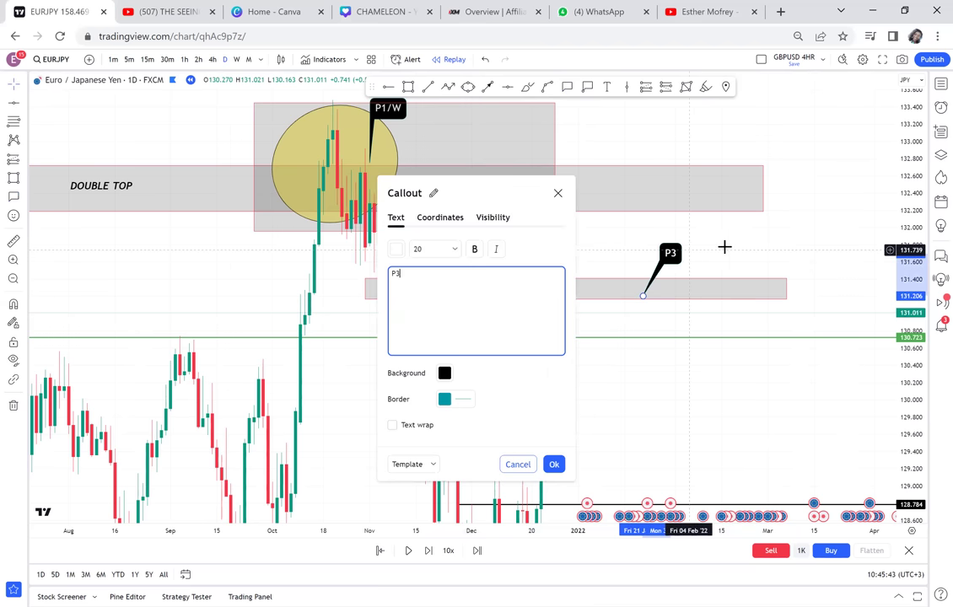
left_click(725, 247)
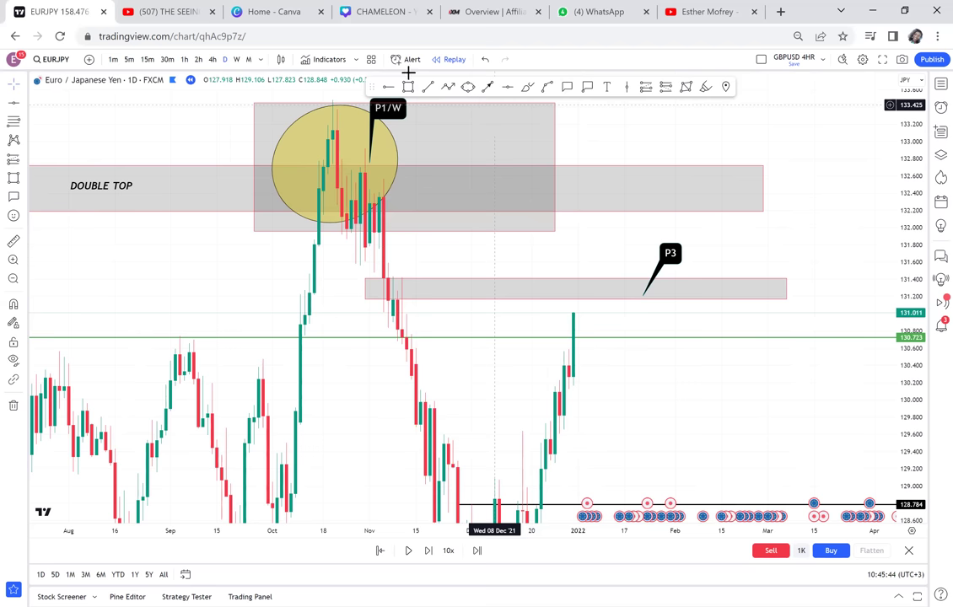
Add a text label from the POSSIBLE DOUBLE TOP template and position it inside the new rectangle zone.
left_click(607, 88)
left_click(431, 284)
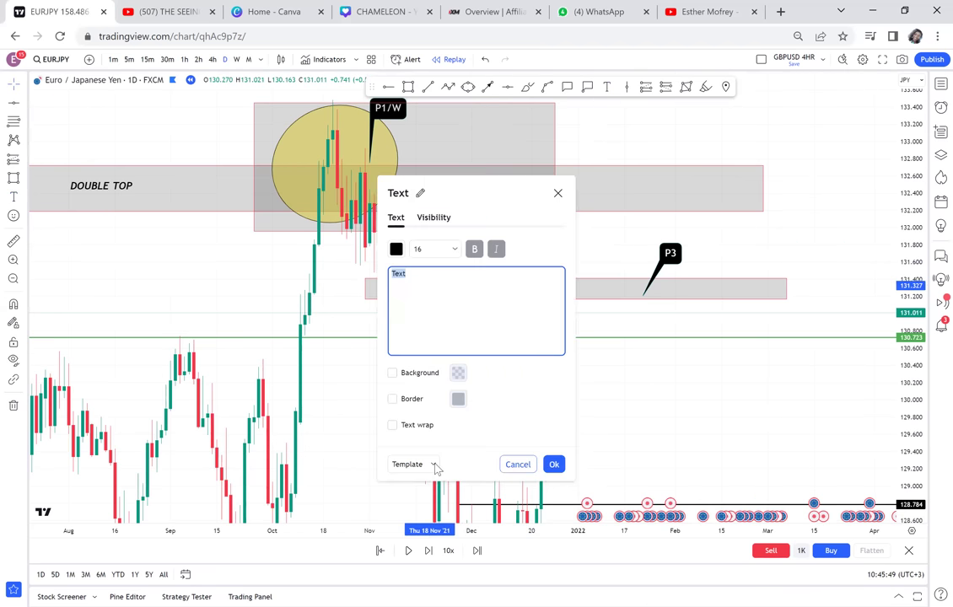
left_click(435, 465)
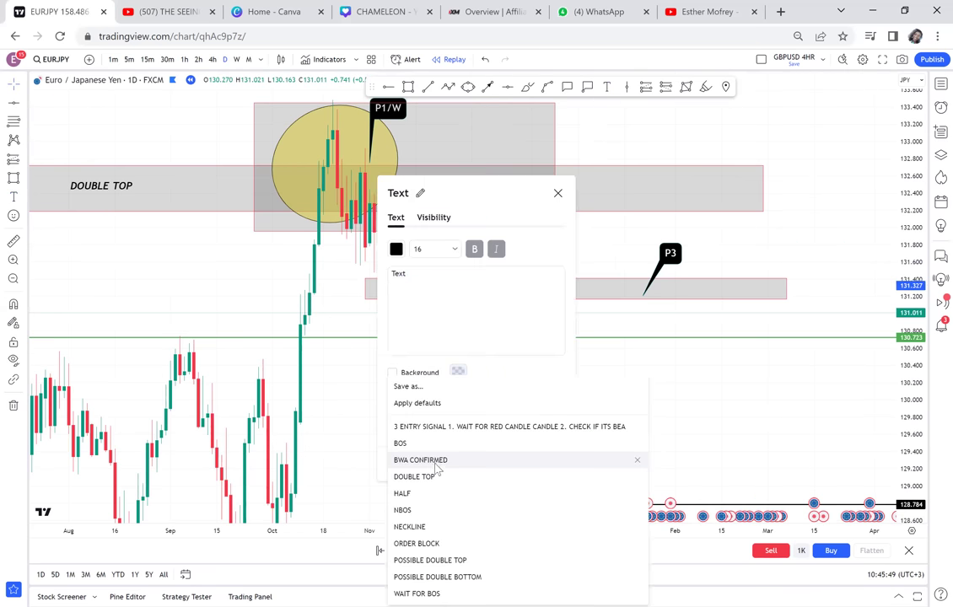
left_click(425, 561)
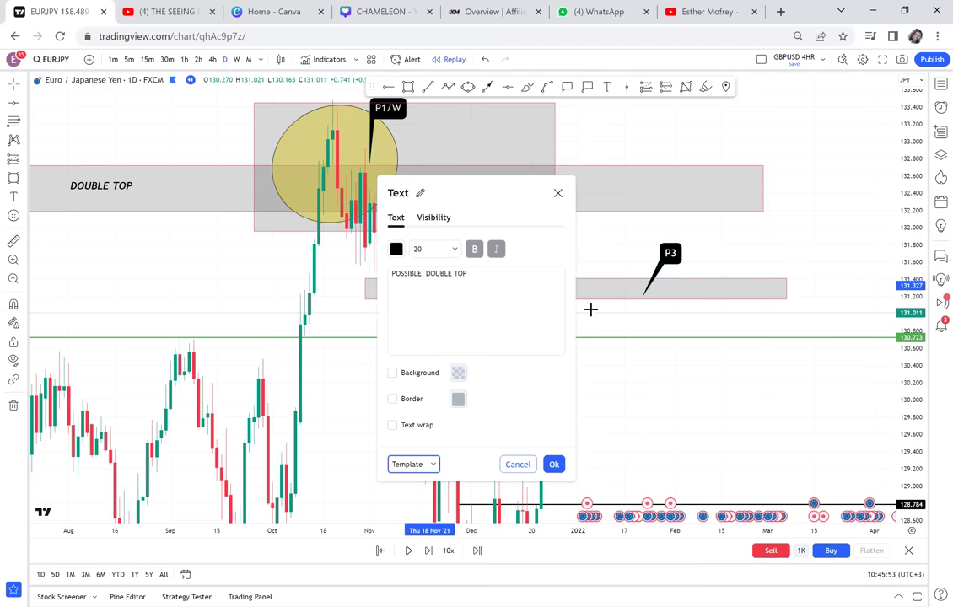
left_click(537, 291)
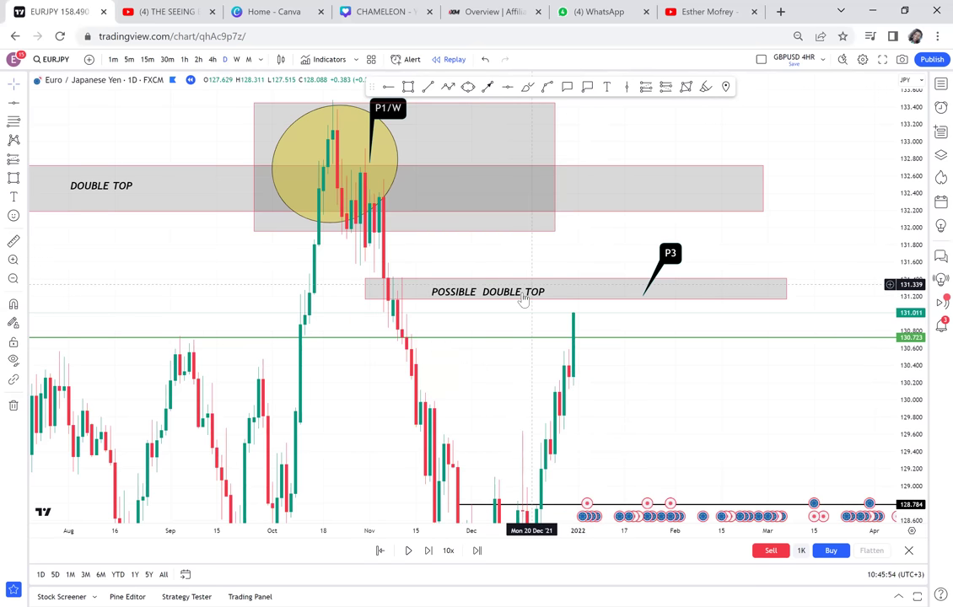
left_click(521, 292)
left_click_drag(516, 298, 510, 298)
Change the P3 callout's text to P3/D.
left_click_drag(654, 314, 765, 262)
left_click_drag(474, 392, 379, 380)
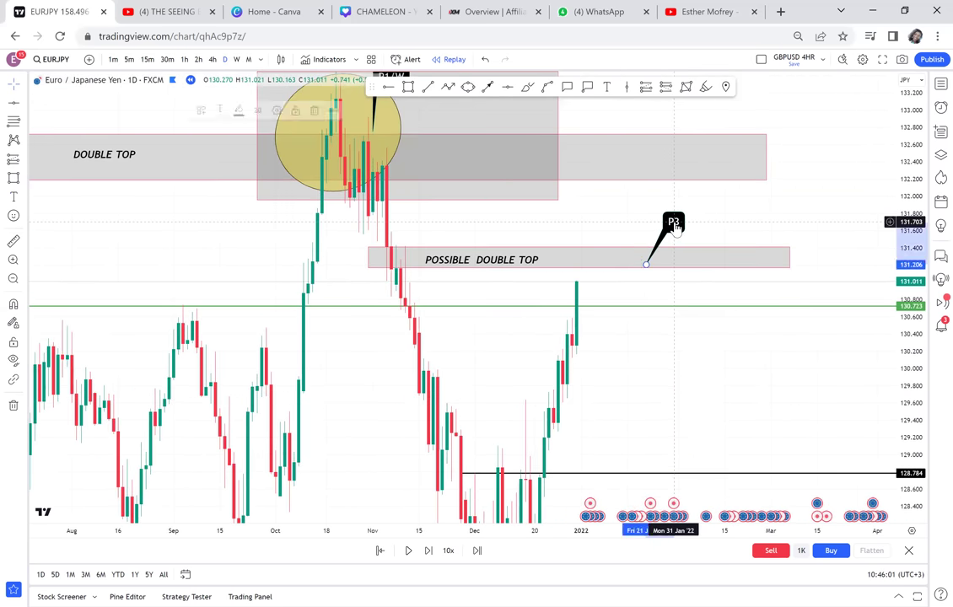
double_click(647, 263)
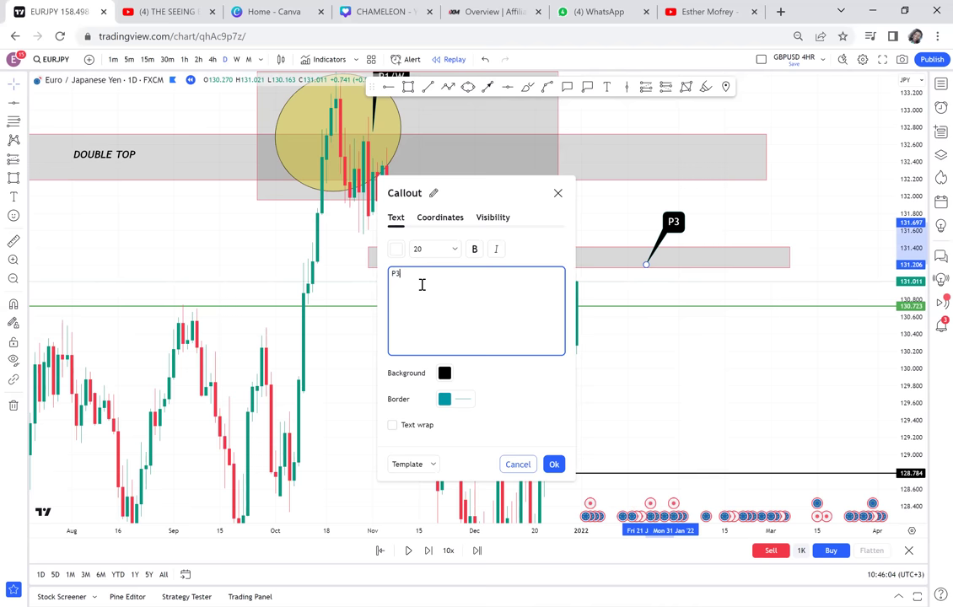
type("/D")
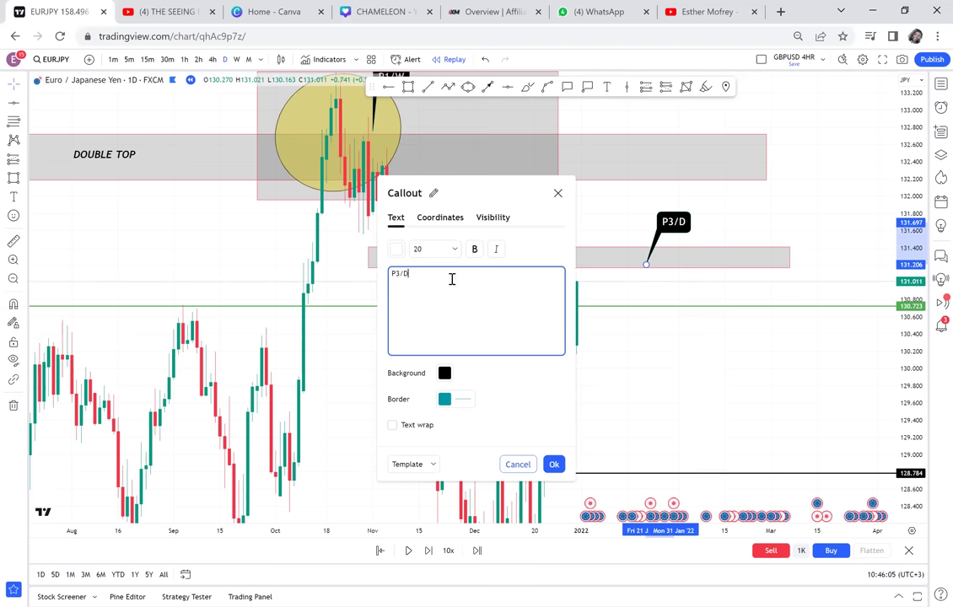
left_click(730, 319)
Draw an upward arrow beside the last candle from about 130.878 to 131.327, ending inside the possible double top zone.
mouse_move(730, 319)
left_mouse_down()
mouse_move(727, 267)
mouse_move(697, 231)
left_mouse_up()
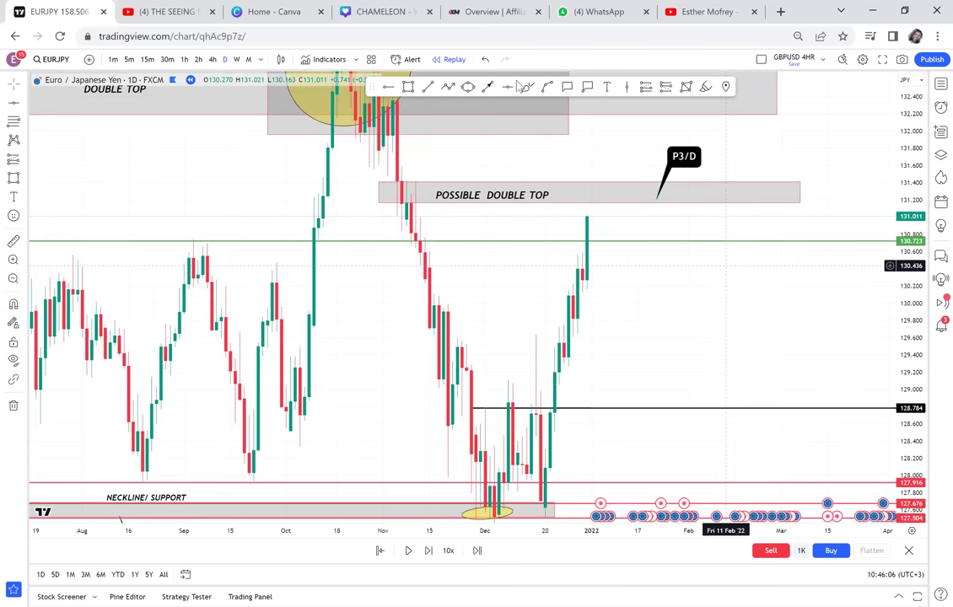
left_click(489, 86)
left_click_drag(591, 219, 604, 182)
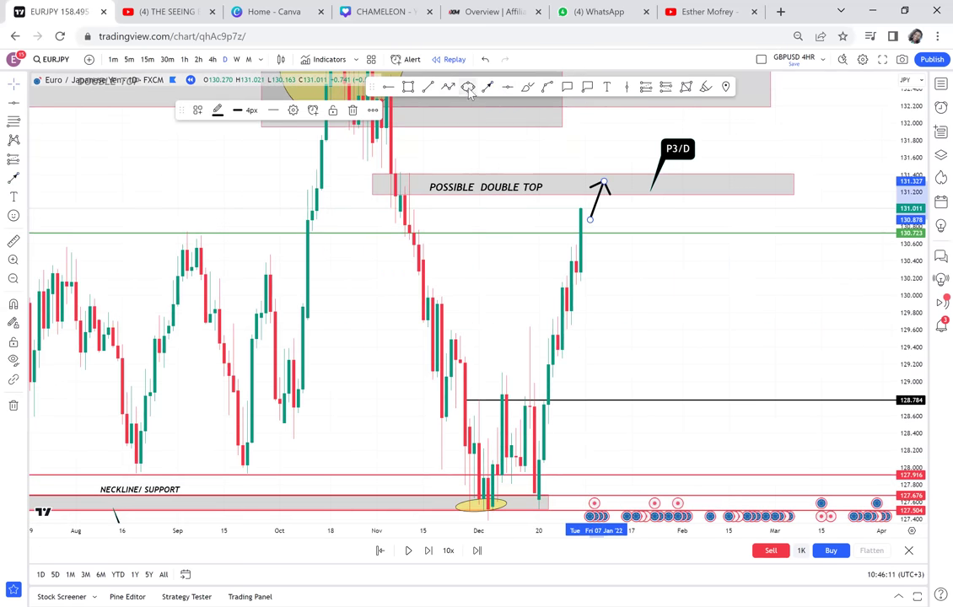
Add a callout labelled ACTIVATION above the arrow, pointing at the upper edge of the possible double top zone.
left_click(568, 86)
left_click(607, 174)
left_click(600, 150)
type("ACTIV")
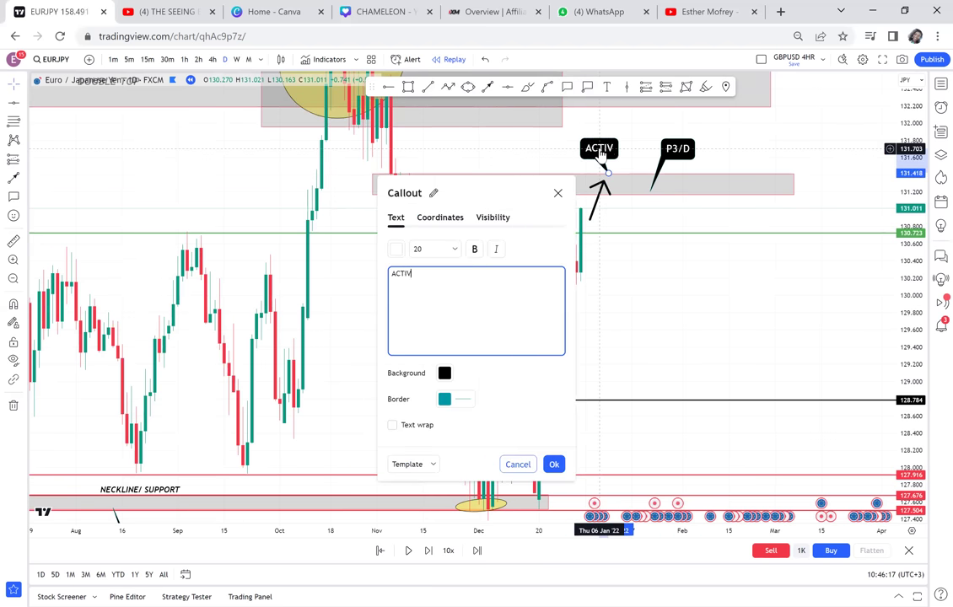
type("ATION")
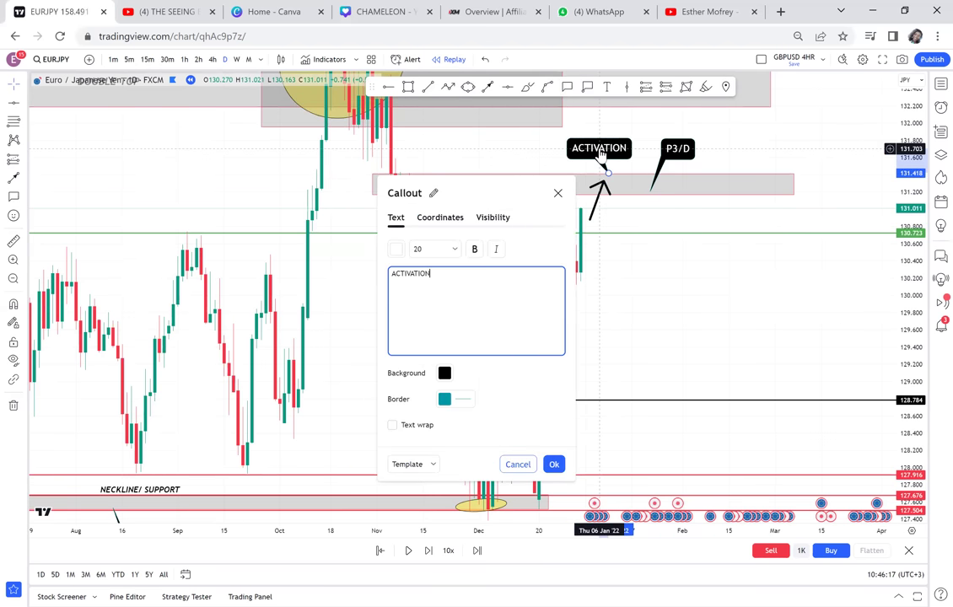
left_click(668, 284)
Add a callout labelled WBB below the possible double top zone, pointing at the zone's lower edge near the arrow.
left_click(568, 88)
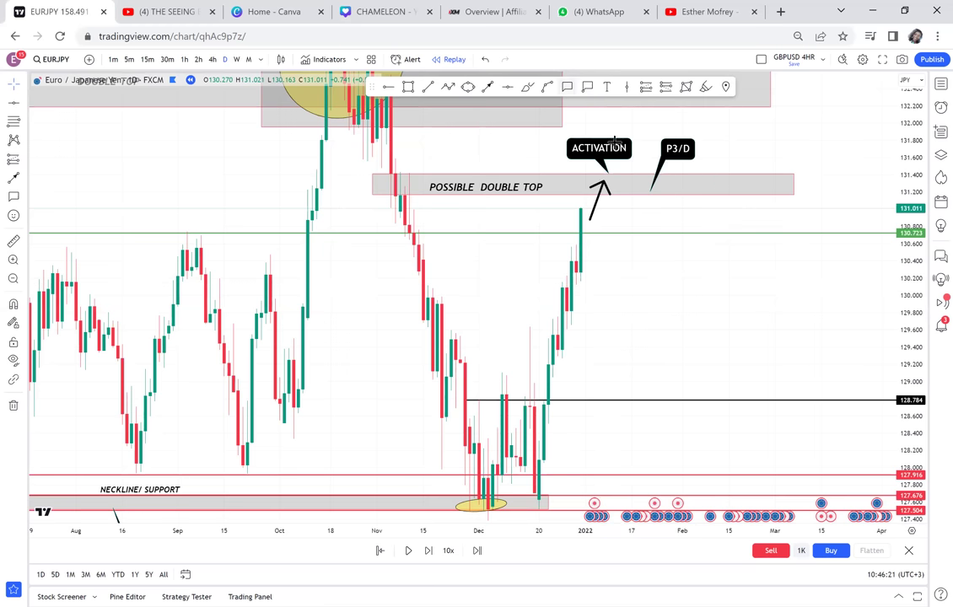
left_click(622, 193)
left_click(673, 229)
type("WBB")
left_click(719, 296)
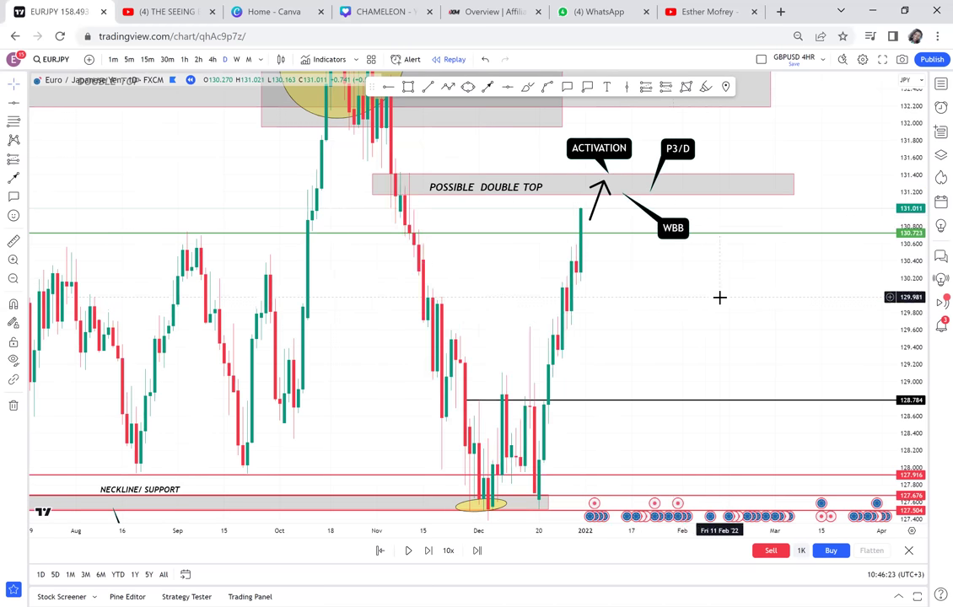
Lower the lowest red horizontal line to 127.399 and delete the horizontal lines at 127.676, 127.916 and 128.784.
left_click_drag(343, 271, 391, 270)
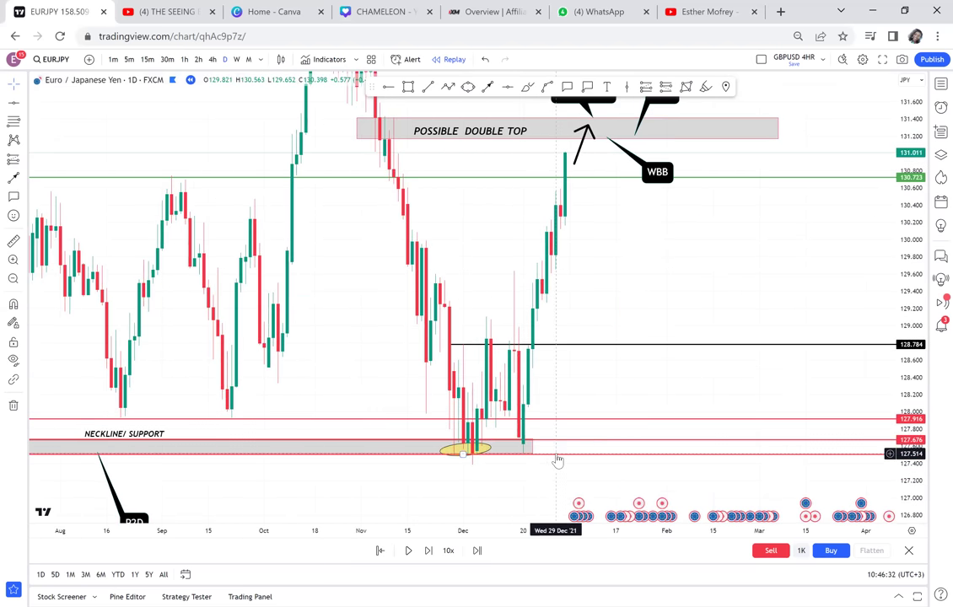
left_click_drag(558, 456, 582, 463)
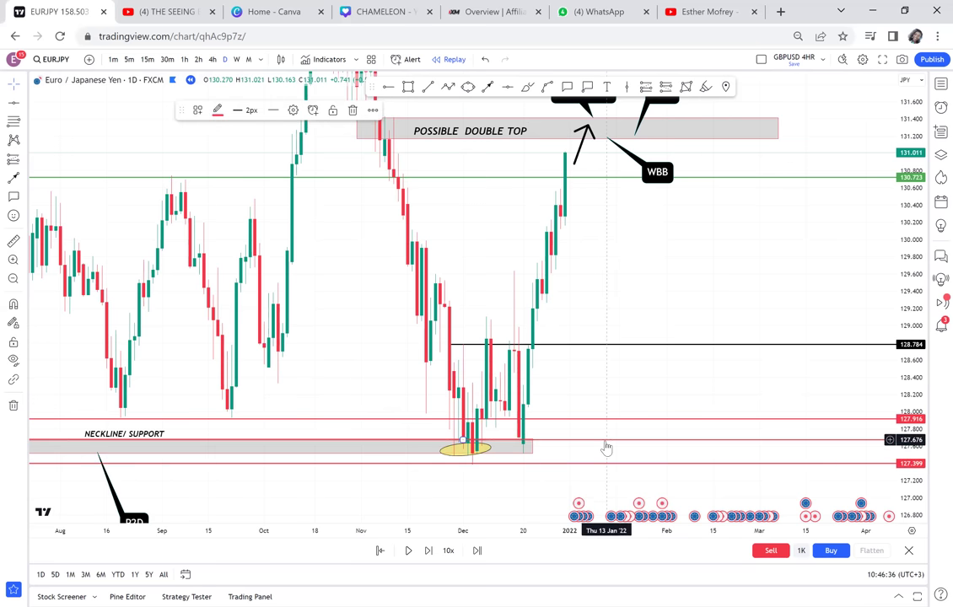
key("Delete")
key("Delete")
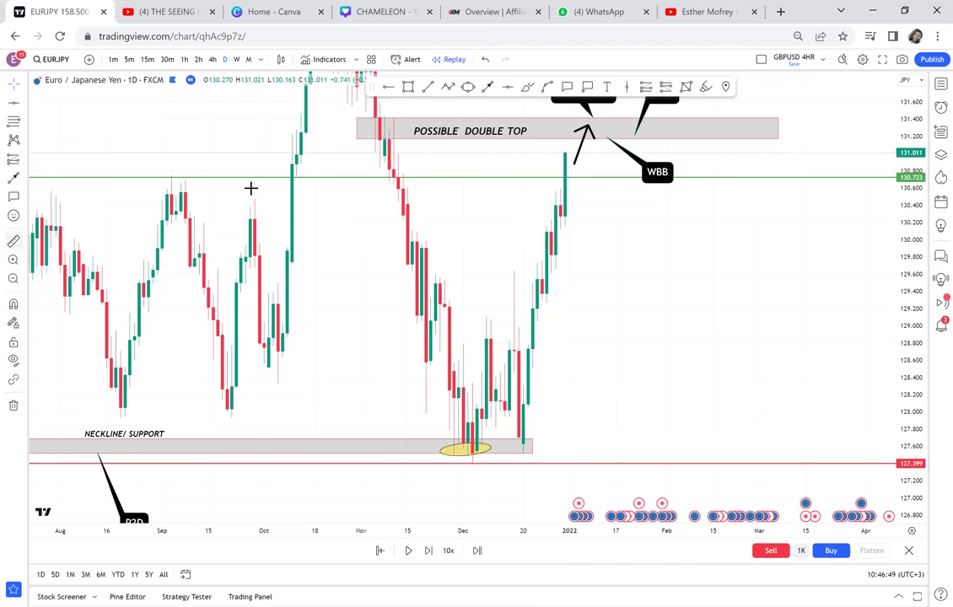
Measure from the possible double top zone's upper edge to the lowest red line and place a horizontal line at the midpoint, 129.405.
left_click(362, 117, "shift")
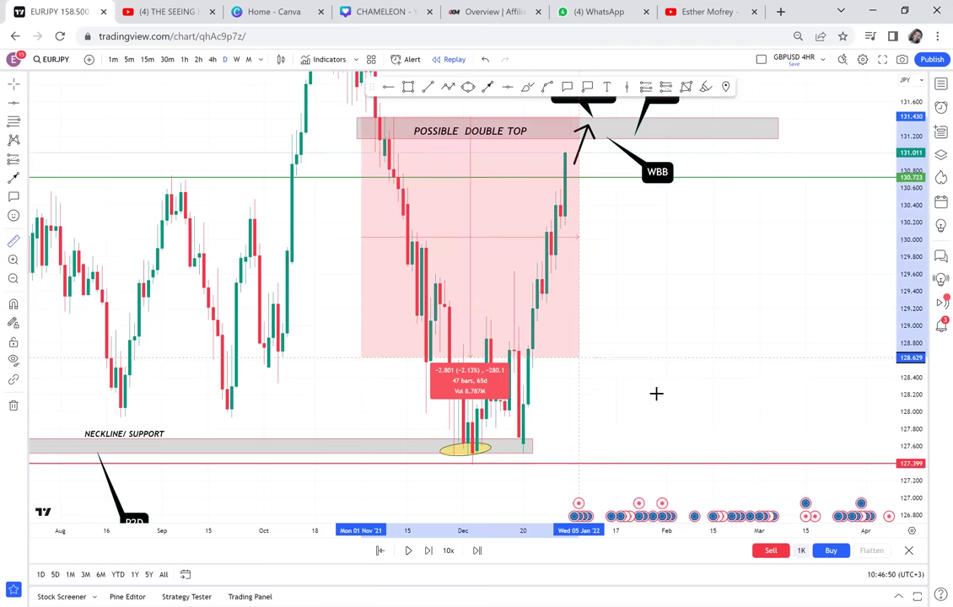
left_click(717, 463)
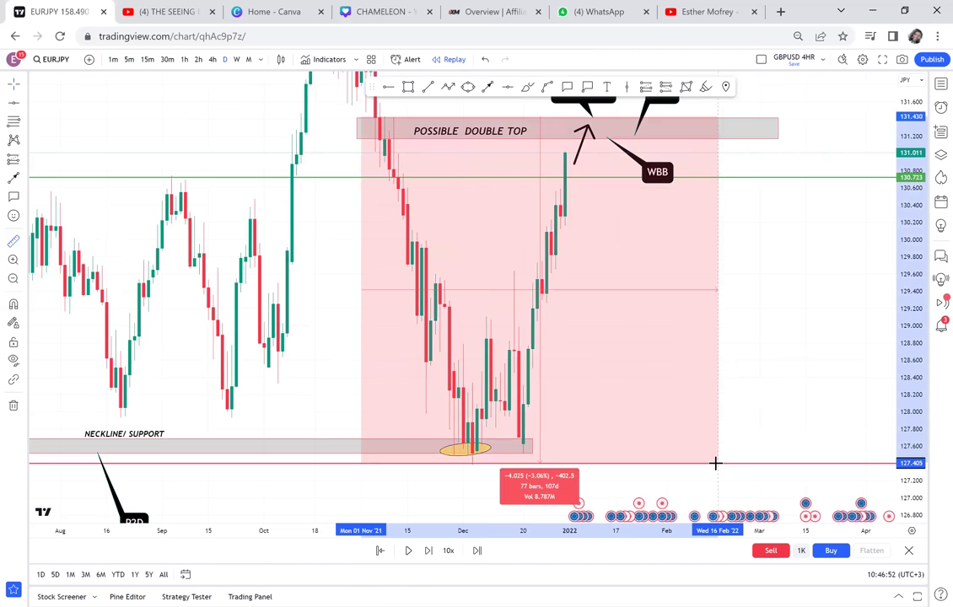
left_click(393, 291)
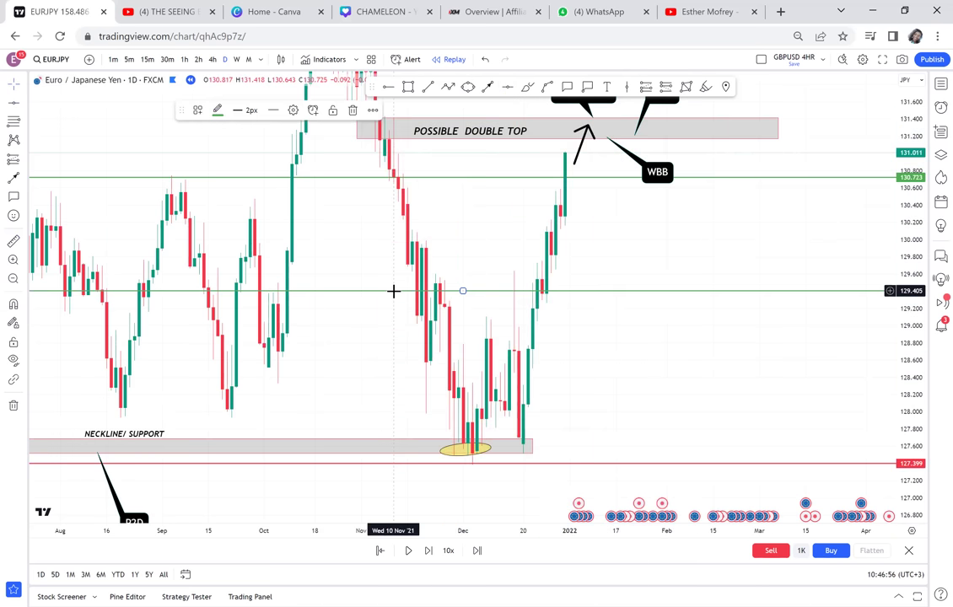
Draw a path beyond the last candle from about 129.5, dipping to 129.2, retesting the 129.405 line and falling to the 127.399 line.
left_click_drag(595, 267, 557, 259)
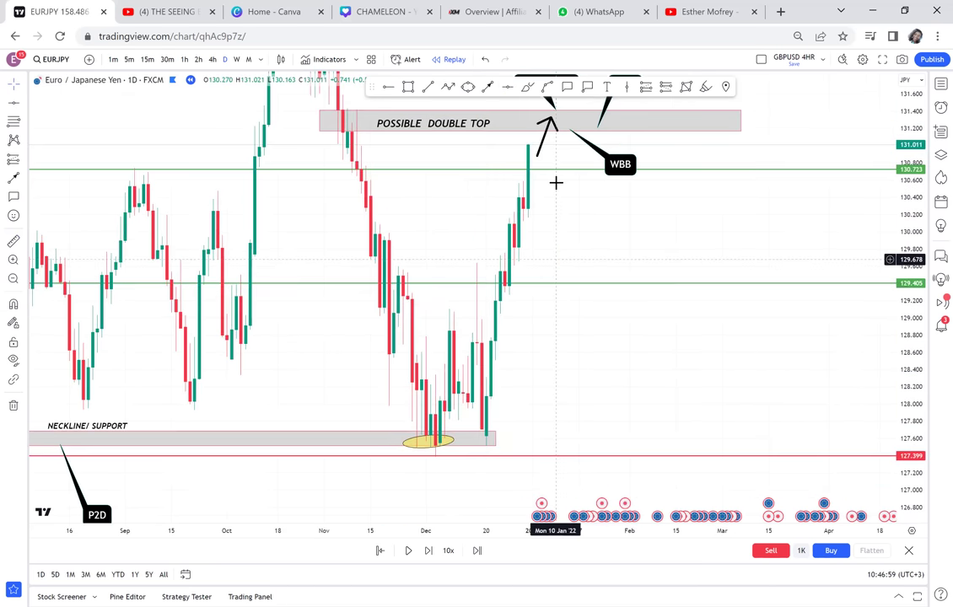
left_click(449, 88)
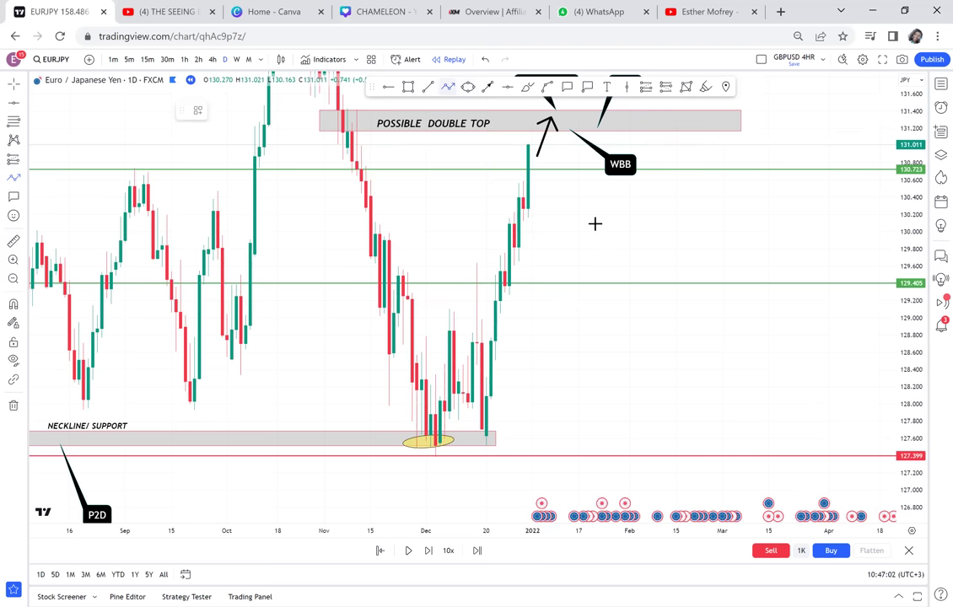
left_click(574, 275)
left_click(589, 298)
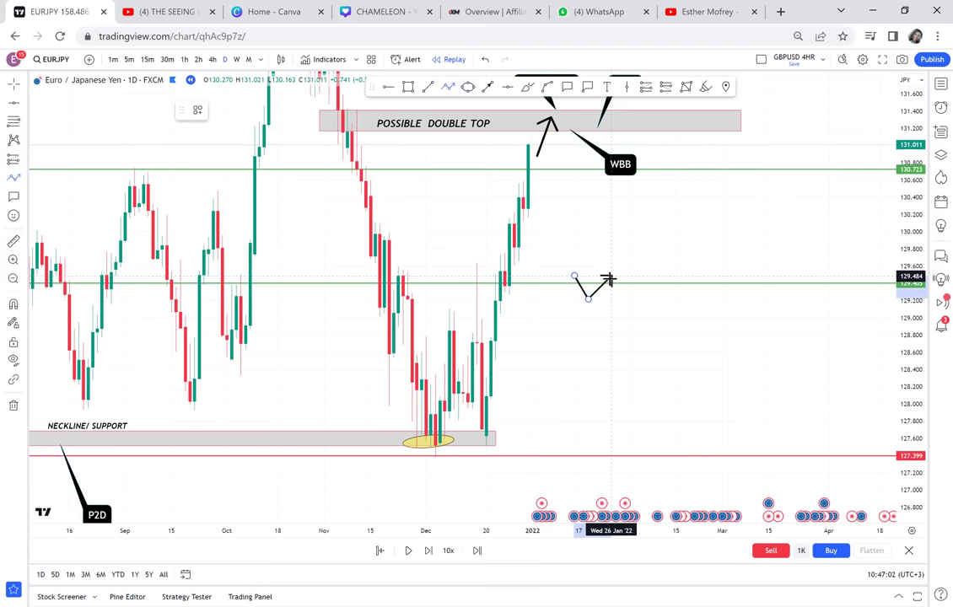
left_click(611, 282)
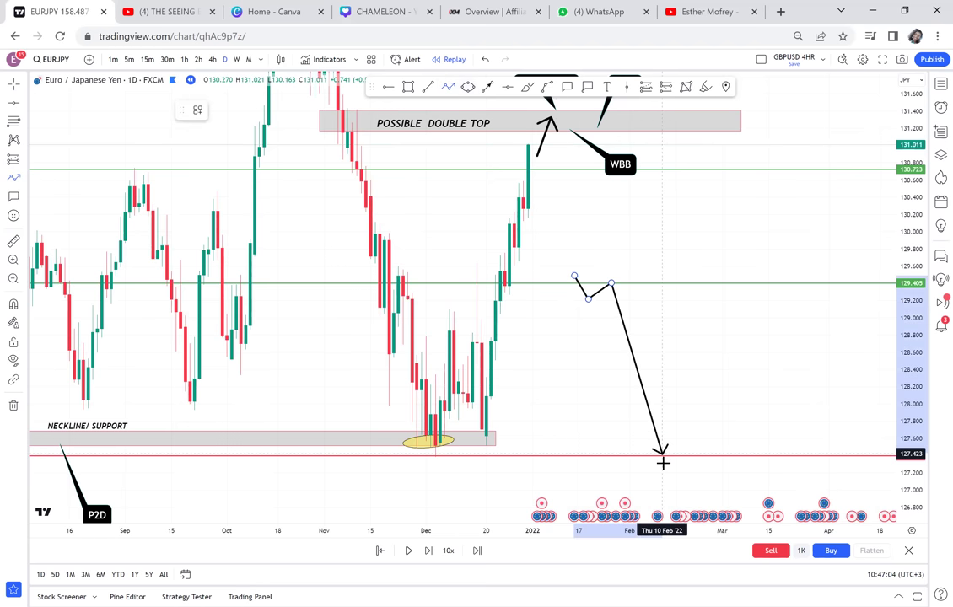
double_click(661, 458)
left_click(705, 400)
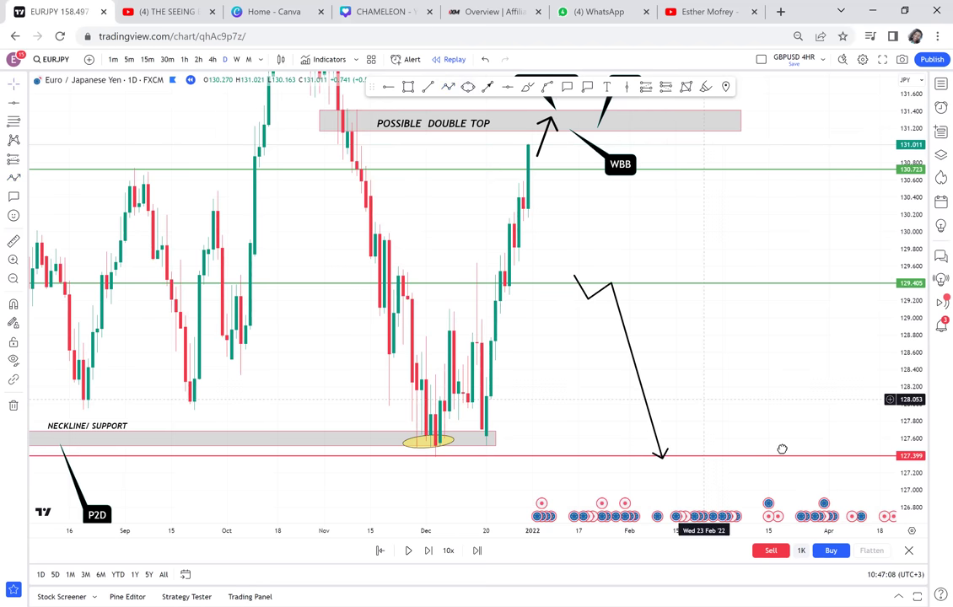
Add a horizontal line at about 133.485 along the October high, just above the upper zone.
left_click_drag(709, 424, 772, 402)
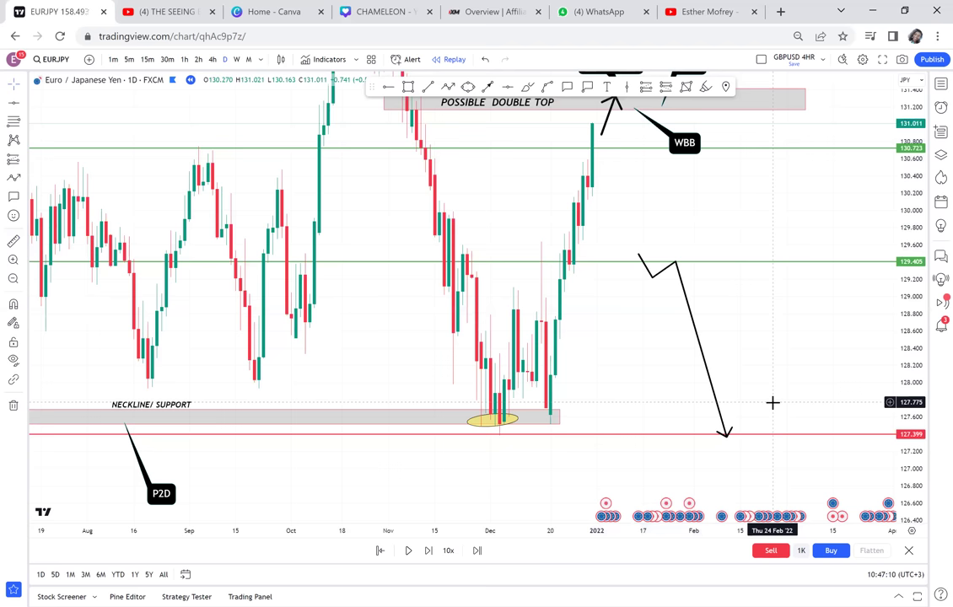
scroll(707, 200, "right", 1)
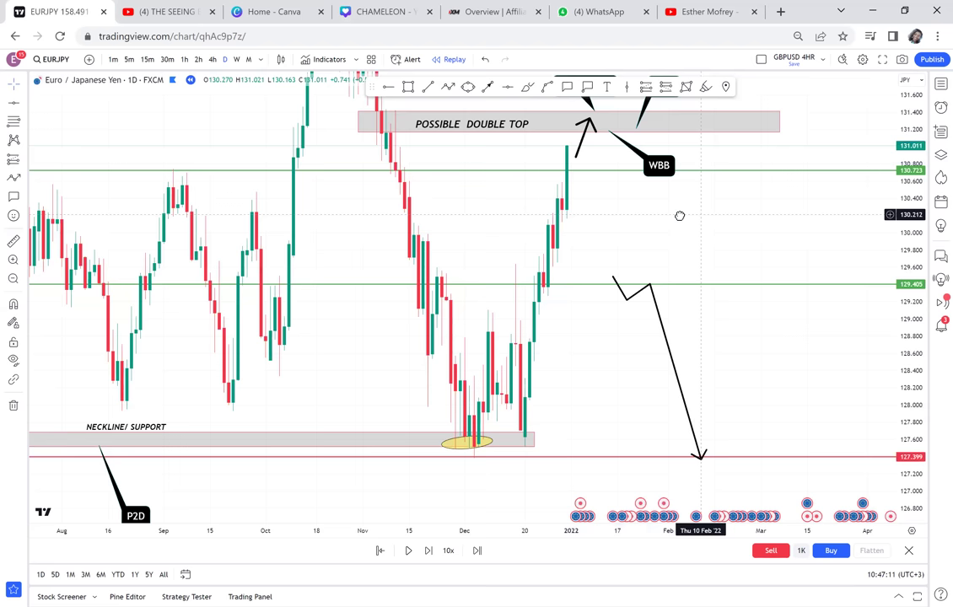
scroll(590, 186, "right", 1)
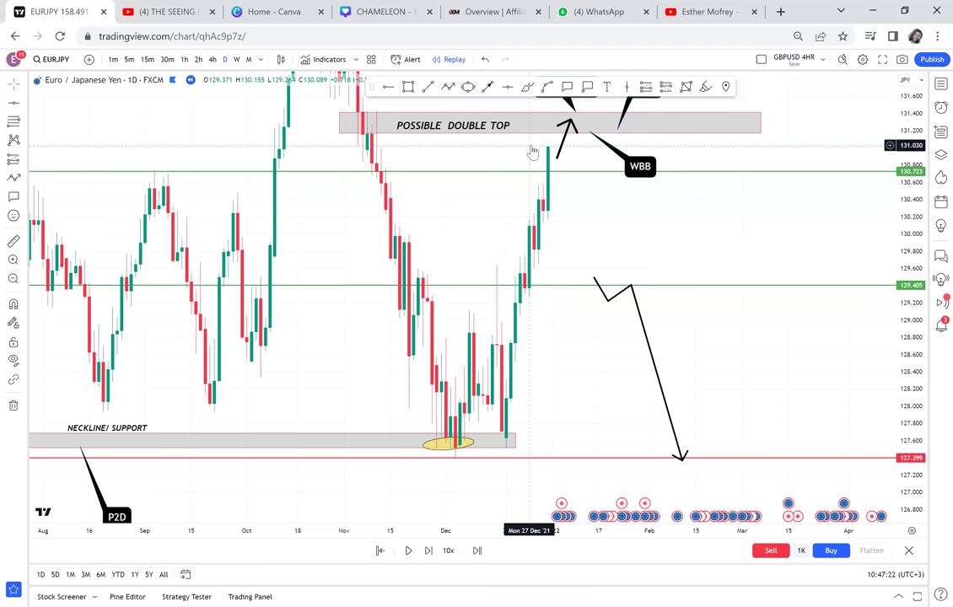
left_click_drag(780, 130, 756, 310)
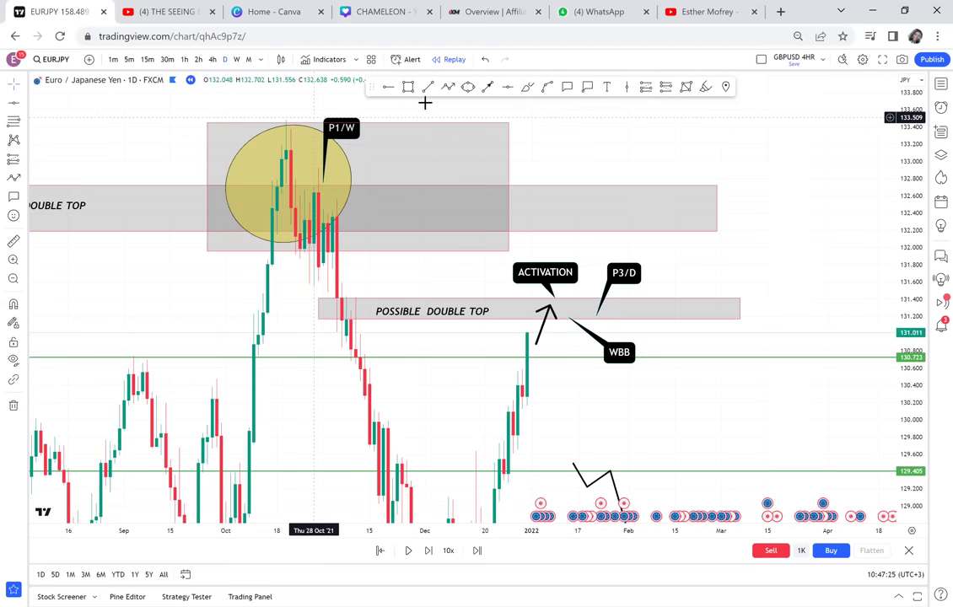
left_click(506, 88)
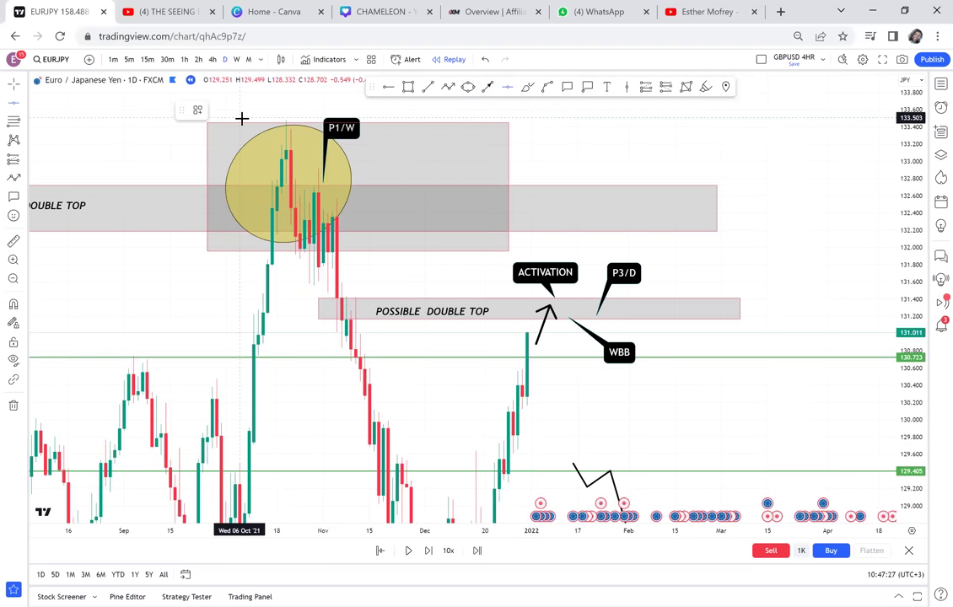
left_click(243, 120)
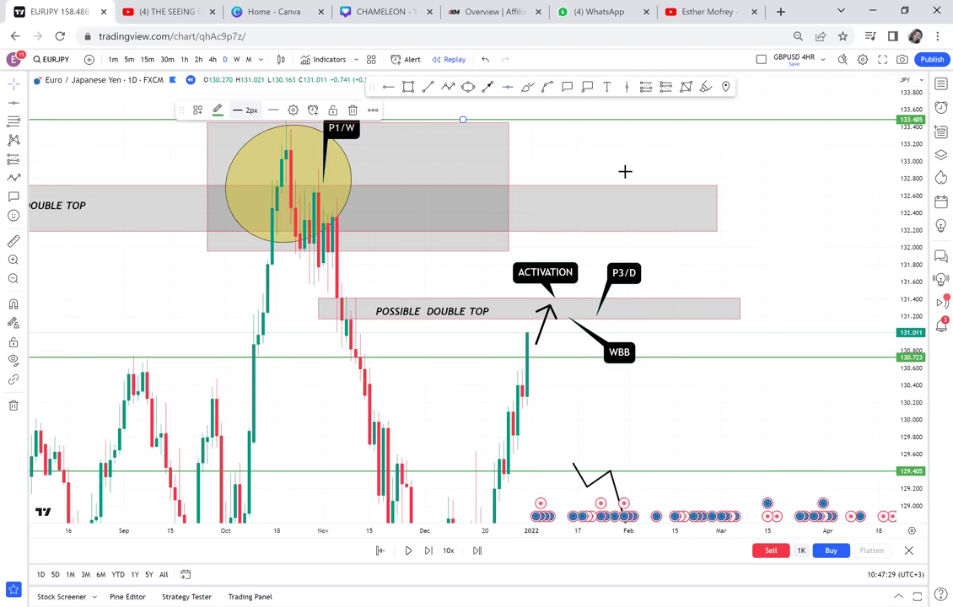
Draw an ellipse around the November candles at the start of the possible double top zone.
left_click_drag(644, 159, 767, 6)
left_click_drag(427, 441, 616, 242)
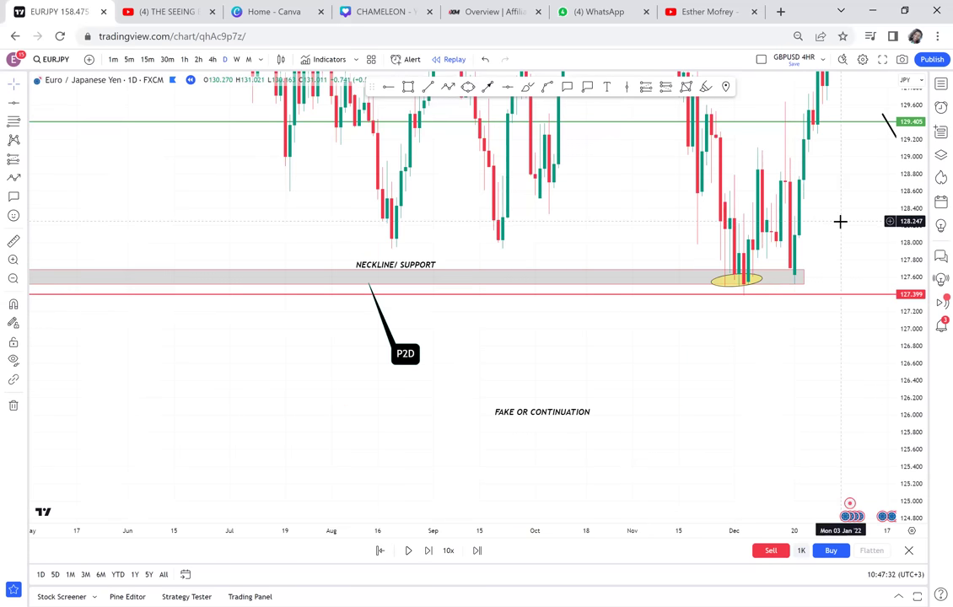
left_click_drag(842, 220, 560, 416)
scroll(576, 334, "down", 1)
left_click_drag(665, 294, 699, 349)
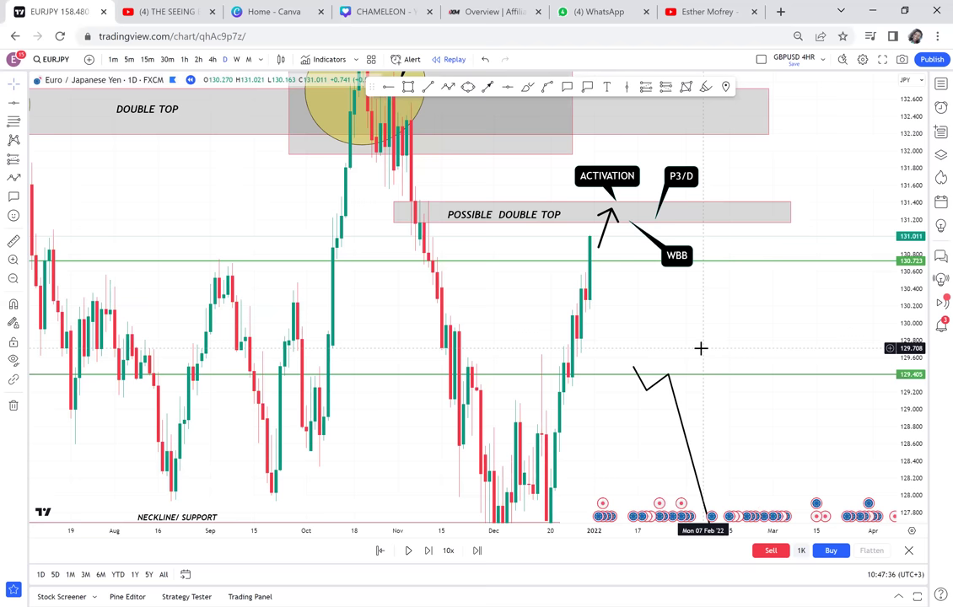
left_click(468, 87)
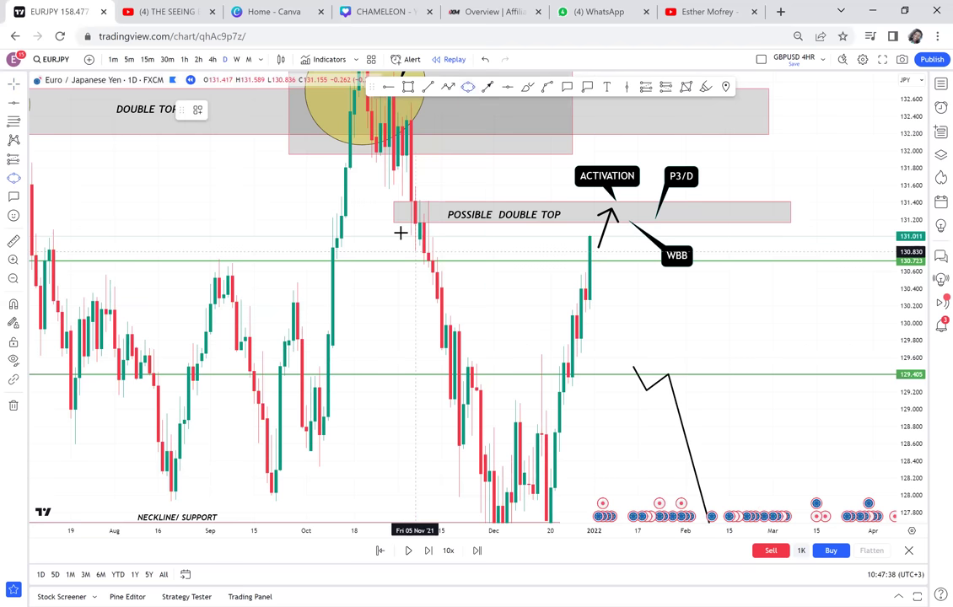
left_click(398, 219)
left_click(438, 197)
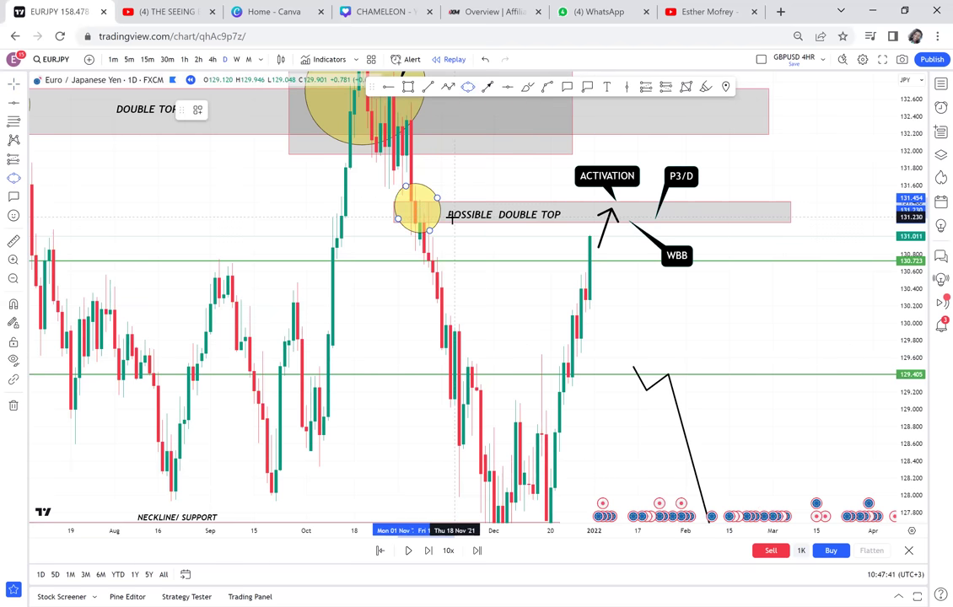
Examine the marked zone on the weekly timeframe and return to the daily chart.
left_click(240, 64)
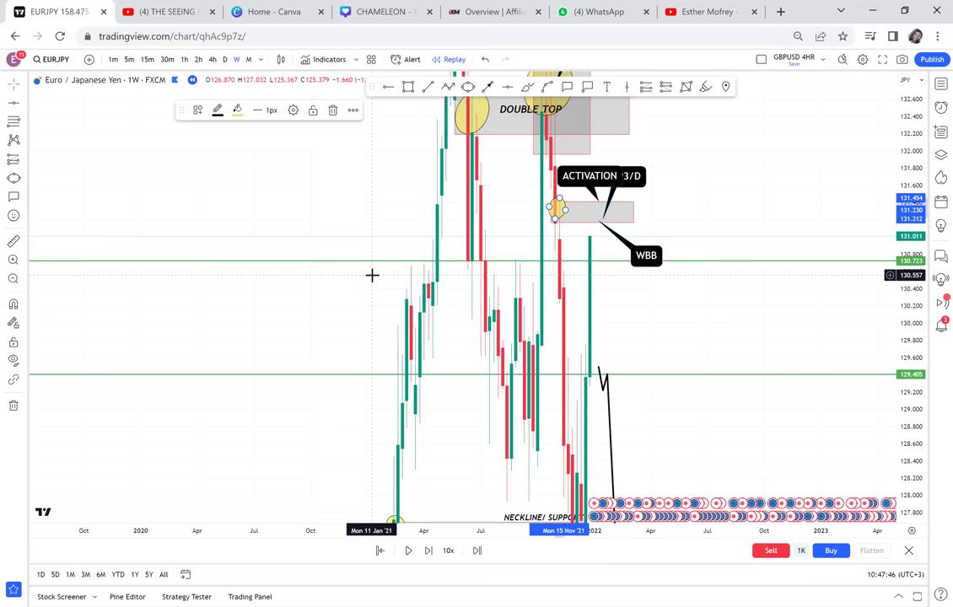
scroll(632, 270, "up", 2)
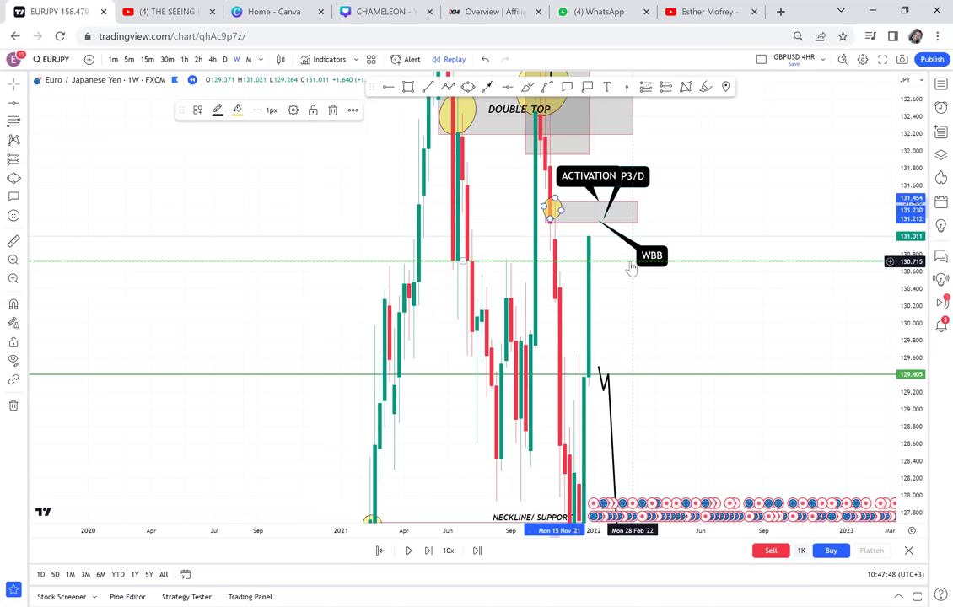
scroll(632, 268, "down", 2)
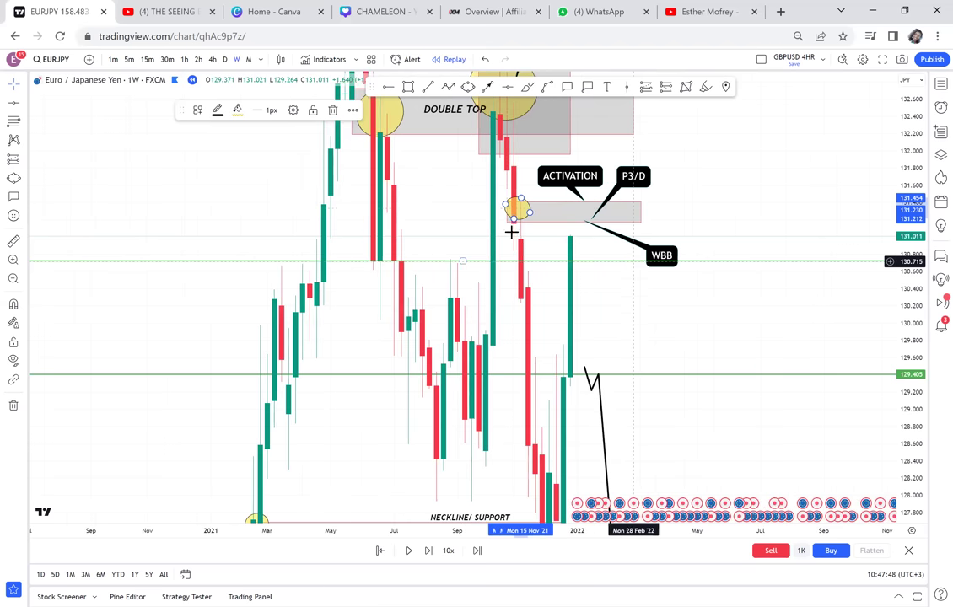
left_click(225, 65)
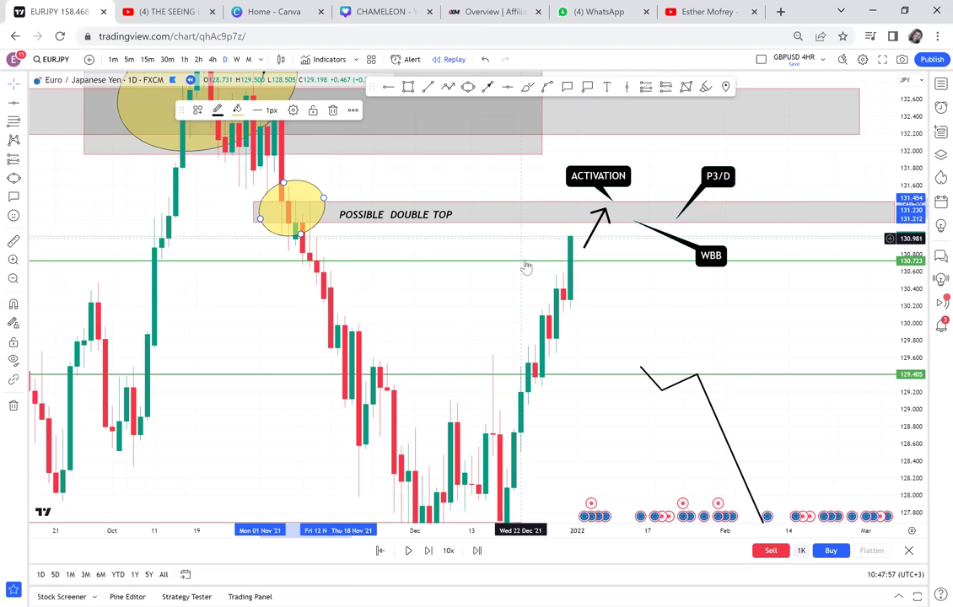
left_click_drag(605, 310, 613, 284)
scroll(612, 284, "down", 1)
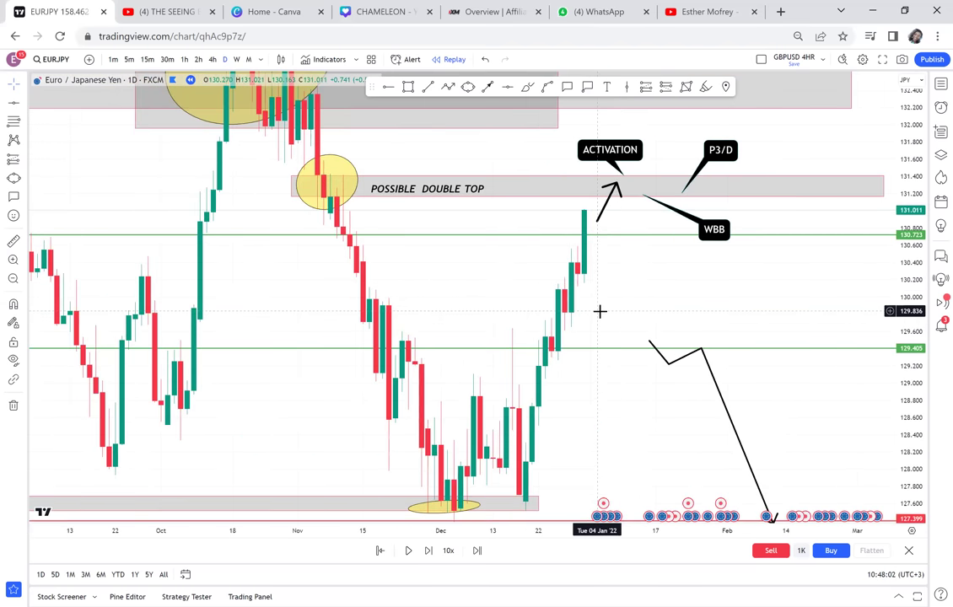
left_click_drag(560, 344, 530, 367)
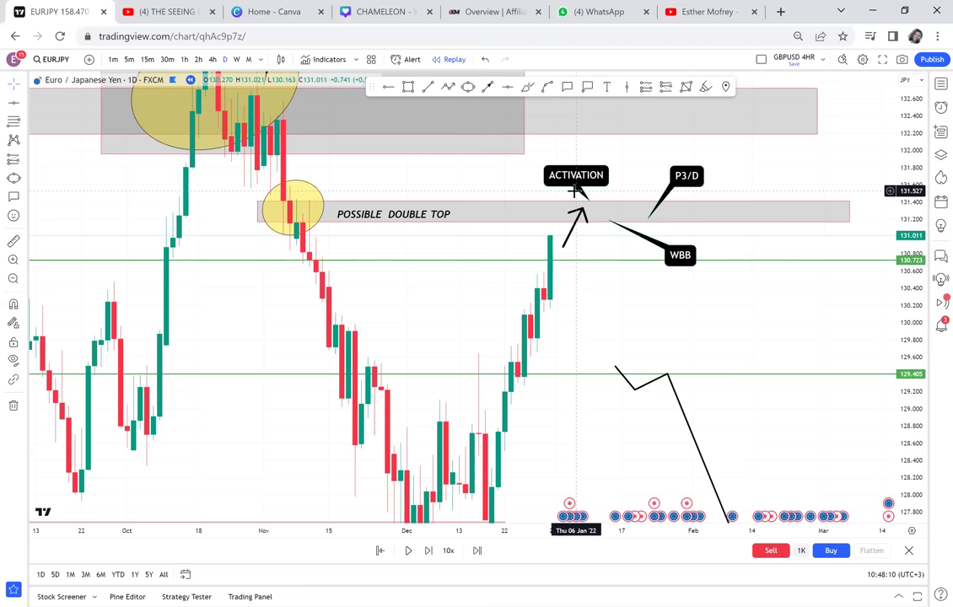
left_click_drag(507, 360, 491, 332)
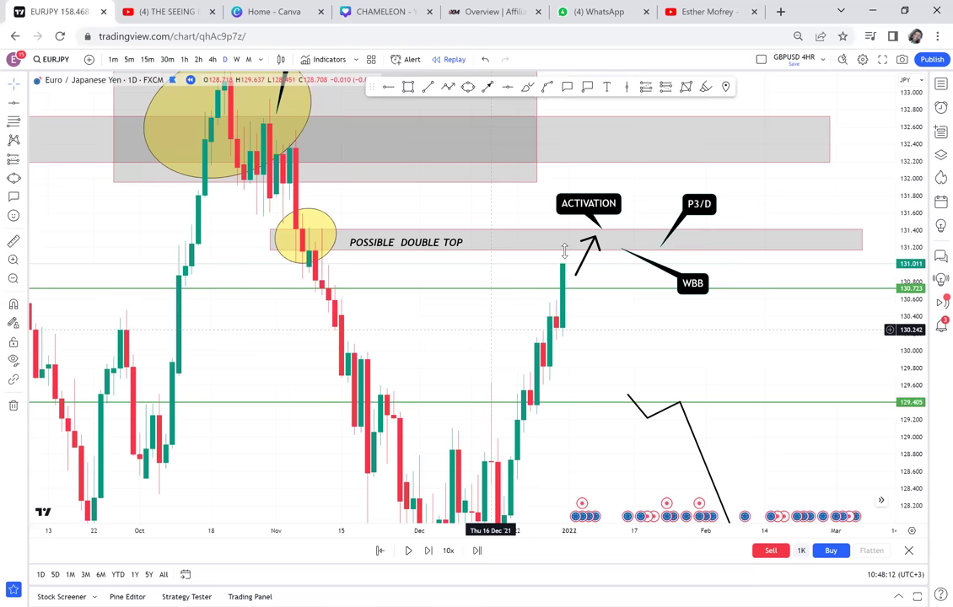
left_click(564, 251)
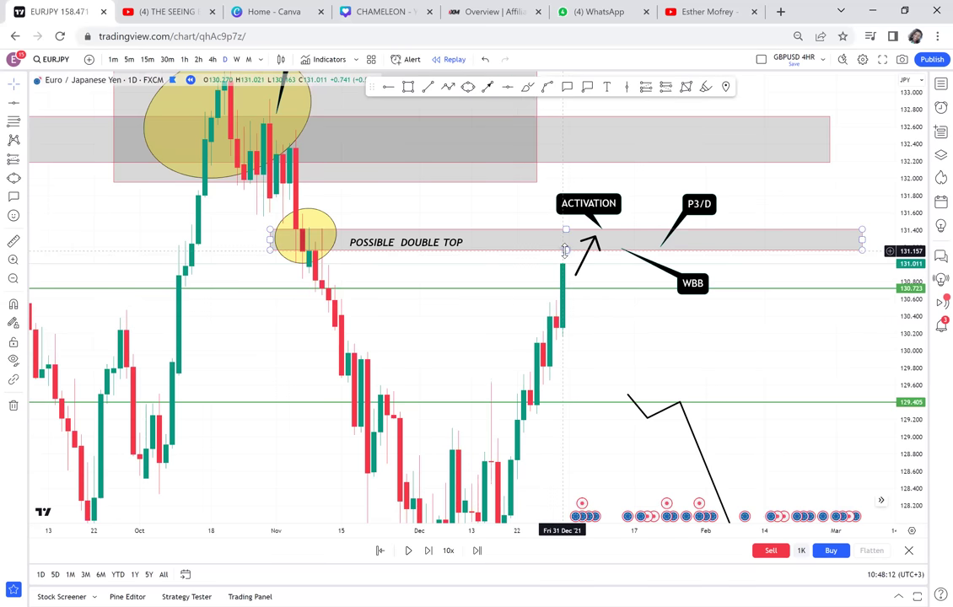
left_click(644, 269)
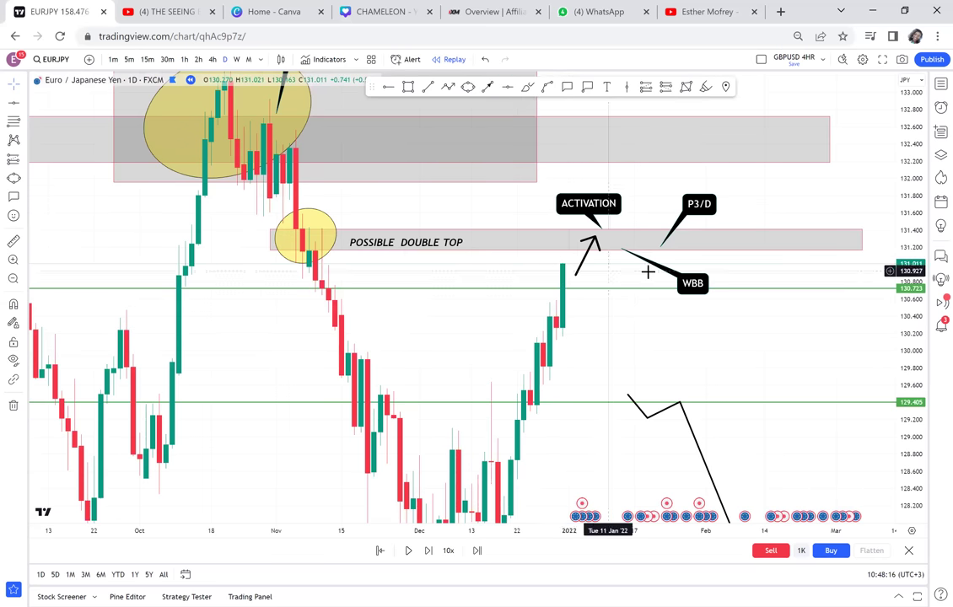
Advance the replay by one daily candle and delete the upward arrow beside the last candles.
left_click(428, 553)
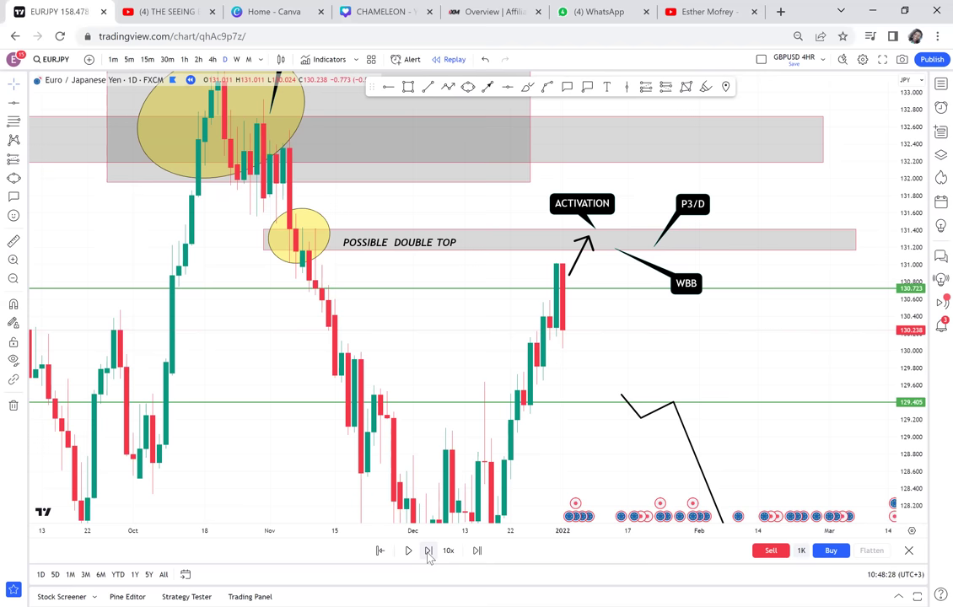
left_click(573, 268)
key("Delete")
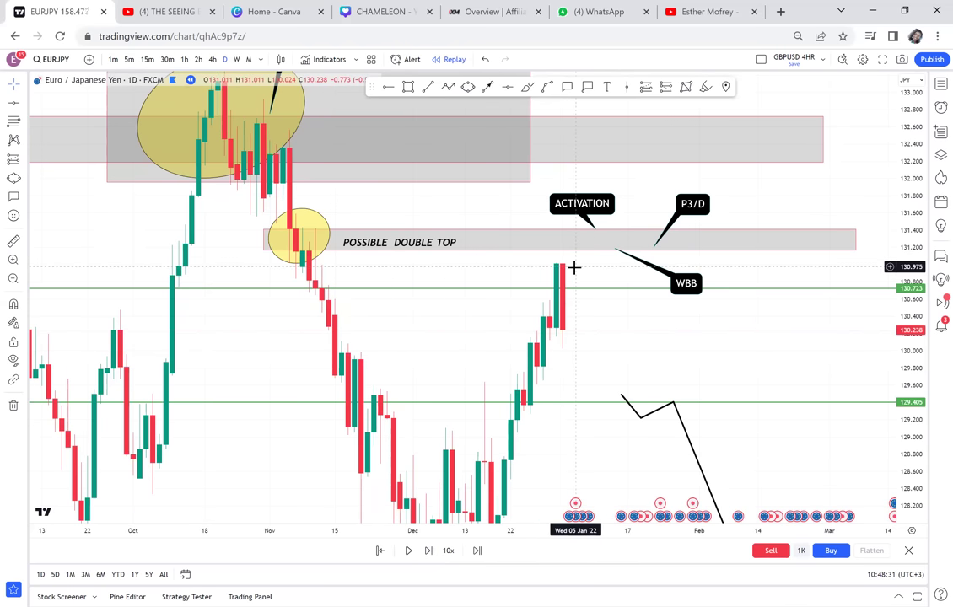
Advance the replay by one more daily candle and delete the ACTIVATION callout.
left_click_drag(589, 206, 627, 184)
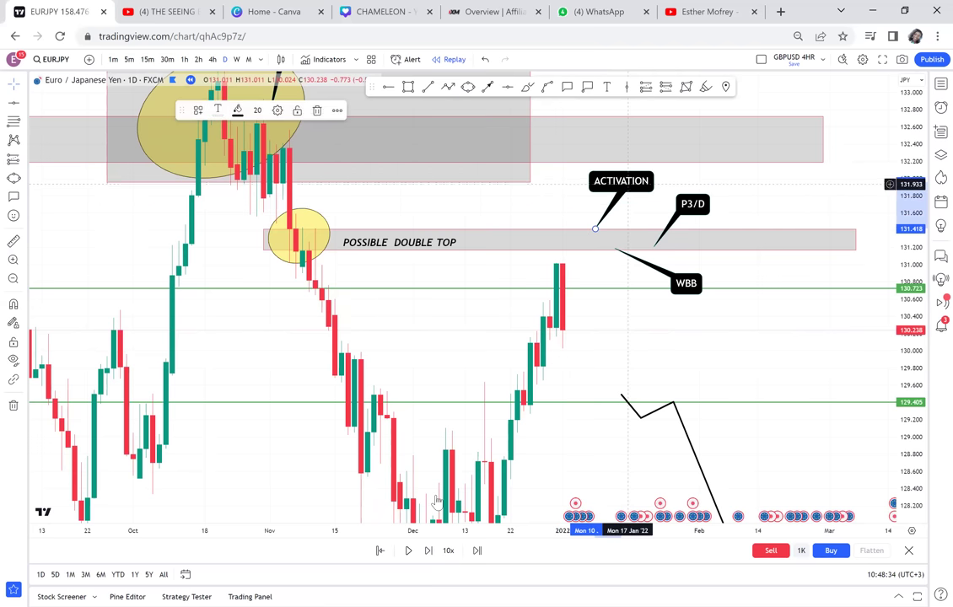
left_click(430, 551)
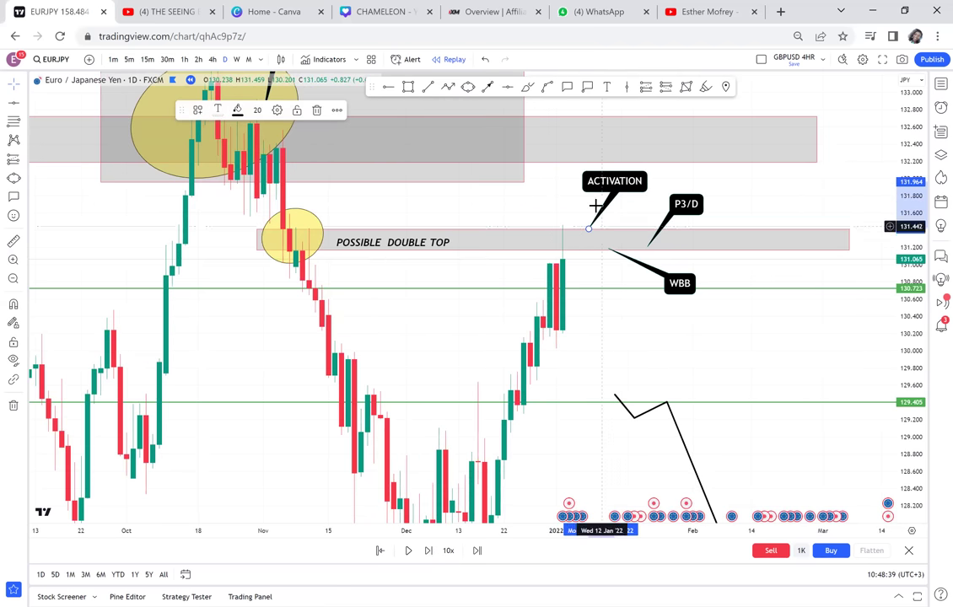
key("Delete")
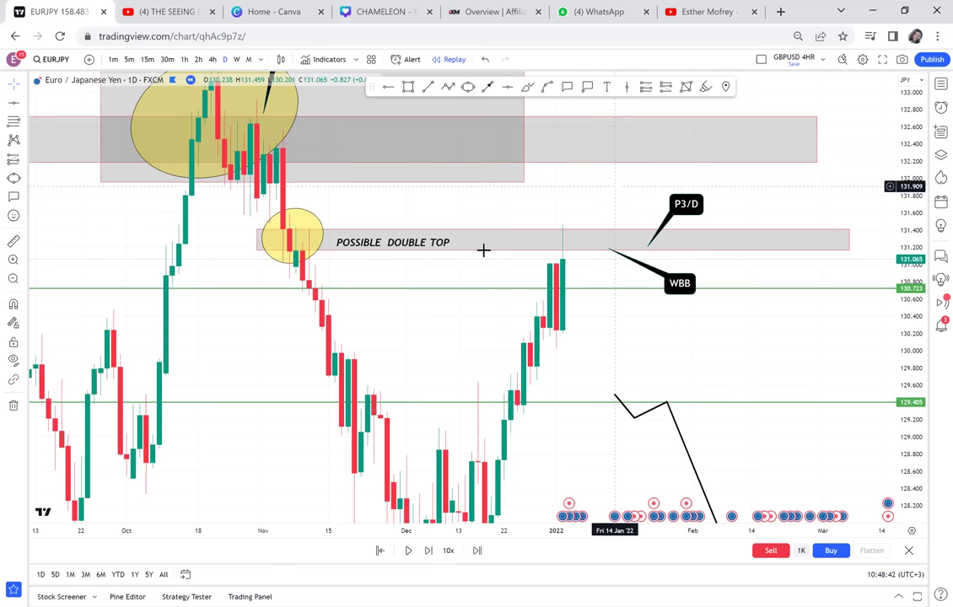
Shift the POSSIBLE DOUBLE TOP label further along its zone and move the WBB callout box above the zone.
left_click_drag(355, 242, 401, 240)
mouse_move(672, 280)
left_mouse_down()
mouse_move(623, 203)
mouse_move(617, 172)
left_mouse_up()
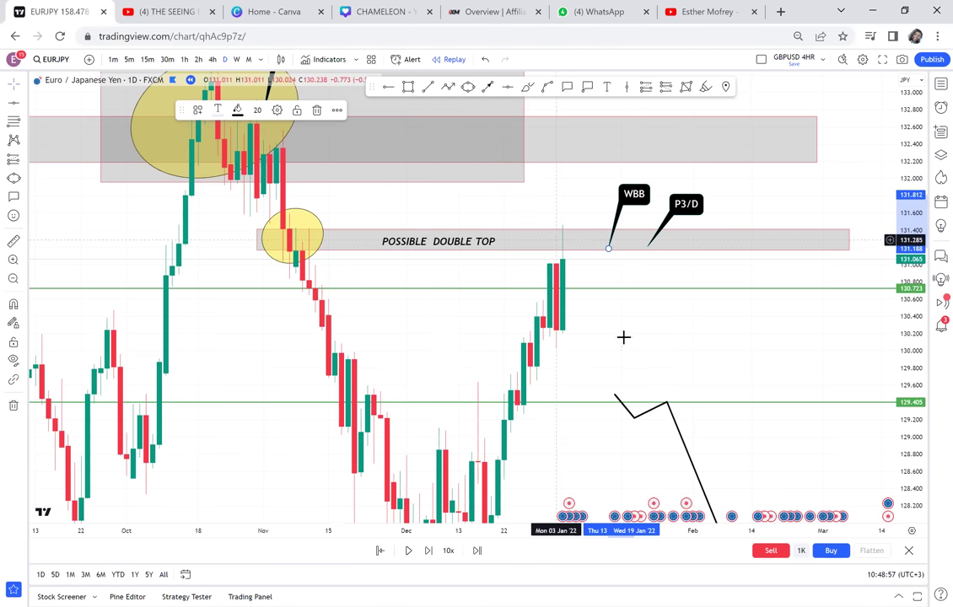
Advance the replay by one daily candle and draw a black horizontal ray at 130.860 near the new candle's low.
scroll(615, 273, "up", 2)
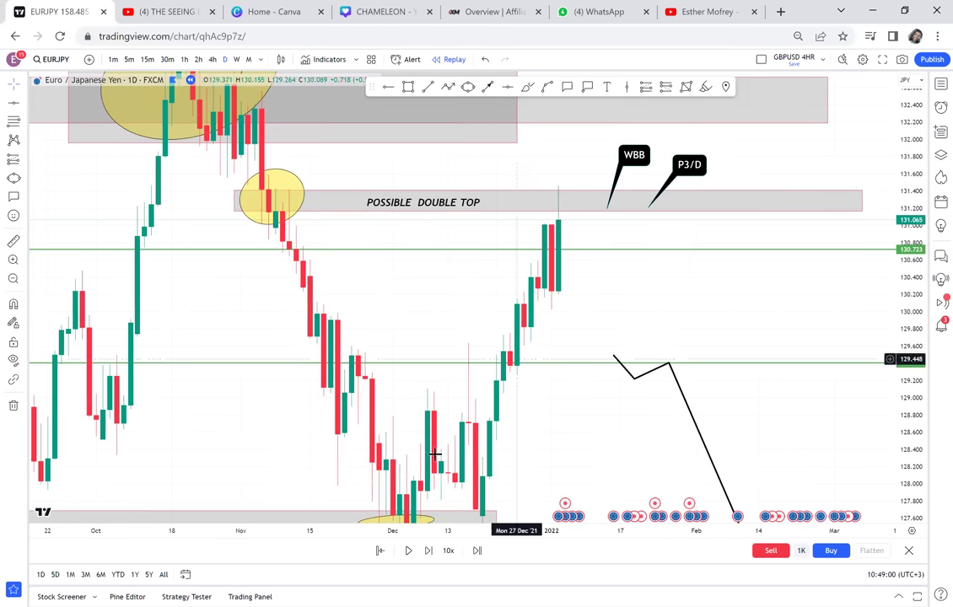
left_click(428, 551)
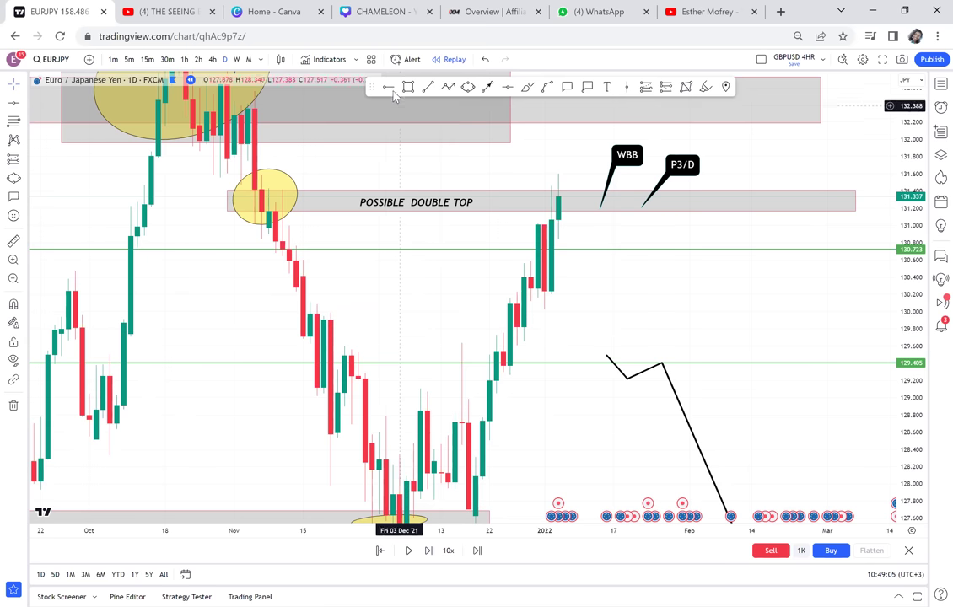
left_click(526, 241)
left_click_drag(526, 241, 510, 238)
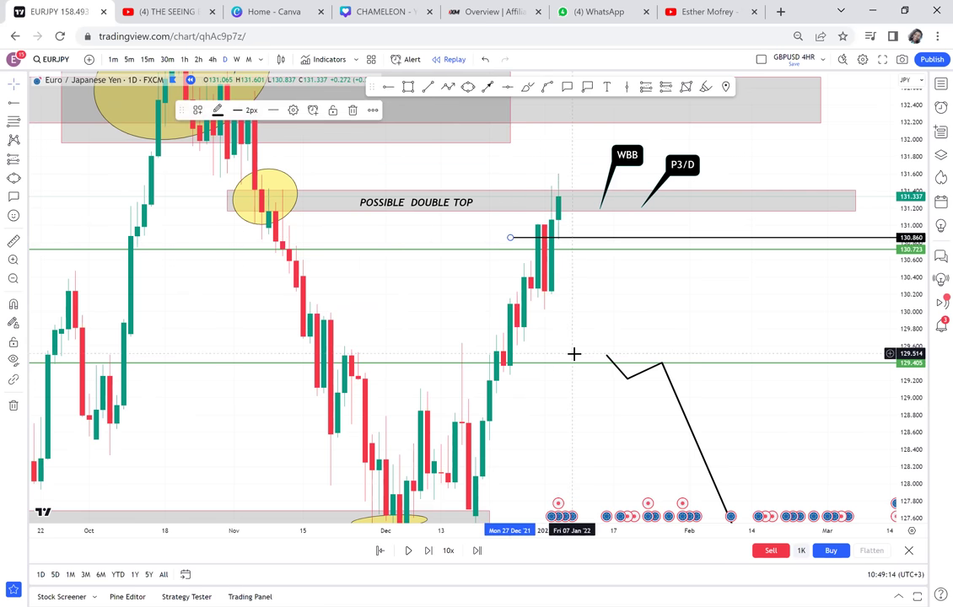
Mock up a solid red candle with a rectangle from about 131.363 to 130.600 beside the latest candle, and remove it.
mouse_move(571, 341)
left_mouse_down()
mouse_move(554, 246)
mouse_move(549, 302)
left_mouse_up()
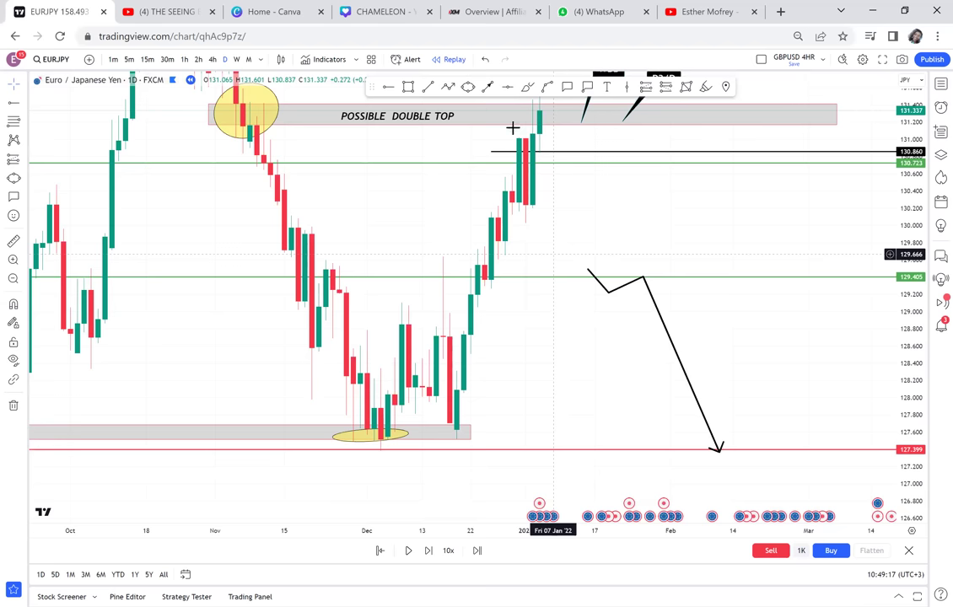
left_click(409, 87)
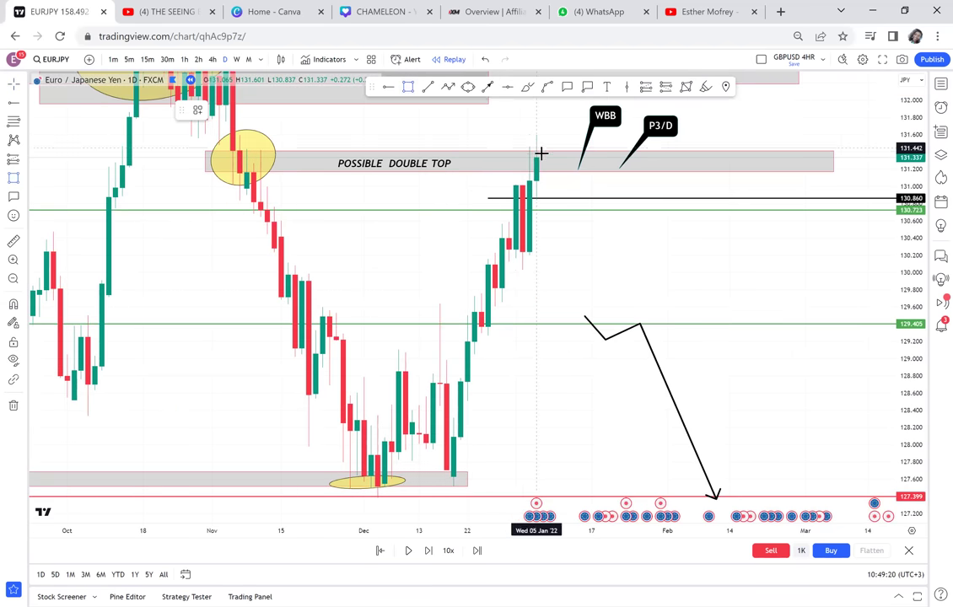
left_click_drag(543, 155, 571, 221)
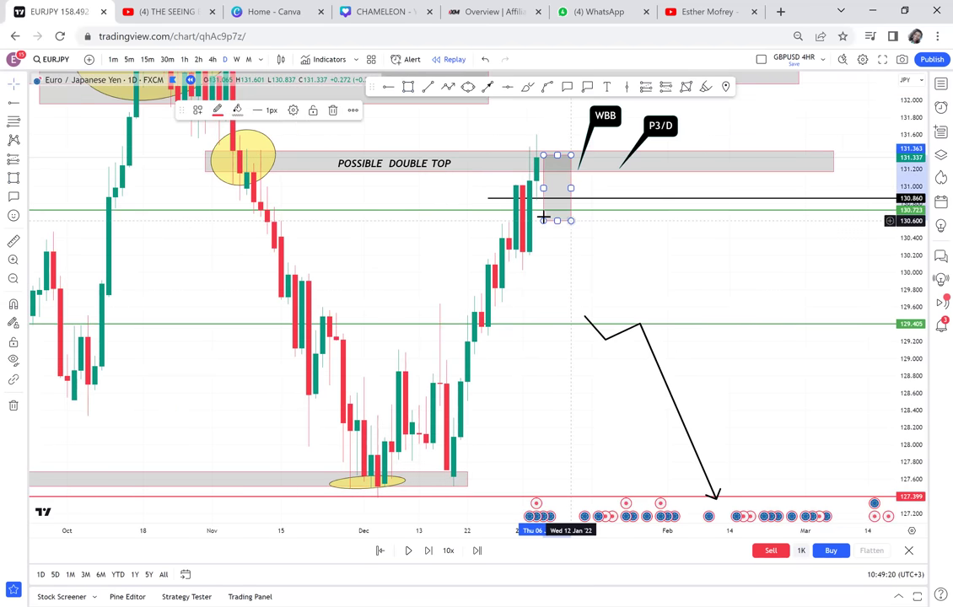
left_click(238, 110)
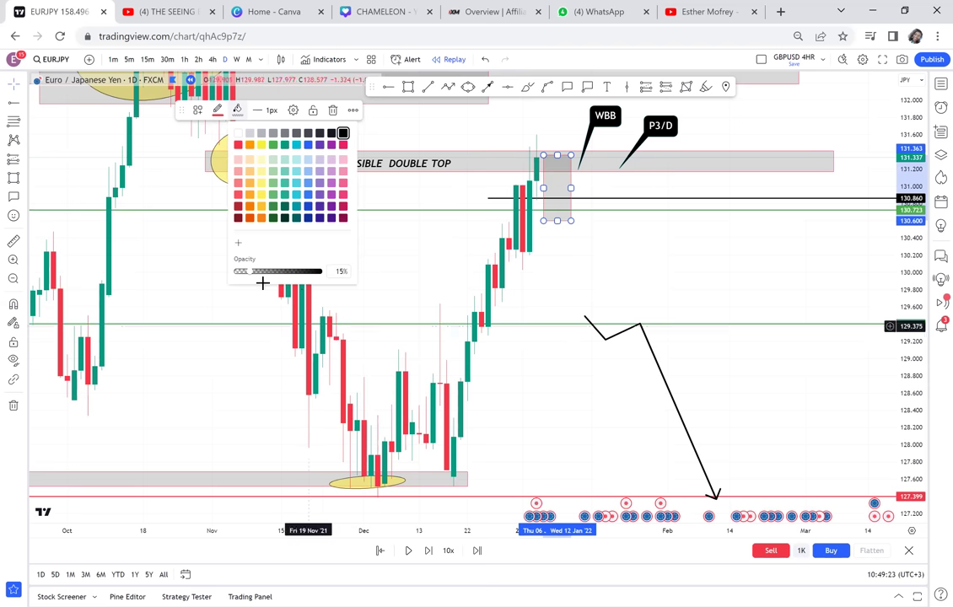
left_click_drag(255, 272, 332, 288)
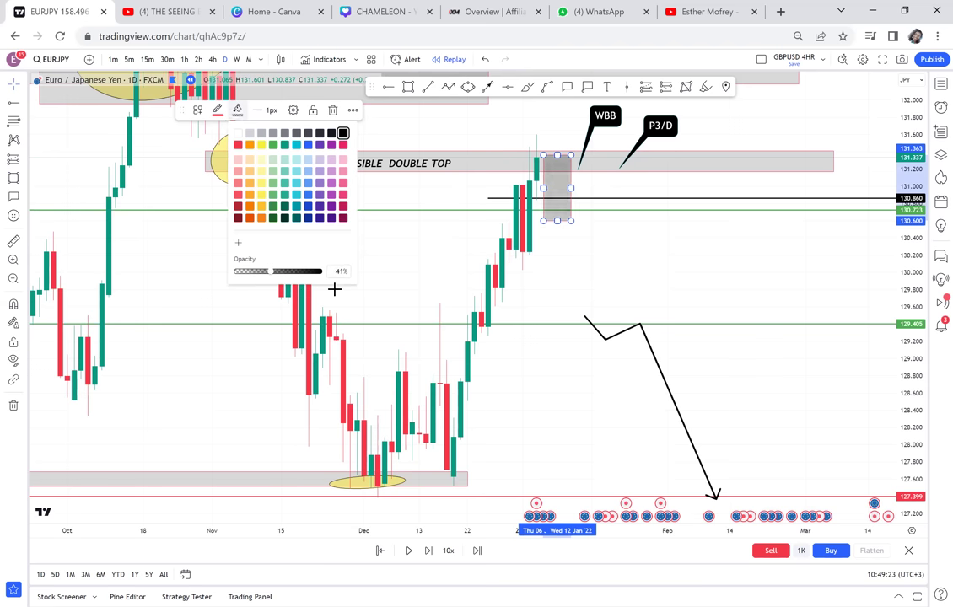
left_click(238, 145)
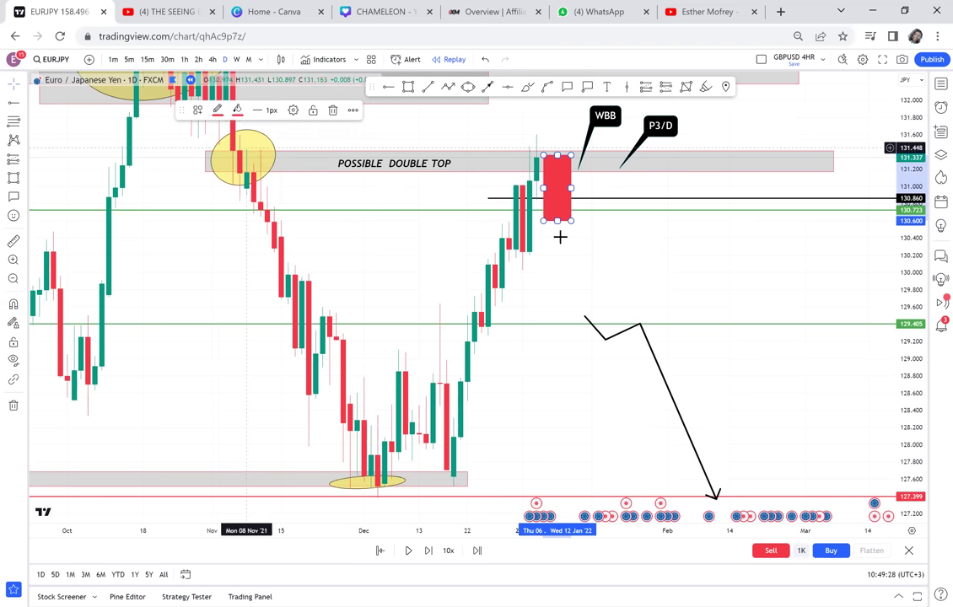
left_click(645, 264)
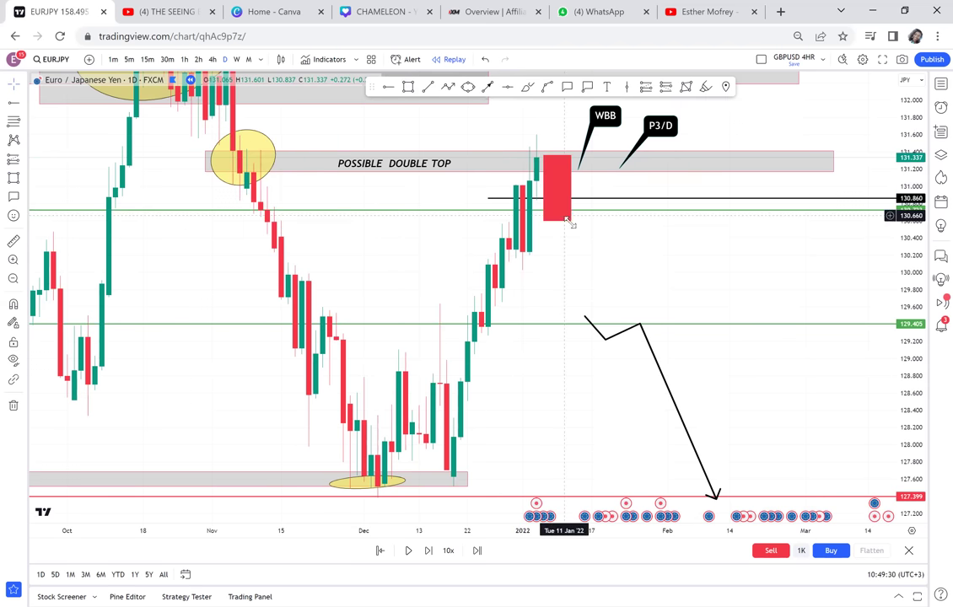
key("Delete")
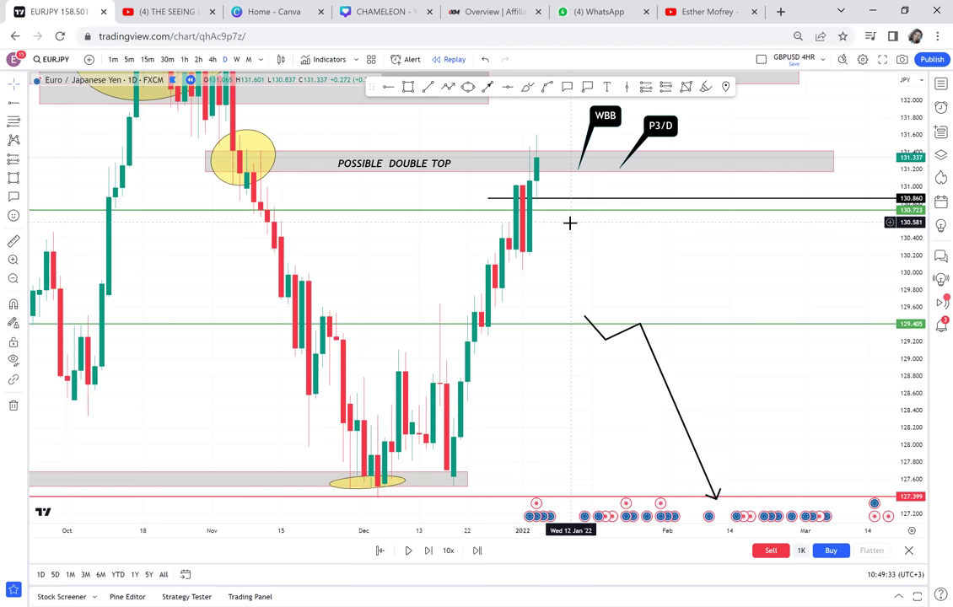
Delete the green horizontal line at 130.723 and advance the replay by one daily candle.
left_click(425, 213)
key("Delete")
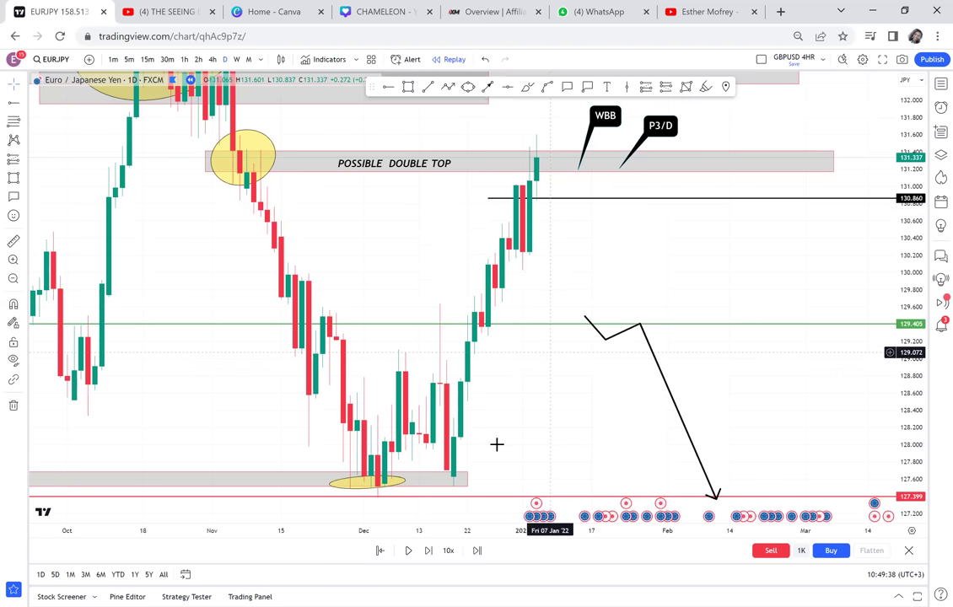
left_click(430, 552)
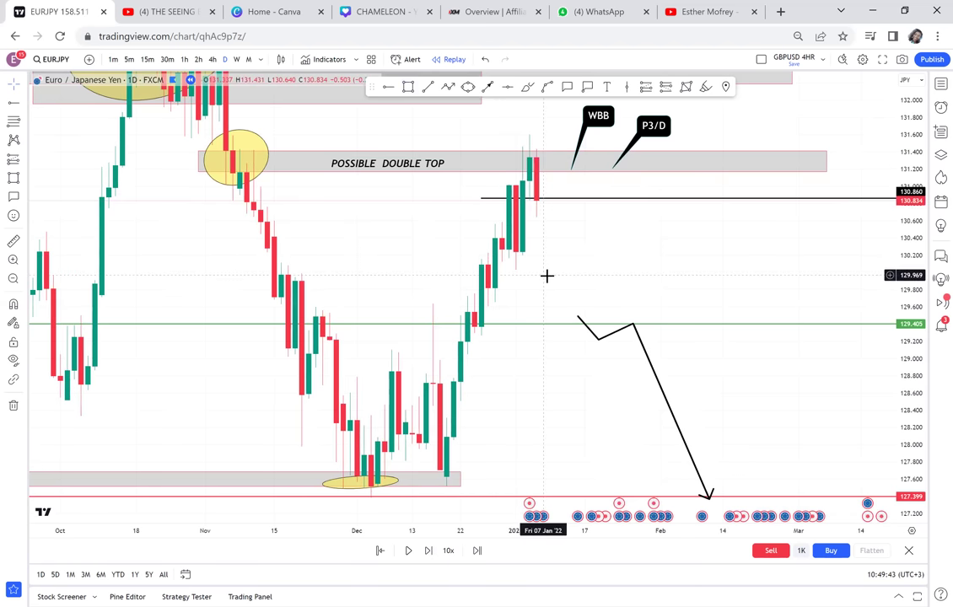
Point the WBB callout at the latest red candle and change its text to BEARISH ENGULF.
left_click_drag(560, 295, 609, 330)
scroll(609, 330, "up", 1)
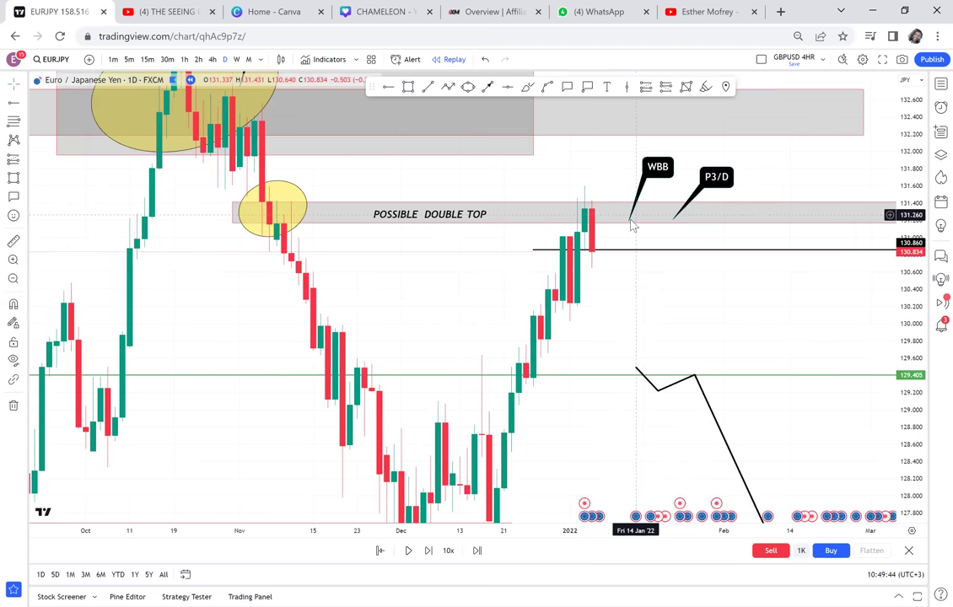
left_click_drag(626, 225, 598, 214)
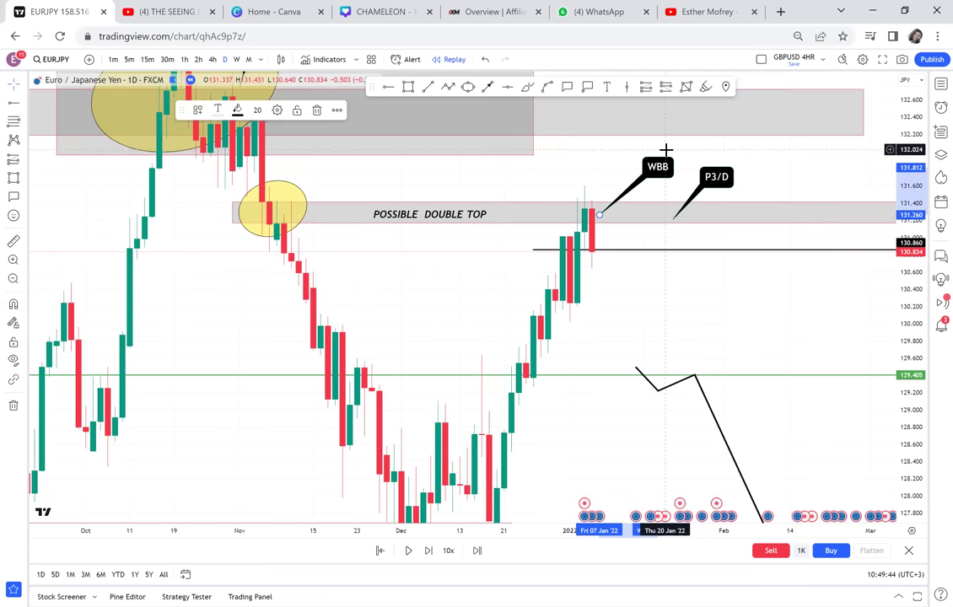
double_click(660, 167)
type("BEARICH")
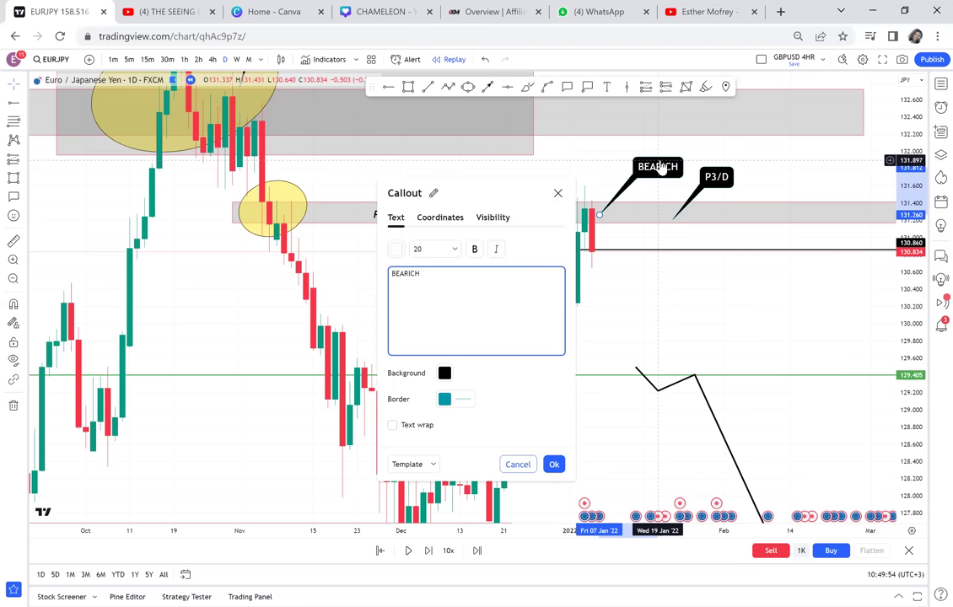
key("BackSpace")
key("BackSpace")
type("S")
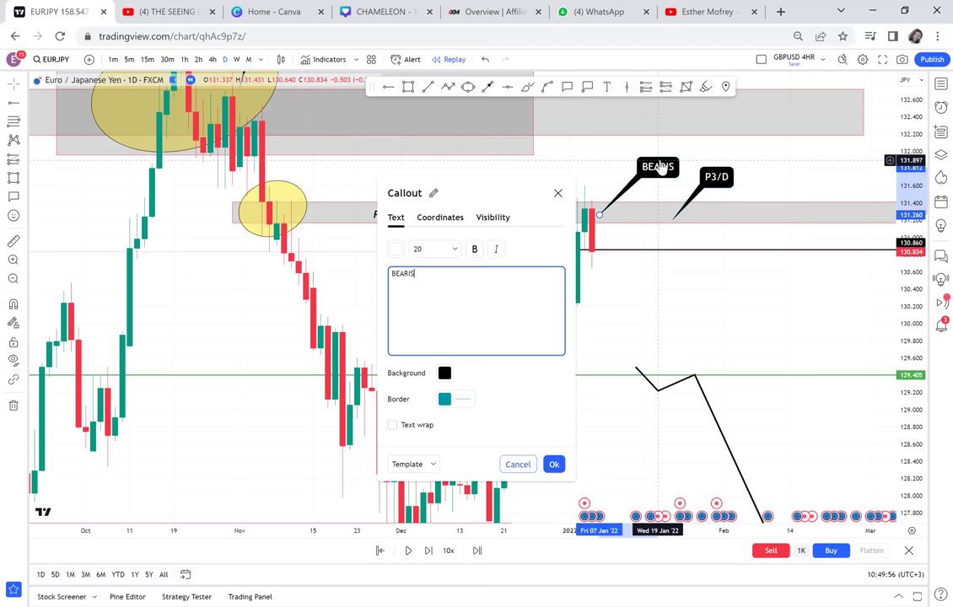
type("H ENG")
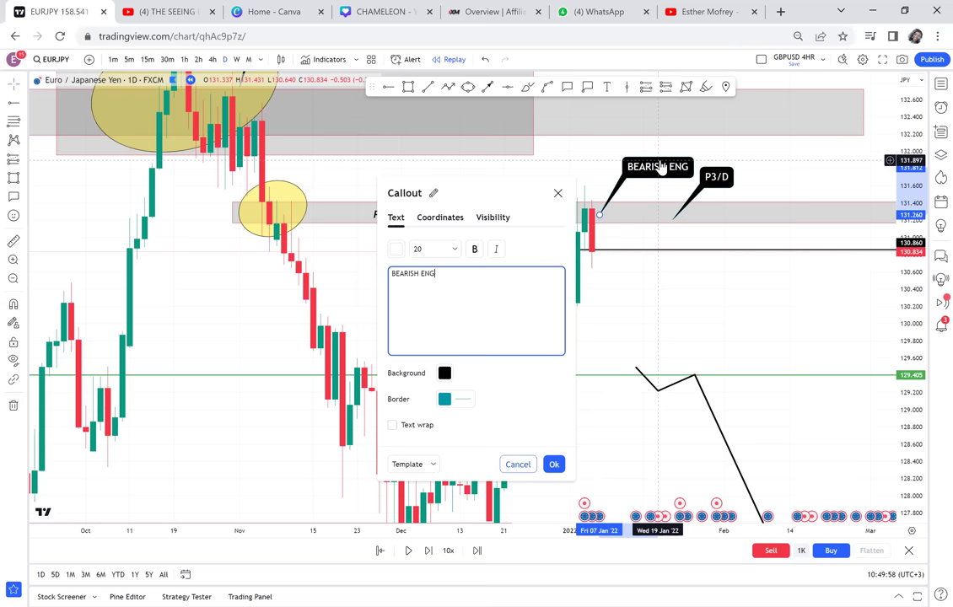
type("ULF")
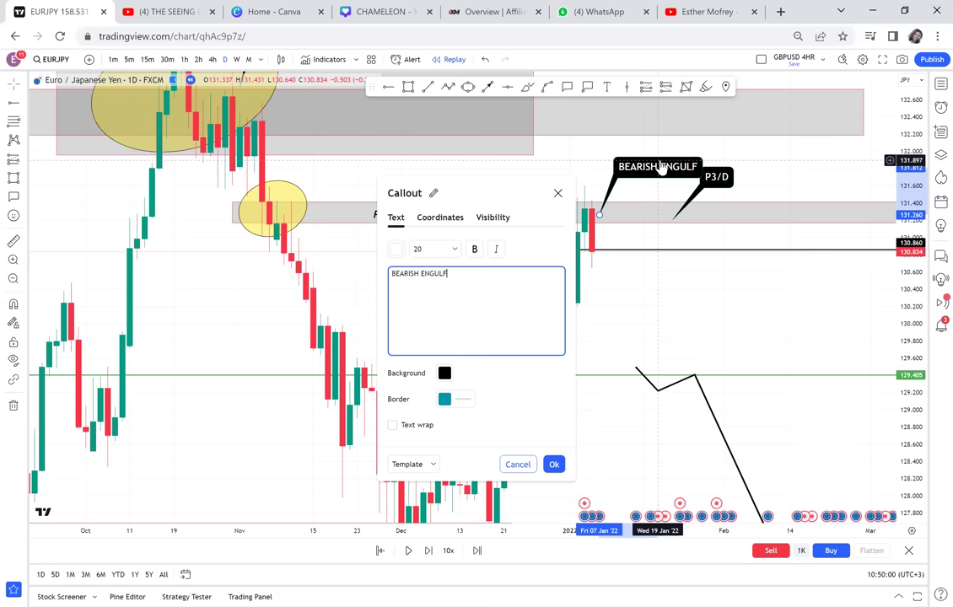
left_click(664, 275)
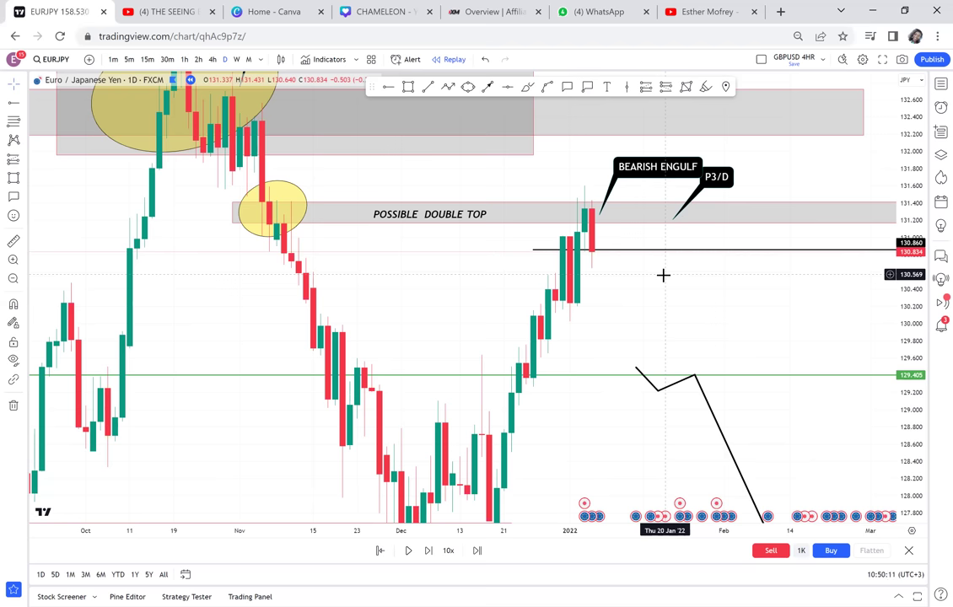
Place a short position at the latest candle's close and extend its target to the green line at 129.405.
left_click_drag(447, 281, 351, 302)
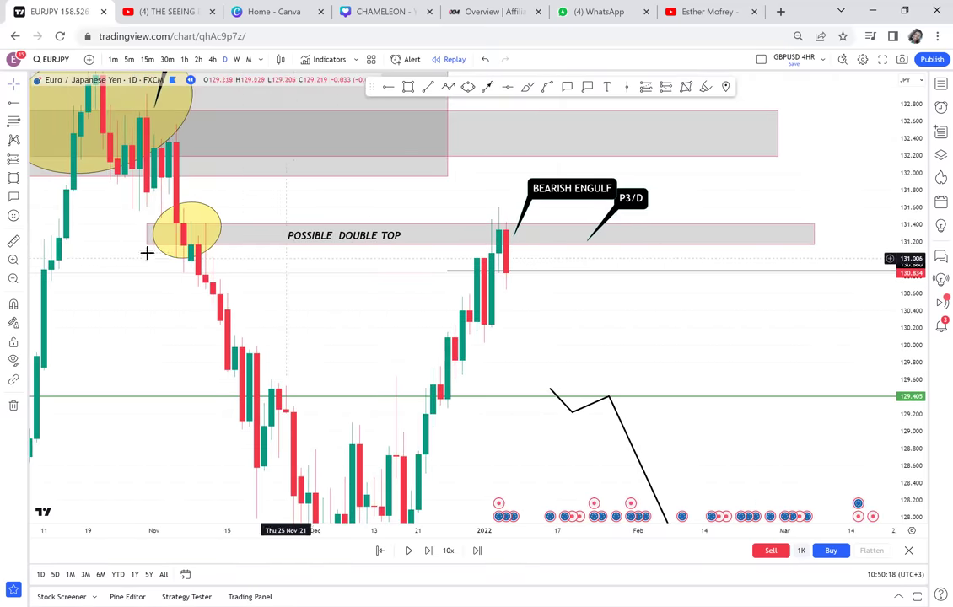
left_click(25, 162)
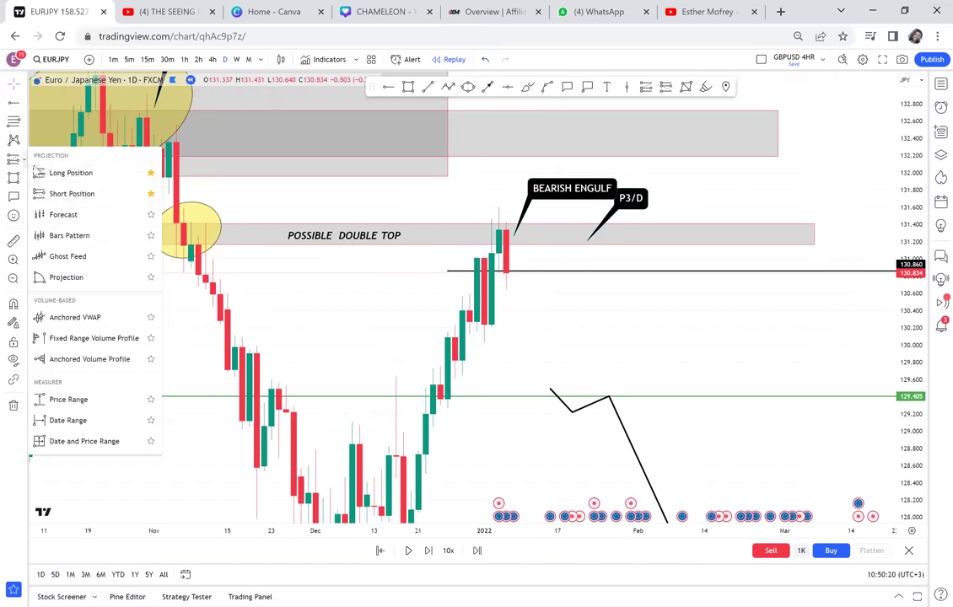
left_click(87, 195)
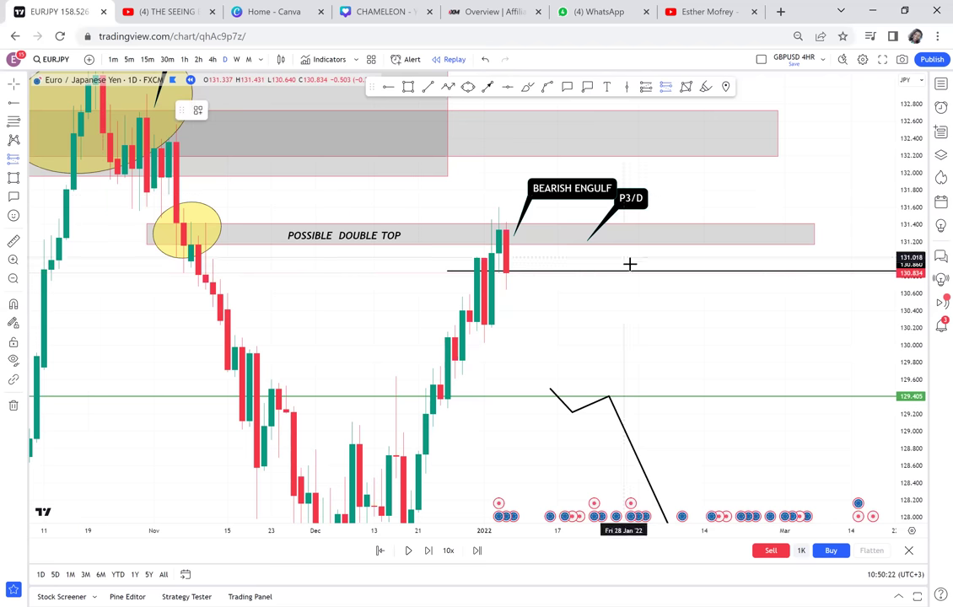
left_click(506, 272)
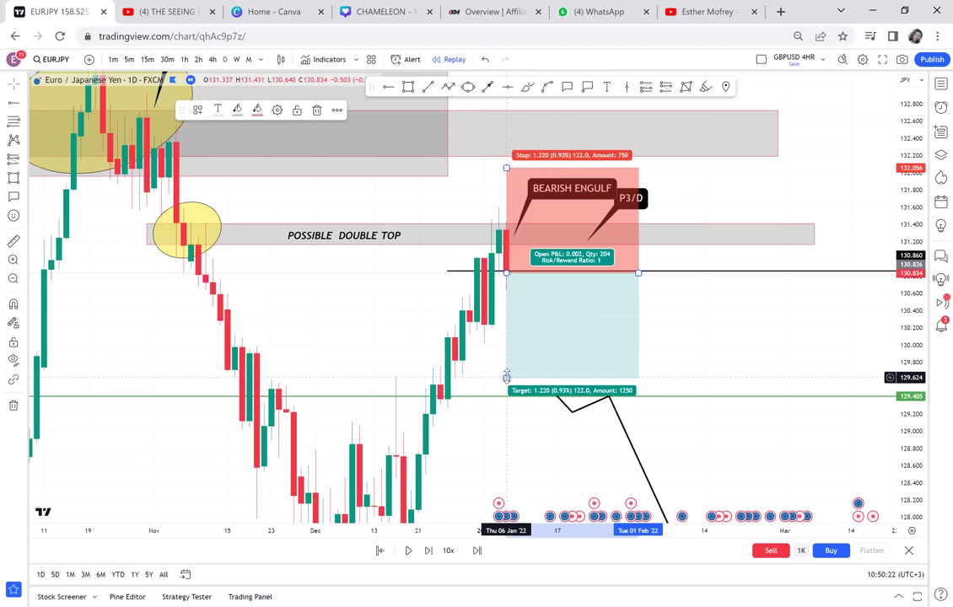
left_click_drag(506, 379, 506, 397)
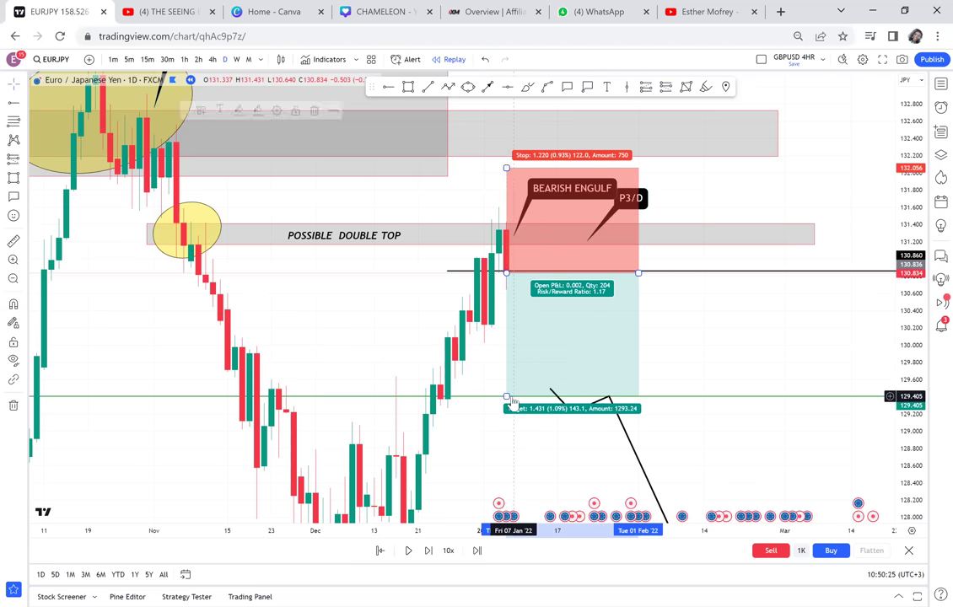
Measure 100 pips down from the black entry line and draw a horizontal ray at 129.848.
left_click(13, 240)
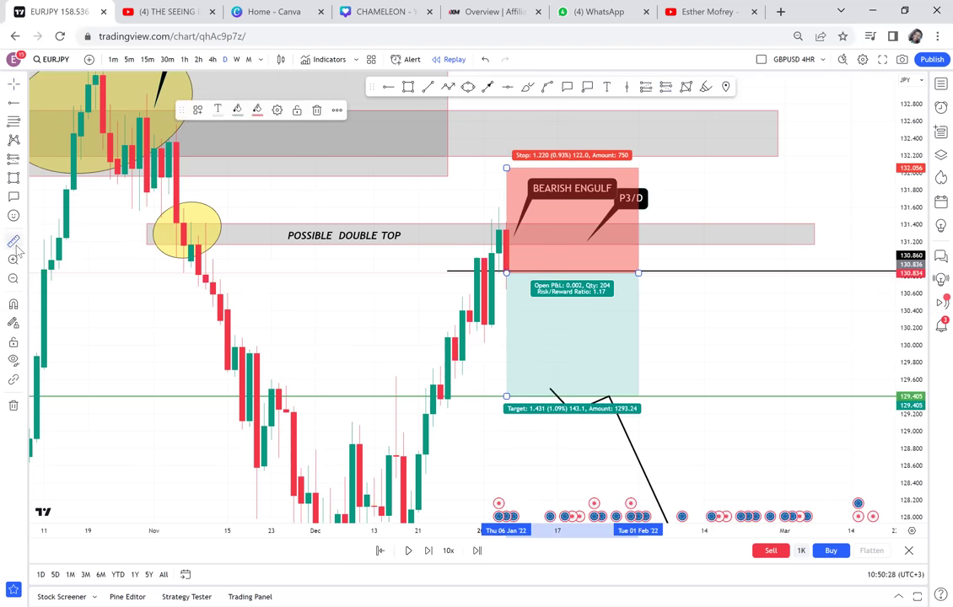
left_click(476, 271)
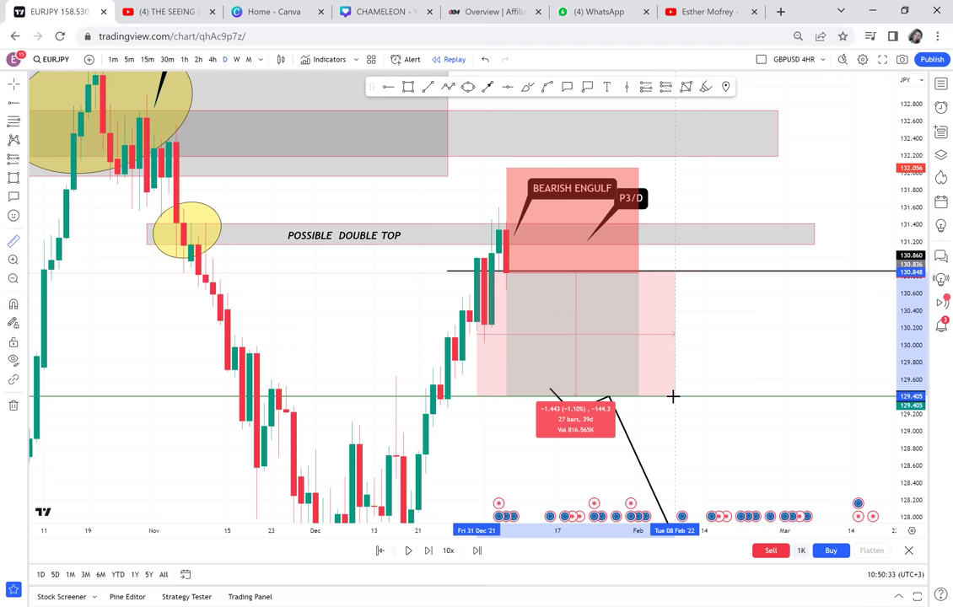
left_click(694, 358)
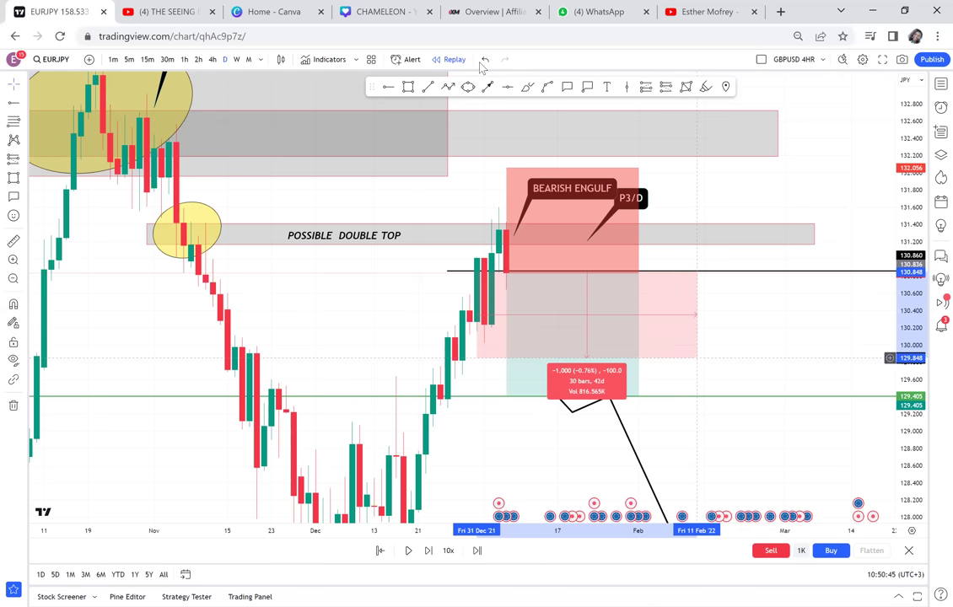
left_click(389, 90)
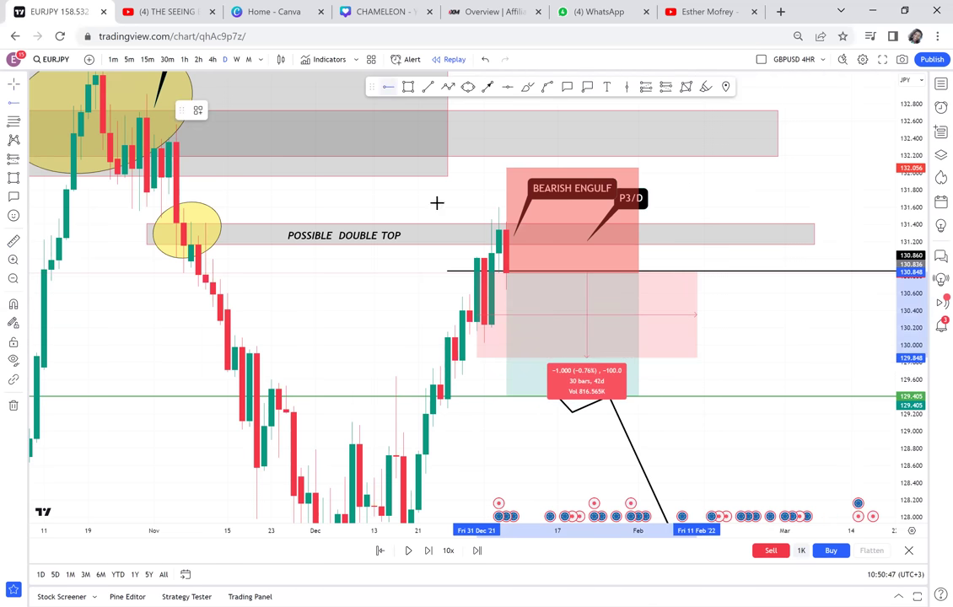
left_click(438, 359)
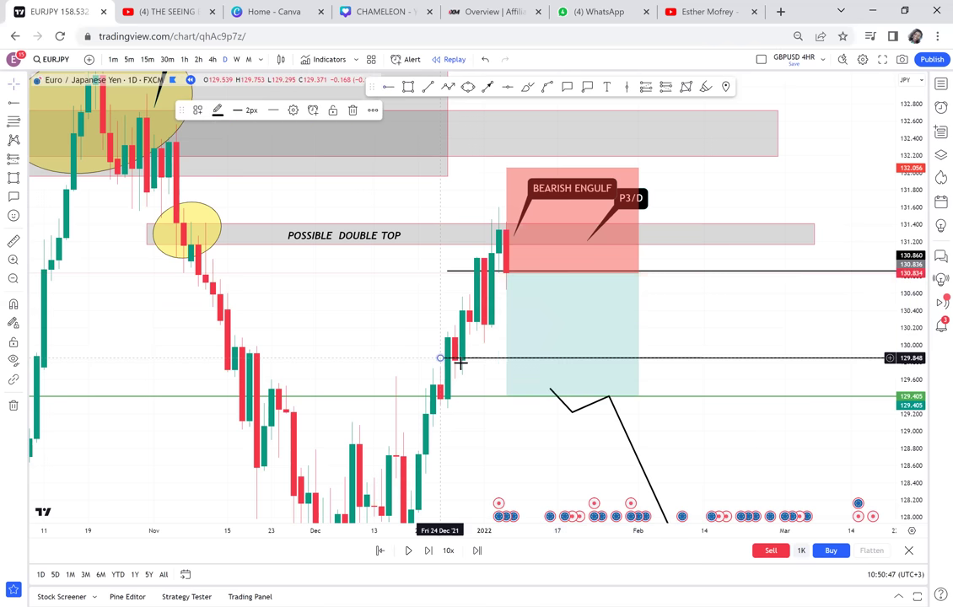
Draw a rectangle zone from about 129.805 to 129.636 below the new ray, filled black at 17% opacity.
left_click(411, 93)
left_click(440, 362)
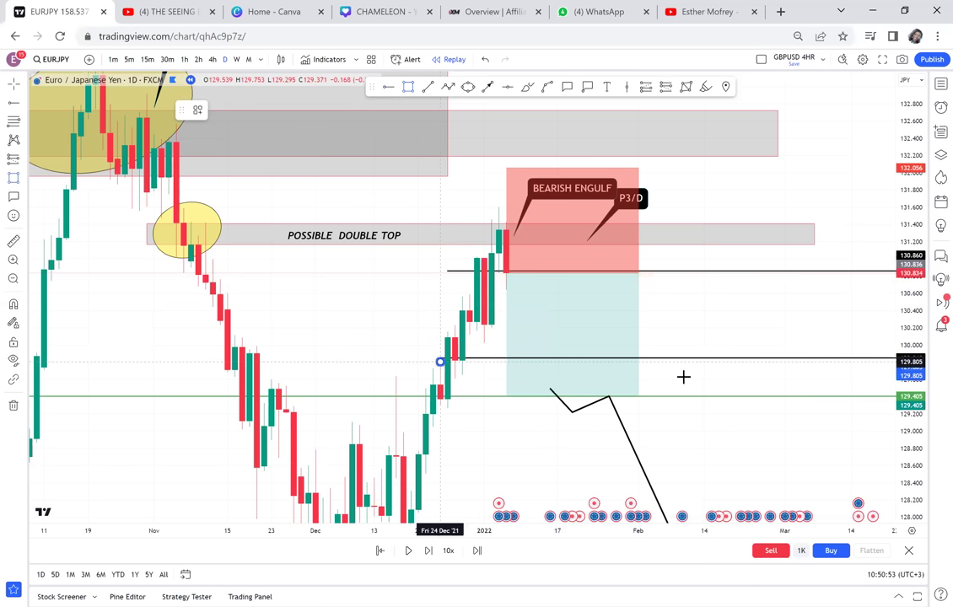
left_click(684, 377)
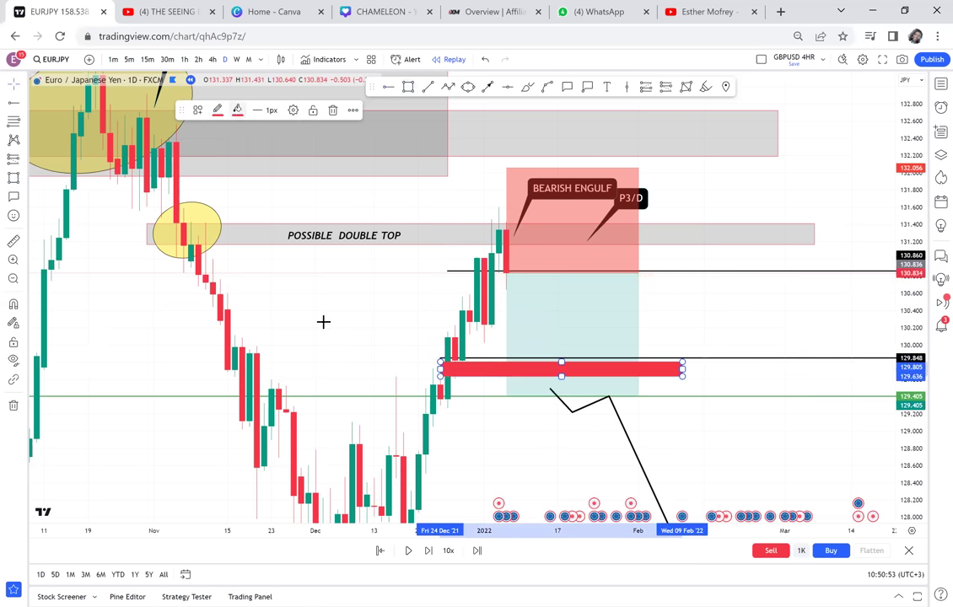
left_click(237, 109)
left_click_drag(267, 279, 248, 270)
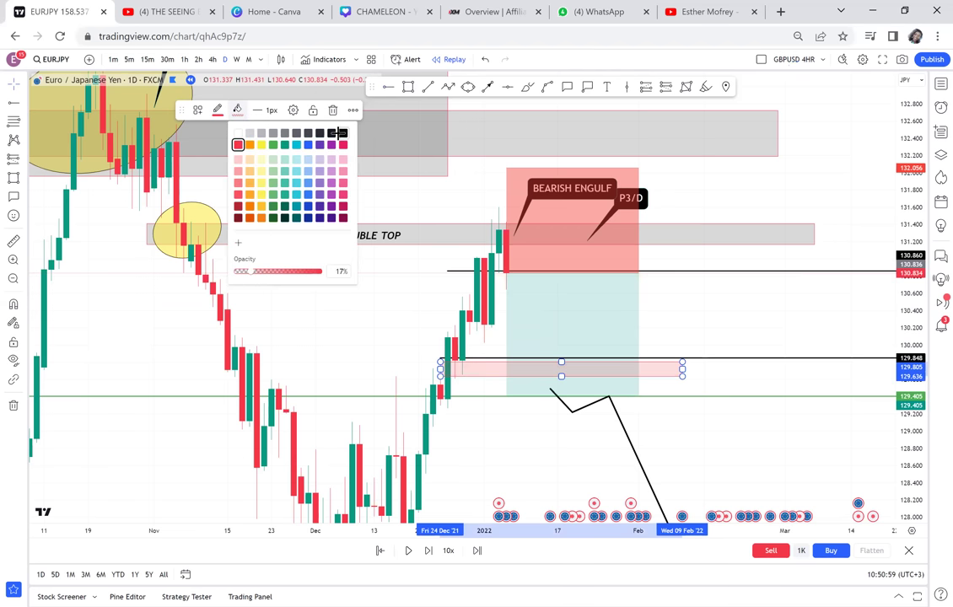
left_click(342, 134)
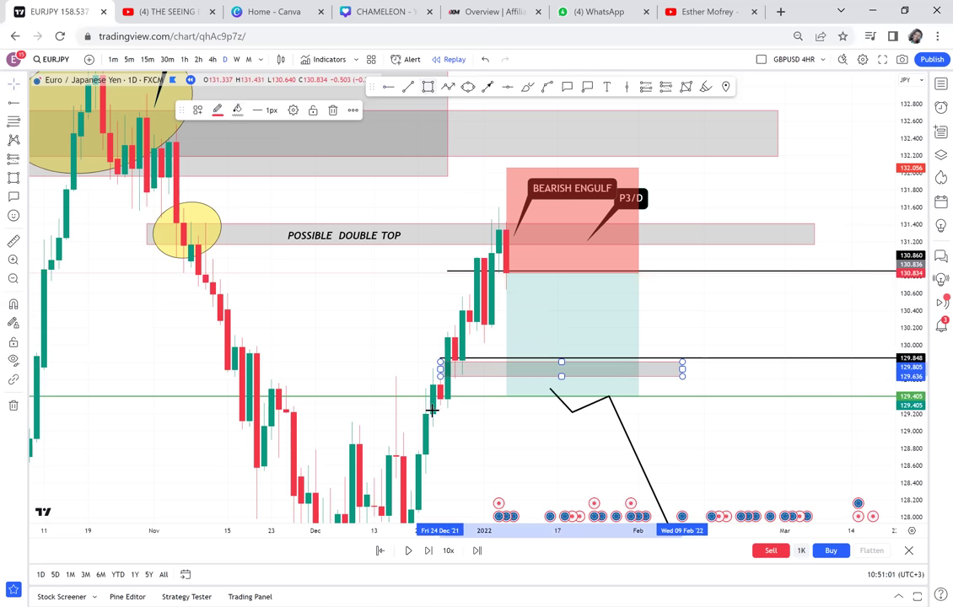
Draw a rectangle zone from about 129.357 to 129.248 below the green line and move the short position's target to about 129.866.
left_click(422, 401)
left_click(425, 401)
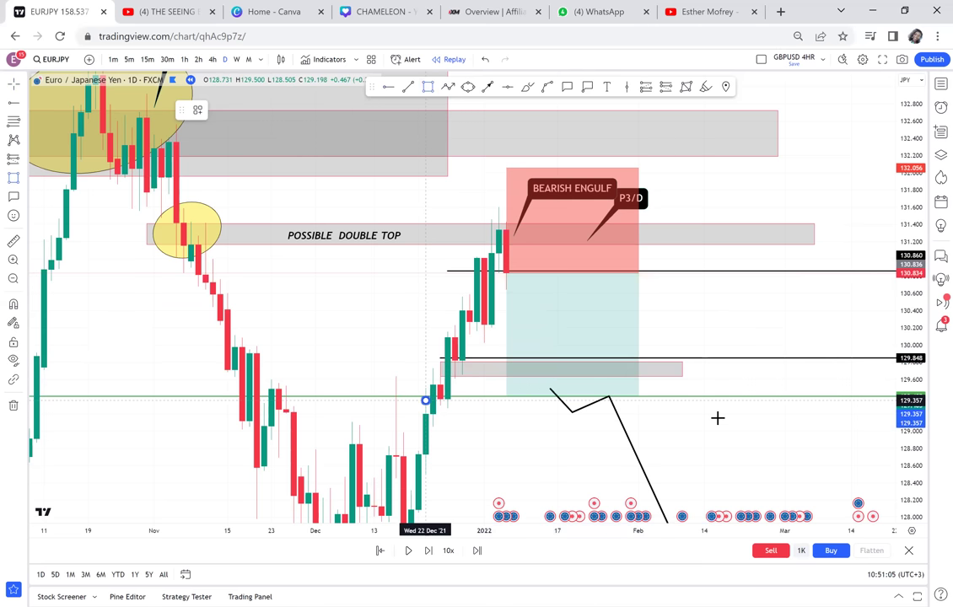
left_click(734, 409)
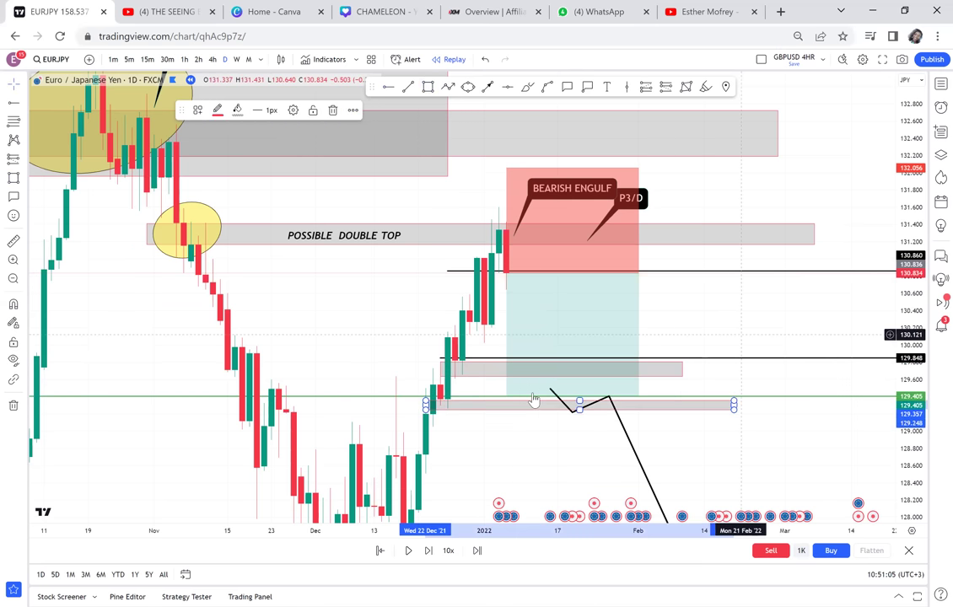
left_click_drag(504, 393, 506, 356)
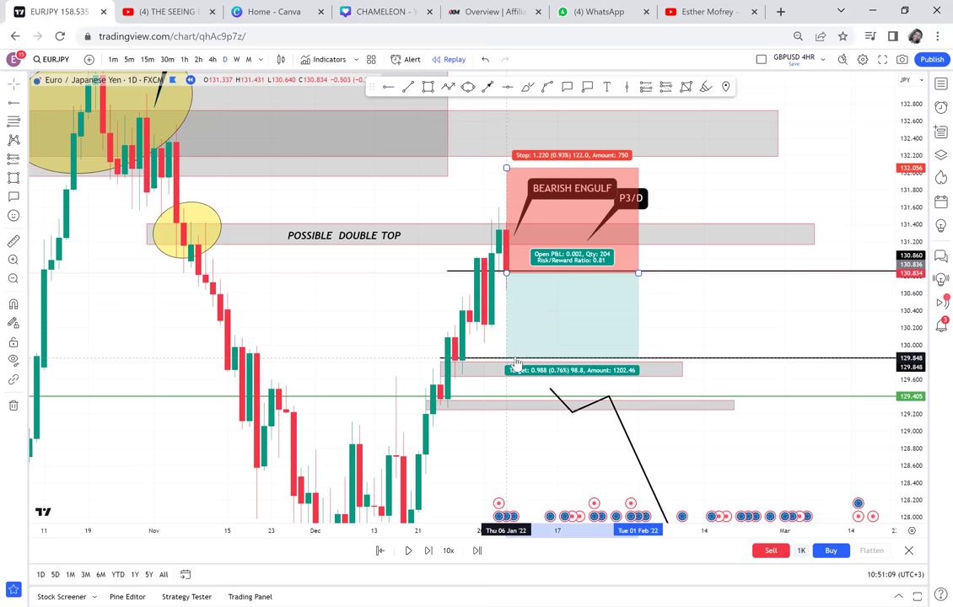
left_click(699, 321)
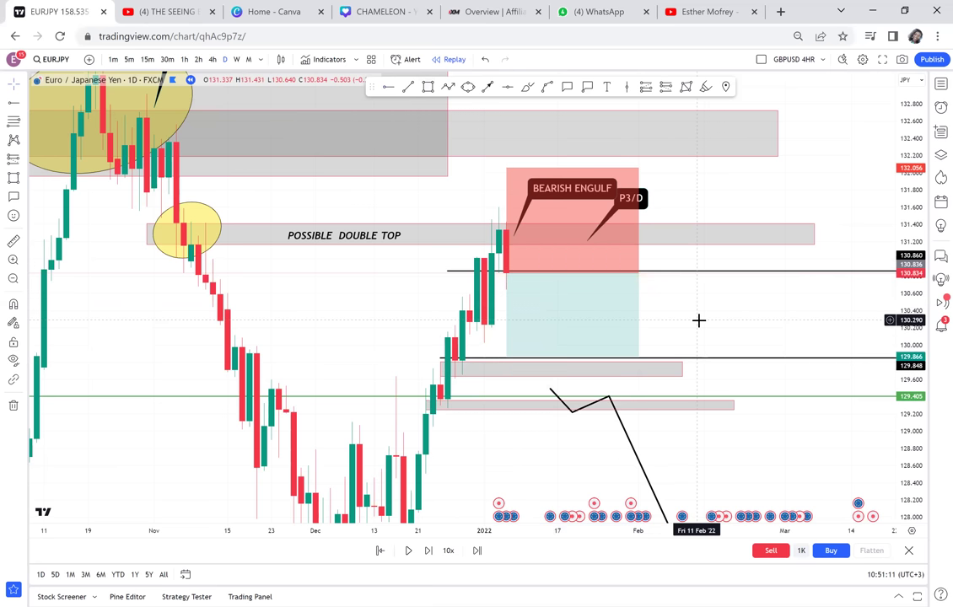
Advance the bar replay by six daily candles, one at a time, to test the short position's target.
left_click(428, 550)
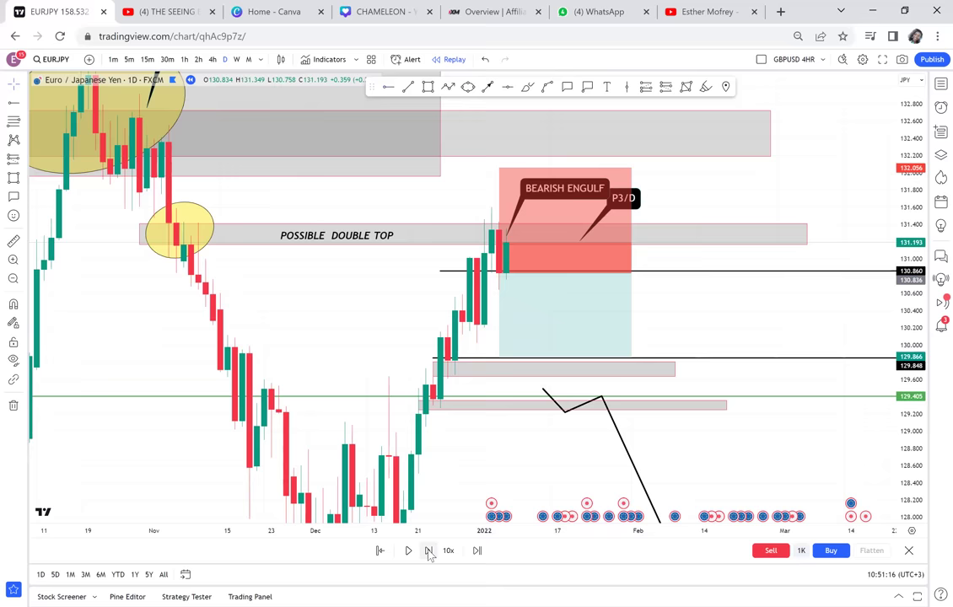
left_click(428, 551)
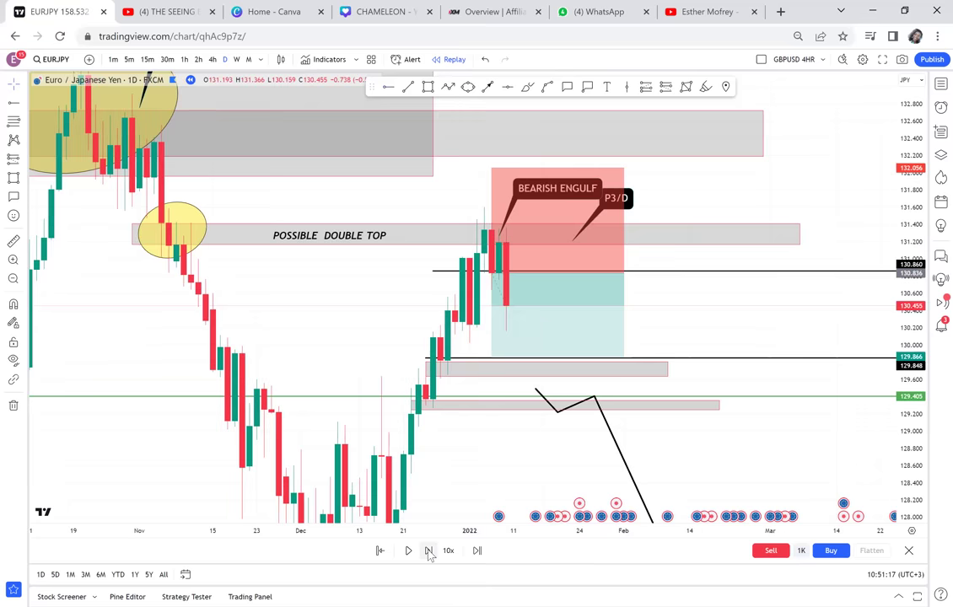
left_click(429, 550)
left_click(429, 551)
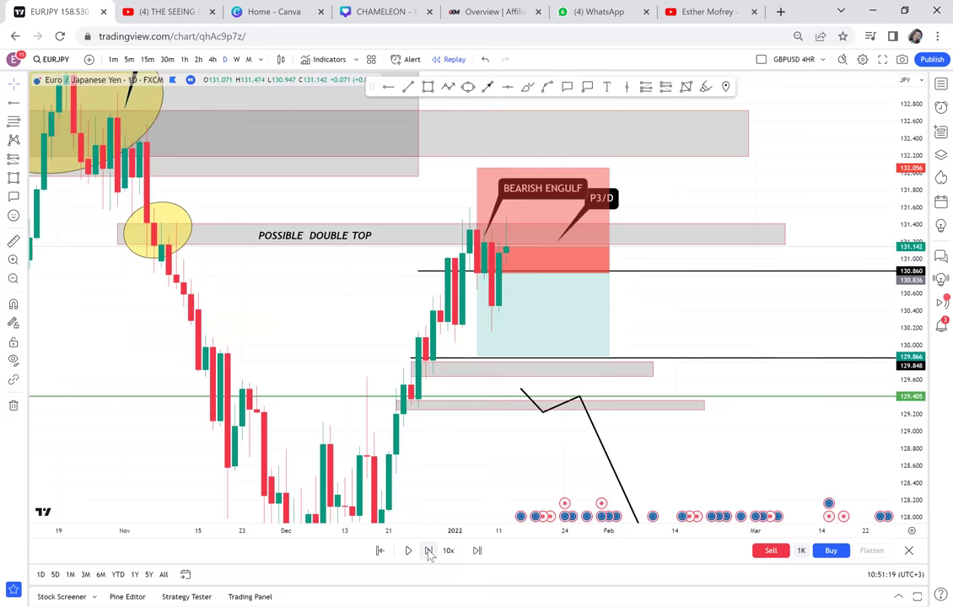
left_click(428, 550)
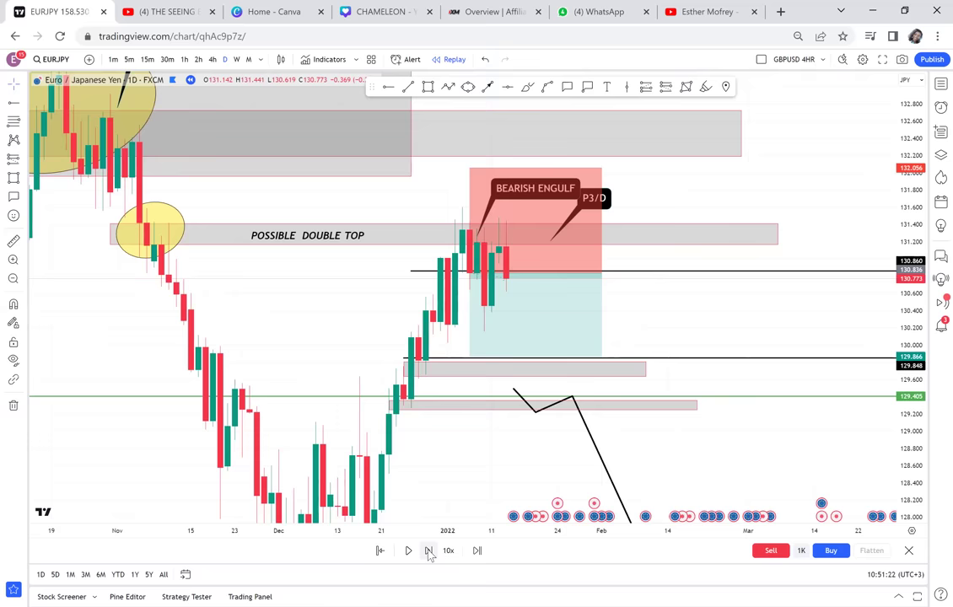
left_click(429, 551)
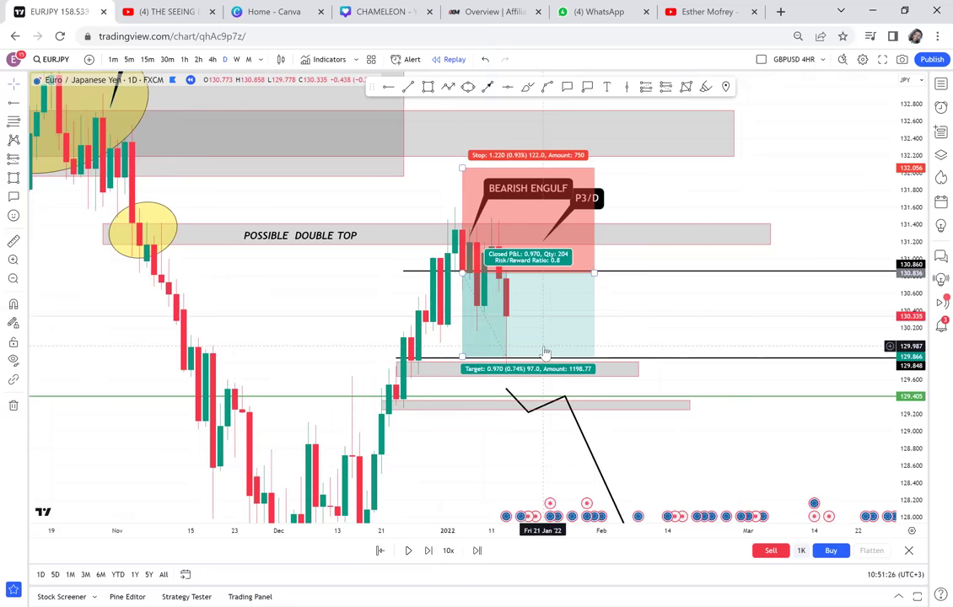
Move the short position aside into the empty area after the latest candles and delete the BEARISH ENGULF callout.
left_click_drag(544, 348, 668, 345)
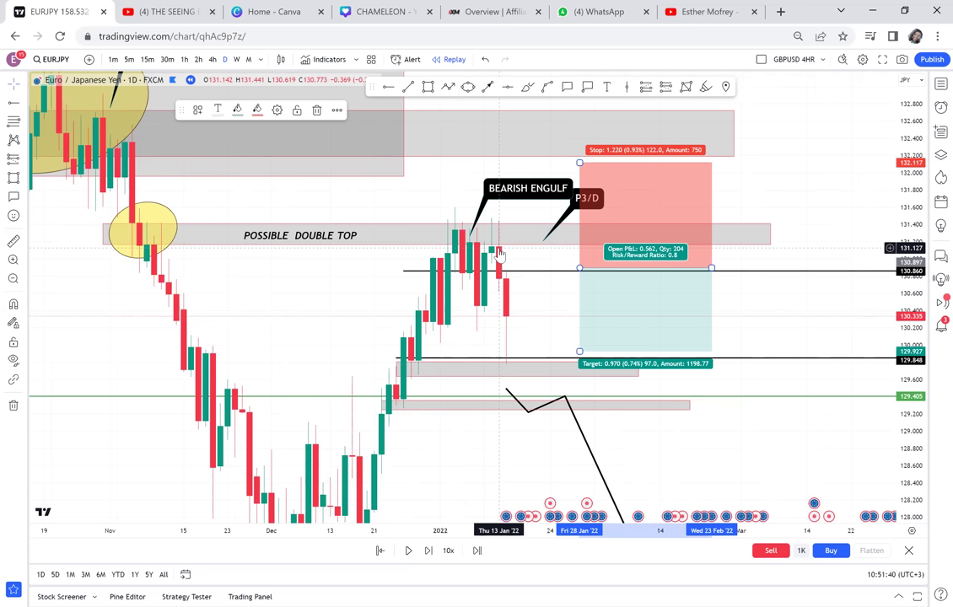
left_click(491, 188)
key("Delete")
Measure the price range from just below the 130.860 line up to the highs in the possible double top zone.
left_click(16, 242)
left_click(439, 272)
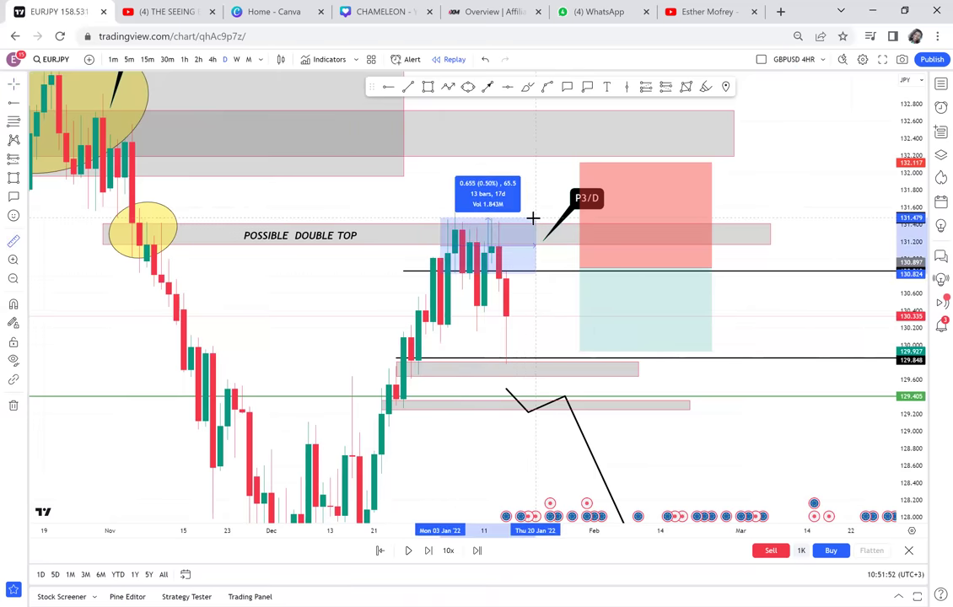
left_click(557, 338)
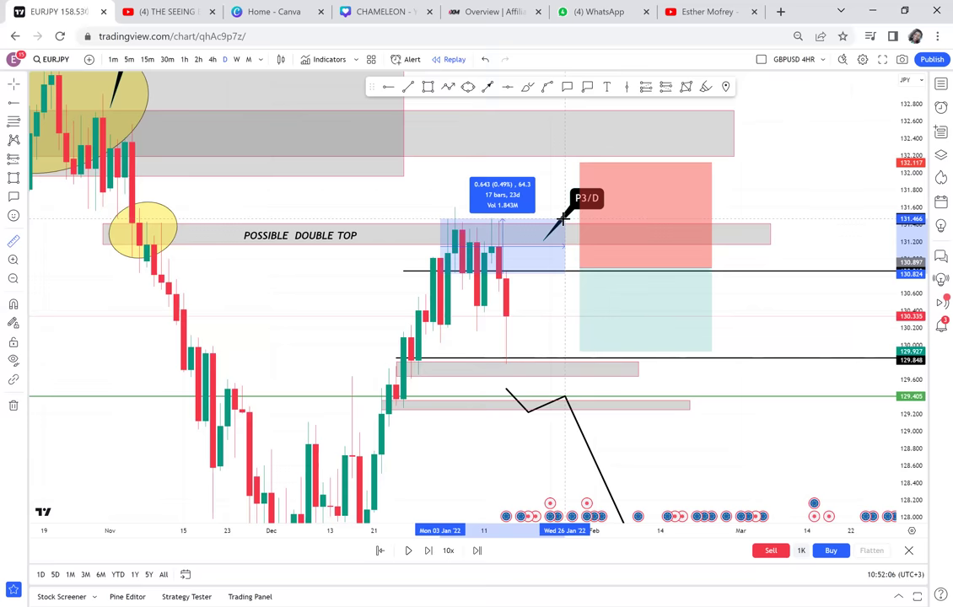
left_click(565, 188)
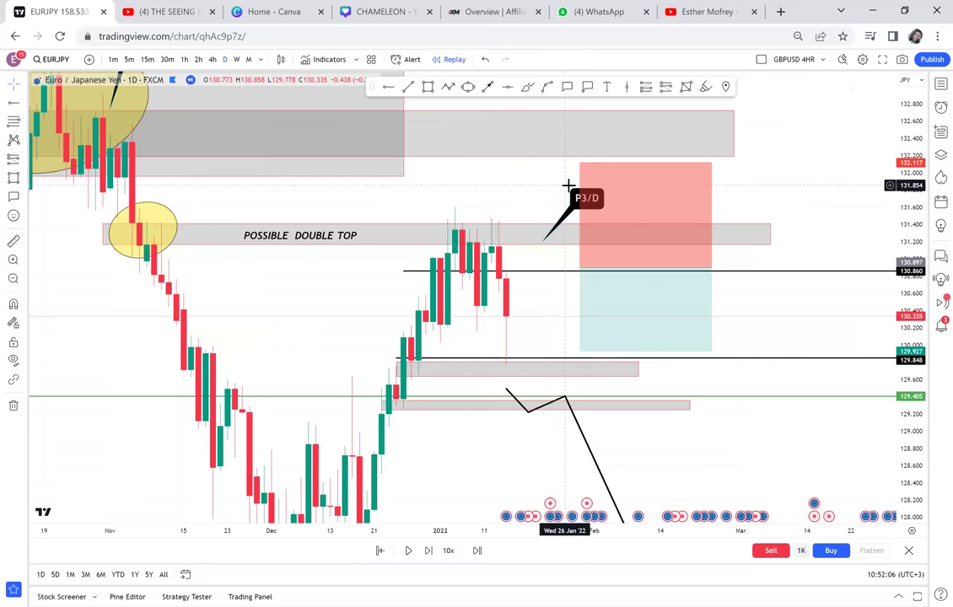
Delete the short position and the black horizontal ray at 129.848.
left_click(640, 231)
key("Delete")
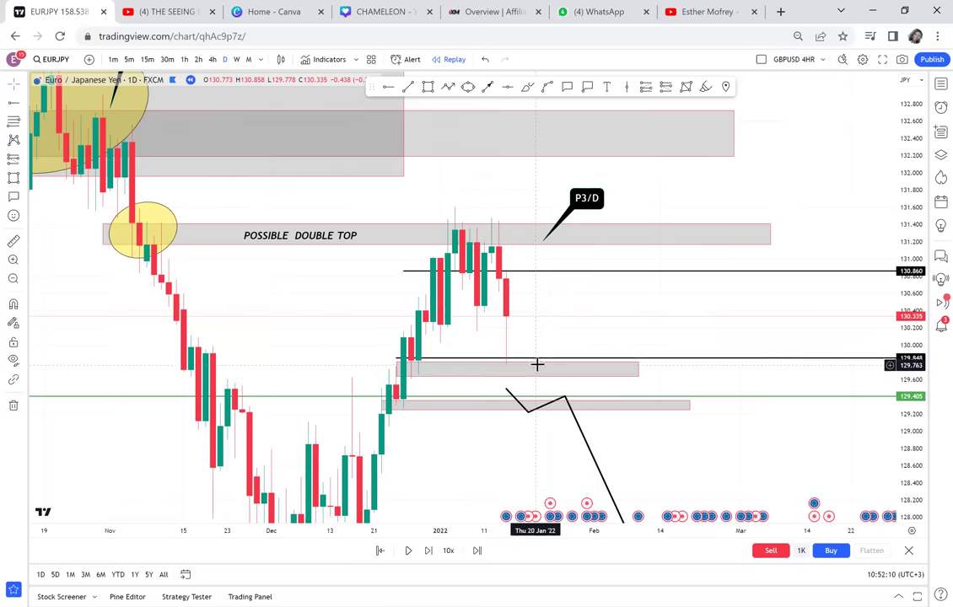
left_click(544, 362)
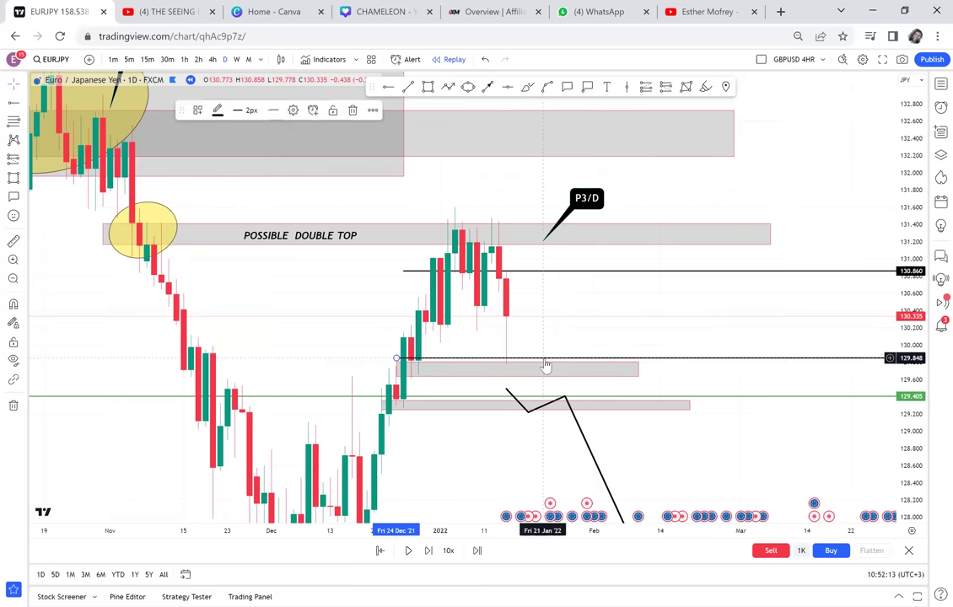
key("Delete")
Advance the bar replay by one daily candle.
left_click_drag(650, 427, 653, 362)
scroll(601, 406, "down", 1)
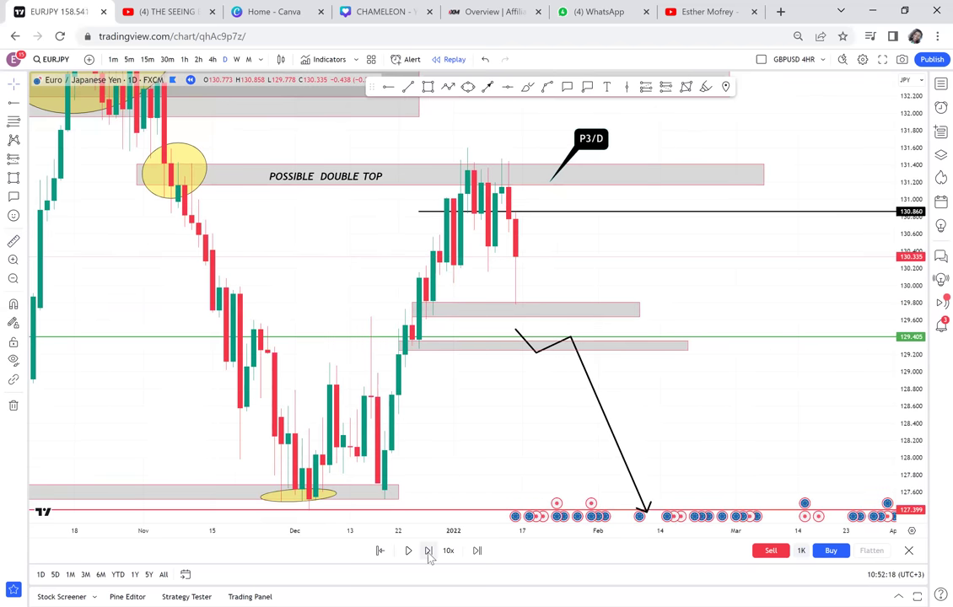
left_click(428, 552)
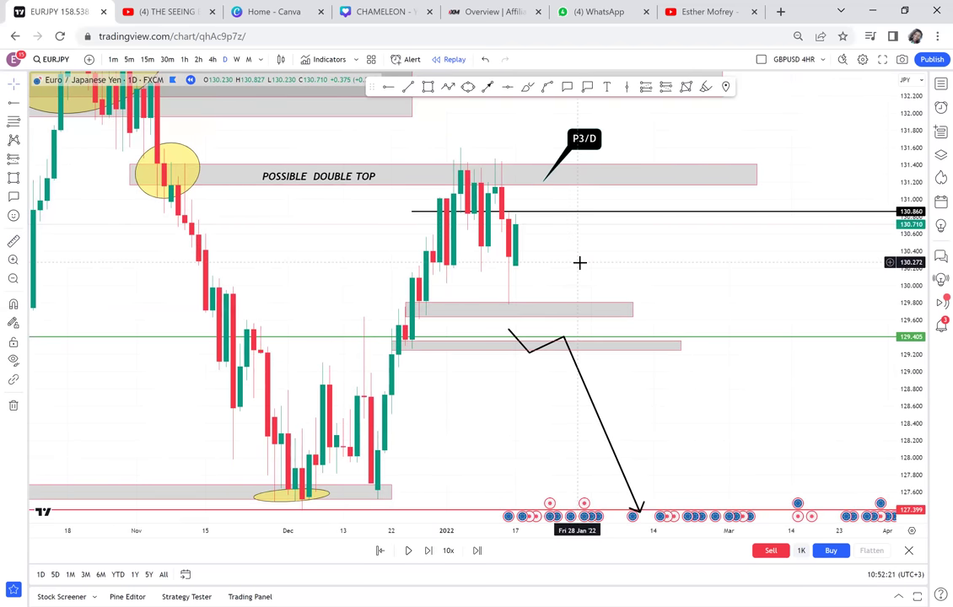
Measure the price range from the grey zone above the green line up to the top of the possible double top zone.
left_click_drag(568, 299, 562, 320)
left_click(14, 242)
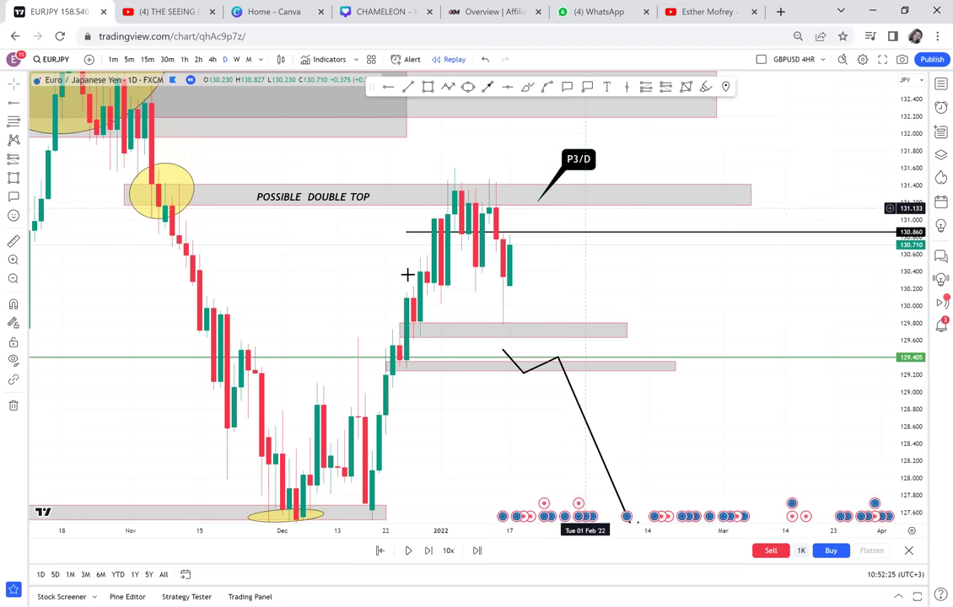
left_click(13, 242)
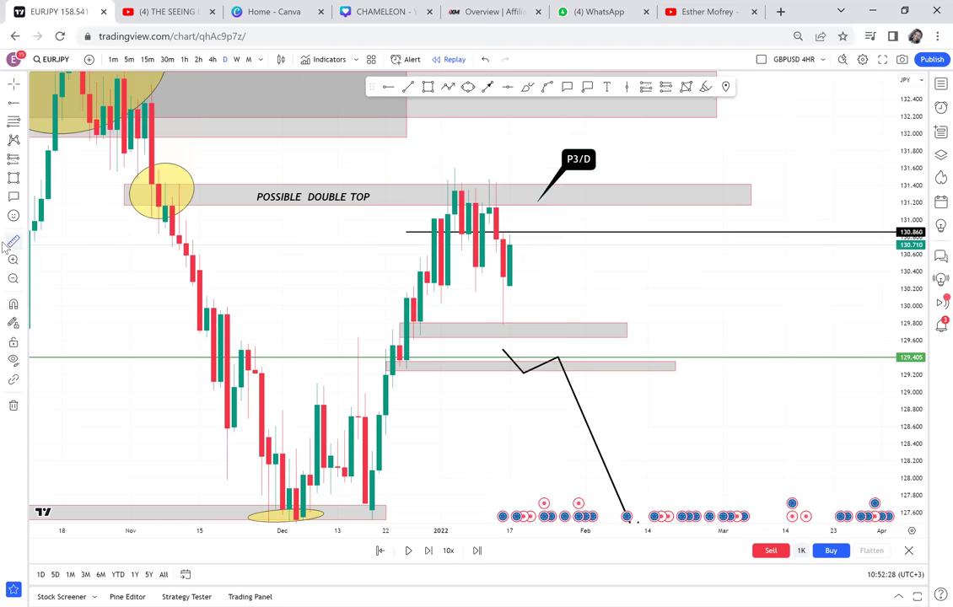
left_click(391, 340)
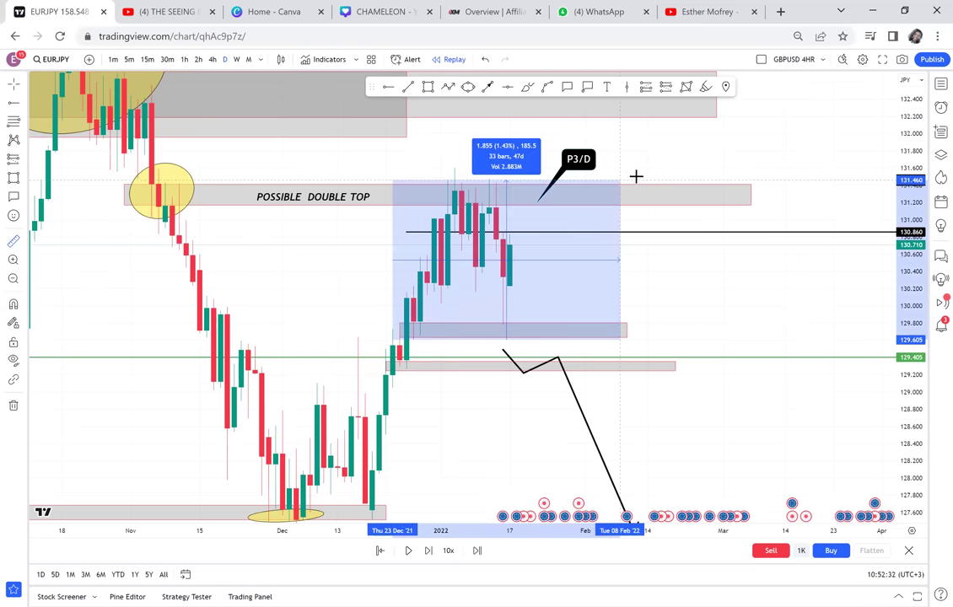
left_click(668, 172)
left_click(701, 242)
left_click(420, 325)
left_click(526, 311)
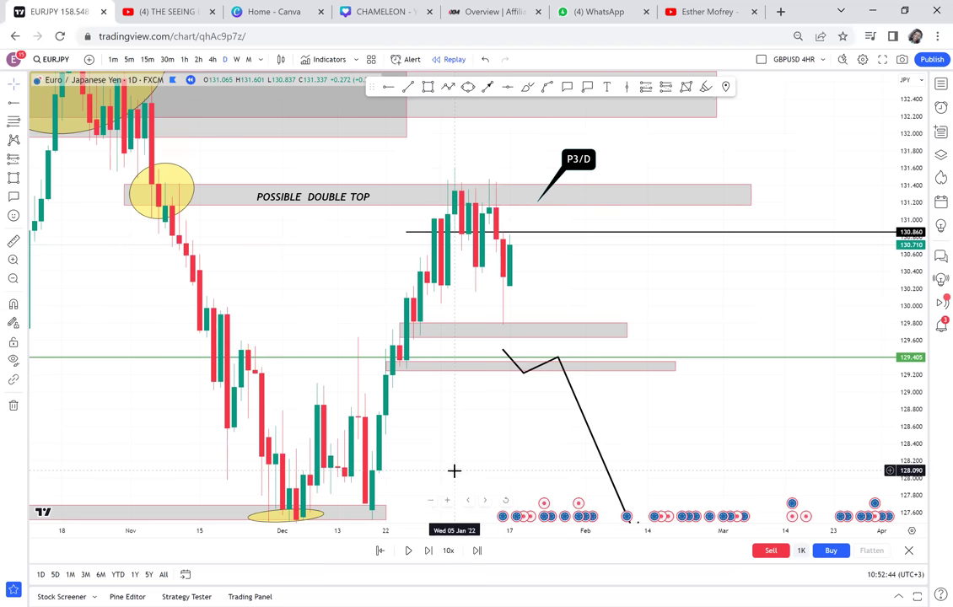
Advance the bar replay by three more daily candles to test the zones around the green line.
left_click(430, 556)
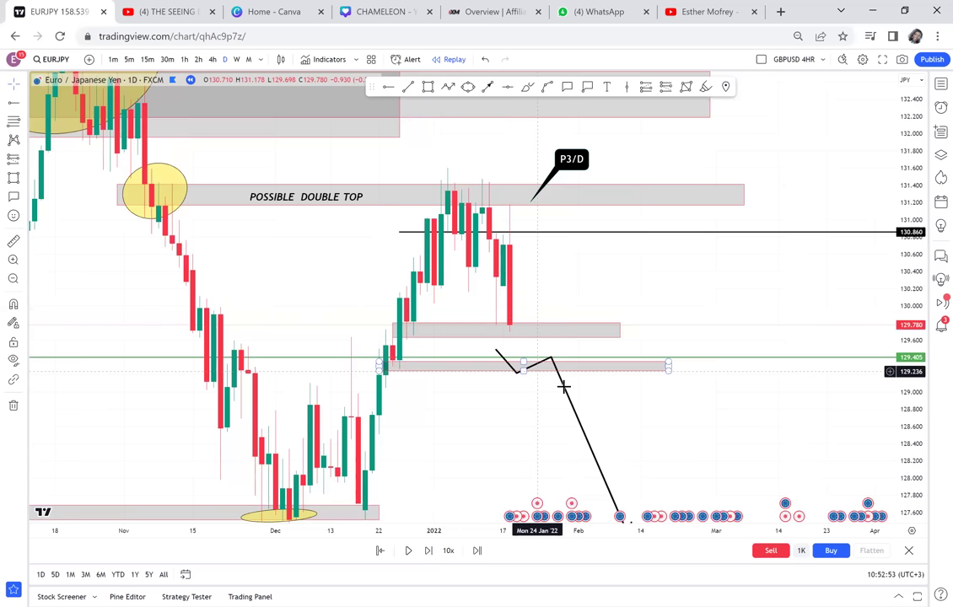
left_click(428, 550)
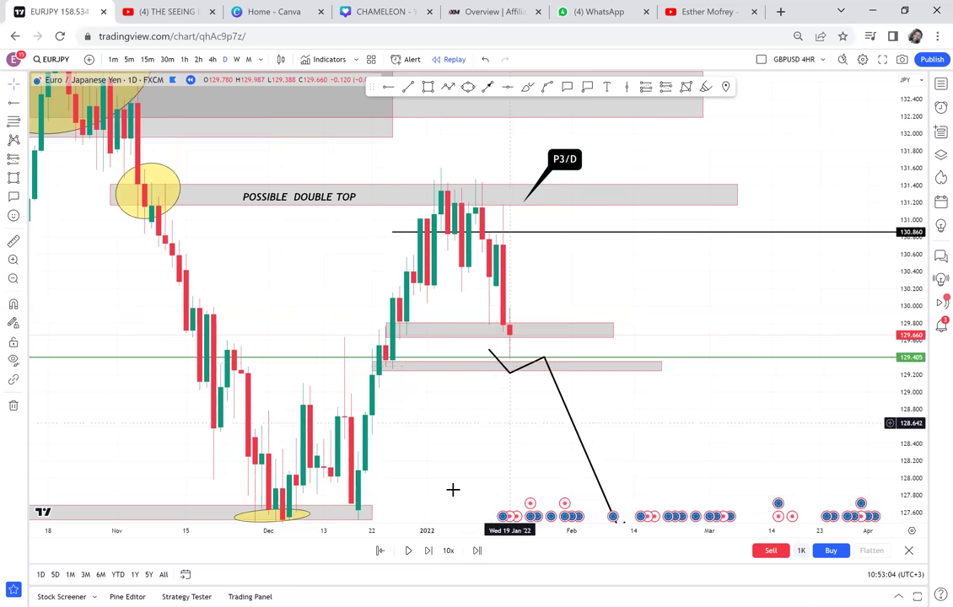
left_click(429, 552)
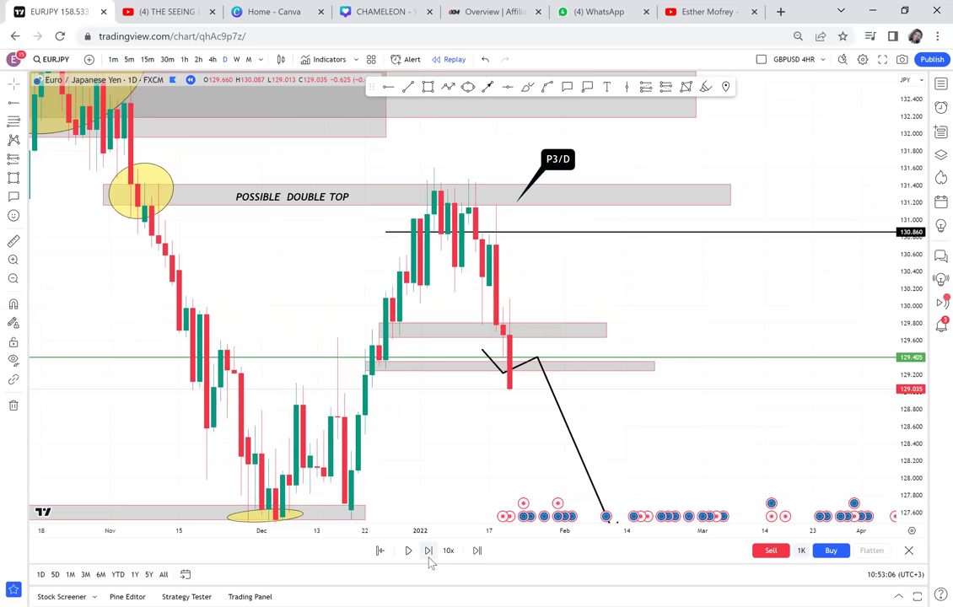
Delete the projected bearish path arrow and the grey rectangle zone just below the green line.
left_click(555, 392)
key("Delete")
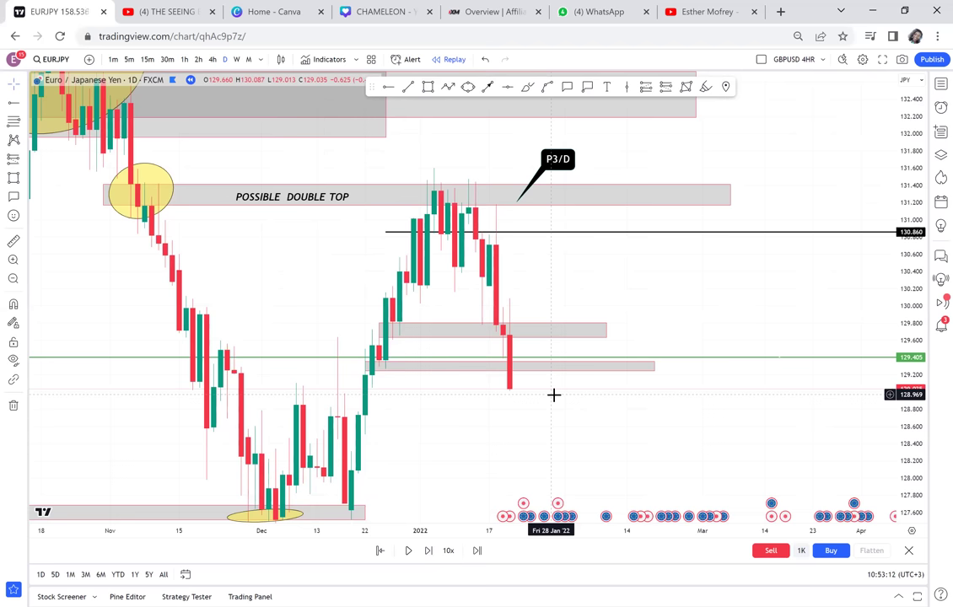
left_click(533, 369)
key("Delete")
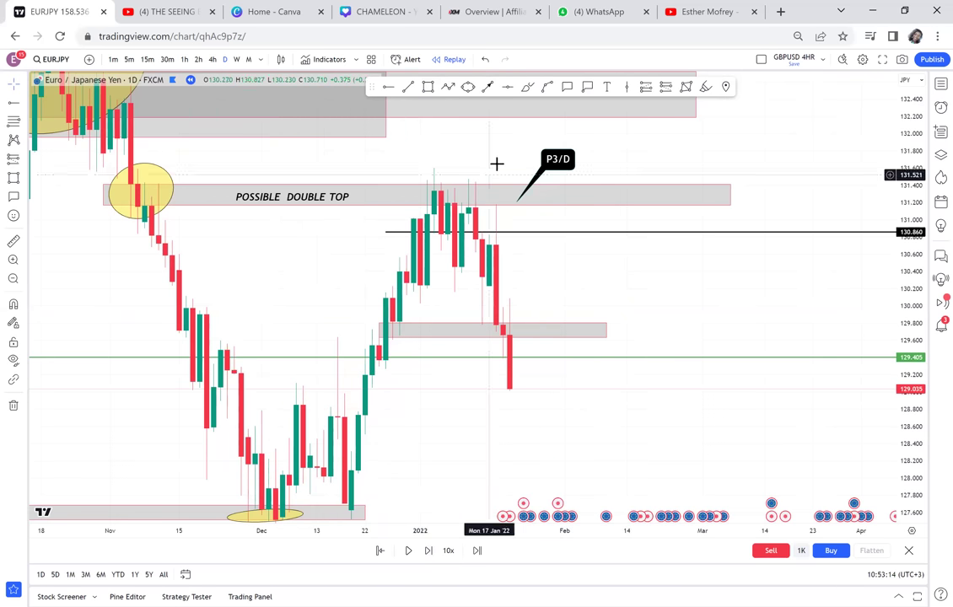
Add the text label "SUPPORT = FAKE/ CONTINUATION" and place it beside the latest candle, at about 129.09.
left_click(603, 93)
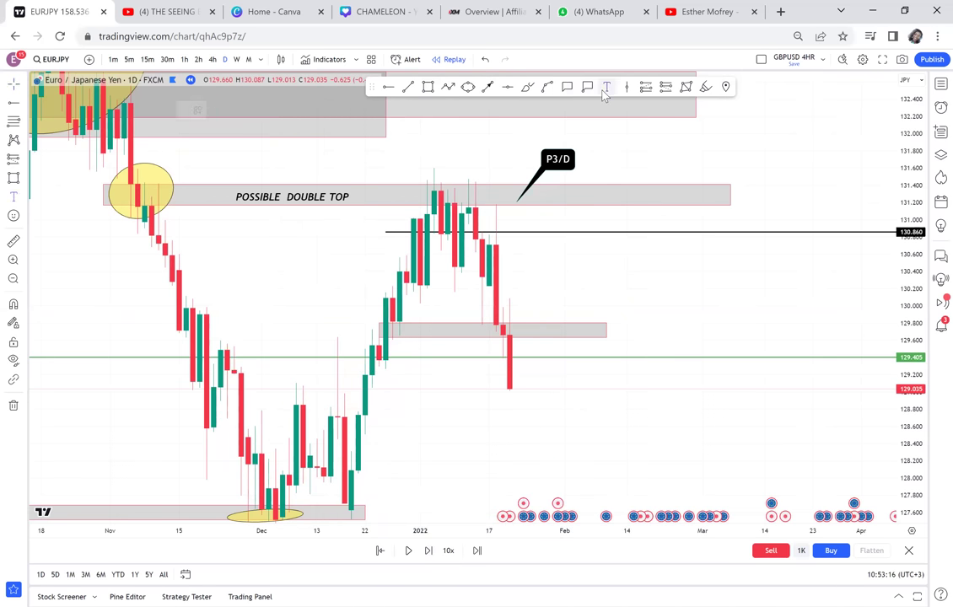
left_click(415, 388)
type("SUPPORT = FAKE/ CONTINUS")
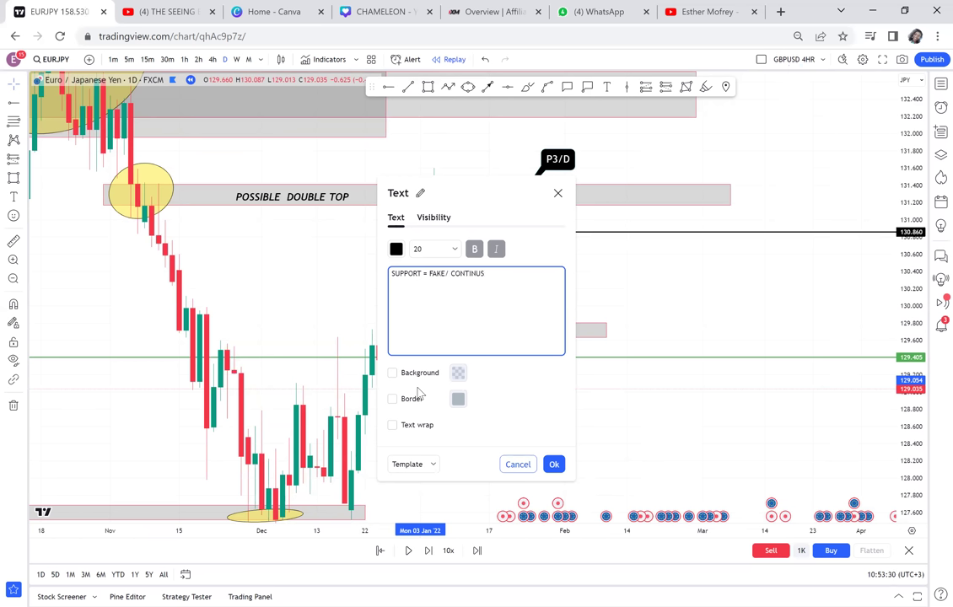
key("BackSpace")
type("ATION")
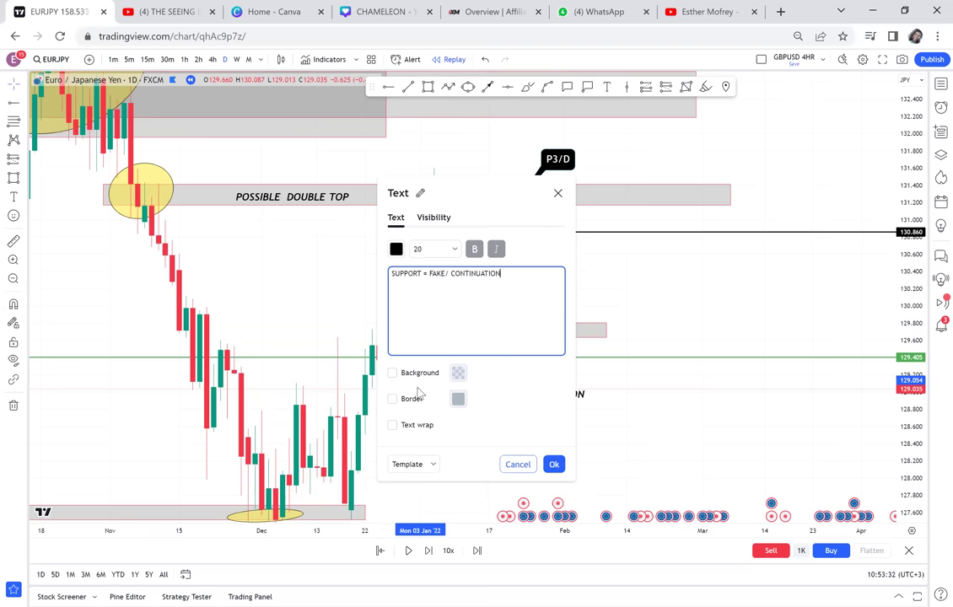
left_click(659, 367)
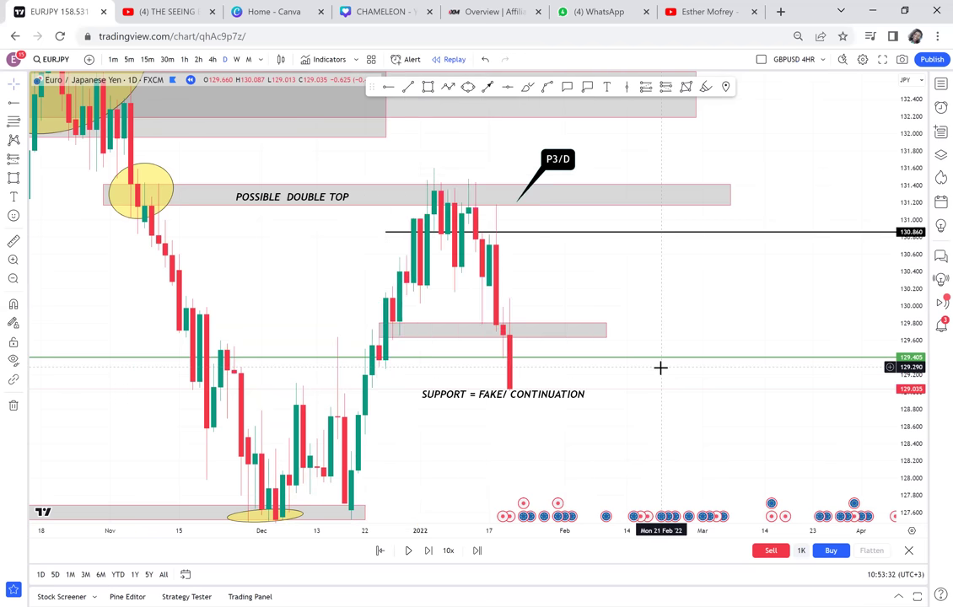
left_click_drag(534, 398, 642, 386)
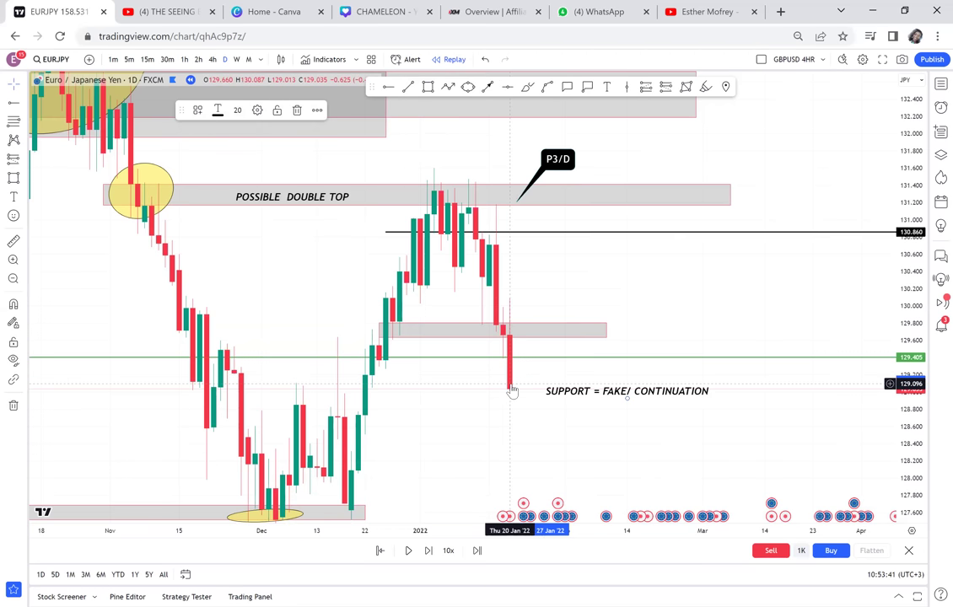
Switch the chart to the 4-hour timeframe and examine the price action from the December lows to the latest candle.
left_click(213, 60)
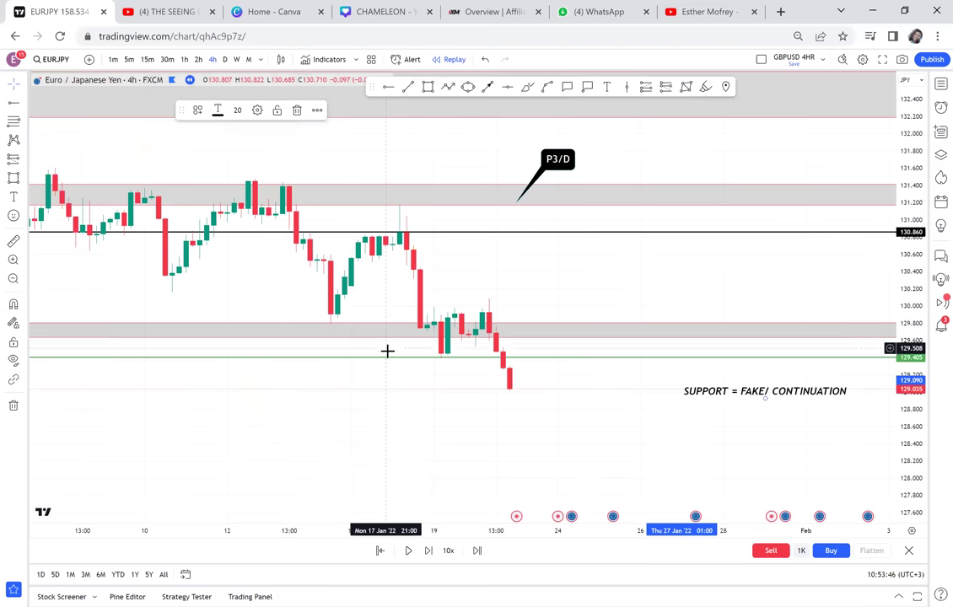
scroll(387, 351, "down", 5)
scroll(387, 351, "down", 4)
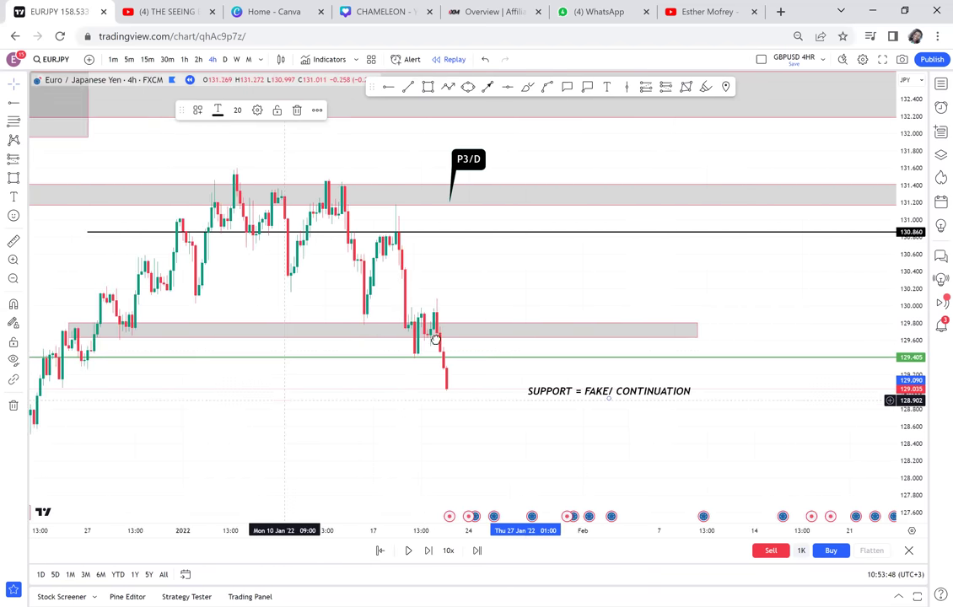
left_click_drag(285, 401, 436, 340)
scroll(372, 326, "down", 1)
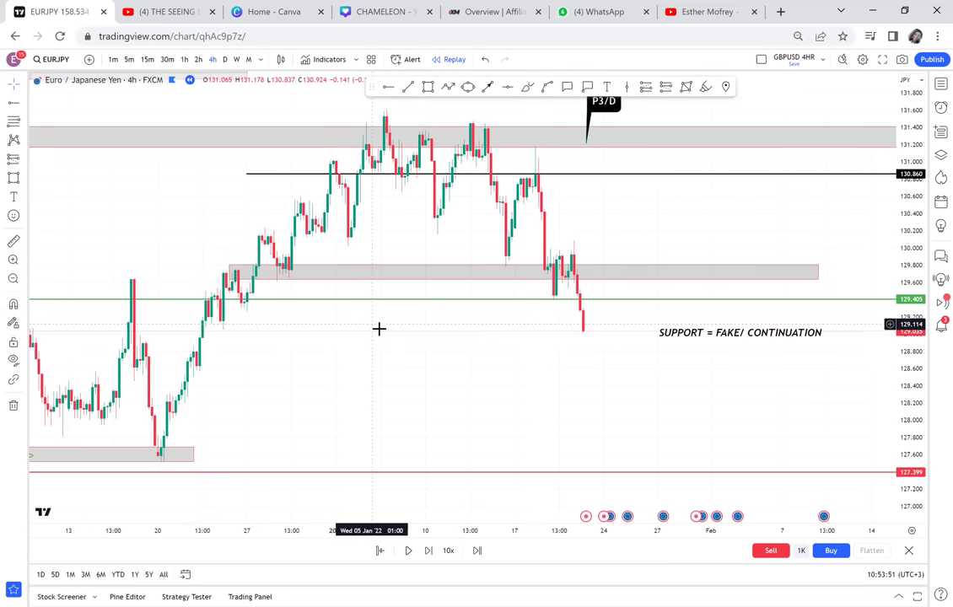
left_click_drag(383, 332, 796, 382)
left_click_drag(523, 276, 368, 211)
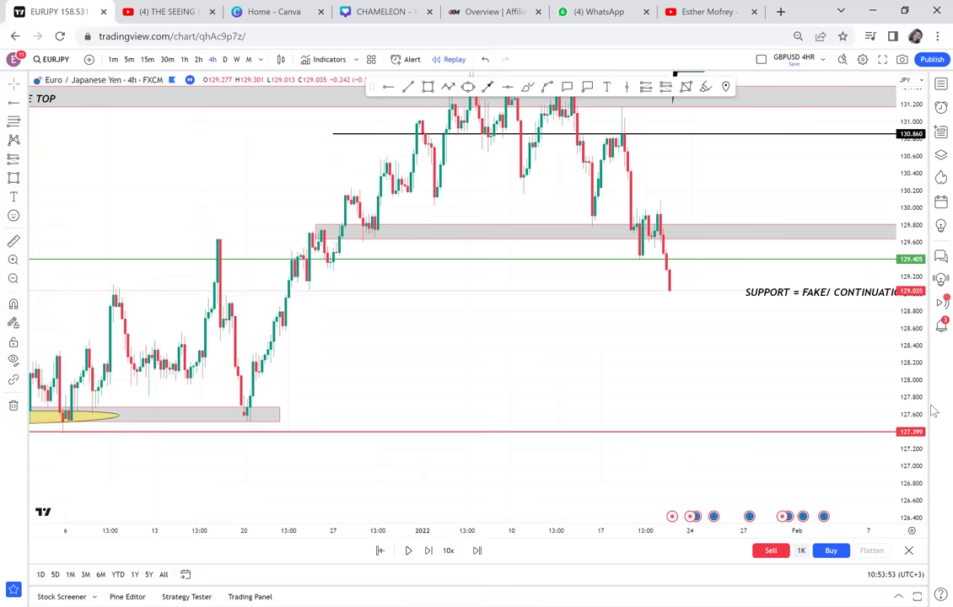
Draw a horizontal ray at about 129.045 from the 22 December candle and inspect the latest candle's close against it.
left_click_drag(916, 422, 915, 410)
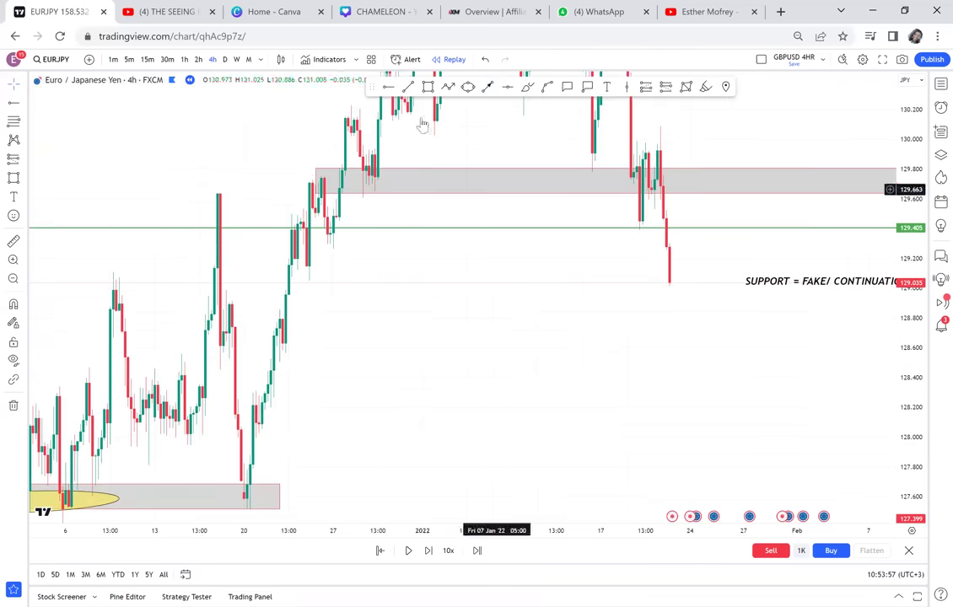
left_click(389, 88)
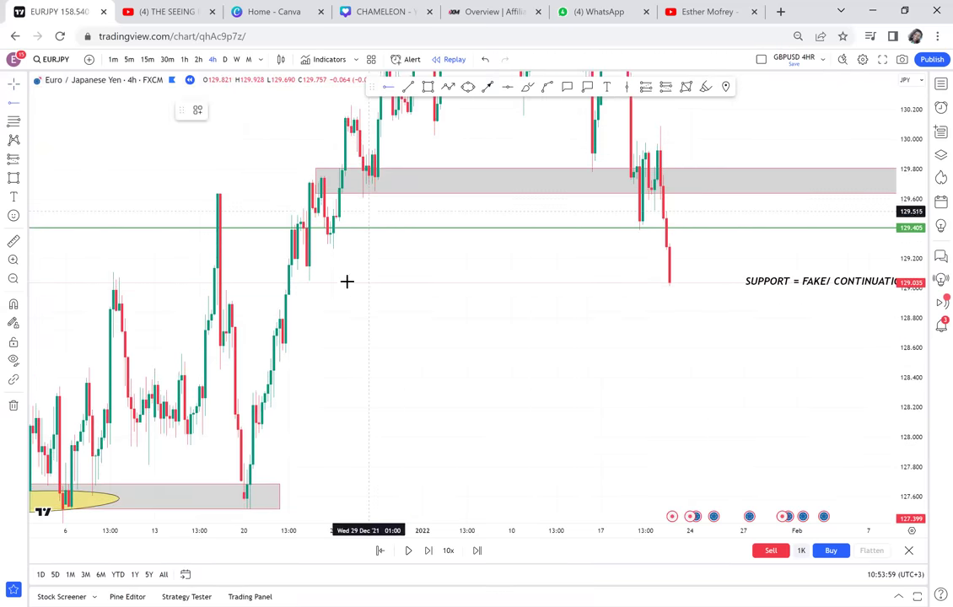
left_click(284, 281)
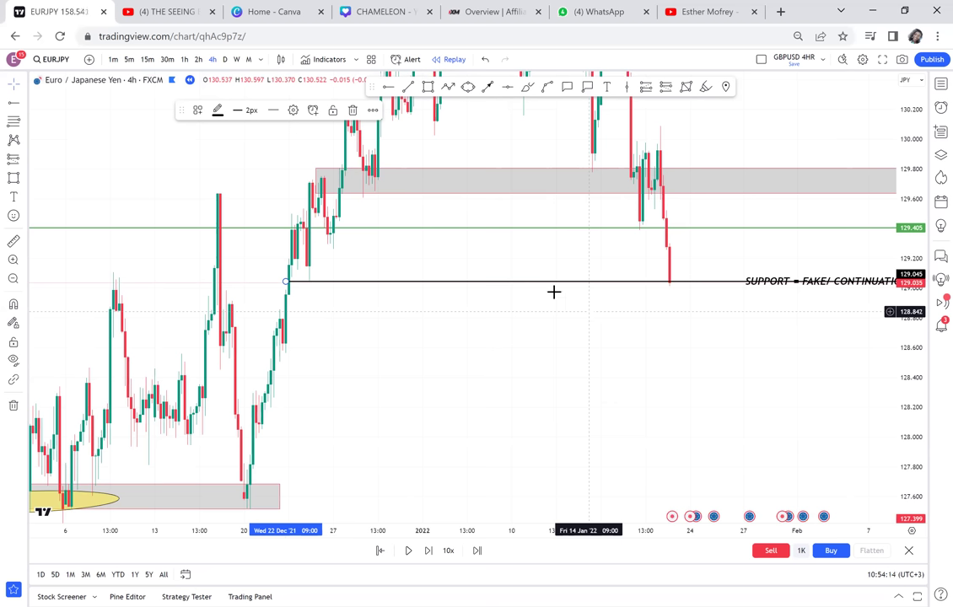
left_click(14, 261)
left_click(634, 271)
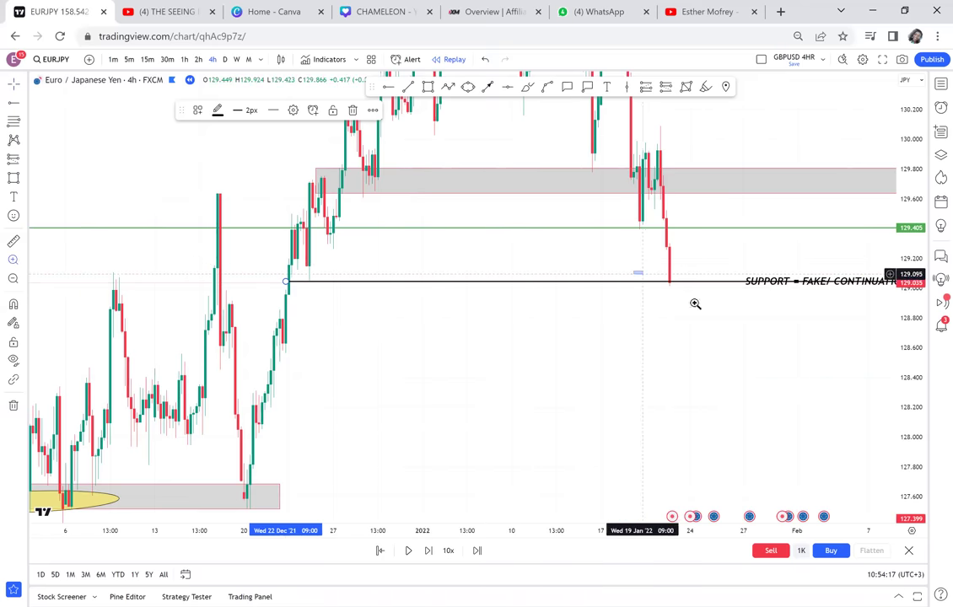
left_click(698, 304)
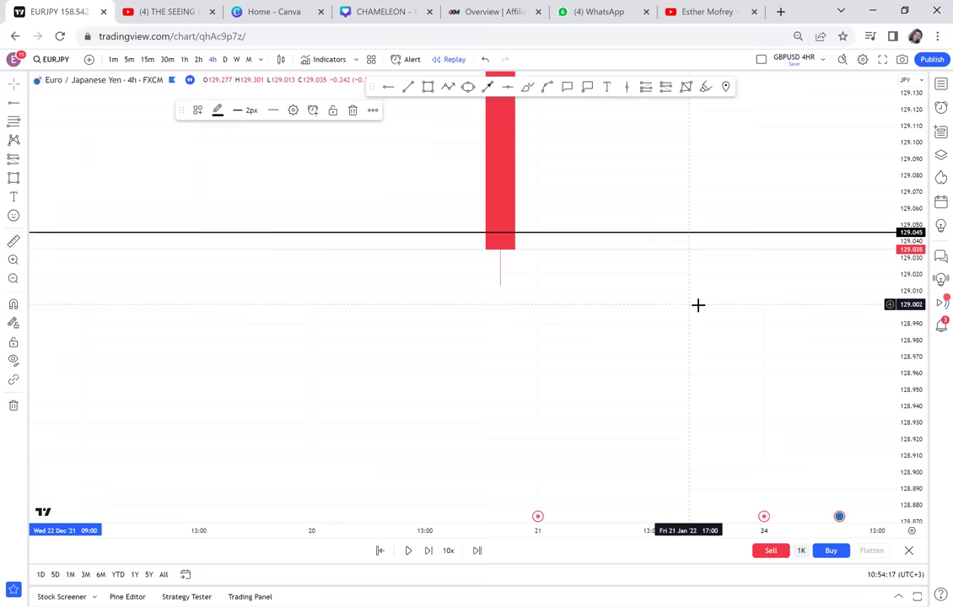
left_click(13, 279)
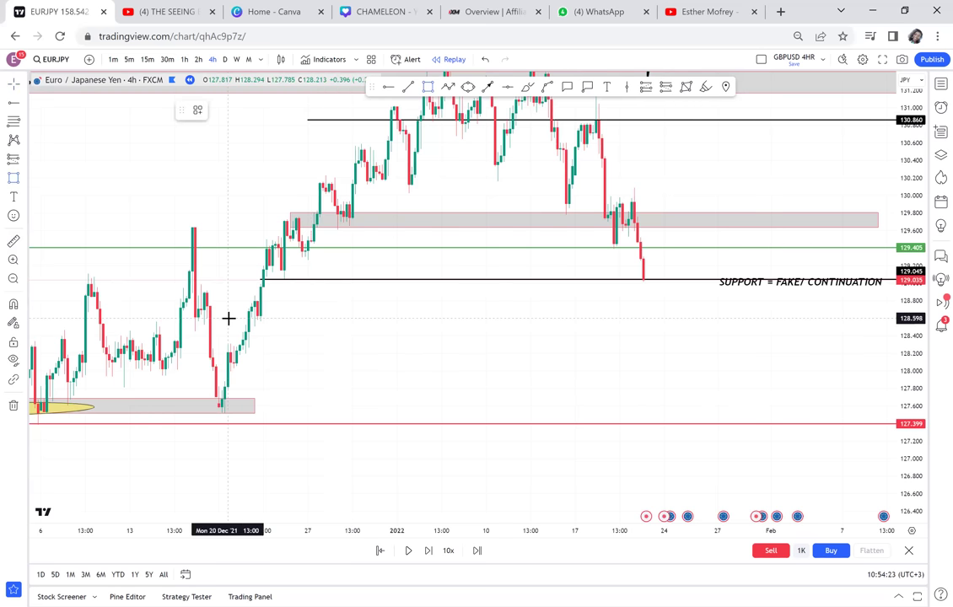
Draw a rectangle zone at about 128.53–128.63 from 20 December to 26 January and circle the candles at its start with an ellipse.
mouse_move(228, 318)
left_mouse_down()
mouse_move(550, 343)
mouse_move(715, 325)
left_mouse_up()
mouse_move(472, 324)
left_mouse_down()
mouse_move(487, 324)
mouse_move(470, 318)
left_mouse_up()
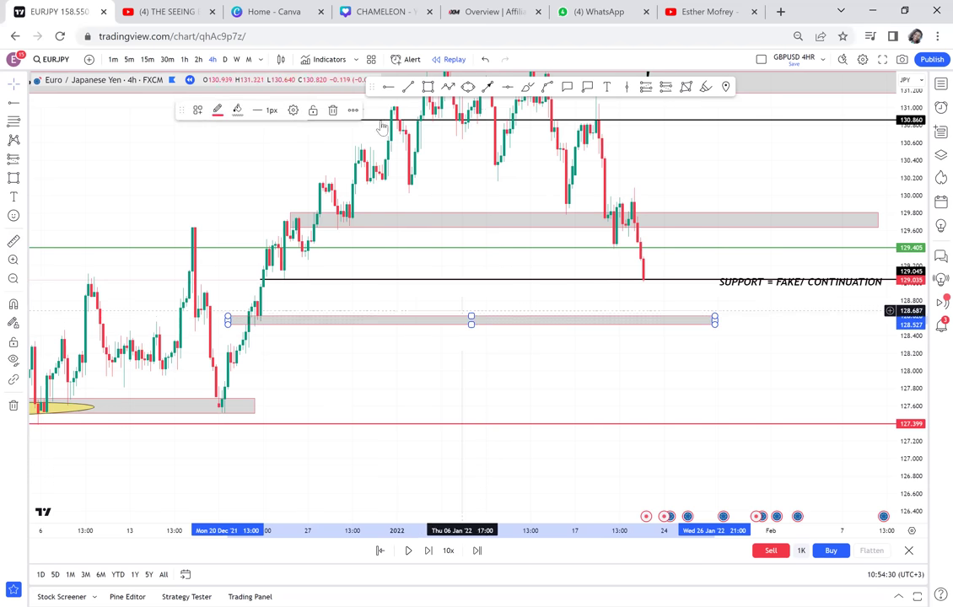
left_click(468, 87)
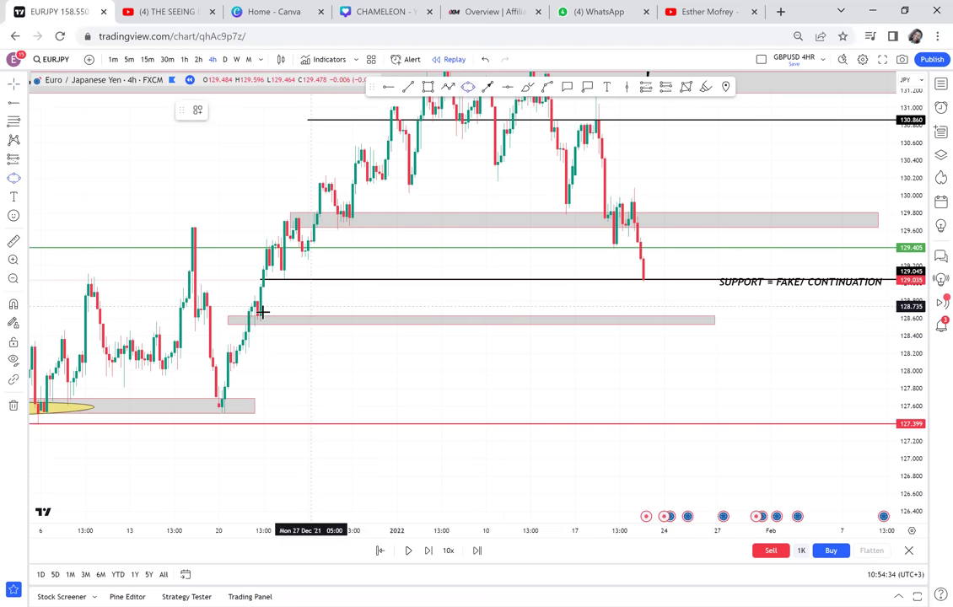
left_click(246, 331)
left_click(272, 312)
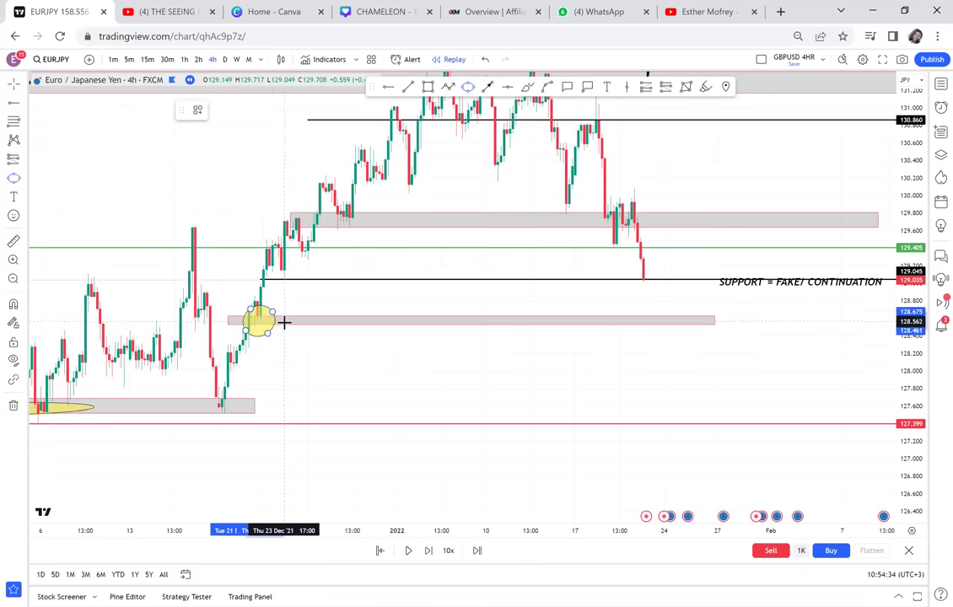
left_click(284, 323)
Draw a second rectangle zone at about 128.00–128.08 from 17 December to 2 February.
left_click(428, 87)
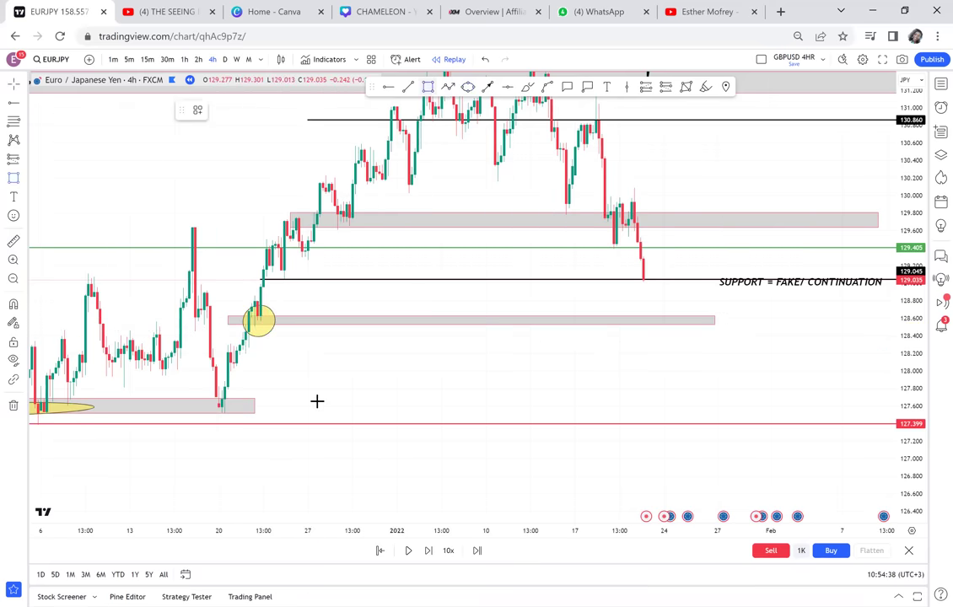
left_click(204, 365)
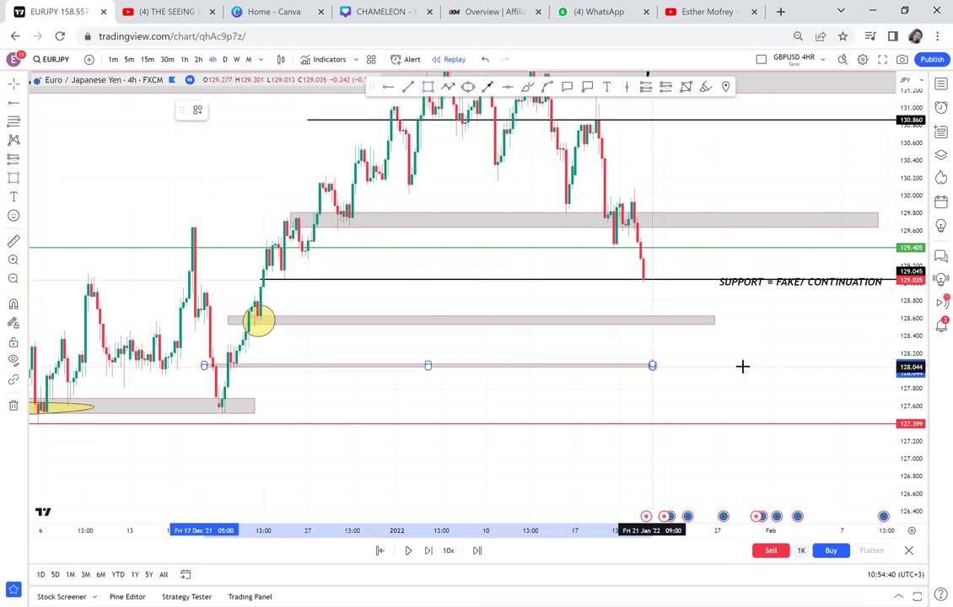
left_click(802, 369)
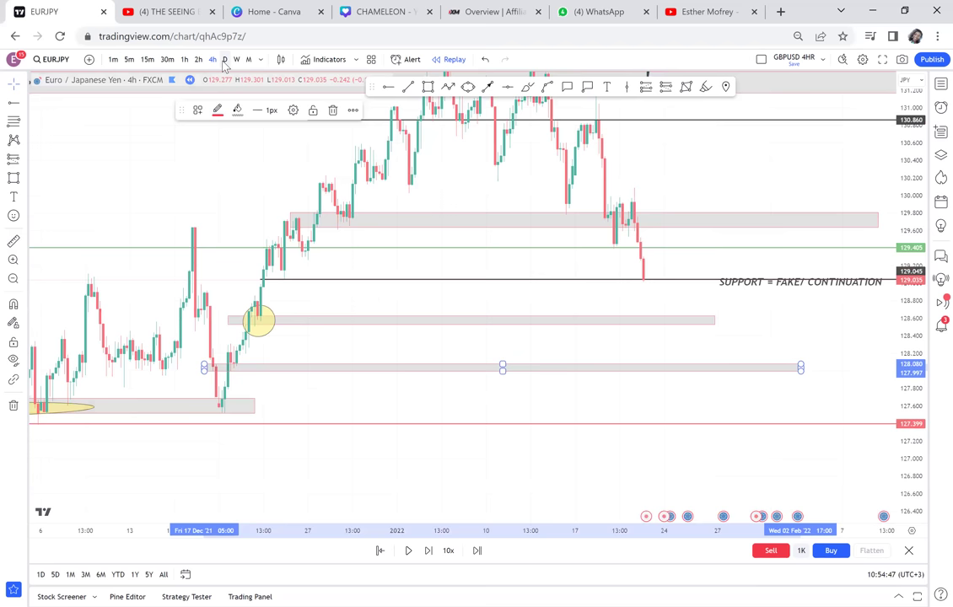
Switch to the daily timeframe and measure the distance from the black support line down to the nearest zone below.
left_click(225, 60)
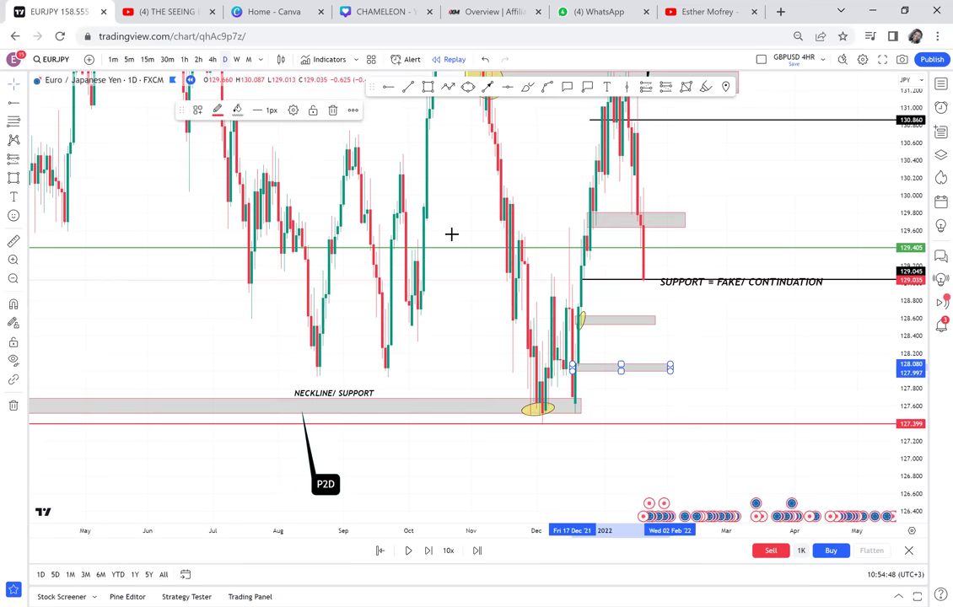
scroll(634, 343, "up", 1)
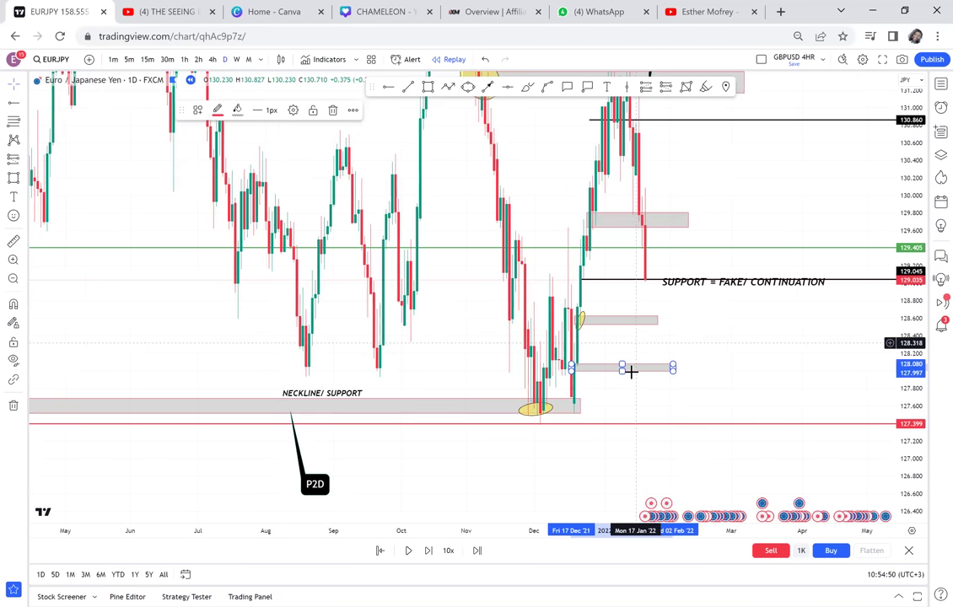
scroll(630, 370, "up", 1)
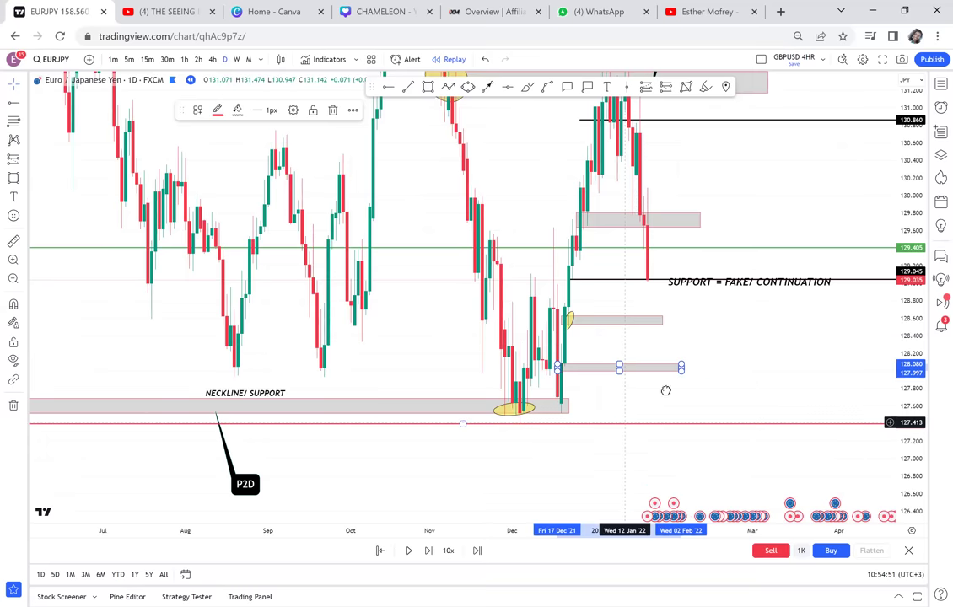
left_click_drag(715, 384, 666, 390)
scroll(665, 391, "up", 1)
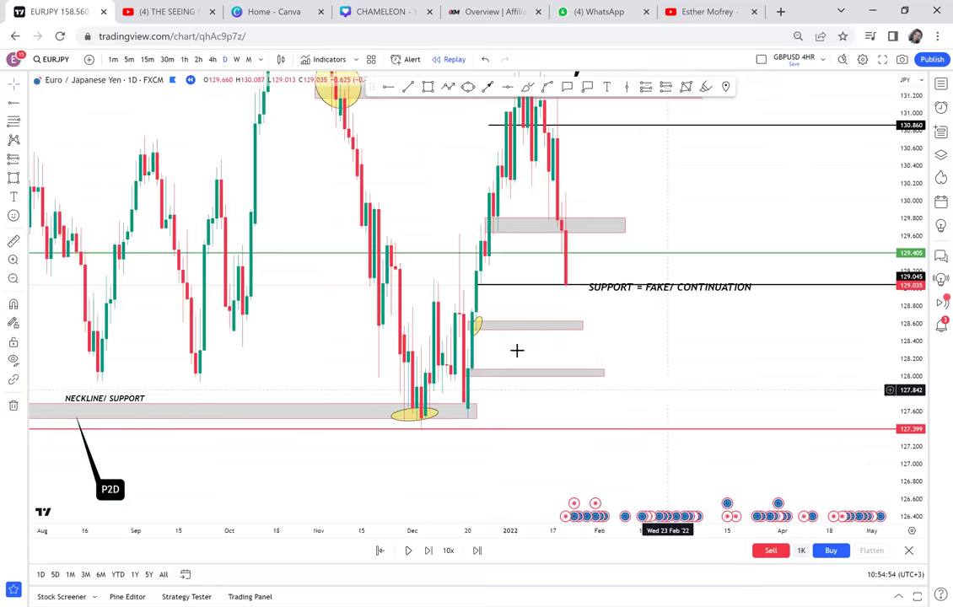
scroll(517, 349, "up", 1)
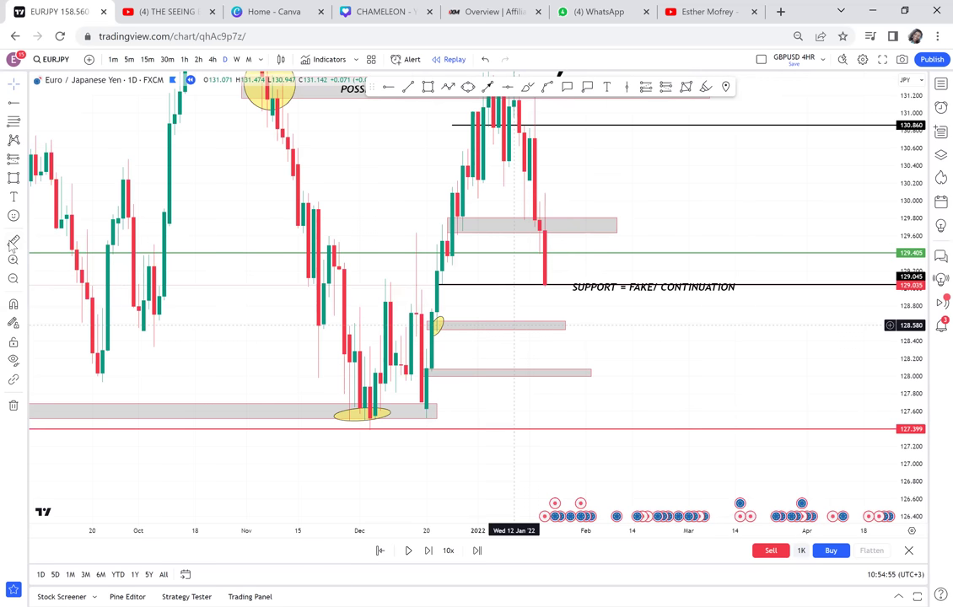
left_click(545, 285)
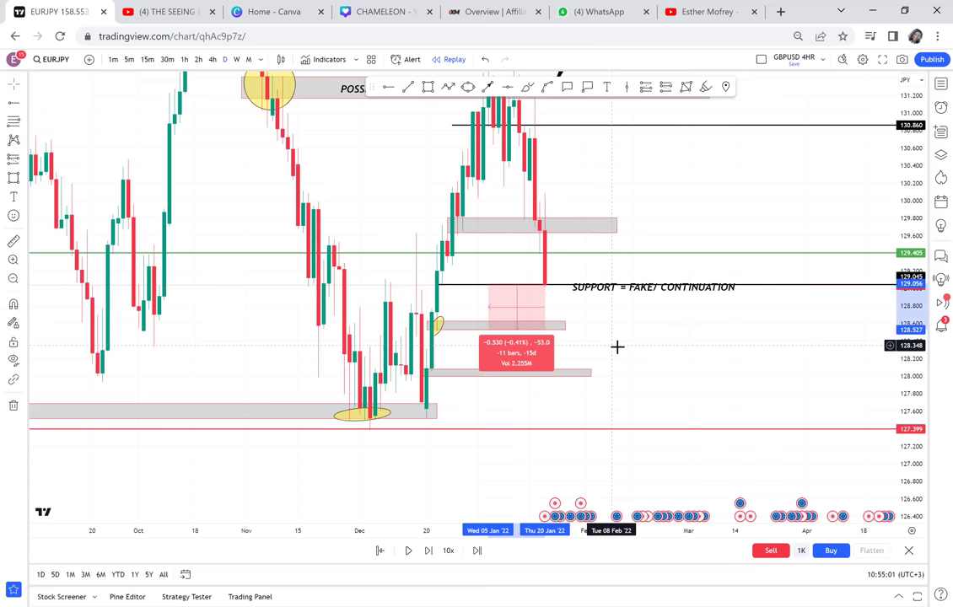
Place a short position on the latest candle with entry at about 129.056 and target at about 128.568, and advance the replay one candle.
scroll(618, 347, "up", 1)
scroll(210, 154, "up", 1)
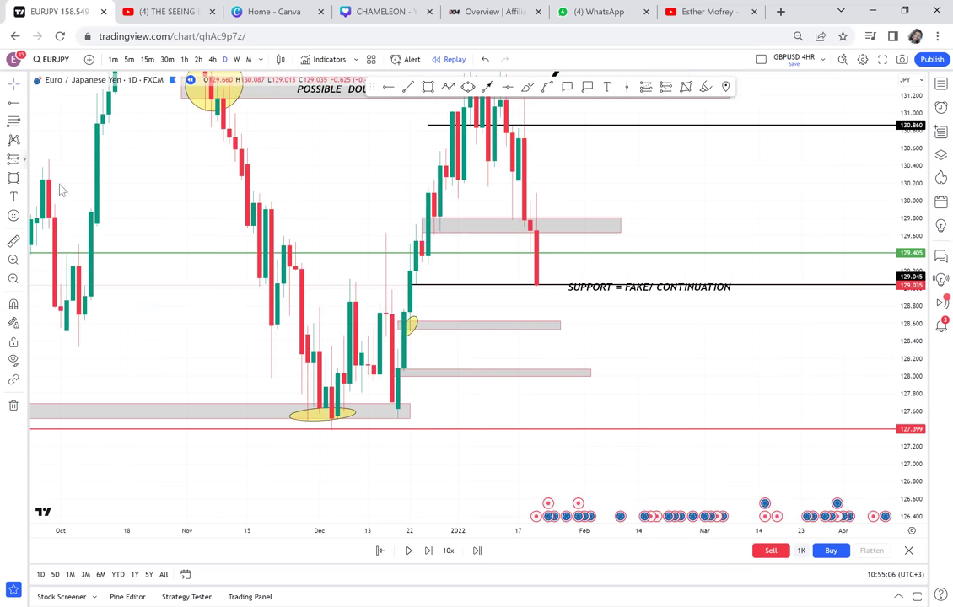
left_click(25, 159)
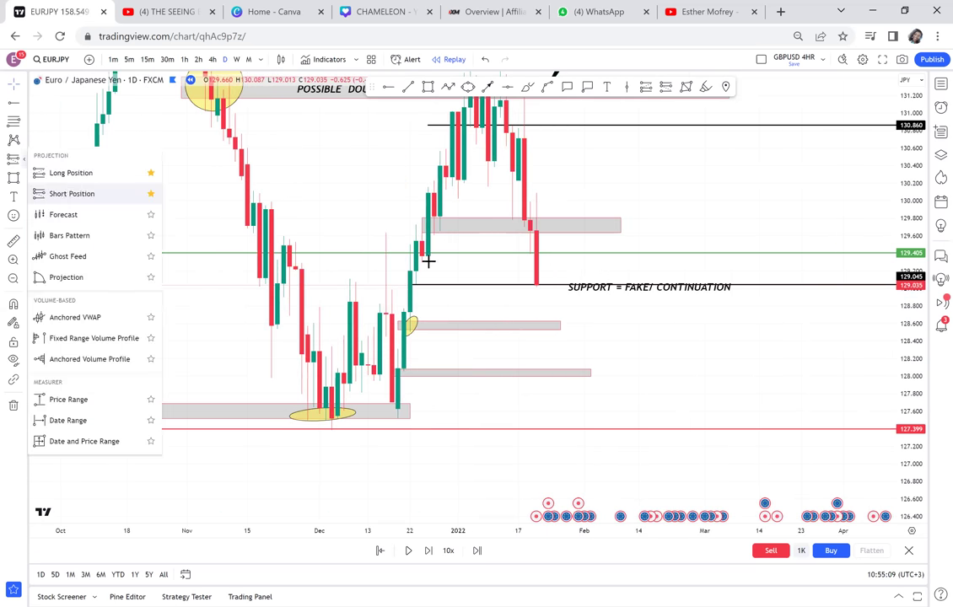
left_click(115, 193)
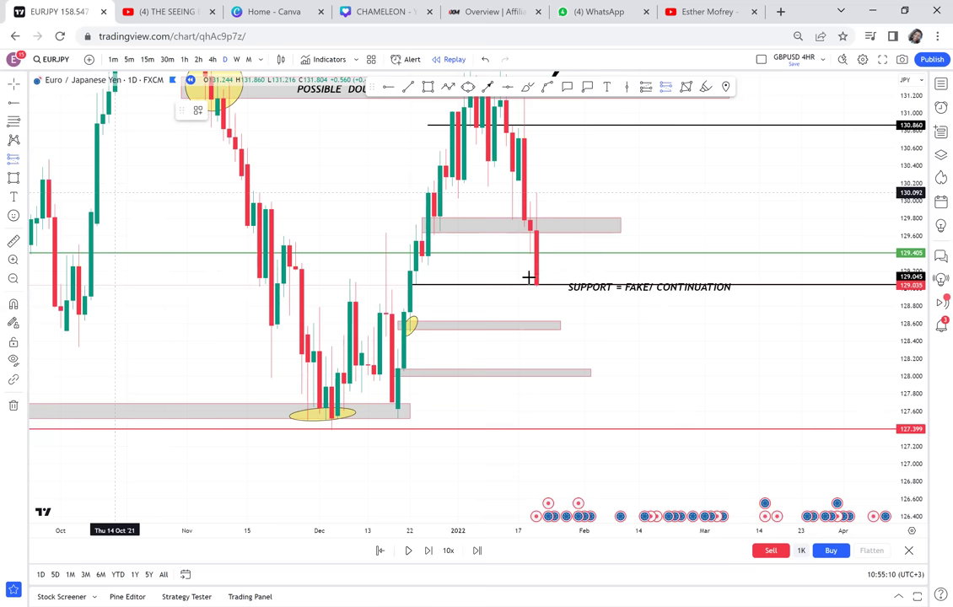
left_click(534, 336)
left_click_drag(523, 333, 521, 326)
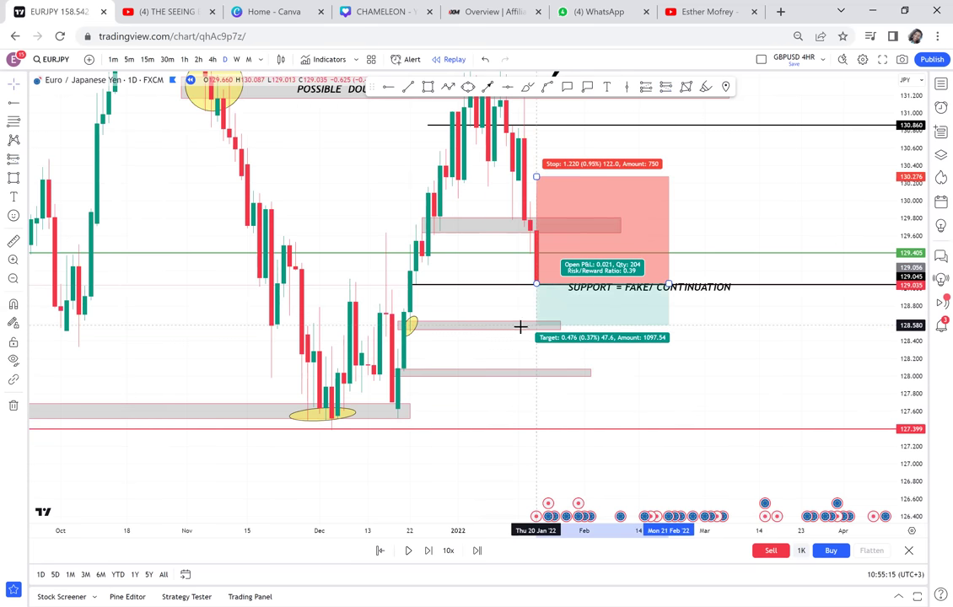
left_click(711, 387)
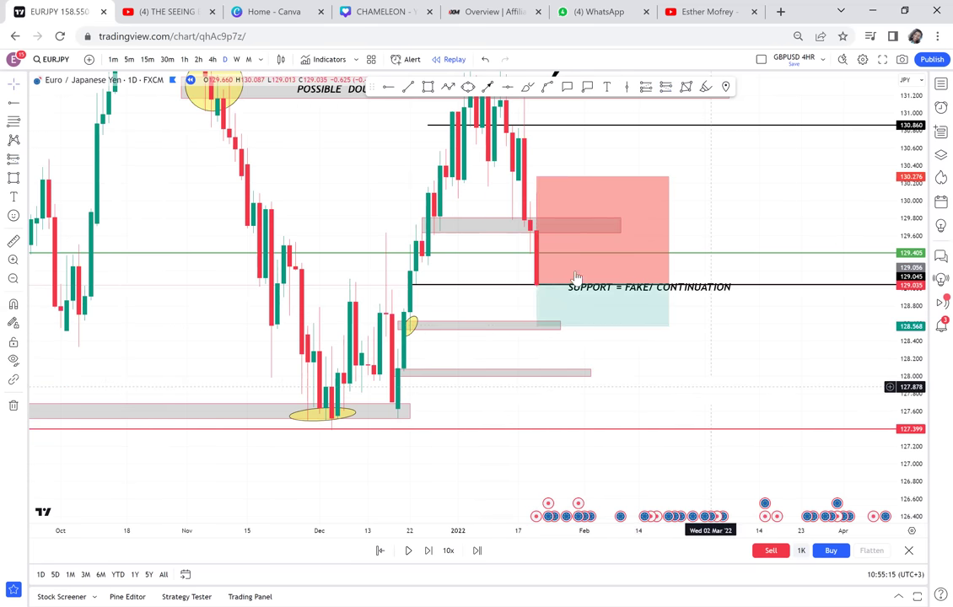
left_click(428, 551)
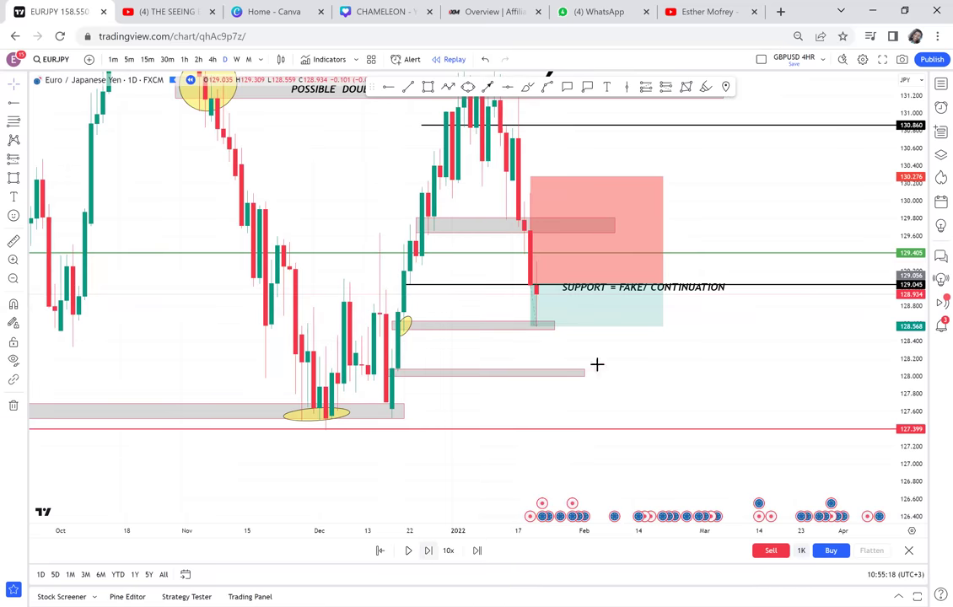
Move the short position clear of the candles so it starts at 10 February with its entry at about 129.068.
left_click(581, 313)
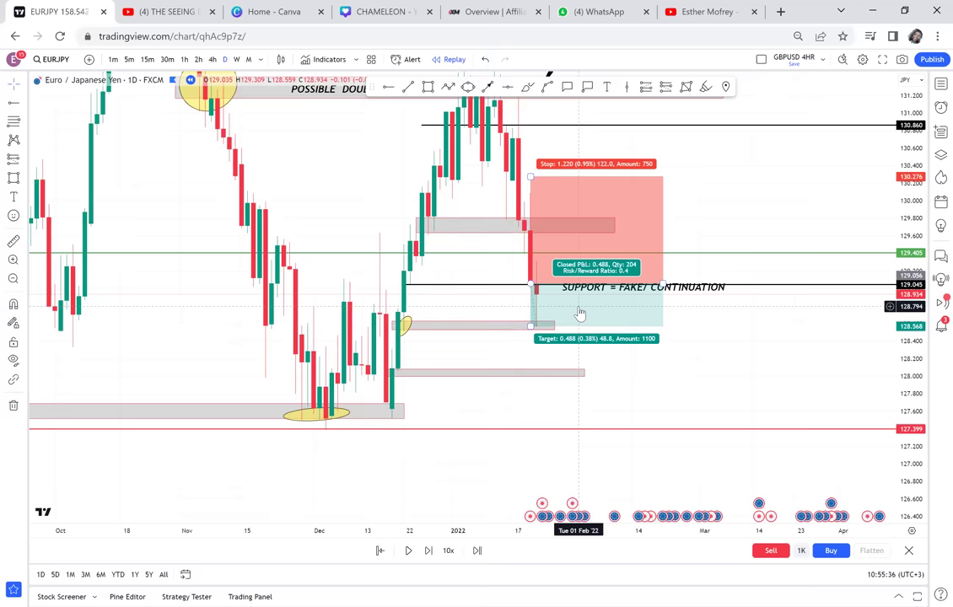
left_click(623, 314)
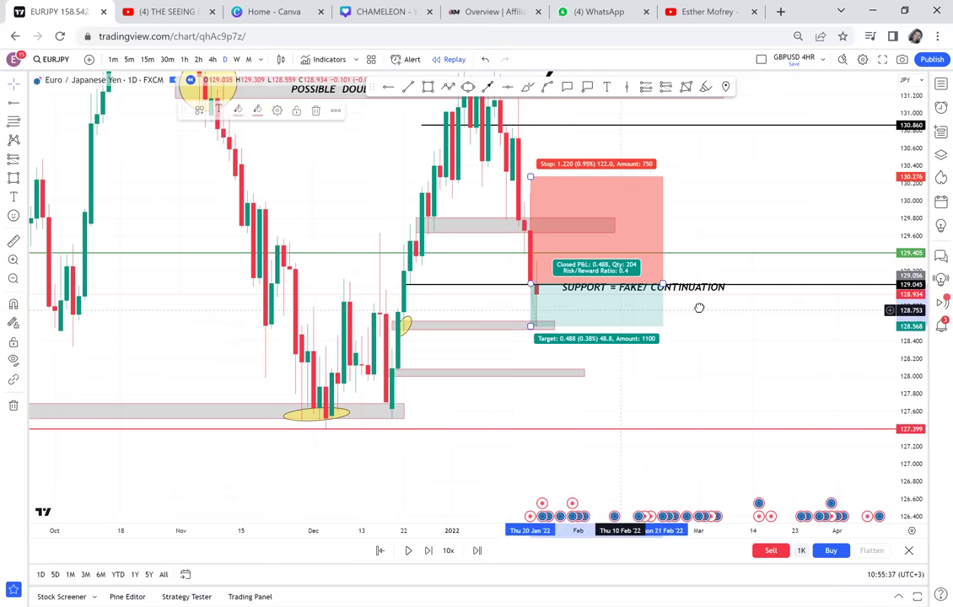
left_click_drag(699, 308, 710, 309)
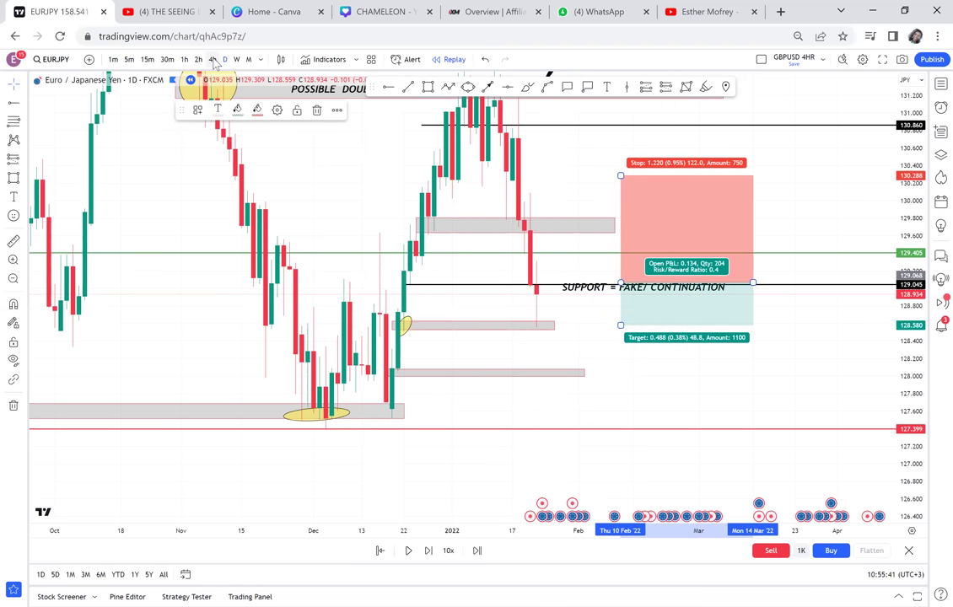
Examine the reaction at the first target zone on the 4-hour timeframe, then return to the daily chart.
left_click(213, 60)
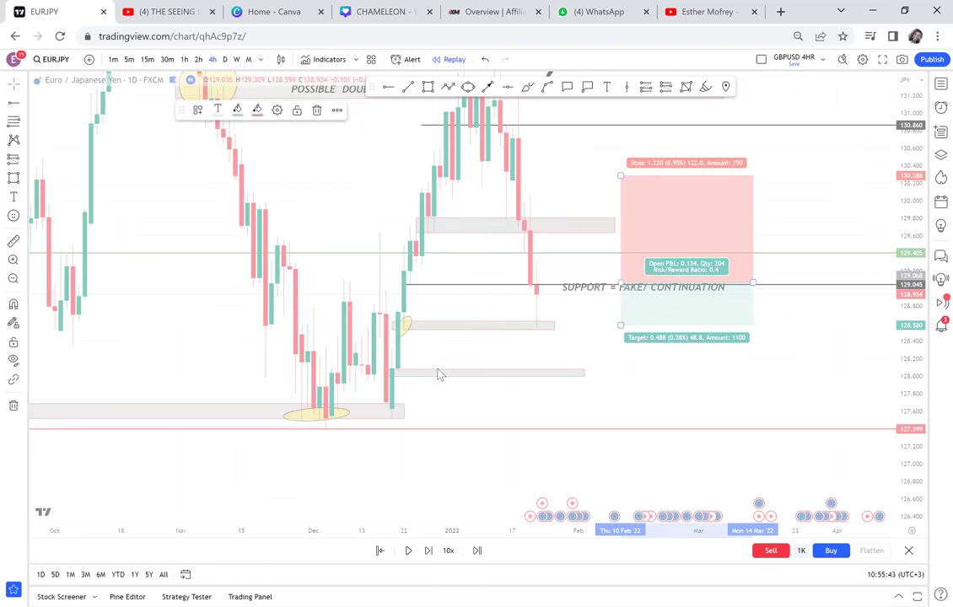
scroll(336, 317, "down", 3)
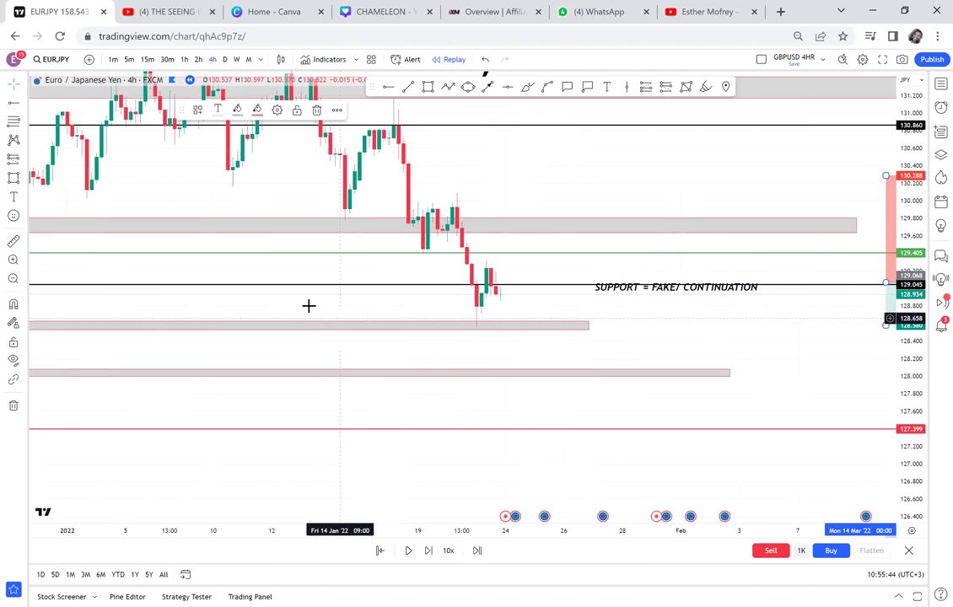
left_click_drag(712, 317, 515, 298)
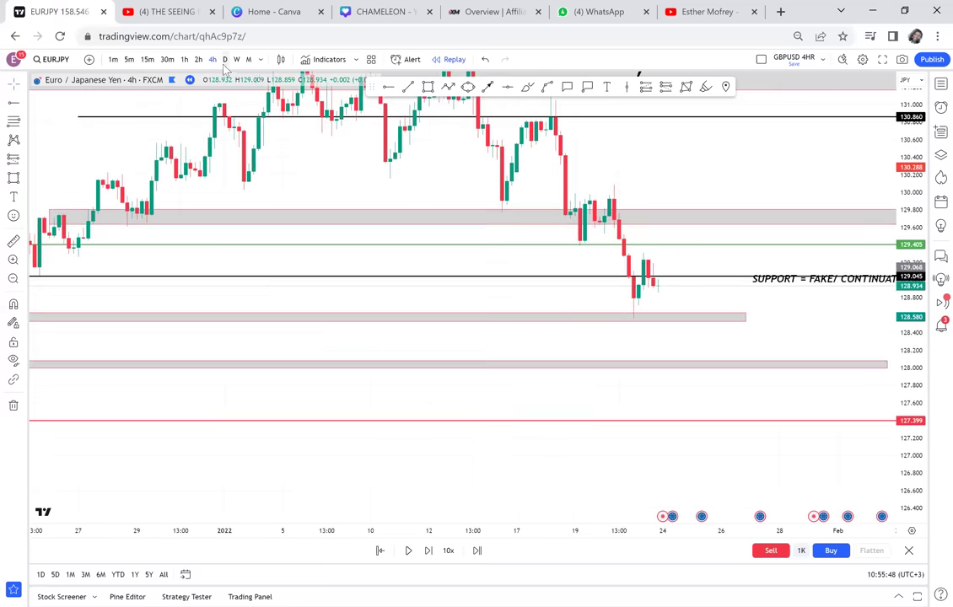
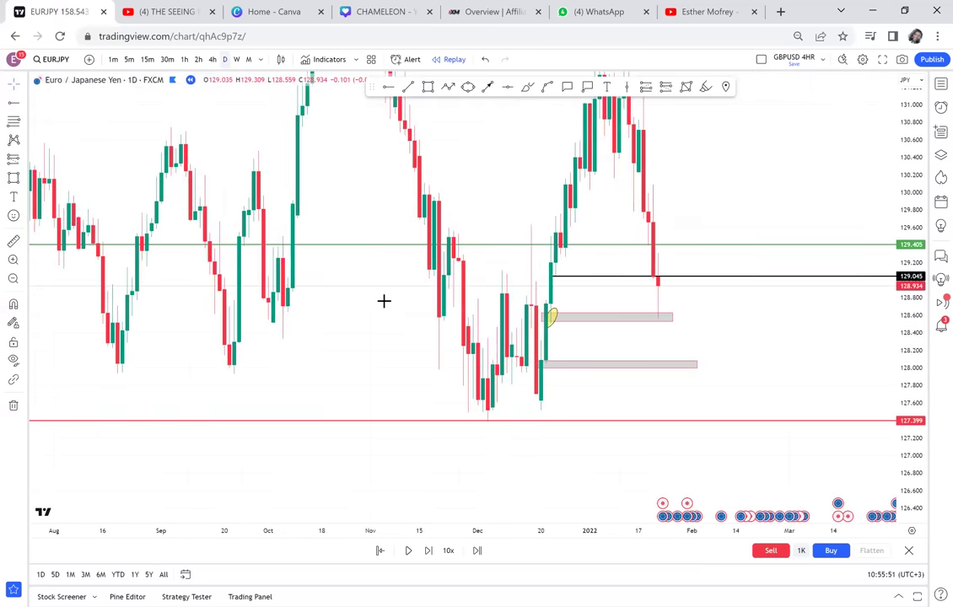
scroll(686, 365, "up", 3)
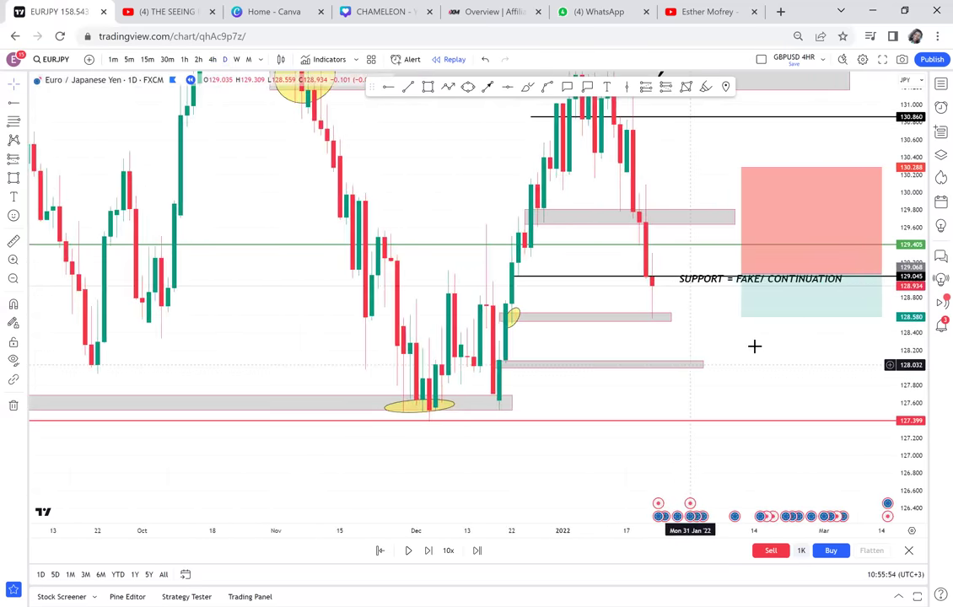
left_click_drag(659, 359, 598, 371)
scroll(598, 370, "down", 2)
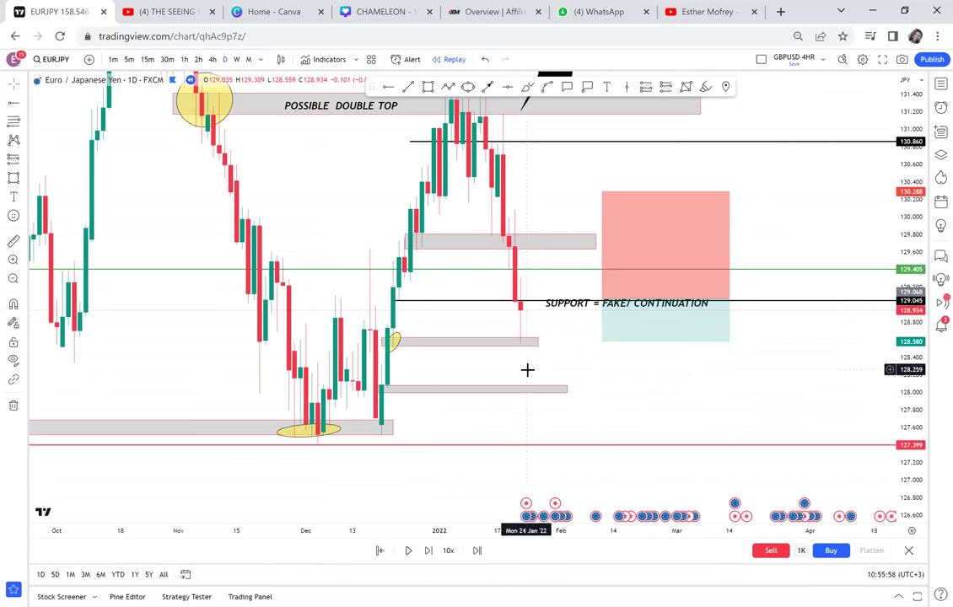
Delete the short position and the "SUPPORT = FAKE/ CONTINUATION" label.
left_click(638, 335)
key("Delete")
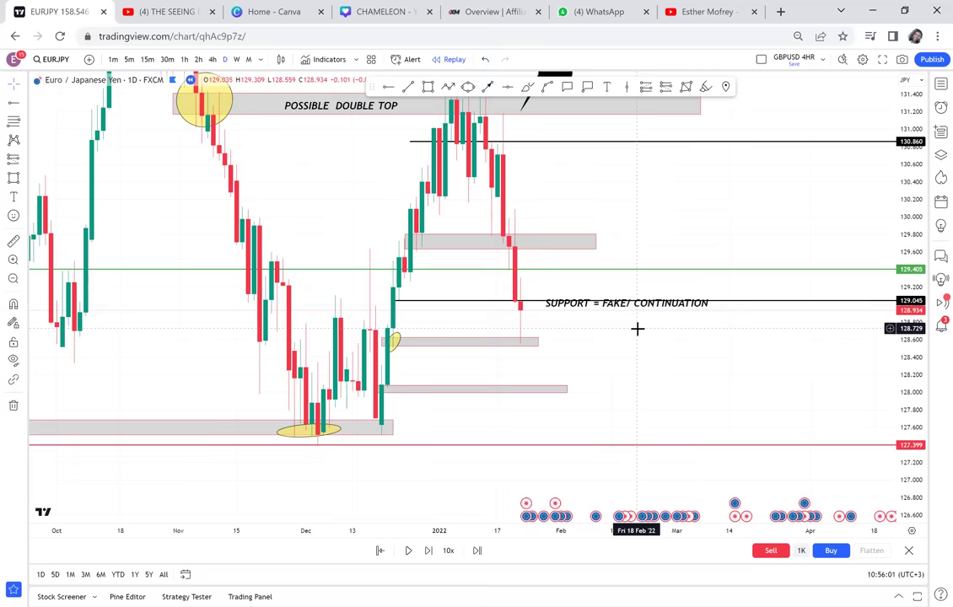
left_click(625, 306)
key("Delete")
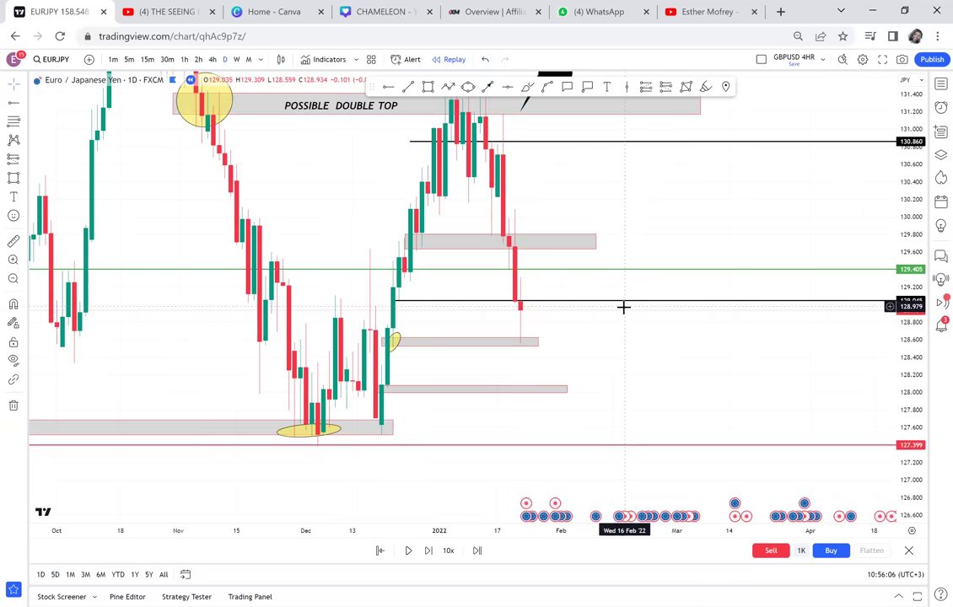
Examine the highlighted first target zone and the lower target zones on the 4-hour timeframe.
left_click(212, 61)
scroll(408, 254, "down", 3)
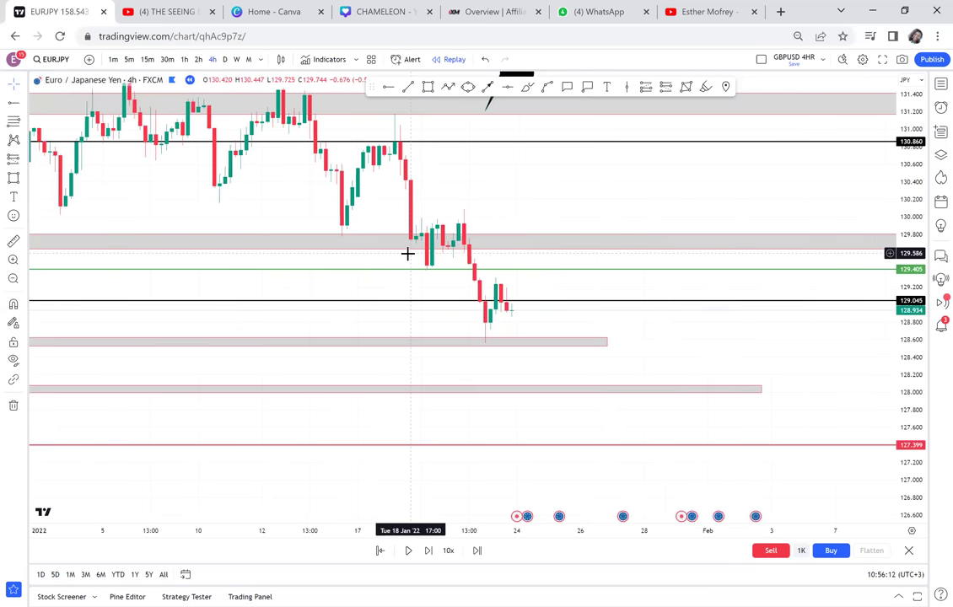
scroll(408, 254, "down", 2)
left_click_drag(315, 313, 544, 278)
left_click(674, 312)
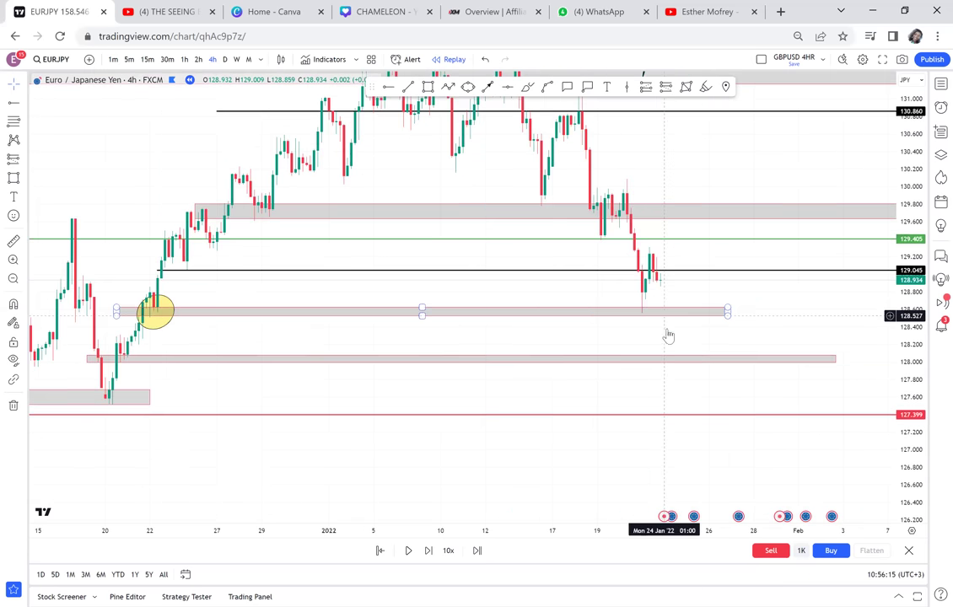
left_click(665, 355)
left_click(859, 405)
left_click_drag(903, 448, 862, 326)
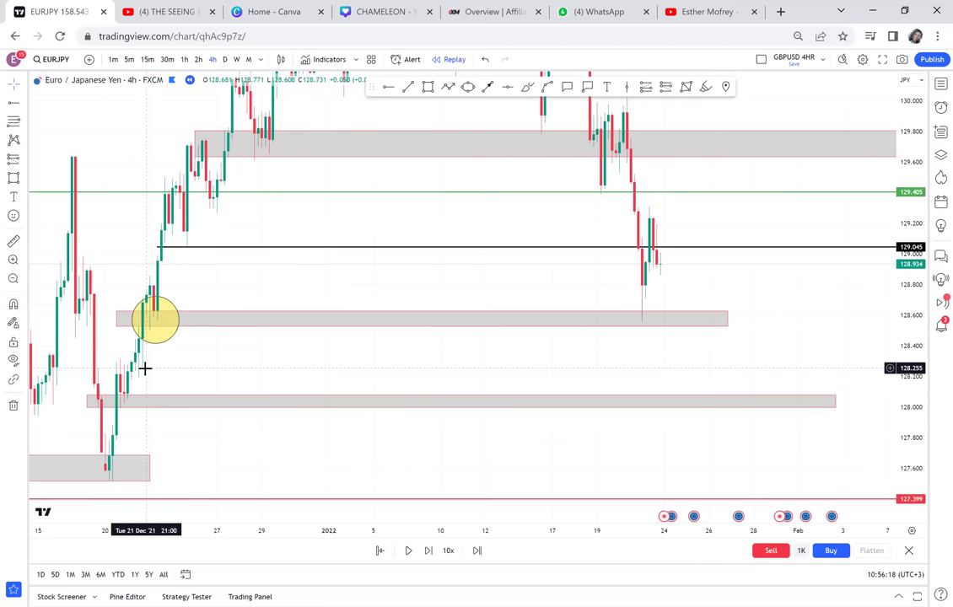
left_click_drag(202, 368, 302, 349)
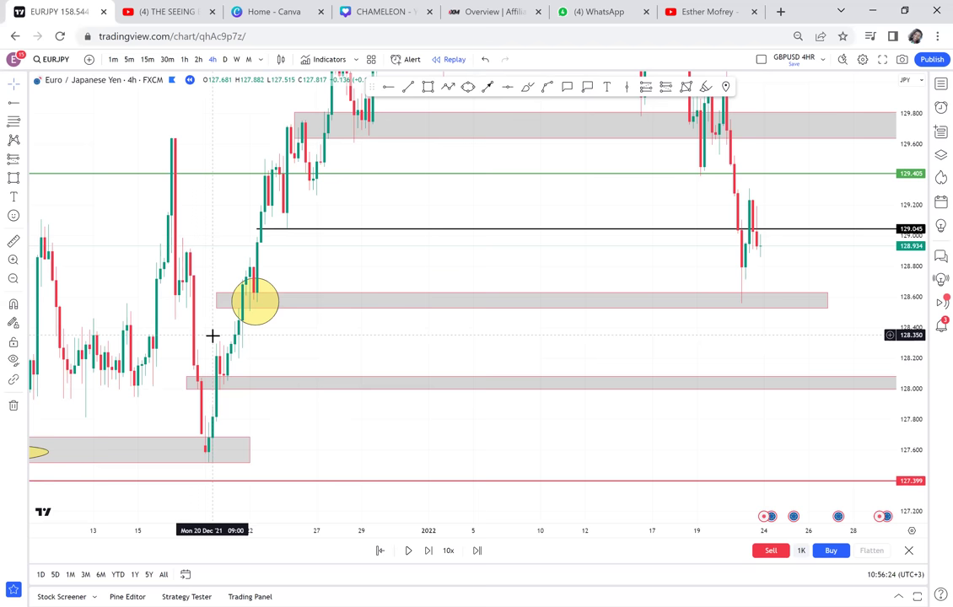
On the 2-hour timeframe, place red horizontal lines at 128.309 and 128.199 between the two lower target zones.
left_click(198, 60)
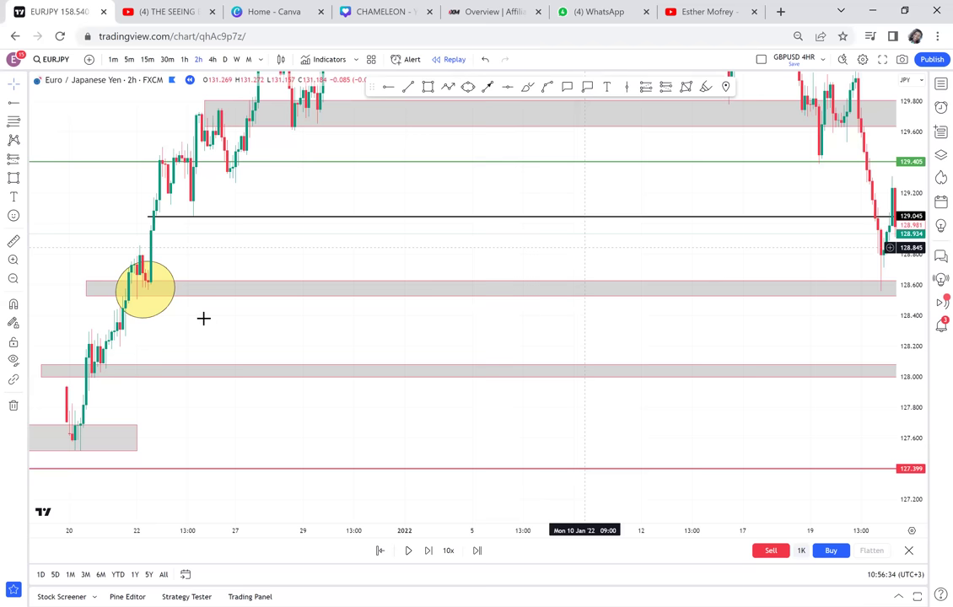
scroll(584, 247, "down", 1)
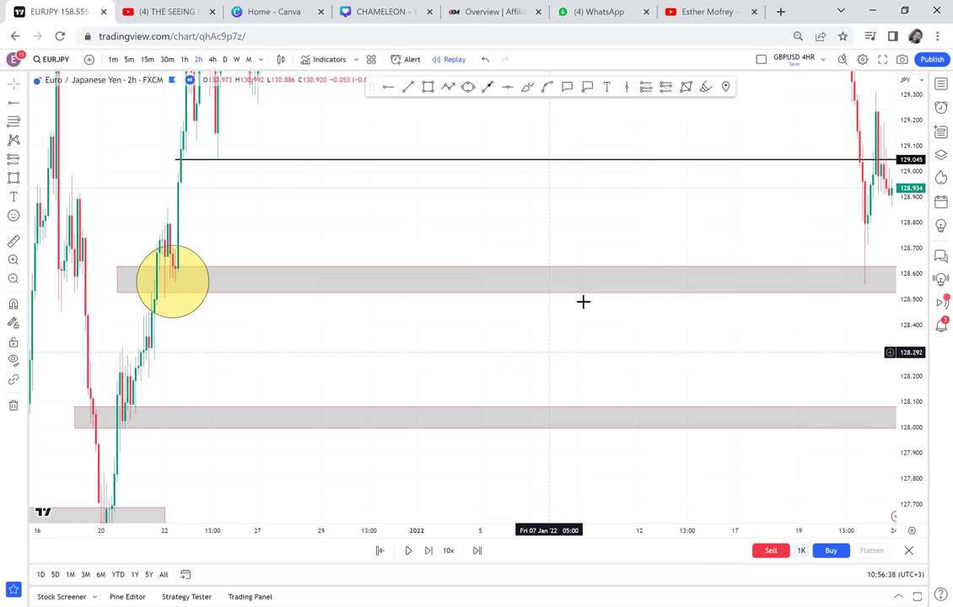
left_click_drag(529, 336, 608, 300)
scroll(608, 300, "up", 2)
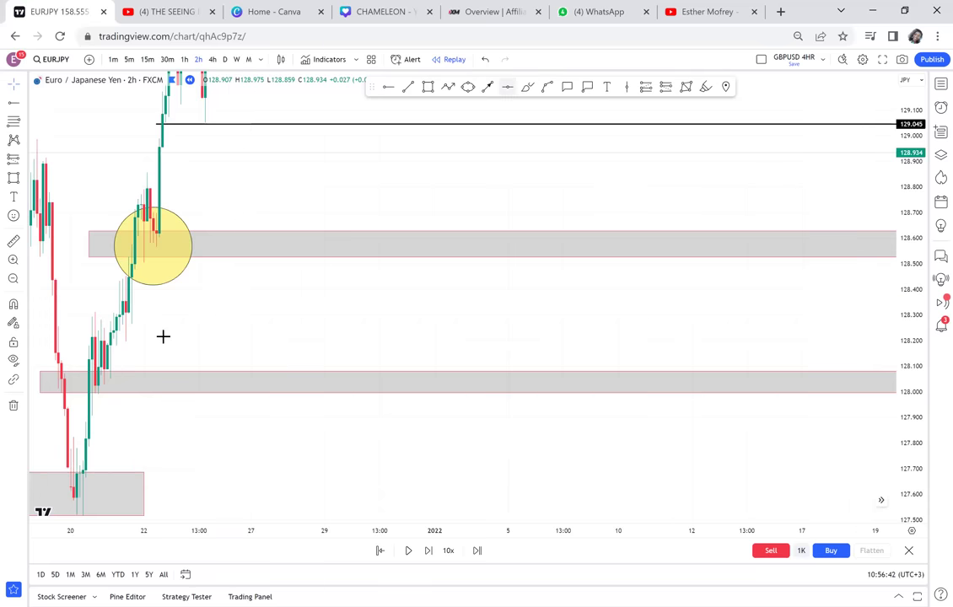
left_click(103, 314)
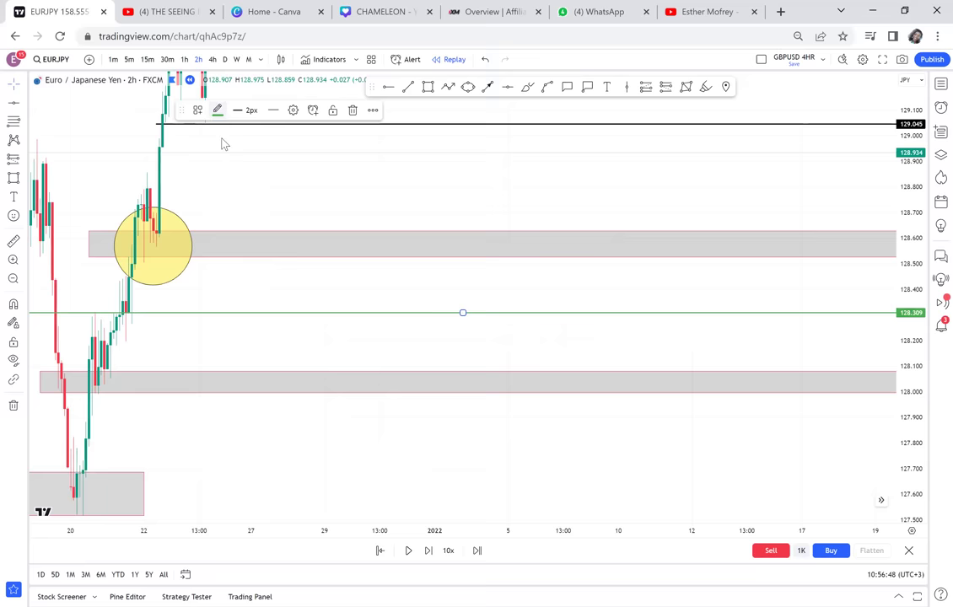
left_click(217, 109)
left_click(222, 143)
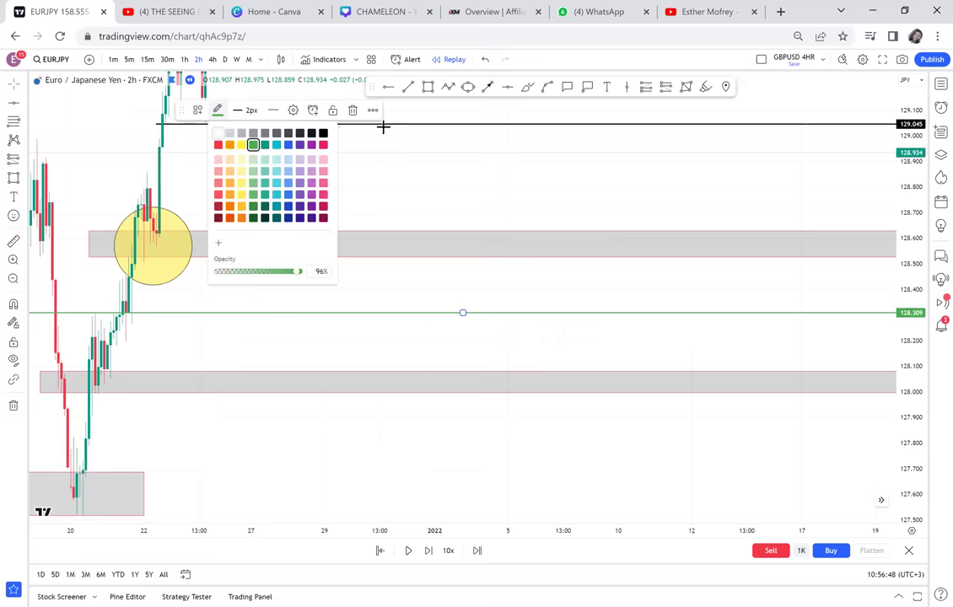
left_click(508, 89)
left_click(78, 341)
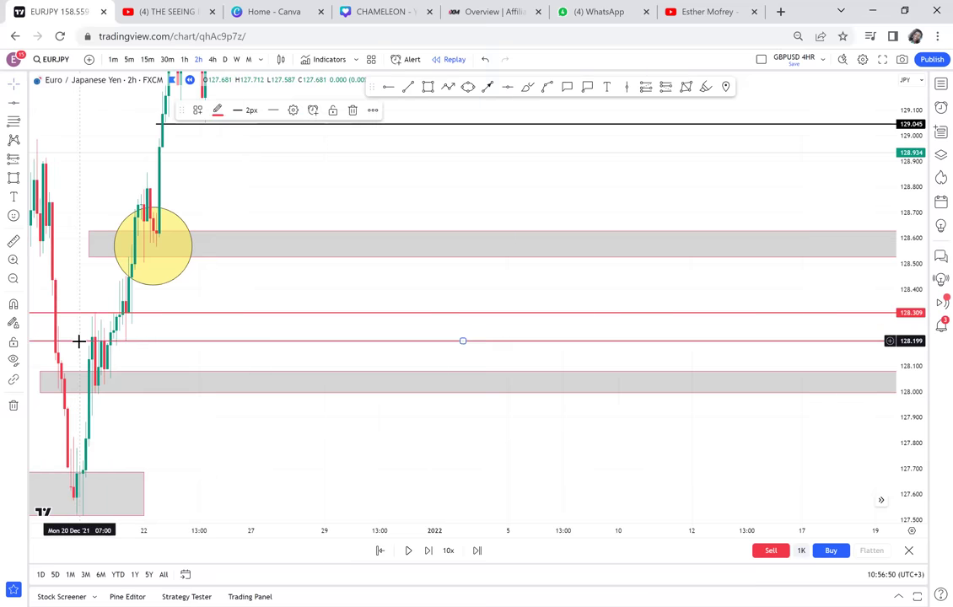
Draw a rectangle zone between the two red lines, from 20 December to about 18 January.
left_click(429, 89)
left_click(96, 312)
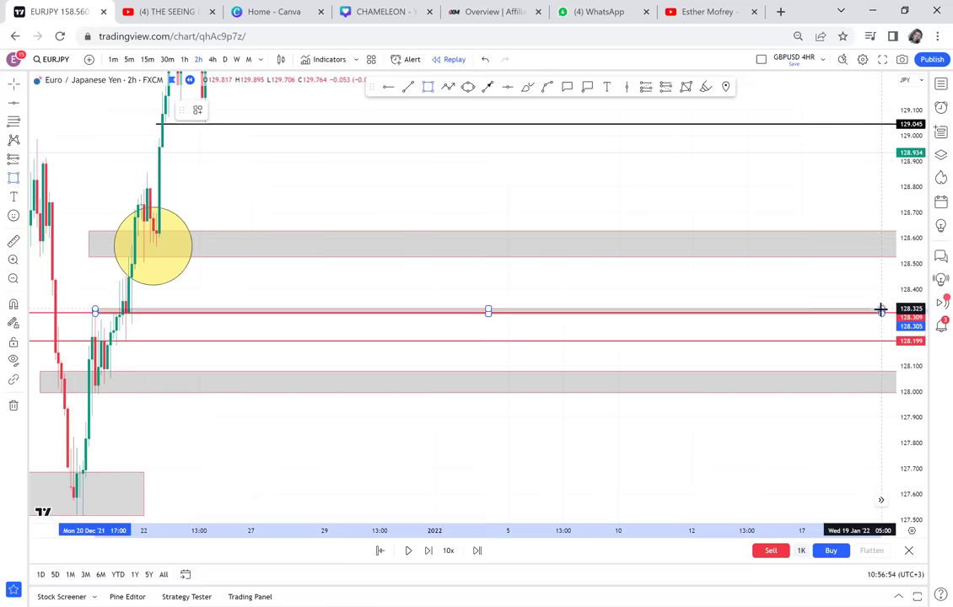
left_click(861, 342)
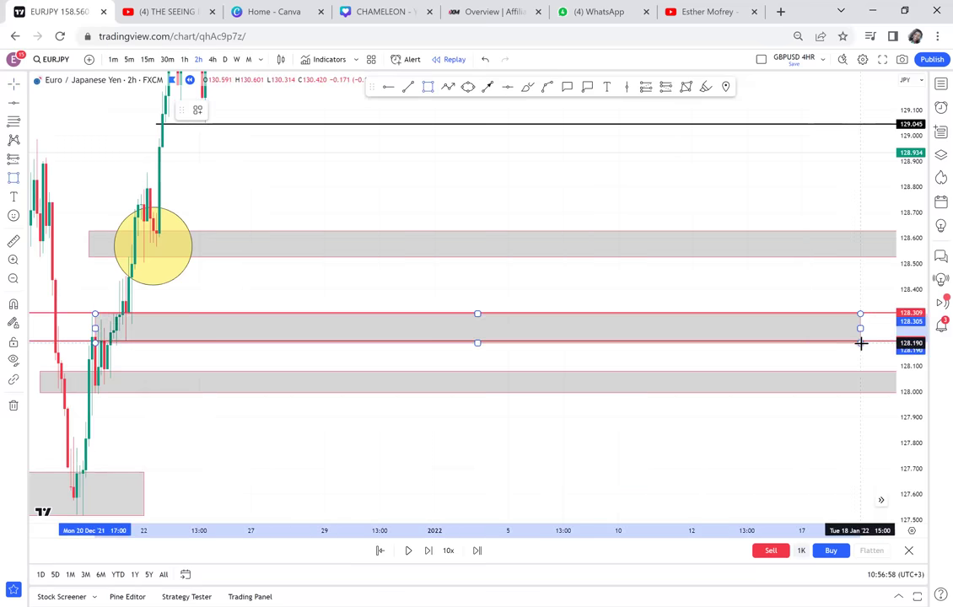
left_click_drag(866, 351, 835, 335)
left_click(520, 335)
left_click_drag(596, 284, 882, 262)
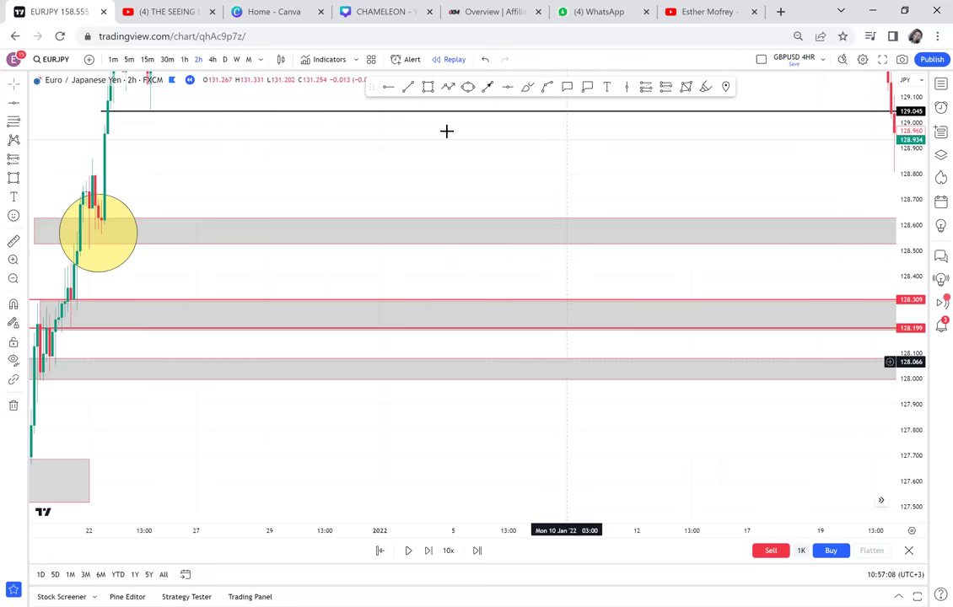
Mark the 21 December price reaction inside the new zone between the red lines with a small yellow ellipse.
left_click(468, 87)
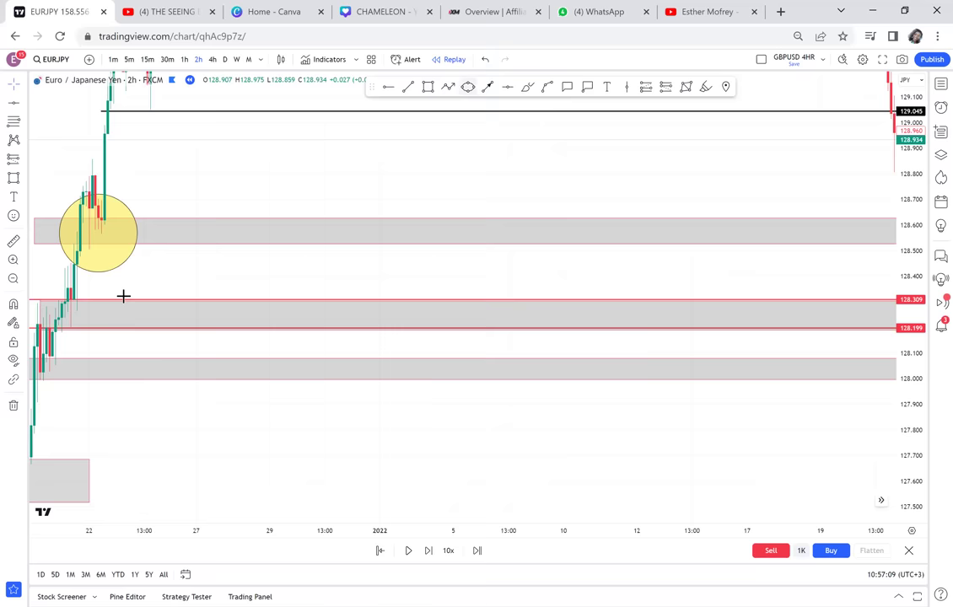
left_click(60, 316)
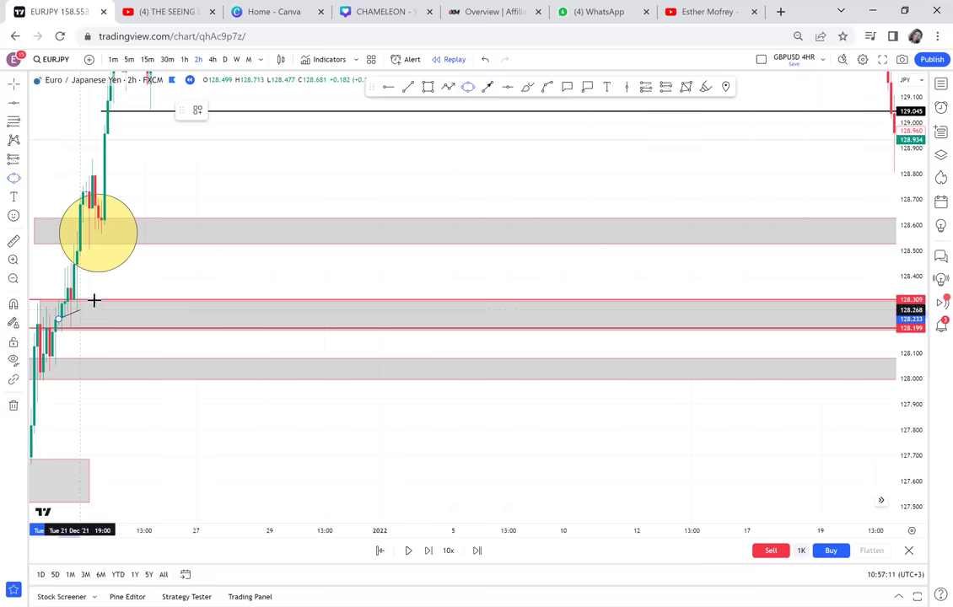
left_click(94, 300)
left_click(104, 320)
Mark the price reaction in the lowest target zone, around 128.023 to 128.080, with a small yellow ellipse.
left_click_drag(221, 282, 359, 247)
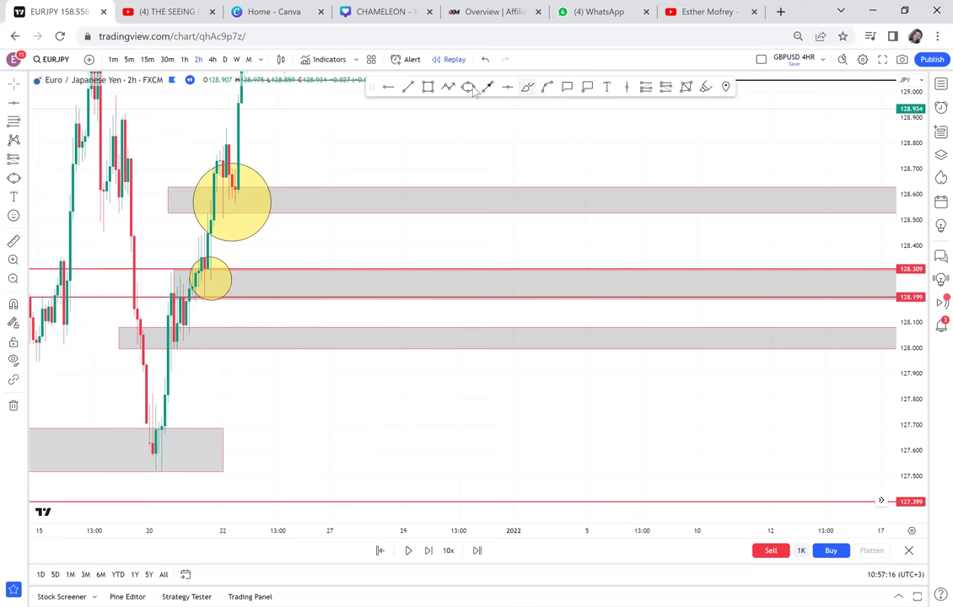
left_click(469, 87)
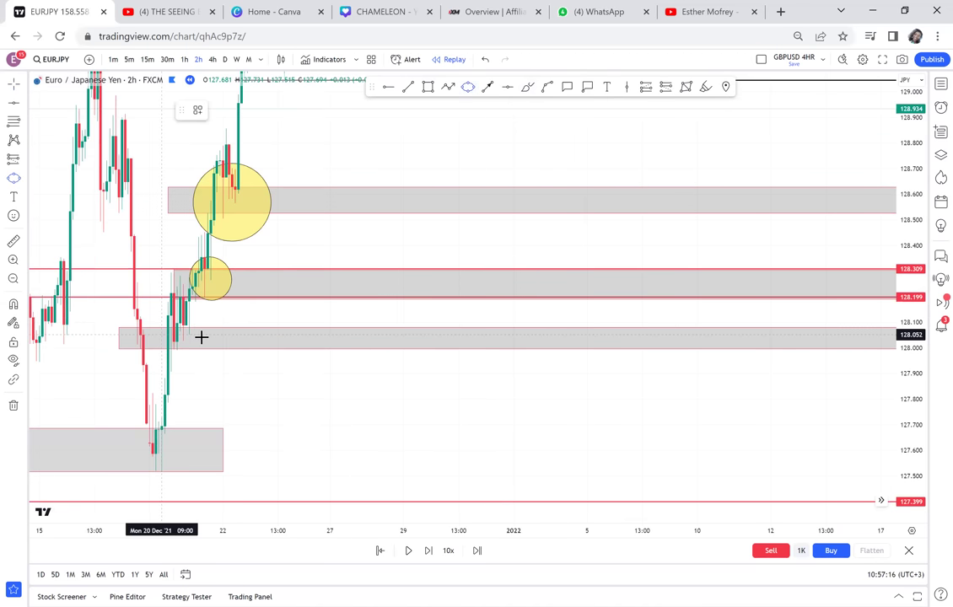
left_click(162, 342)
left_click(201, 328)
left_click(208, 340)
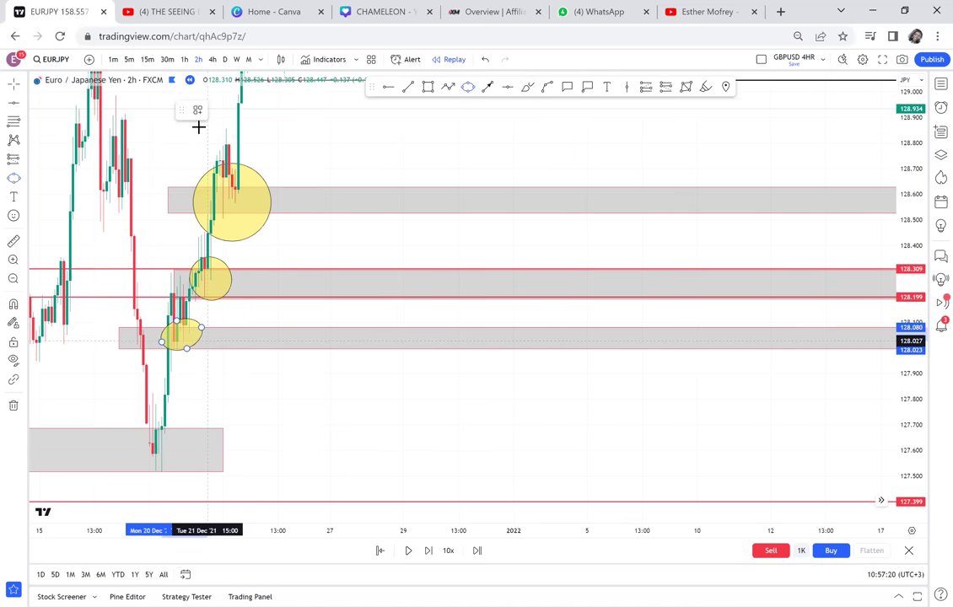
Return to the 4-hour timeframe and place a black horizontal ray at 129.307 on the latest pullback's high.
left_click(212, 61)
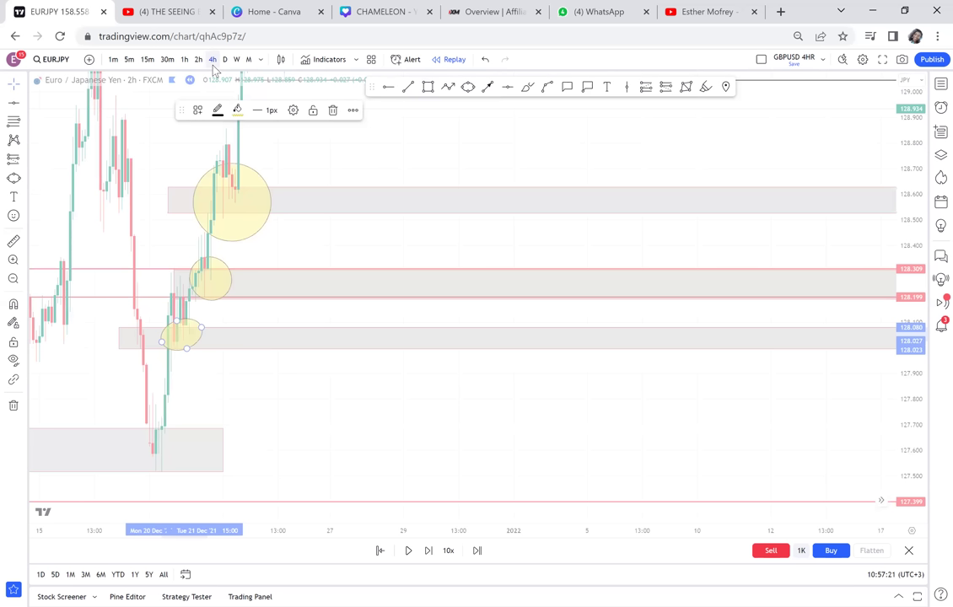
left_click(744, 366)
left_click_drag(738, 244, 445, 320)
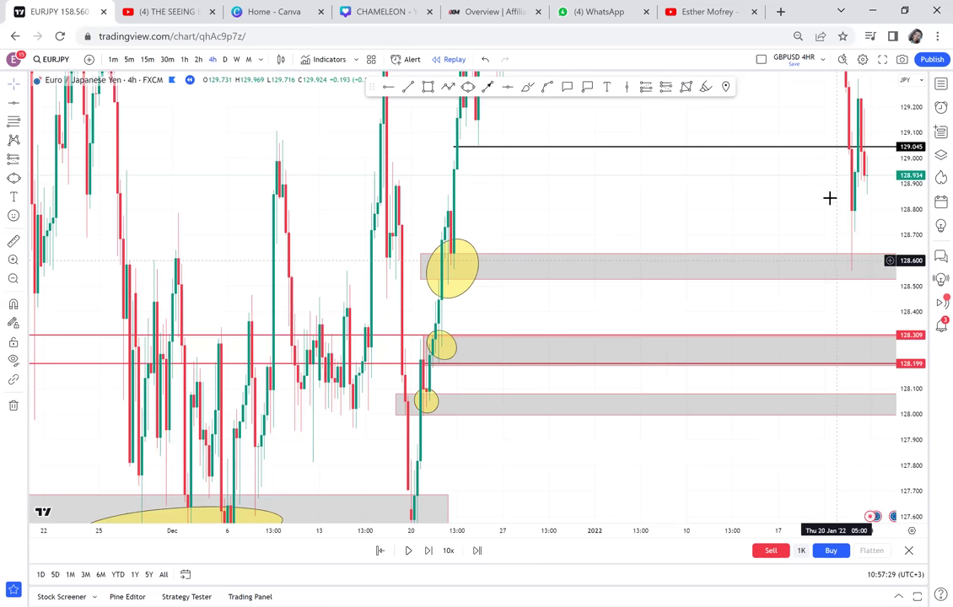
left_click_drag(585, 275, 479, 306)
left_click_drag(911, 196, 892, 341)
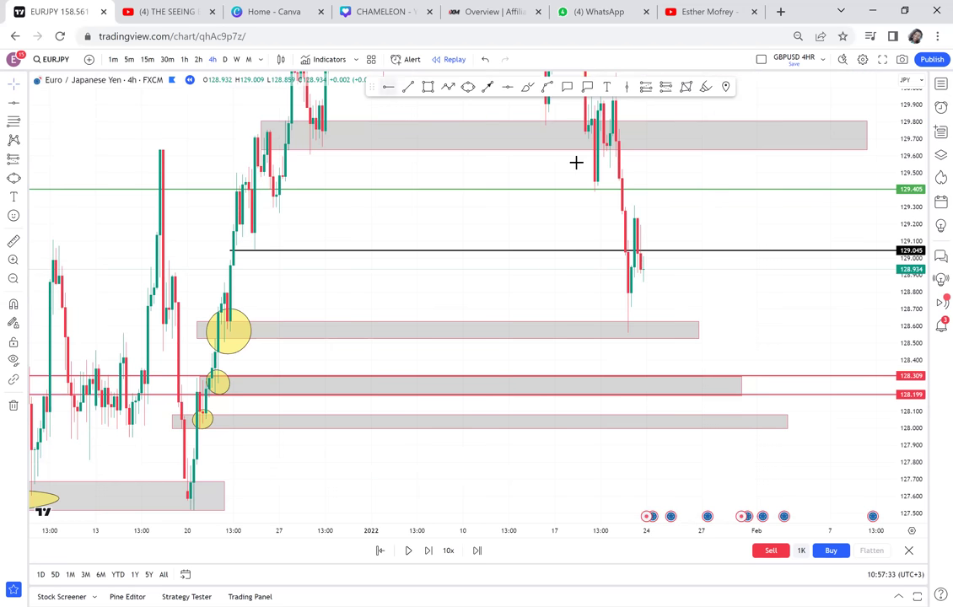
left_click(600, 206)
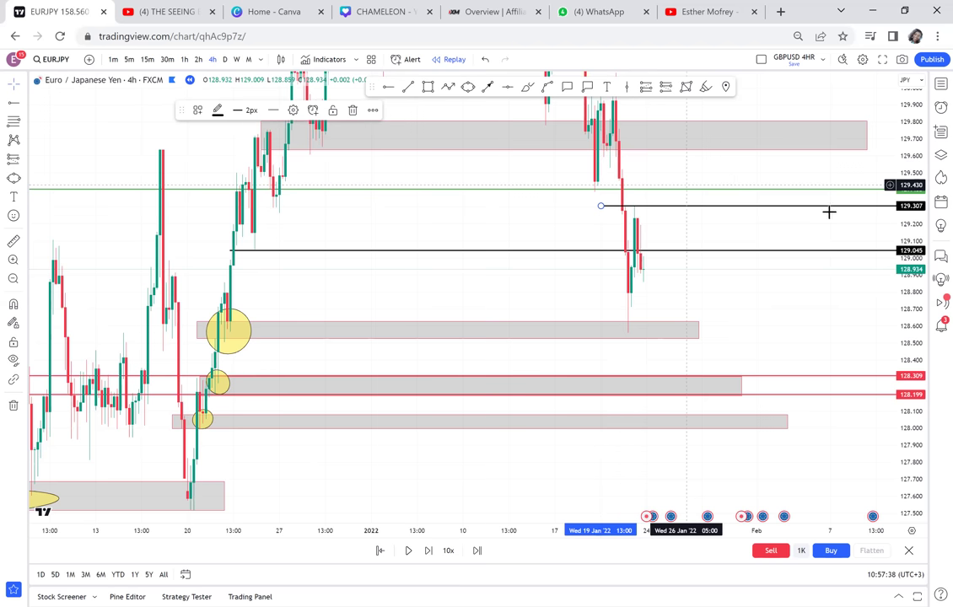
Delete the green 129.405 line, the grey zone between 129.645 and 129.805, and the black 130.860 ray.
left_click_drag(902, 137, 902, 311)
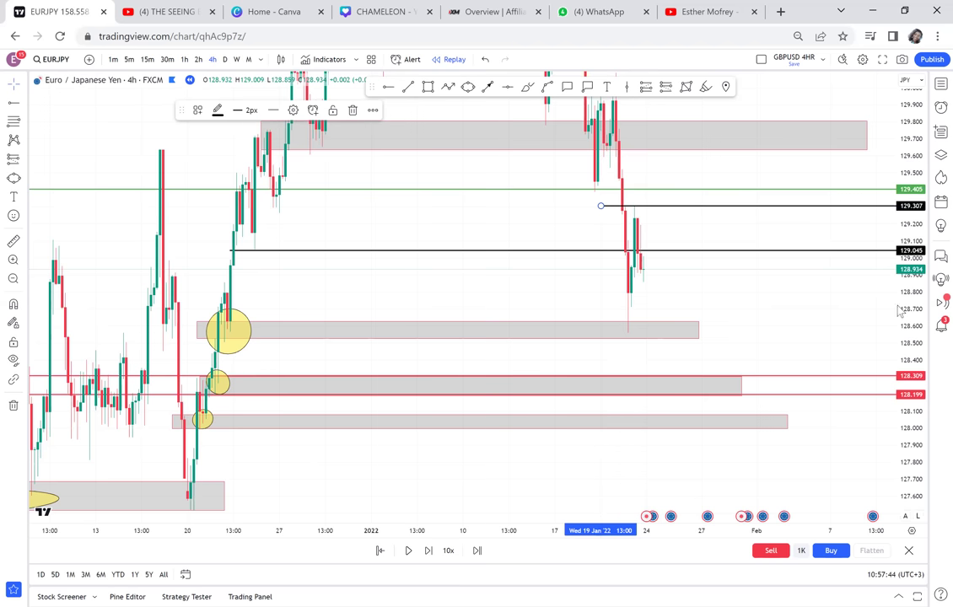
left_click_drag(799, 137, 773, 227)
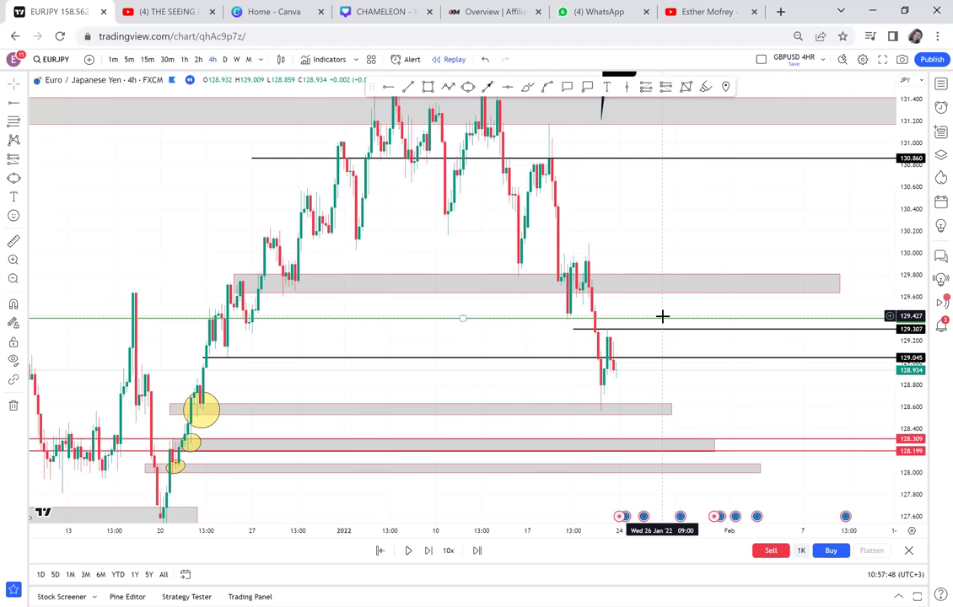
left_click(655, 319)
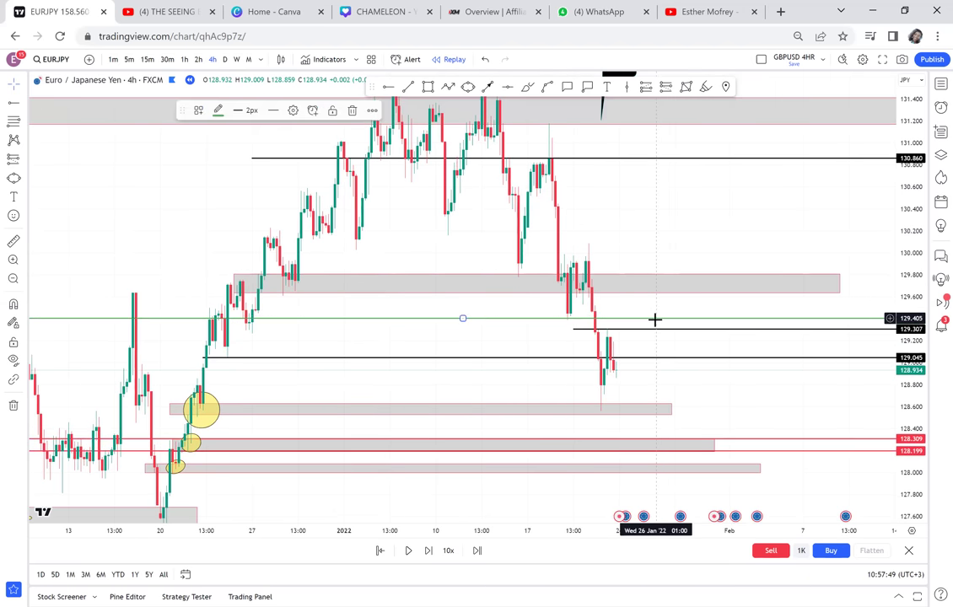
key("Delete")
left_click(664, 292)
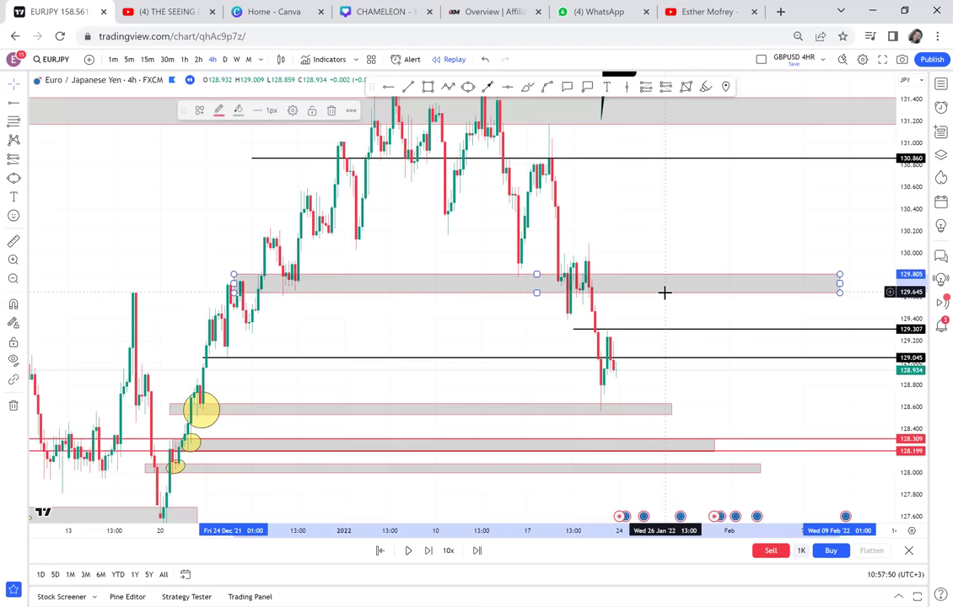
key("Delete")
left_click_drag(727, 223, 657, 289)
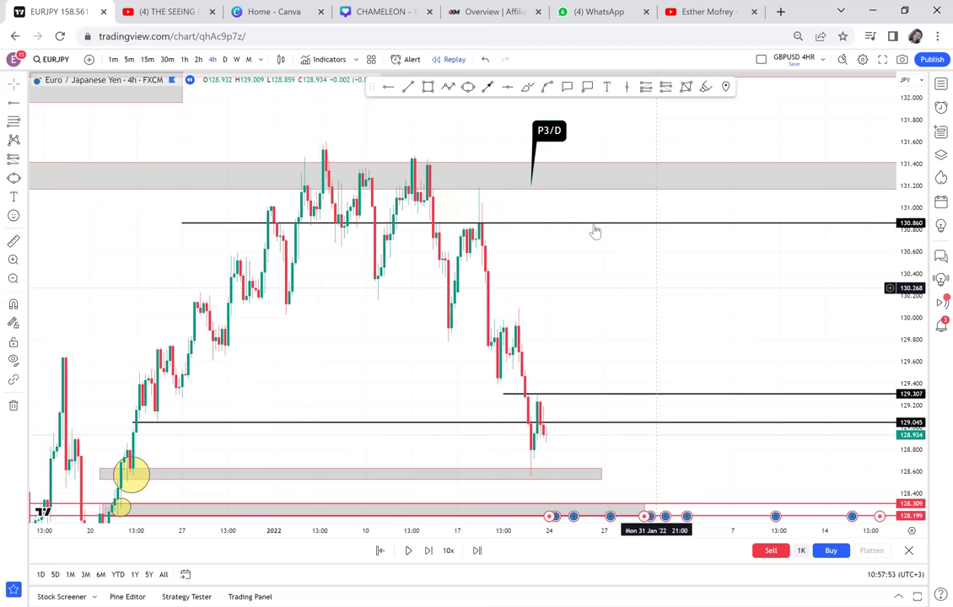
left_click(593, 224)
key("Delete")
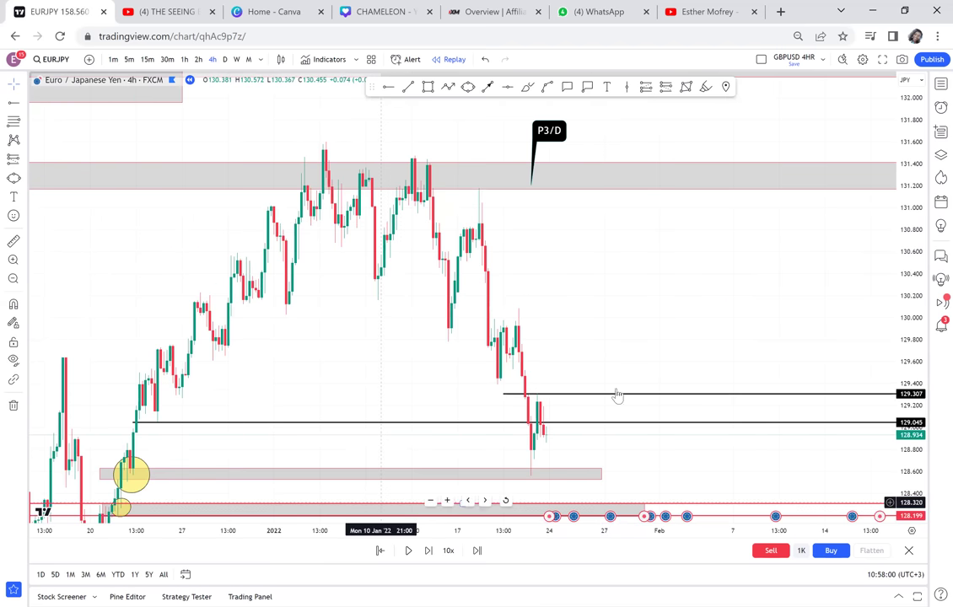
Measure the price range from the first target zone's lower edge at about 128.538 to the top at about 131.608.
left_click(13, 244)
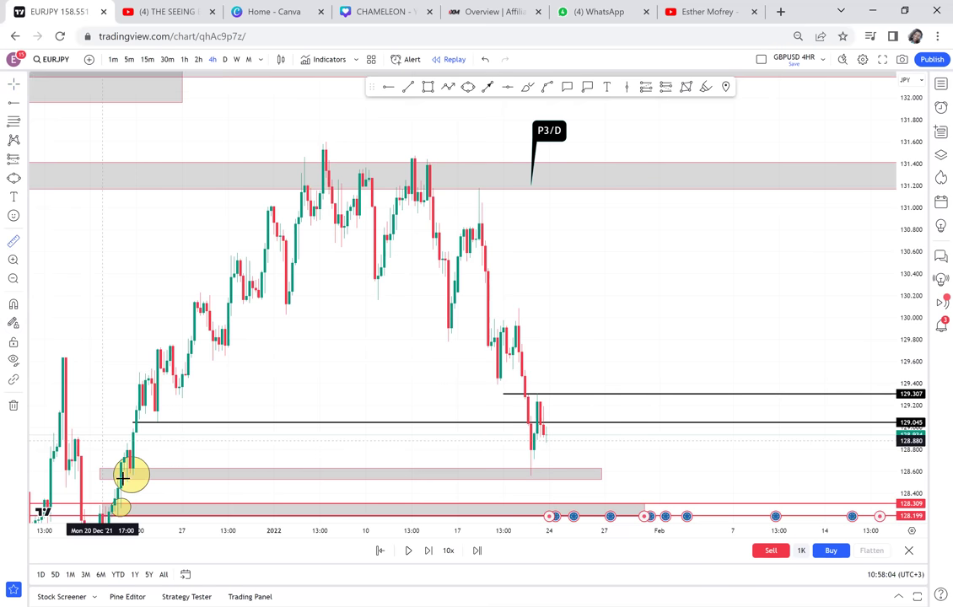
left_click(123, 478)
left_click(698, 160)
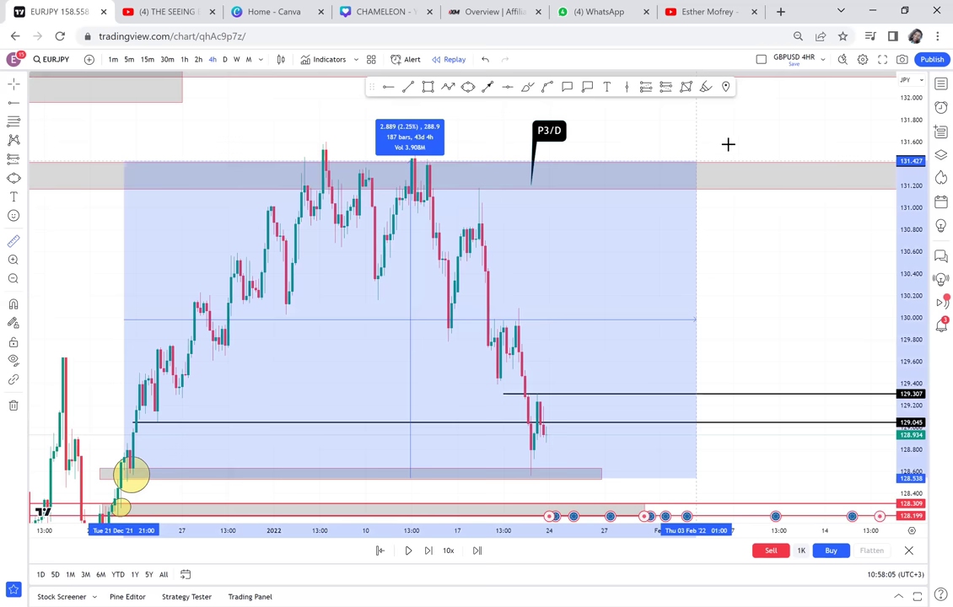
left_click(734, 141)
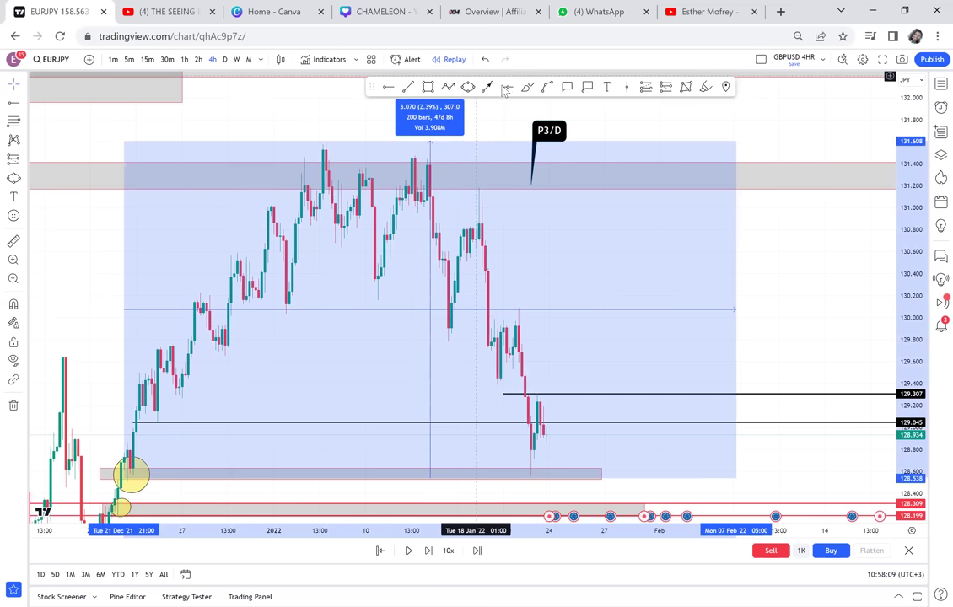
Mark the measured range's midpoint with a horizontal line at 130.059, remove the price range measurement and colour the line green.
left_click(471, 311)
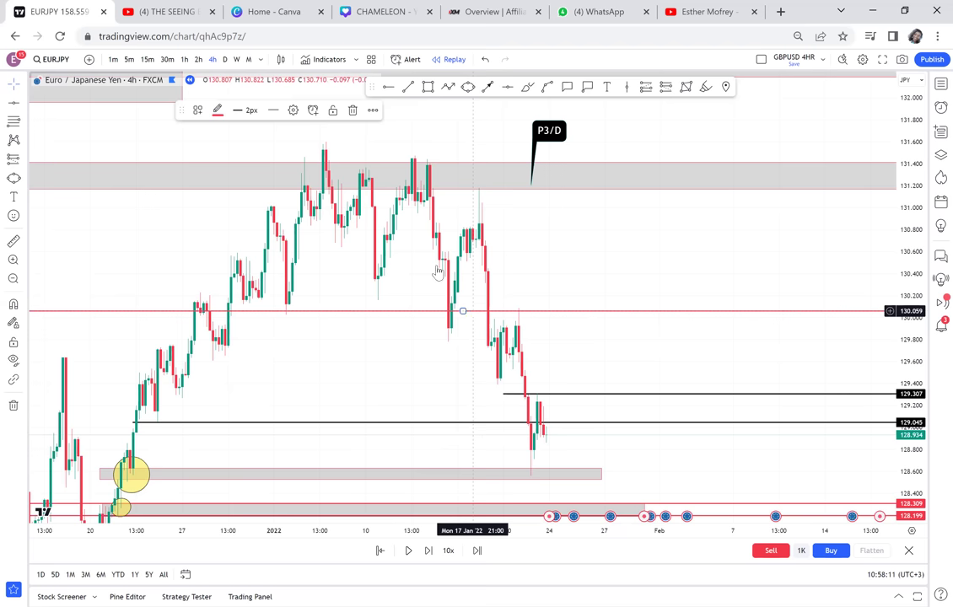
left_click(270, 150)
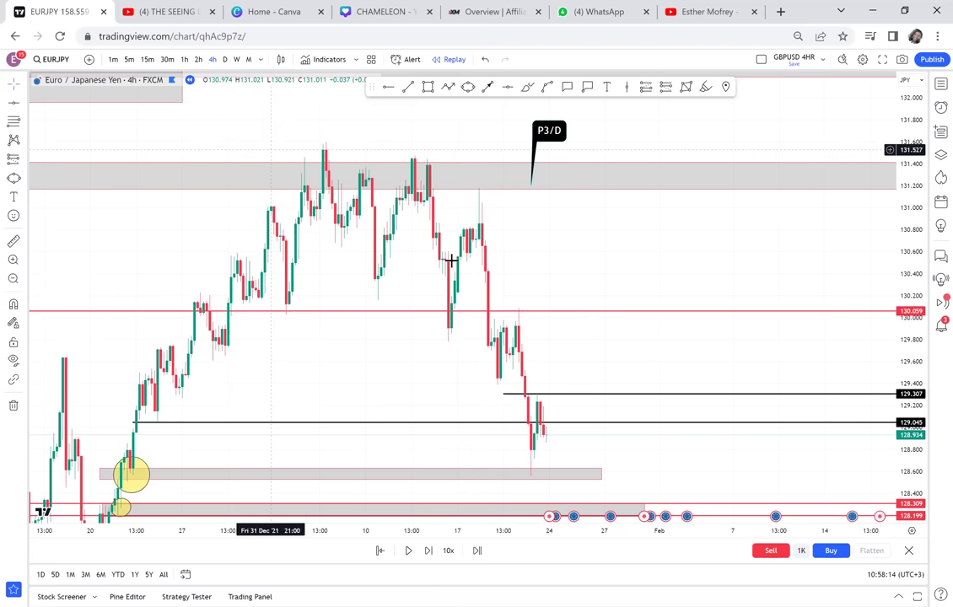
left_click(419, 312)
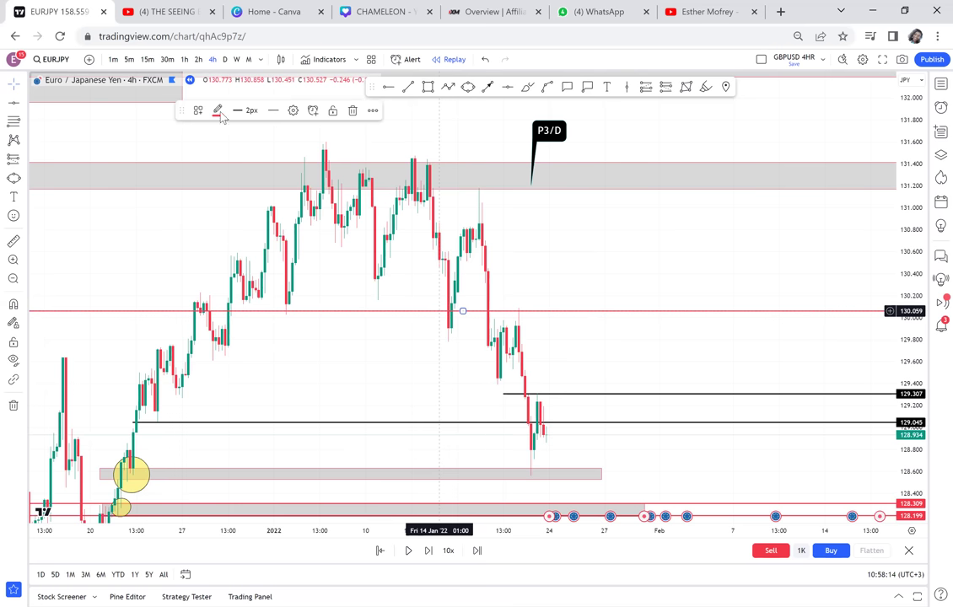
left_click(217, 110)
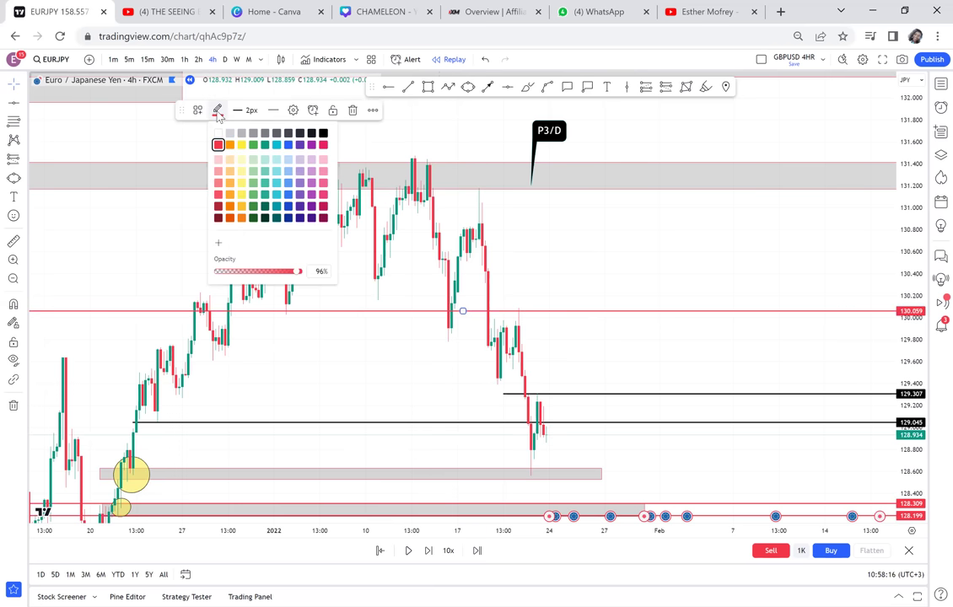
left_click(252, 145)
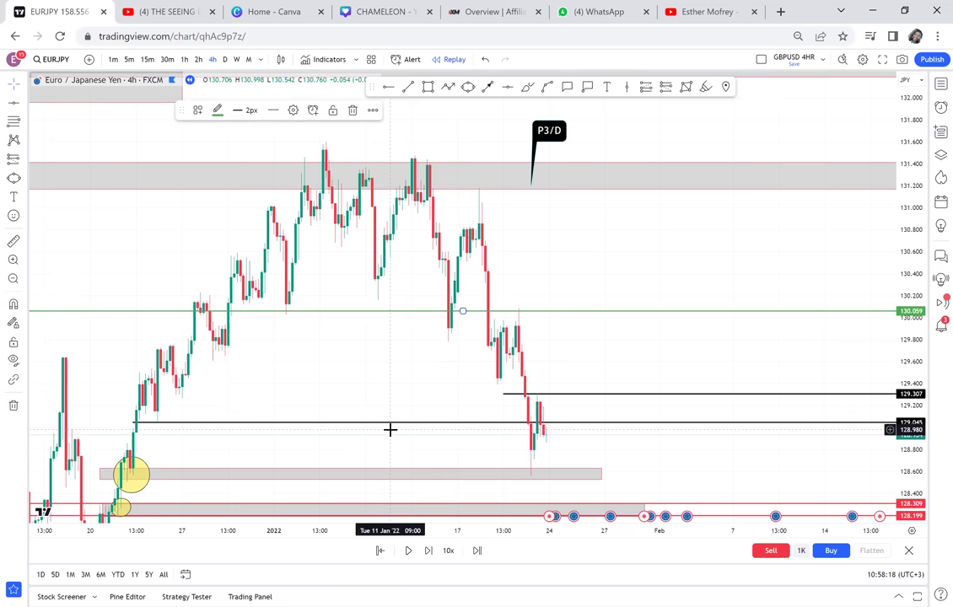
Check the neckline and target zones on the daily timeframe and return to the 4-hour timeframe.
left_click_drag(393, 429, 493, 316)
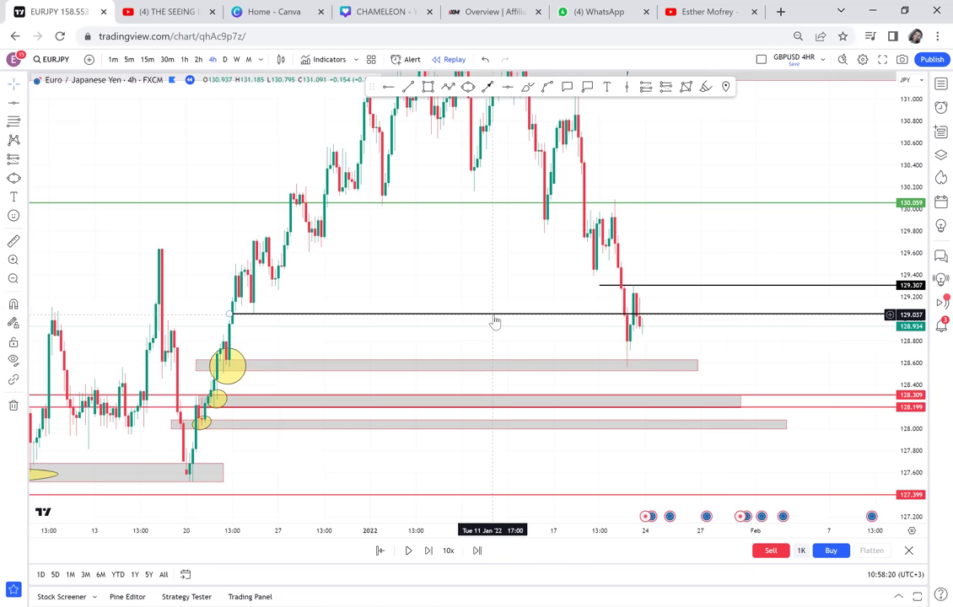
left_click(225, 60)
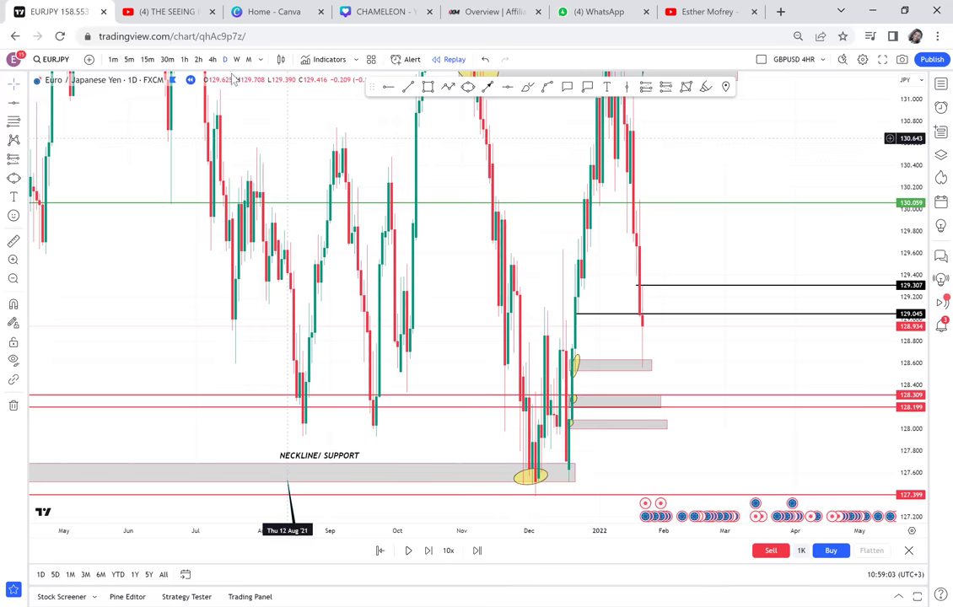
left_click(214, 60)
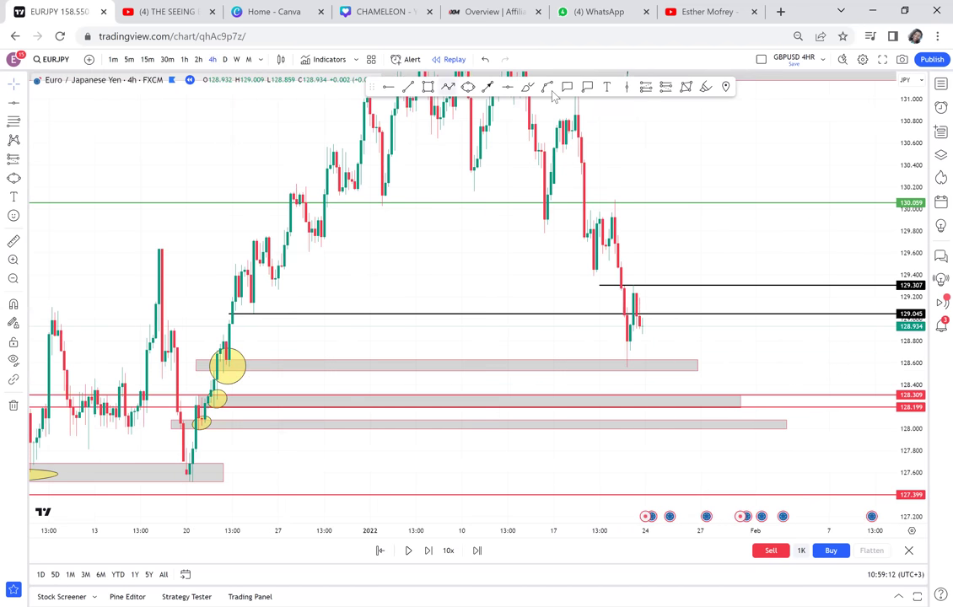
Label the first target zone using the POSSIBLE DOUBLE BOTTOM text template and centre the label inside the zone.
left_click(608, 89)
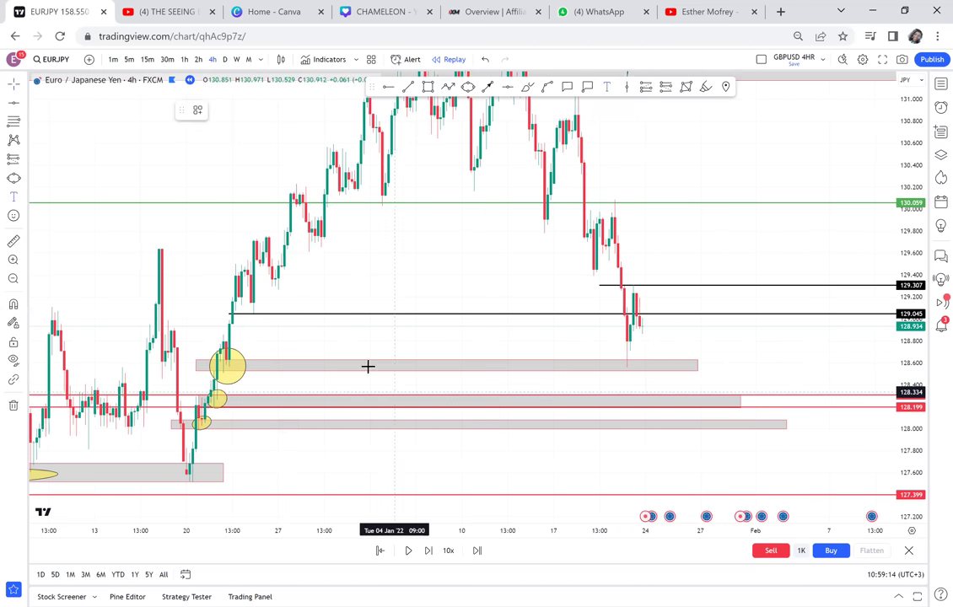
left_click(362, 371)
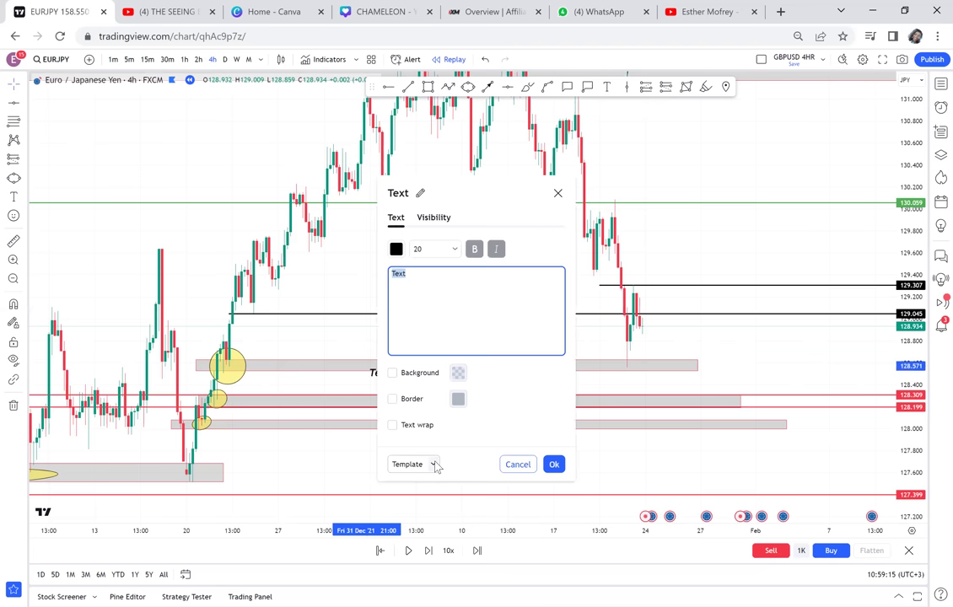
left_click(436, 464)
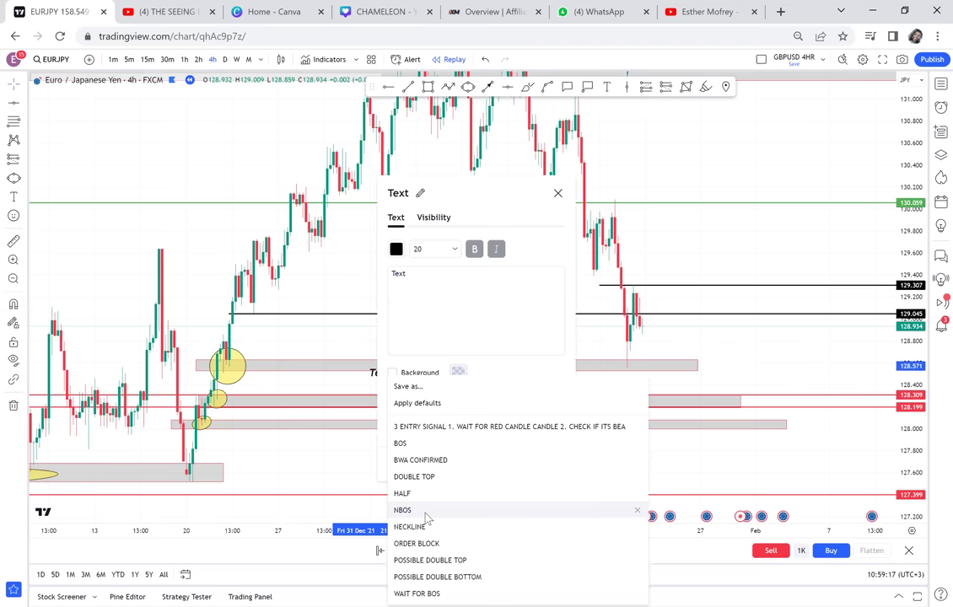
left_click(438, 579)
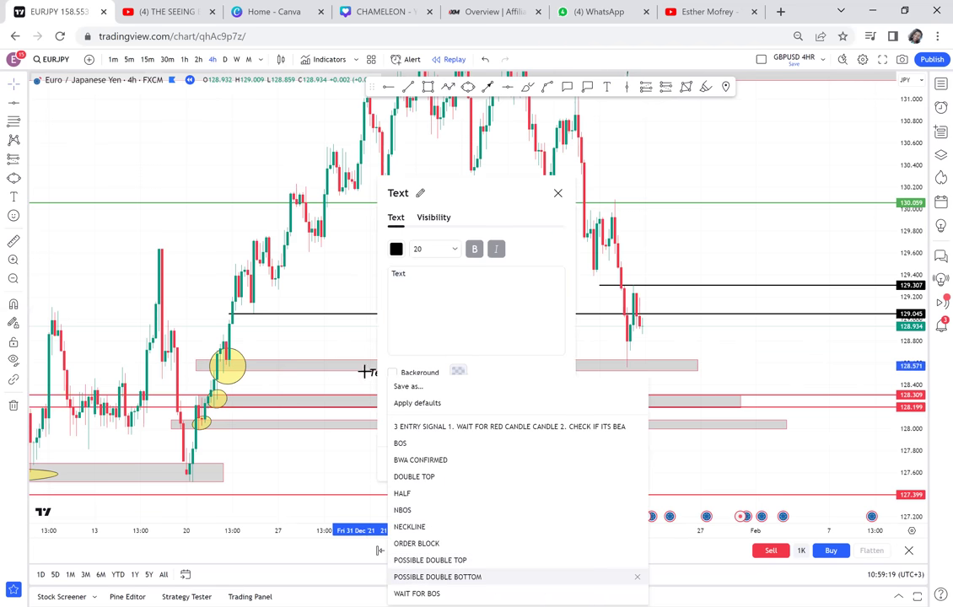
left_click(324, 343)
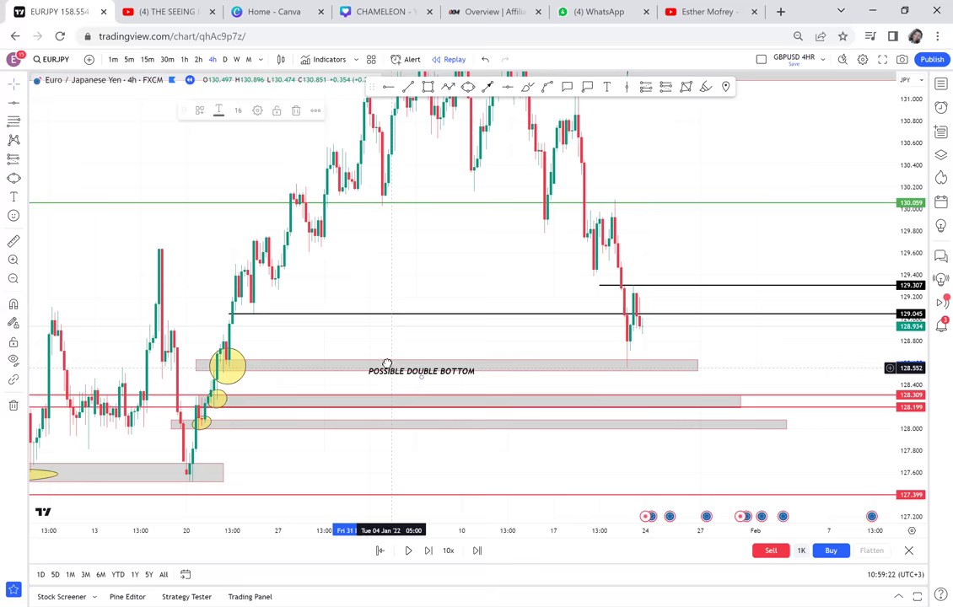
left_click_drag(393, 376, 389, 372)
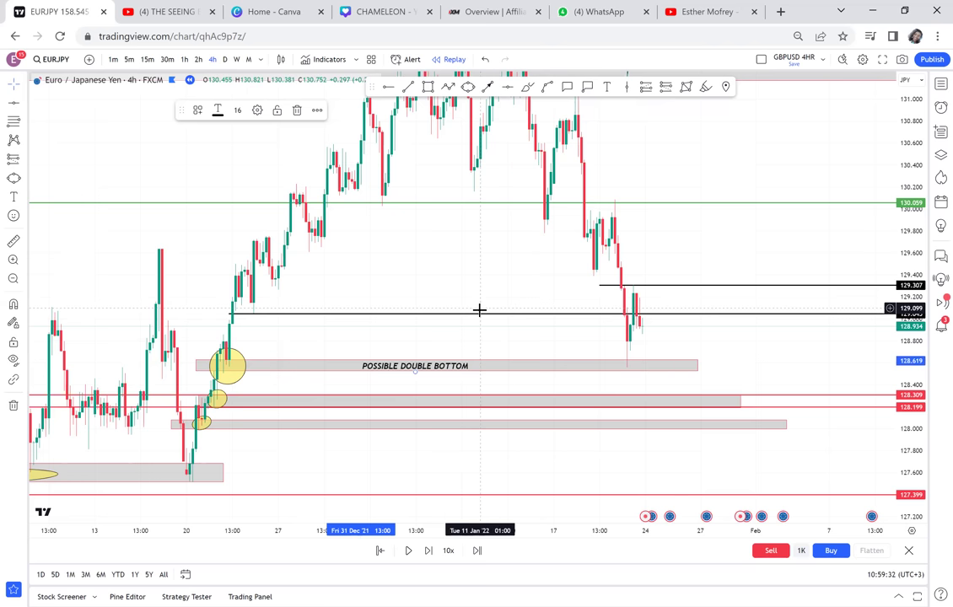
Delete the black 129.045 ray and add the text label CRB just above the start of the 129.307 ray.
key("Delete")
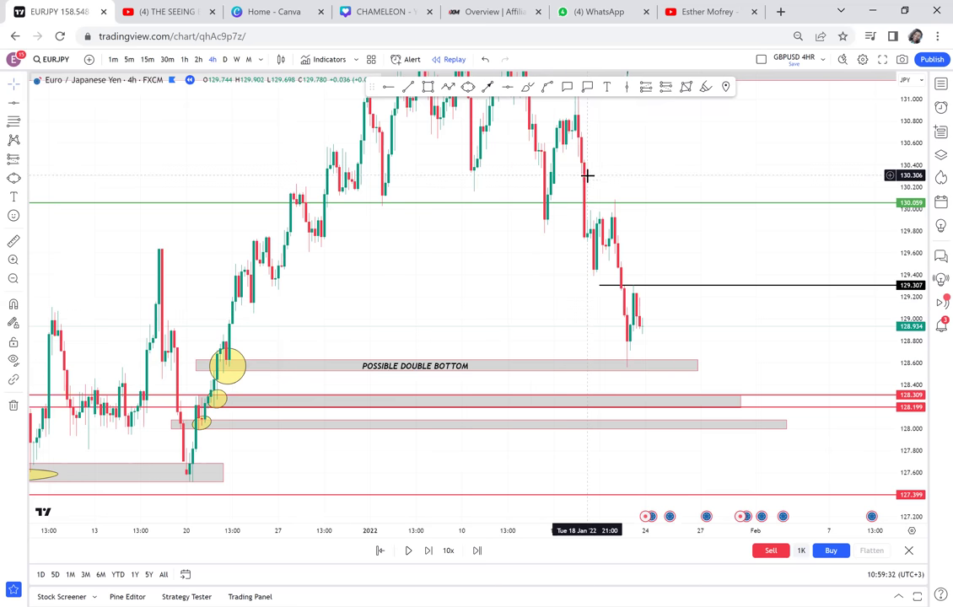
left_click(607, 87)
left_click(644, 272)
type("C")
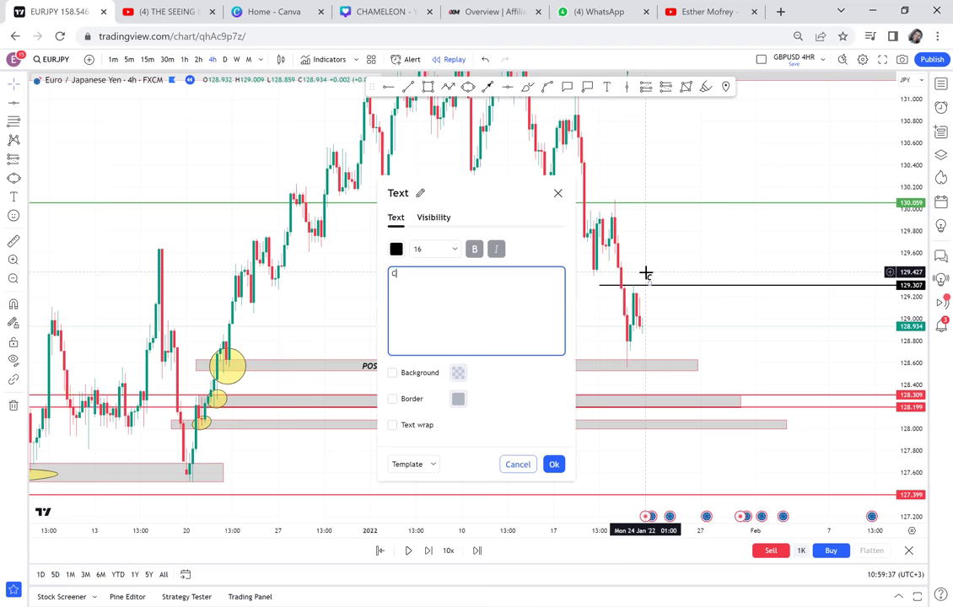
type("RB")
left_click(691, 270)
Draw a projected zigzag path from the CRB ray, retesting 129.307 and the 130.059 line, up to about 131.209 in the upper grey zone.
left_click_drag(654, 149, 566, 207)
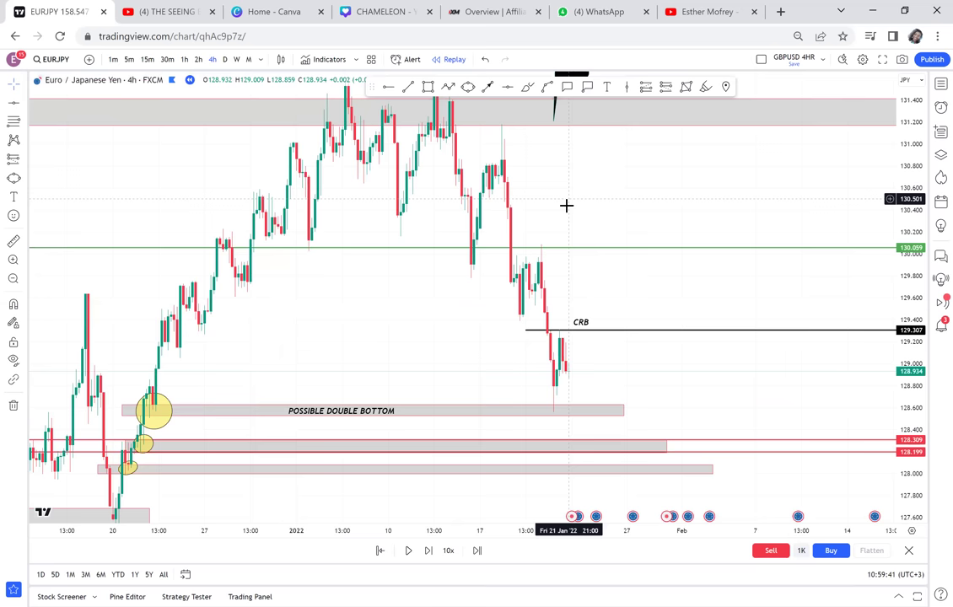
left_click(448, 87)
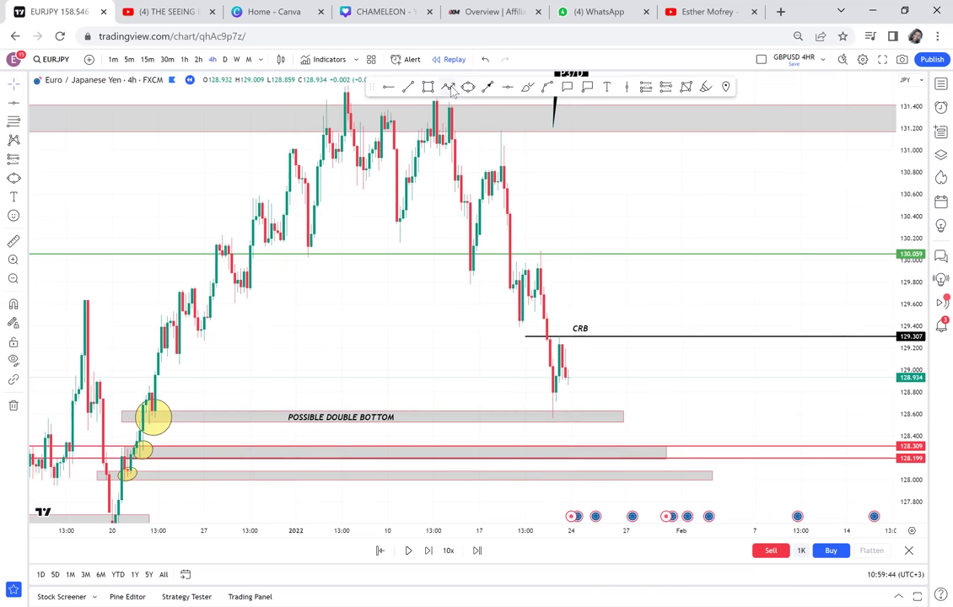
left_click(614, 333)
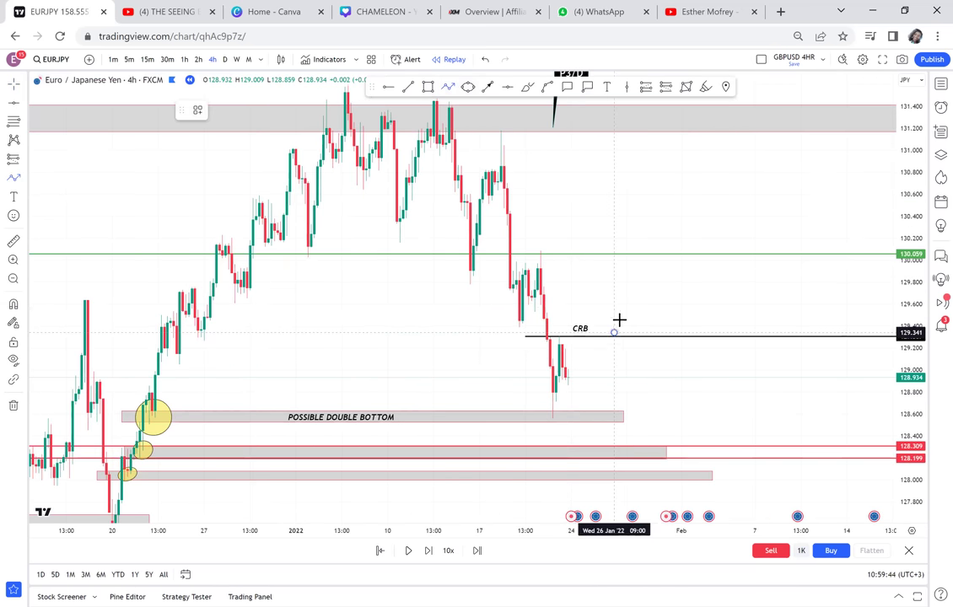
left_click(624, 307)
left_click(647, 335)
left_click(672, 235)
left_click(694, 256)
double_click(703, 173)
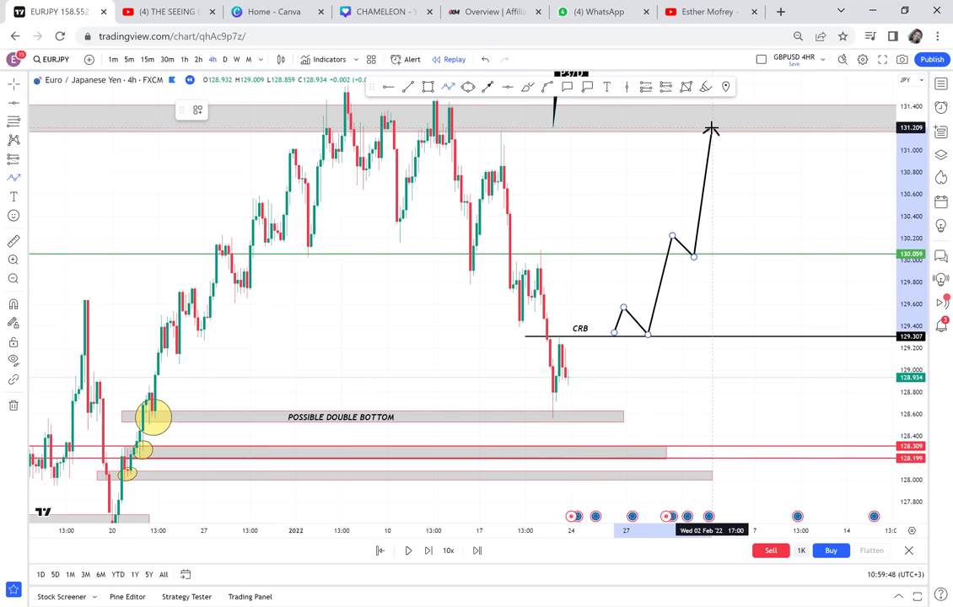
Step the 4-hour replay forward candle by candle until price drops below the POSSIBLE DOUBLE BOTTOM zone.
left_click_drag(814, 160, 761, 179)
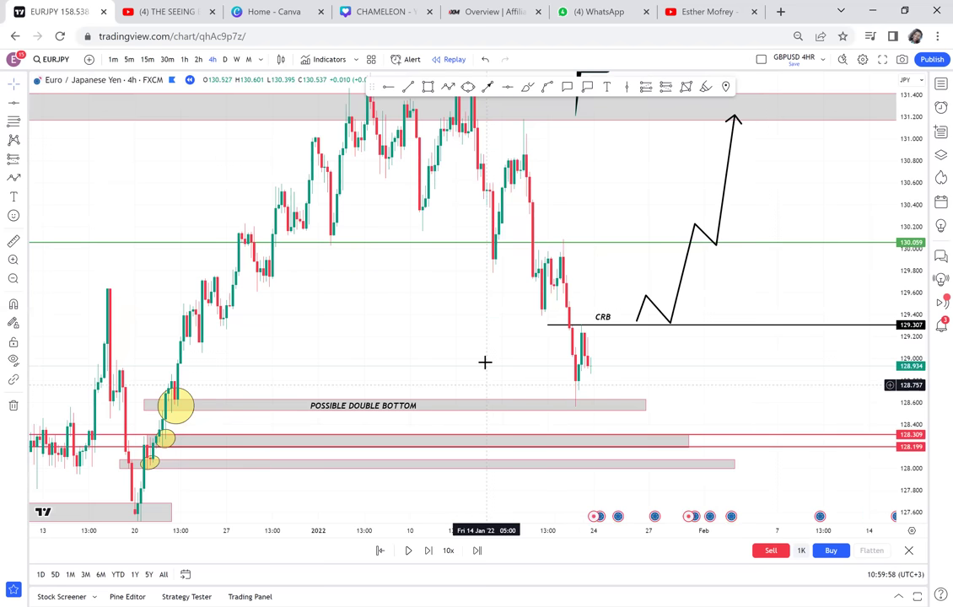
left_click_drag(481, 425, 459, 369)
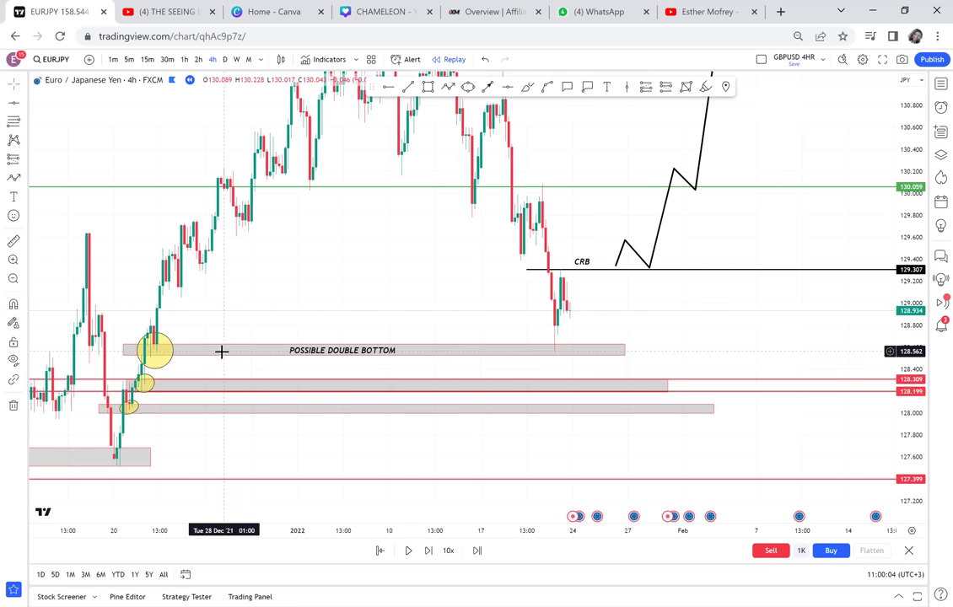
left_click(449, 409)
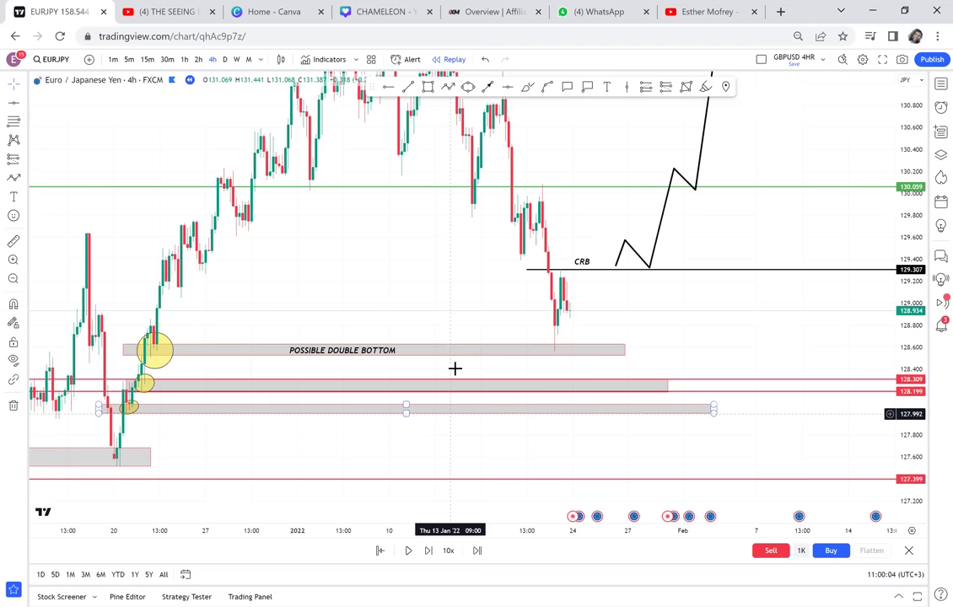
left_click(492, 488)
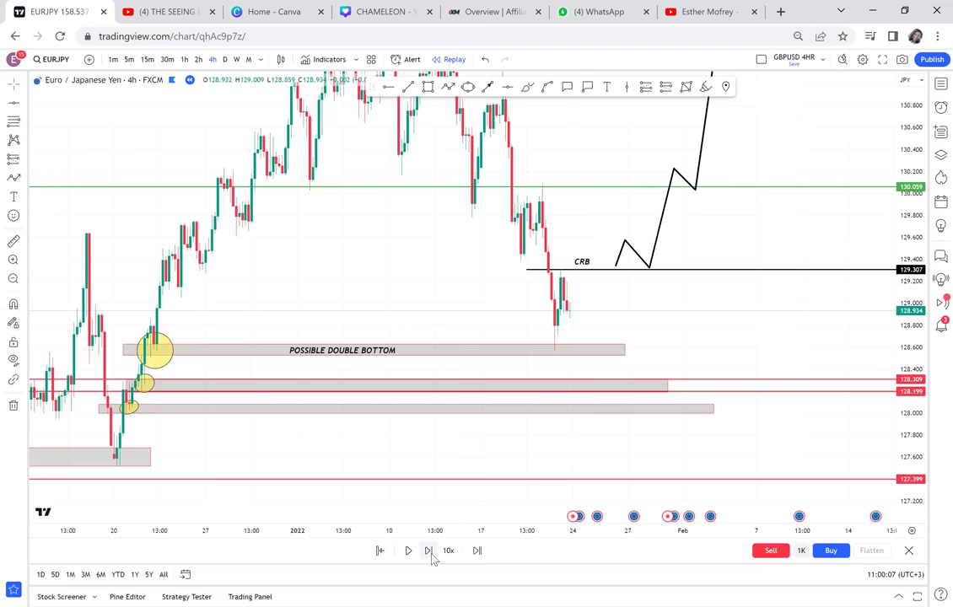
left_click(429, 552)
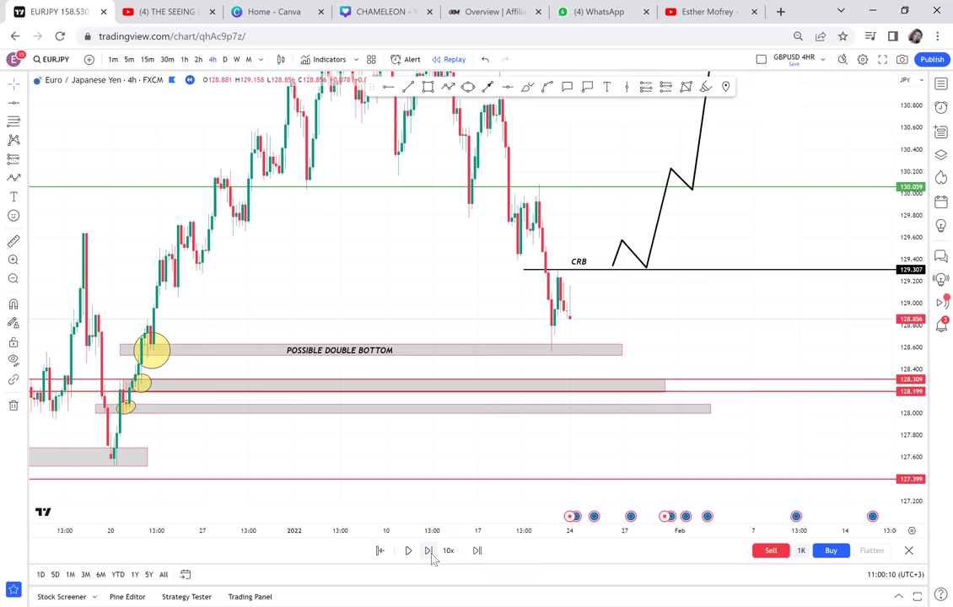
left_click(429, 552)
left_click(429, 553)
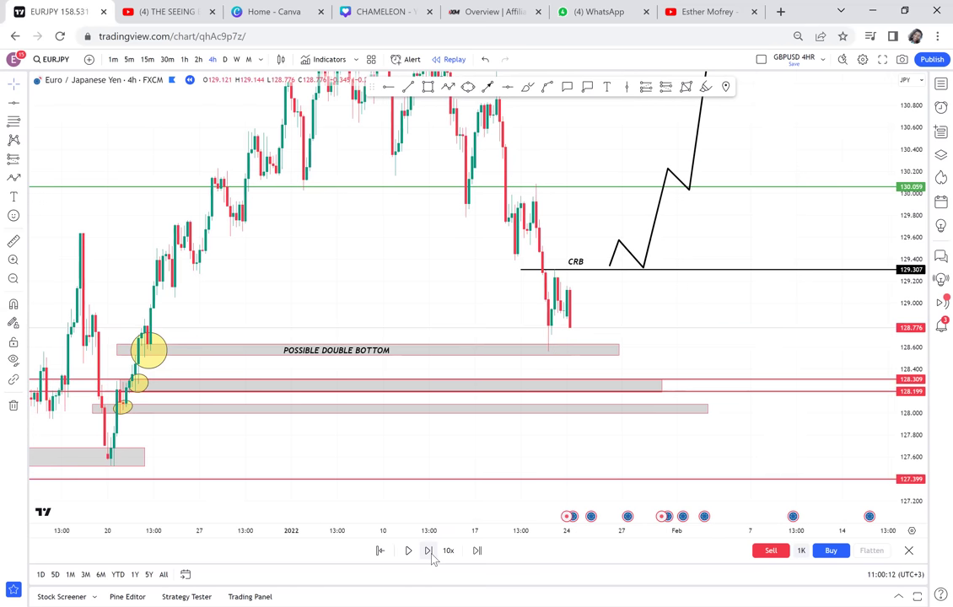
left_click(431, 556)
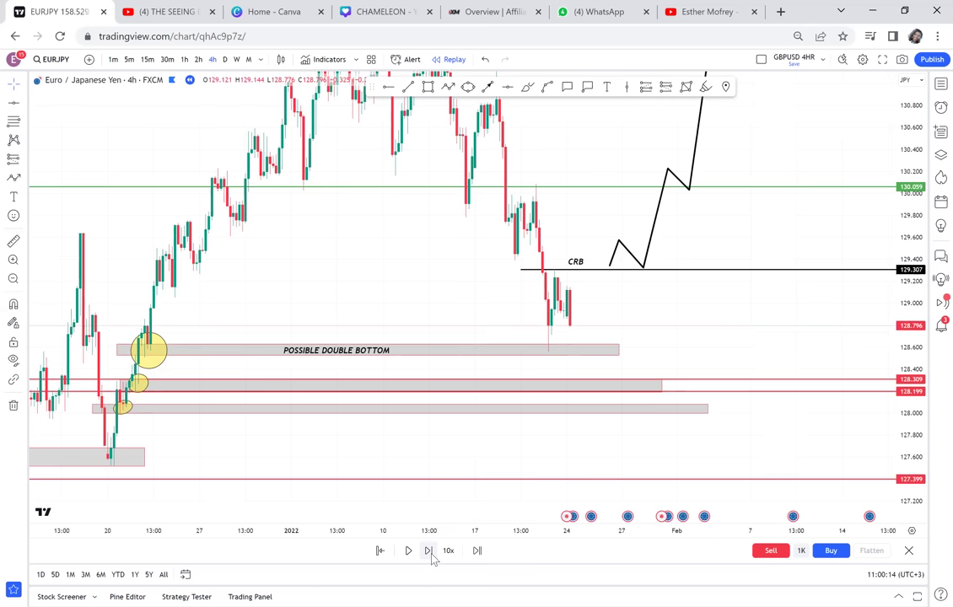
left_click(429, 552)
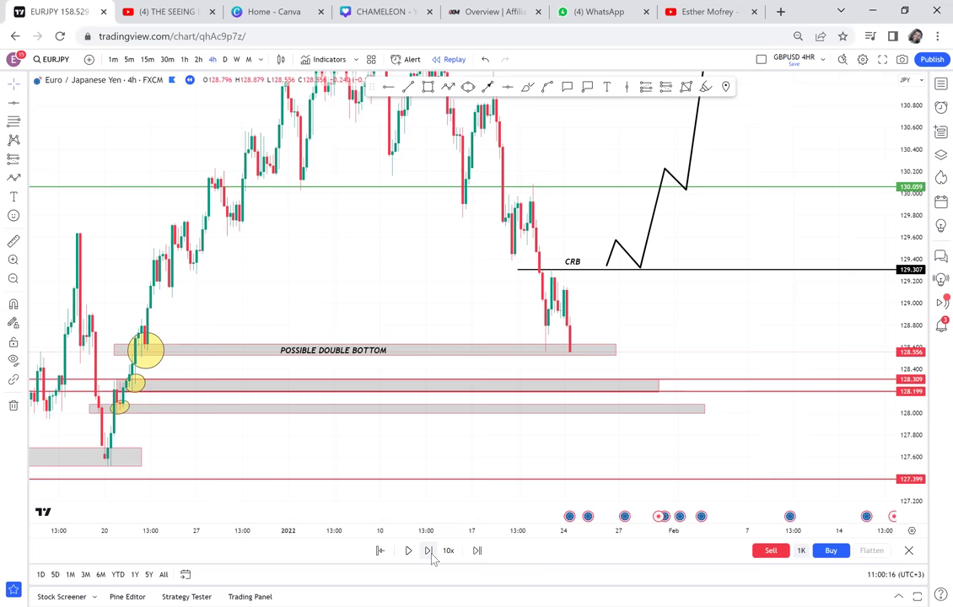
left_click(429, 552)
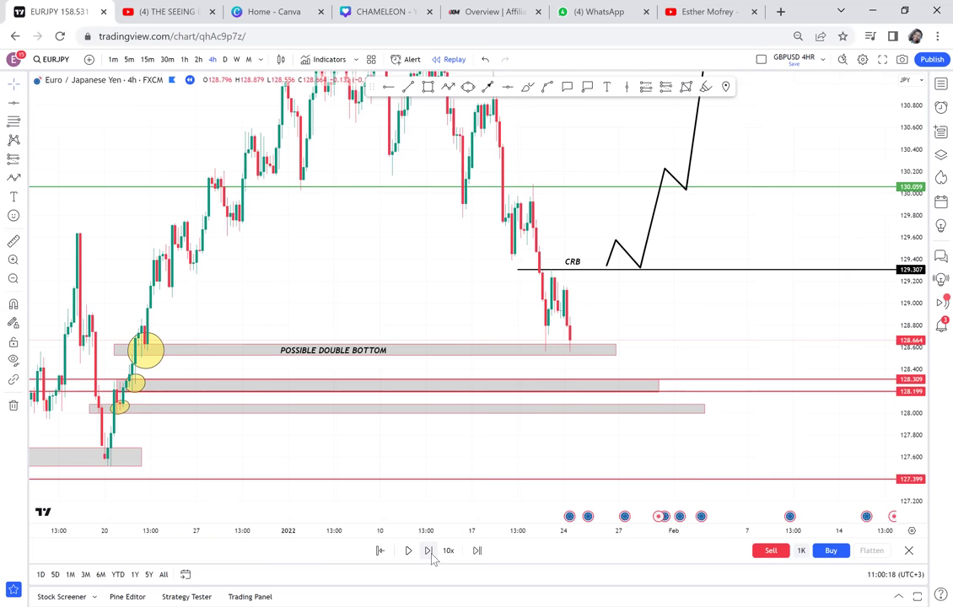
left_click(429, 552)
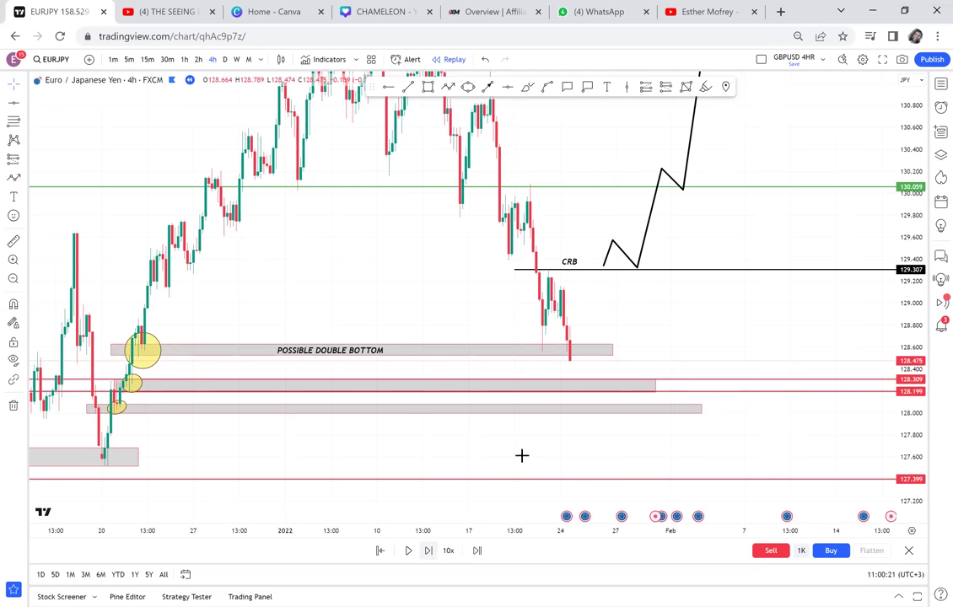
Delete the broken first target zone together with its POSSIBLE DOUBLE BOTTOM label and the yellow circle at its start.
left_click_drag(643, 313, 677, 337)
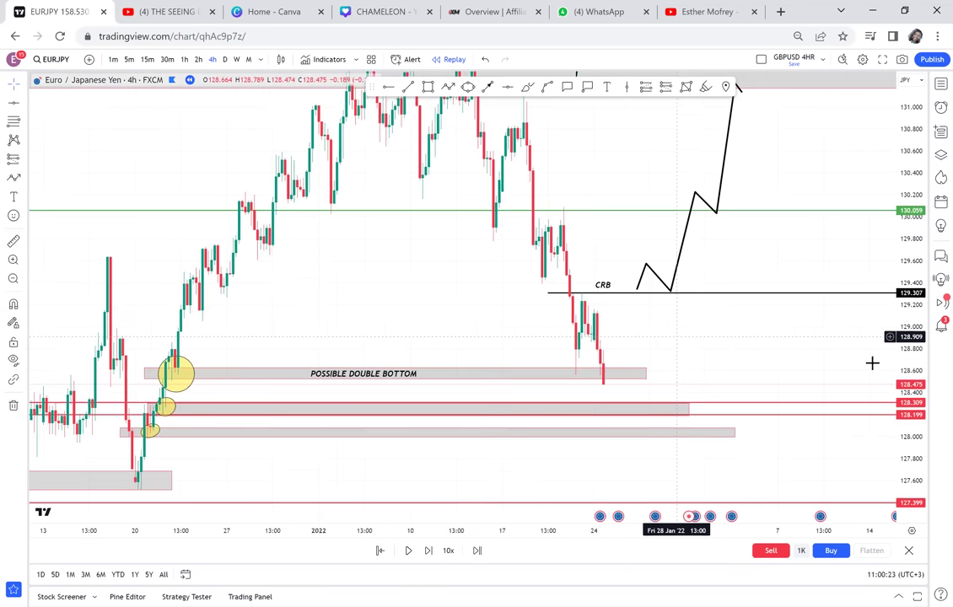
left_click_drag(900, 382, 881, 277)
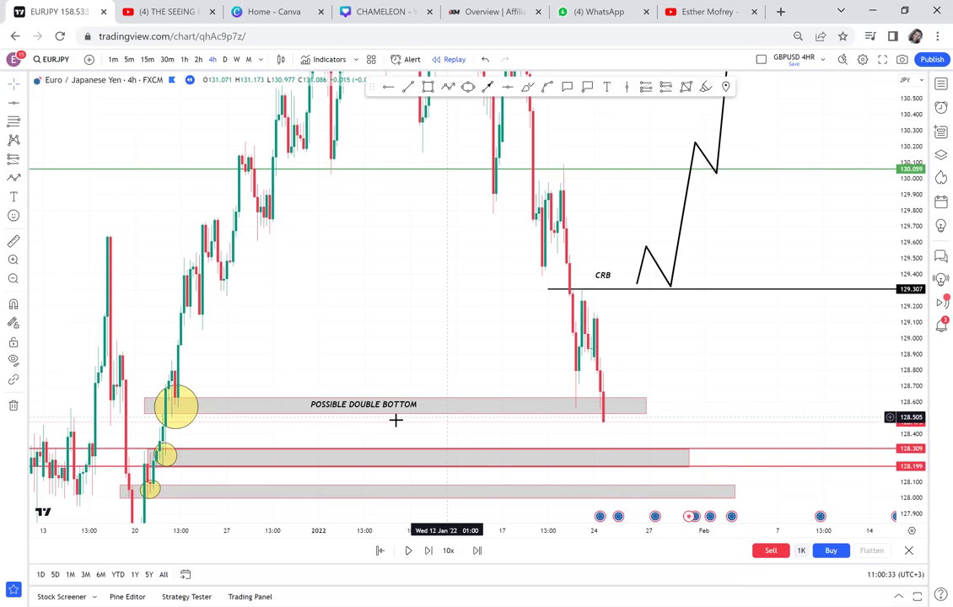
left_click(536, 419)
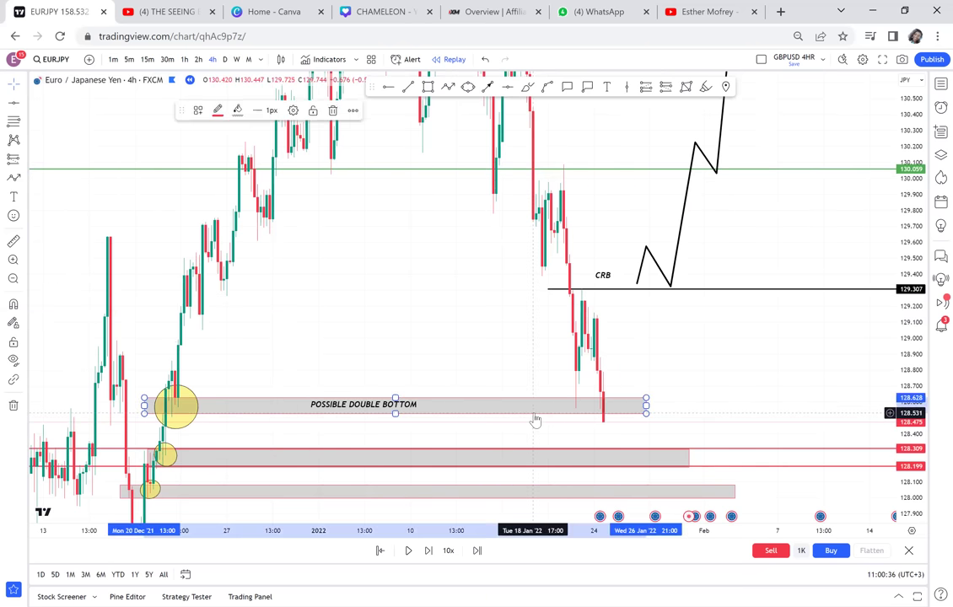
key("Delete")
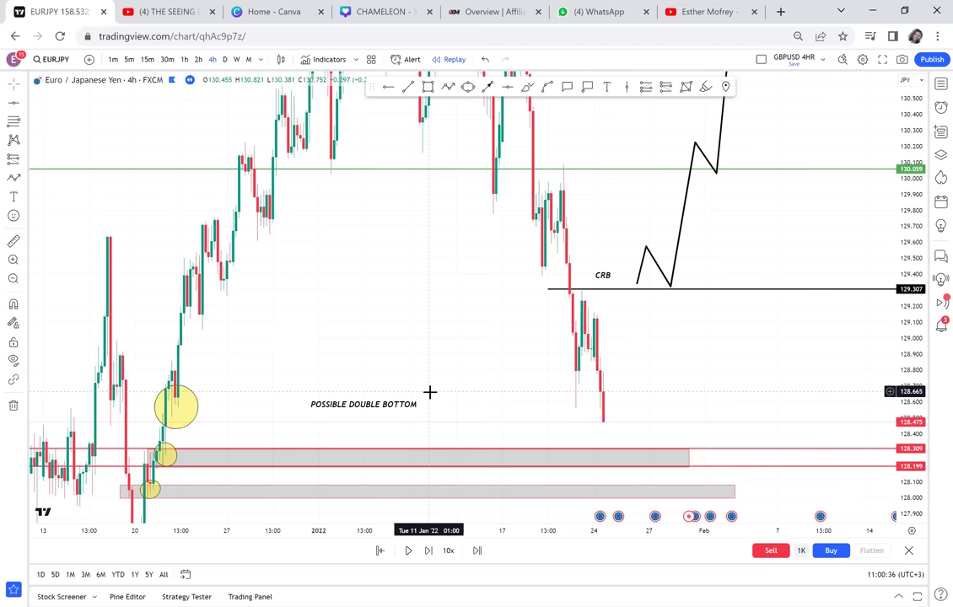
left_click(404, 405)
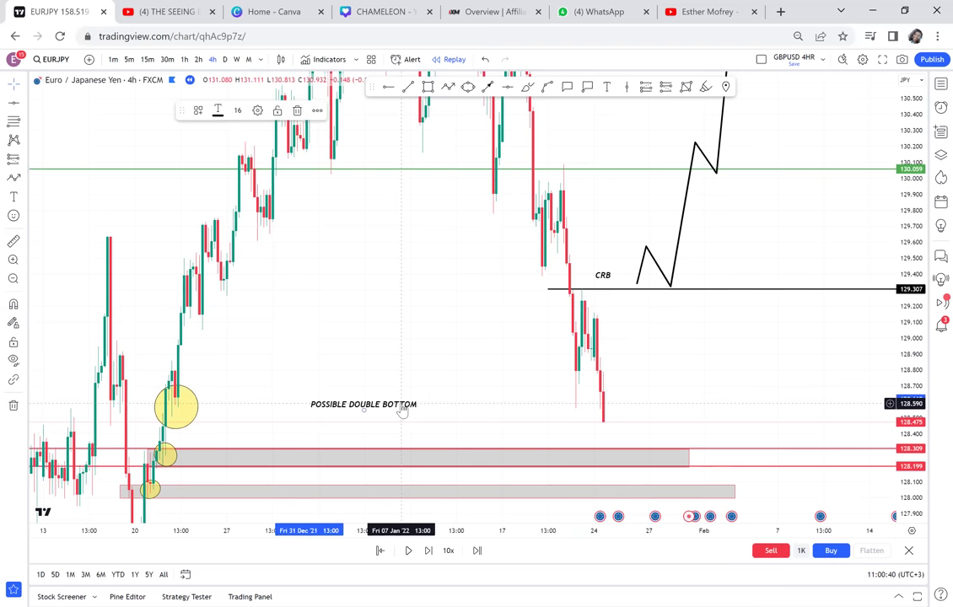
key("Delete")
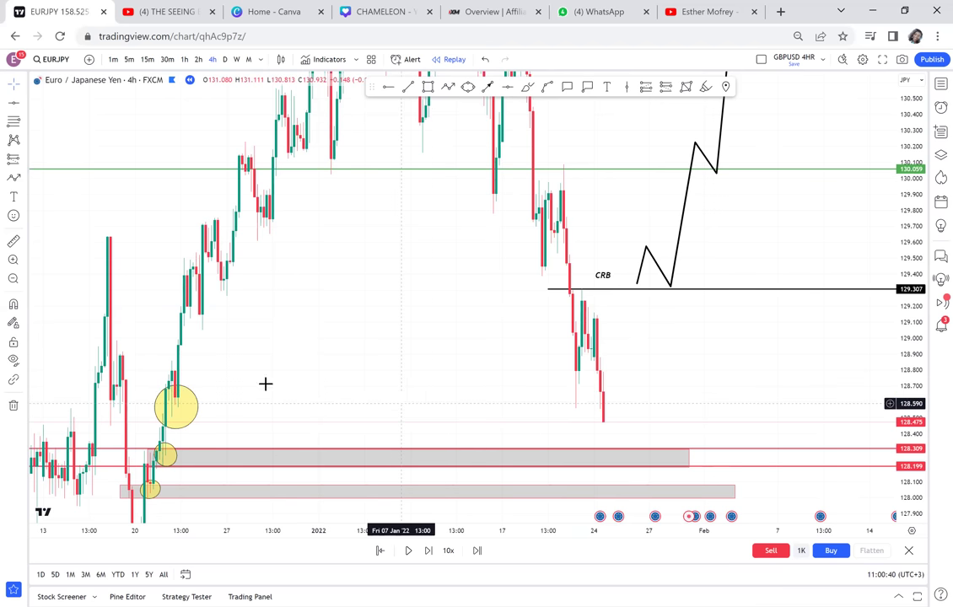
left_click(196, 408)
key("Delete")
Draw two downward arrows ahead of price, one into the 128.309–128.199 zone and one into the grey zone beneath it.
left_click_drag(301, 422, 309, 318)
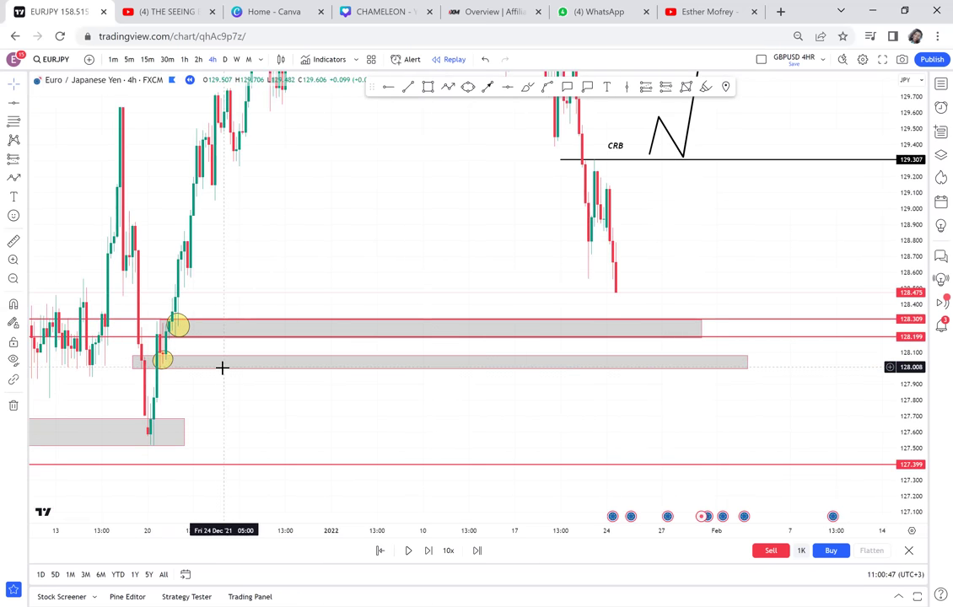
left_click(486, 86)
left_click_drag(632, 299, 638, 334)
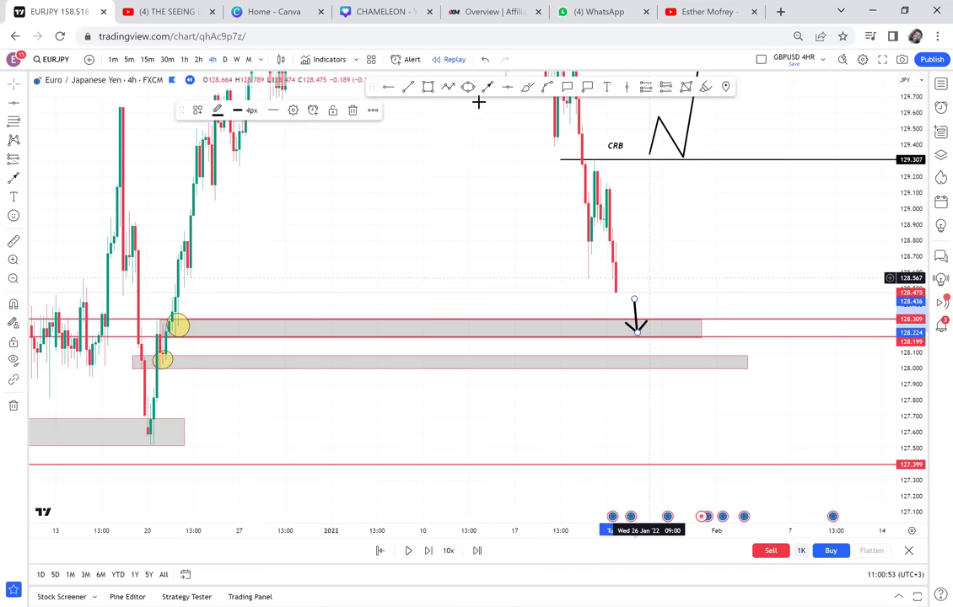
left_click(663, 323)
left_click_drag(664, 322, 676, 366)
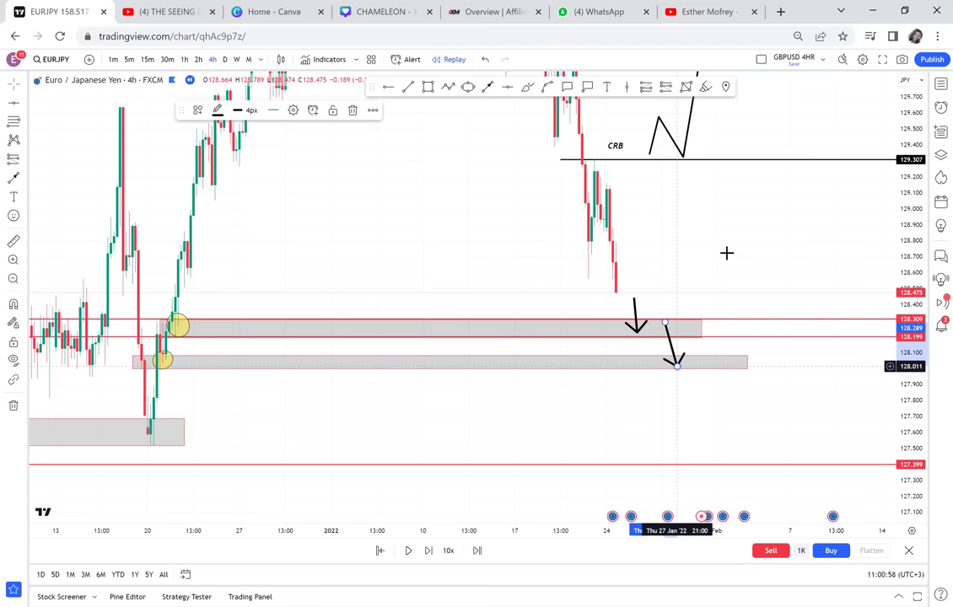
left_click(727, 253)
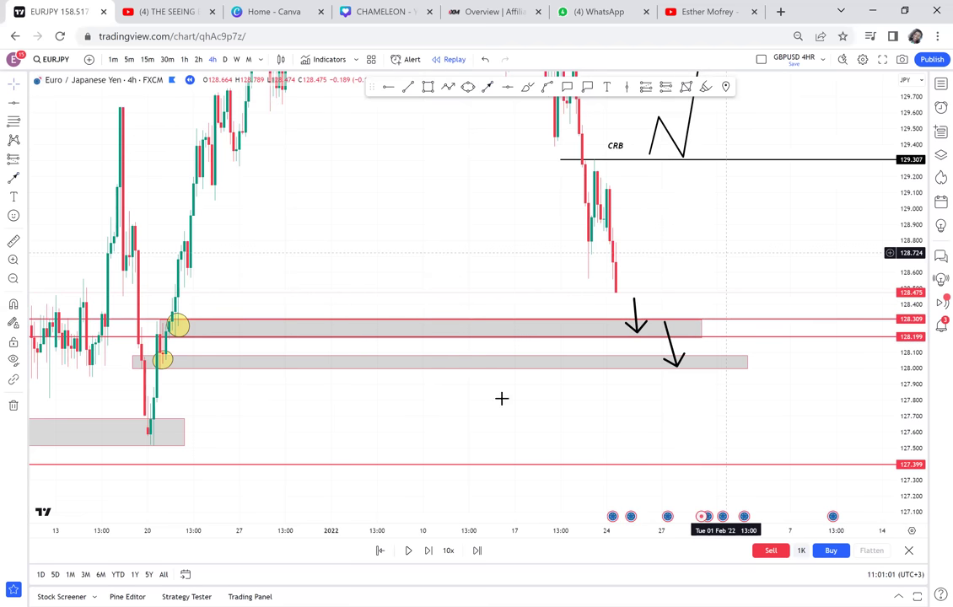
Step the 4-hour replay forward candle by candle until price drops to just above the 128.309 line.
left_click(431, 551)
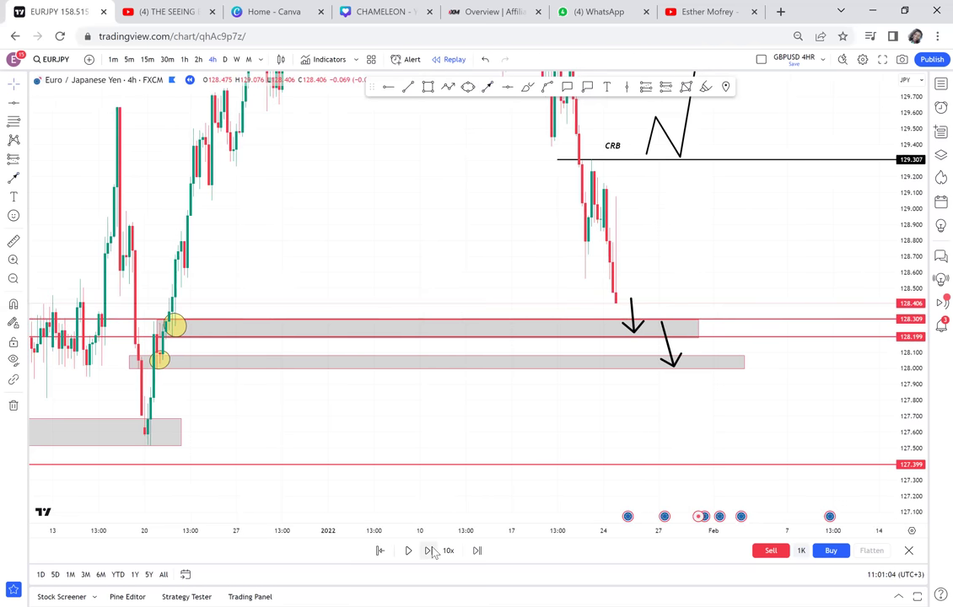
left_click(431, 551)
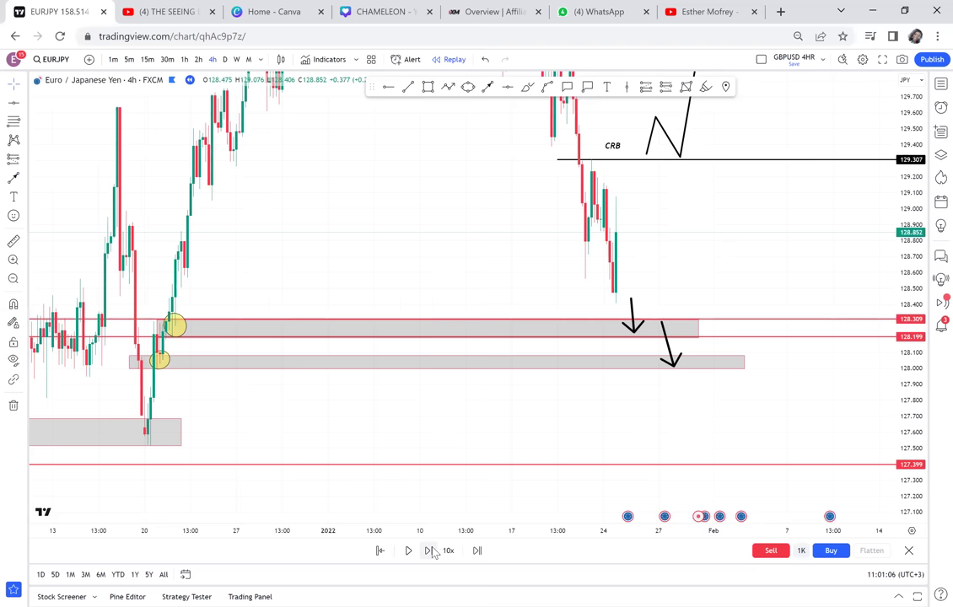
left_click(431, 551)
left_click(431, 550)
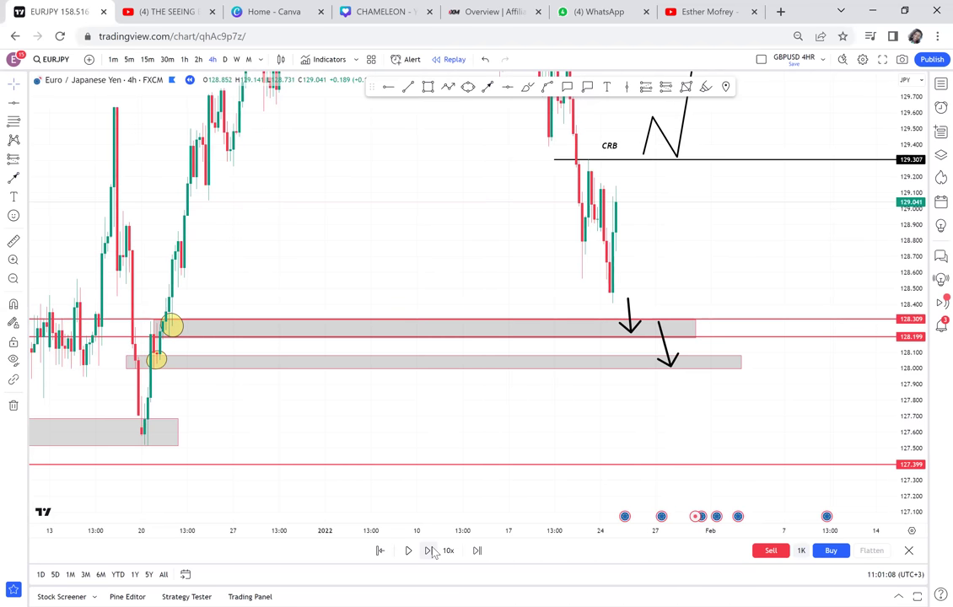
left_click(431, 551)
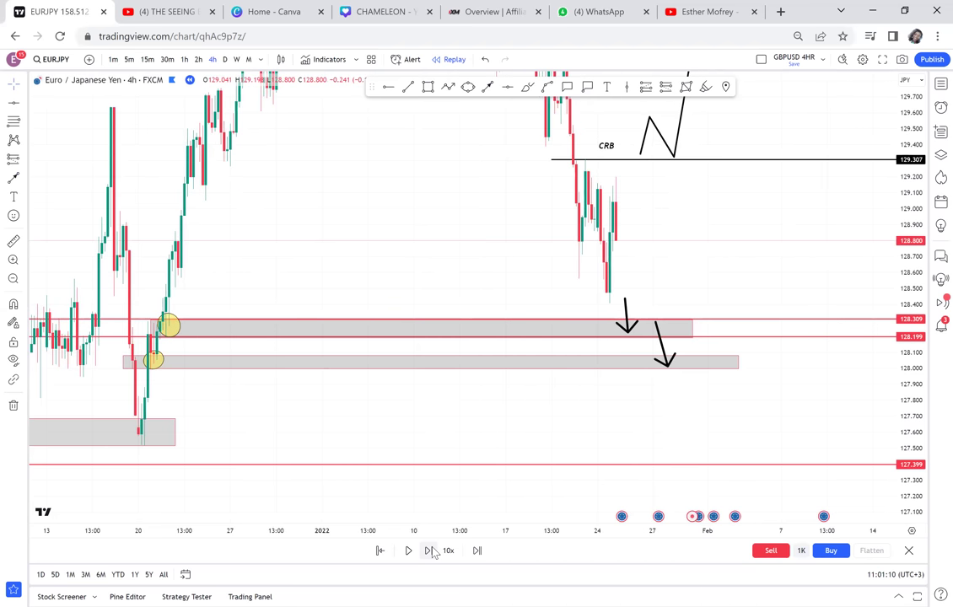
left_click(431, 550)
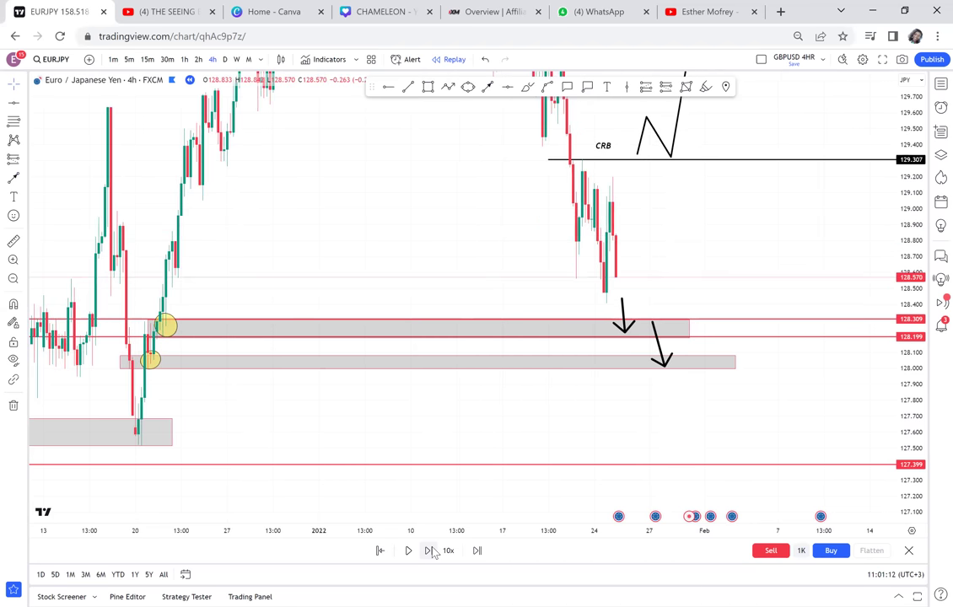
left_click(431, 550)
left_click(431, 551)
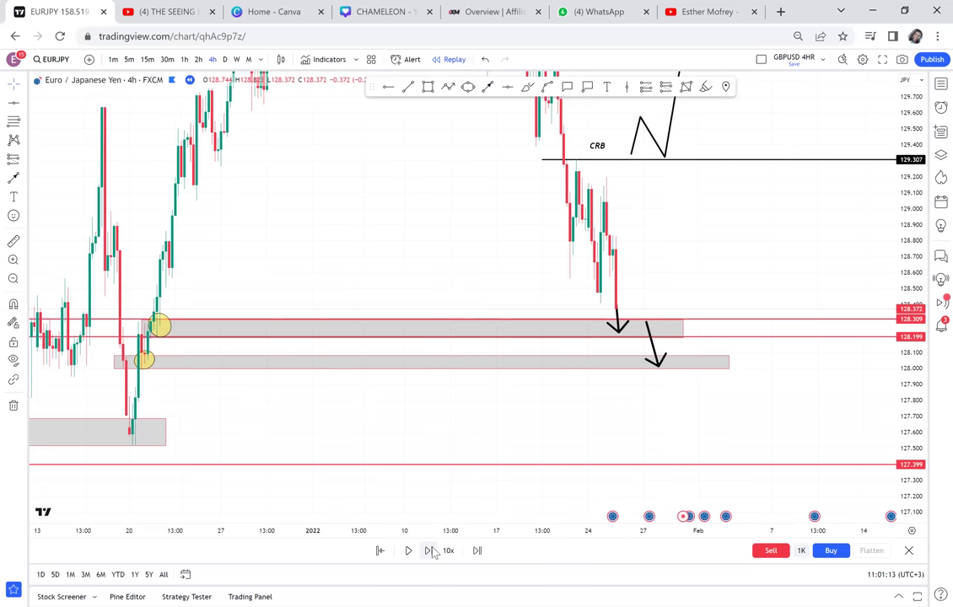
Delete the arrow pointing into the 128.309–128.199 zone and advance the replay until a candle wick enters that zone.
left_click(620, 328)
key("Delete")
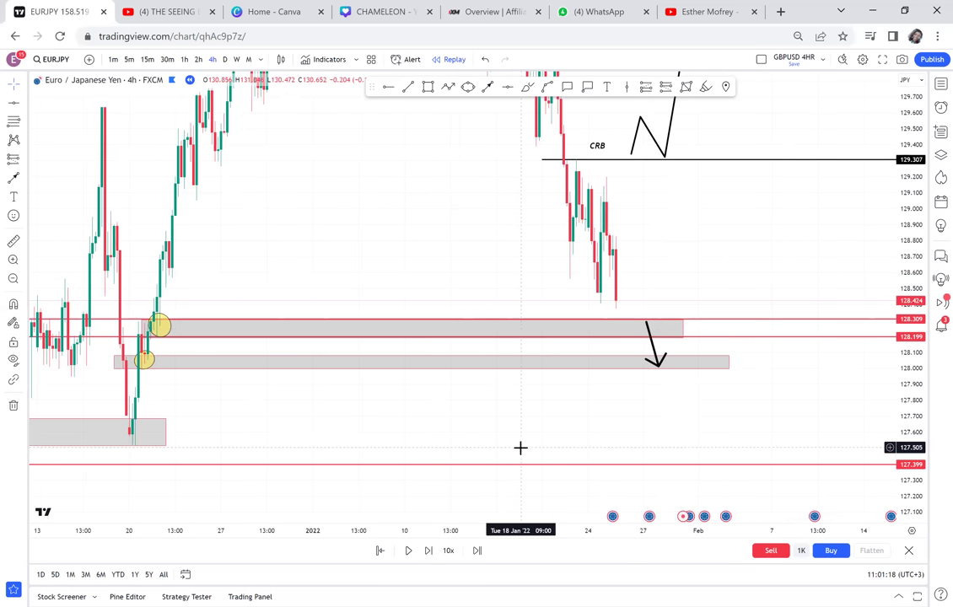
left_click(428, 550)
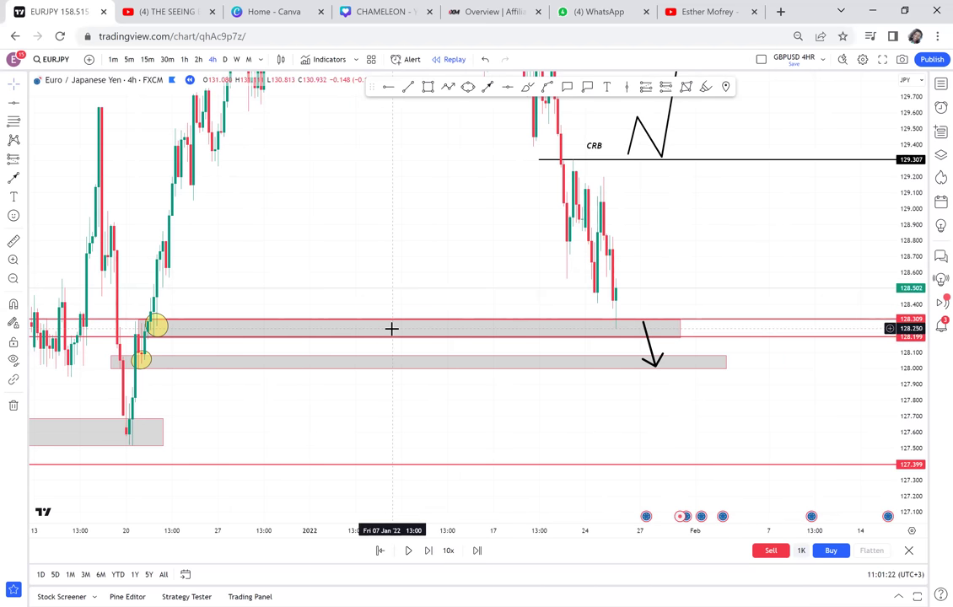
Label the 128.309–128.199 zone using the POSSIBLE DOUBLE BOTTOM text template.
left_click(607, 87)
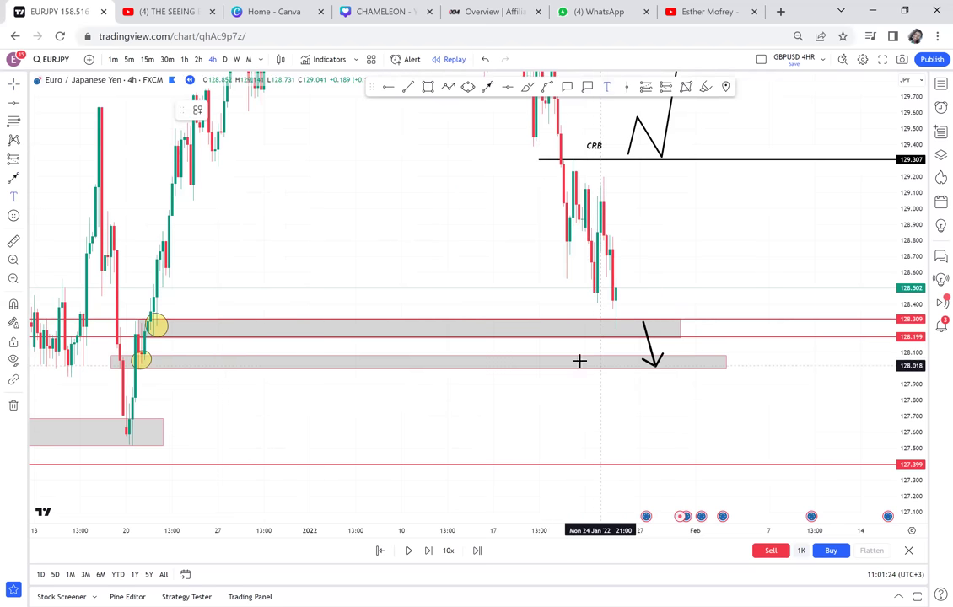
left_click(308, 329)
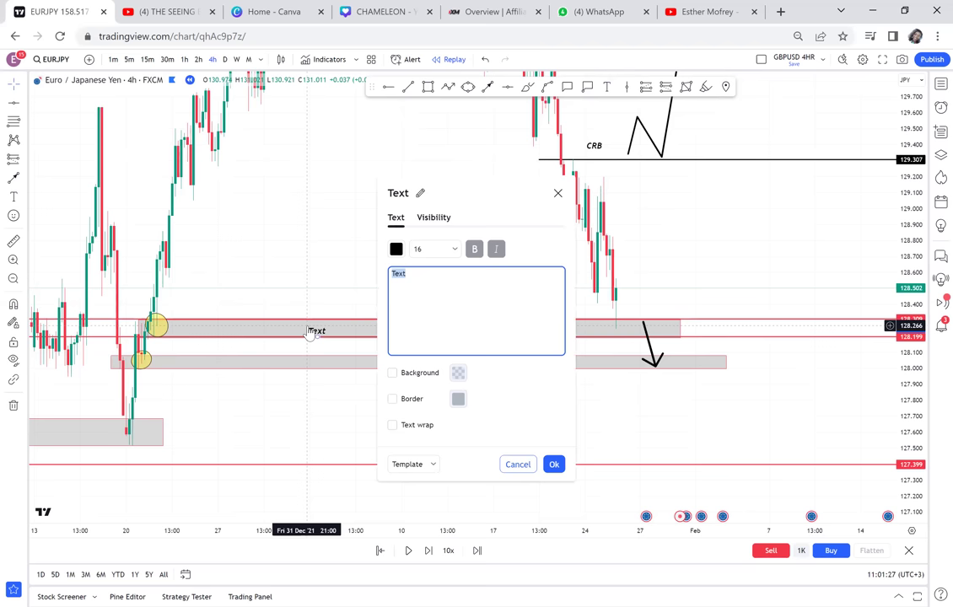
left_click(432, 464)
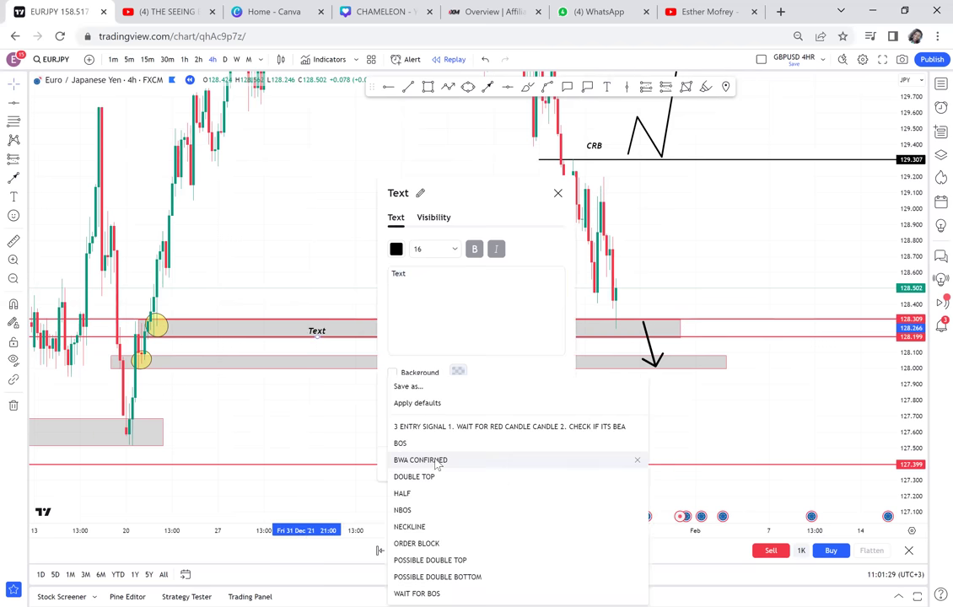
left_click(444, 577)
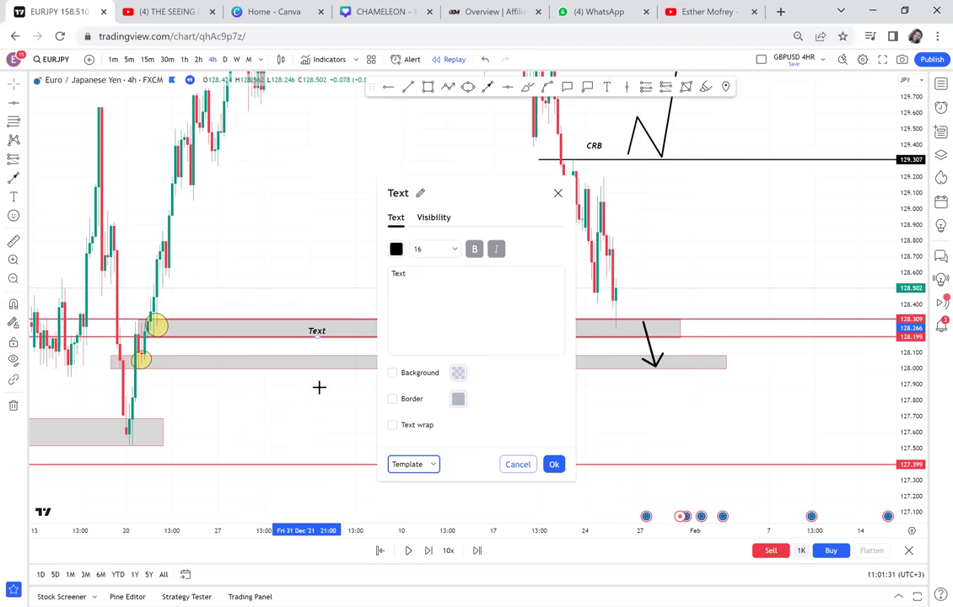
left_click(278, 291)
scroll(307, 281, "left", 5)
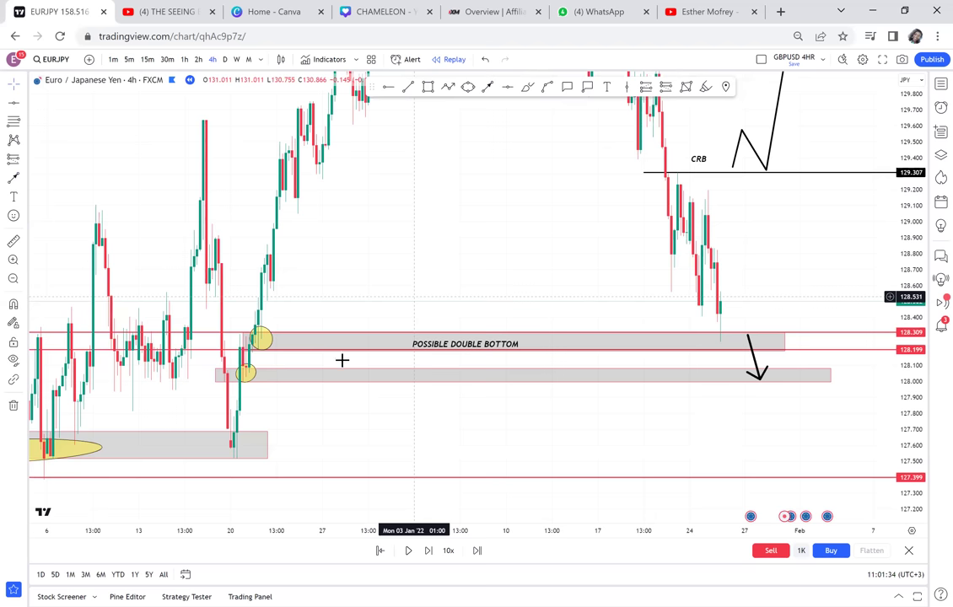
left_click(687, 379)
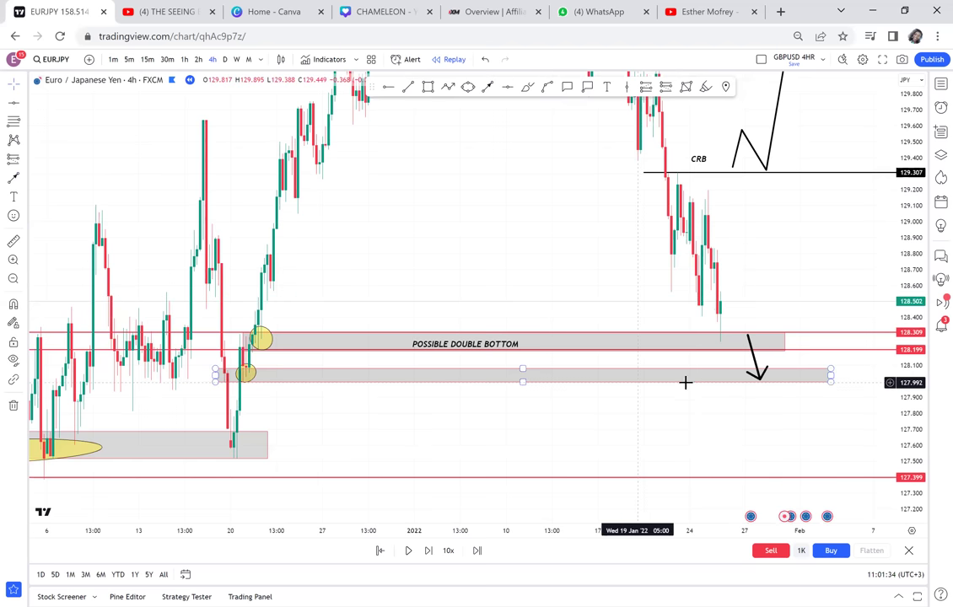
left_click(729, 384)
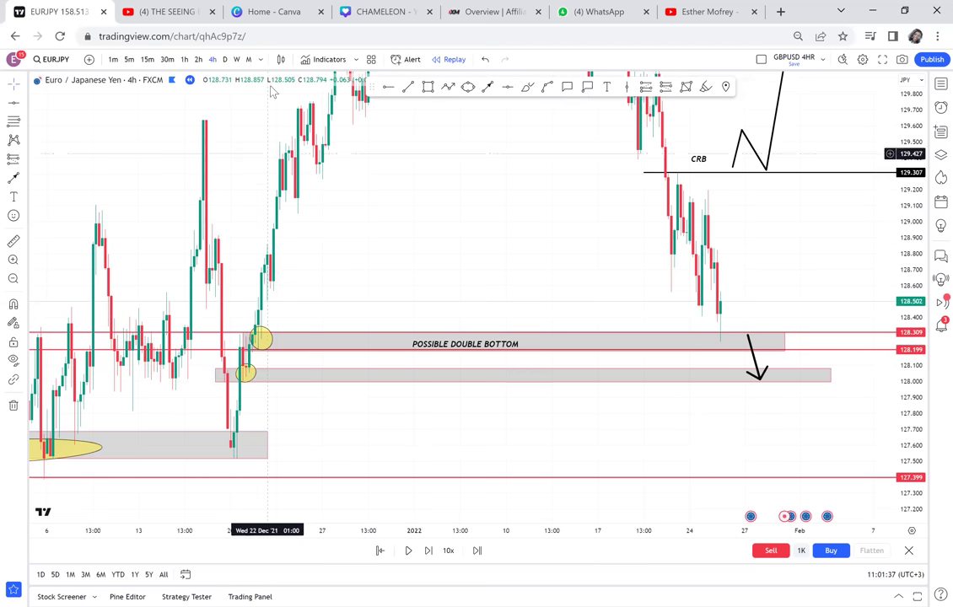
Circle the latest candle's wick with a yellow ellipse where it touches the POSSIBLE DOUBLE BOTTOM zone.
left_click(468, 88)
left_click(709, 341)
left_click(739, 325)
left_click_drag(787, 285, 705, 292)
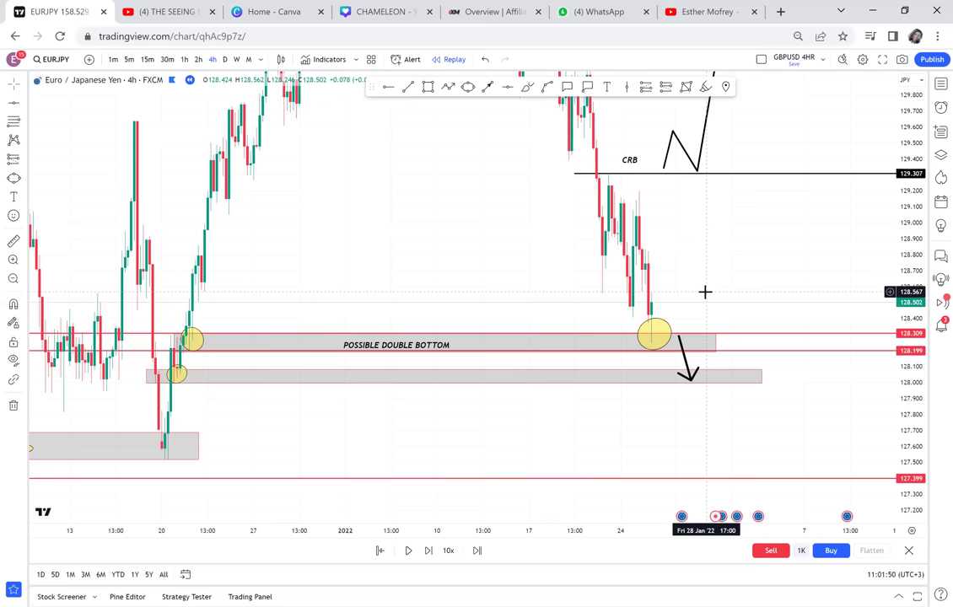
Switch the chart to the daily timeframe and examine the latest candles between the CRB ray and the POSSIBLE DOUBLE BOTTOM zone.
left_click(224, 60)
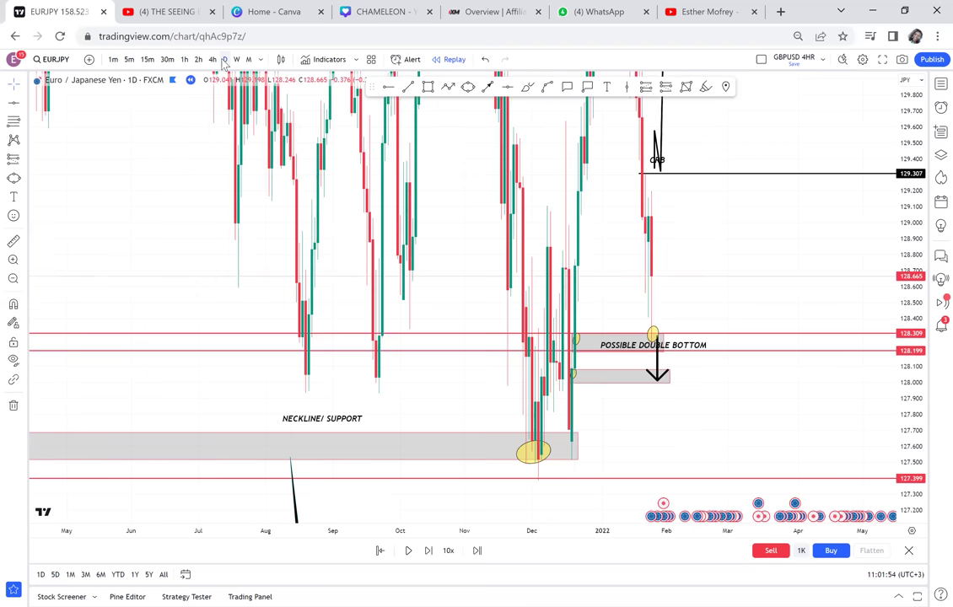
scroll(479, 316, "up", 3)
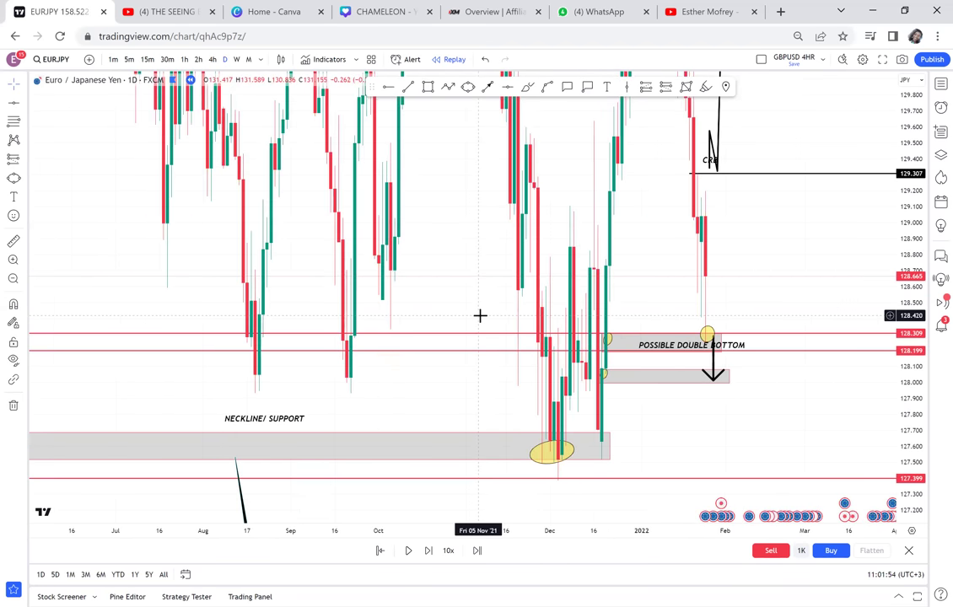
scroll(480, 315, "up", 2)
left_click_drag(709, 287, 387, 289)
scroll(380, 297, "up", 3)
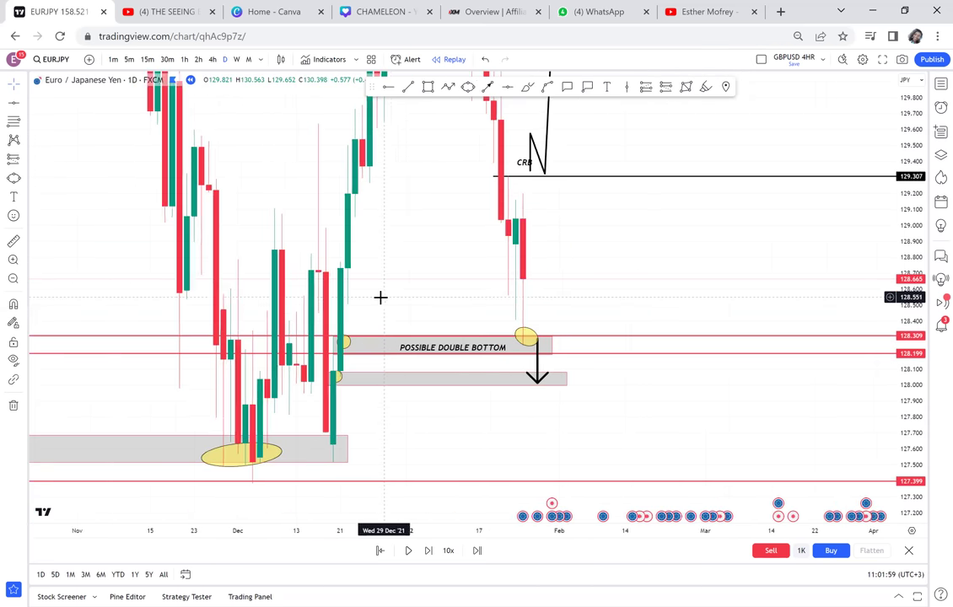
scroll(380, 297, "up", 1)
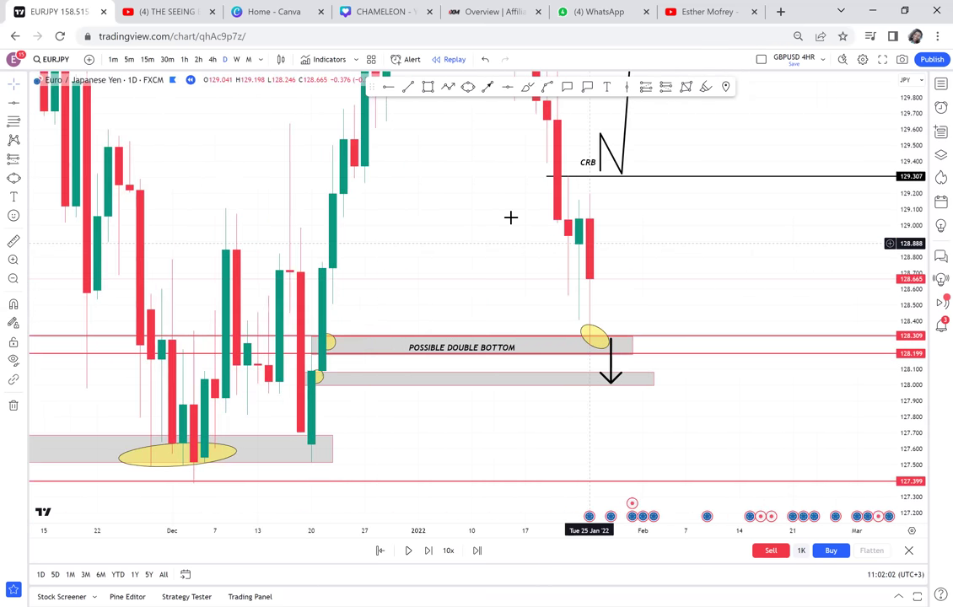
scroll(645, 346, "up", 3)
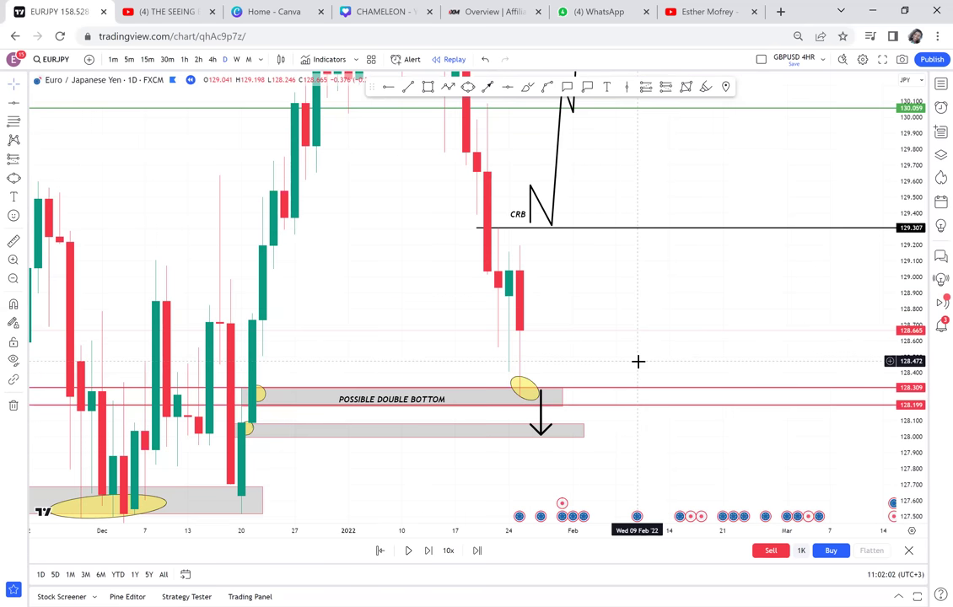
left_click_drag(652, 392, 653, 392)
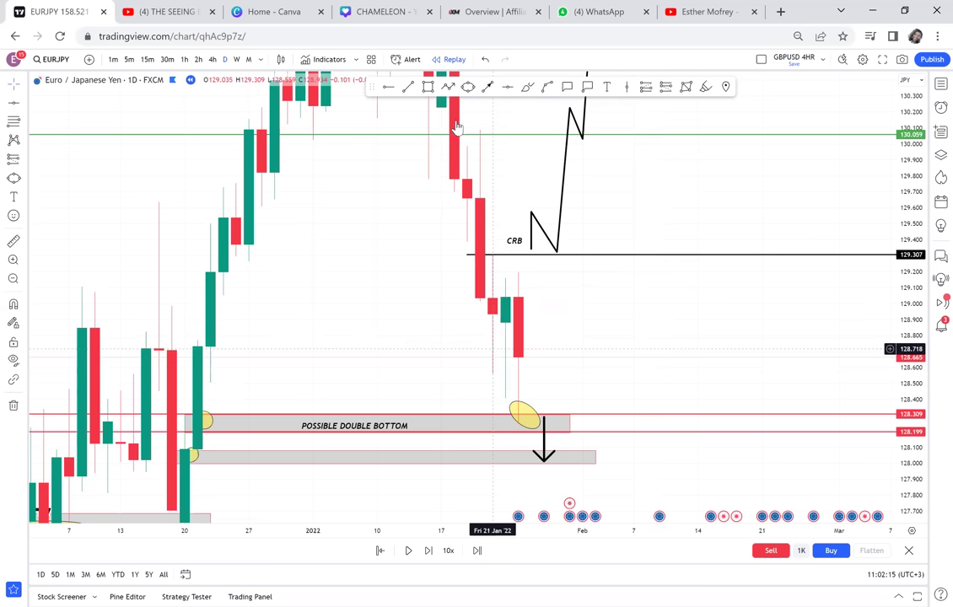
Draw two black horizontal rays across the latest daily candles, one at 128.420 and one at 129.198.
left_click(456, 367)
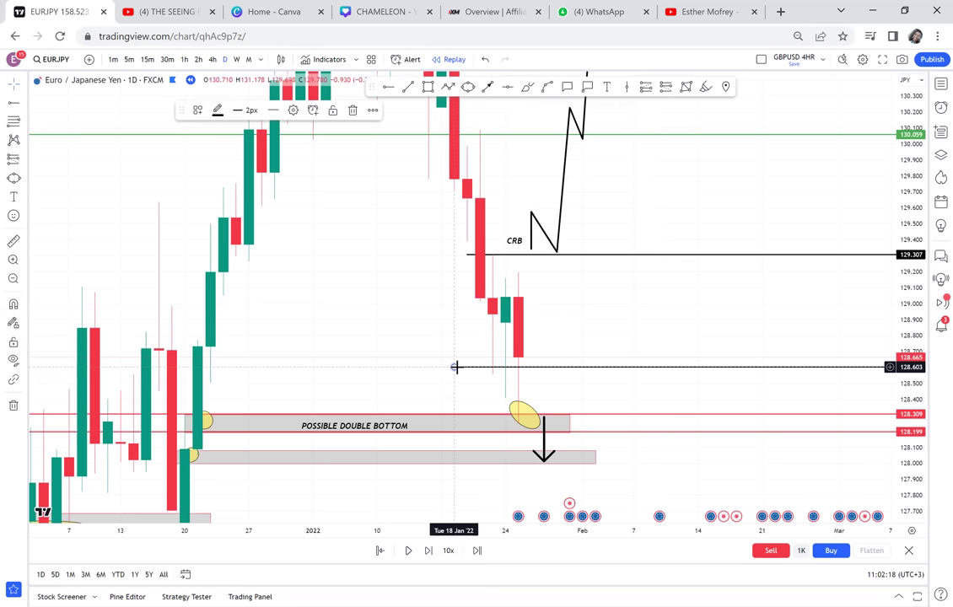
left_click_drag(457, 367, 470, 402)
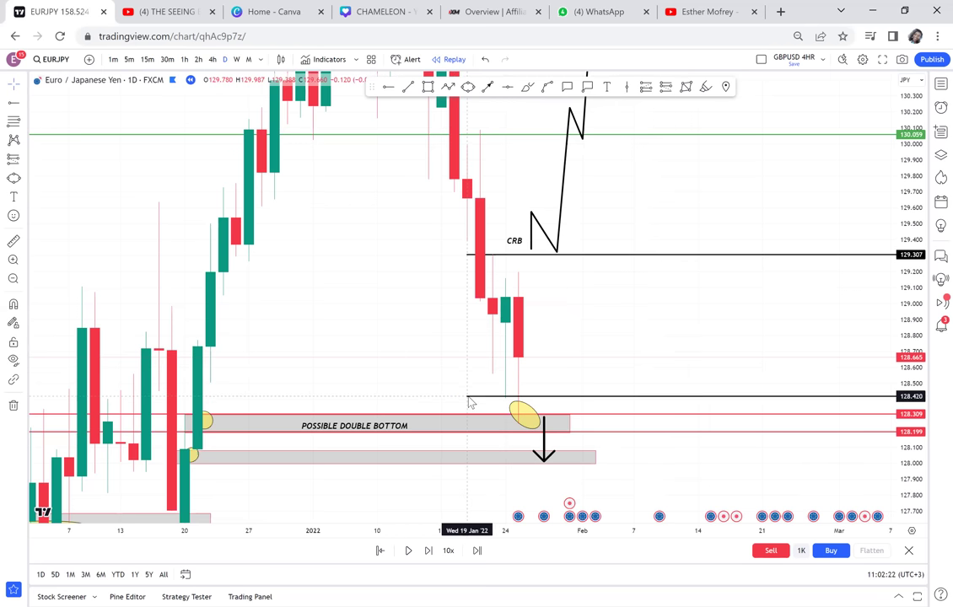
left_click(486, 395)
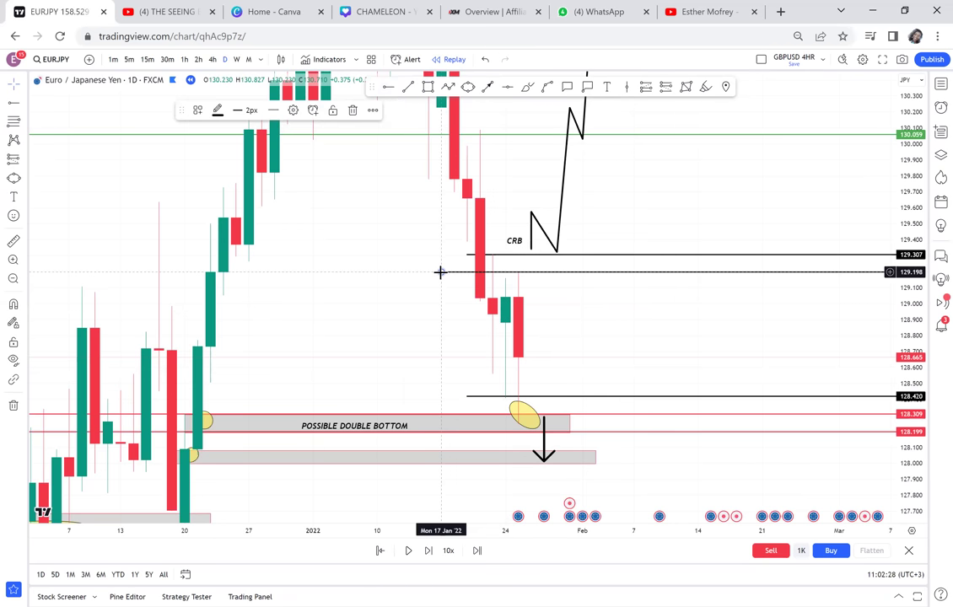
Move the lower black horizontal ray from the recent daily candles down to 128.243, at the latest candle's wick low.
left_click_drag(468, 396, 471, 420)
left_click(473, 426)
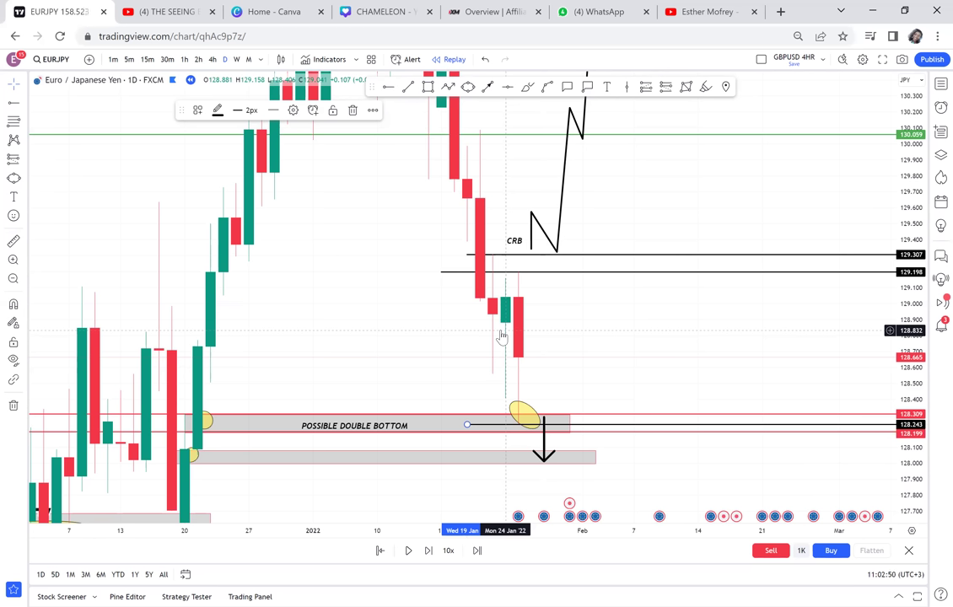
Switch the chart to the 2-hour timeframe and examine the latest candles between the 129.198 and 128.243 rays.
left_click(200, 62)
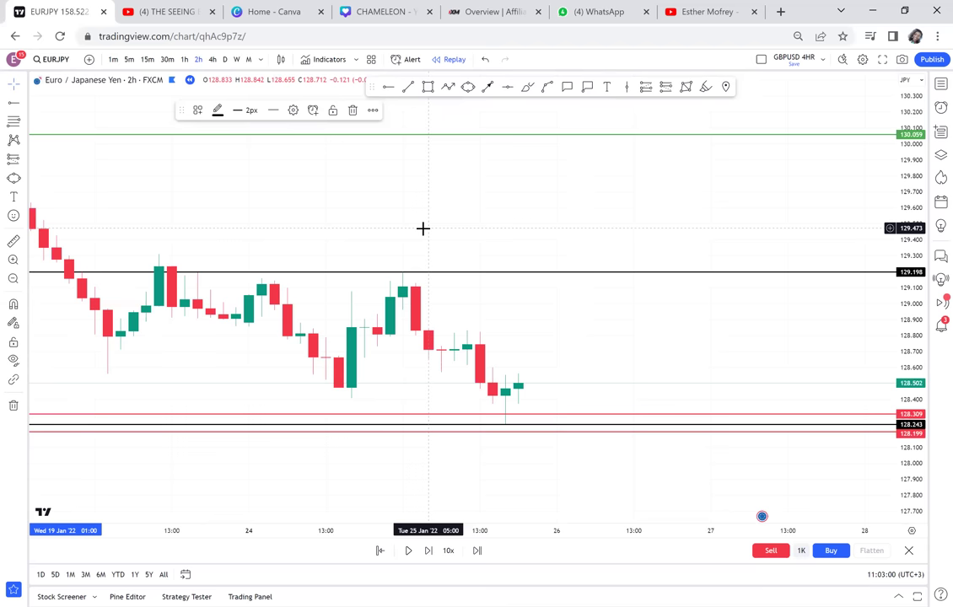
scroll(514, 325, "down", 5)
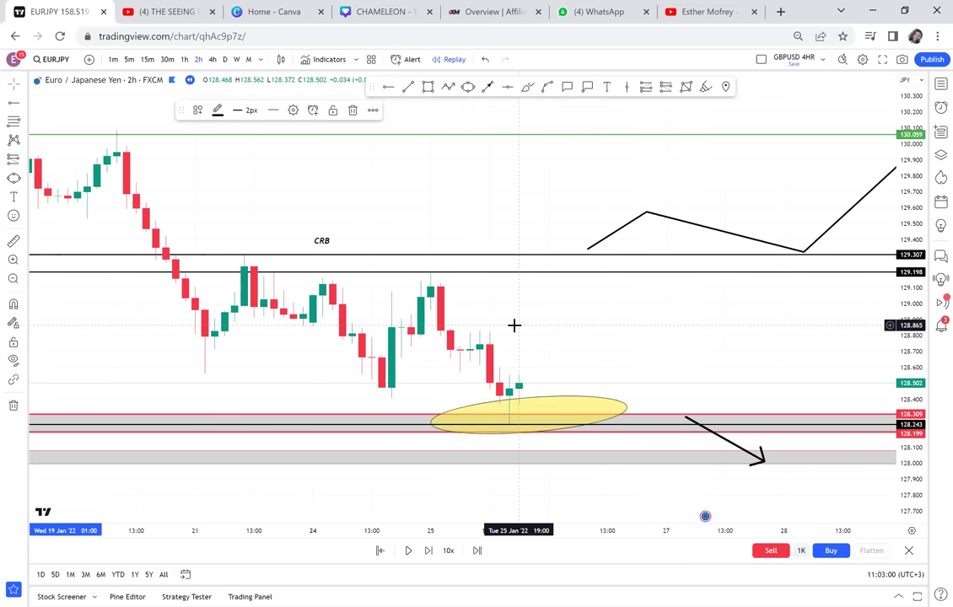
scroll(861, 282, "up", 5)
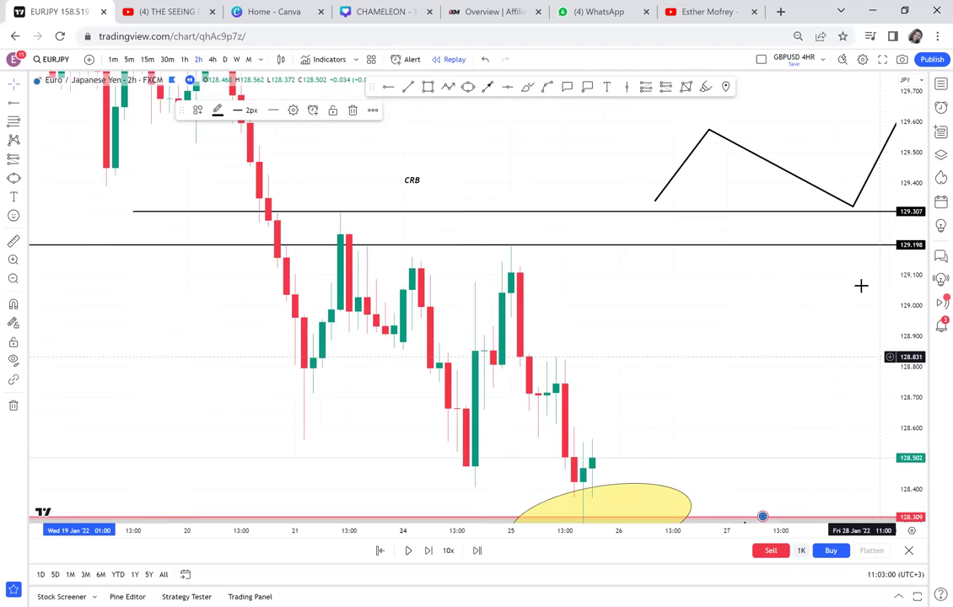
left_click_drag(763, 290, 781, 108)
scroll(663, 317, "down", 3)
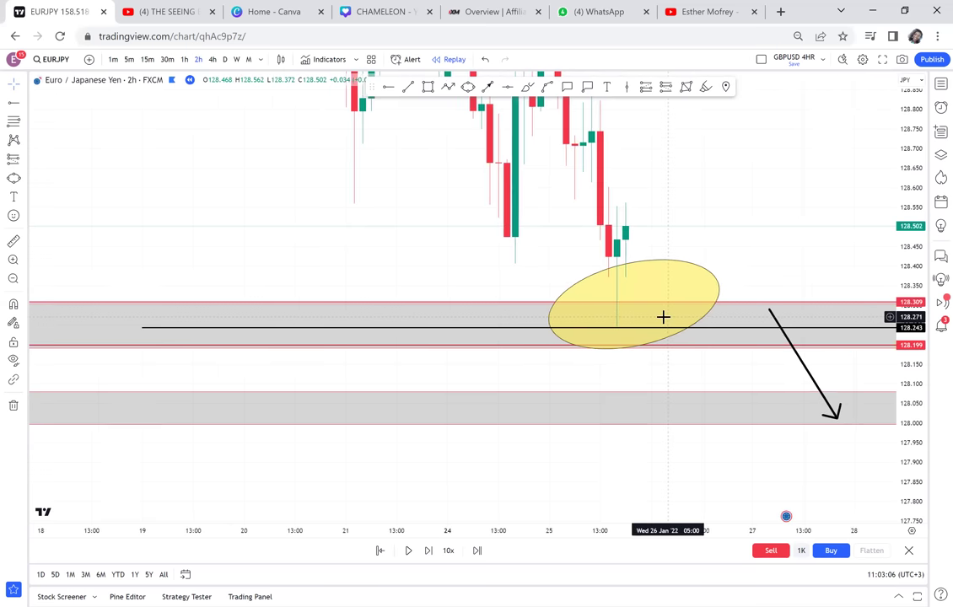
scroll(664, 315, "down", 4)
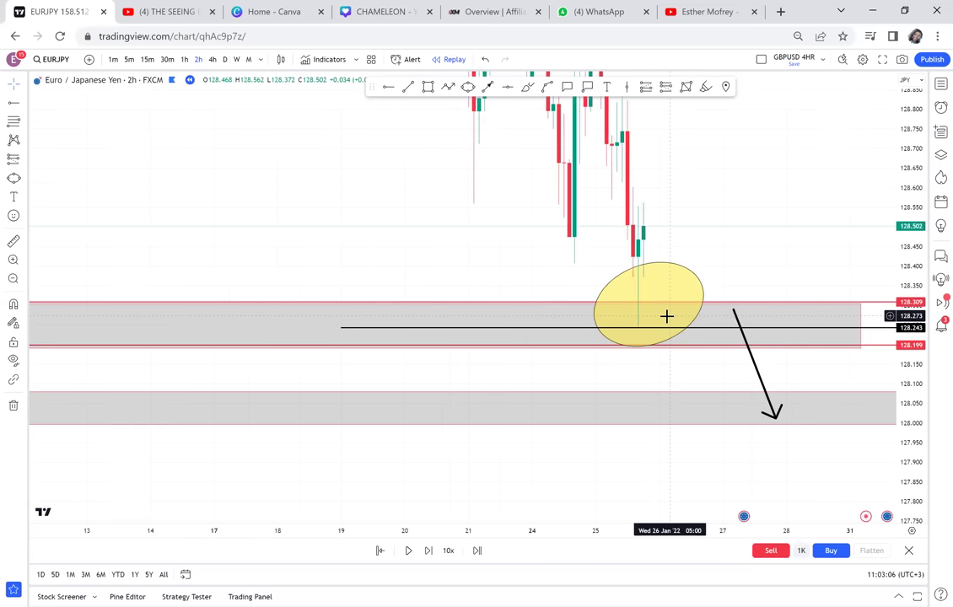
Compare the circled December low with the latest circled wick along the POSSIBLE DOUBLE BOTTOM zone on the 2-hour chart.
left_click_drag(432, 202, 613, 202)
scroll(613, 201, "down", 3)
scroll(612, 202, "down", 3)
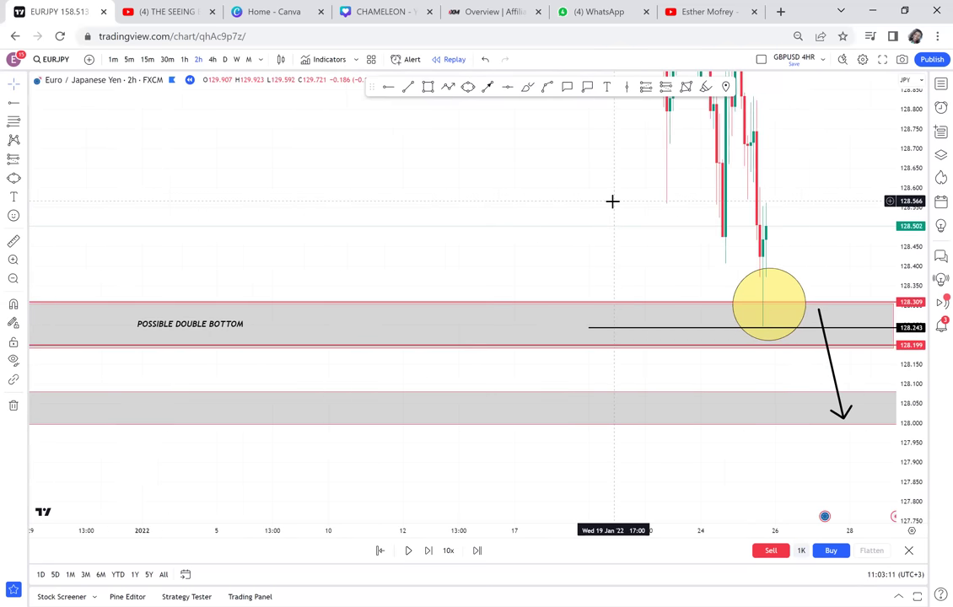
left_click_drag(218, 328, 342, 321)
scroll(443, 227, "down", 4)
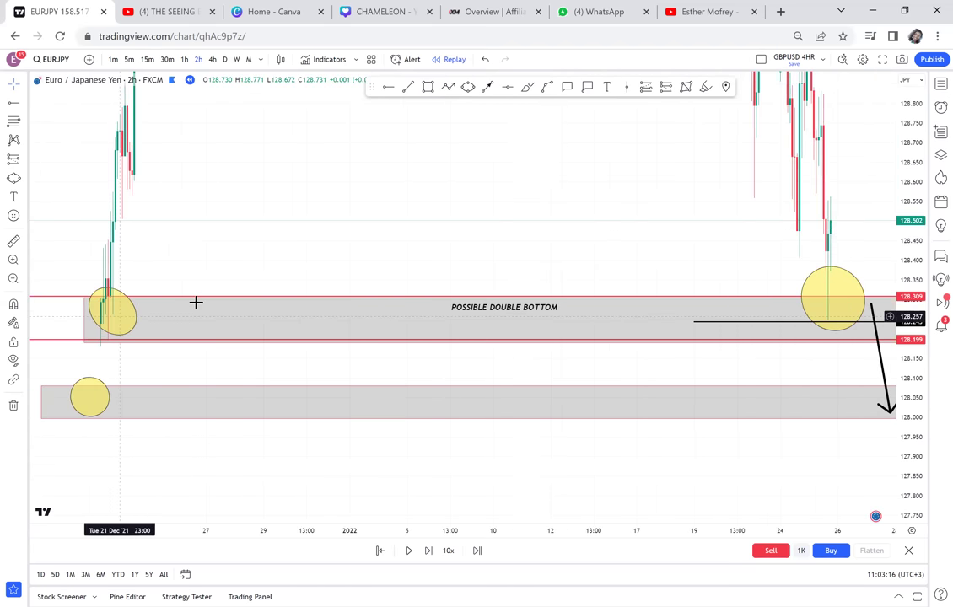
left_click_drag(467, 247, 292, 291)
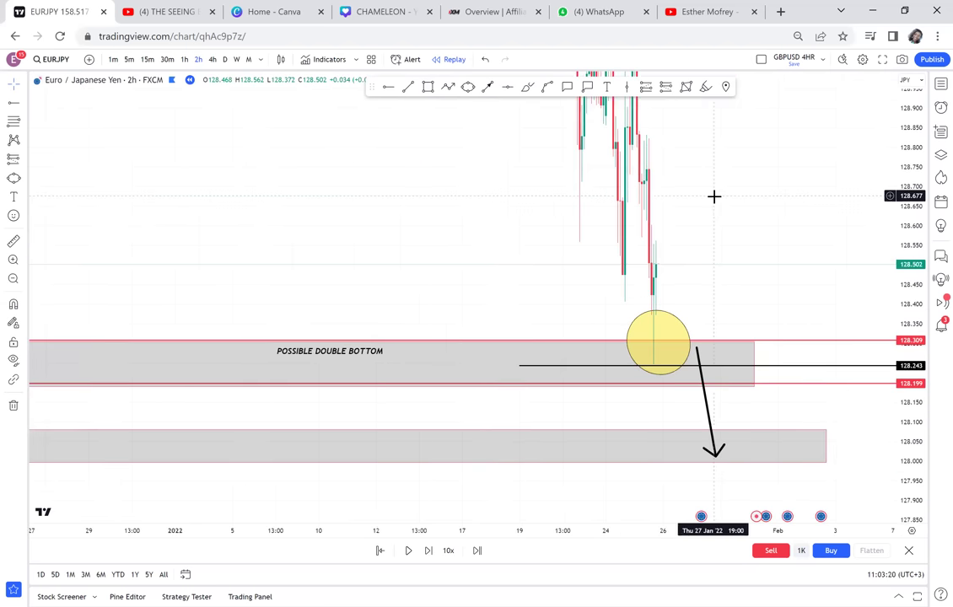
scroll(714, 197, "up", 3)
scroll(715, 196, "up", 4)
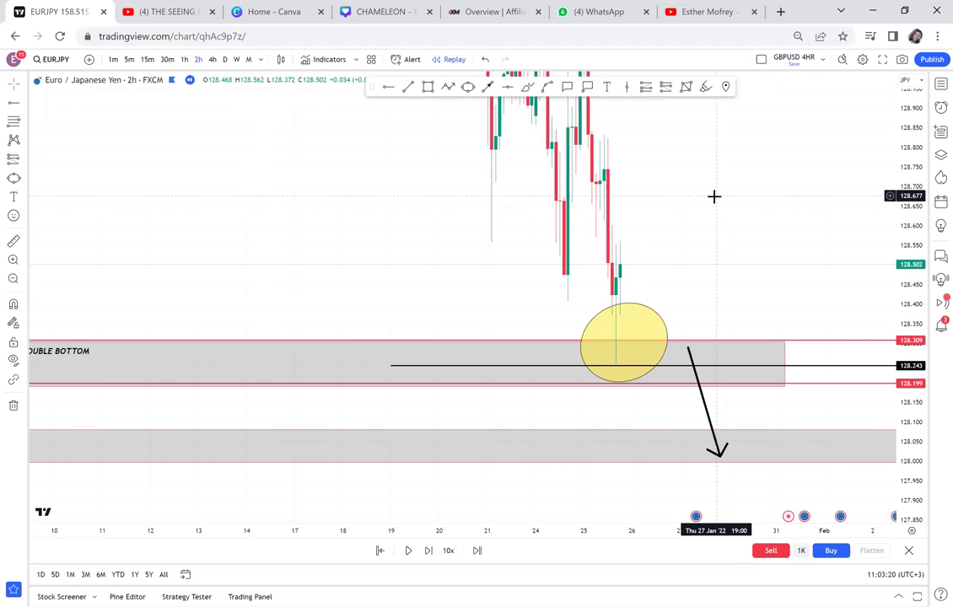
Advance the EURJPY 2-hour bar replay by two steps.
scroll(715, 195, "up", 2)
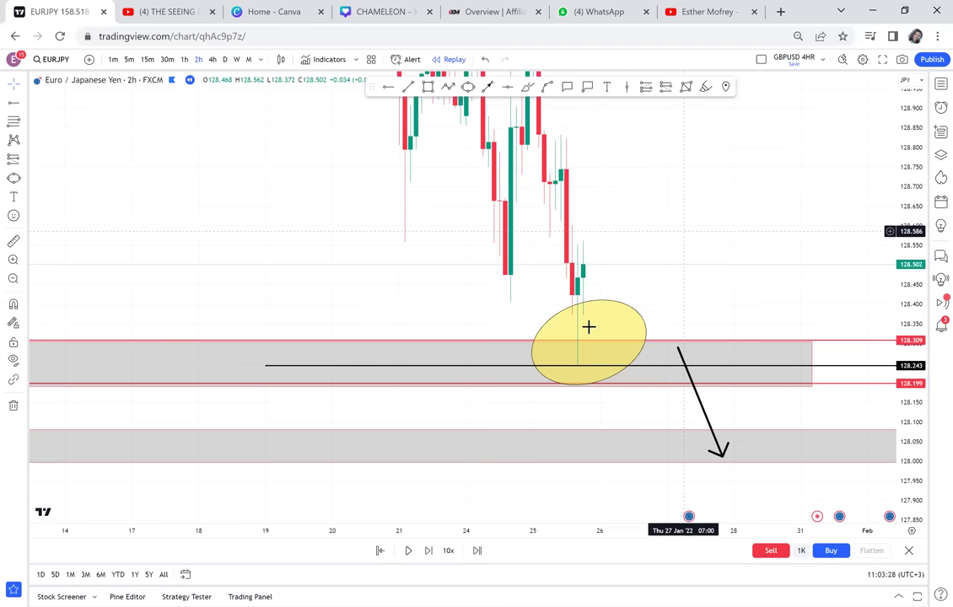
left_click(430, 551)
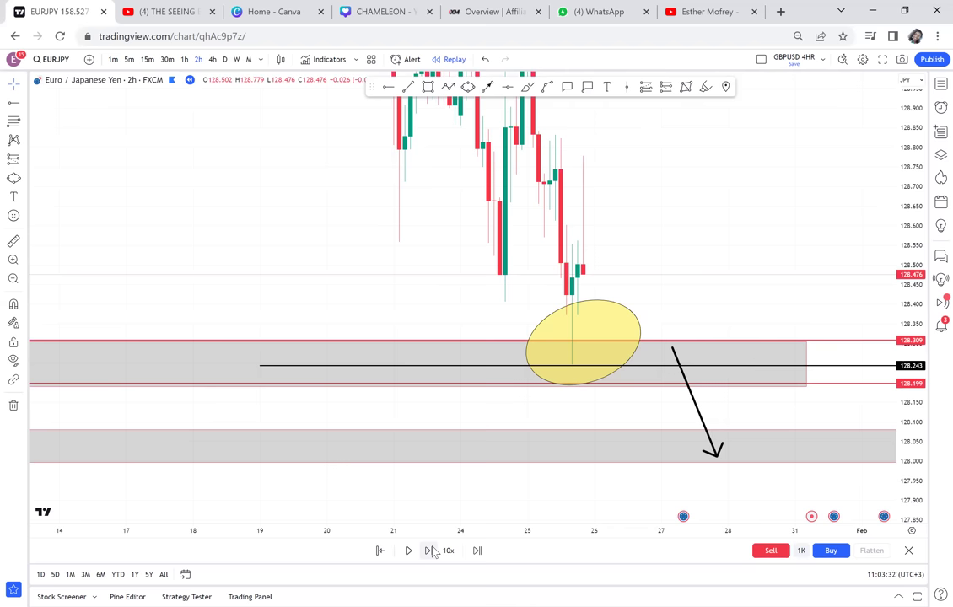
left_click(430, 551)
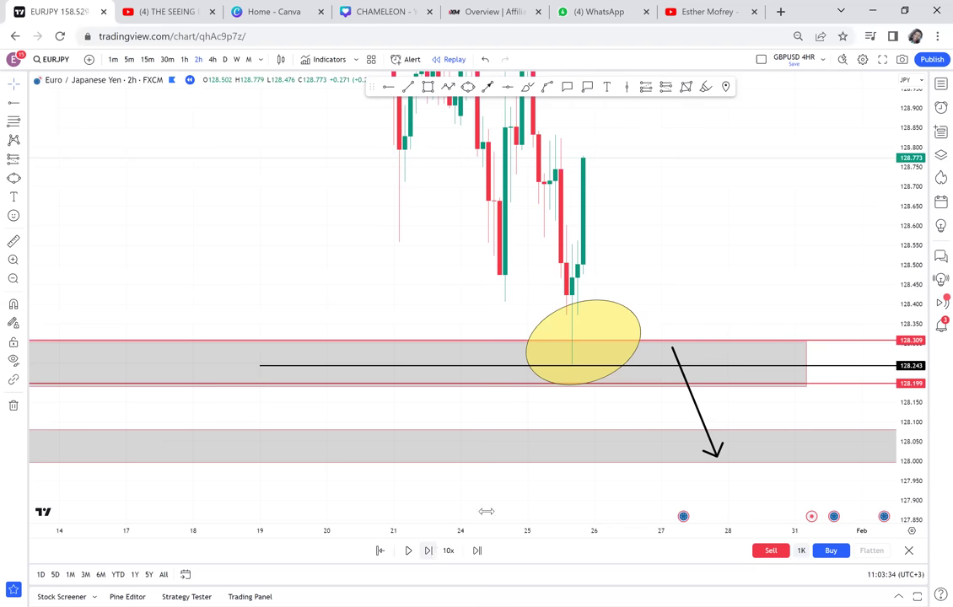
Place a horizontal ray at 128.830 along the latest swing high near 25 January.
left_click_drag(679, 294, 626, 361)
scroll(626, 361, "up", 1)
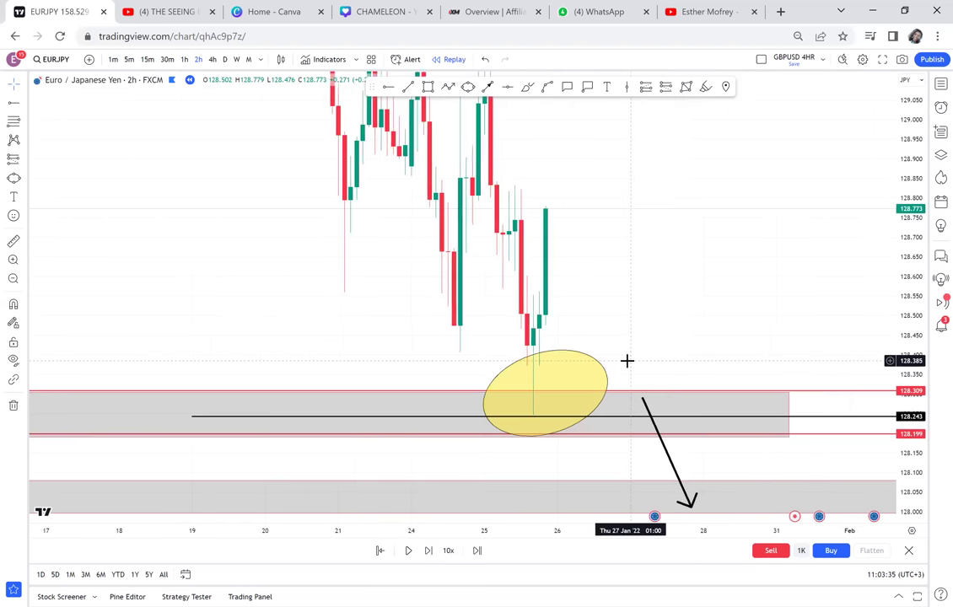
left_click_drag(383, 89, 468, 95)
left_click(475, 179)
left_click(468, 87)
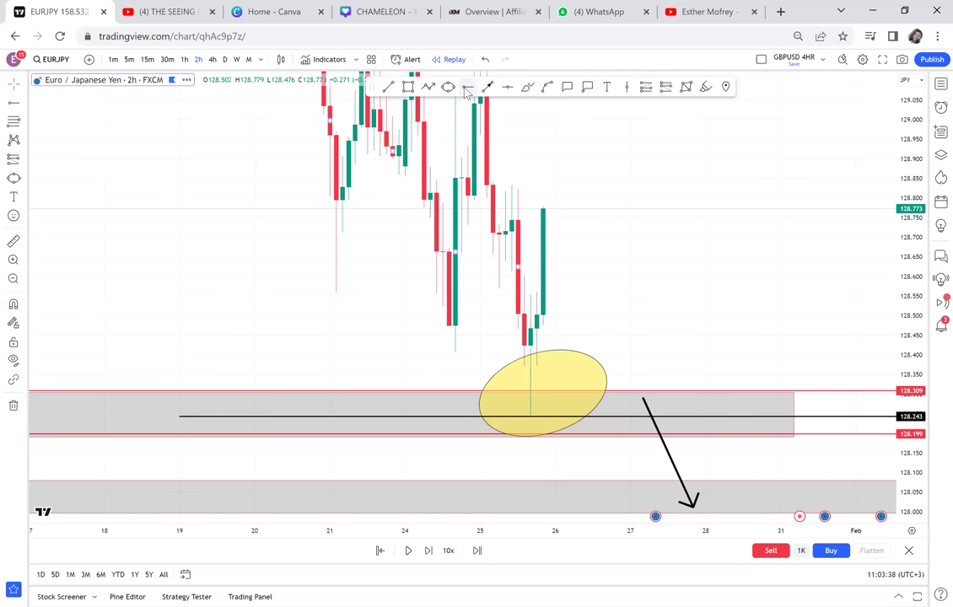
left_click(475, 186)
left_click_drag(649, 303, 645, 320)
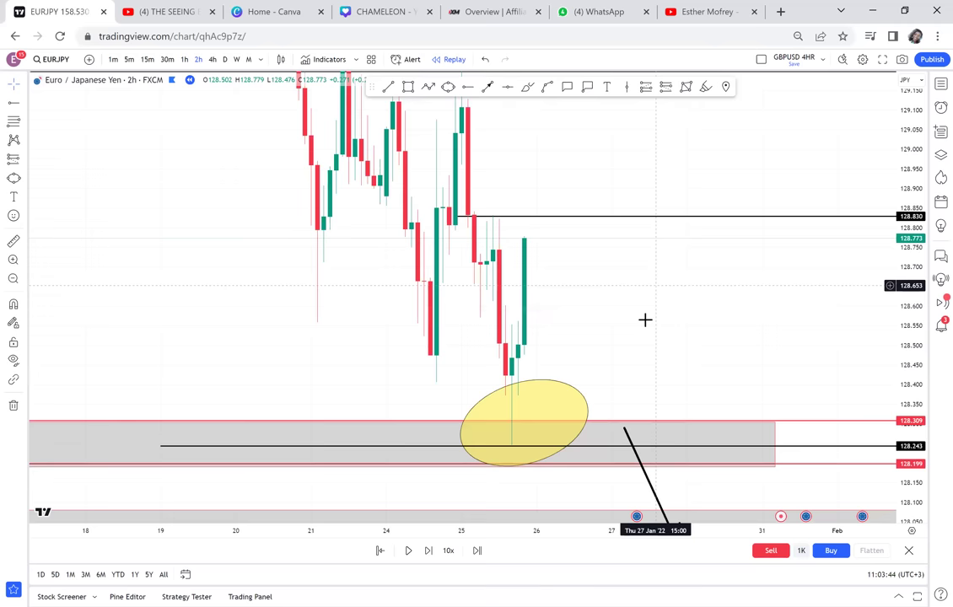
Add a text label reading CRB just above the new horizontal ray at 128.830.
scroll(645, 319, "up", 3)
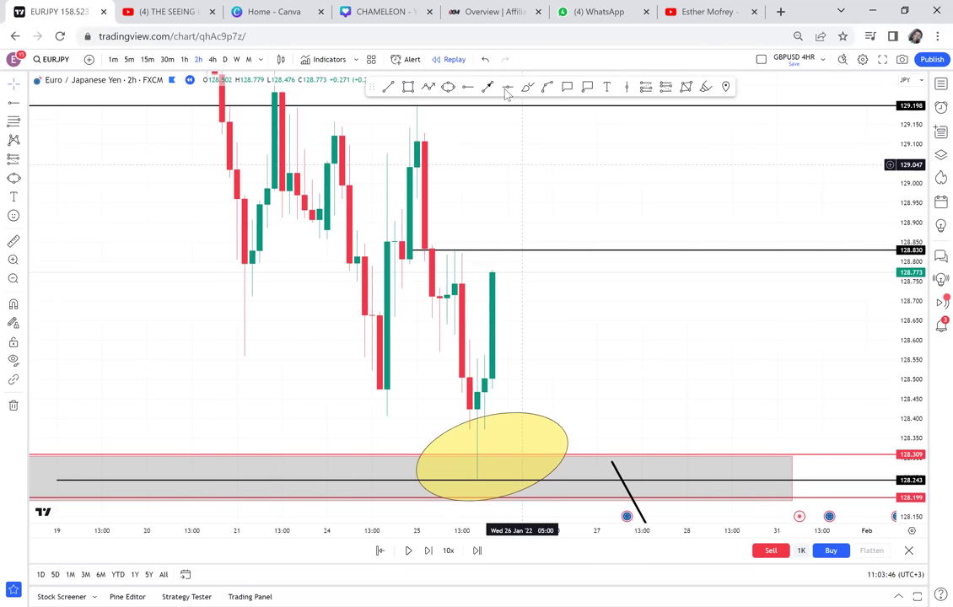
left_click(609, 88)
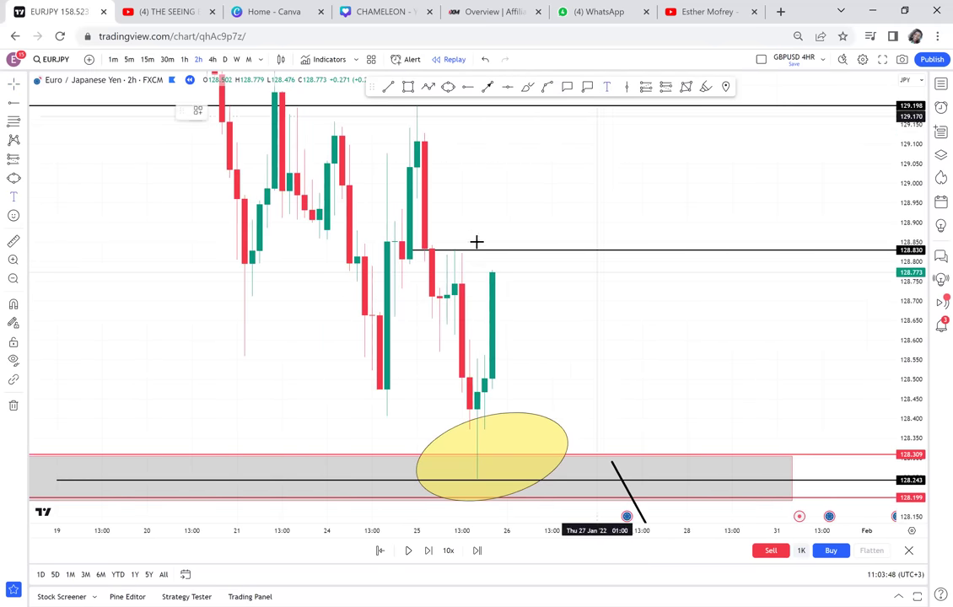
left_click(471, 245)
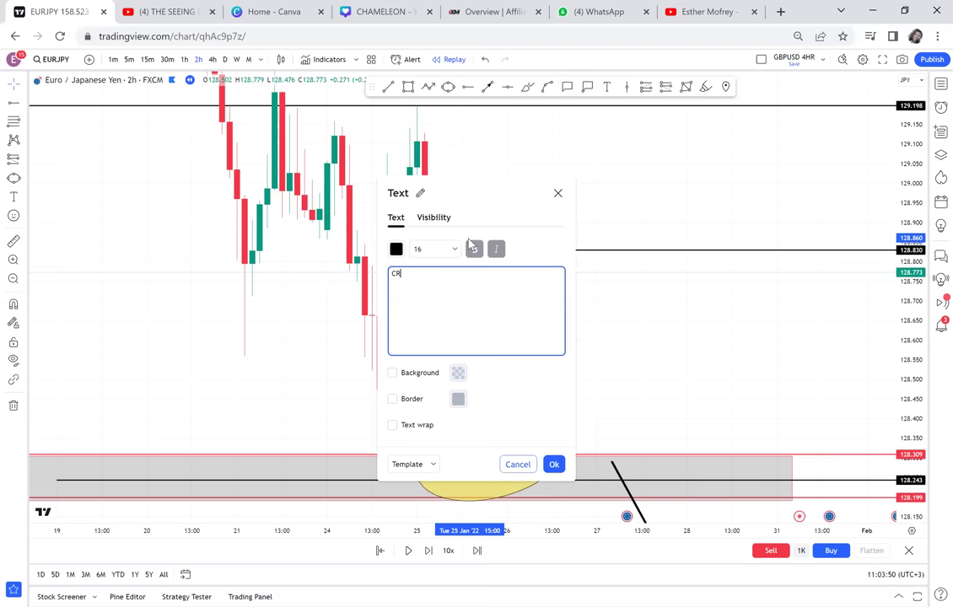
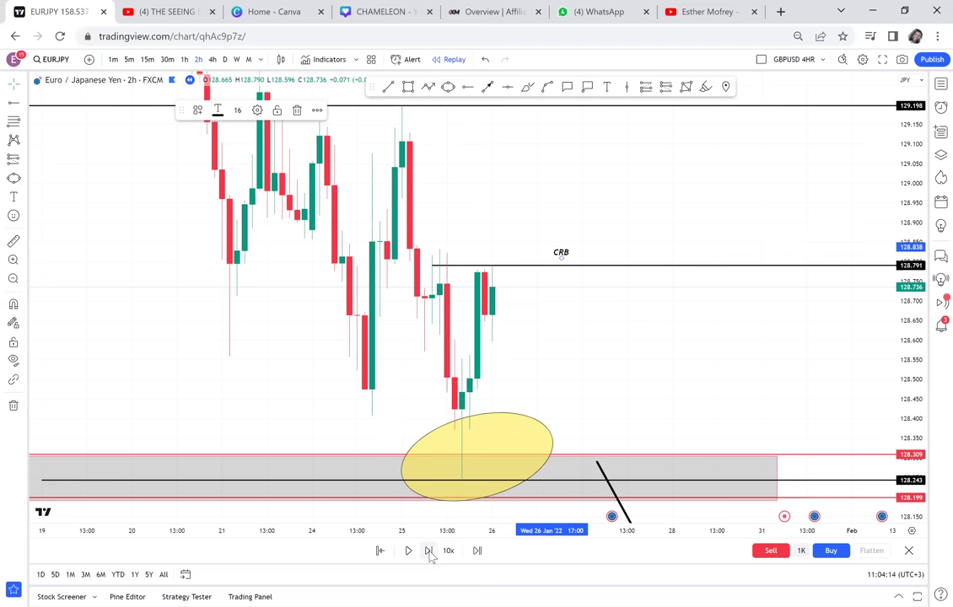
Step the replay forward until a candle breaks above the 128.791 CRB line.
left_click(429, 551)
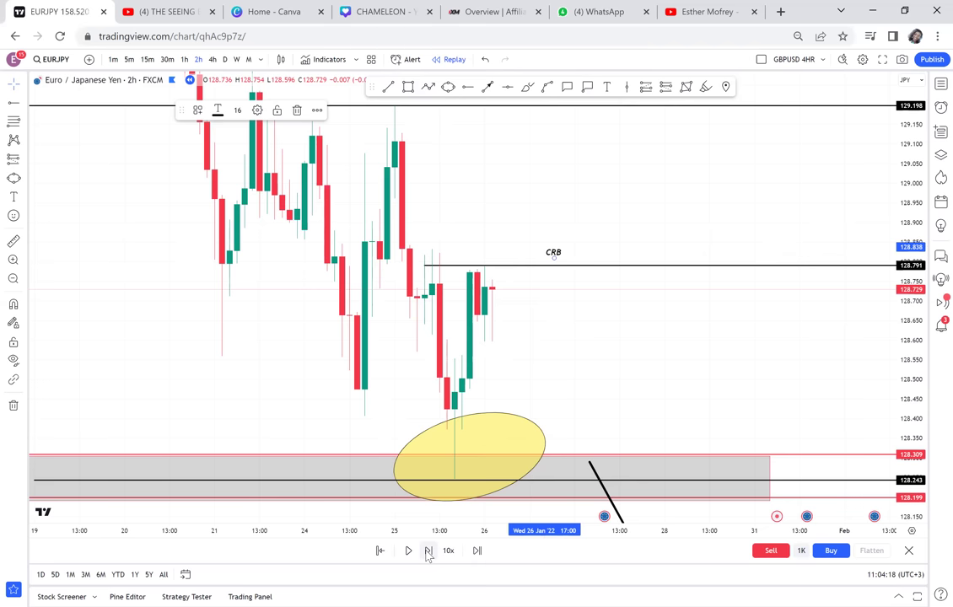
left_click(428, 551)
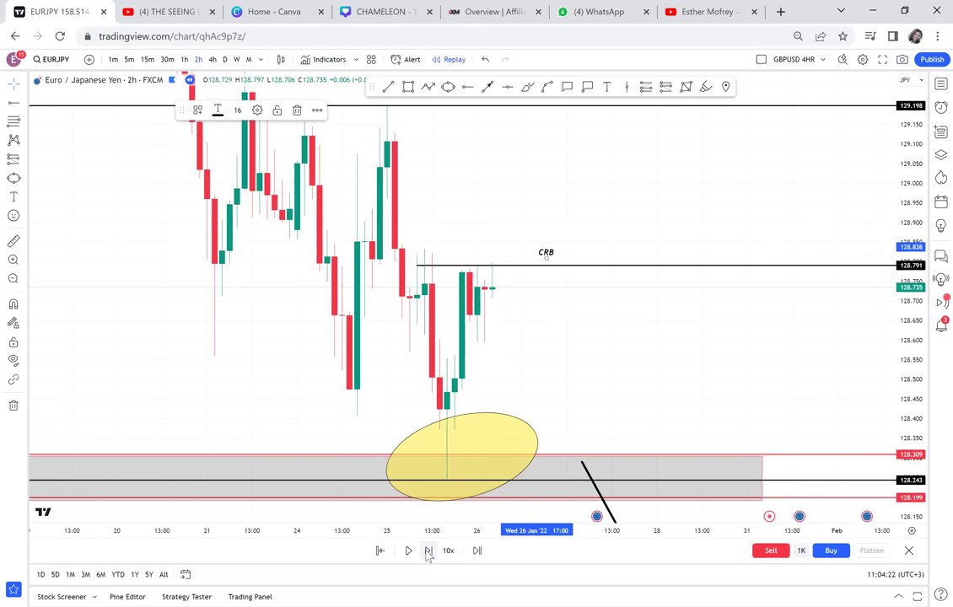
left_click(428, 552)
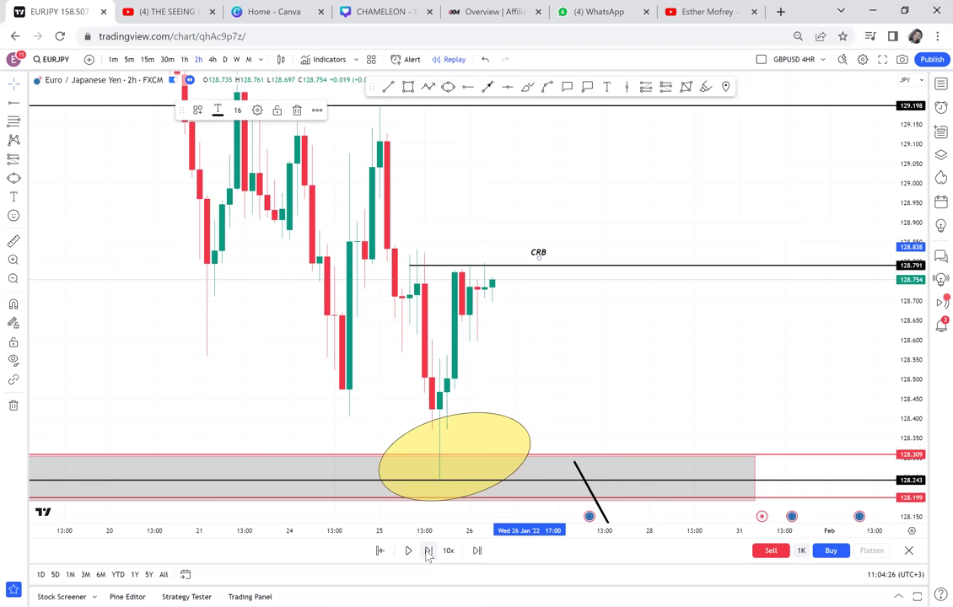
left_click(428, 551)
left_click(429, 552)
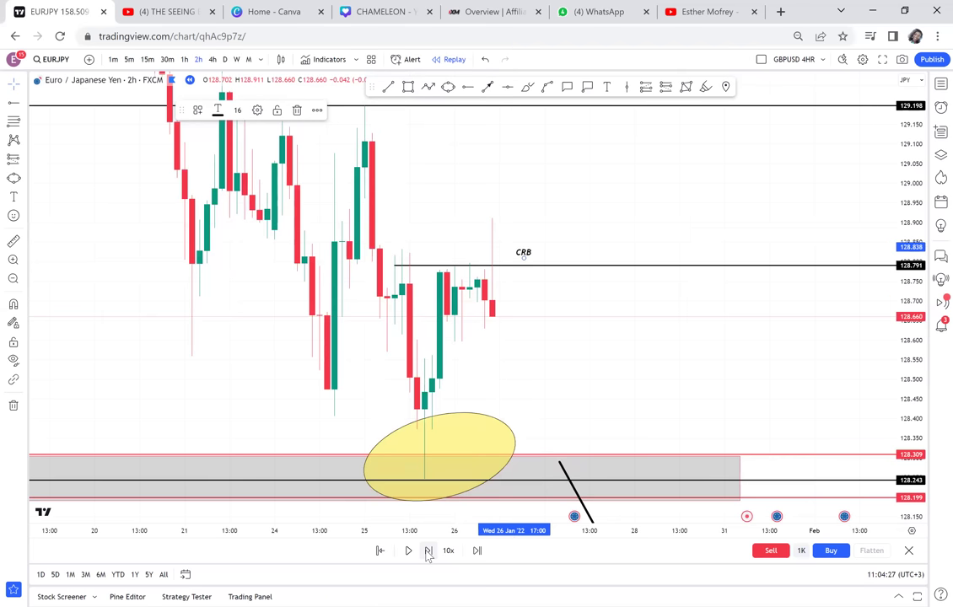
left_click(429, 552)
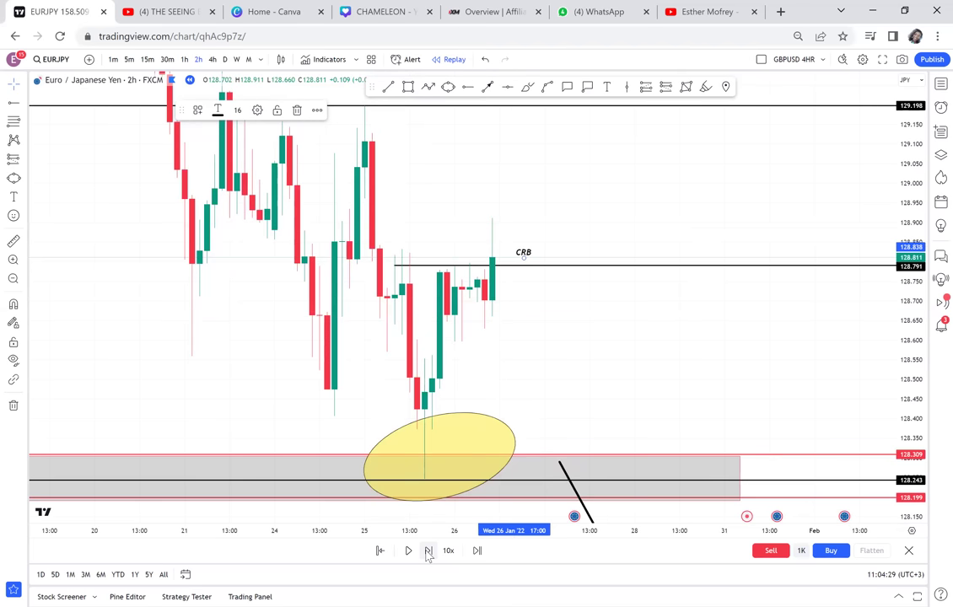
Draw an arrow pointing at the candle that breaks above the CRB line.
mouse_move(614, 235)
left_mouse_down()
mouse_move(555, 257)
mouse_move(460, 255)
mouse_move(442, 270)
mouse_move(502, 274)
left_mouse_up()
left_click(448, 269)
left_click_drag(529, 322, 626, 298)
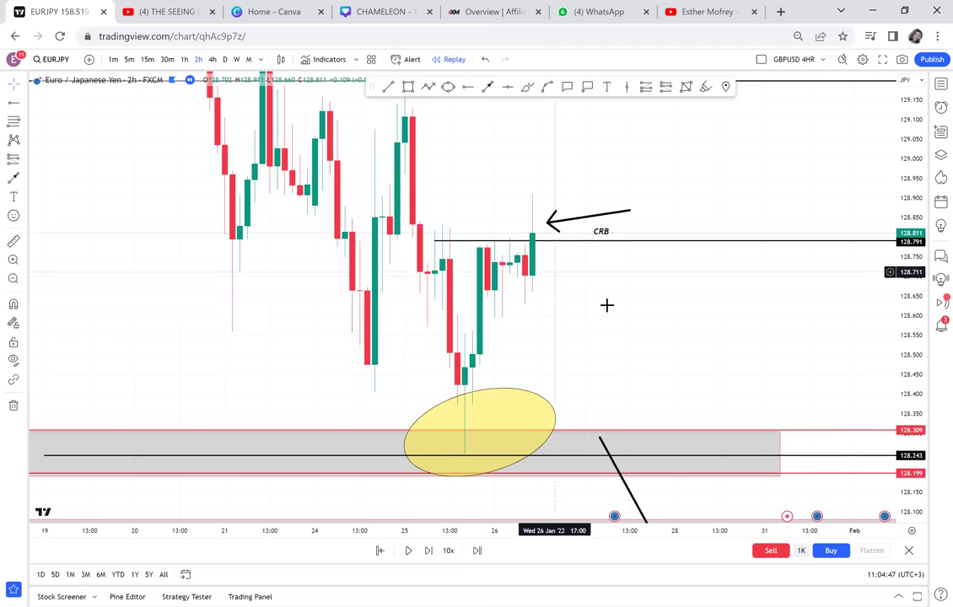
Add a callout reading P42HR that points at the upper edge of the double bottom zone near 18 January.
scroll(610, 273, "down", 3)
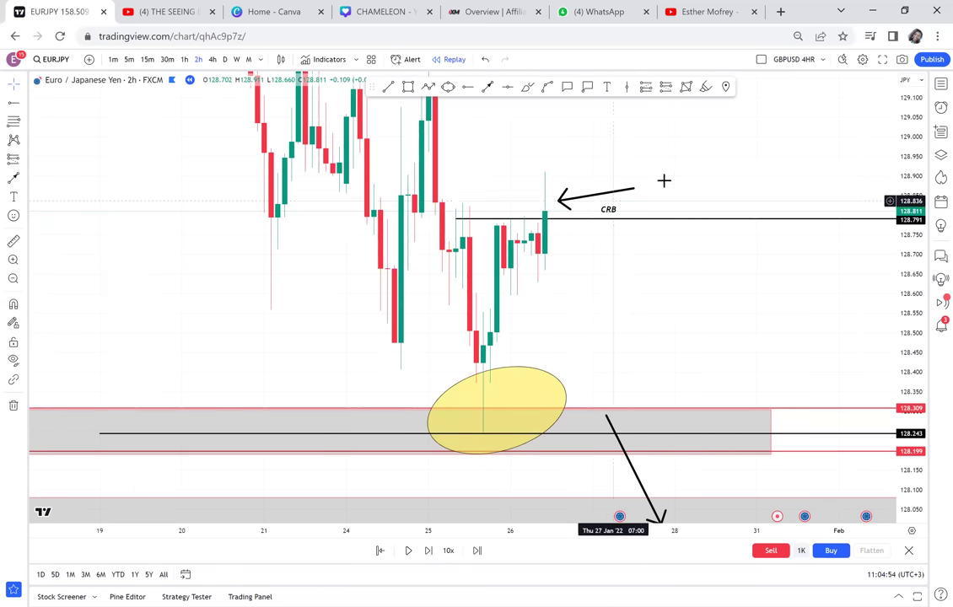
left_click_drag(666, 194, 647, 231)
scroll(646, 228, "down", 3)
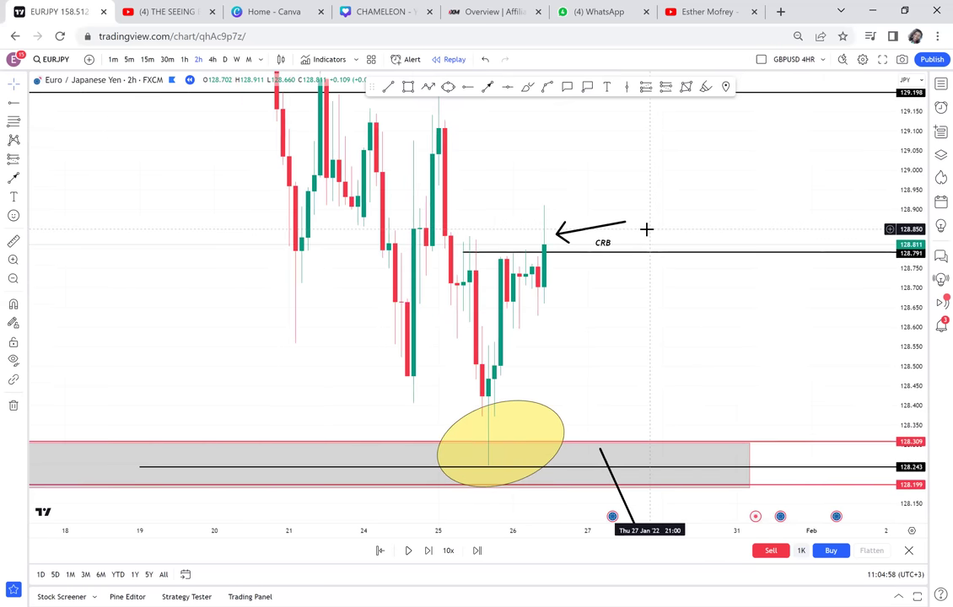
left_click_drag(350, 340, 480, 242)
left_click(565, 90)
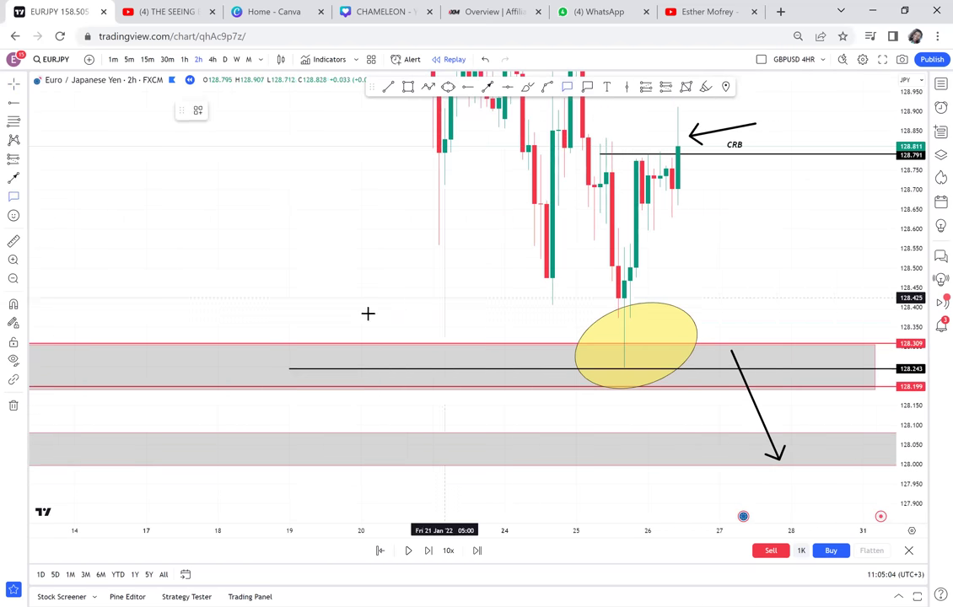
left_click(253, 351)
left_click(320, 297)
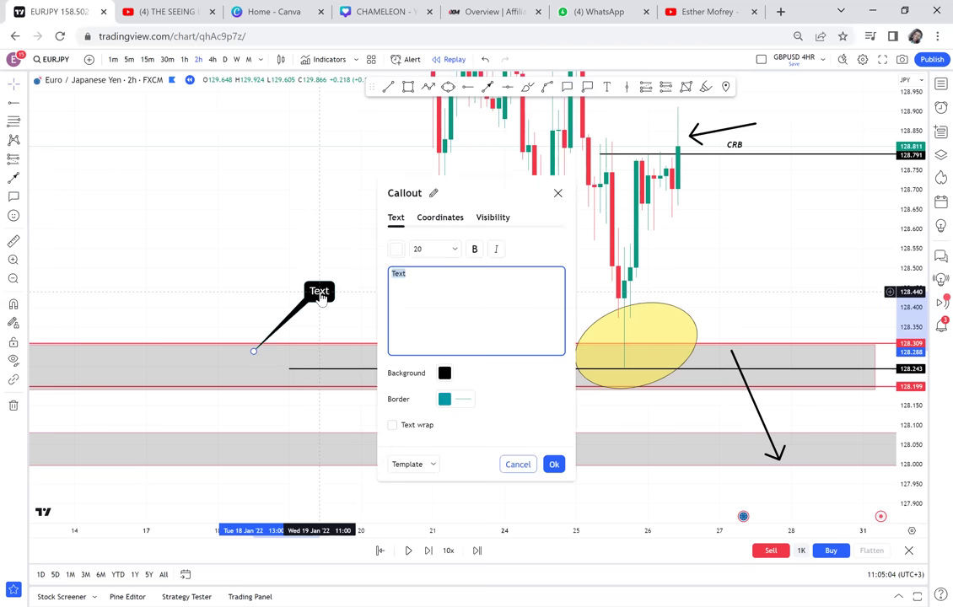
type("P42HR")
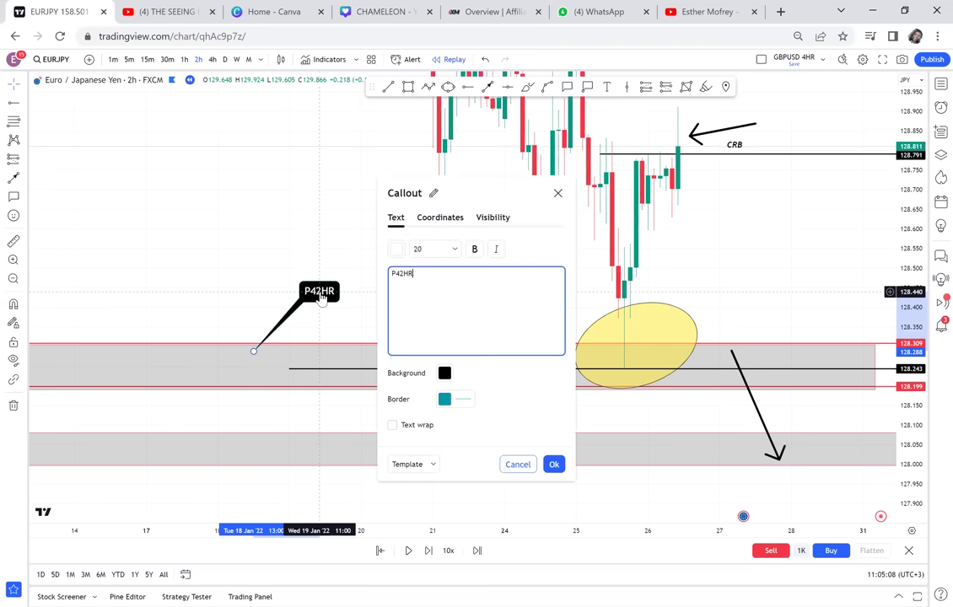
left_click(198, 251)
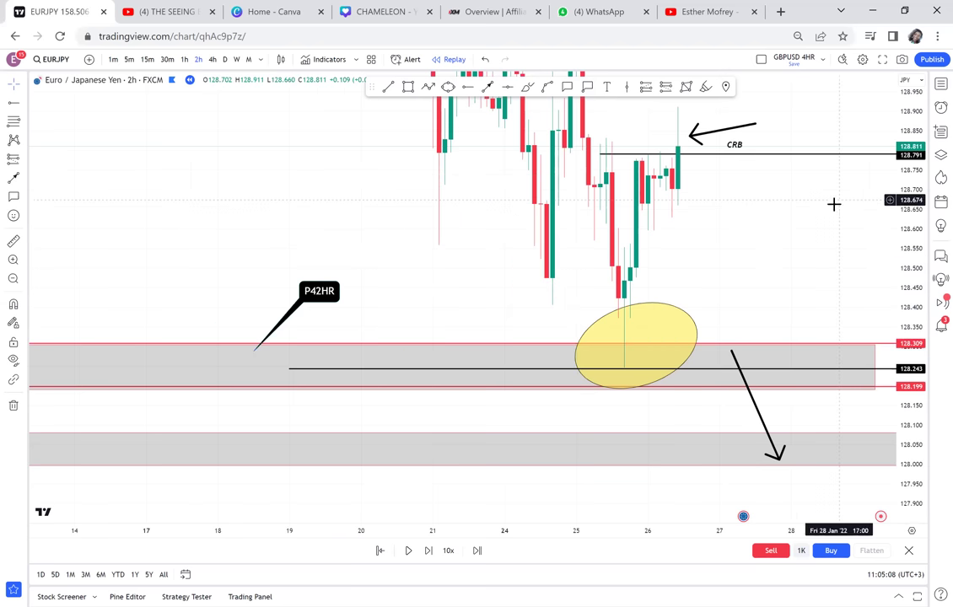
Measure the price range from the December low at the double bottom zone, about 128.204, up to the January peak at about 131.592.
left_click_drag(742, 235, 623, 432)
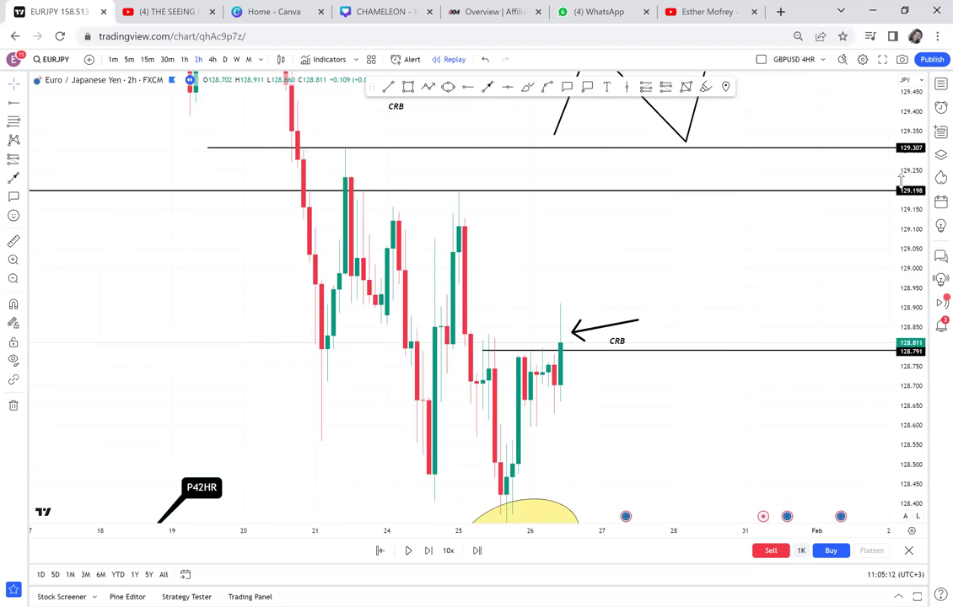
scroll(746, 312, "down", 5)
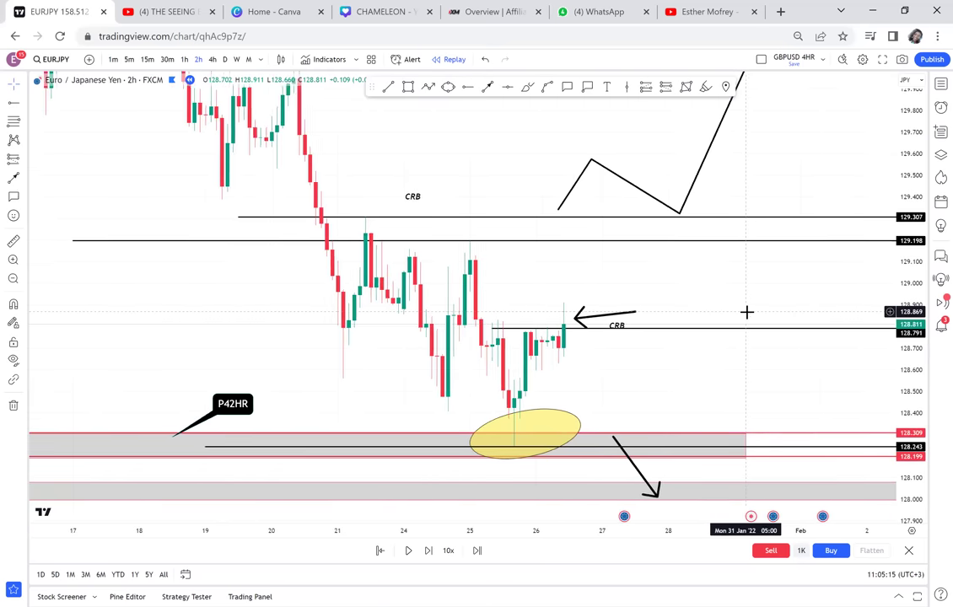
scroll(746, 312, "down", 5)
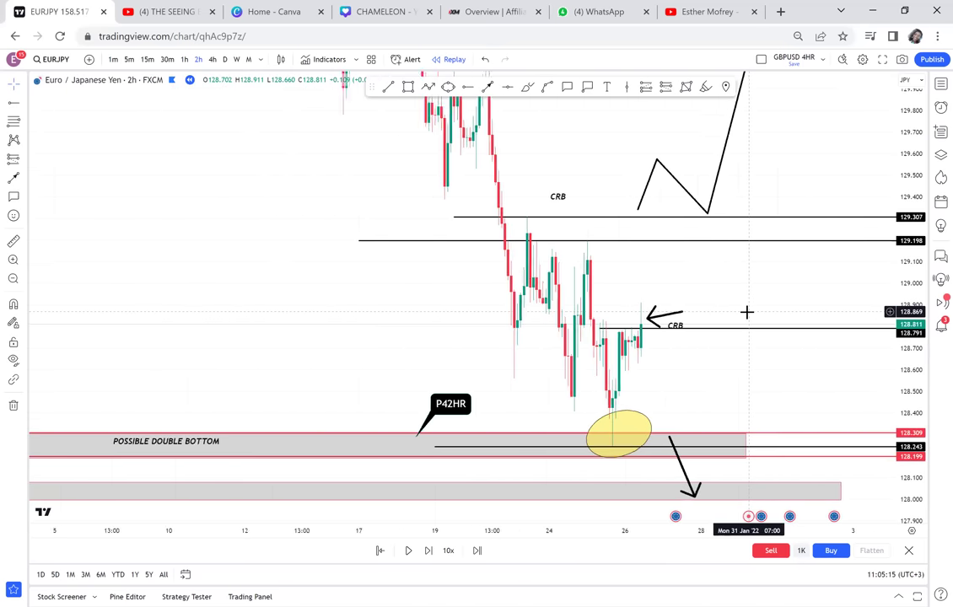
scroll(746, 312, "down", 5)
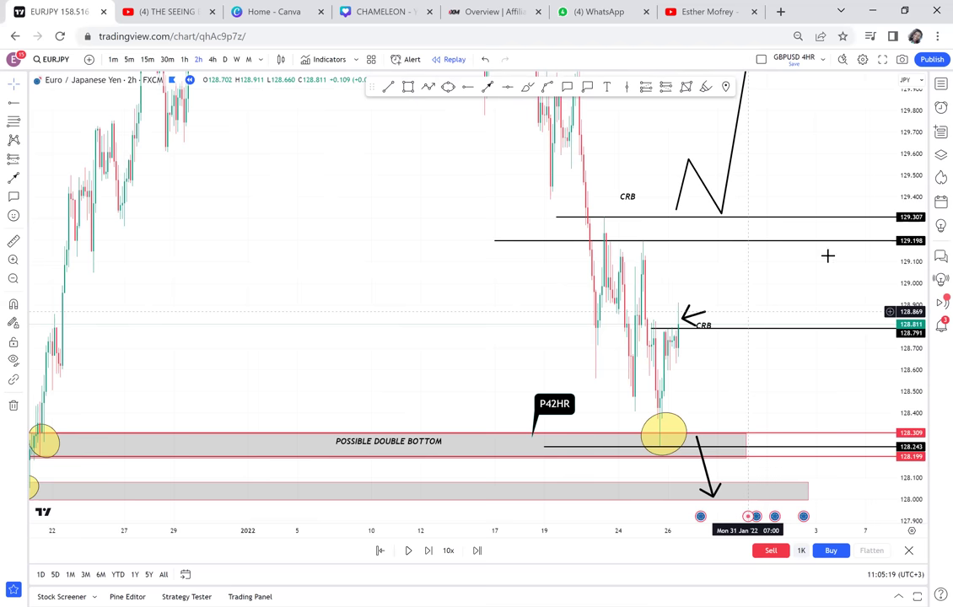
left_click_drag(889, 256, 870, 389)
left_click_drag(814, 248, 817, 336)
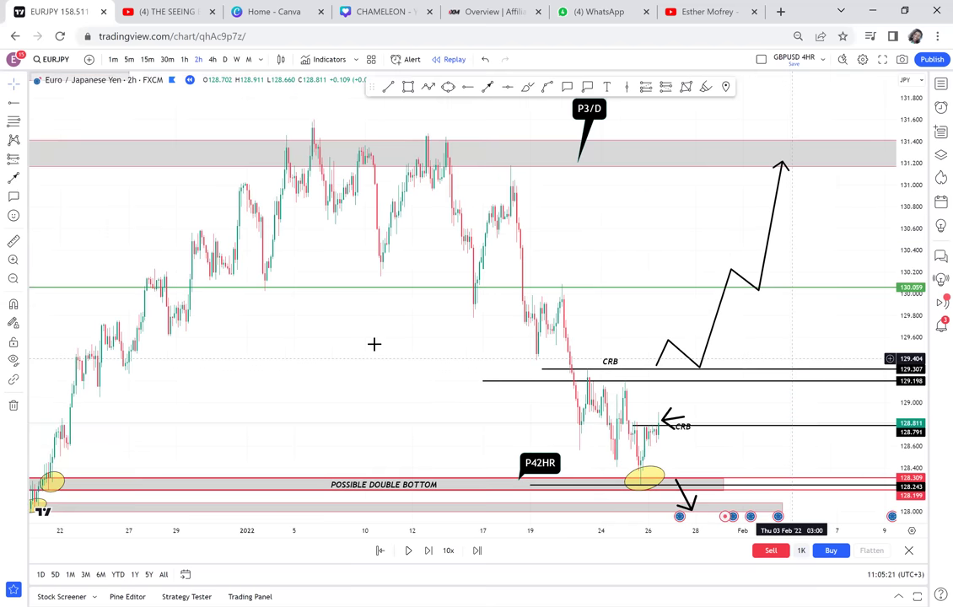
left_click(14, 242)
left_click(73, 459)
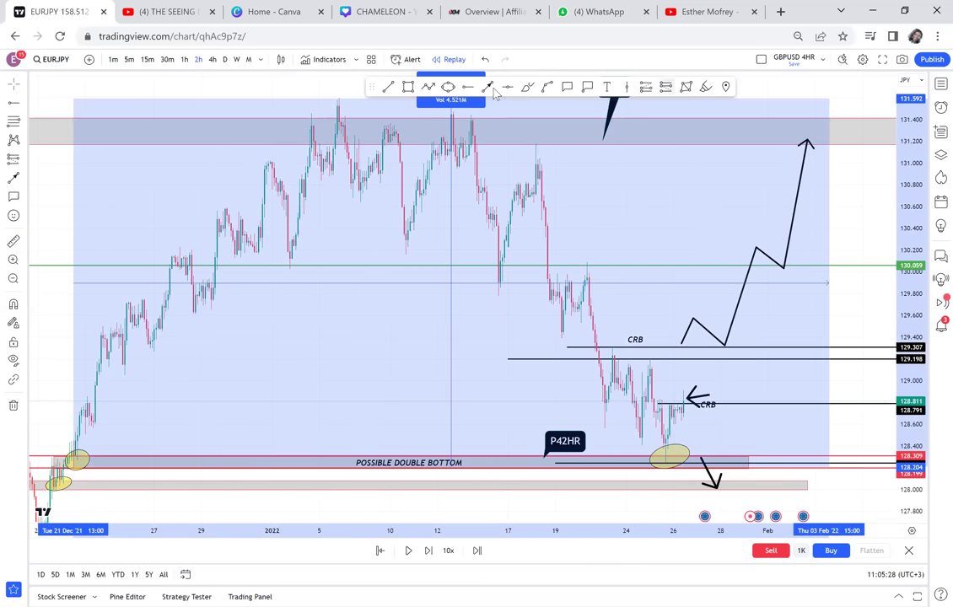
Place a green horizontal line at 129.893, the middle of the measured range, and delete the old green line at 130.059.
left_click(610, 284)
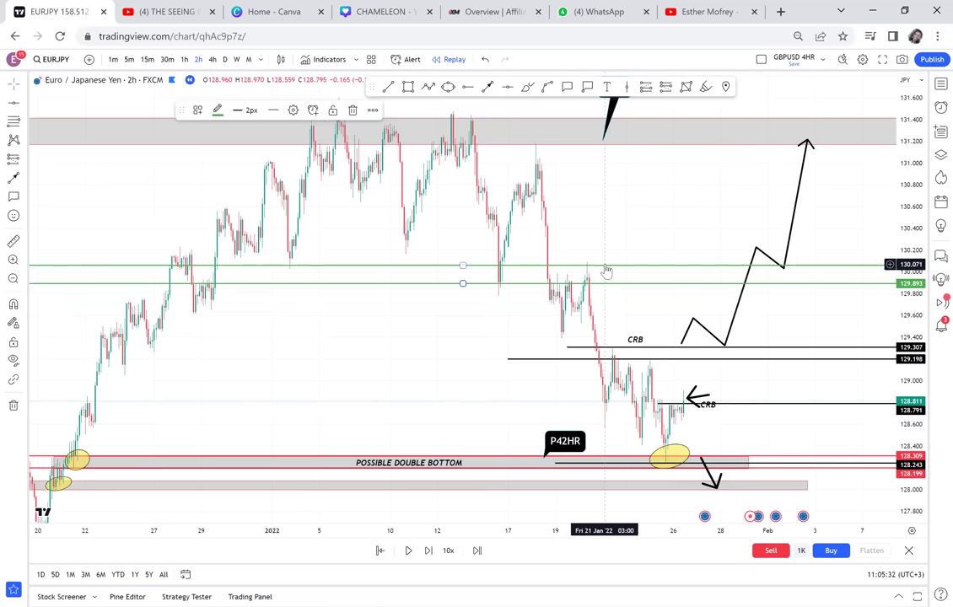
left_click(605, 266)
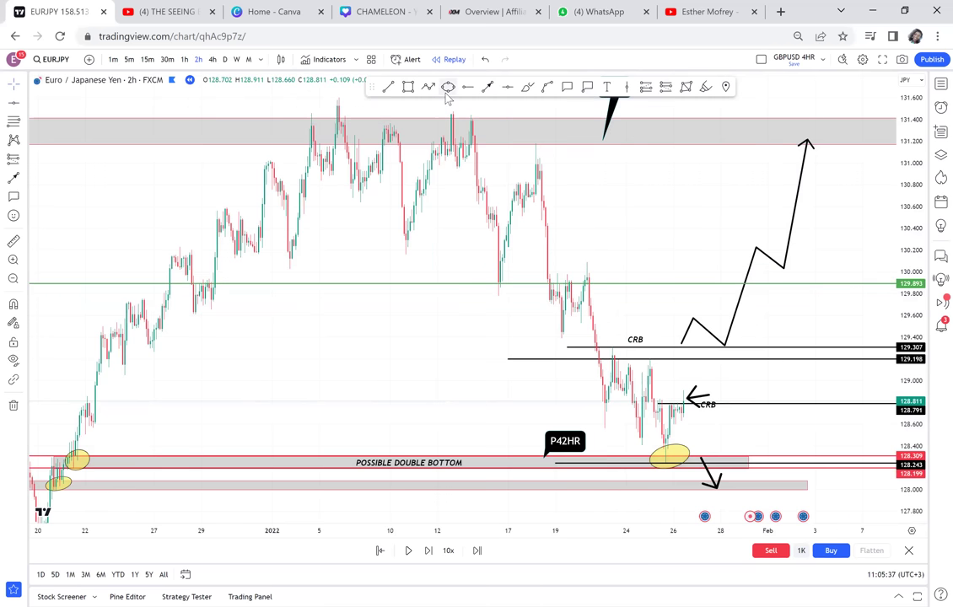
Draw an ellipse around the price highs touching the green 129.893 line between 18 and 20 January.
left_click(551, 276)
left_click(595, 283)
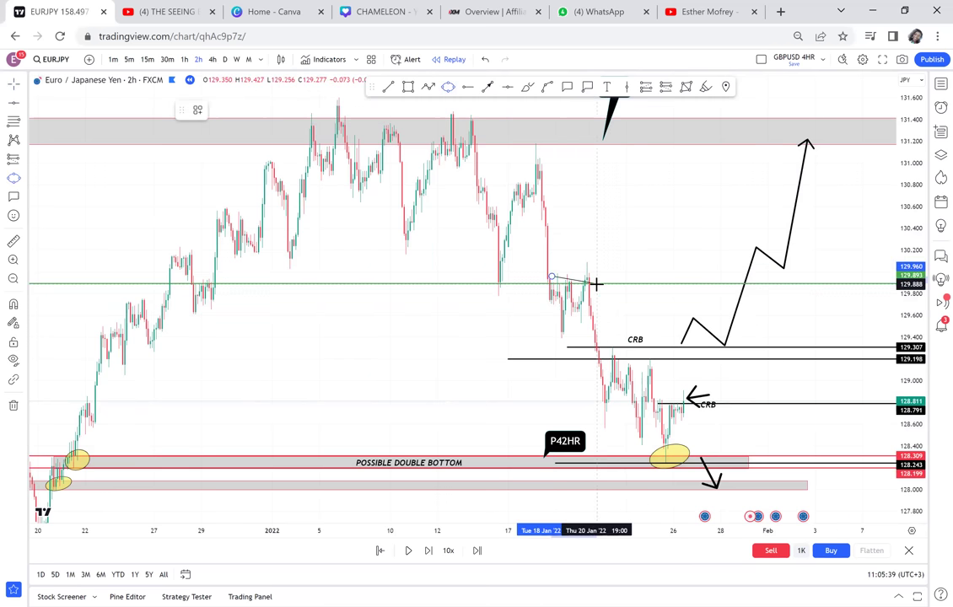
left_click(593, 299)
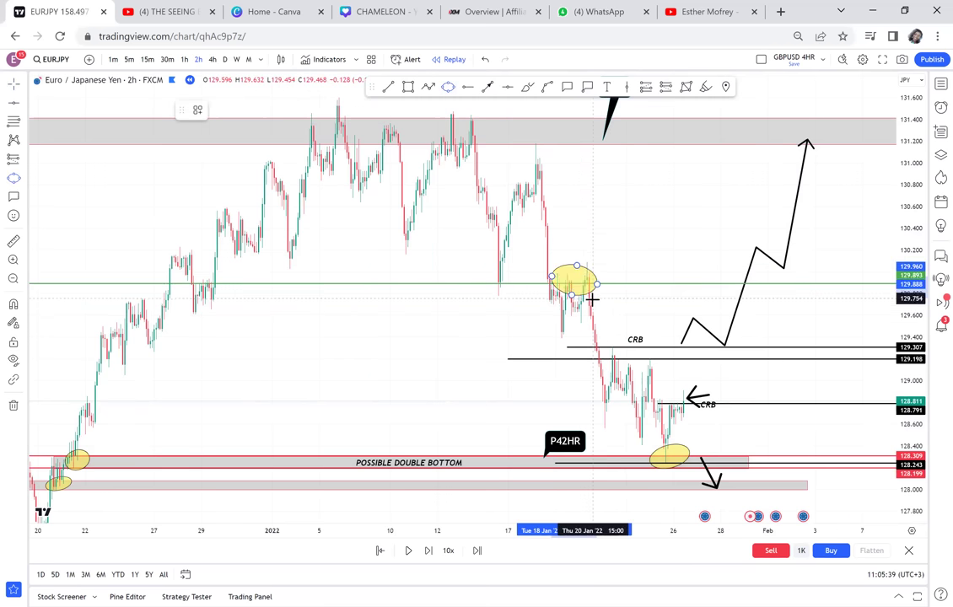
Add a callout reading RBS that points at the ellipse on the green 129.893 line.
left_click(566, 87)
left_click(572, 265)
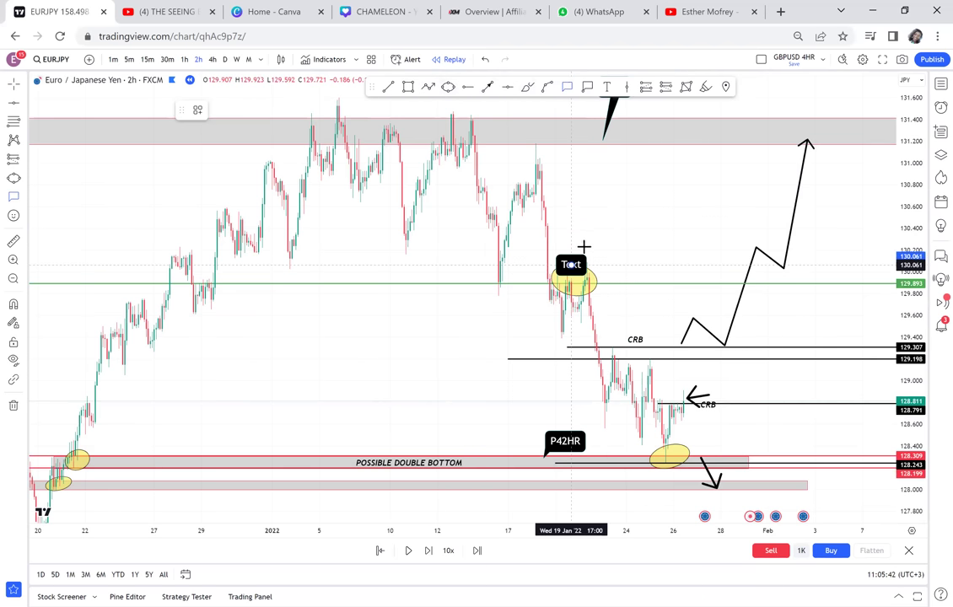
left_click(587, 245)
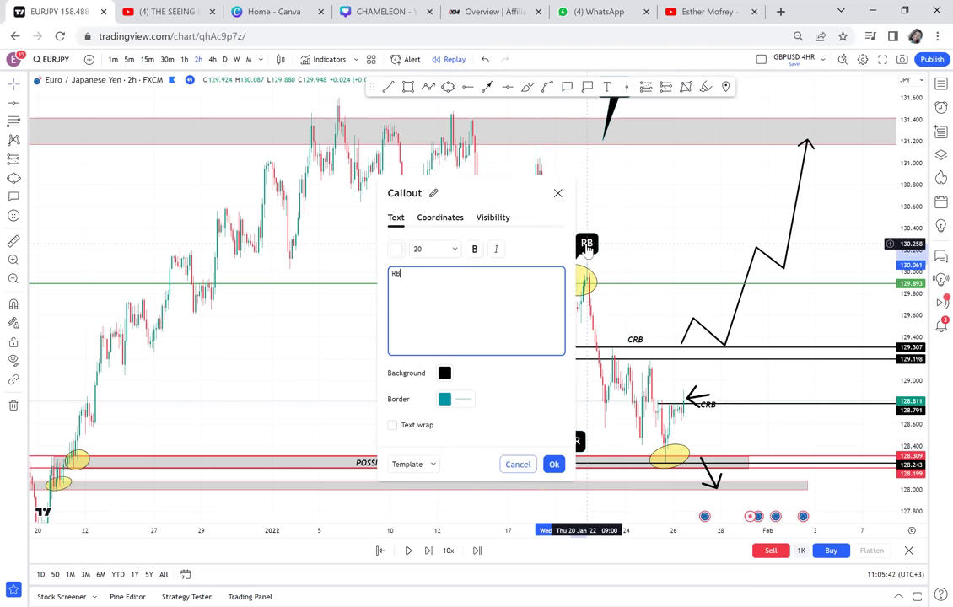
left_click(638, 242)
left_click_drag(622, 243, 503, 205)
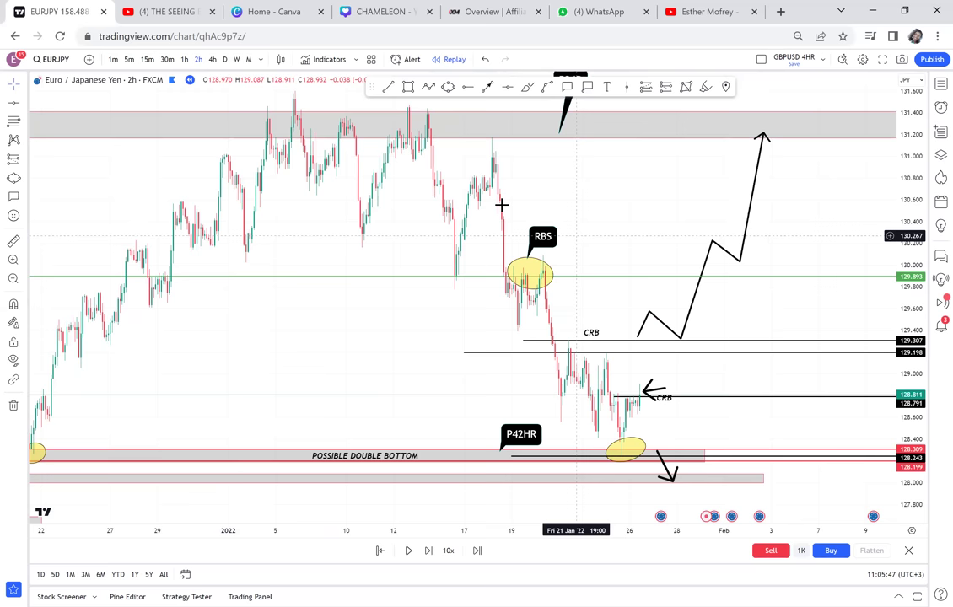
Remove the zigzag projection arrow and place a long position with entry at 128.809 and target at 129.898 on the green line.
left_click_drag(698, 288, 675, 321)
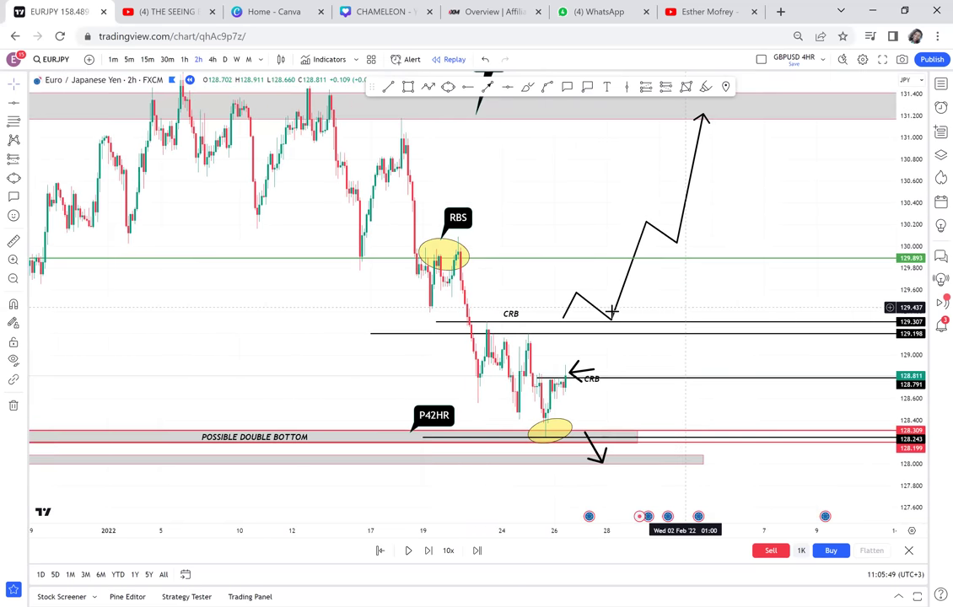
left_click_drag(612, 313, 592, 337)
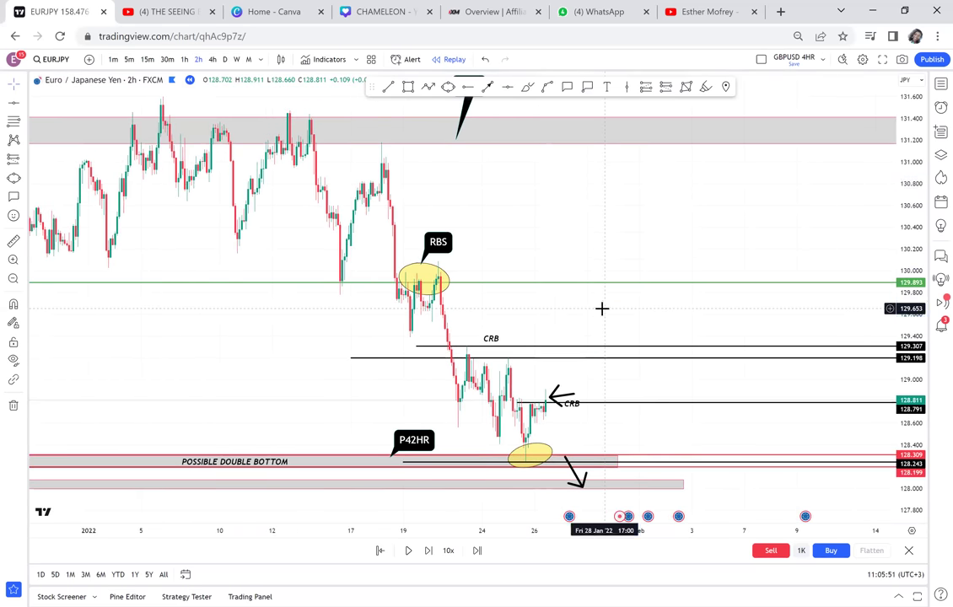
left_click(23, 161)
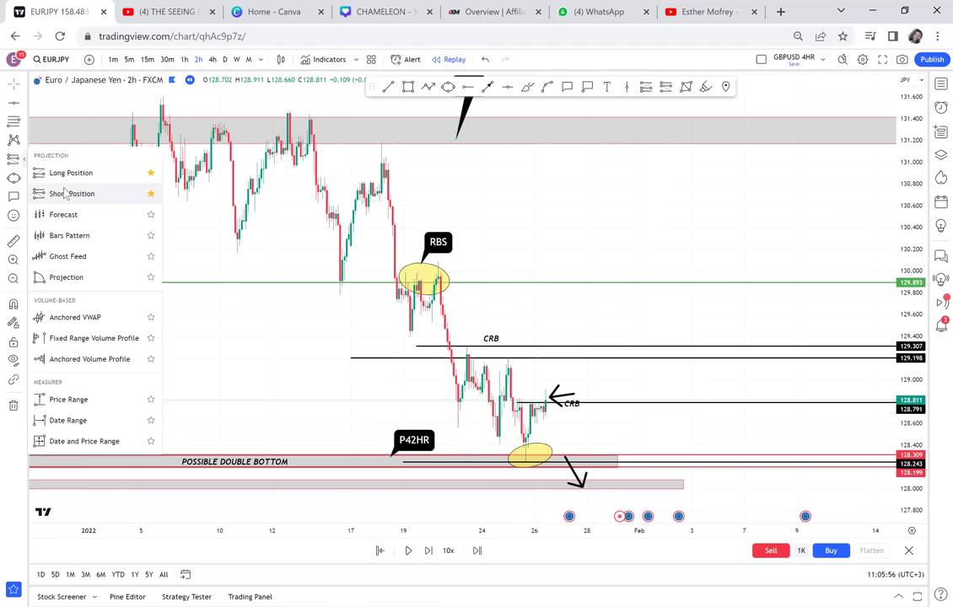
left_click(549, 402)
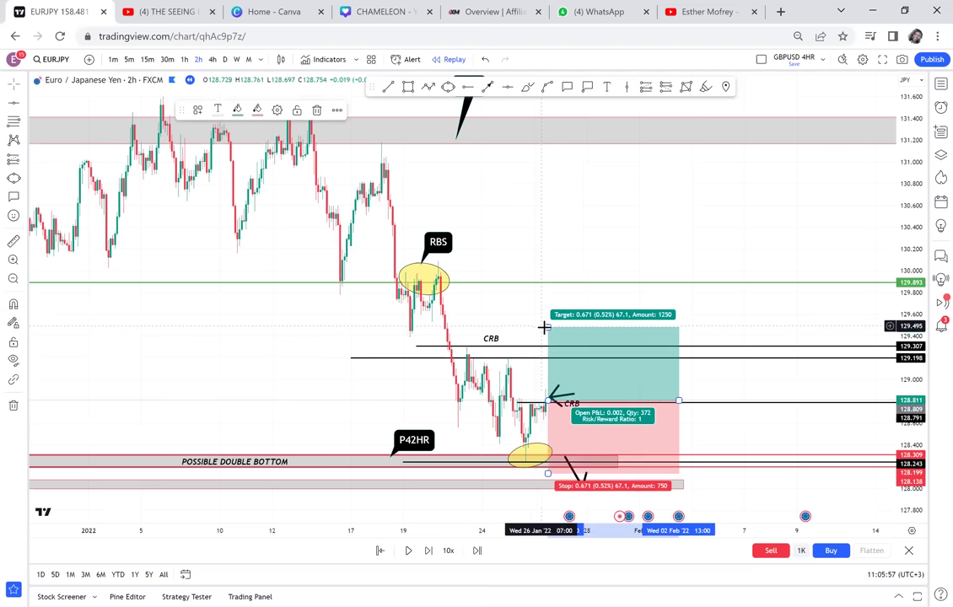
left_click_drag(547, 328, 542, 280)
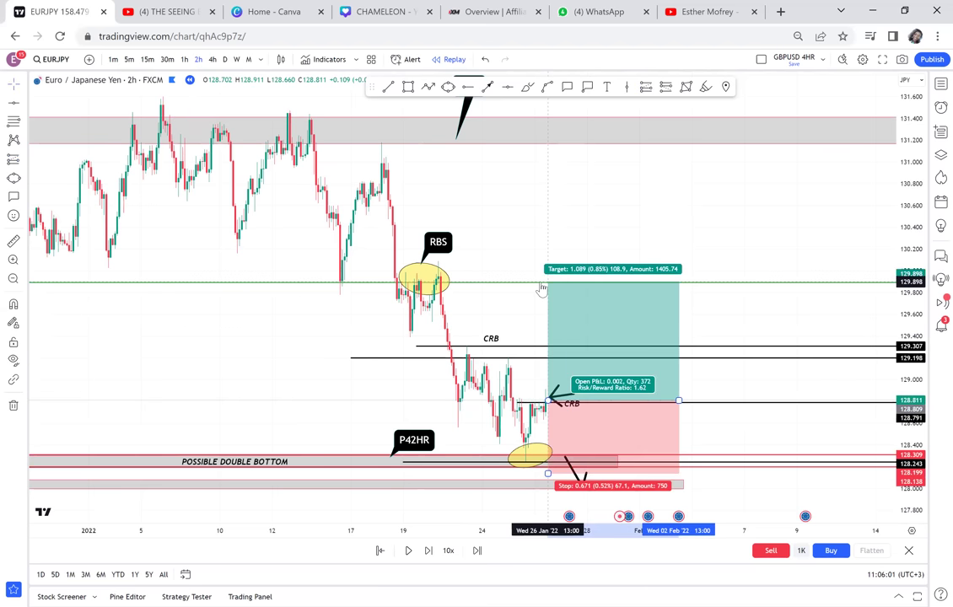
Measure the price distance from the CRB line at 128.791 up to the green 129.893 line.
left_click(12, 242)
left_click(527, 403)
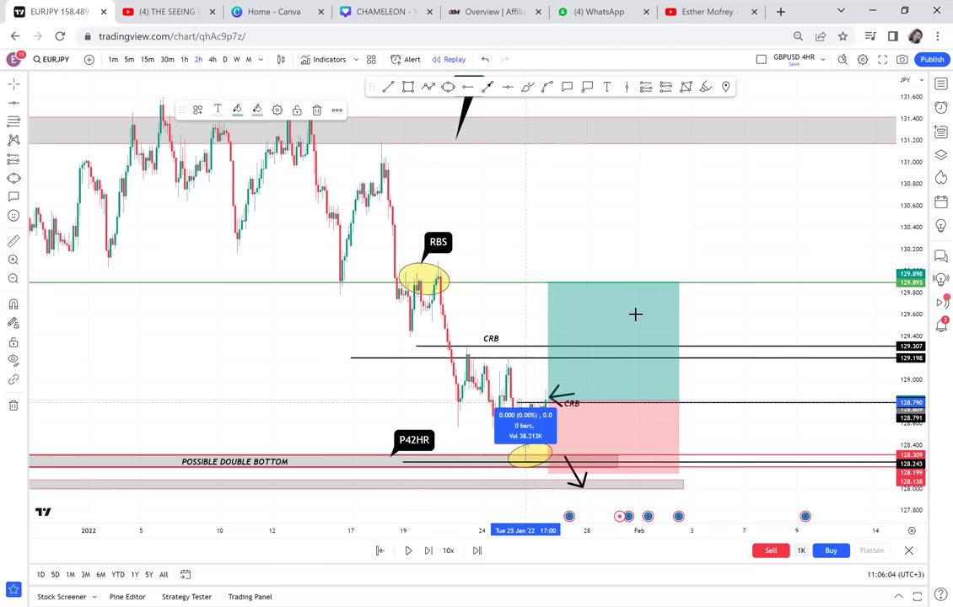
left_click(688, 281)
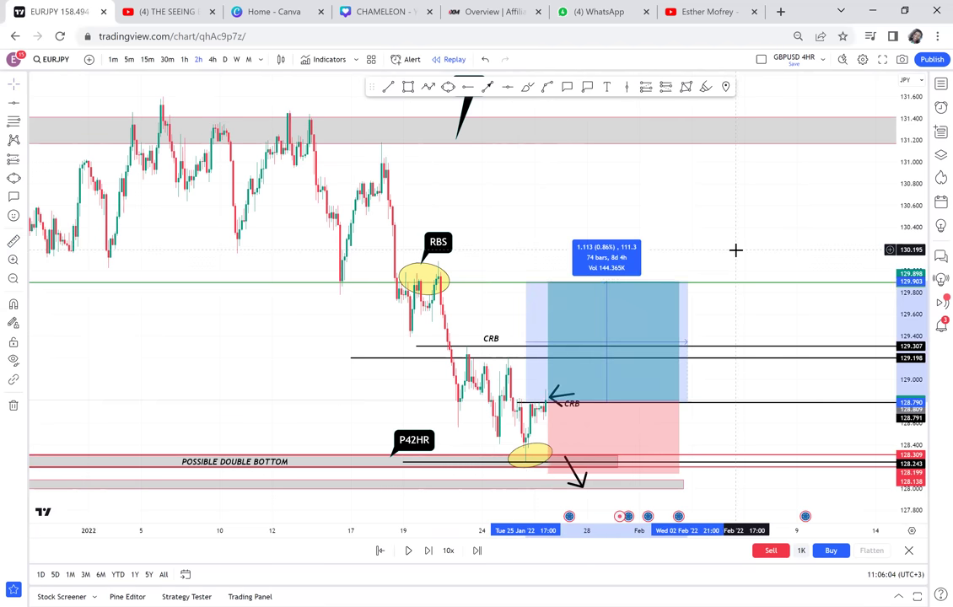
left_click(733, 251)
Lower the long position's stop level to 128.084, at the upper edge of the lower gray zone.
scroll(734, 252, "down", 2)
left_click_drag(737, 249, 727, 178)
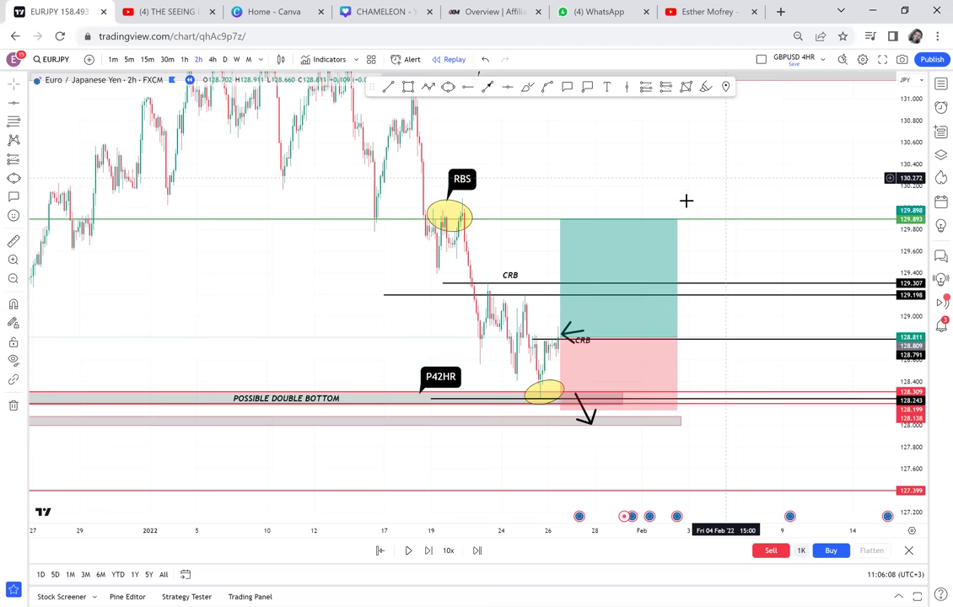
mouse_move(560, 219)
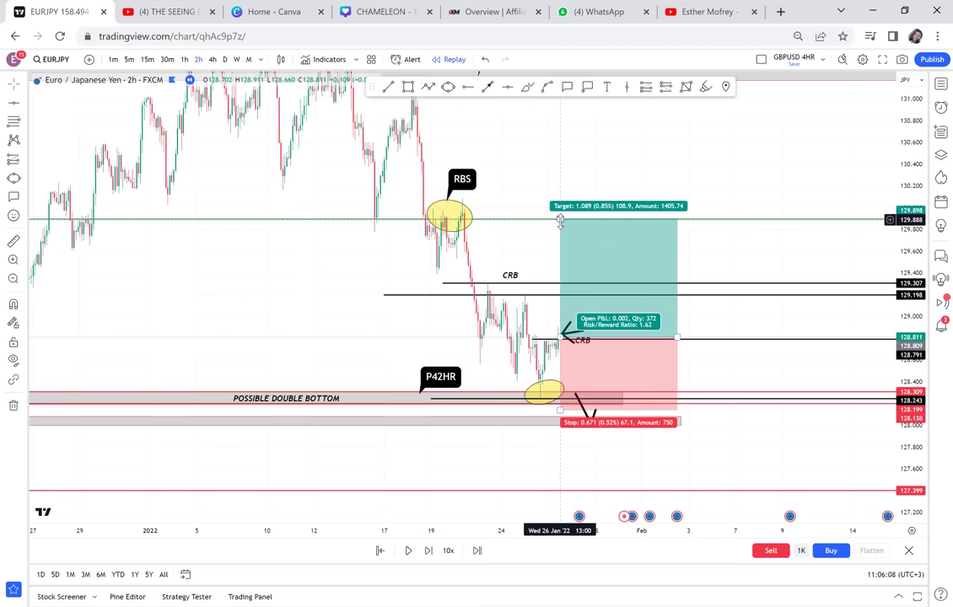
left_click(560, 411)
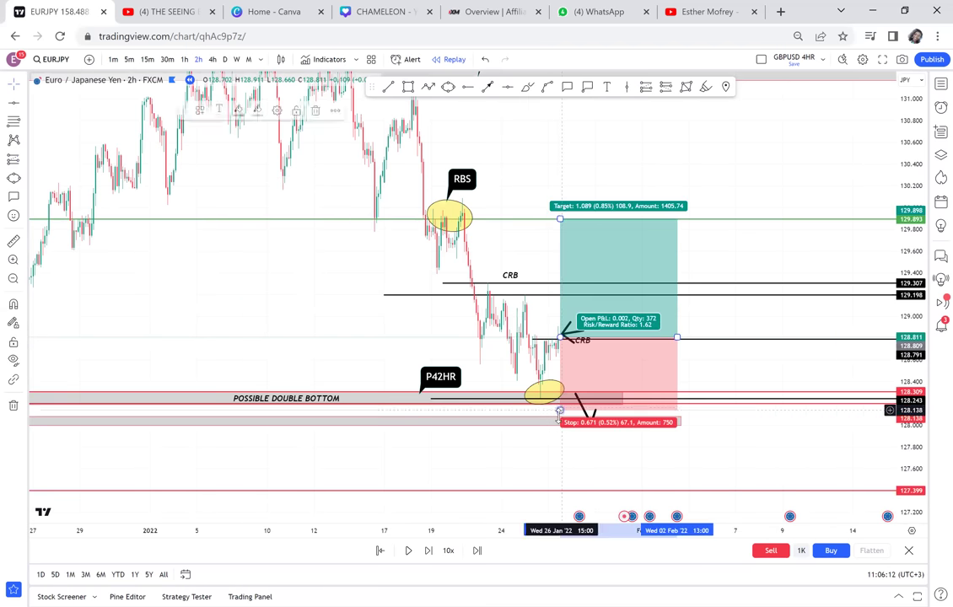
left_click(628, 461)
Advance the replay bar by bar from 26 January to 31 January 2022 to follow the long position.
scroll(628, 463, "down", 1)
scroll(628, 463, "down", 1)
scroll(629, 463, "up", 1)
left_click_drag(385, 345, 608, 338)
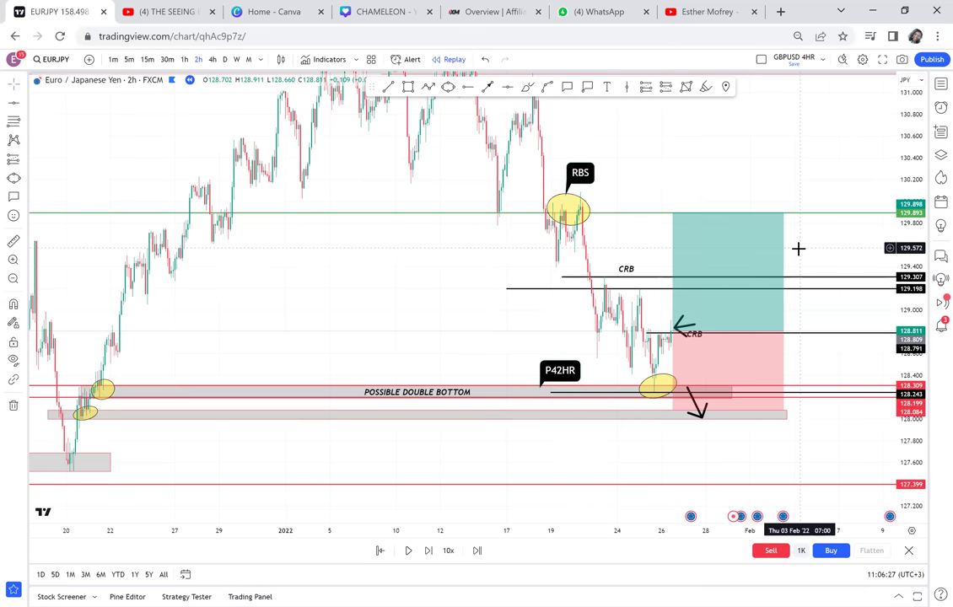
scroll(798, 249, "up", 2)
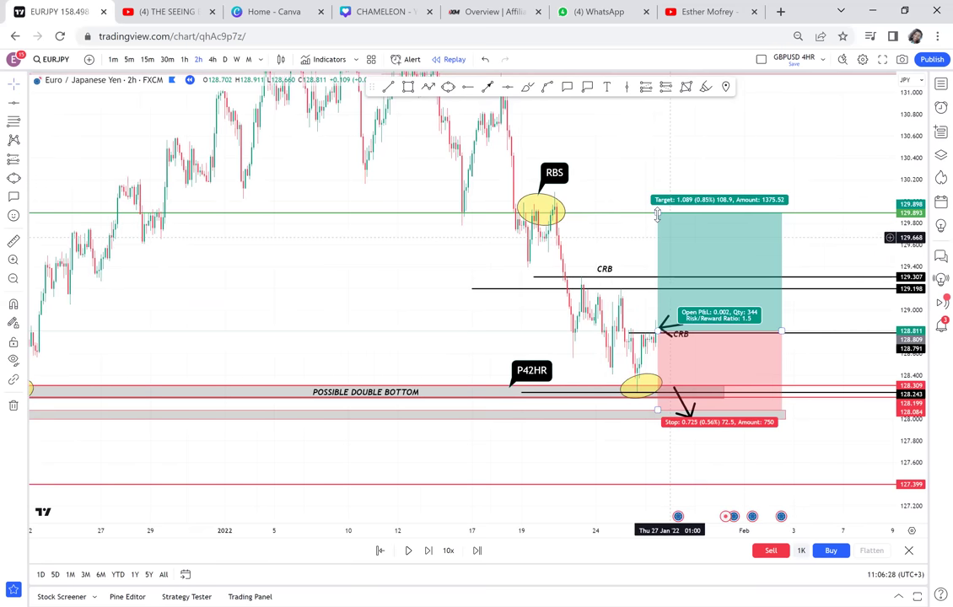
left_click(429, 558)
left_click(428, 557)
left_click(429, 558)
left_click(428, 558)
left_click(429, 558)
left_click(428, 557)
left_click(429, 557)
left_click(428, 558)
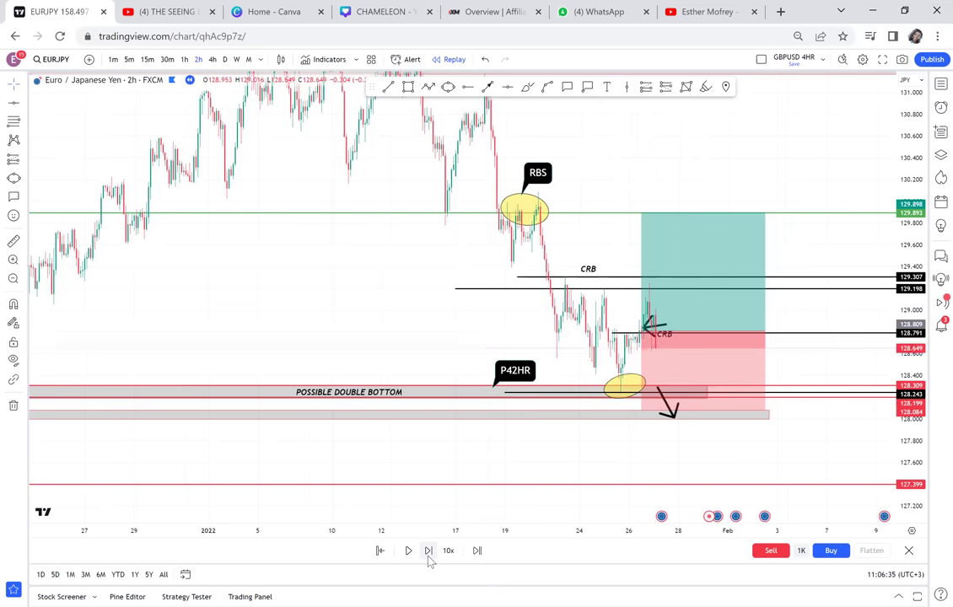
left_click(430, 556)
left_click(430, 557)
left_click(429, 556)
left_click(429, 557)
left_click(430, 556)
left_click(429, 557)
left_click(429, 558)
left_click(429, 558)
left_click(429, 558)
left_click(429, 558)
left_click(429, 558)
left_click(429, 558)
left_click(429, 551)
left_click(429, 551)
left_click(430, 551)
left_click(429, 551)
left_click(429, 557)
left_click(430, 557)
left_click(430, 557)
left_click(429, 557)
Switch the chart to the daily timeframe and move the P42HR callout below the possible double bottom zone.
scroll(785, 290, "up", 3)
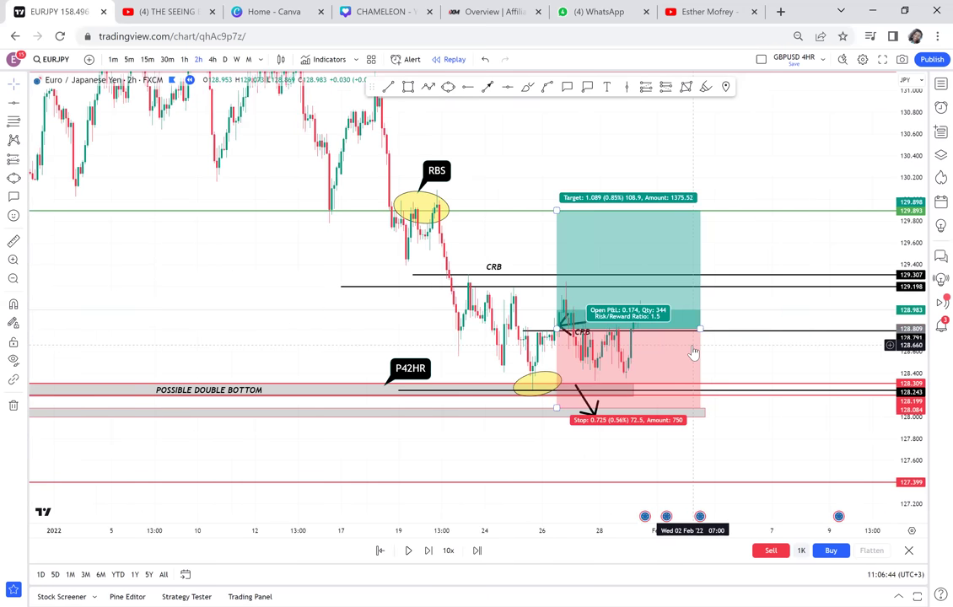
left_click(224, 61)
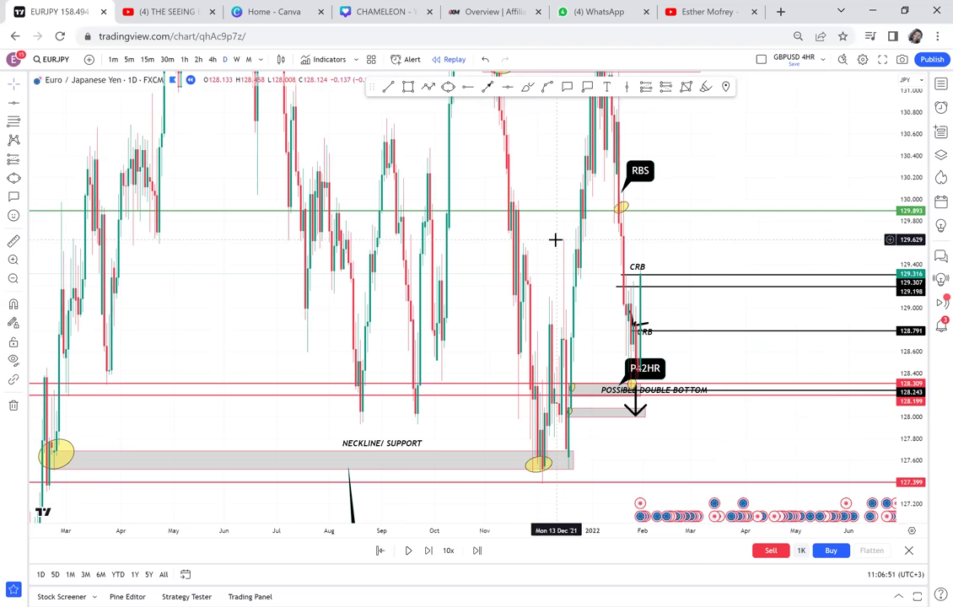
scroll(555, 240, "up", 3)
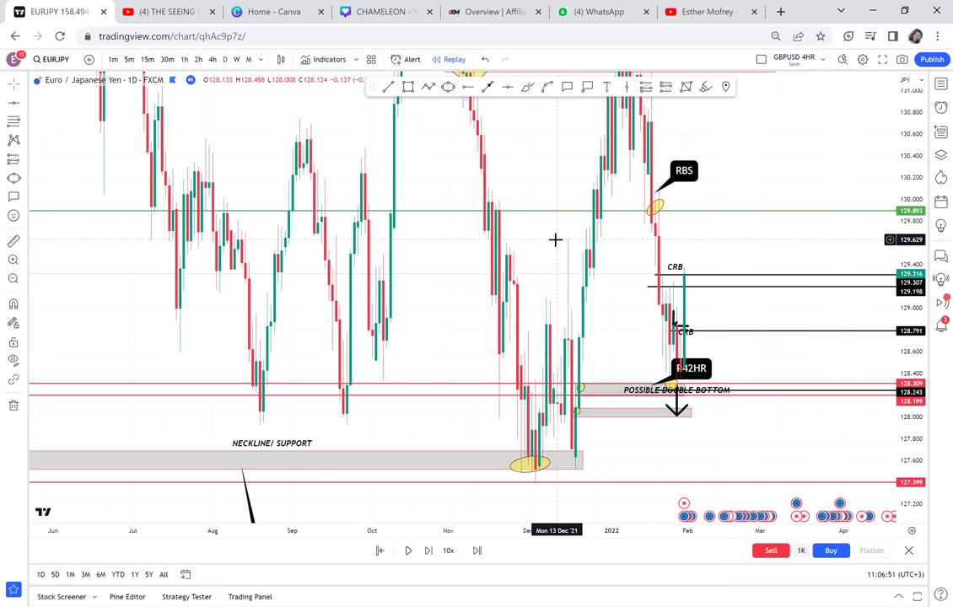
scroll(554, 241, "up", 3)
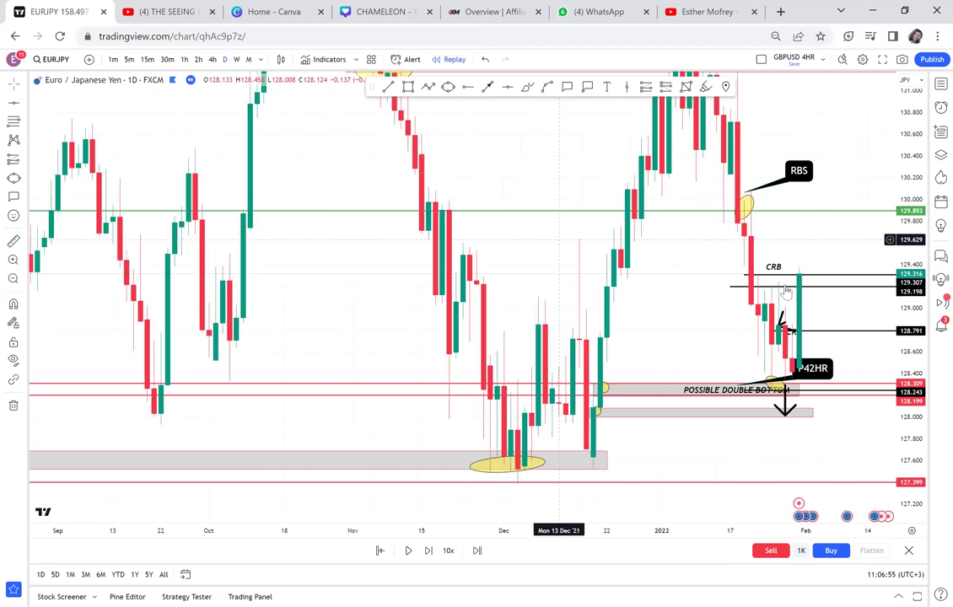
left_click_drag(648, 324, 436, 337)
scroll(434, 337, "up", 1)
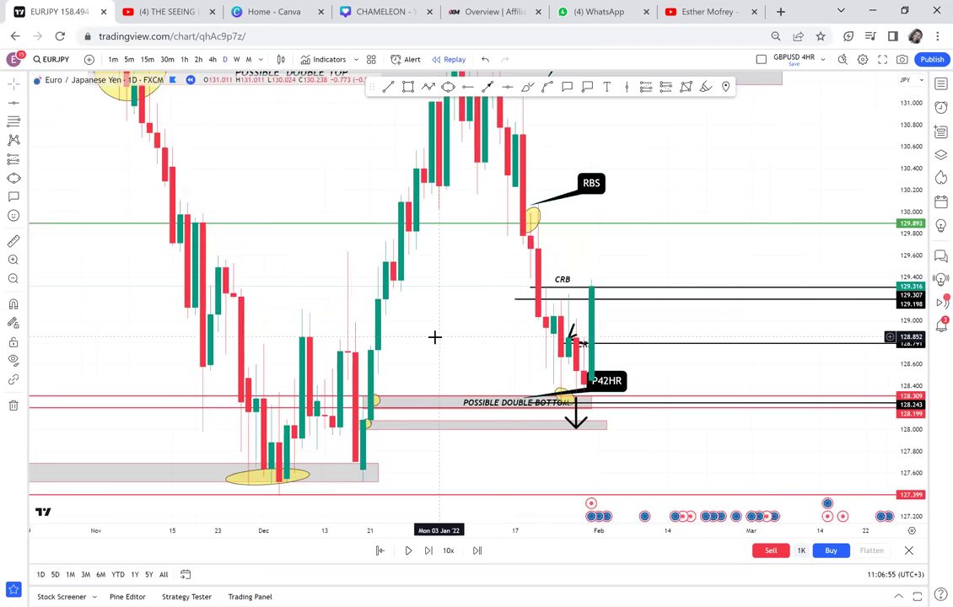
scroll(434, 337, "up", 3)
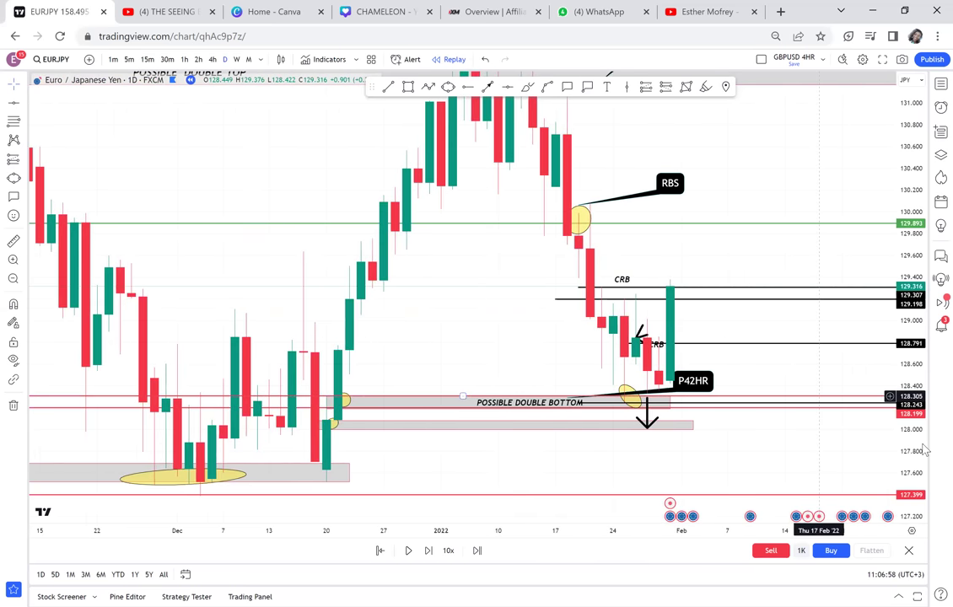
left_click_drag(907, 357, 889, 270)
mouse_move(785, 326)
left_mouse_down()
mouse_move(666, 192)
mouse_move(605, 348)
mouse_move(488, 453)
mouse_move(468, 452)
left_mouse_up()
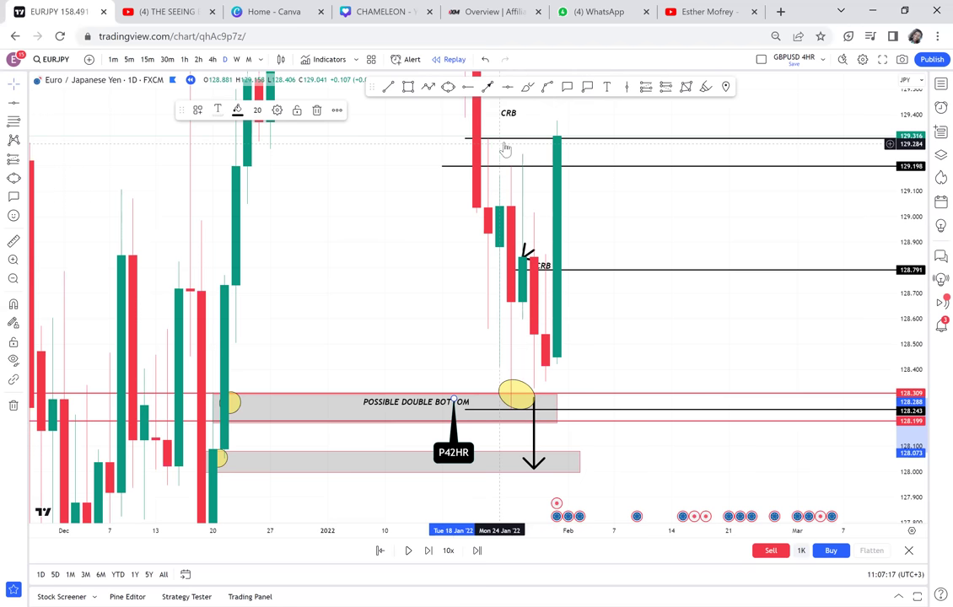
Raise the black 129.198 ray to 129.246, at the 26 January wick high, and delete the ray at 129.307.
left_click(542, 168)
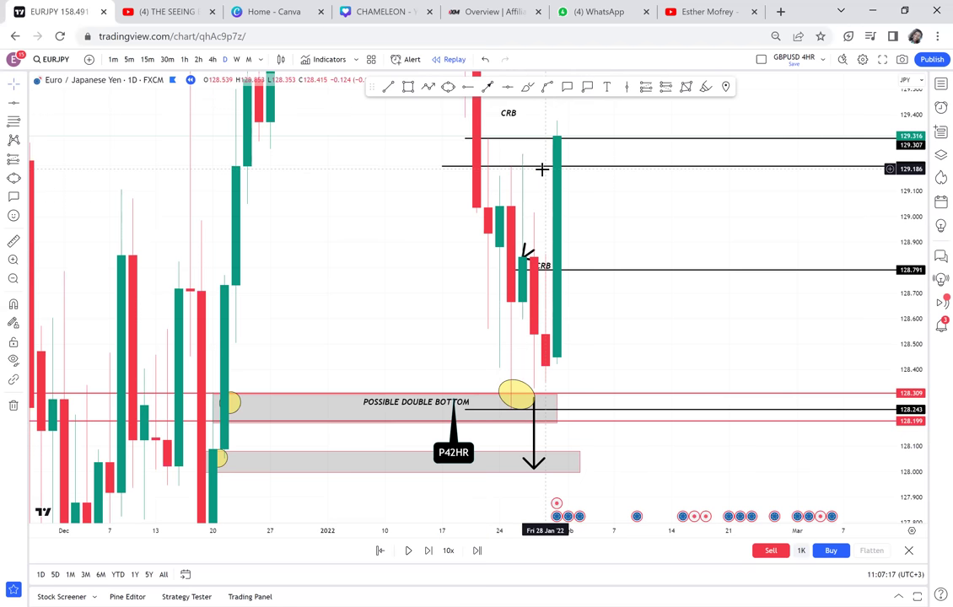
left_click(542, 167)
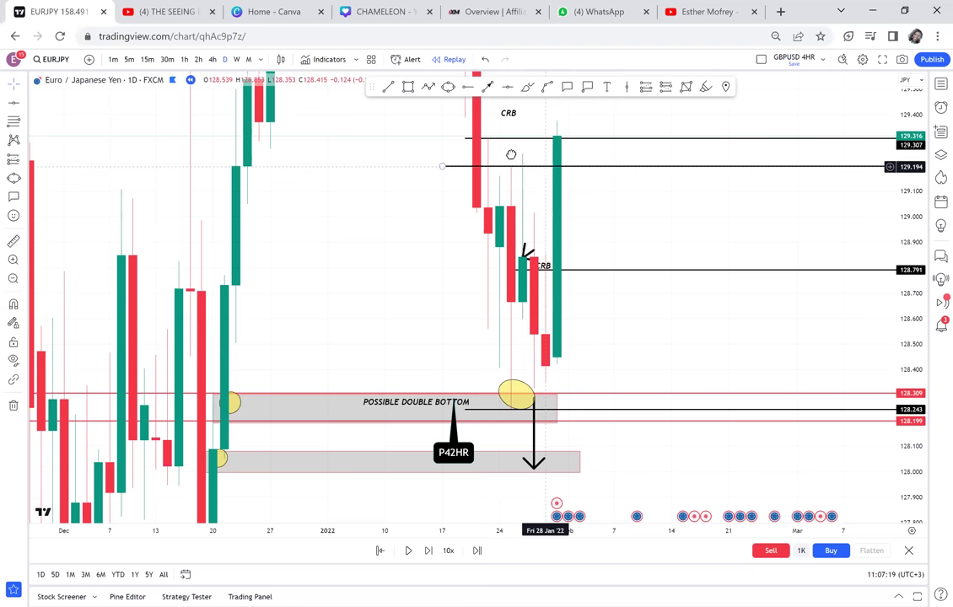
left_click_drag(511, 155, 512, 159)
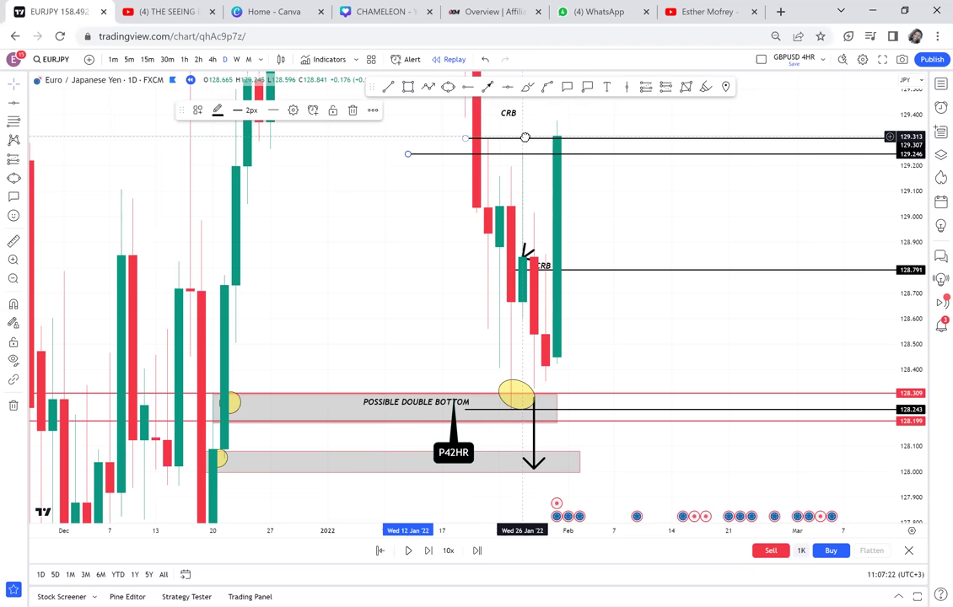
left_click(527, 146)
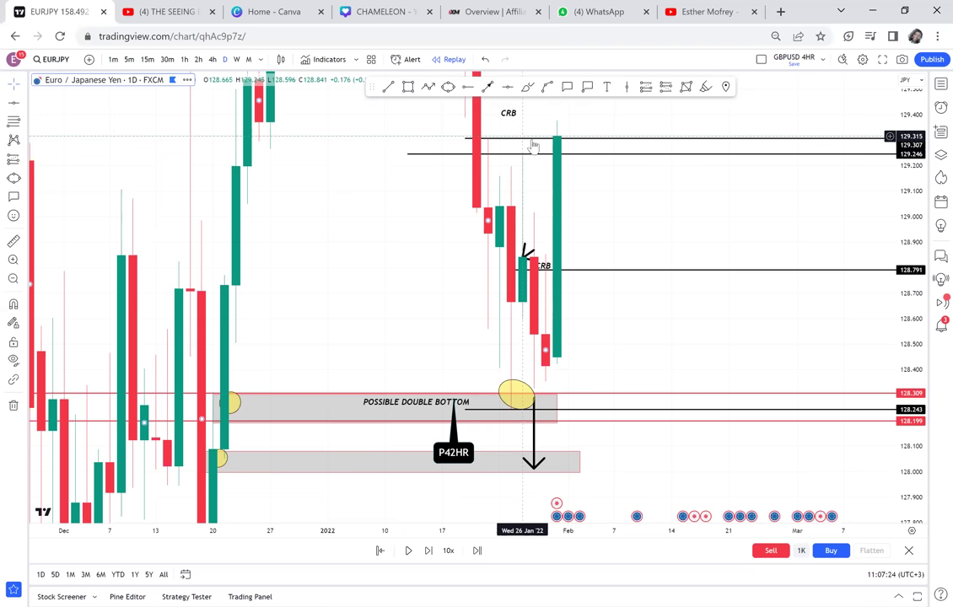
left_click(532, 142)
key("Delete")
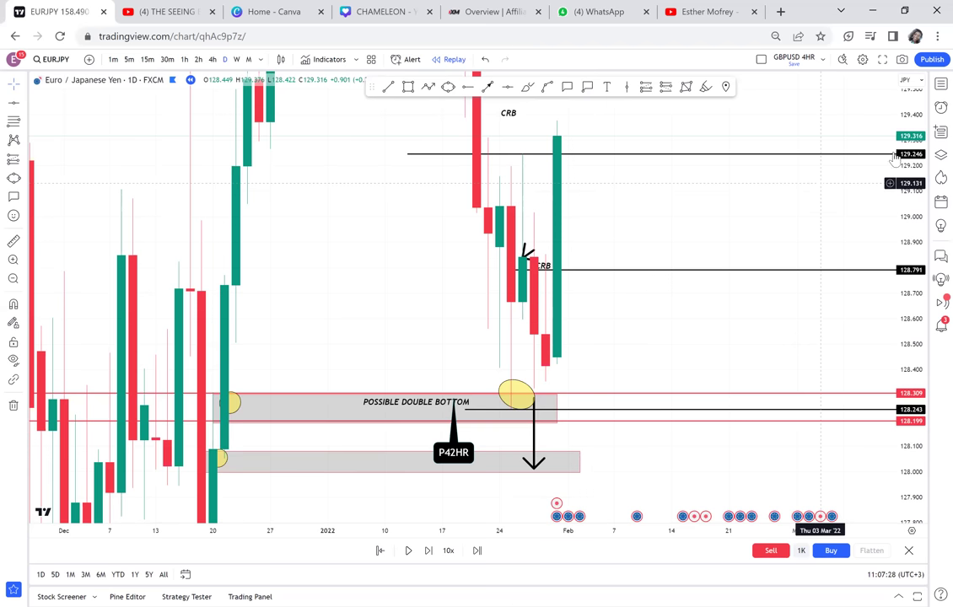
Return to the 2-hour timeframe and shorten the long position so its box ends early on 27 January.
left_click_drag(900, 301, 900, 397)
left_click_drag(660, 246, 700, 323)
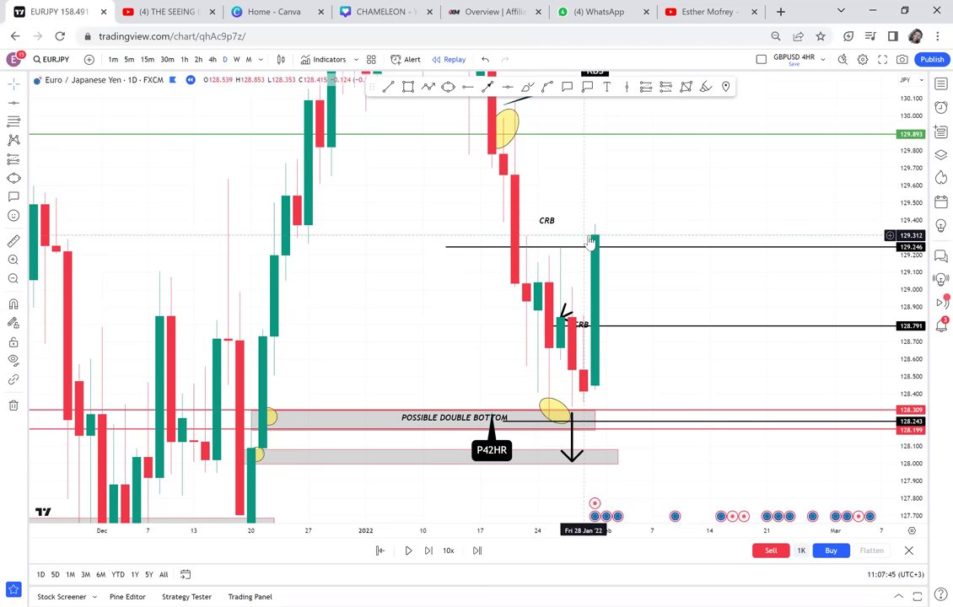
left_click(198, 60)
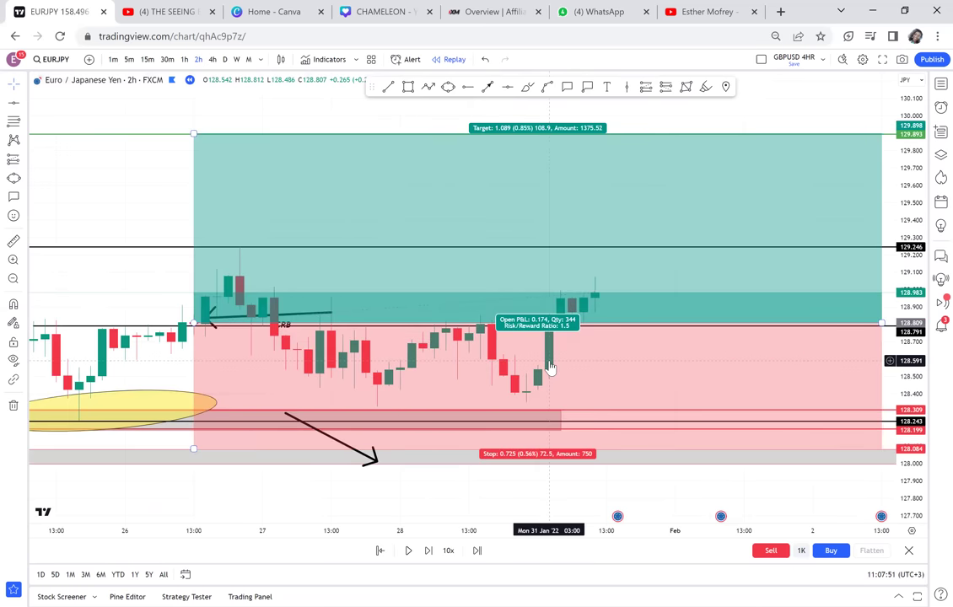
scroll(549, 368, "down", 5)
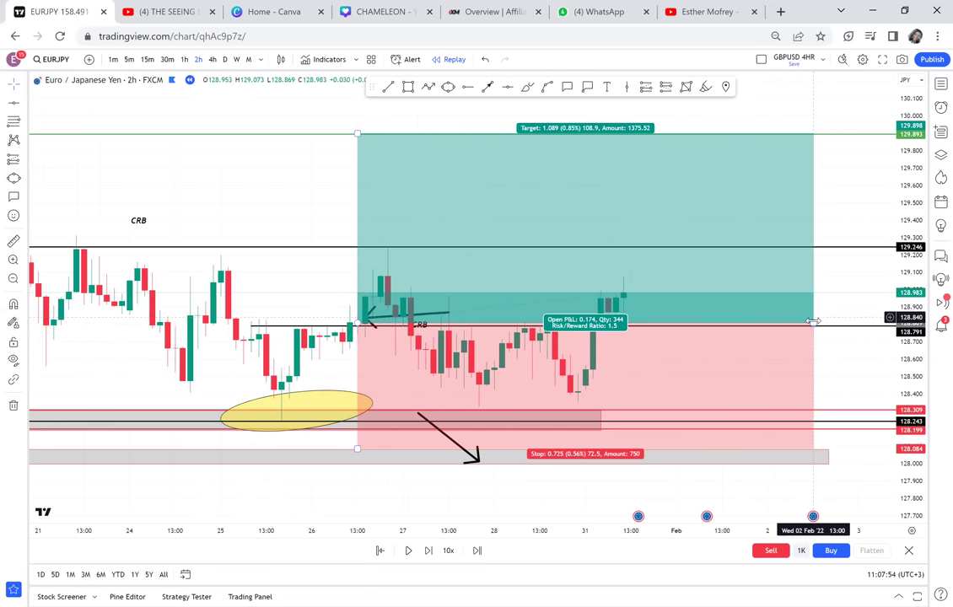
left_click_drag(812, 321, 410, 321)
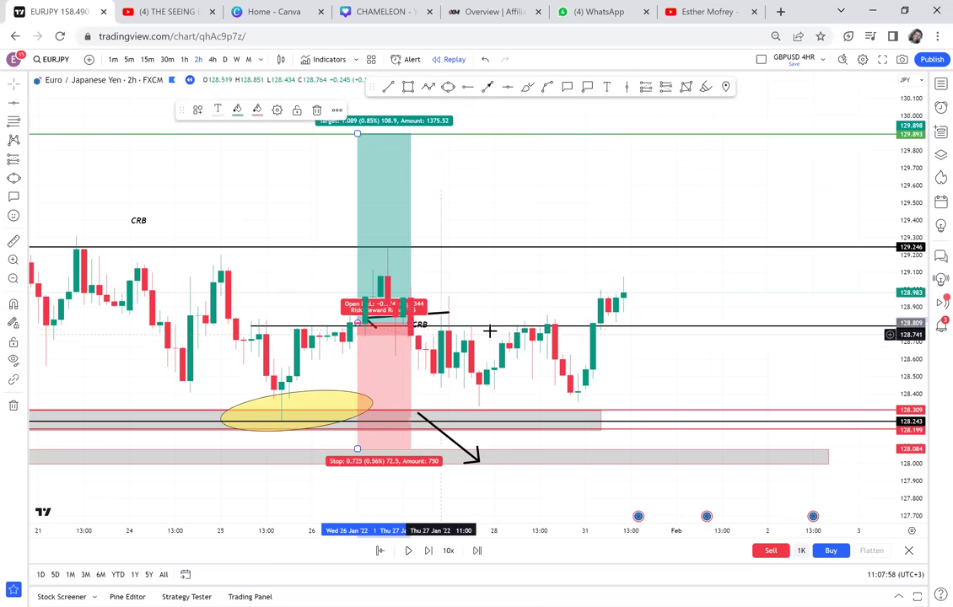
Measure the price move from about 128.822, near the long entry, up to the black 129.246 line.
mouse_move(494, 277)
left_mouse_down()
mouse_move(599, 230)
mouse_move(492, 263)
left_mouse_up()
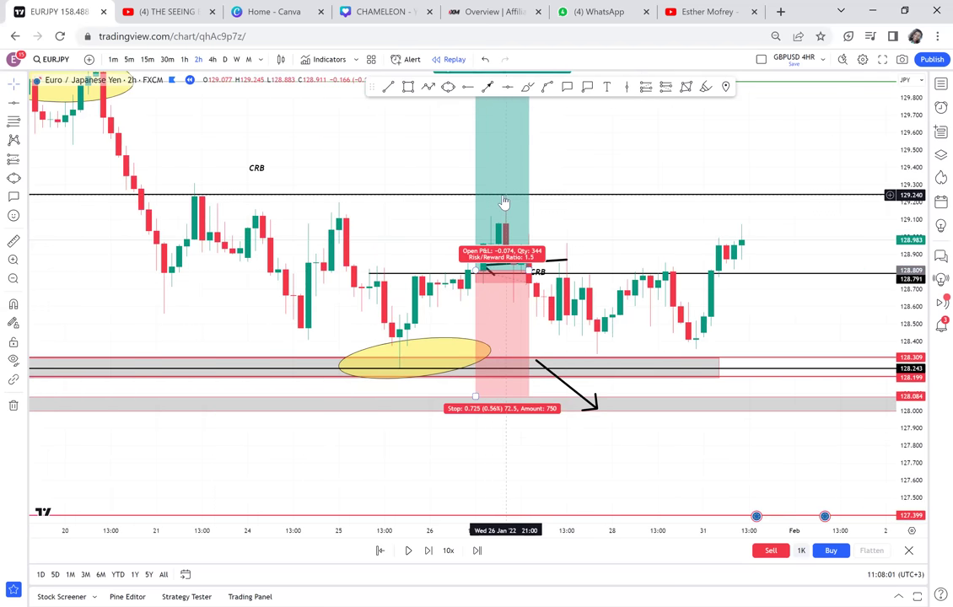
left_click(14, 242)
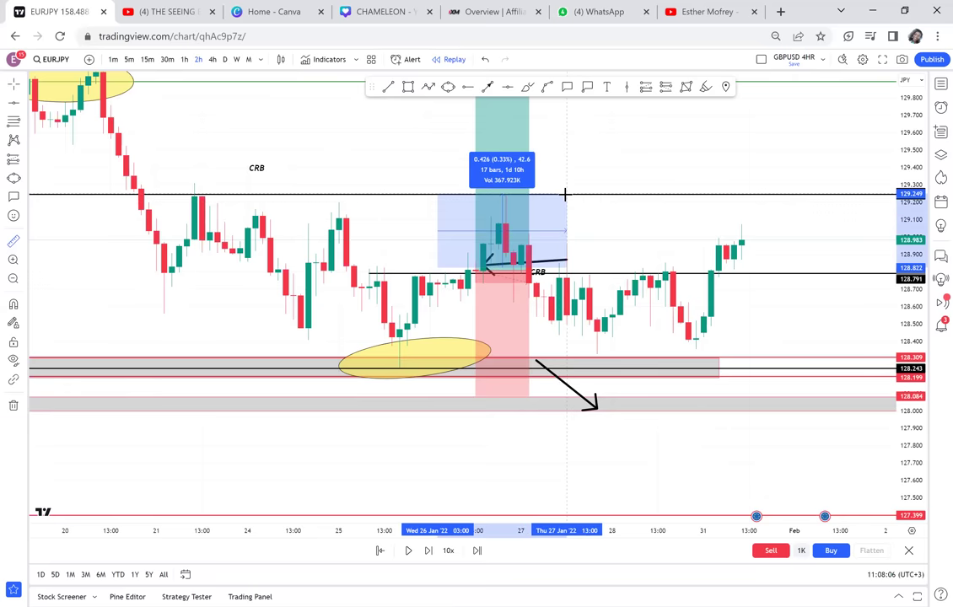
left_click(612, 263)
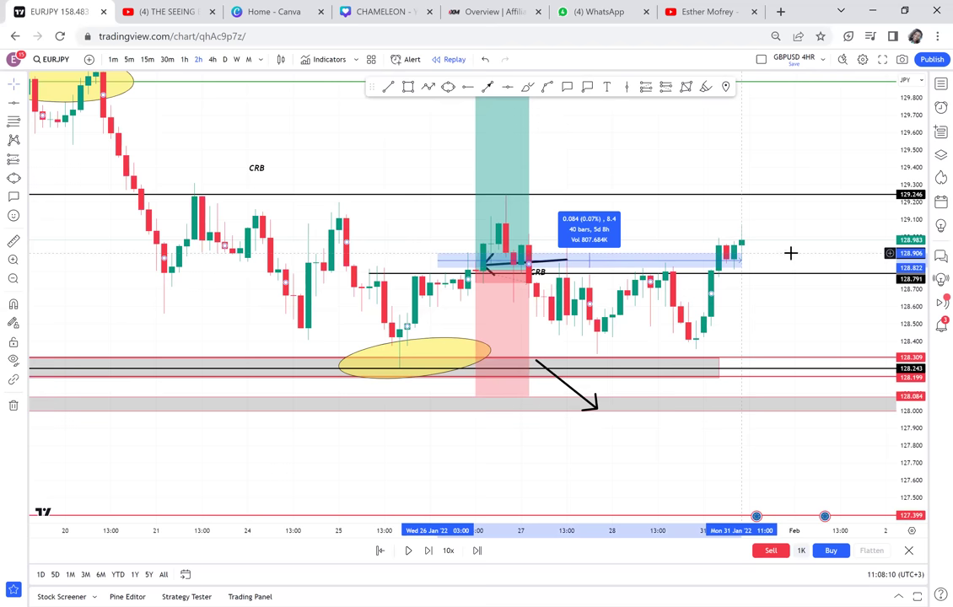
Advance the 2-hour replay by one bar on 31 January.
scroll(790, 253, "down", 2)
scroll(817, 242, "down", 2)
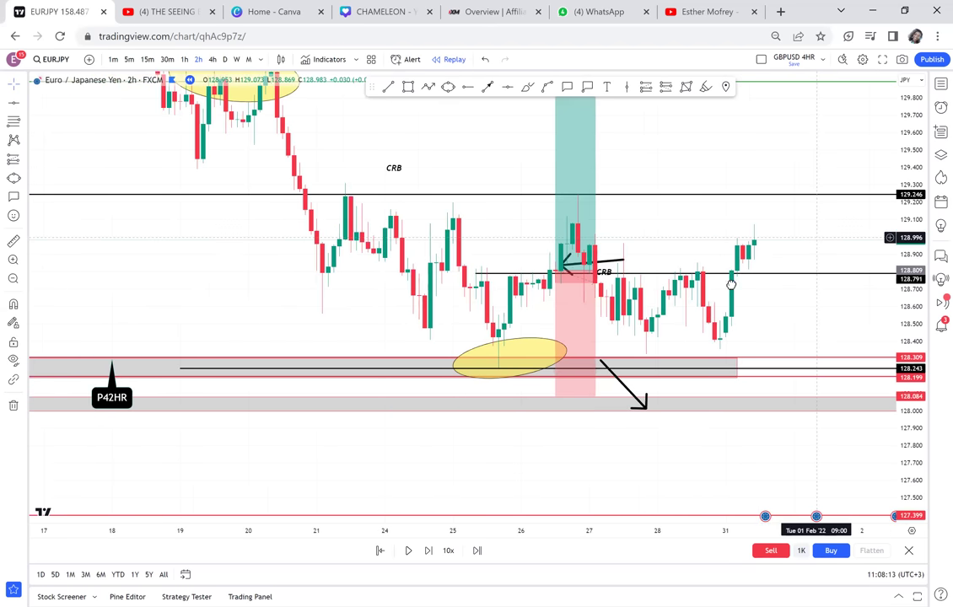
scroll(724, 294, "down", 1)
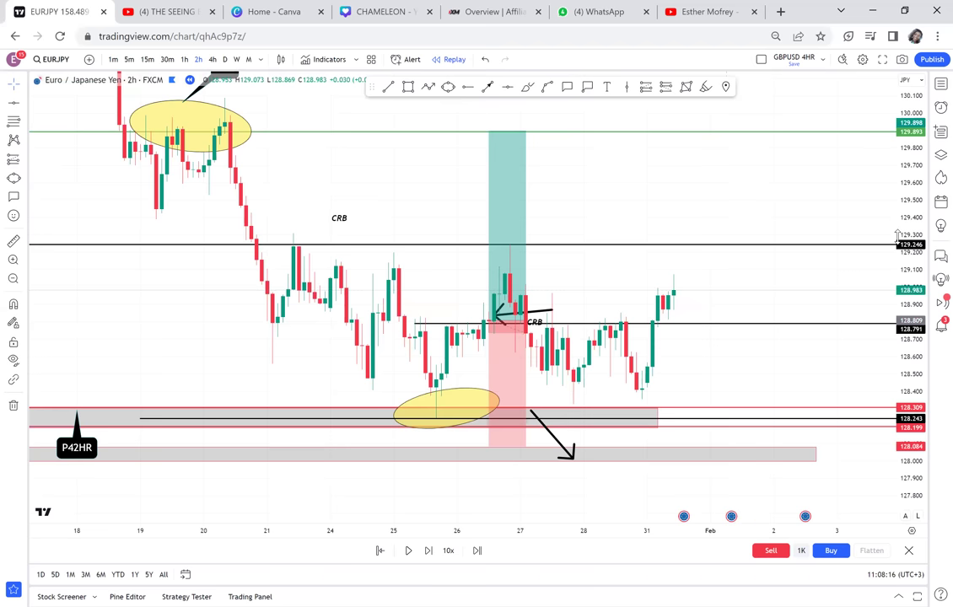
left_click(428, 551)
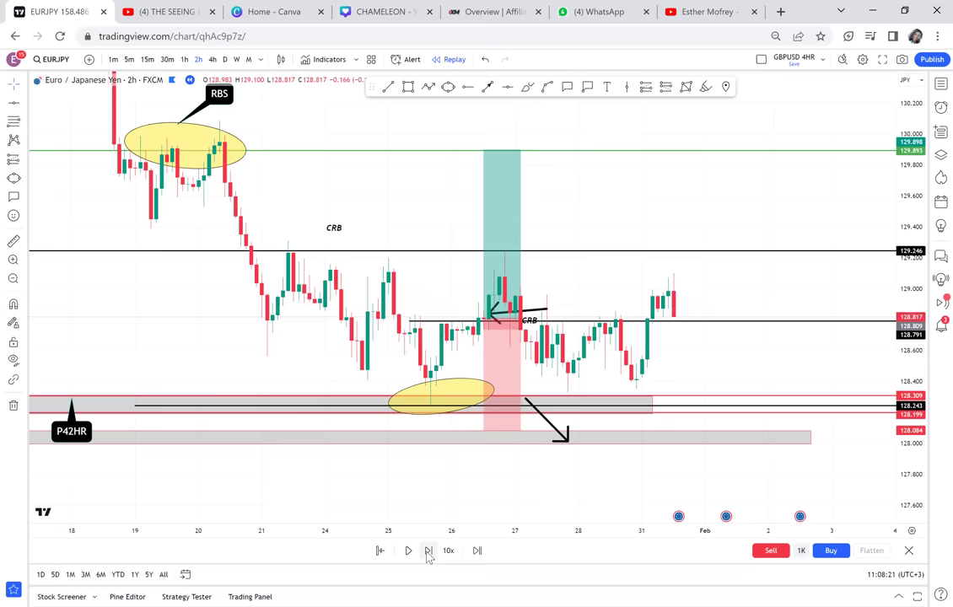
Advance the 2-hour replay bar by bar from 31 January until price has surged past the green 129.893 line on 3 February.
left_click(428, 552)
left_click(428, 552)
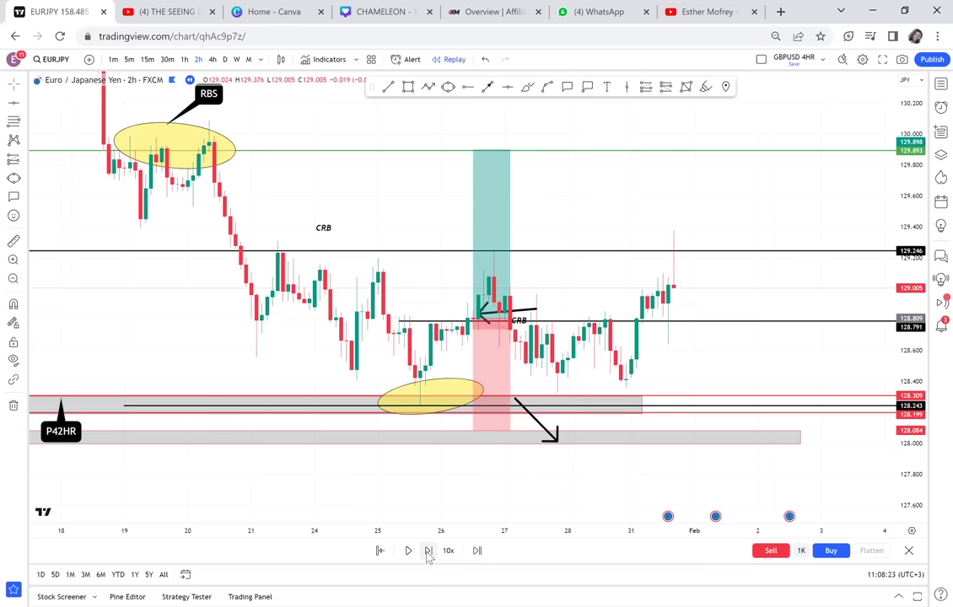
left_click(428, 552)
left_click(428, 552)
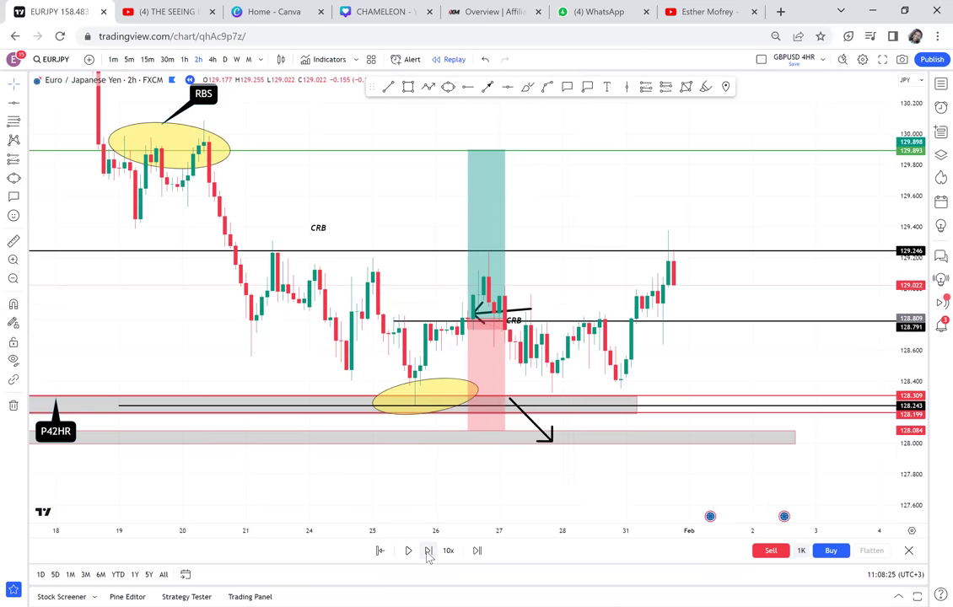
left_click(429, 552)
left_click(429, 552)
left_click(428, 552)
left_click(429, 552)
left_click(428, 552)
left_click(428, 552)
left_click(429, 553)
left_click(428, 552)
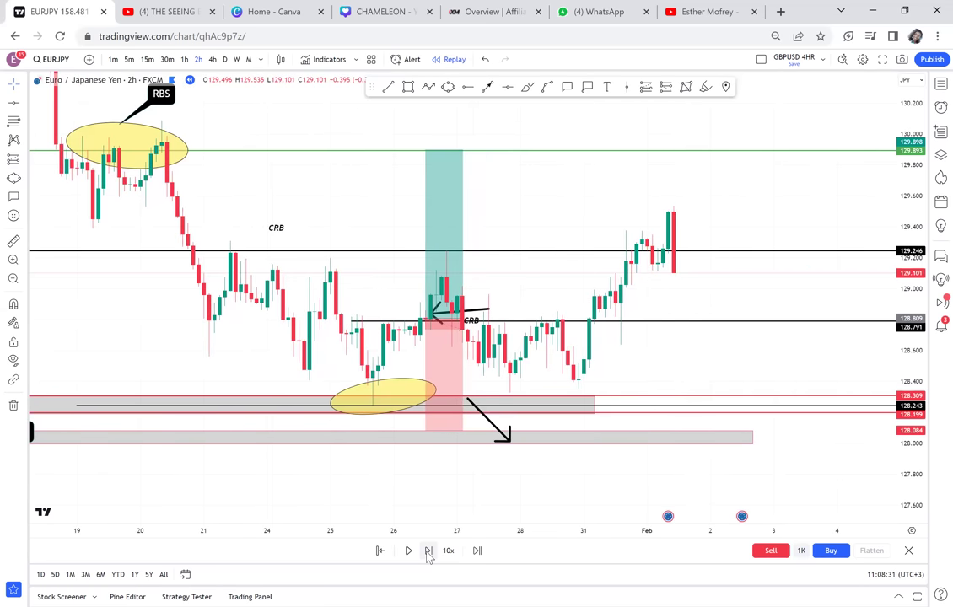
left_click(429, 551)
left_click(429, 552)
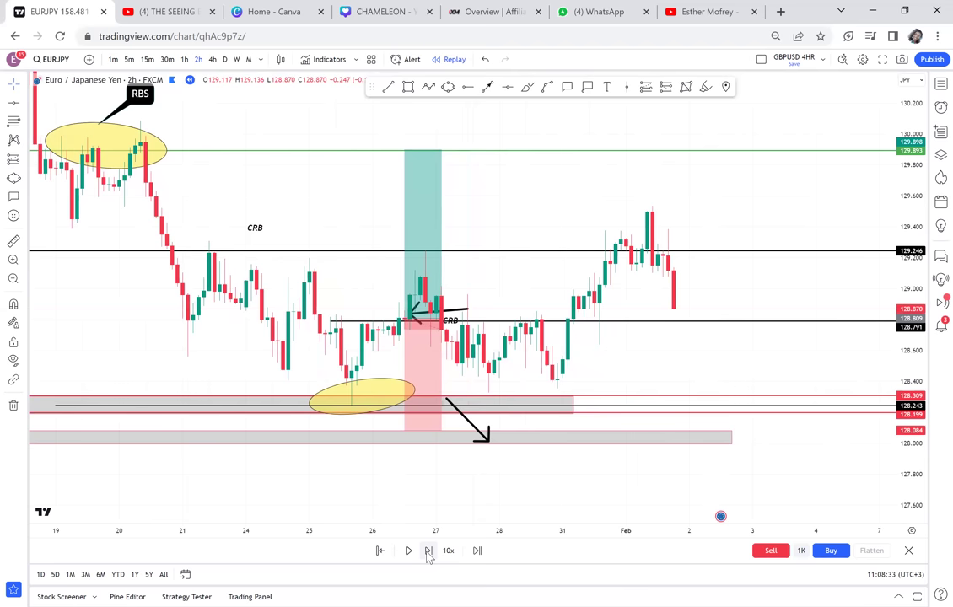
left_click(429, 551)
left_click(428, 551)
left_click(428, 552)
left_click(429, 552)
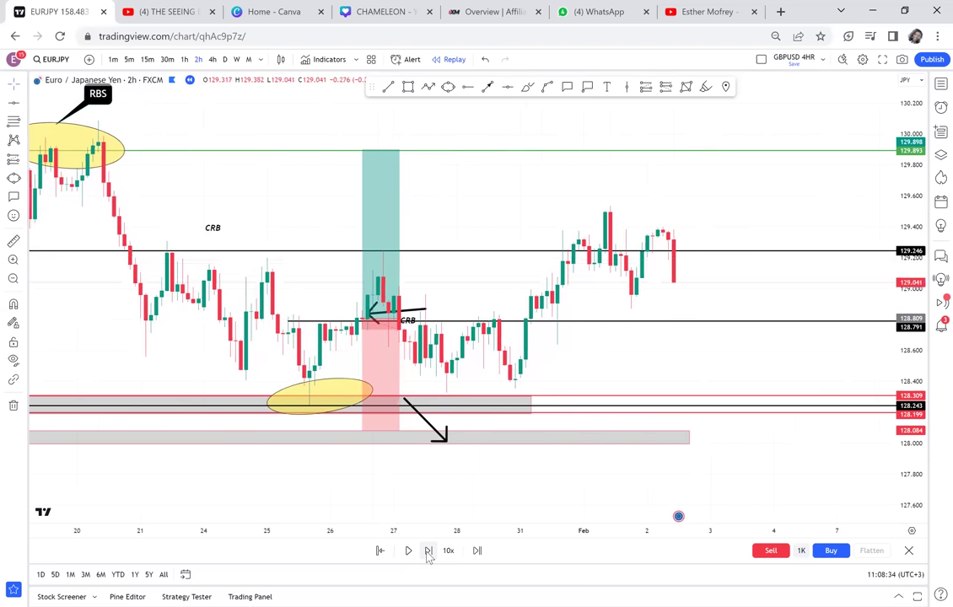
left_click(428, 552)
left_click(429, 552)
left_click(428, 552)
left_click(429, 551)
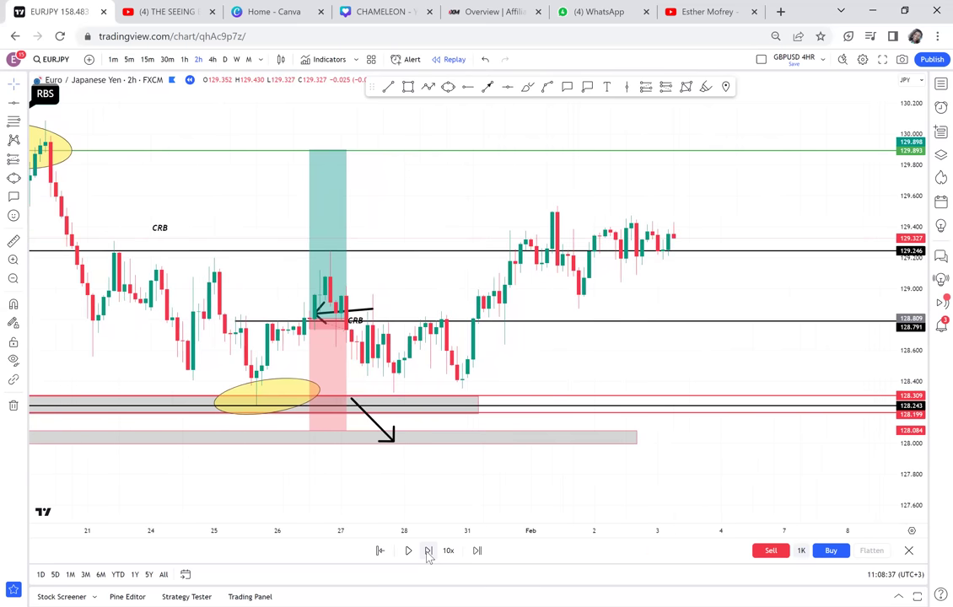
left_click(429, 552)
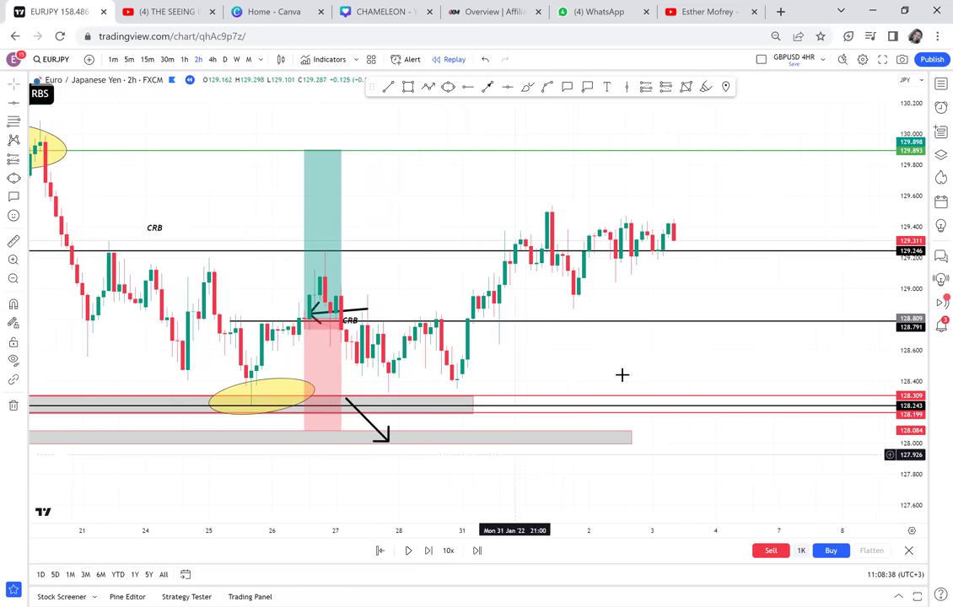
scroll(622, 375, "down", 1)
scroll(623, 375, "down", 3)
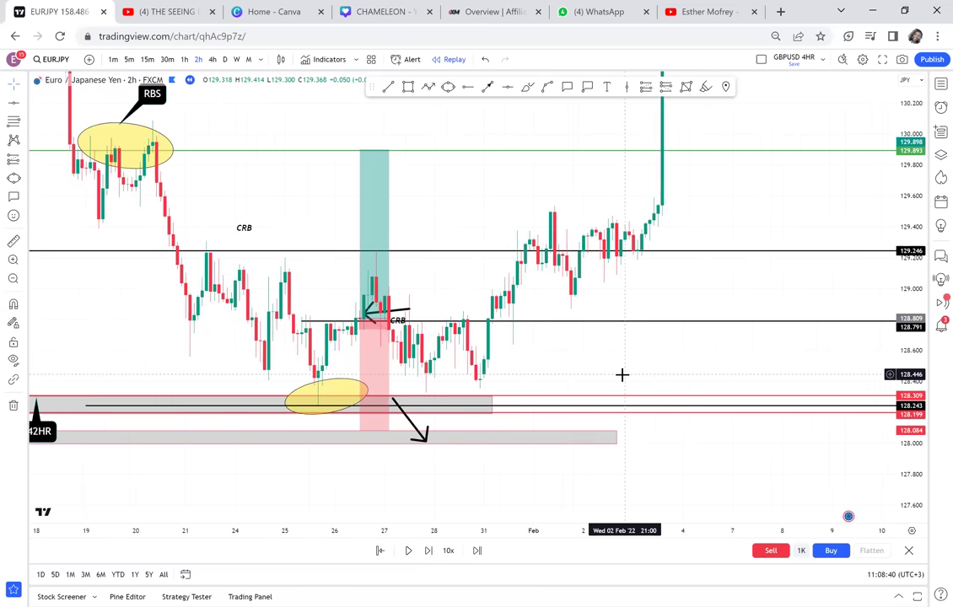
Move the long position box from 26 January to the 3 February surge, with its entry at 130.528 and stop at 129.803.
left_click_drag(728, 202, 736, 334)
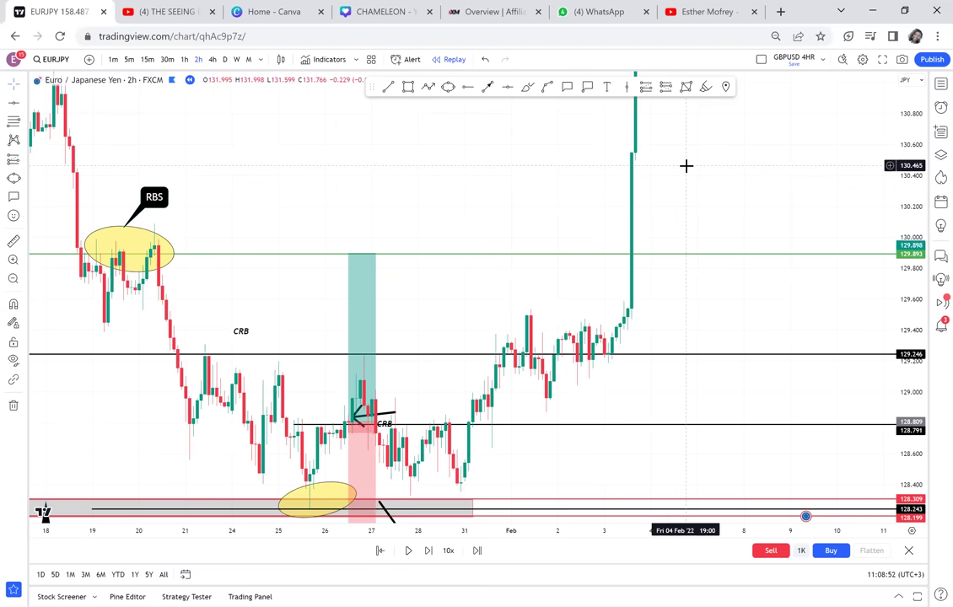
scroll(607, 239, "up", 3)
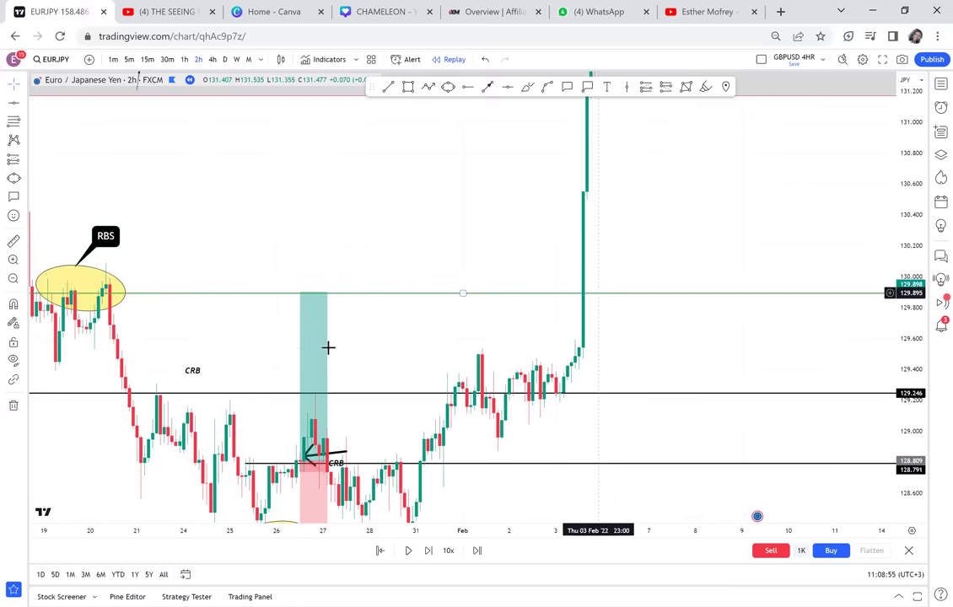
left_click_drag(314, 355, 589, 81)
left_click_drag(673, 208, 562, 264)
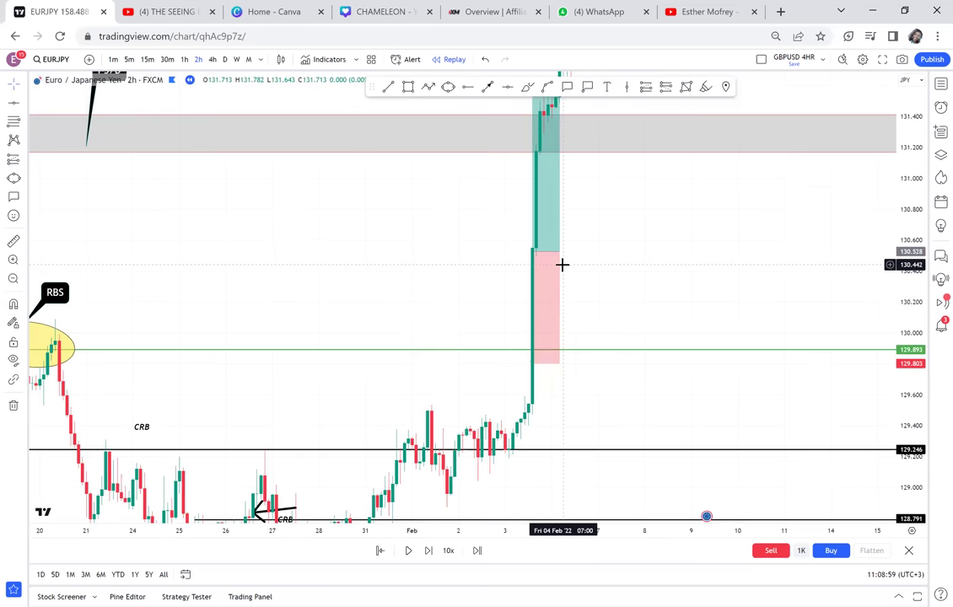
left_click(550, 269)
left_click(629, 238)
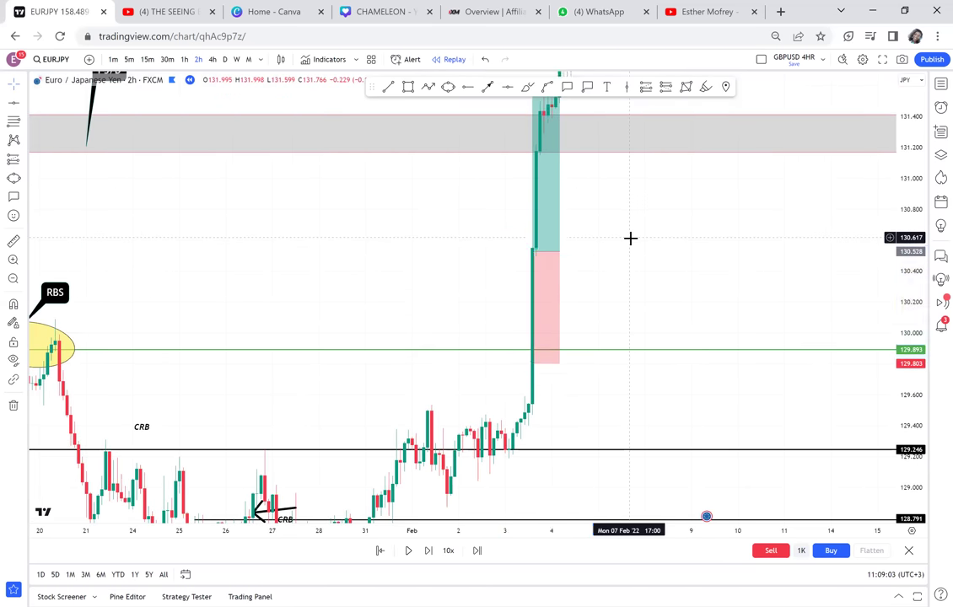
Place a horizontal line at 131.584, near the early January swing high above the grey double top zone.
left_click_drag(634, 247, 657, 292)
scroll(657, 293, "down", 3)
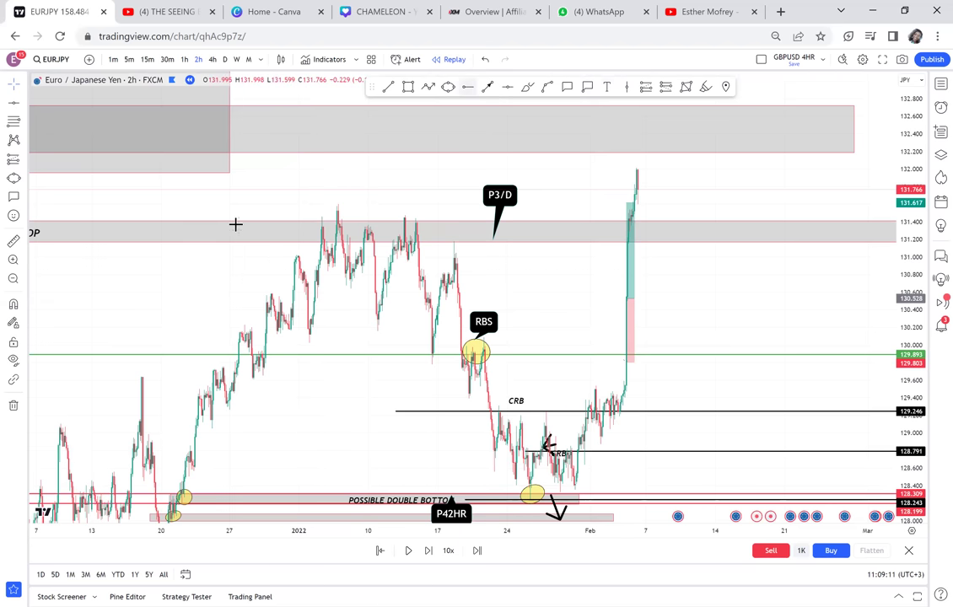
left_click(462, 206)
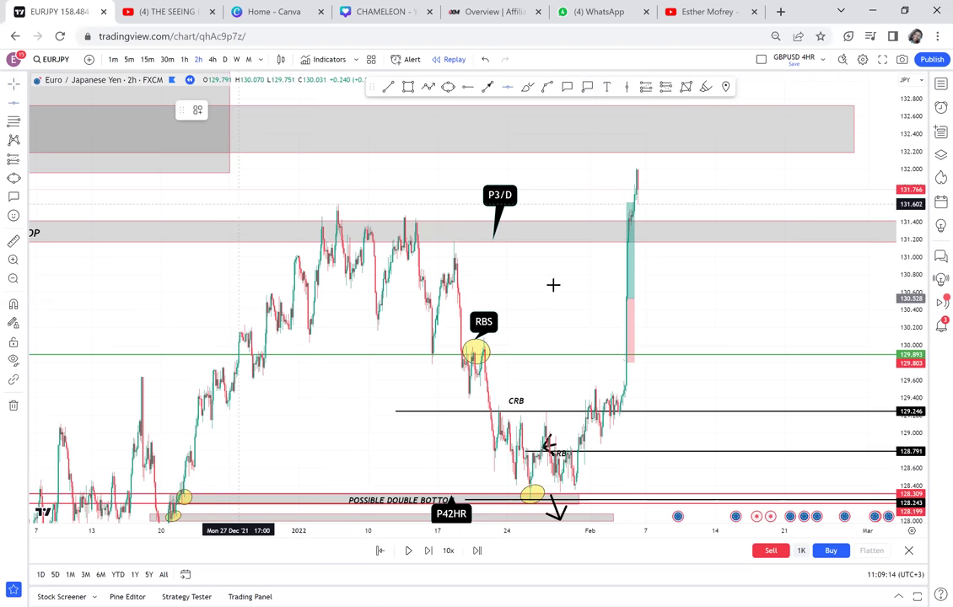
scroll(559, 289, "up", 2)
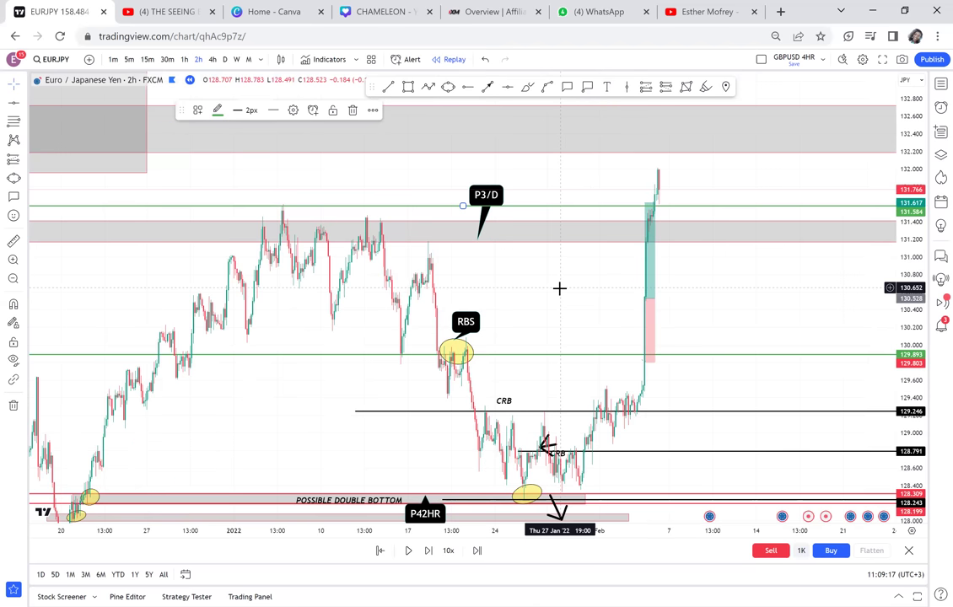
scroll(559, 288, "down", 1)
scroll(802, 303, "down", 1)
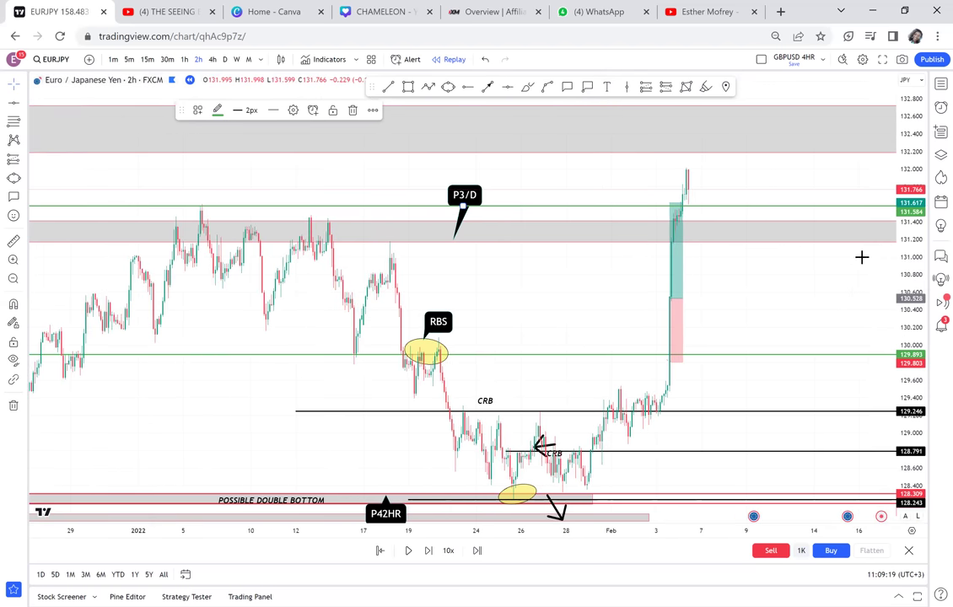
Recolour the 131.584 horizontal line from green to red.
left_click_drag(911, 363, 910, 260)
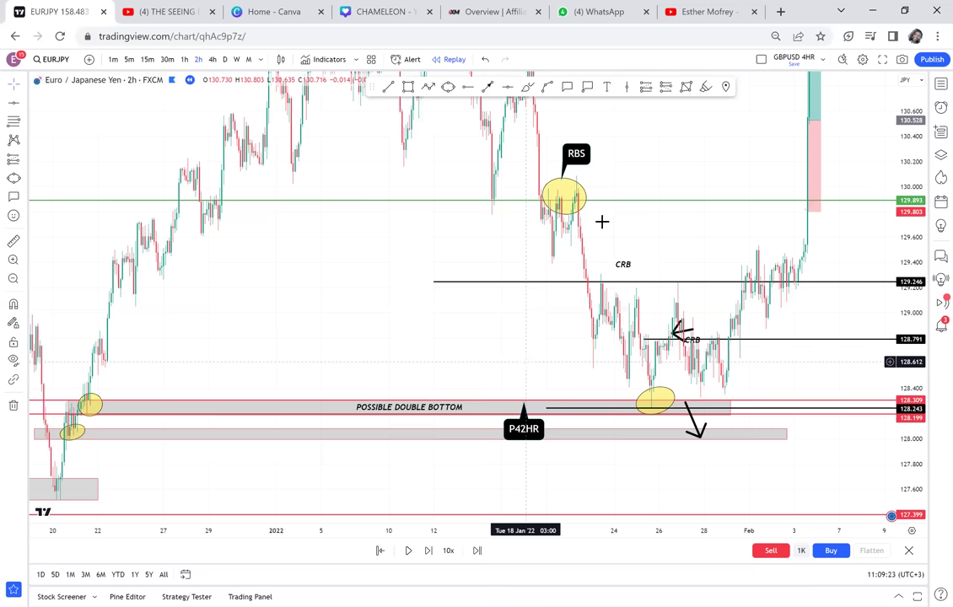
left_click_drag(674, 135, 591, 344)
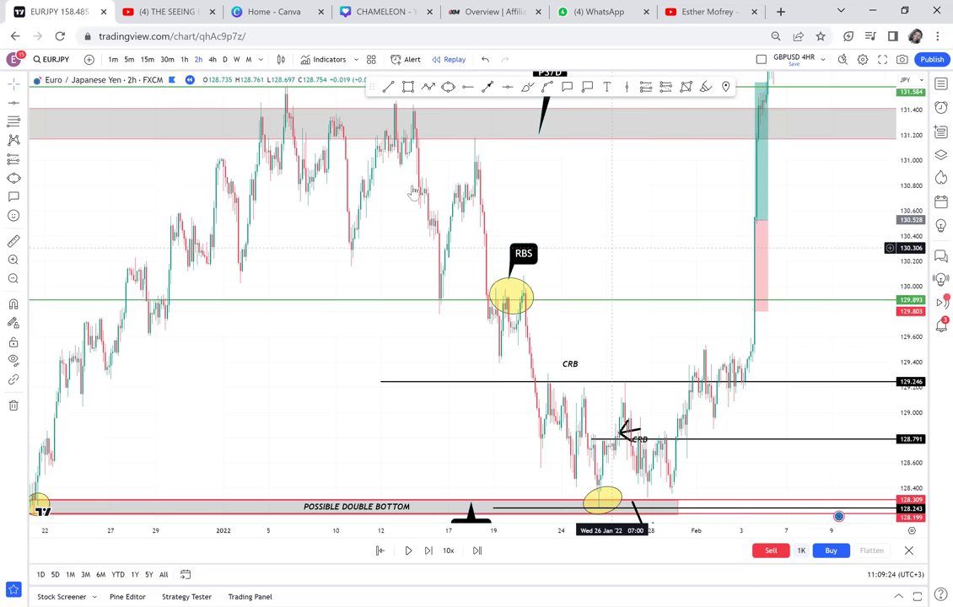
left_click(413, 186)
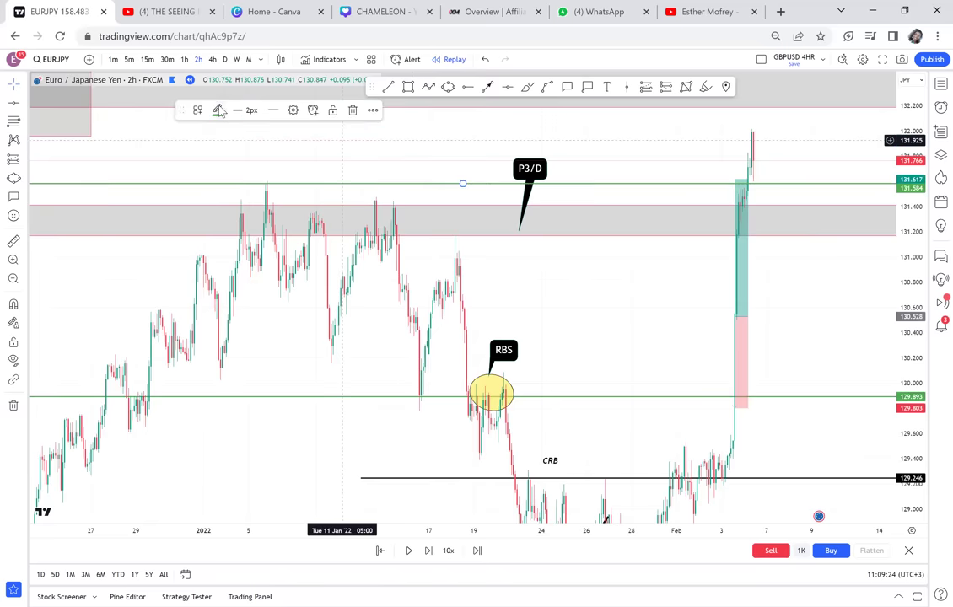
left_click(217, 111)
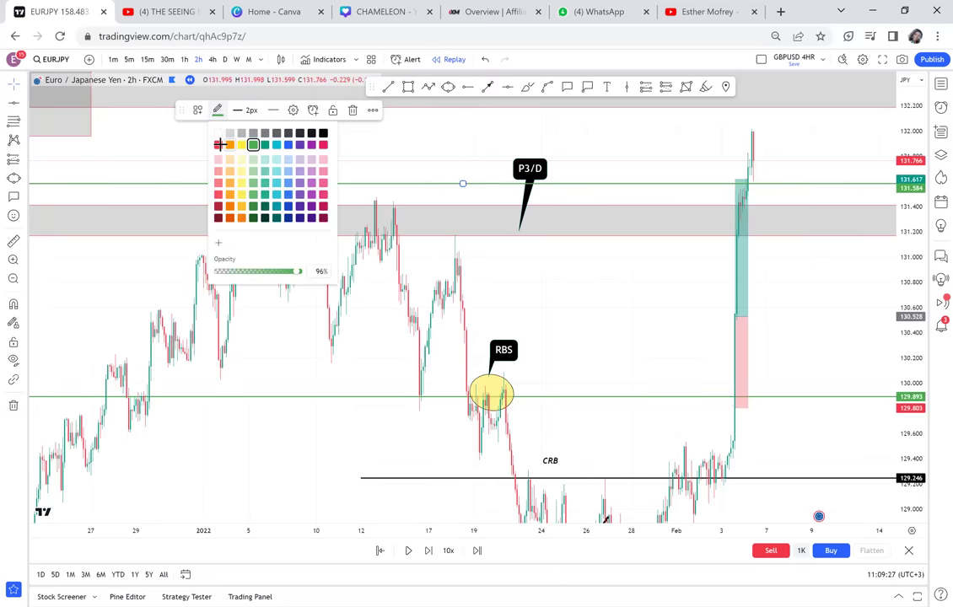
left_click(218, 145)
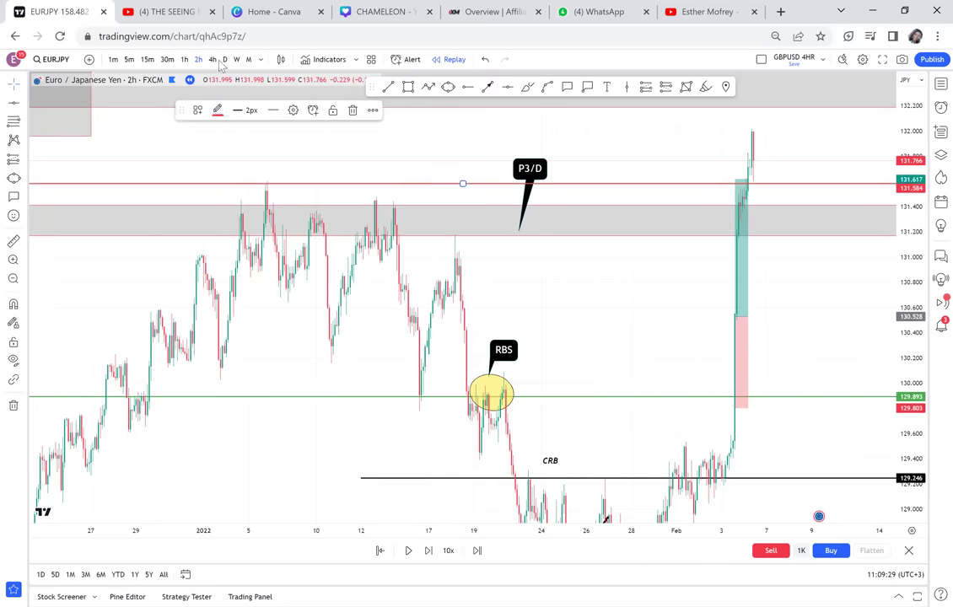
Switch to the daily timeframe and examine the latest candles against the red 131.584 line and the possible double top zone.
left_click(224, 60)
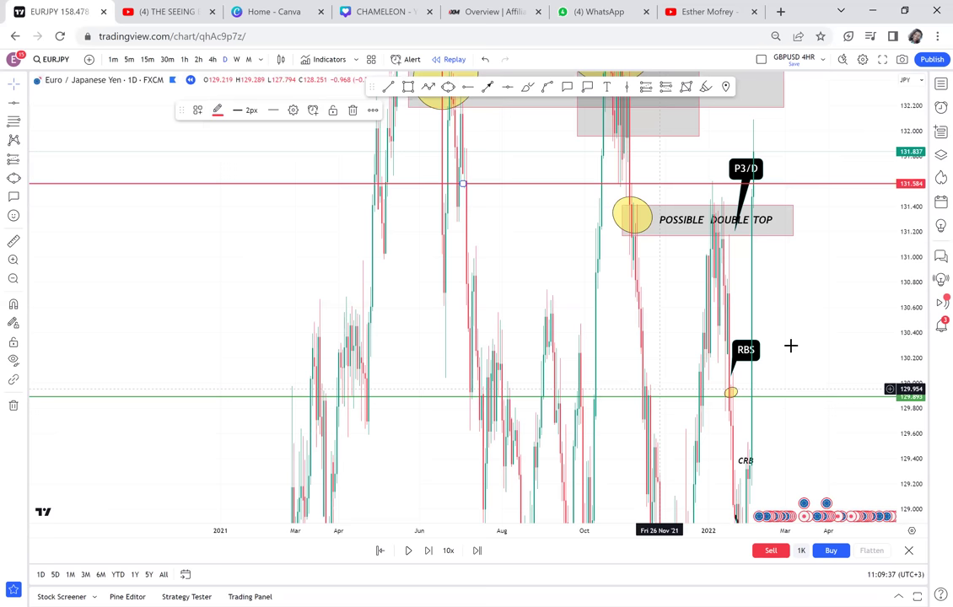
scroll(820, 335, "up", 3)
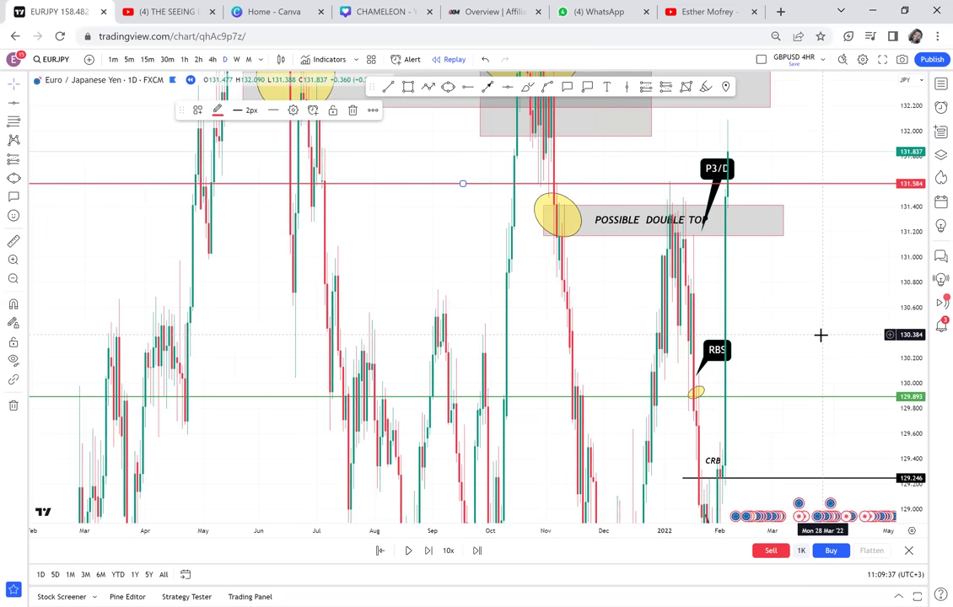
scroll(821, 335, "up", 3)
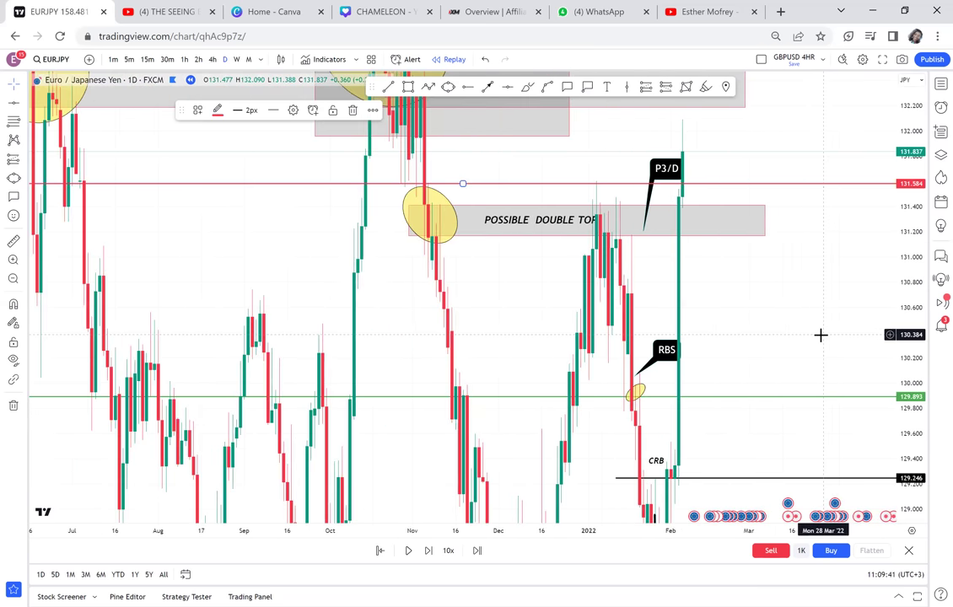
scroll(820, 335, "up", 3)
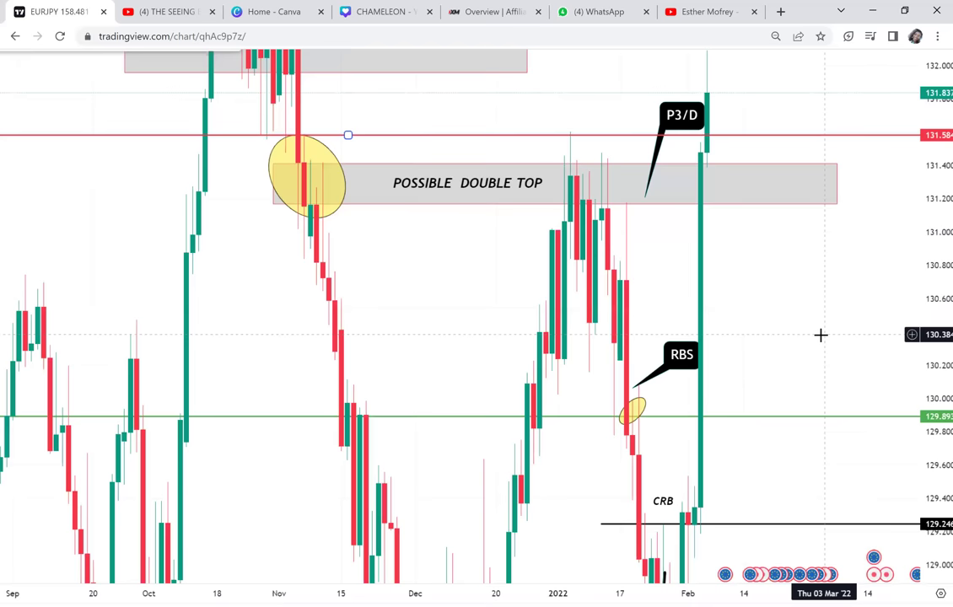
right_click(821, 334)
left_click(779, 290)
scroll(792, 292, "down", 1)
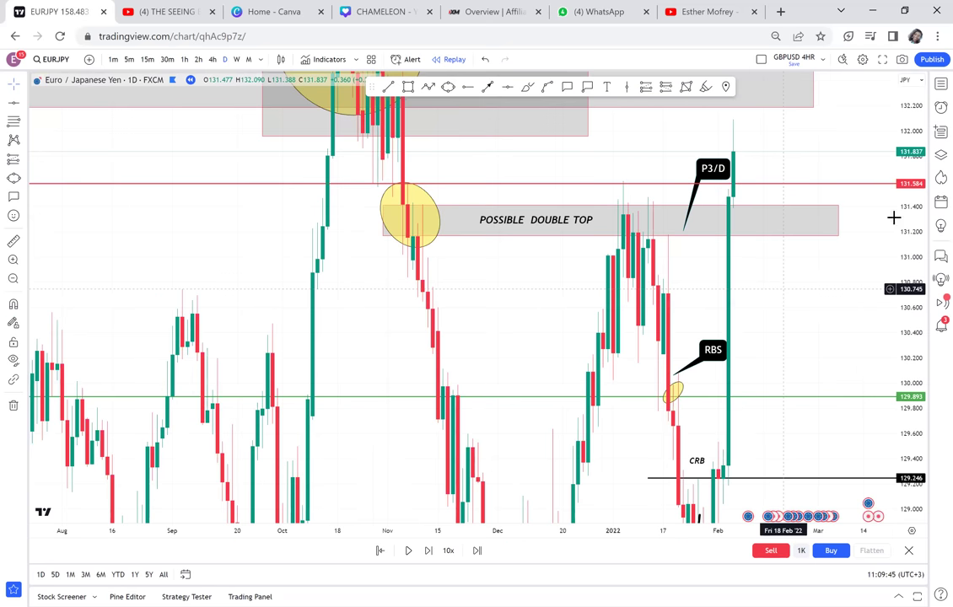
Examine the daily candles around the CRB levels and the P42HR possible double bottom zone.
left_click_drag(911, 185, 887, 387)
left_click_drag(763, 321, 623, 262)
left_click_drag(886, 426, 855, 337)
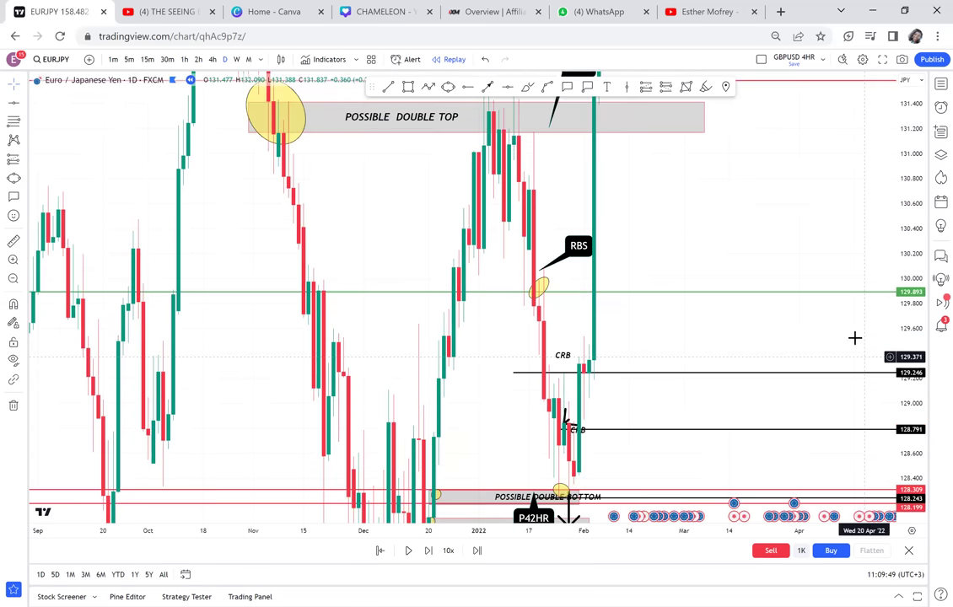
left_click_drag(700, 398, 685, 256)
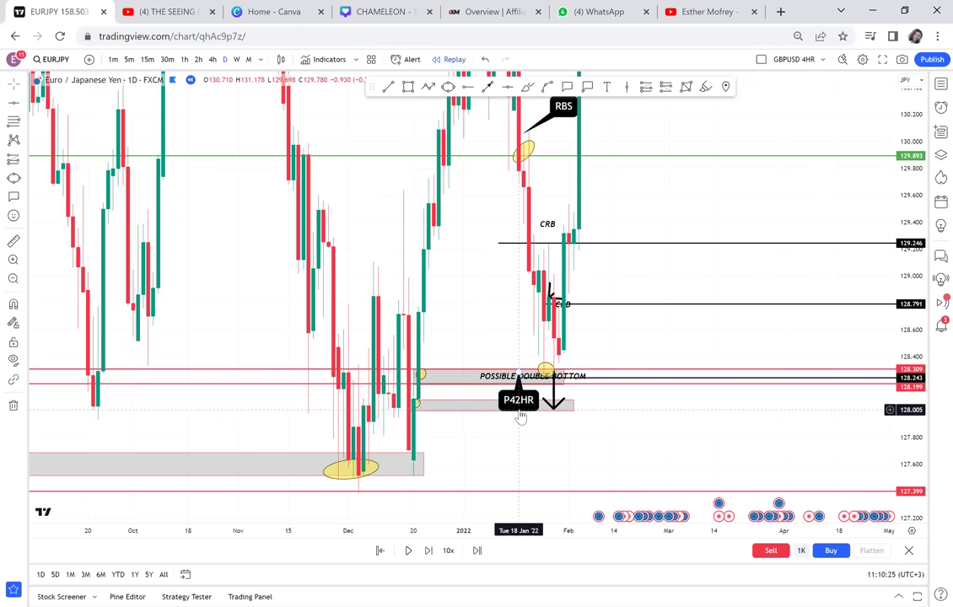
left_click_drag(629, 202, 579, 358)
left_click_drag(548, 216, 541, 104)
left_click_drag(563, 398, 547, 326)
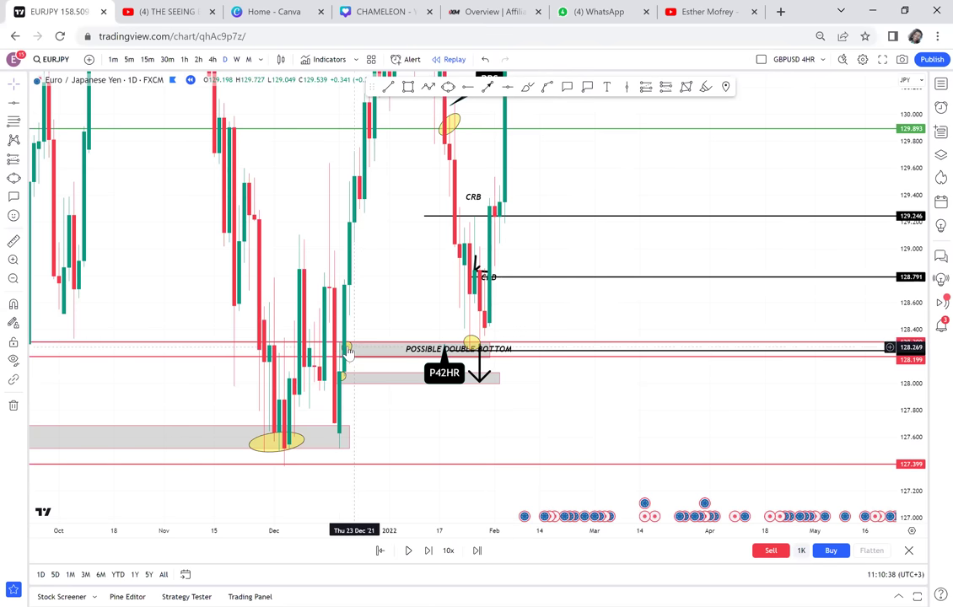
Switch to the 4-hour timeframe and review the move from the possible double bottom zone up to the RBS level.
left_click(212, 59)
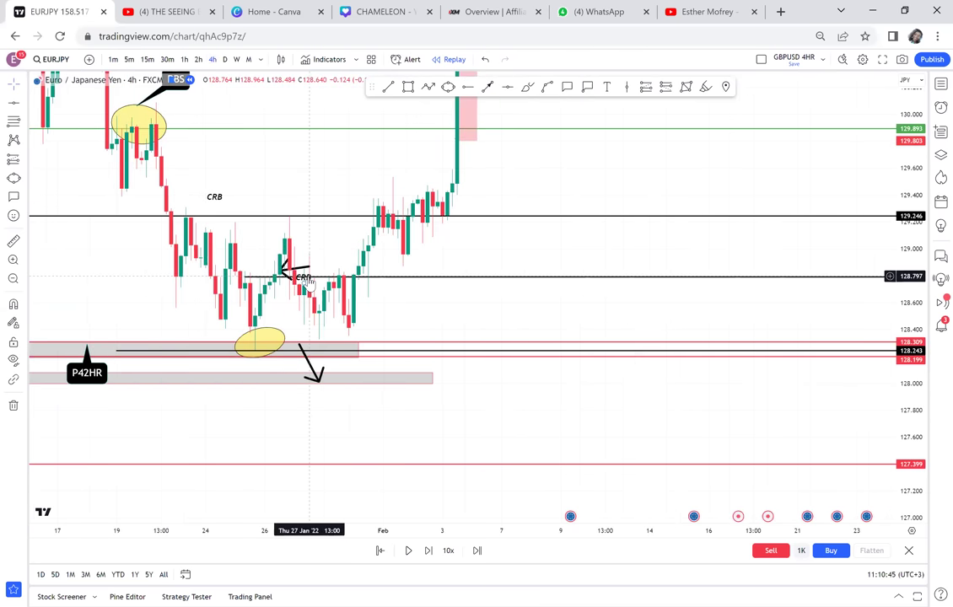
left_click_drag(162, 304, 487, 280)
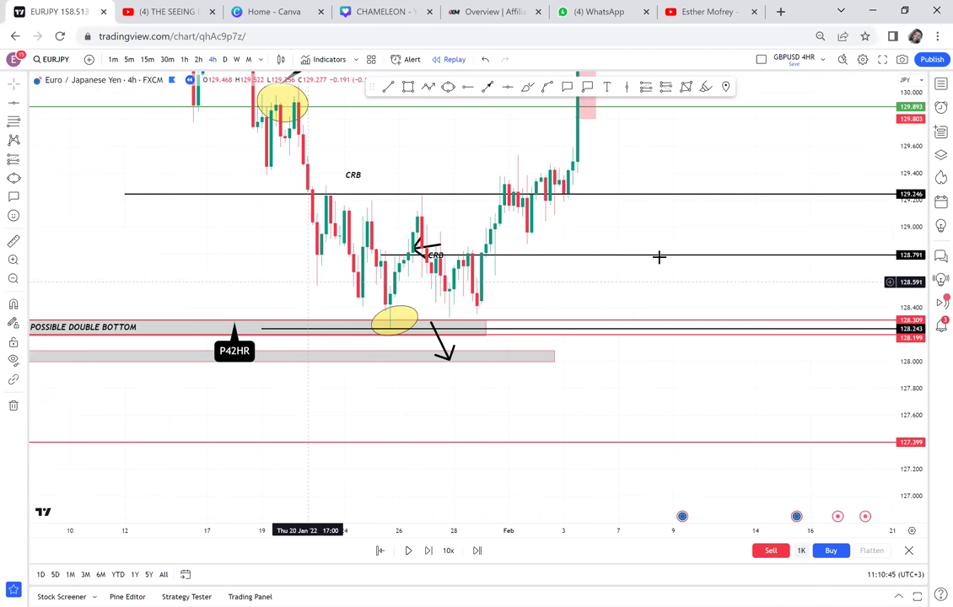
left_click_drag(659, 257, 681, 257)
scroll(570, 246, "down", 2)
left_click_drag(911, 389, 908, 193)
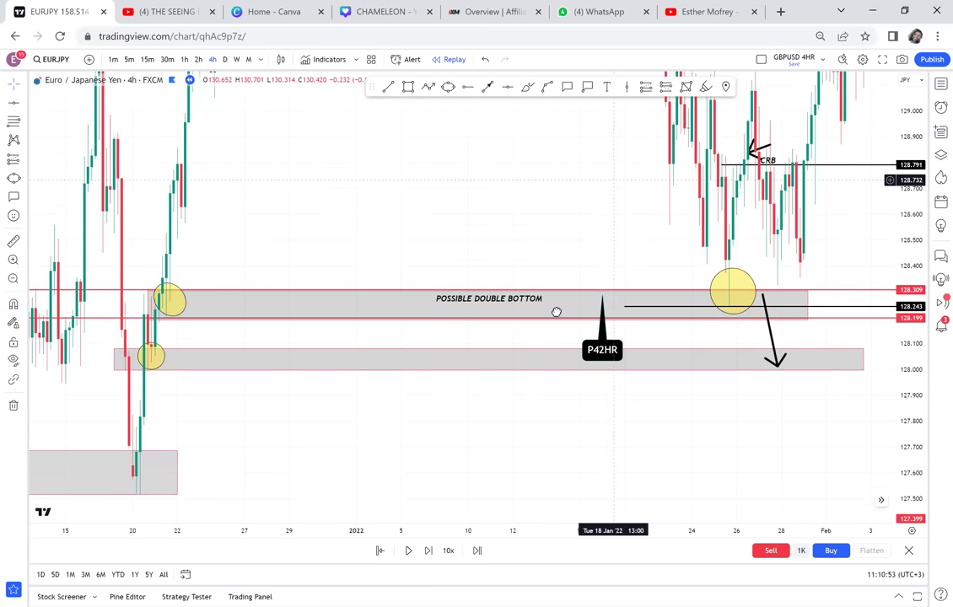
left_click_drag(614, 180, 554, 312)
left_click_drag(786, 281, 763, 550)
left_click_drag(702, 502, 719, 578)
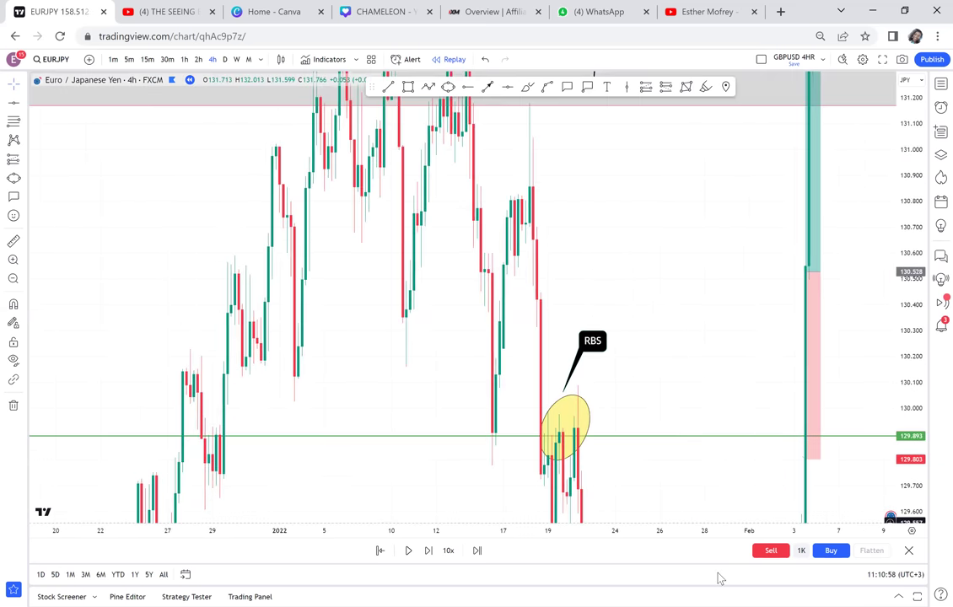
Draw a rectangle from the upper CRB line at about 129.243 up to about 130.2, spanning 21 January to 3 February 2022.
left_click_drag(682, 256, 689, 273)
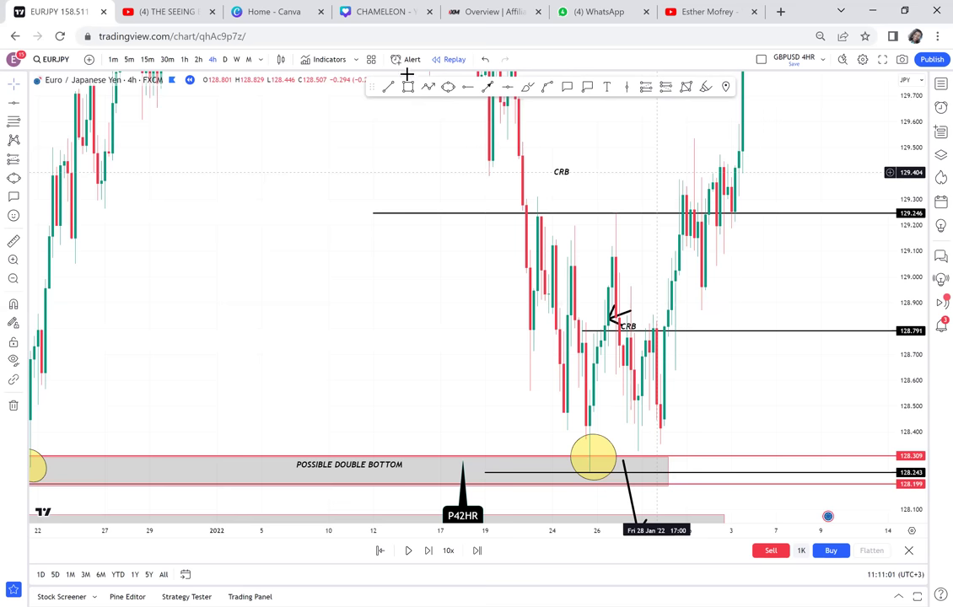
left_click(408, 87)
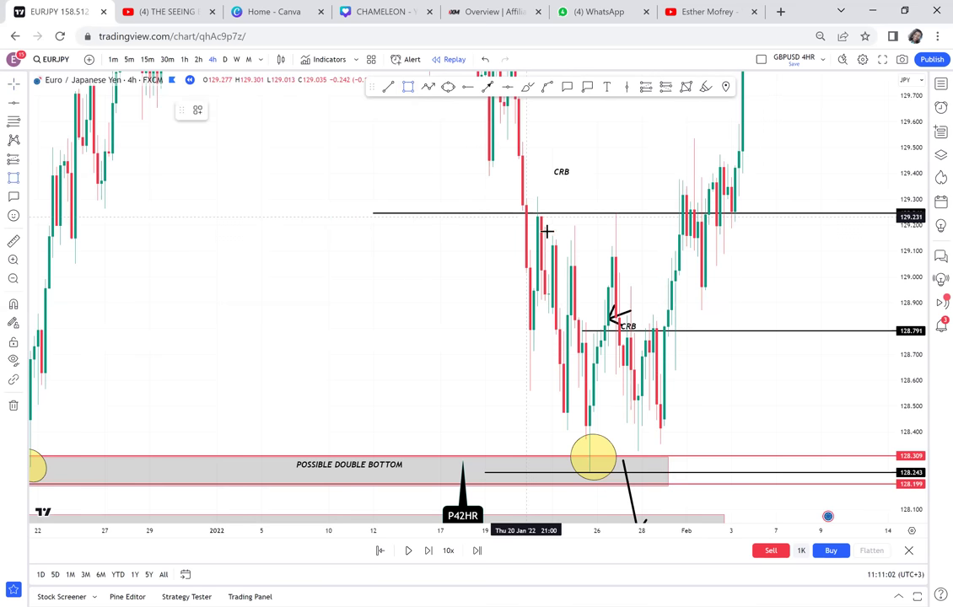
left_click_drag(526, 217, 650, 390)
left_click(736, 470)
left_click_drag(728, 448, 757, 167)
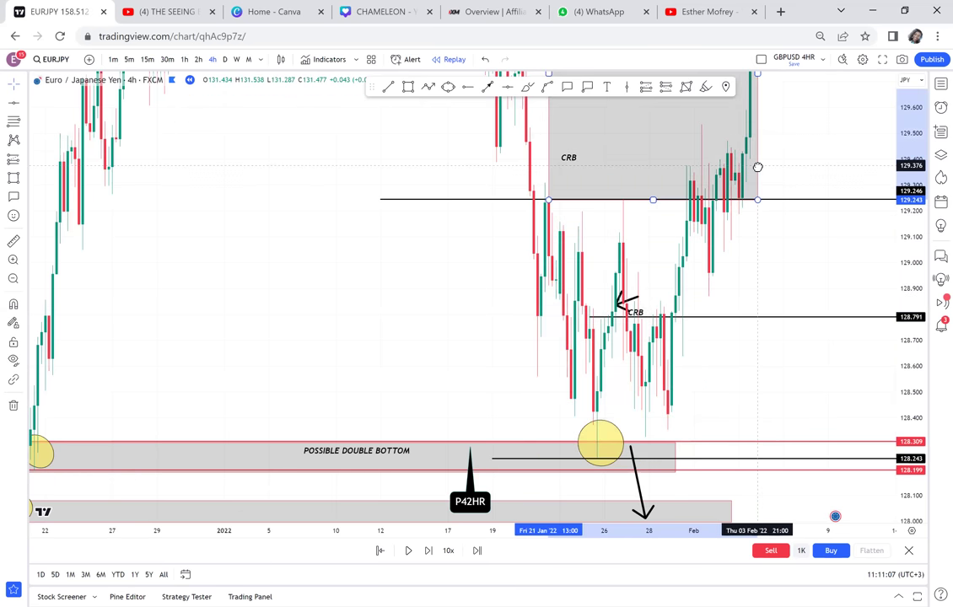
left_click(801, 160)
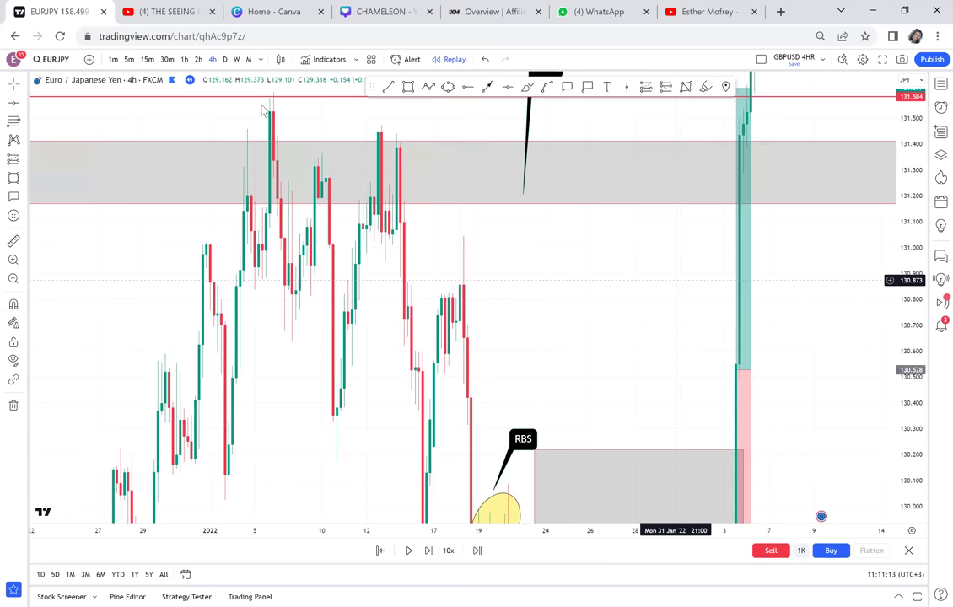
Switch to the daily timeframe and move the upper CRB line's start back to 16 November 2021 at 129.139.
left_click_drag(299, 123, 547, 306)
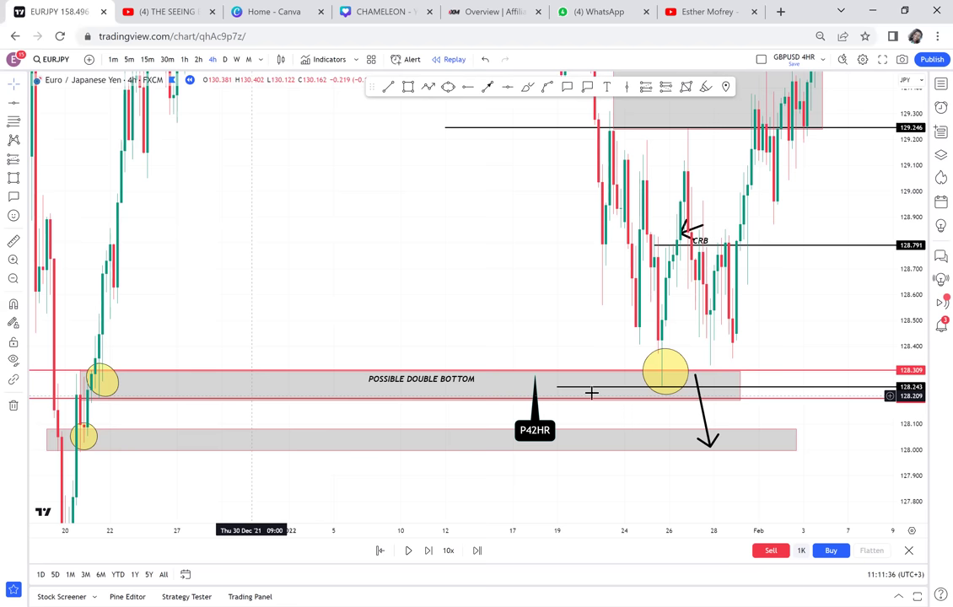
left_click(226, 60)
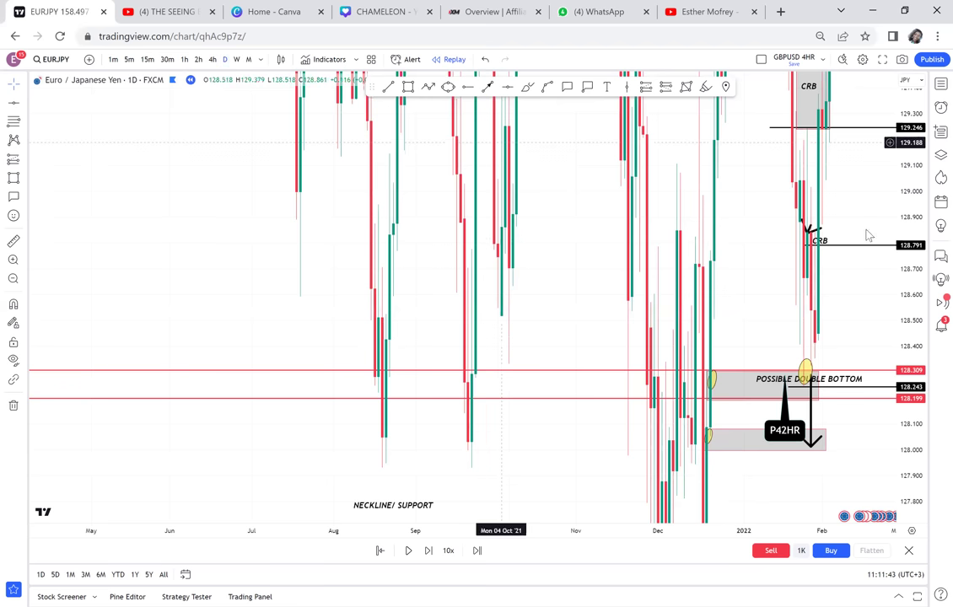
left_click_drag(896, 301, 893, 456)
left_click_drag(865, 327, 632, 392)
left_click_drag(901, 174, 863, 377)
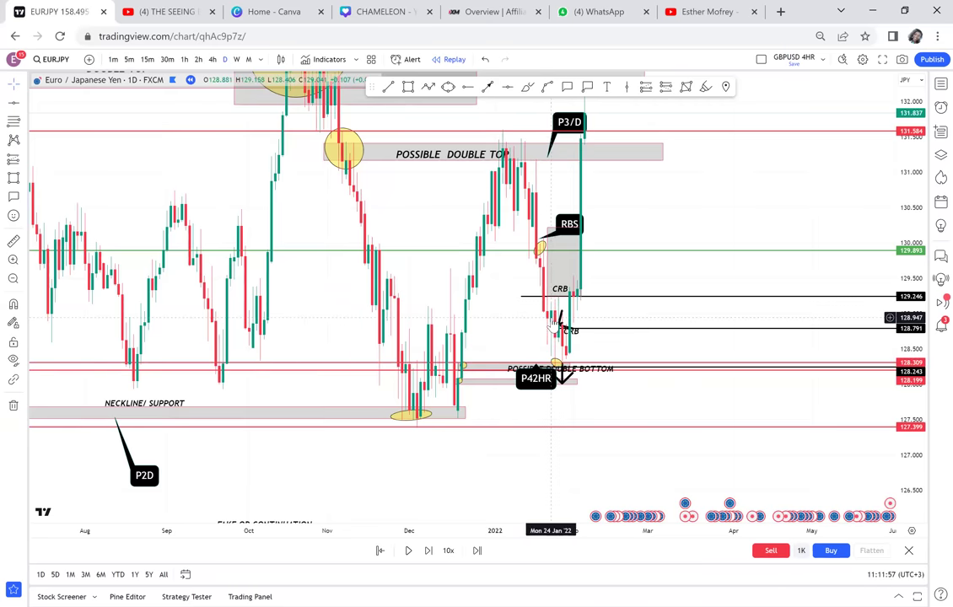
scroll(555, 319, "up", 1)
left_click_drag(520, 297, 339, 305)
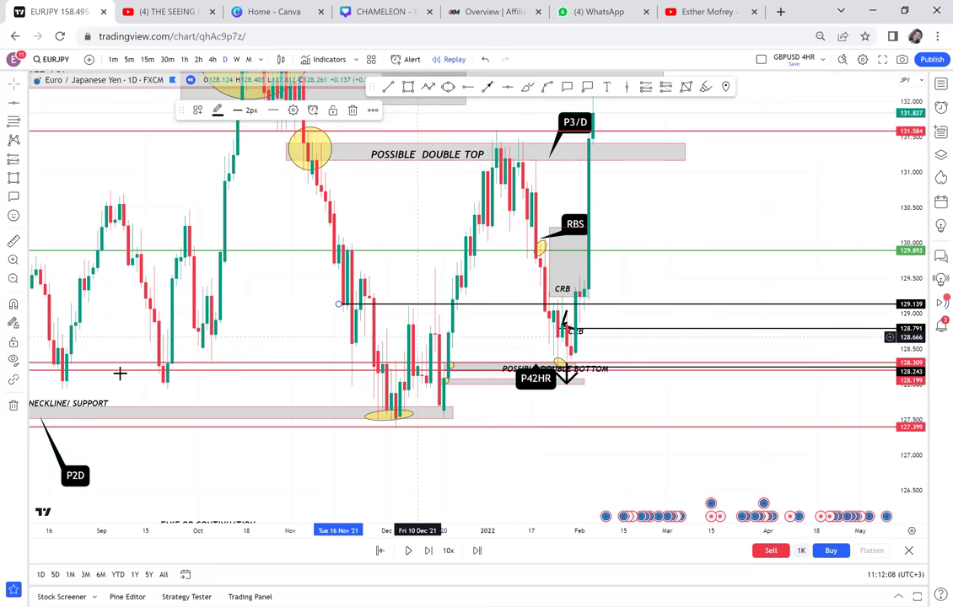
Remove all drawings from the EURJPY chart.
left_click(13, 407)
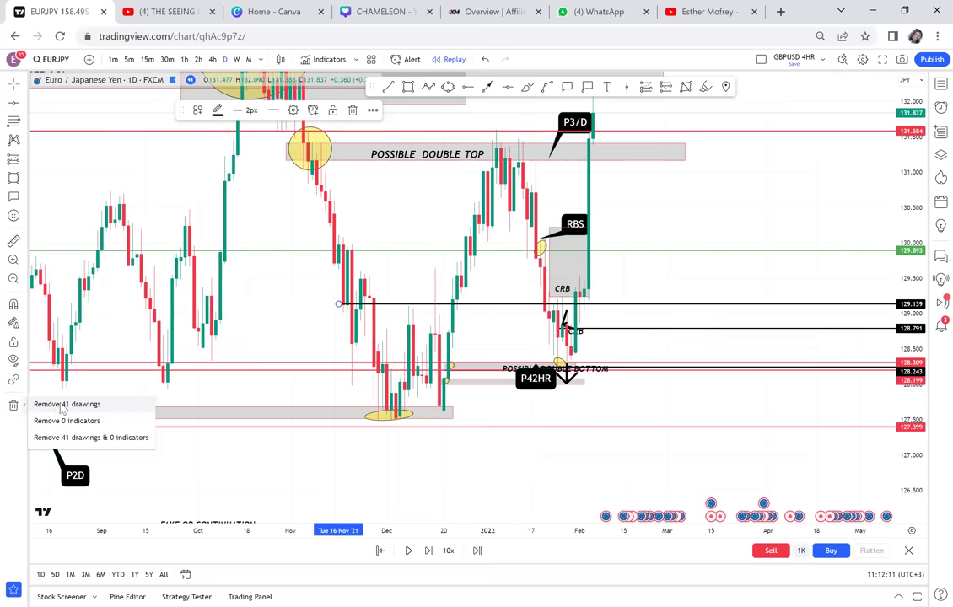
left_click(49, 402)
left_click_drag(430, 266, 538, 347)
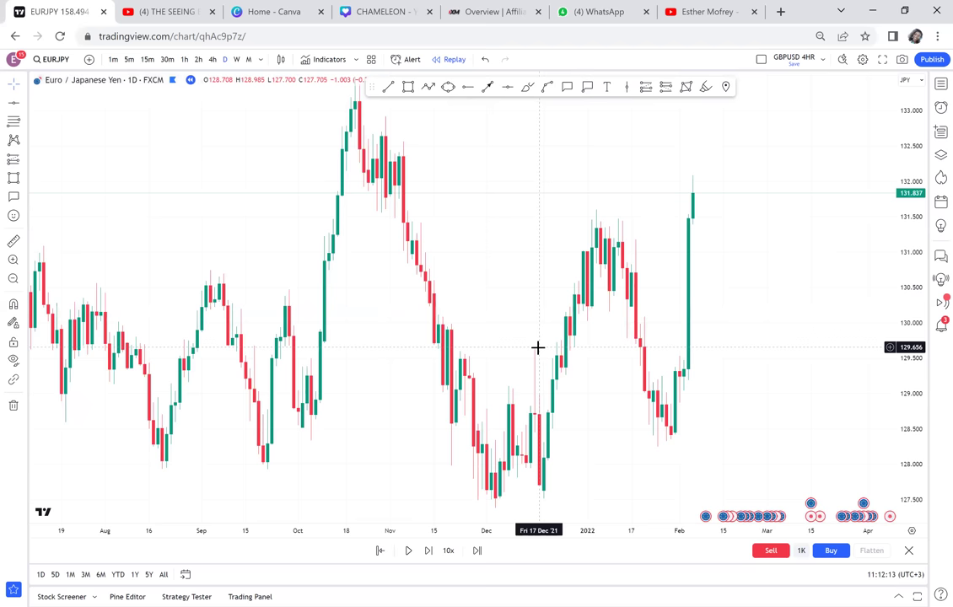
scroll(538, 346, "down", 2)
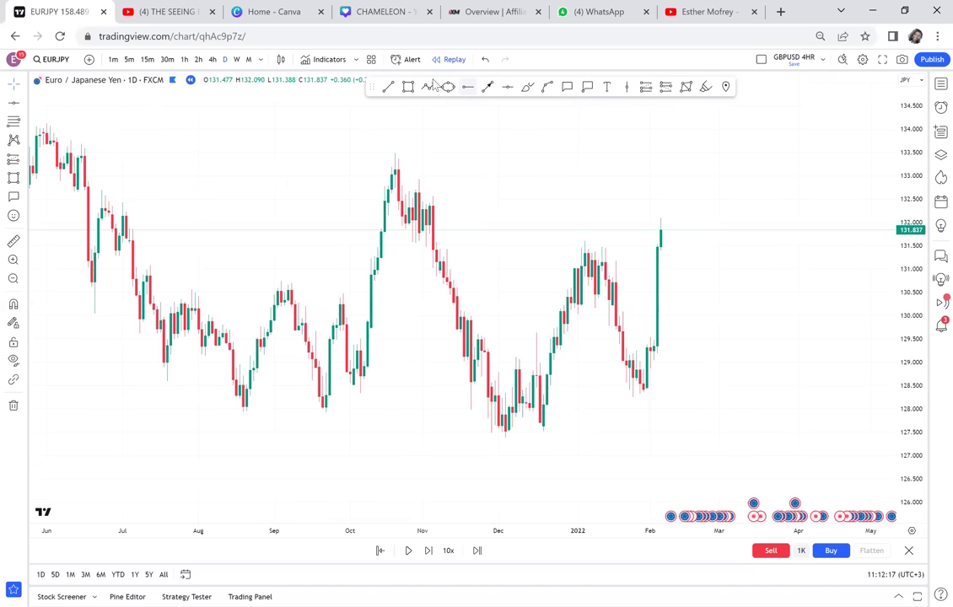
Switch to the weekly timeframe and draw a resistance rectangle from about 132.794 to 132.325, spanning 26 April 2021 to 9 May 2022.
left_click(237, 60)
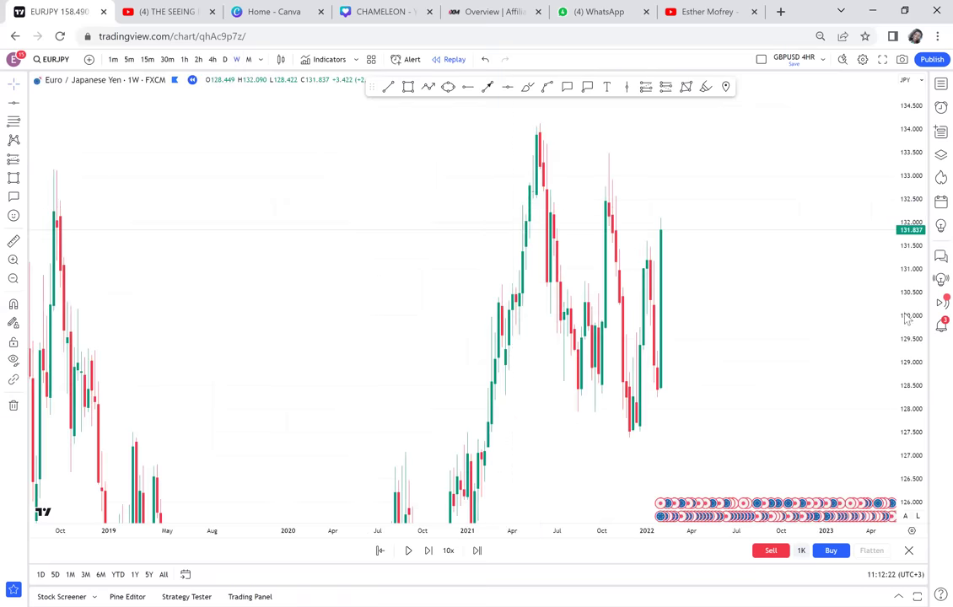
left_click(407, 87)
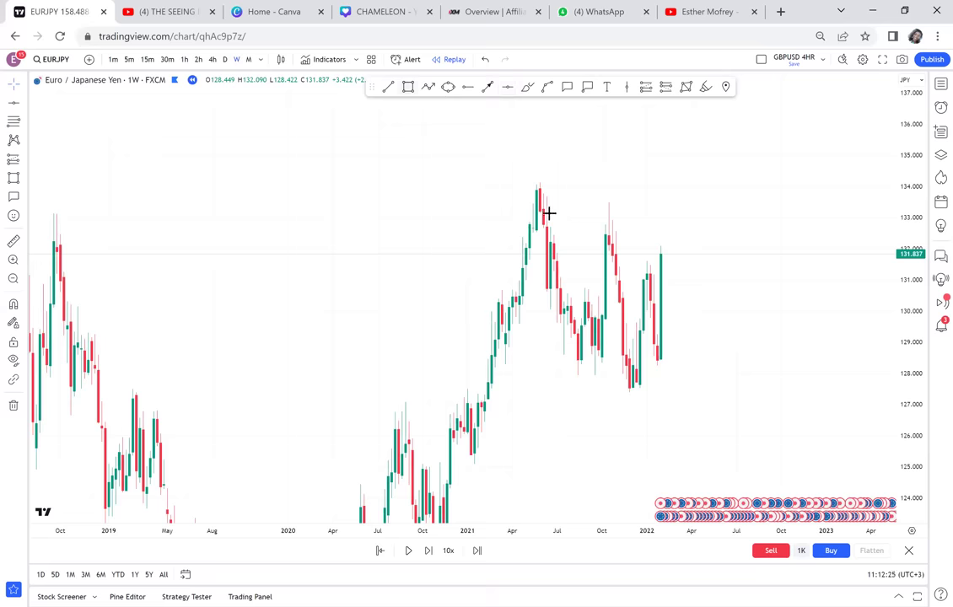
left_click(522, 225)
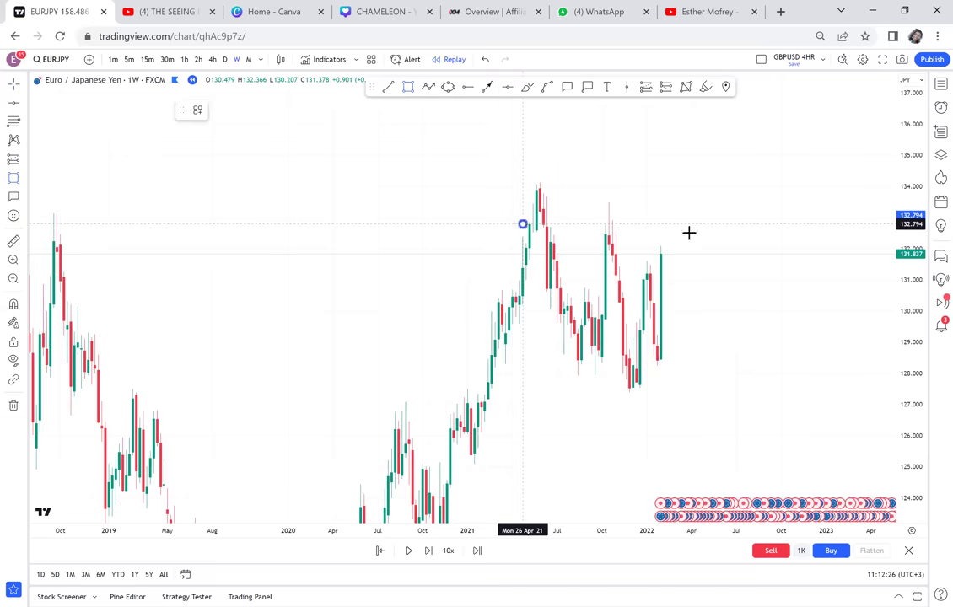
left_click(709, 238)
Add a callout reading P1 that points to the weekly resistance rectangle.
left_click_drag(630, 167, 507, 167)
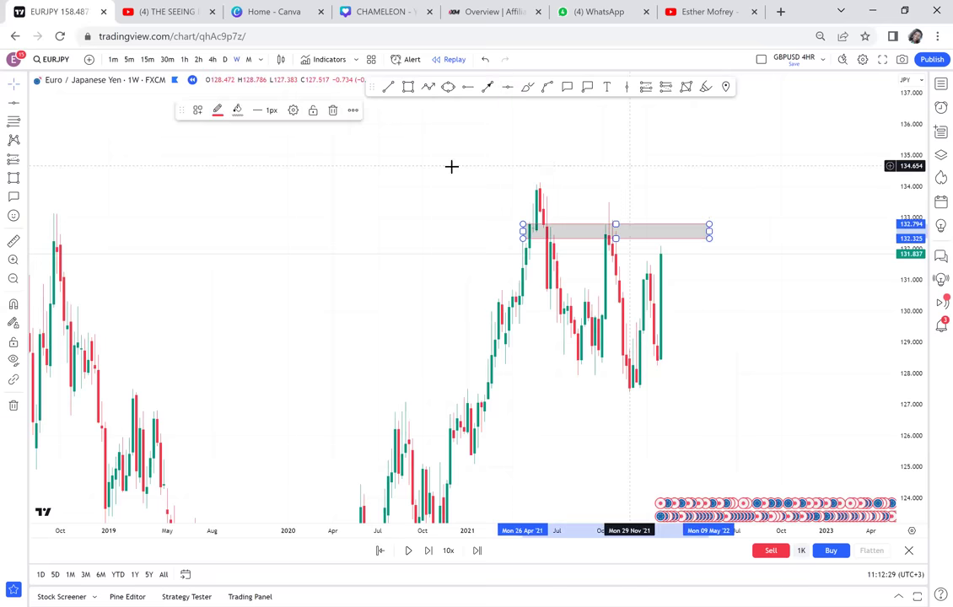
left_click(533, 230)
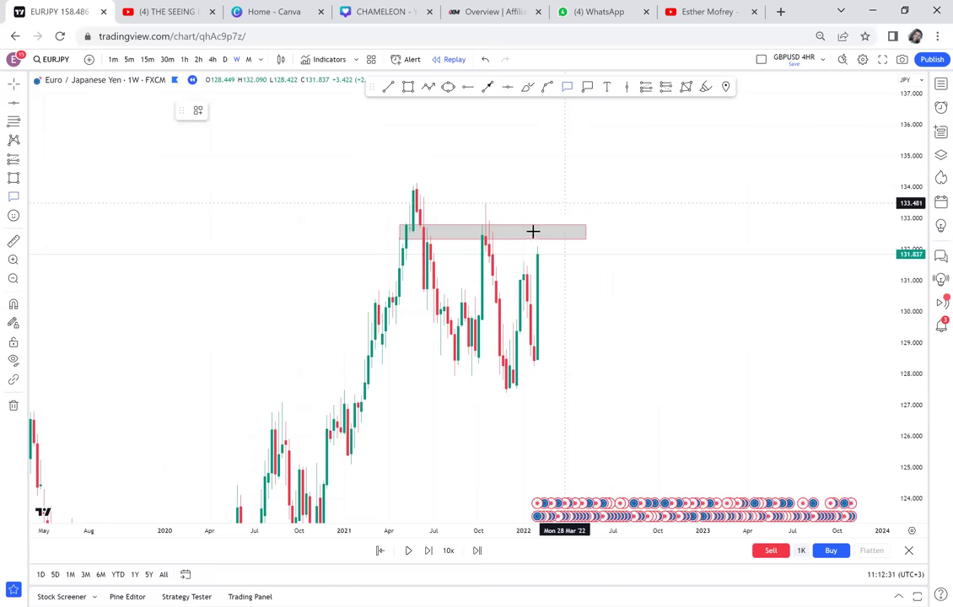
left_click(576, 183)
type("P1")
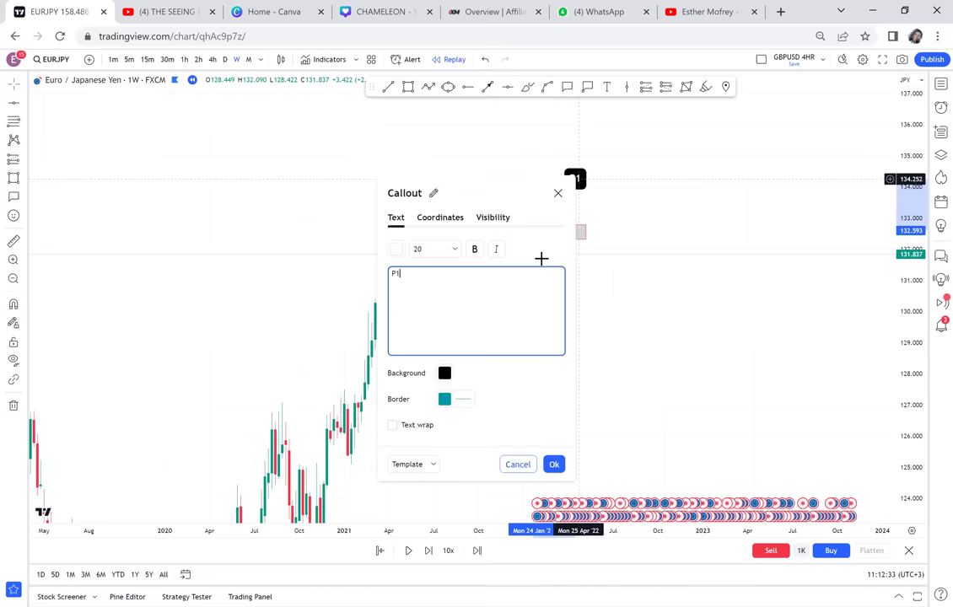
left_click(647, 239)
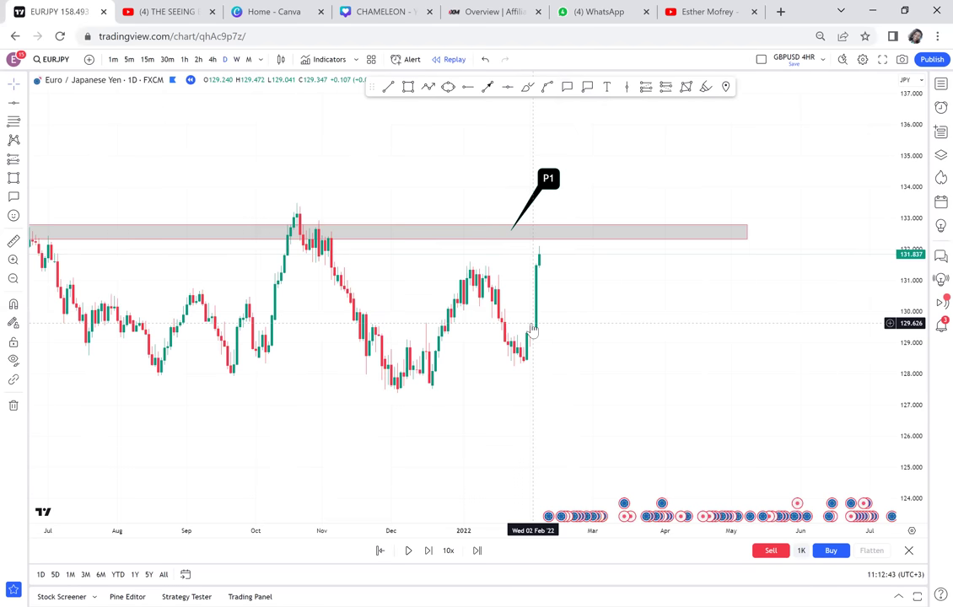
On the daily timeframe, draw a support rectangle under the December lows from about 127.7 to 127.4, starting 9 February 2021.
scroll(532, 331, "down", 2)
left_click_drag(345, 366, 509, 353)
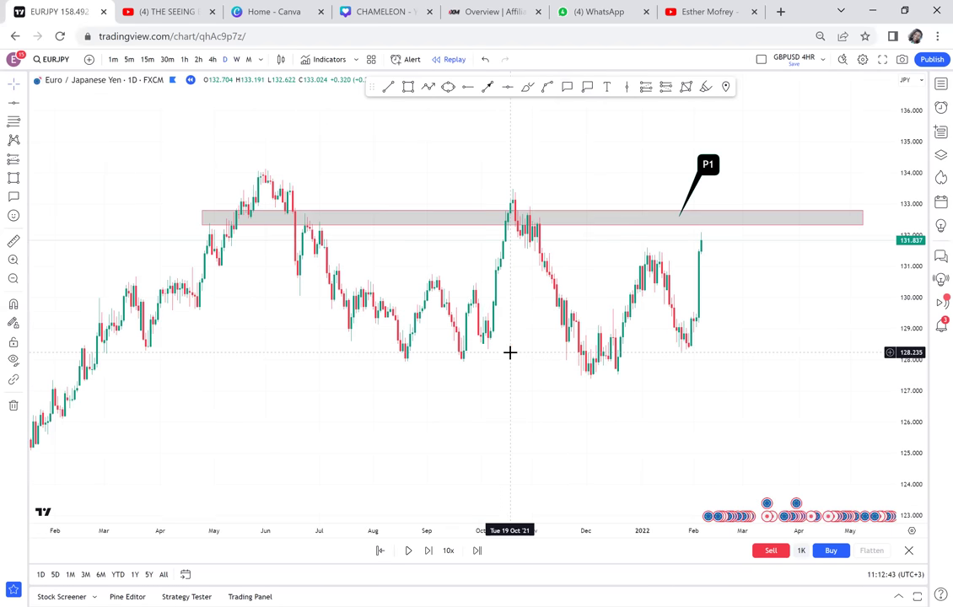
scroll(442, 96, "down", 1)
left_click(410, 88)
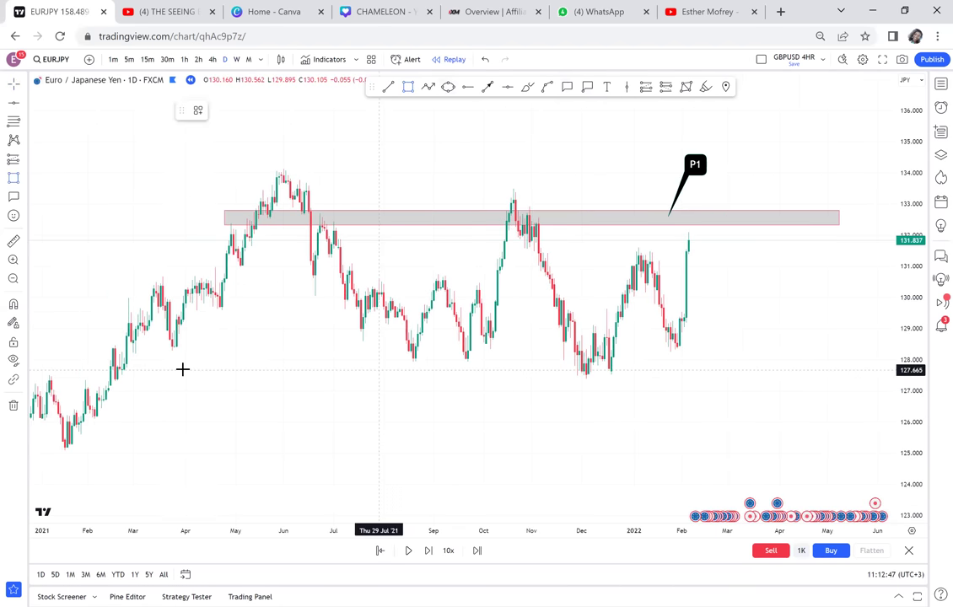
left_click(100, 370)
left_click(639, 381)
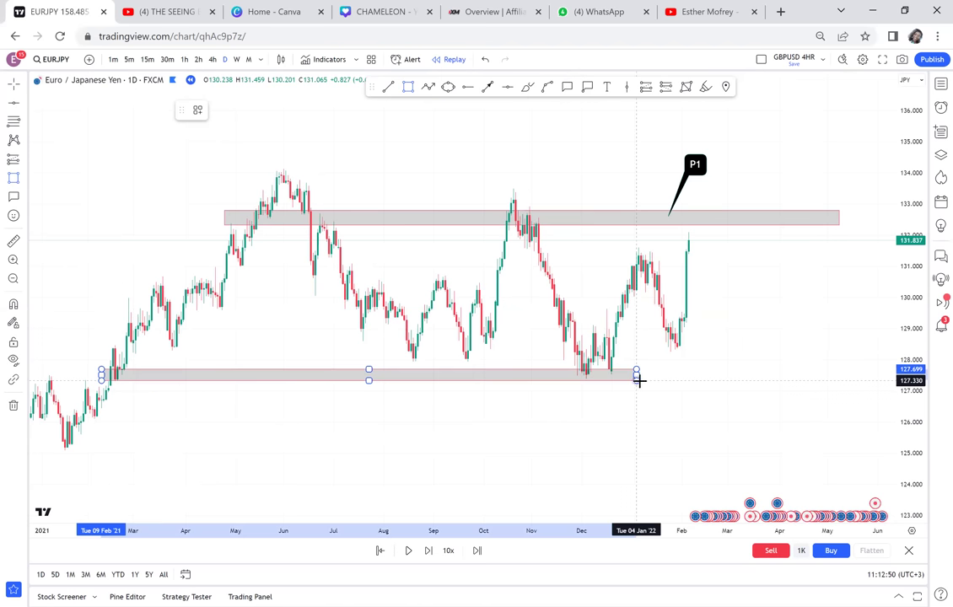
left_click_drag(636, 381, 666, 378)
left_click(733, 391)
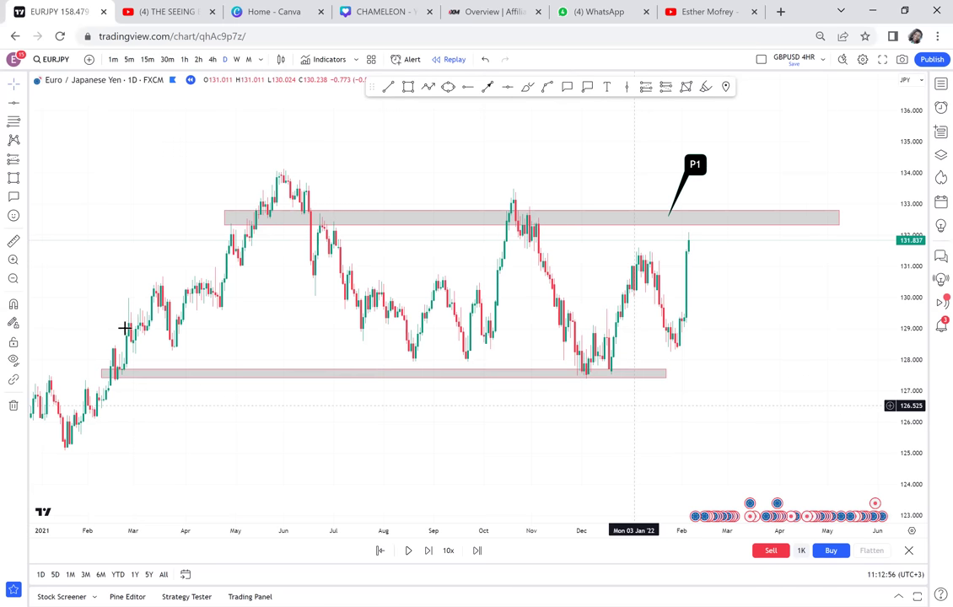
Add a callout reading P2 below the daily support rectangle, pointing up at it.
left_click(566, 87)
left_click_drag(468, 381, 483, 422)
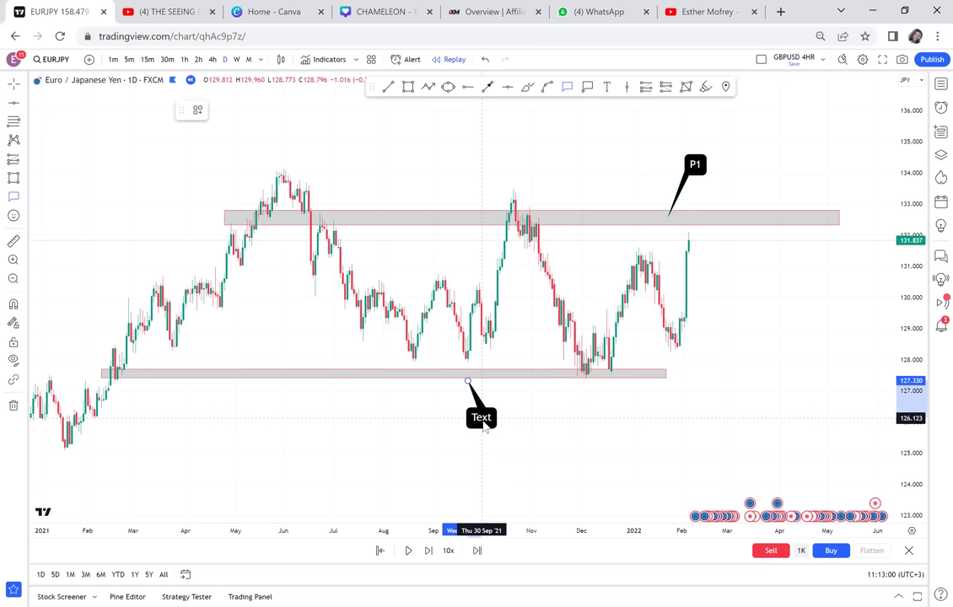
type("P2")
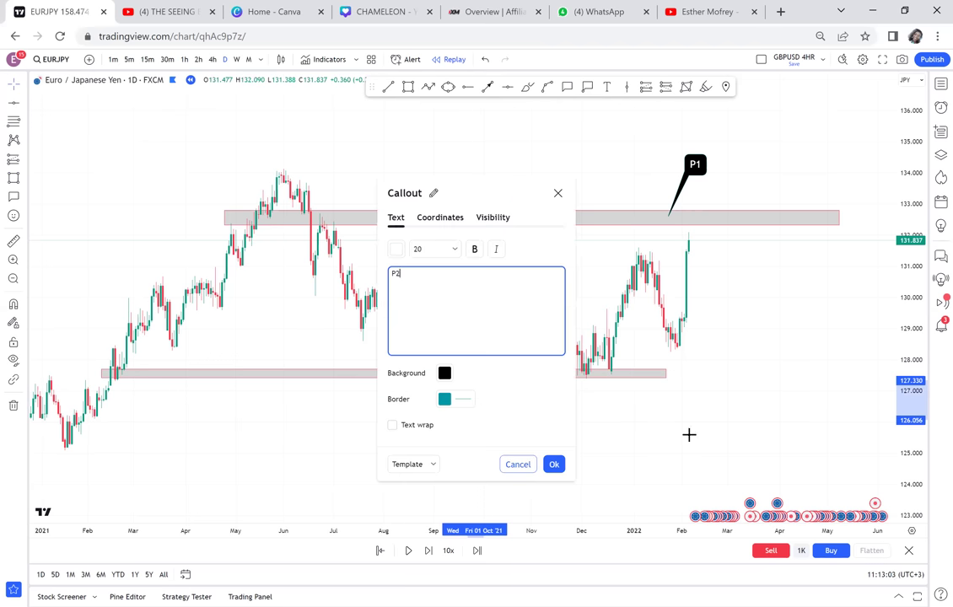
left_click(696, 435)
Draw a rectangle from about 131.447 to 131.173 across the January highs, spanning 18 October 2021 to 21 January 2022.
left_click_drag(901, 445, 899, 224)
left_click_drag(761, 239, 603, 250)
scroll(602, 251, "up", 1)
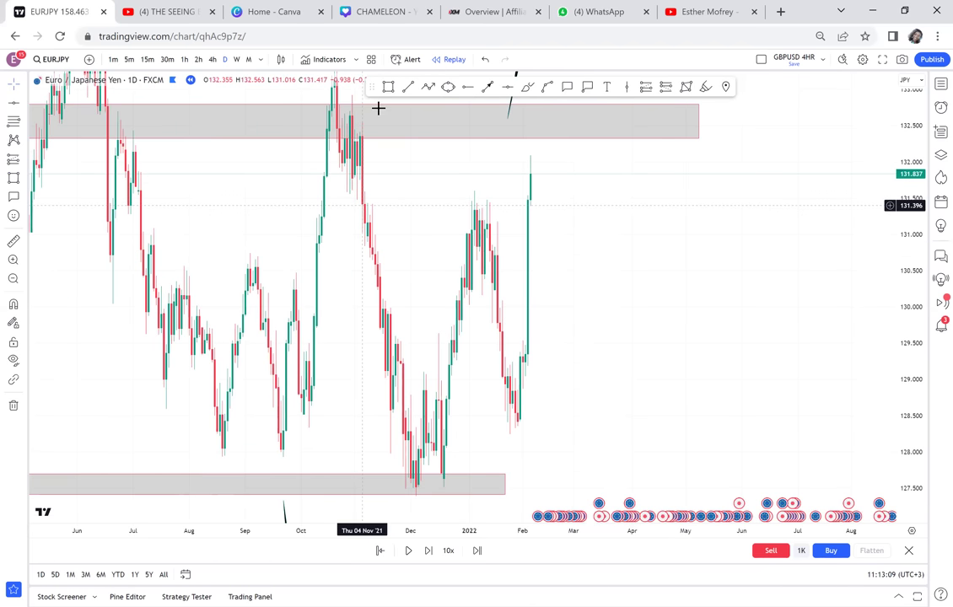
left_click(389, 87)
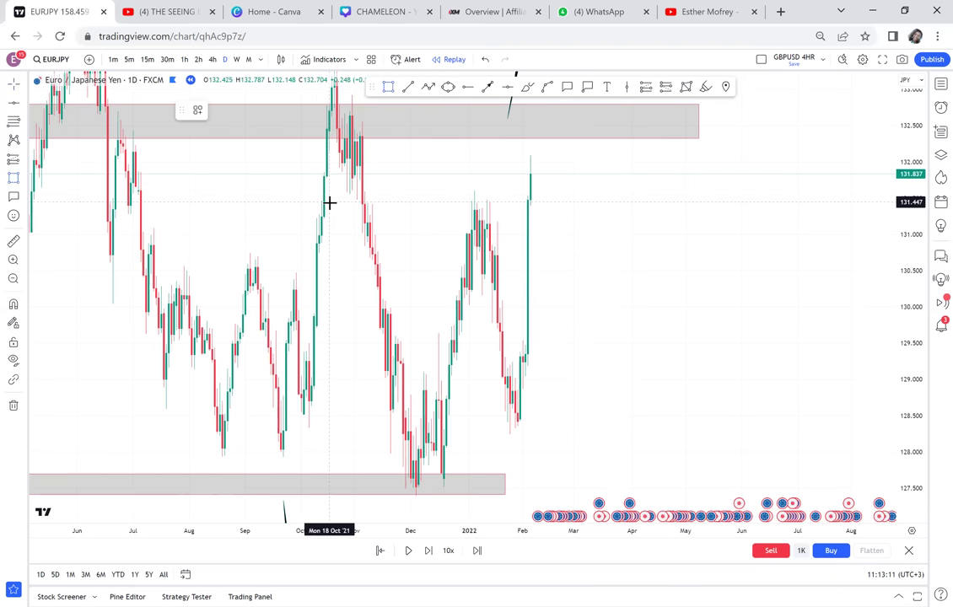
left_click_drag(329, 203, 504, 222)
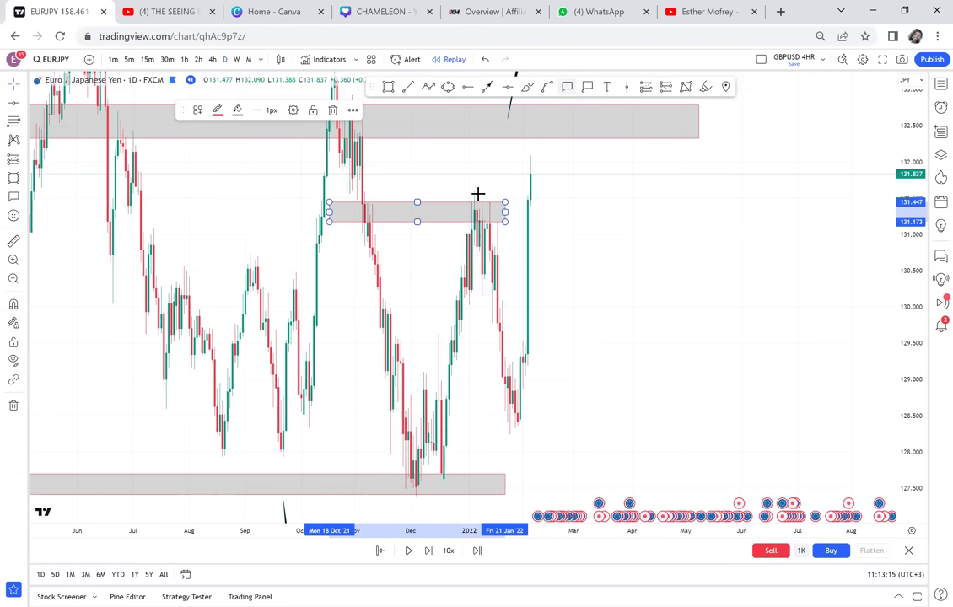
Add a callout reading P3 that points to the rectangle across the January highs.
left_click(413, 214)
left_click(450, 173)
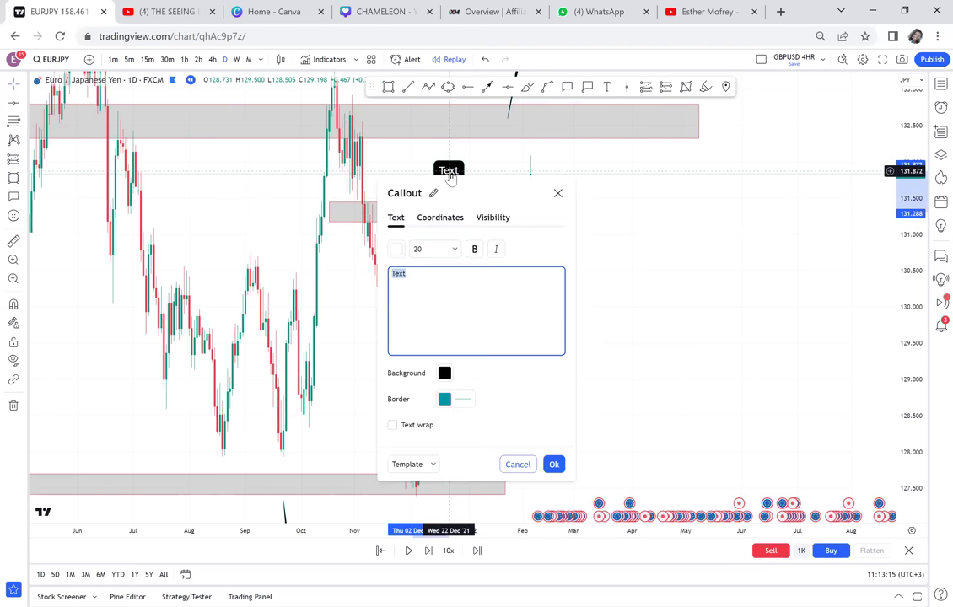
type("P3")
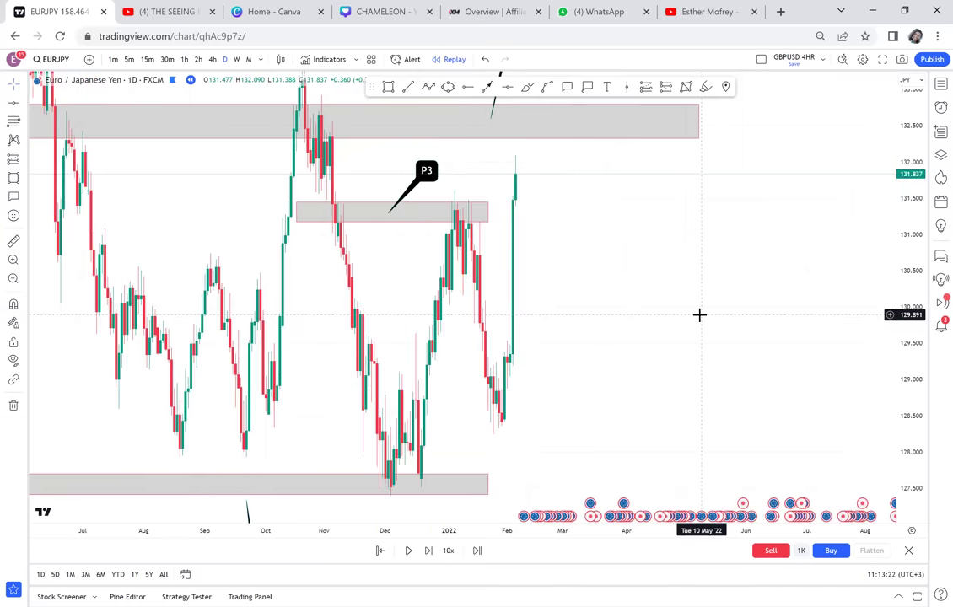
Draw a horizontal ray at about 129.128 starting from the late November 2021 candles.
left_click_drag(699, 314, 660, 253)
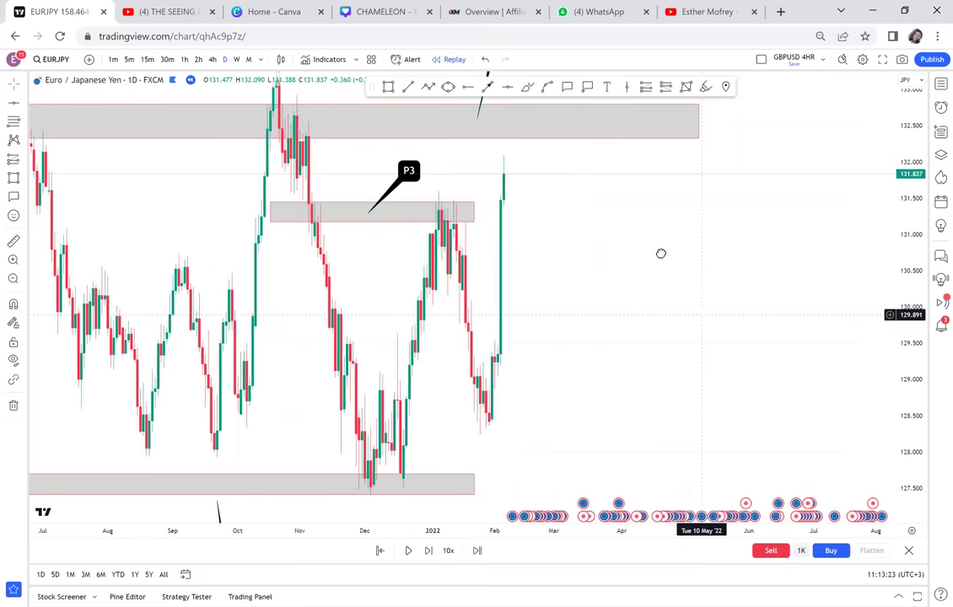
scroll(660, 253, "up", 2)
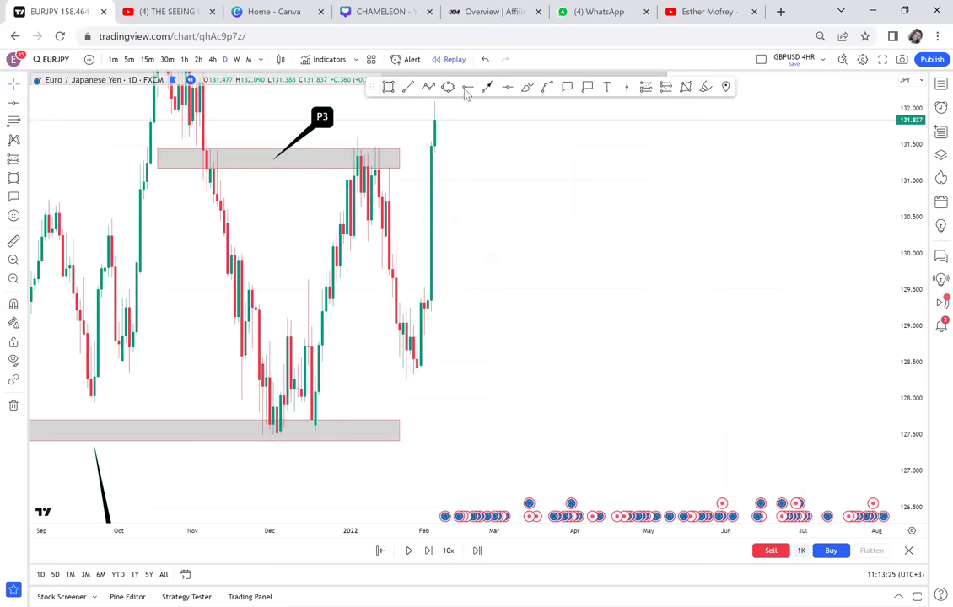
left_click(267, 316)
left_click_drag(476, 380, 478, 306)
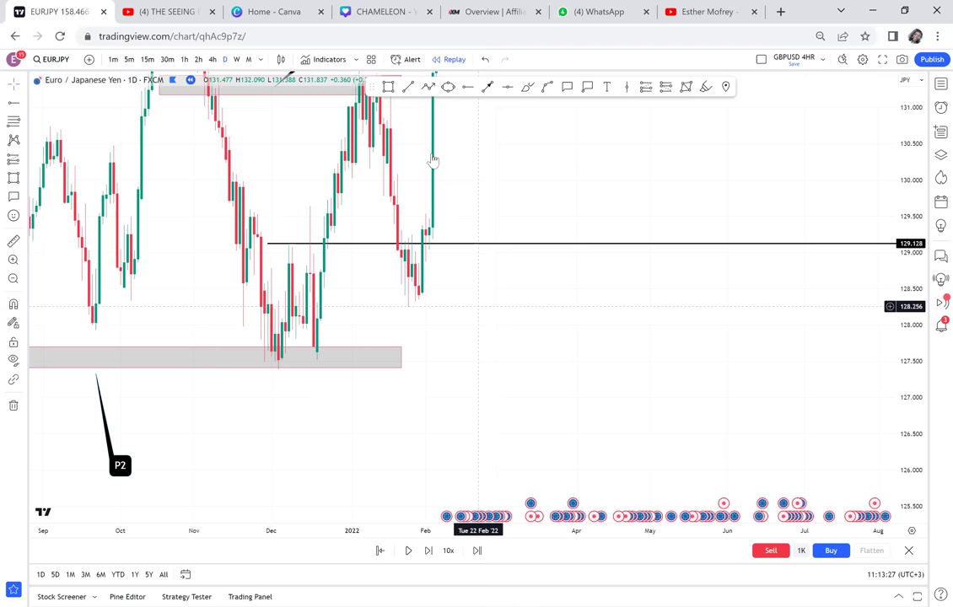
Draw a downward arrow from the late January low at about 128.300 to about 127.119.
left_click(488, 85)
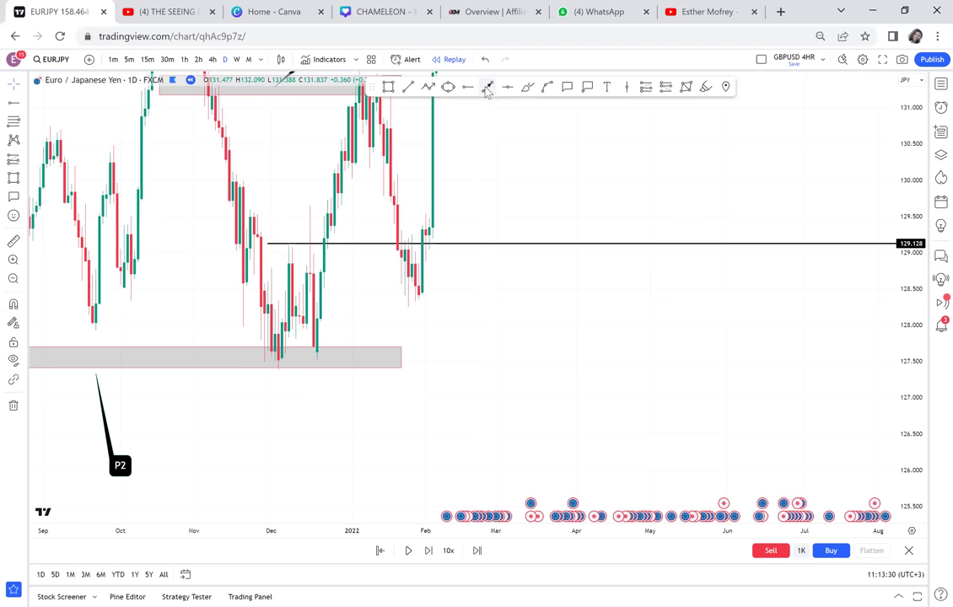
left_click(419, 302)
left_click(422, 386)
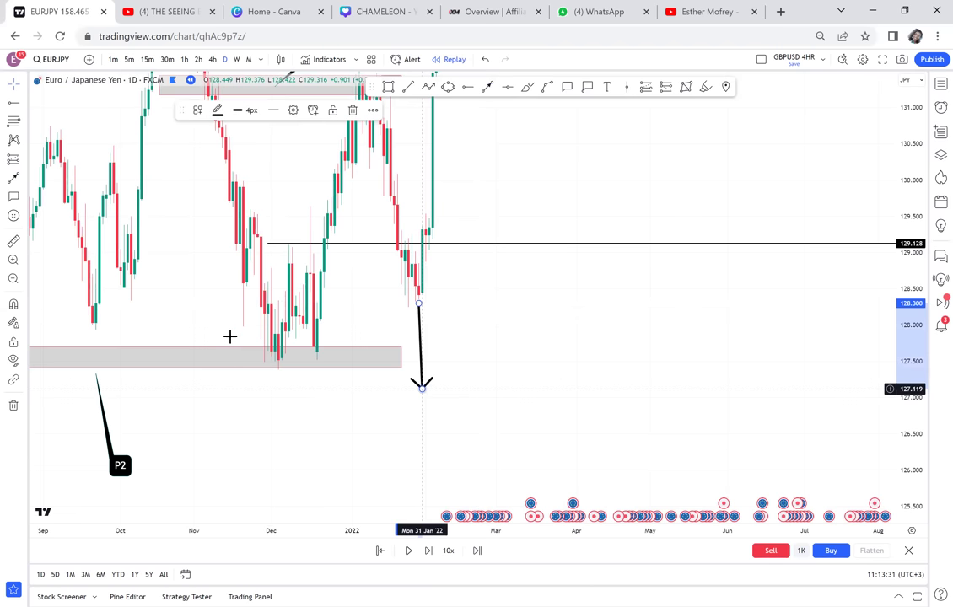
Measure the price rise from the late January 2022 low at about 128.422 to the February high at about 132.095.
left_click_drag(485, 282, 506, 413)
left_click(14, 241)
left_click(447, 435)
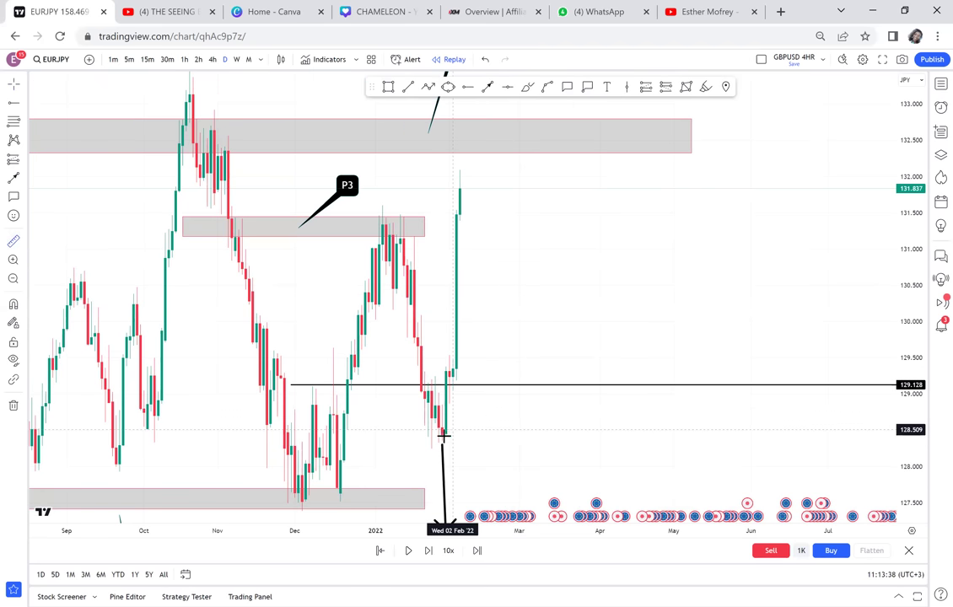
left_click(594, 193)
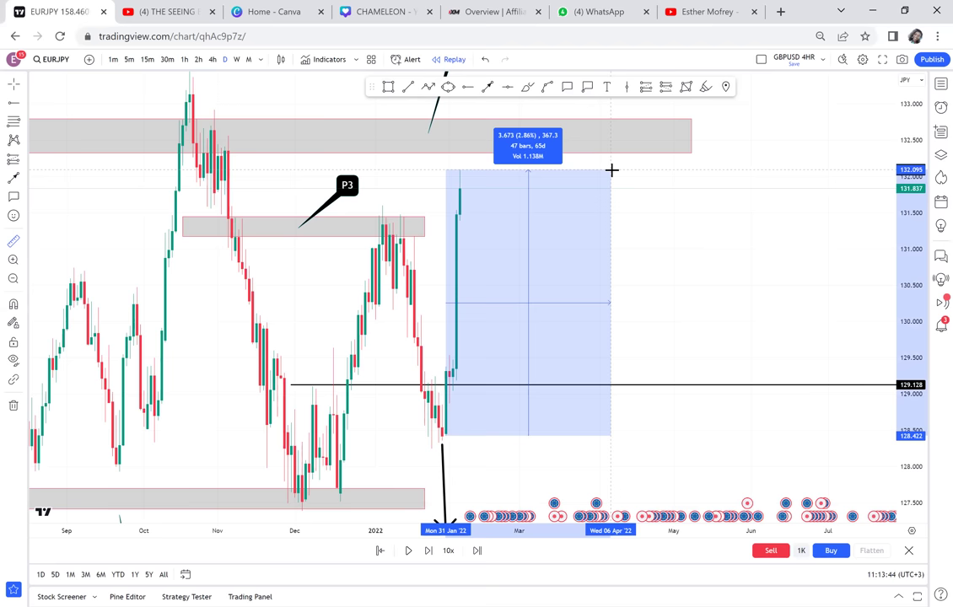
left_click(611, 170)
left_click(477, 245)
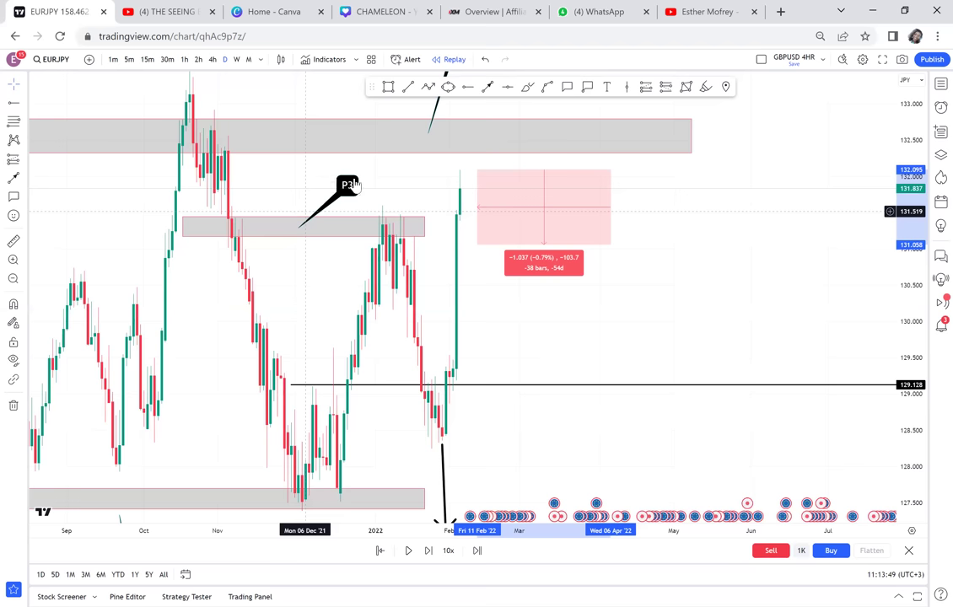
left_click_drag(272, 178, 471, 170)
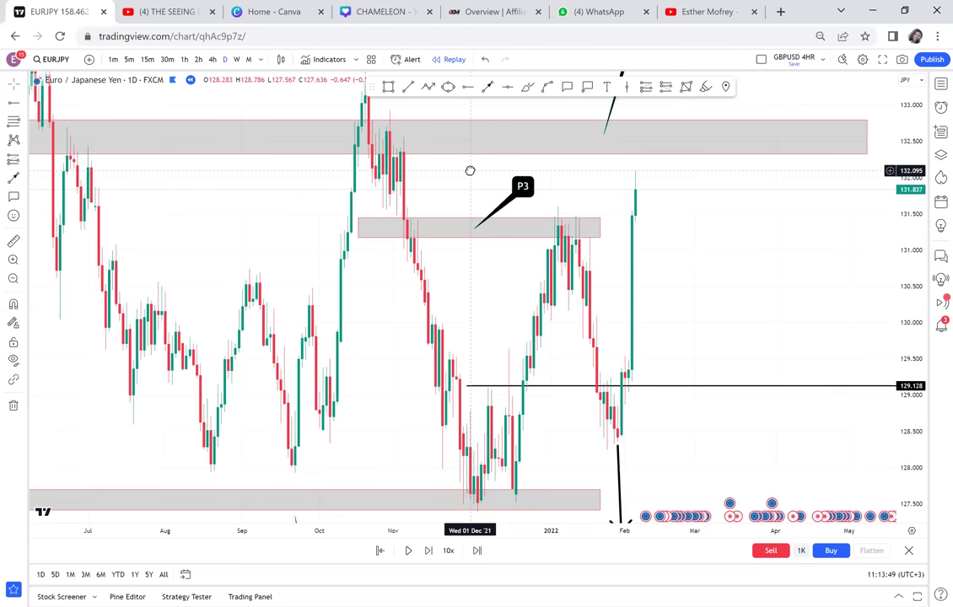
On the 4-hour chart, draw a rectangle from about 128.642 to 128.535, spanning 20 December 2021 to 7 February 2022.
left_click_drag(588, 358, 338, 380)
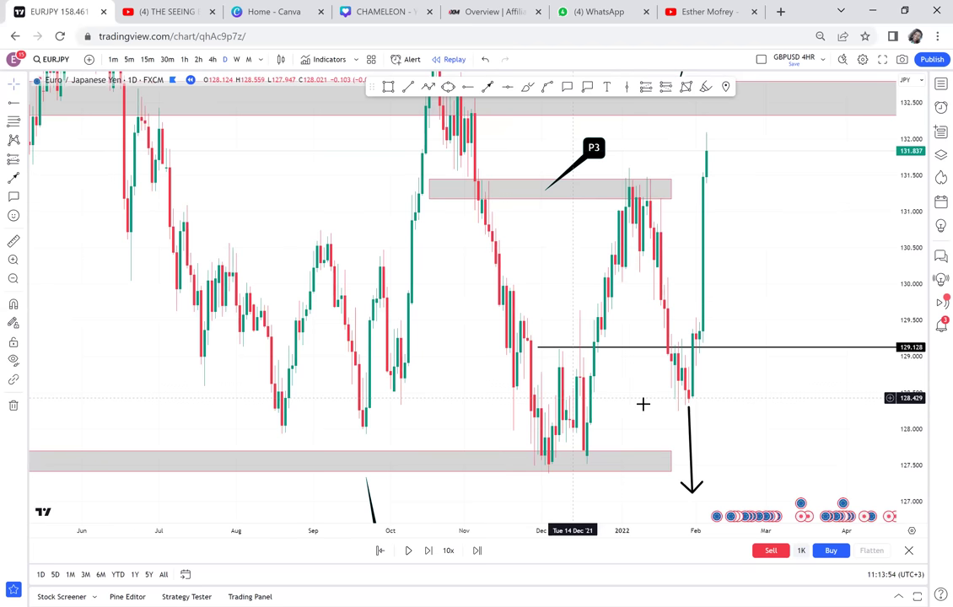
left_click_drag(566, 346, 513, 310)
left_click(212, 60)
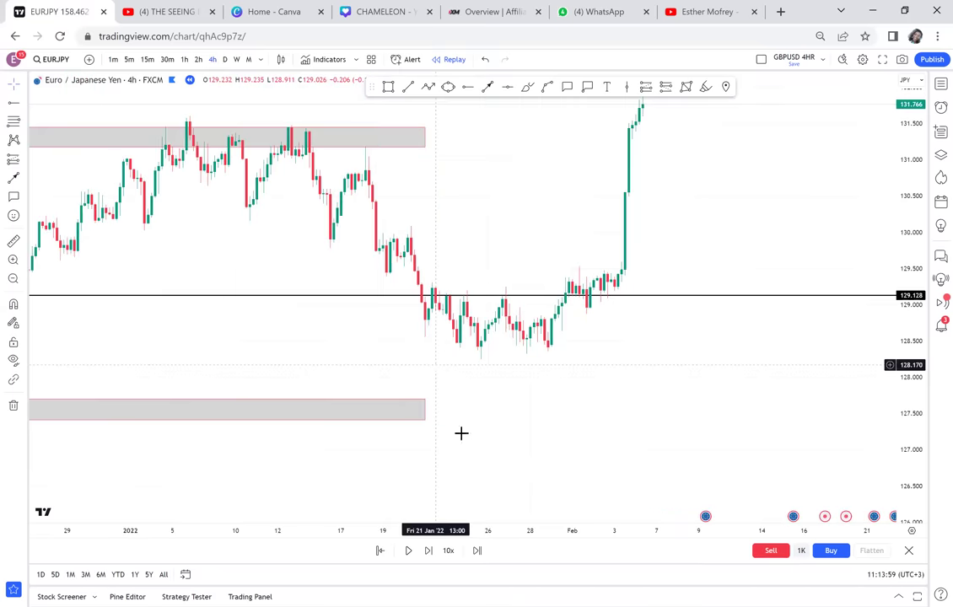
scroll(461, 434, "down", 1)
scroll(463, 433, "down", 2)
left_click_drag(335, 355, 373, 326)
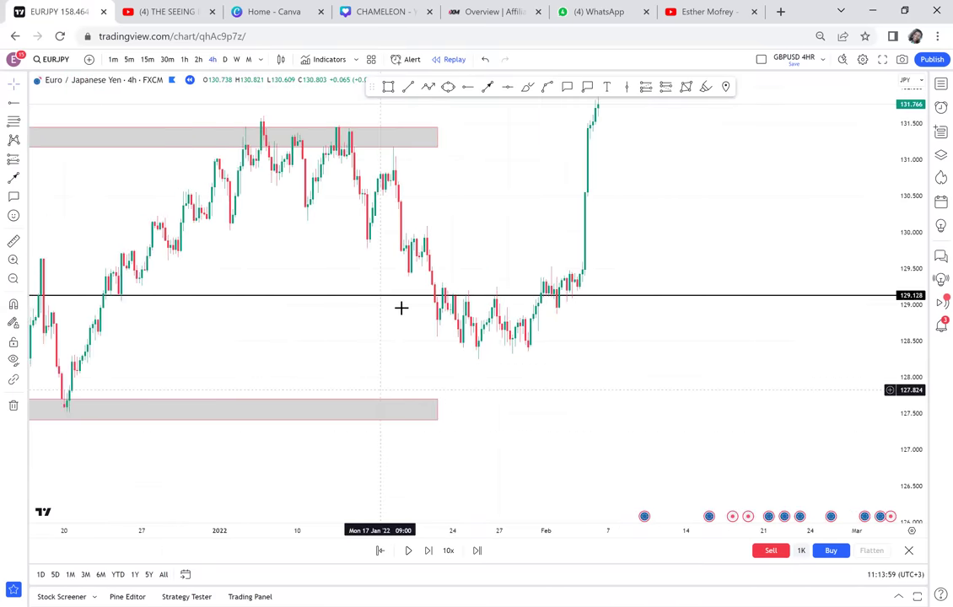
left_click_drag(868, 293, 857, 253)
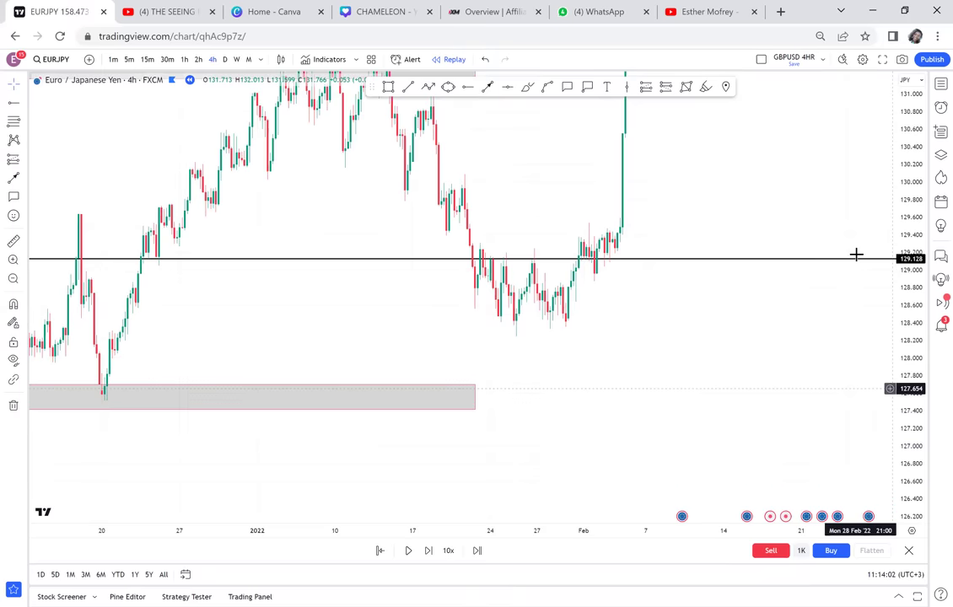
left_click(389, 89)
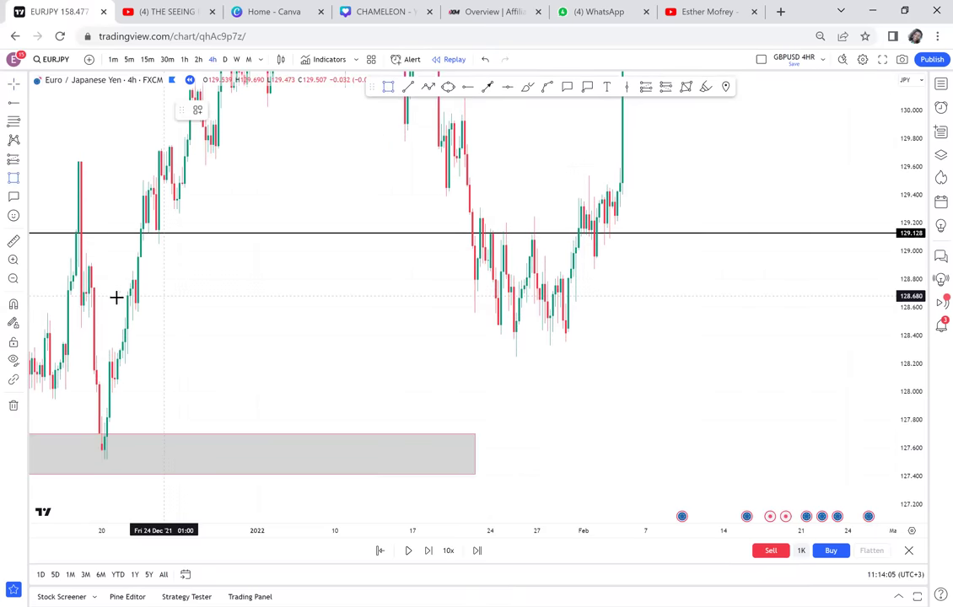
left_click(114, 301)
left_click(641, 329)
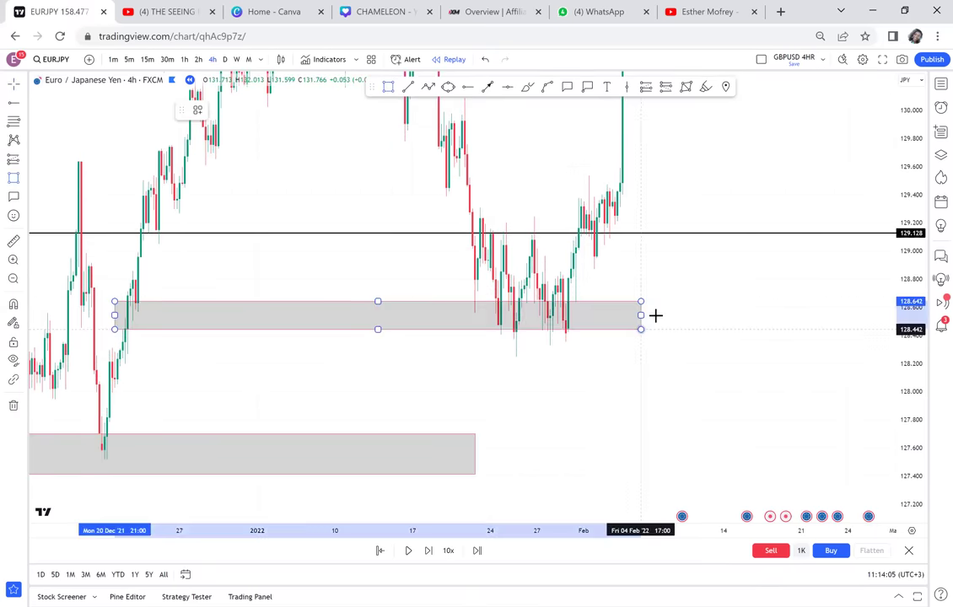
left_click(655, 316)
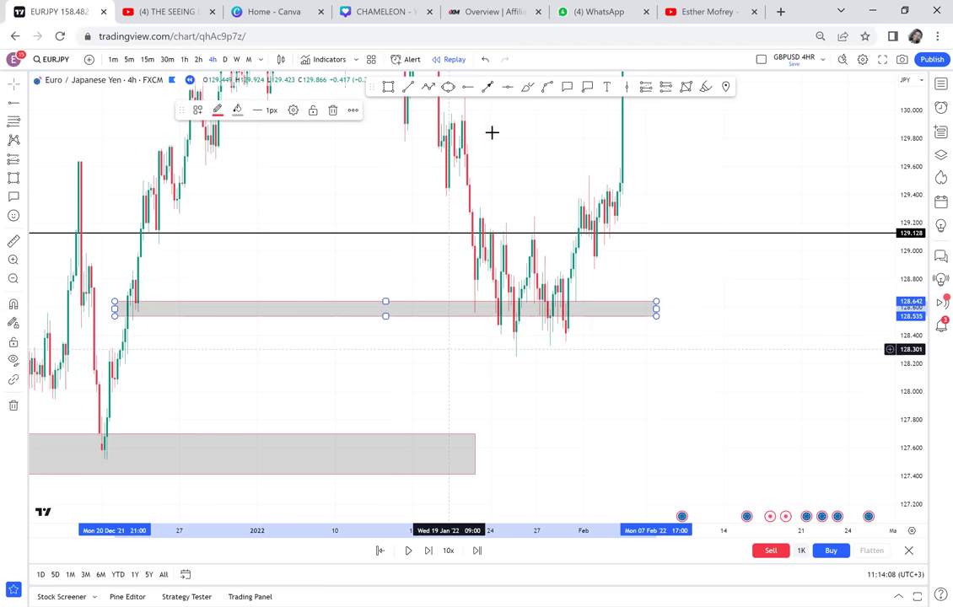
Draw a second rectangle below it from about 128.082 to 127.997, spanning 17 December 2021 to 17 February 2022.
left_click(389, 87)
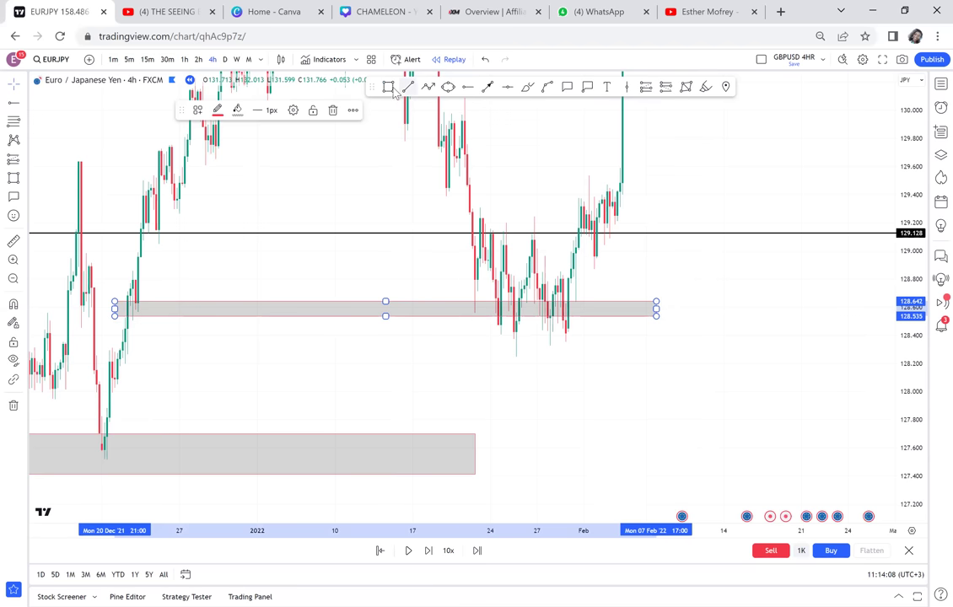
left_click(96, 380)
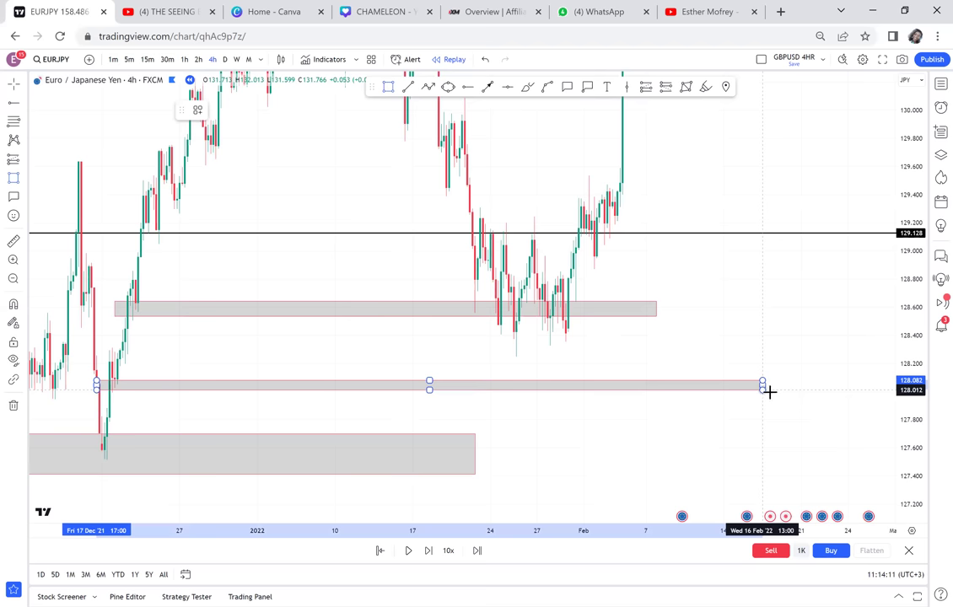
left_click(770, 393)
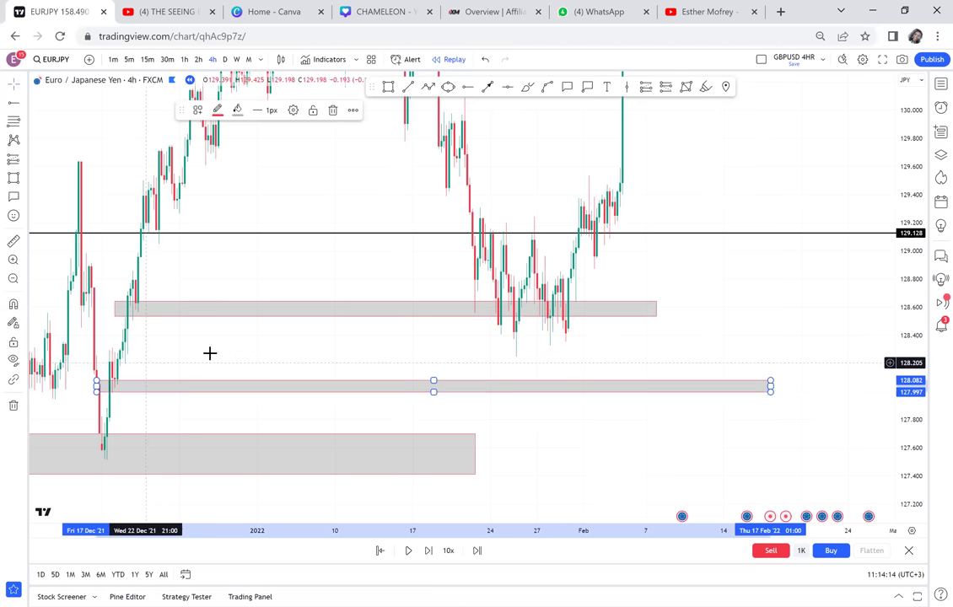
On the 2-hour chart, draw a rectangle between the two thin zones from about 128.320 to 128.201, spanning 20 December 2021 to 1 February 2022.
left_click_drag(320, 362, 425, 369)
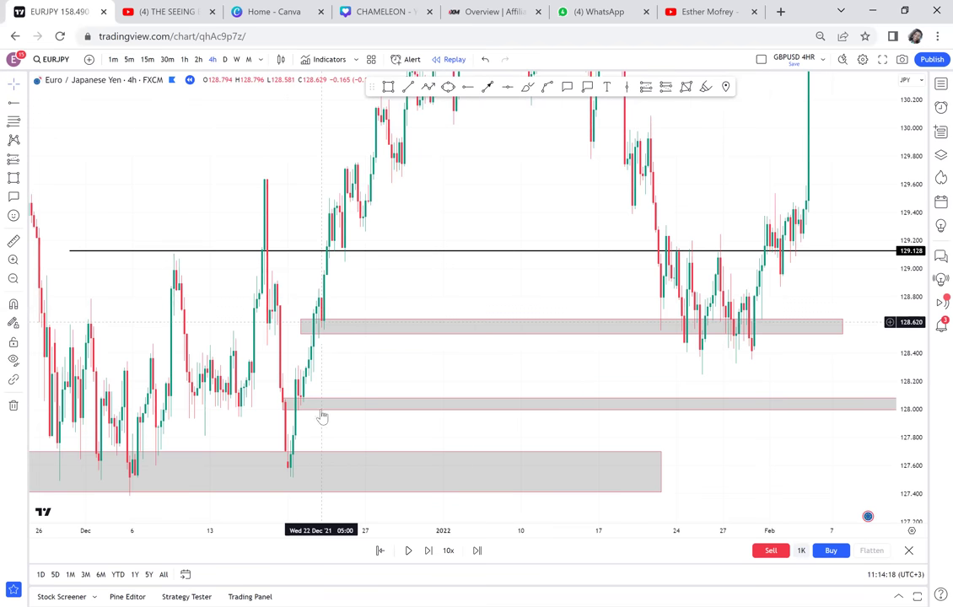
left_click(321, 331)
left_click(322, 380)
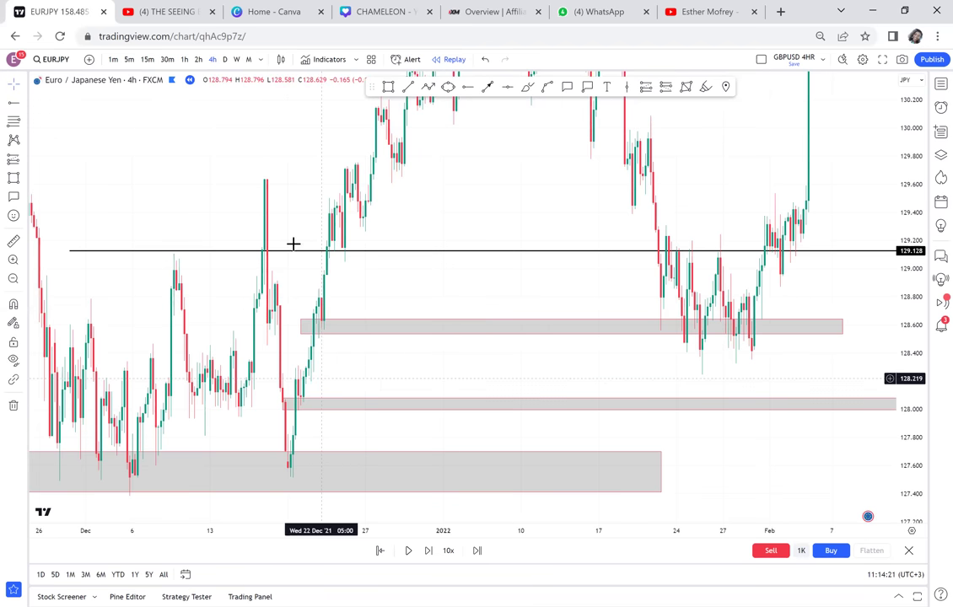
left_click(199, 59)
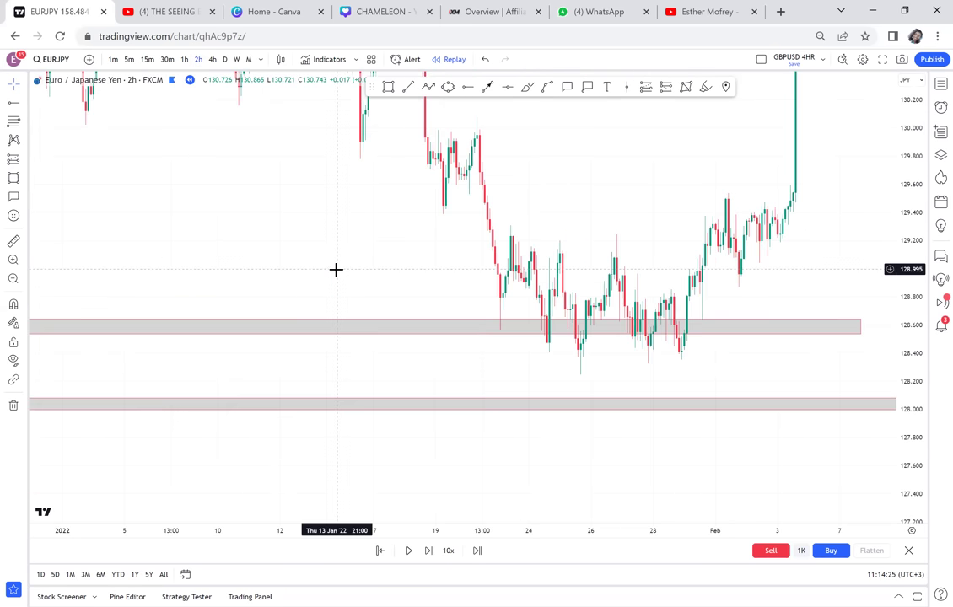
scroll(405, 331, "down", 3)
left_click_drag(335, 379, 567, 377)
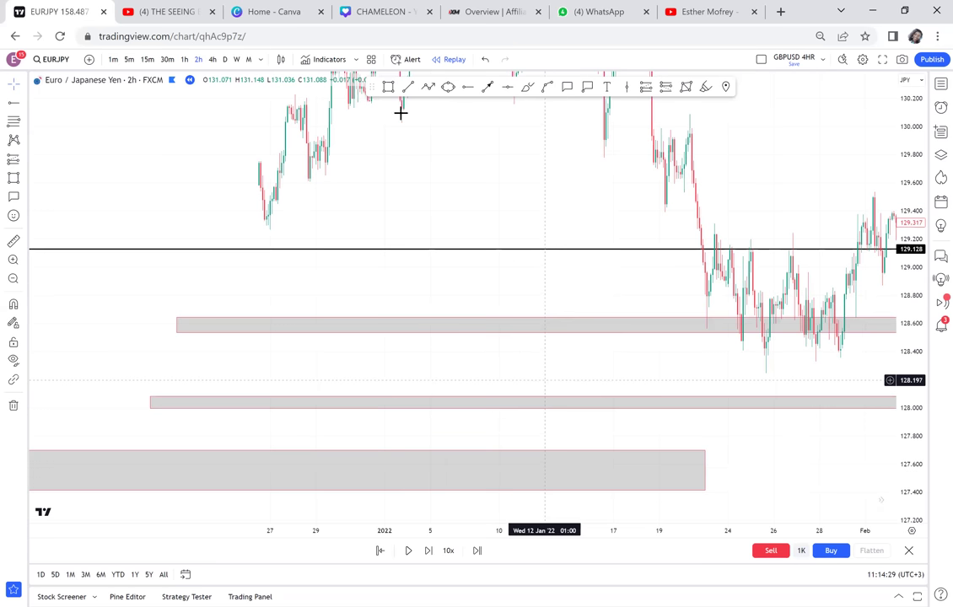
key("alt+shift+r")
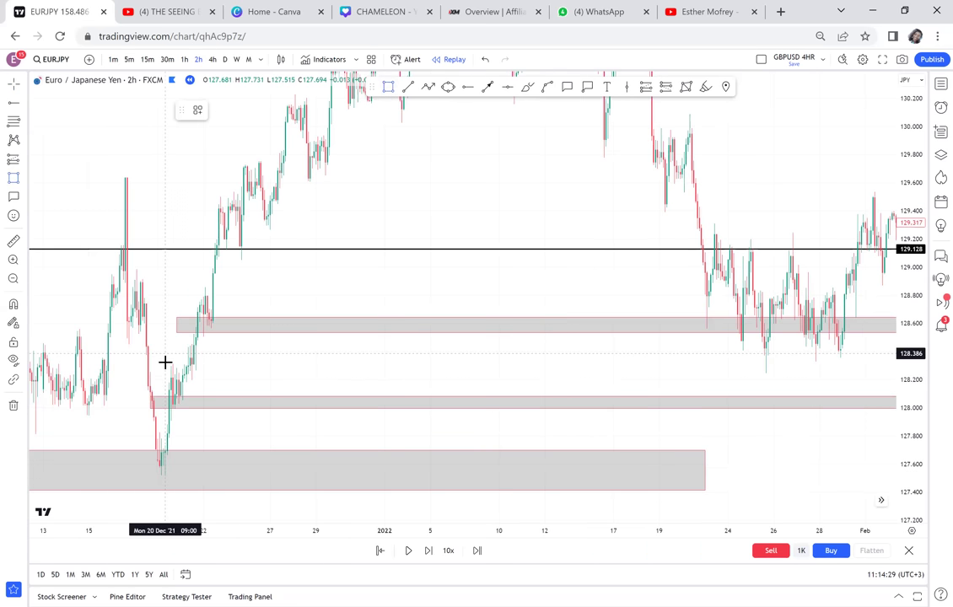
mouse_move(165, 363)
left_mouse_down()
mouse_move(825, 363)
mouse_move(869, 379)
left_mouse_up()
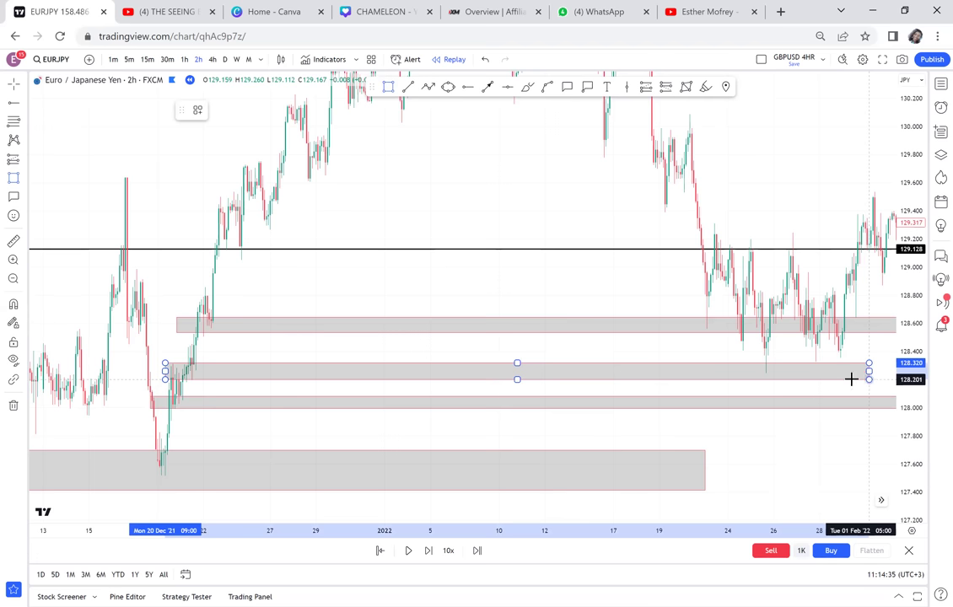
Draw an ellipse around the 20 to 23 December 2021 candles at the start of the middle thin rectangle, centred near 128.25.
left_click_drag(703, 351, 535, 330)
left_click_drag(167, 334, 380, 360)
scroll(379, 360, "left", 5)
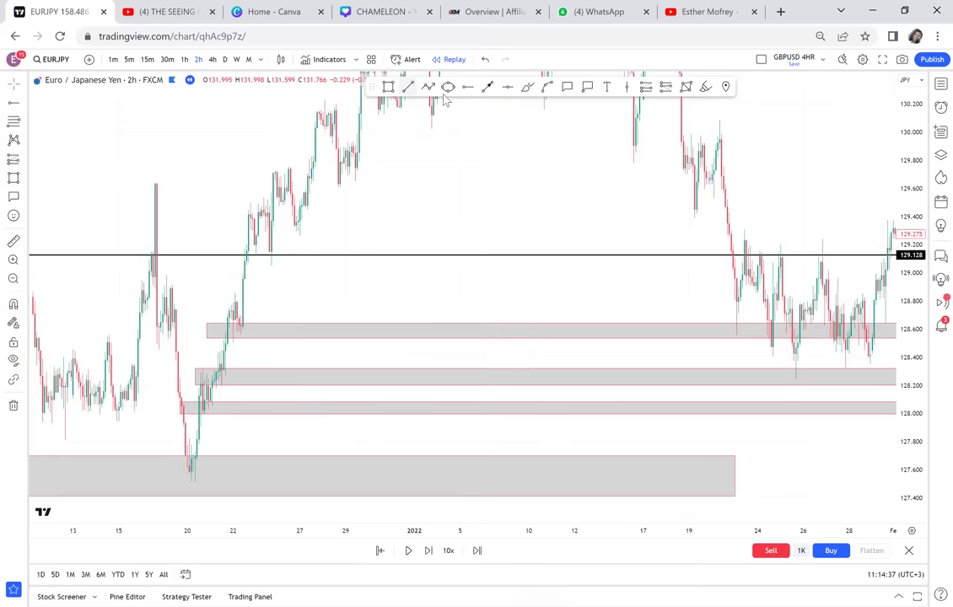
left_click(447, 88)
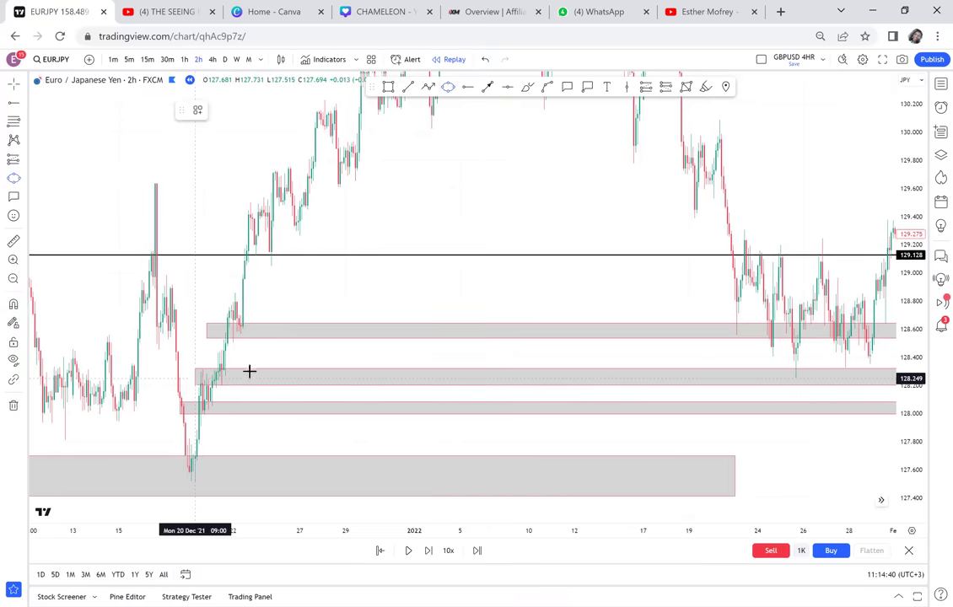
left_click(199, 378)
left_click(251, 371)
left_click(262, 389)
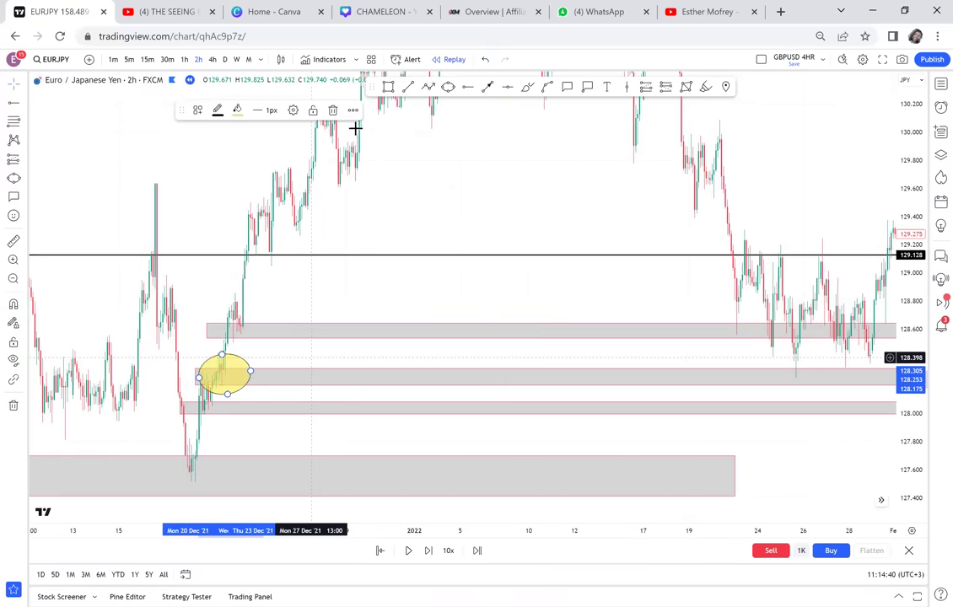
On the 4-hour chart, add a callout reading P4 that points to the middle thin rectangle at about 128.245.
left_click(212, 59)
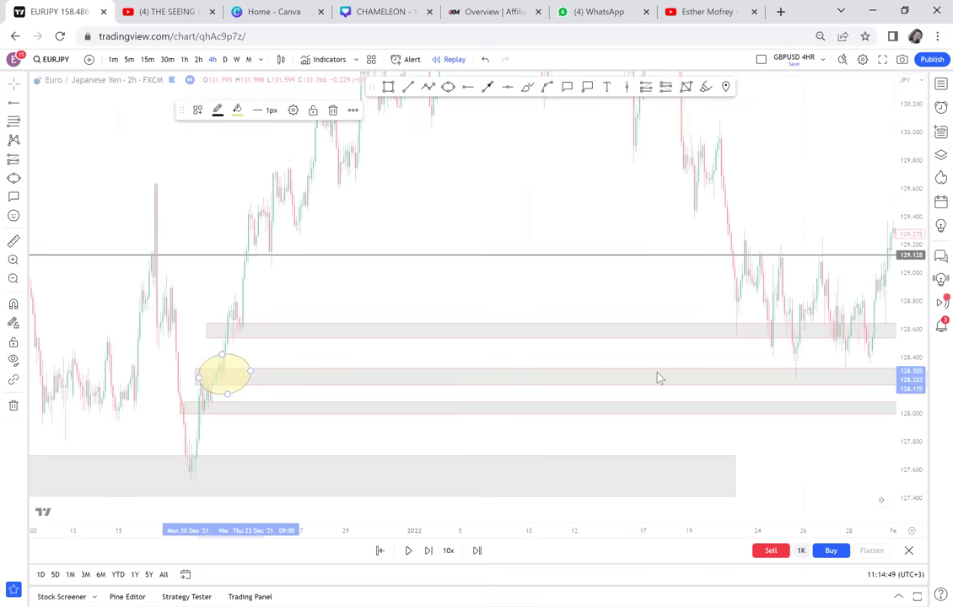
left_click(758, 400)
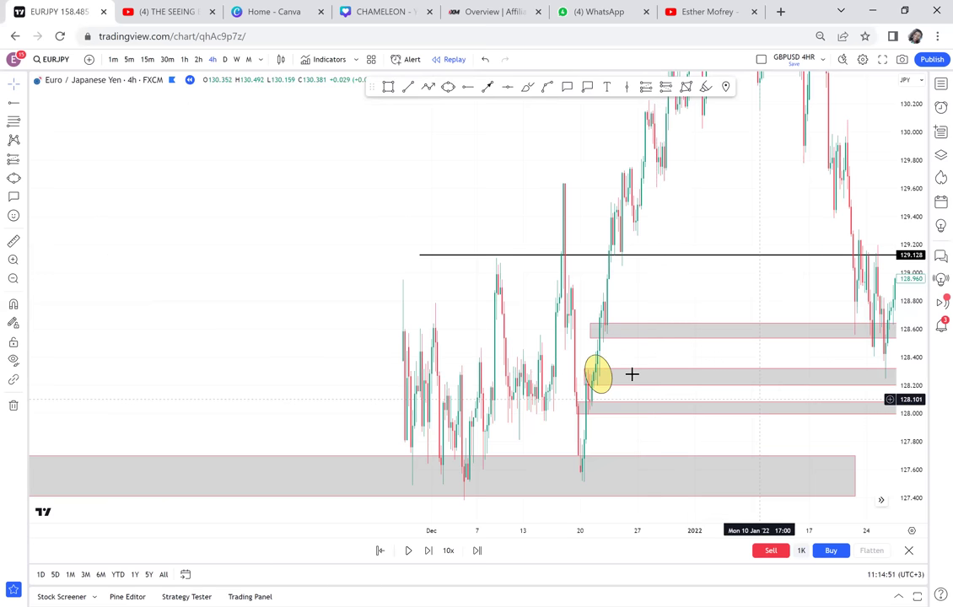
left_click_drag(760, 400, 633, 374)
scroll(633, 375, "up", 3)
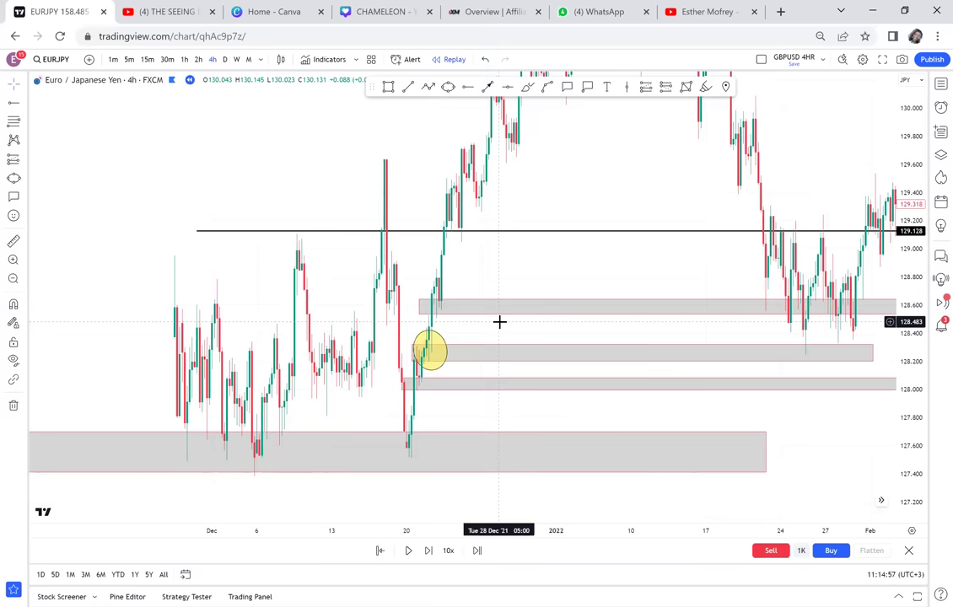
left_click_drag(621, 284, 480, 323)
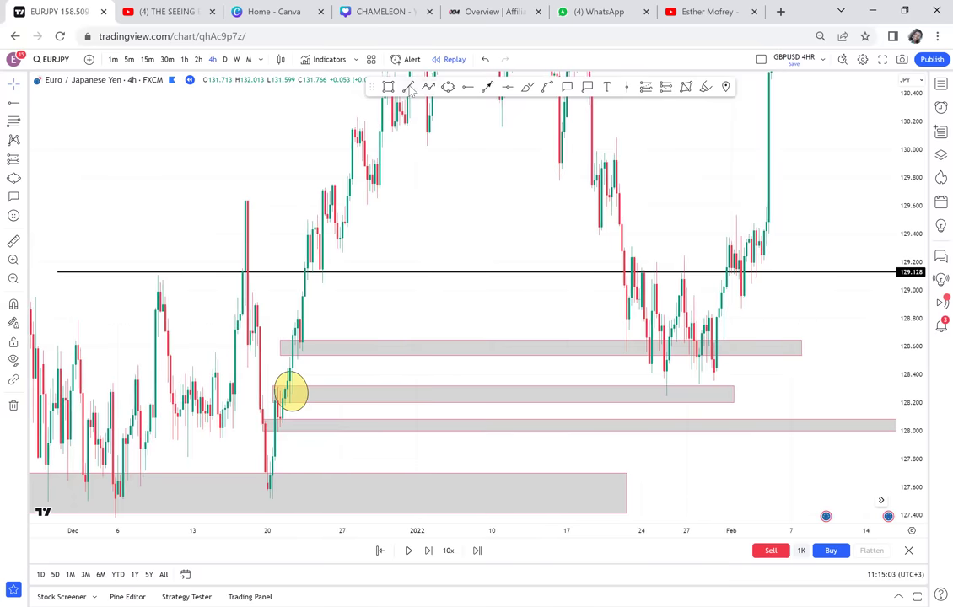
left_click(566, 87)
left_click(450, 393)
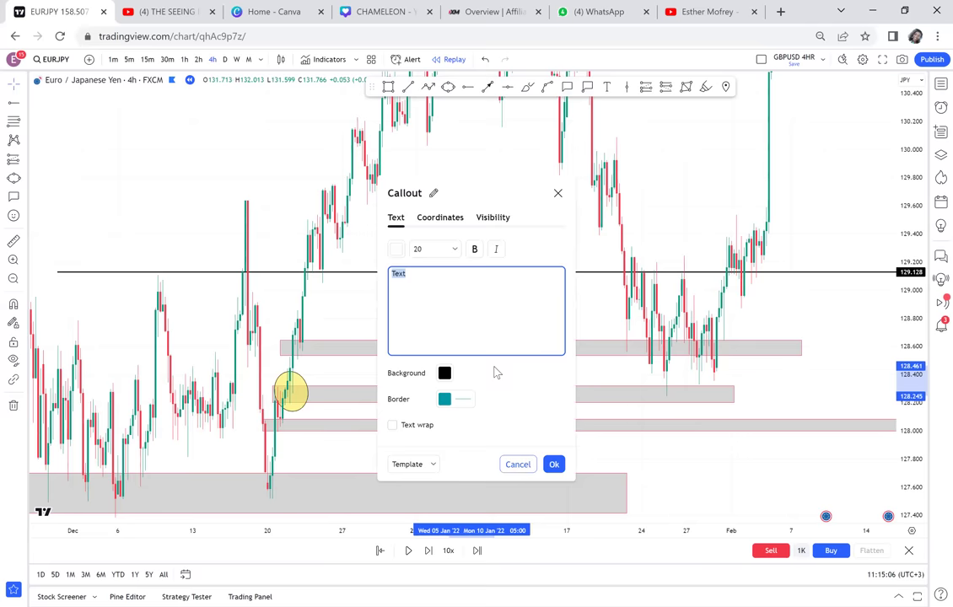
left_click(742, 388)
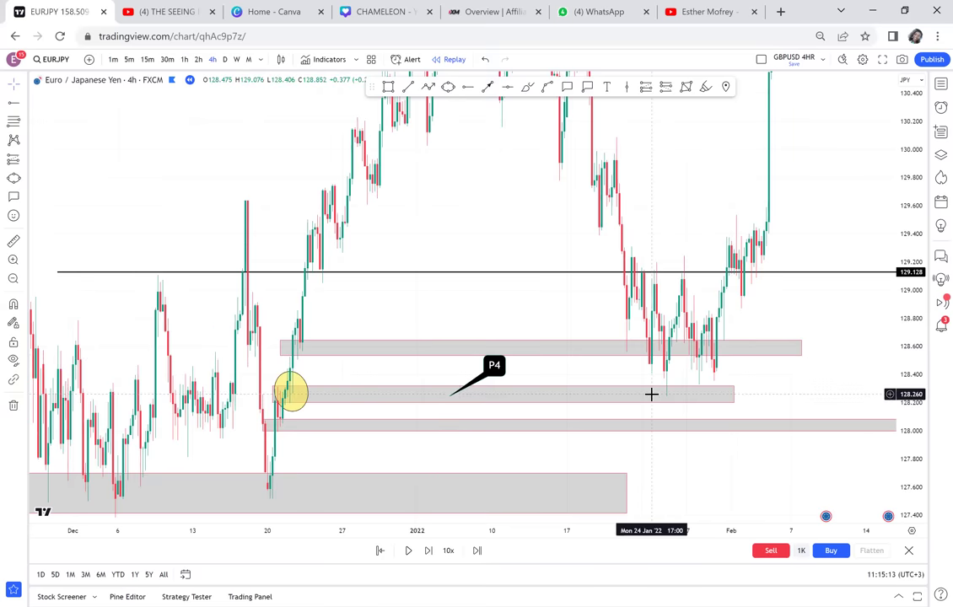
On the daily chart, move the P4 callout's label off the late January candles to just above the start of its rectangle.
left_click(224, 60)
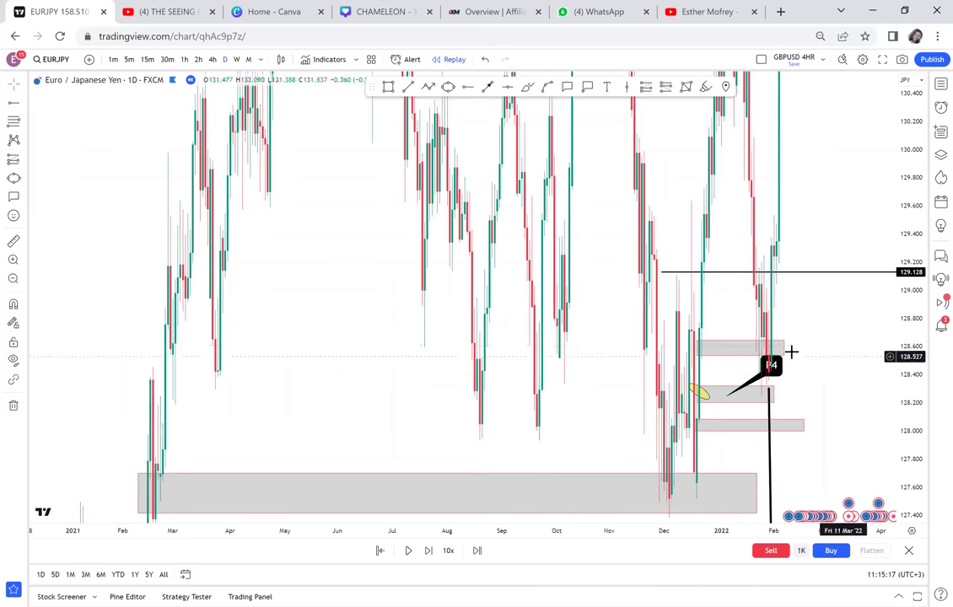
left_click_drag(791, 411, 649, 354)
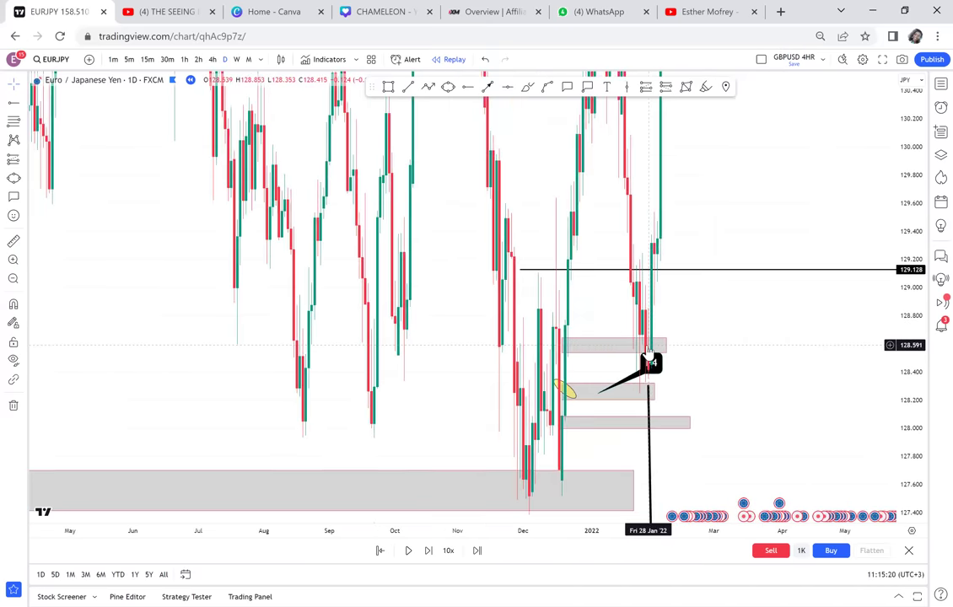
scroll(649, 354, "up", 2)
scroll(650, 354, "up", 1)
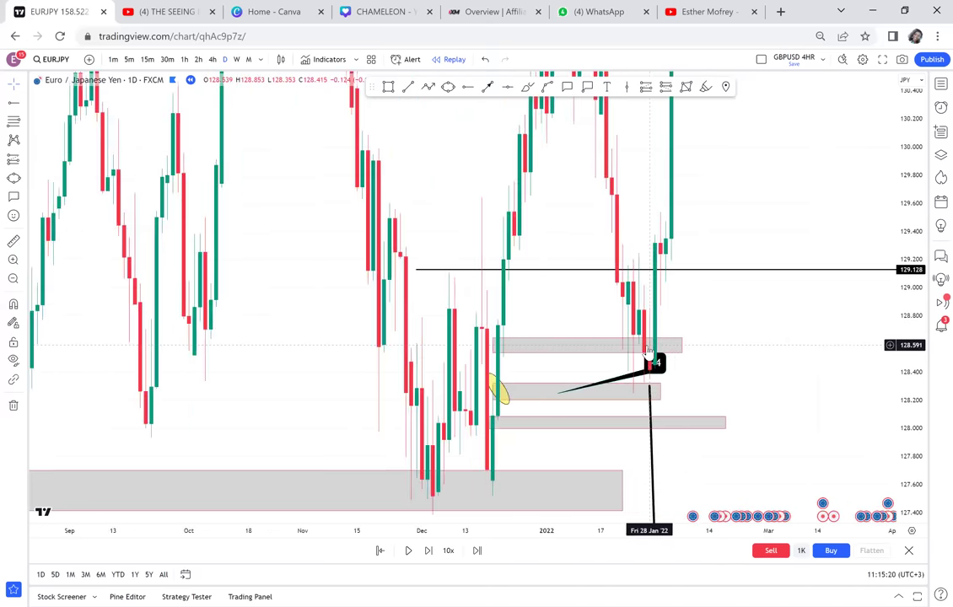
scroll(651, 359, "up", 1)
scroll(655, 361, "up", 1)
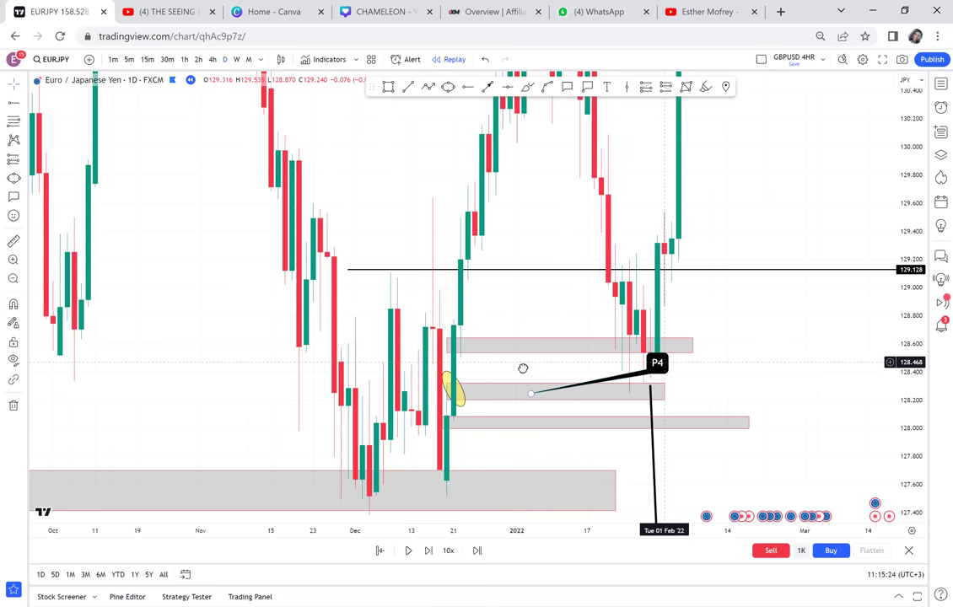
left_click_drag(662, 362, 523, 368)
left_click_drag(741, 357, 626, 381)
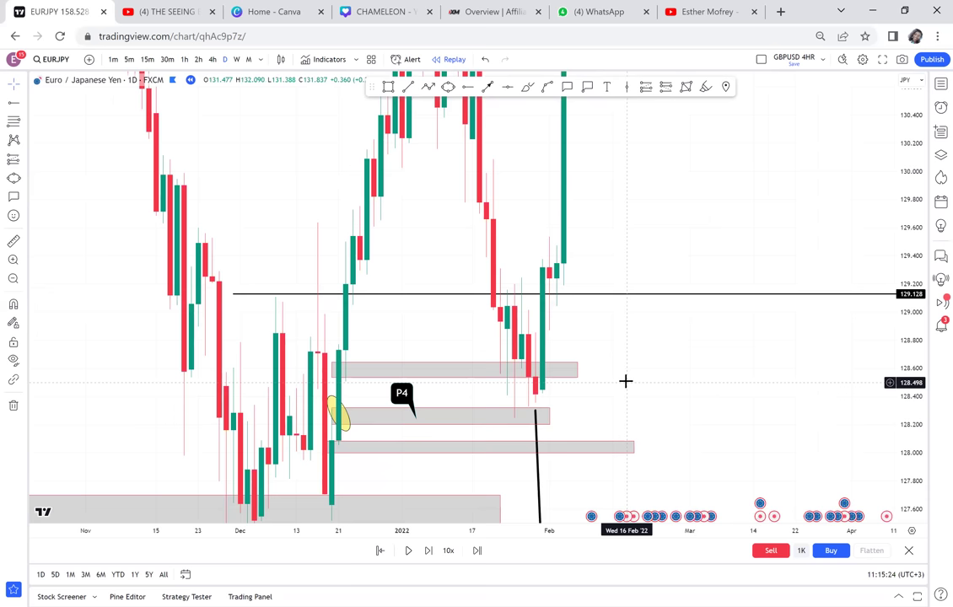
scroll(626, 381, "up", 1)
scroll(625, 381, "up", 1)
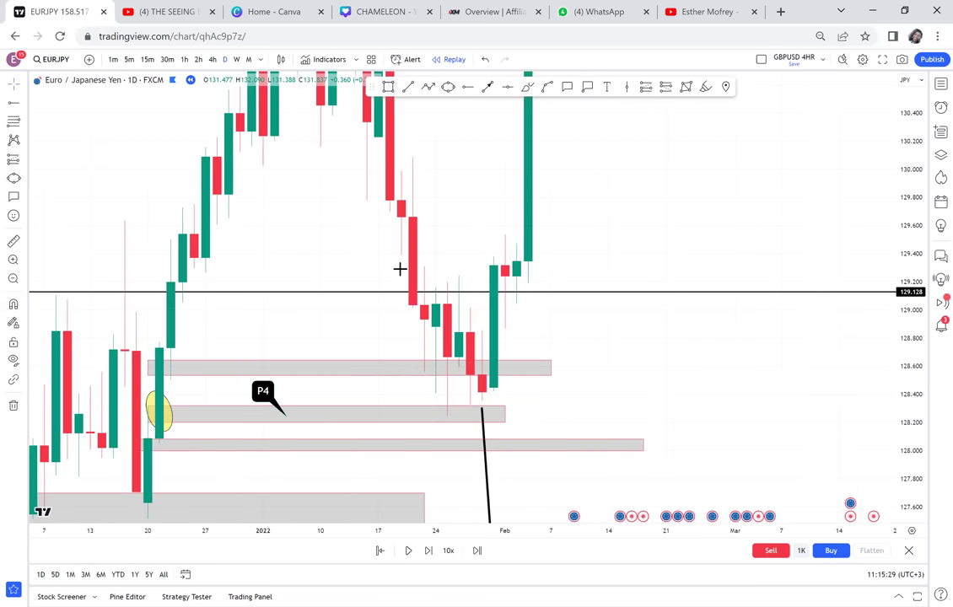
On the daily chart, draw a rectangle over the late January consolidation from 129.244 to 128.231, spanning 19 January to 18 February 2022.
key("alt+shift+r")
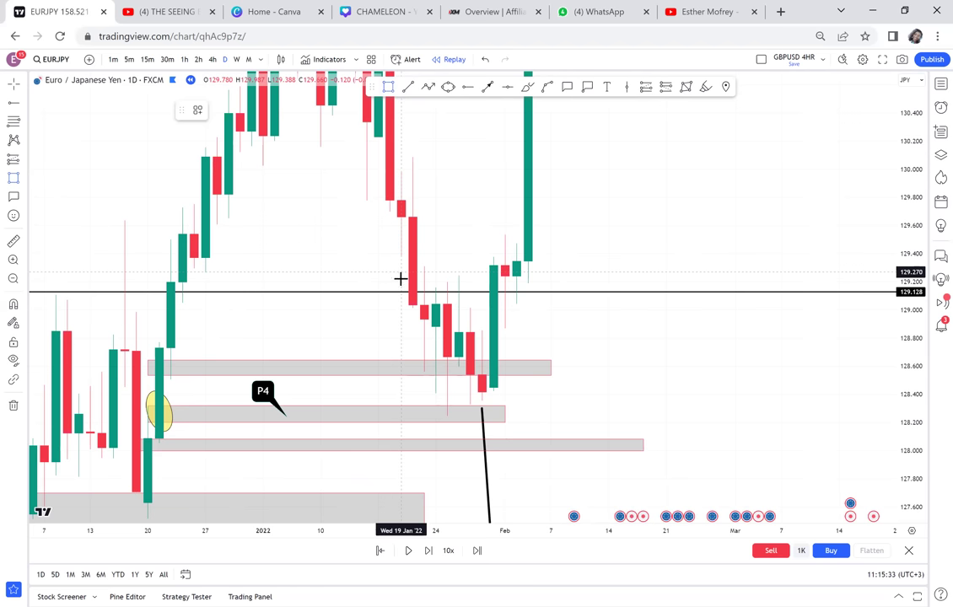
left_click(401, 276)
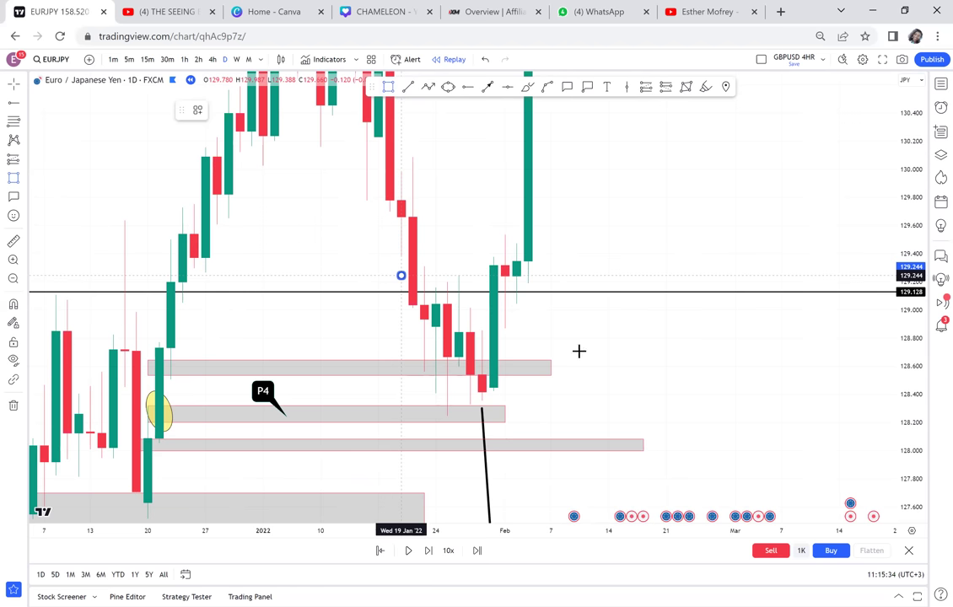
left_click(632, 400)
left_click(656, 419)
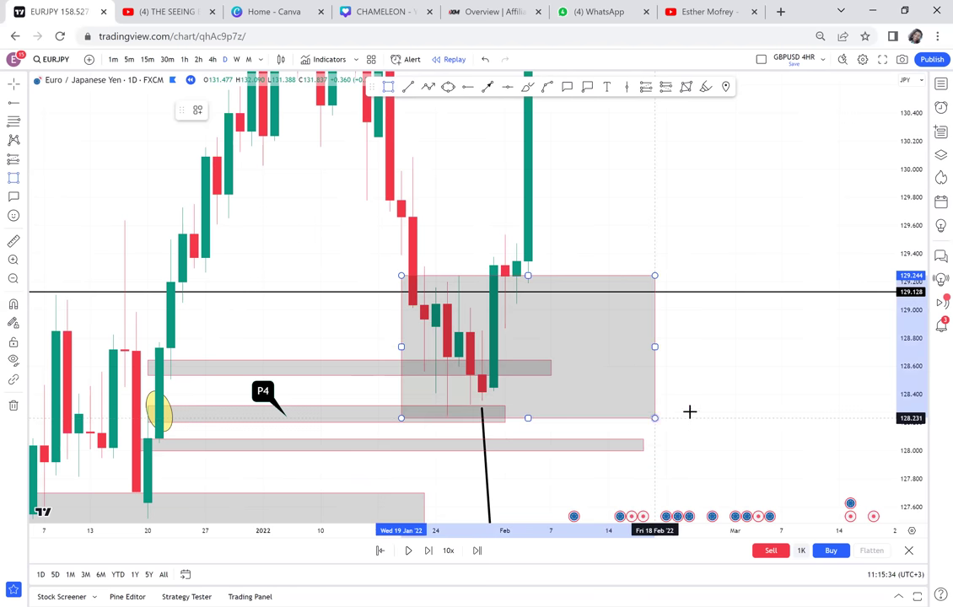
left_click(689, 411)
Delete the thin rectangles above and below the P4 zone and the black arrow pointing down from the late January low.
left_click_drag(368, 359, 472, 304)
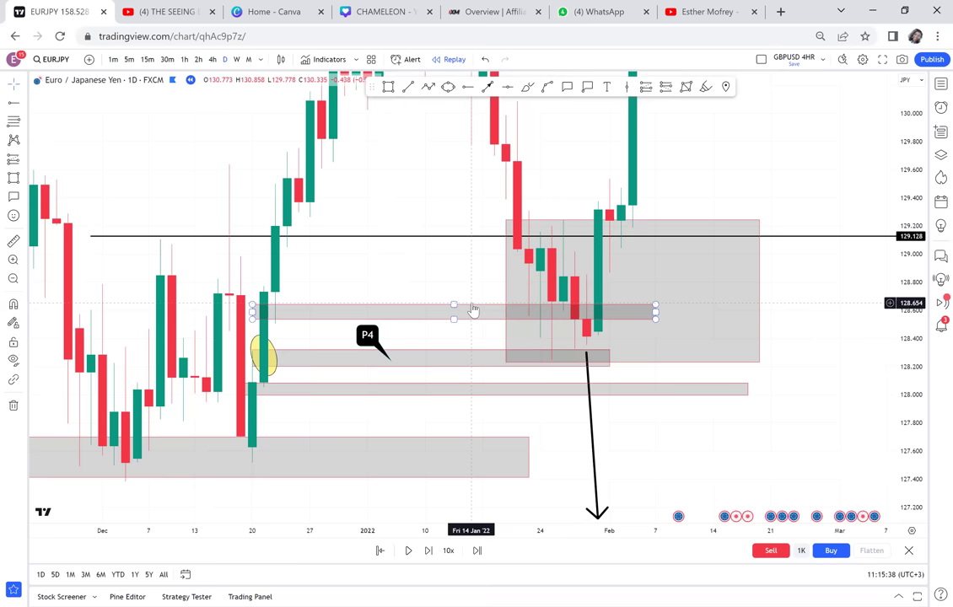
left_click(472, 304)
key("Delete")
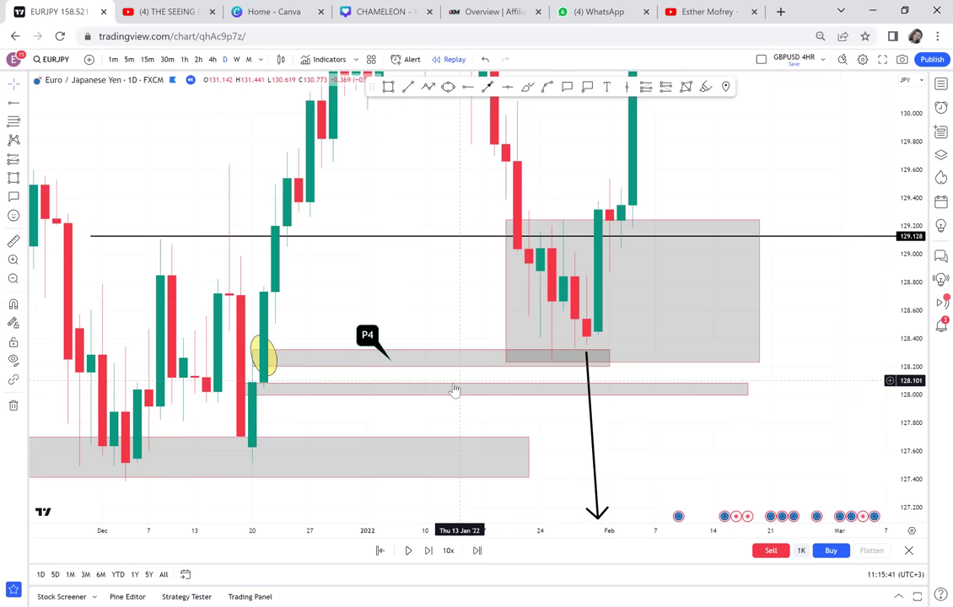
left_click(454, 390)
key("Delete")
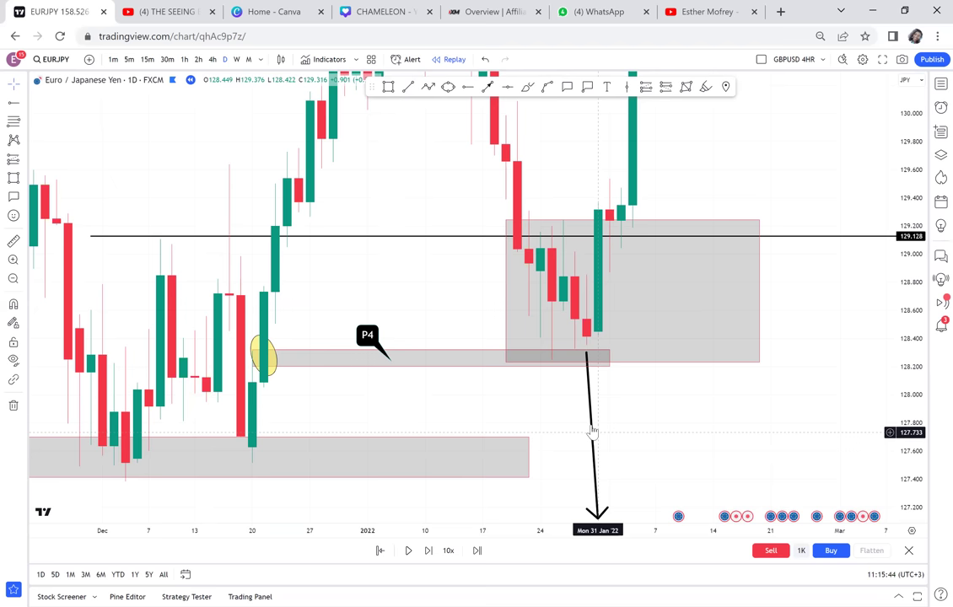
left_click(591, 430)
key("Delete")
left_click_drag(764, 311, 707, 339)
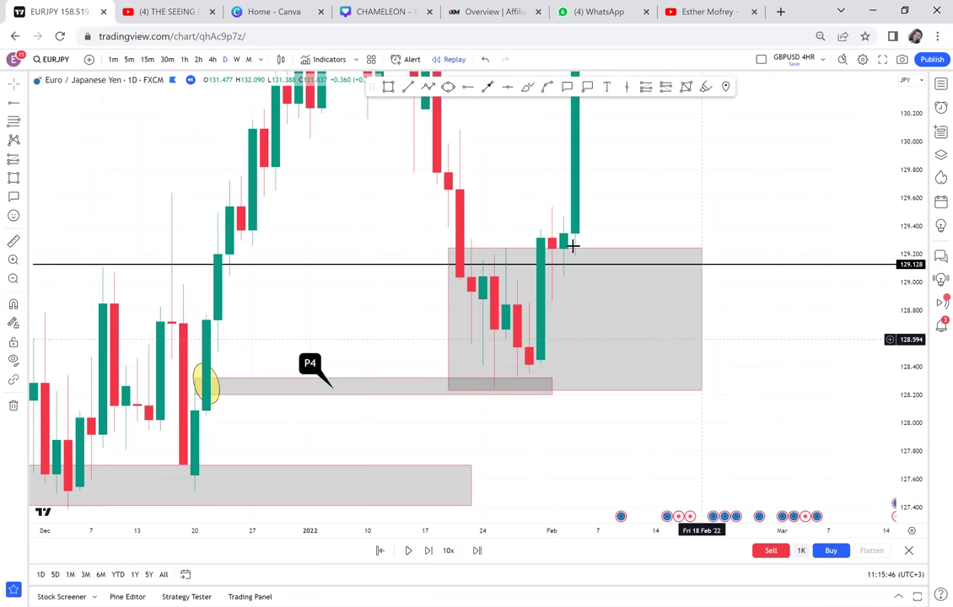
Add a callout reading P5 that points to the lower part of the large consolidation rectangle at about 128.290 on 8 February 2022.
left_click(567, 88)
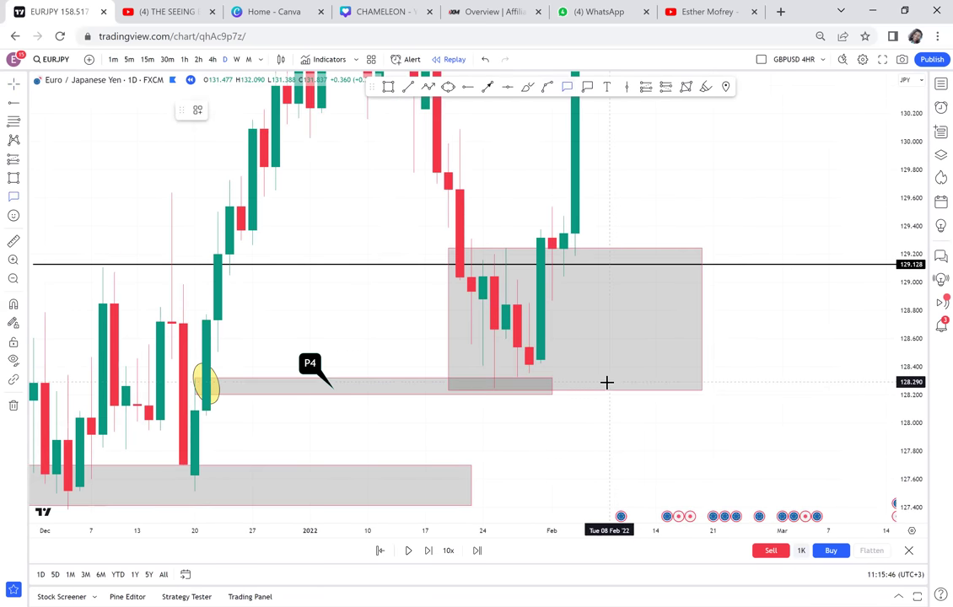
left_click(610, 383)
left_click(644, 417)
type("P5")
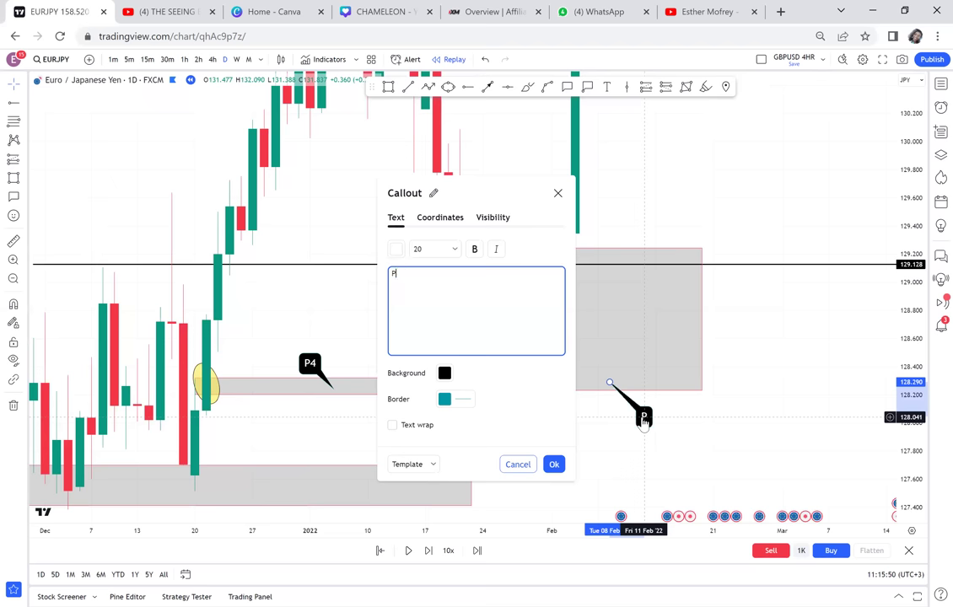
left_click(746, 410)
left_click_drag(777, 364, 776, 403)
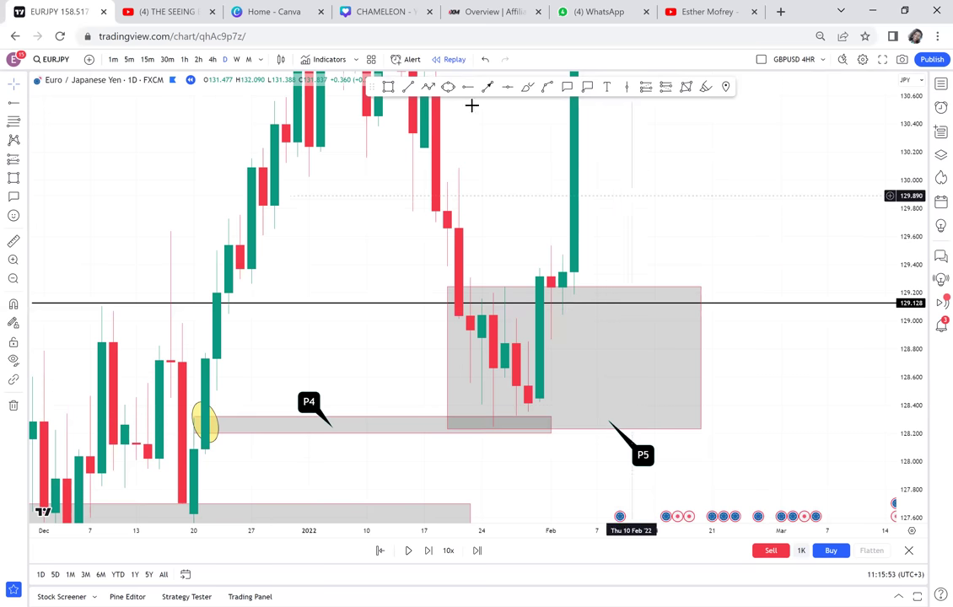
Try projecting the P5 zone's height upward with a matching rectangle stacked on its upper edge from 129.247 to 130.253.
left_click(391, 87)
left_click_drag(454, 430, 636, 288)
left_click(636, 288)
left_click_drag(735, 259, 738, 394)
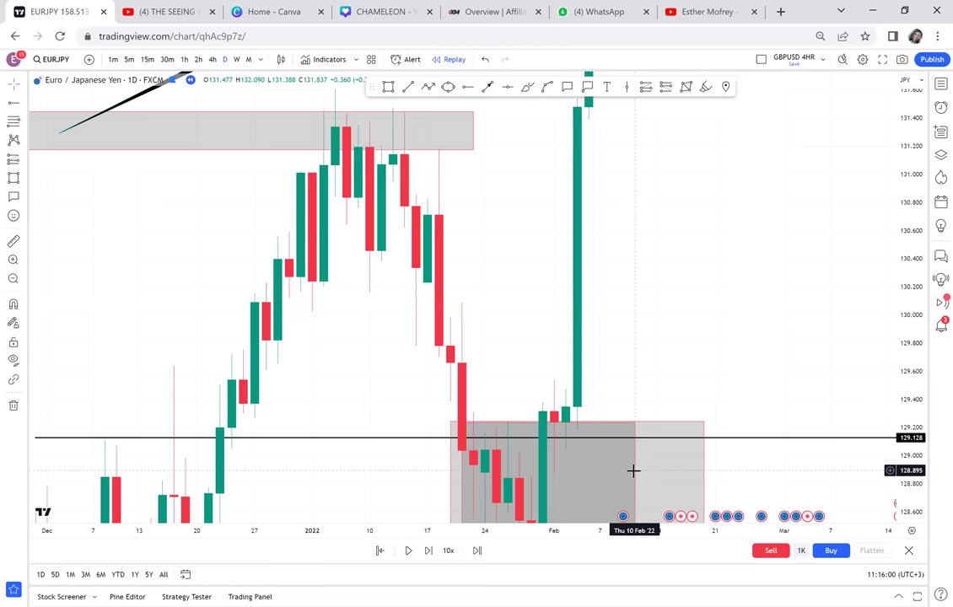
mouse_move(635, 478)
left_mouse_down()
mouse_move(621, 307)
mouse_move(629, 328)
left_mouse_up()
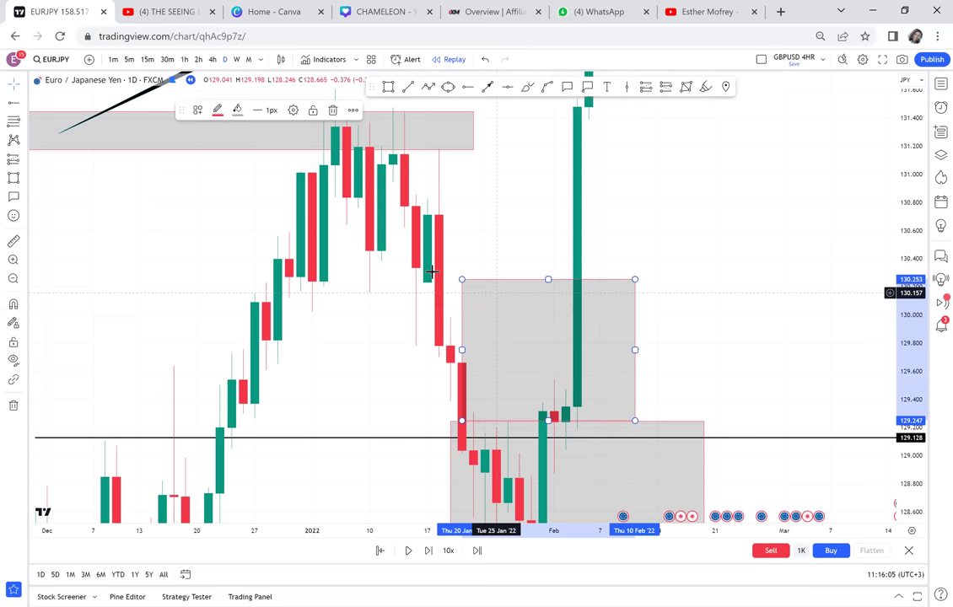
key("Delete")
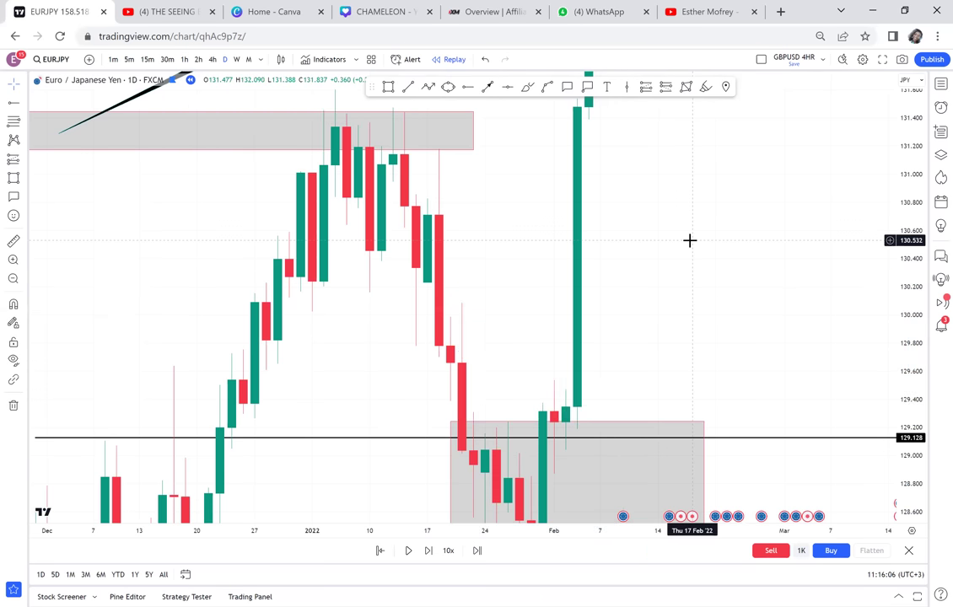
Draw a rectangle over the October to November 2021 consolidation from 132.904 to 131.576, spanning 21 October to 24 November.
left_click_drag(716, 163, 735, 177)
scroll(734, 176, "down", 2)
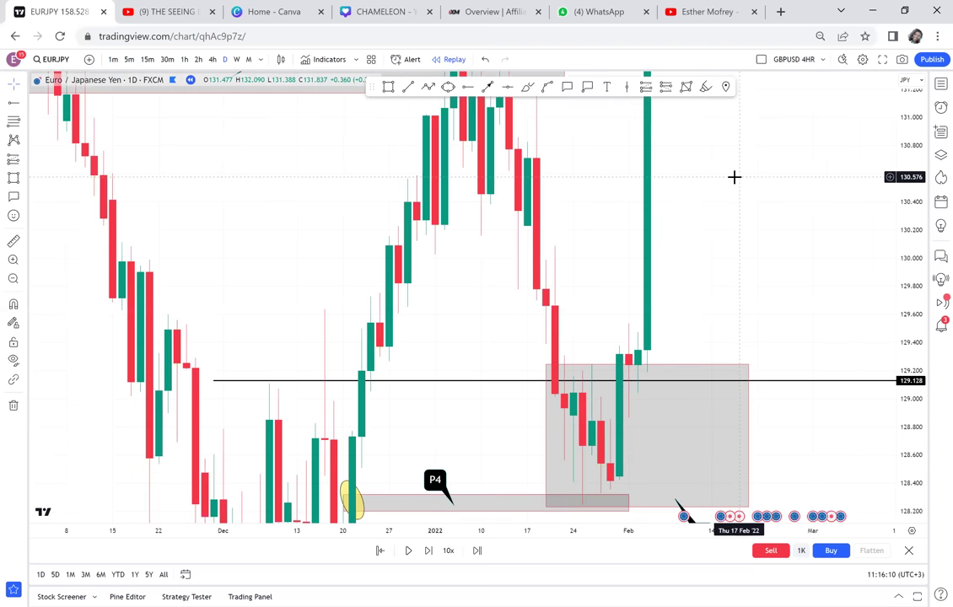
scroll(884, 204, "down", 1)
left_click_drag(902, 323, 902, 358)
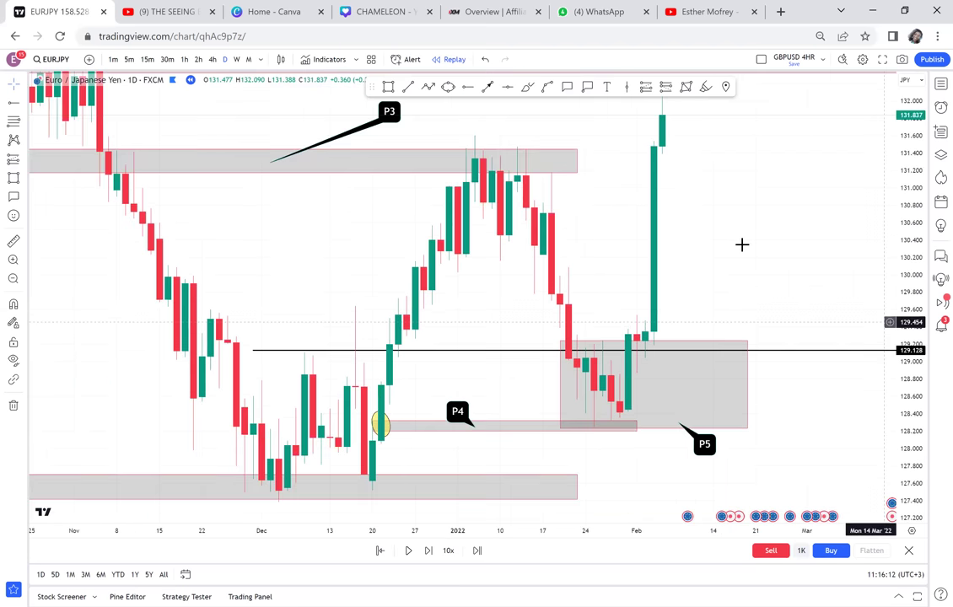
scroll(742, 245, "down", 1)
scroll(741, 245, "up", 3)
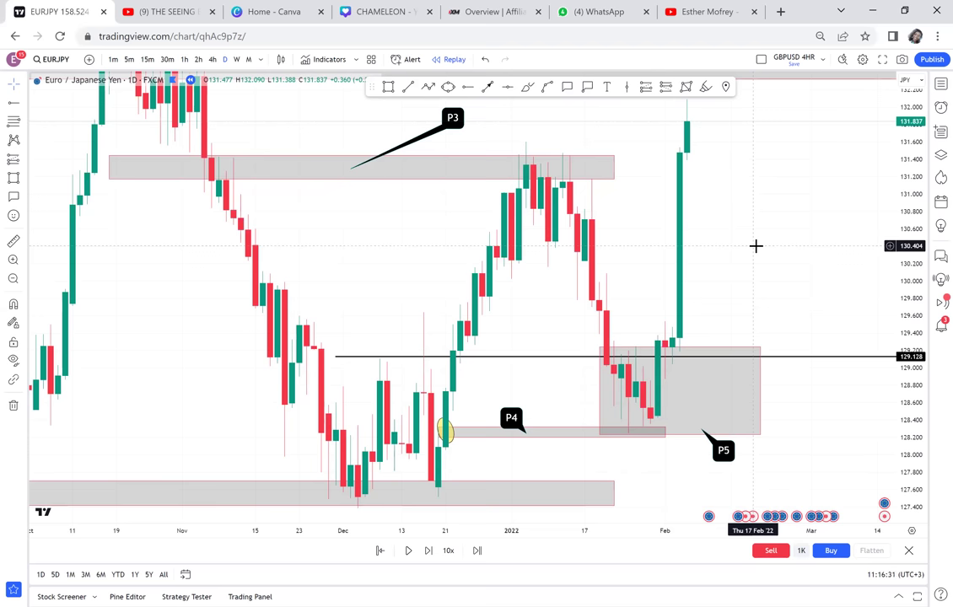
left_click_drag(379, 187, 559, 277)
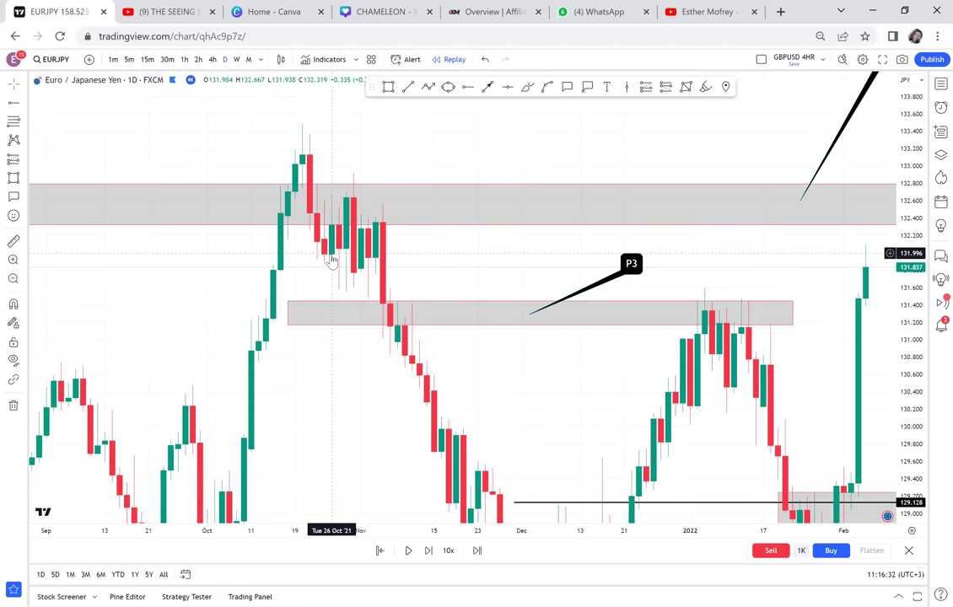
scroll(332, 261, "up", 4)
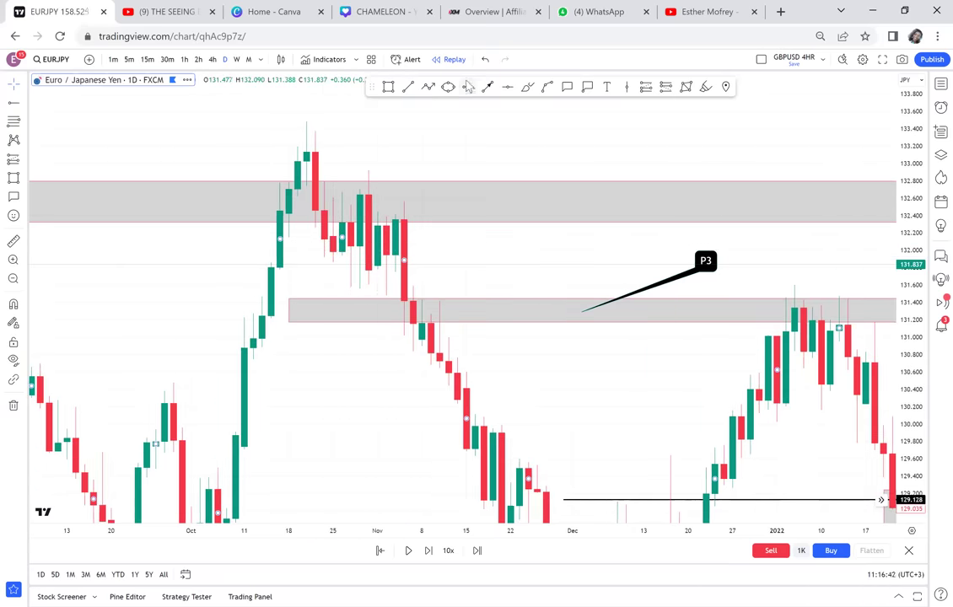
left_click(388, 87)
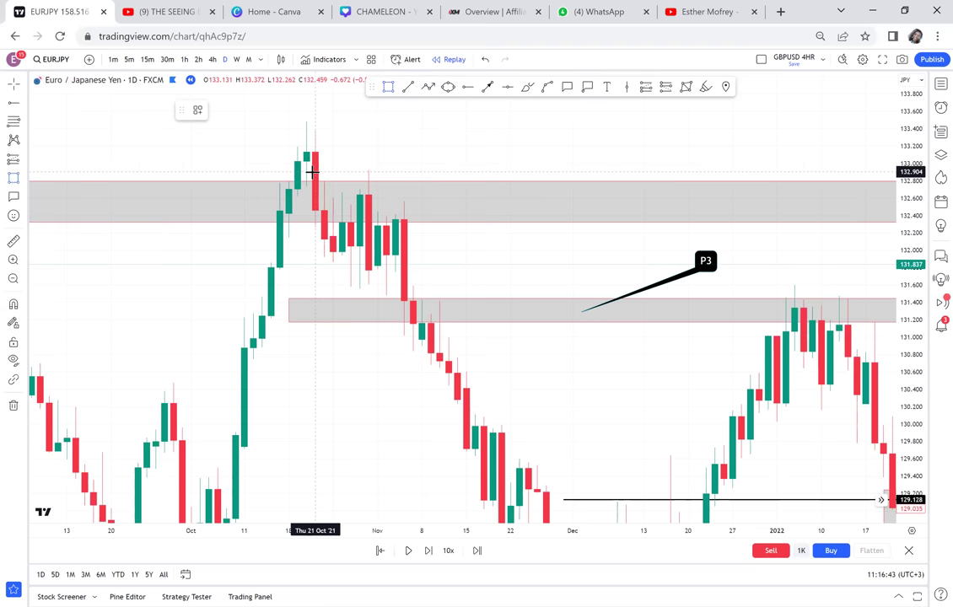
left_click_drag(312, 172, 527, 288)
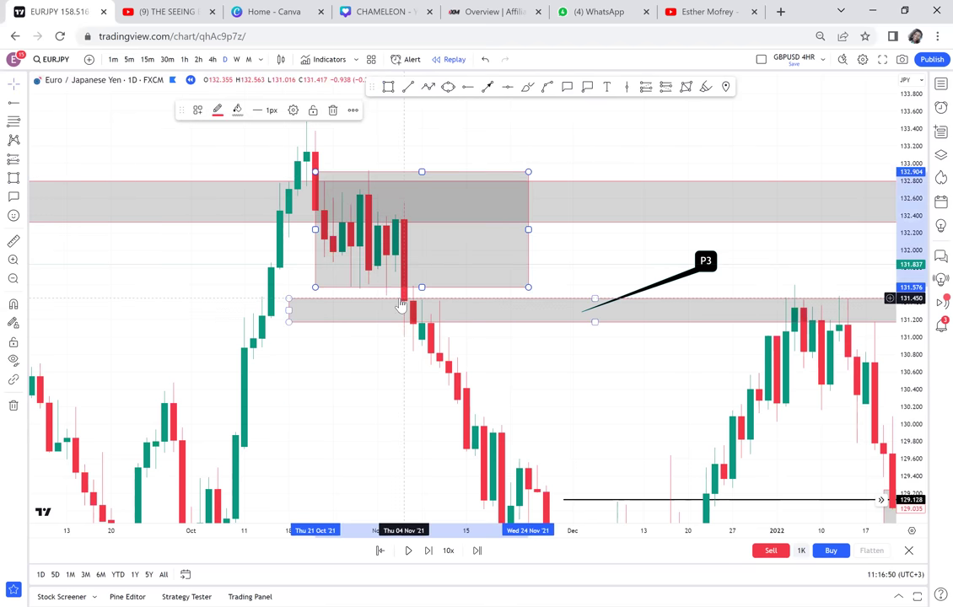
Draw a narrower rectangle matching the consolidation's height, move it directly beneath to span 131.594 to 130.212, and place a horizontal ray at 130.206.
left_click(388, 88)
mouse_move(334, 169)
left_mouse_down()
mouse_move(402, 289)
mouse_move(408, 211)
left_mouse_up()
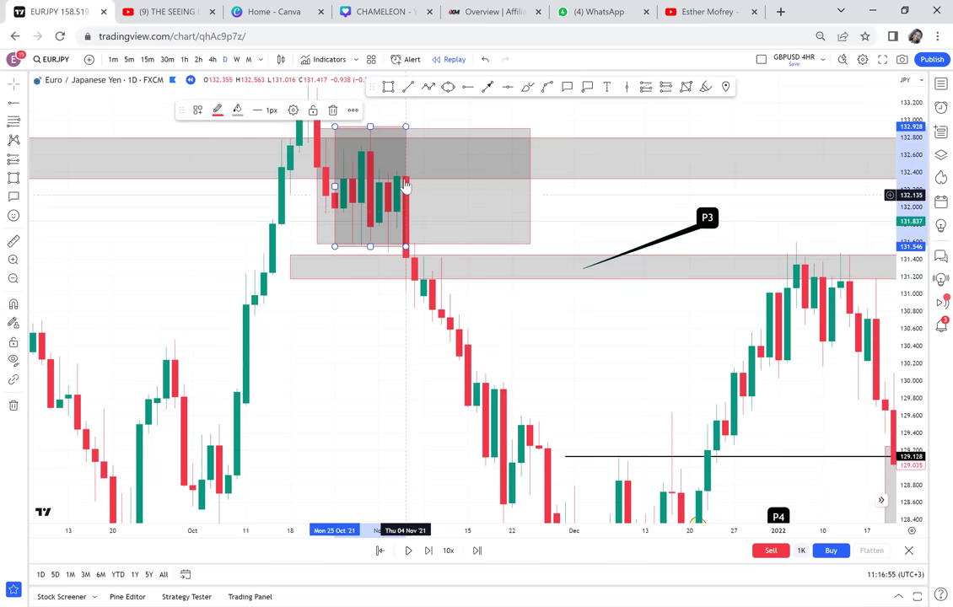
left_click_drag(406, 173, 392, 282)
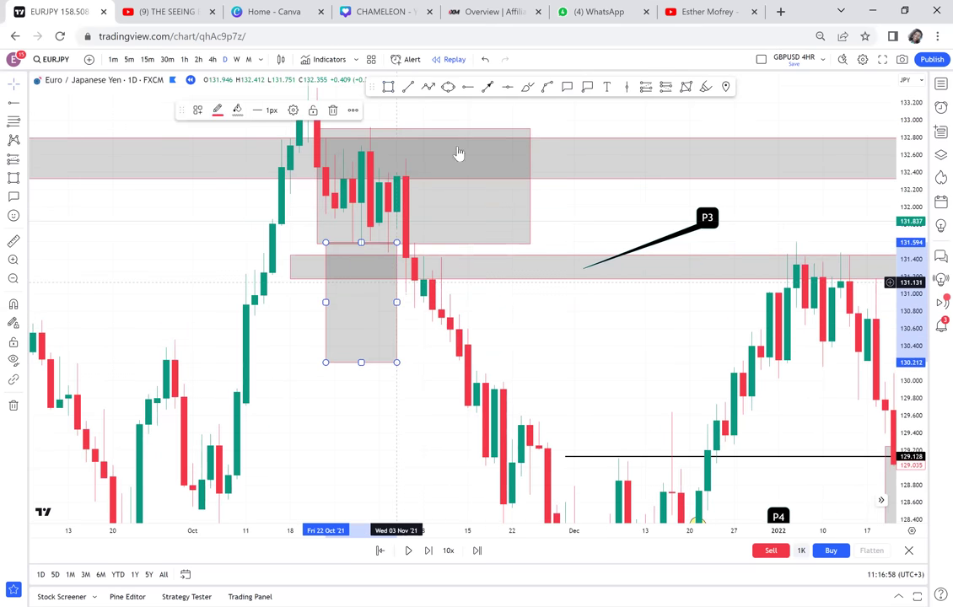
left_click(469, 89)
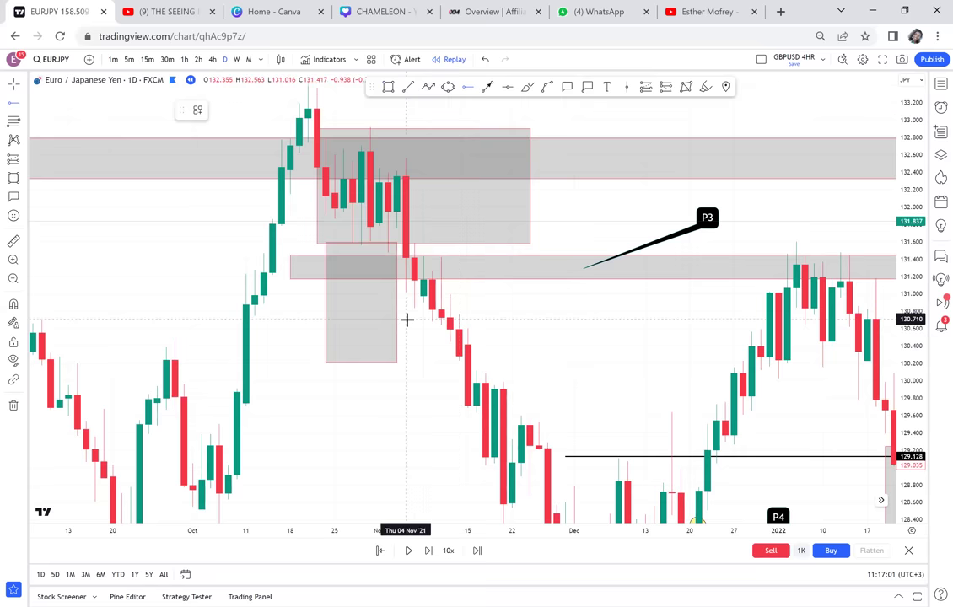
key("alt+h")
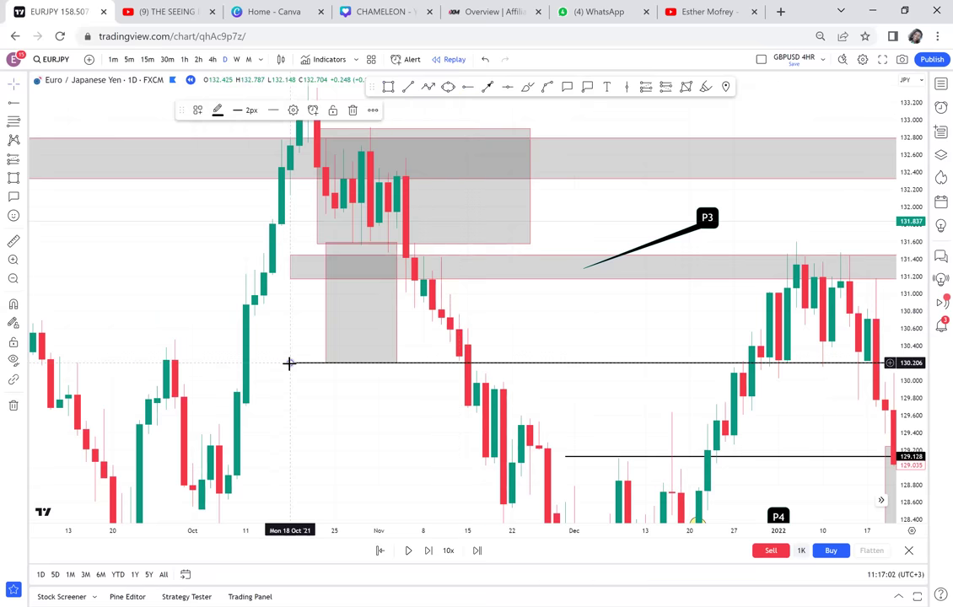
Measure the drop from the 4 November 2021 candle at 131.432 down to the new horizontal ray near 130.230.
left_click(11, 242)
left_click(408, 257)
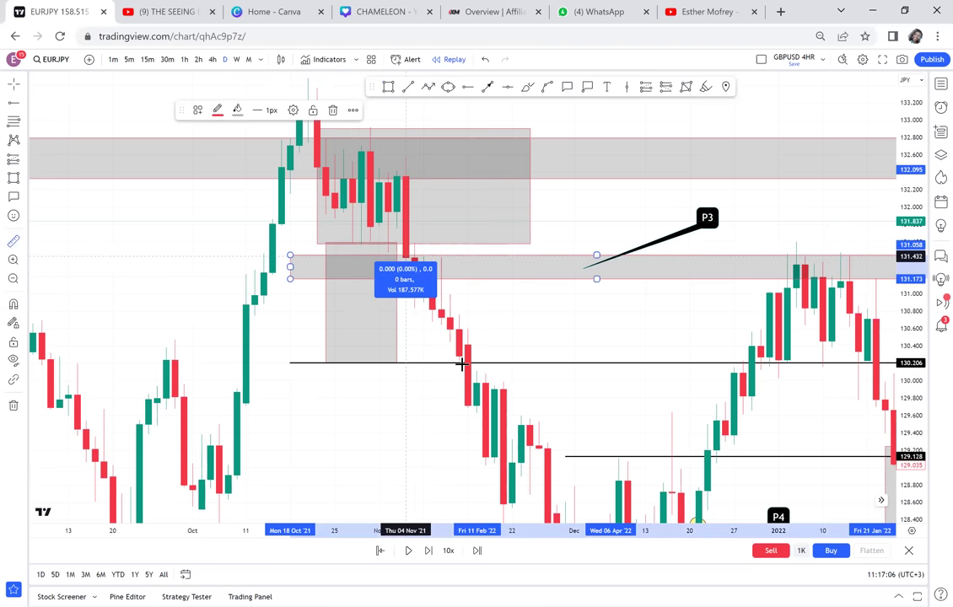
left_click(501, 361)
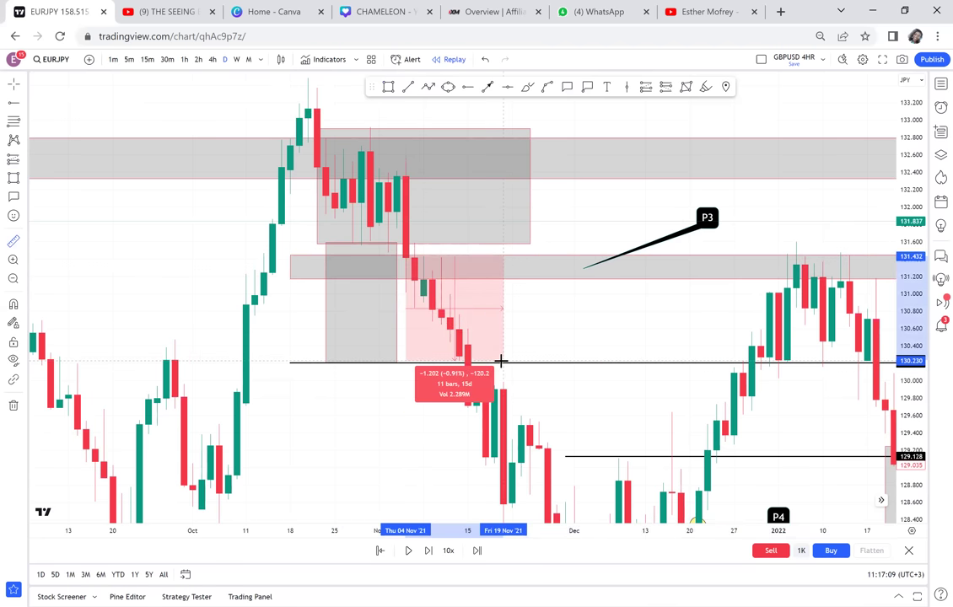
Switch to the monthly chart and remove all drawings.
left_click_drag(523, 347, 533, 119)
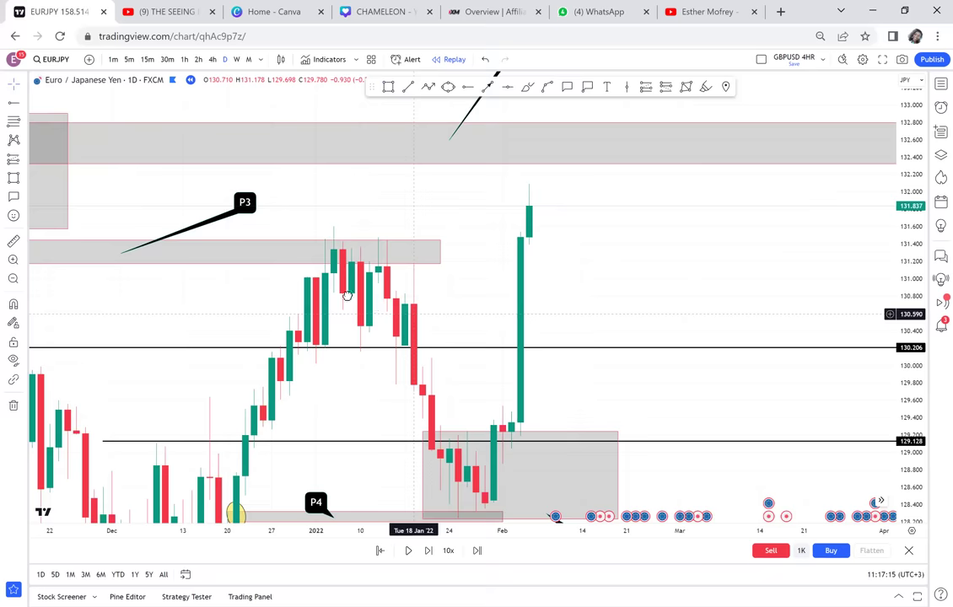
left_click_drag(414, 313, 500, 305)
scroll(370, 126, "down", 2)
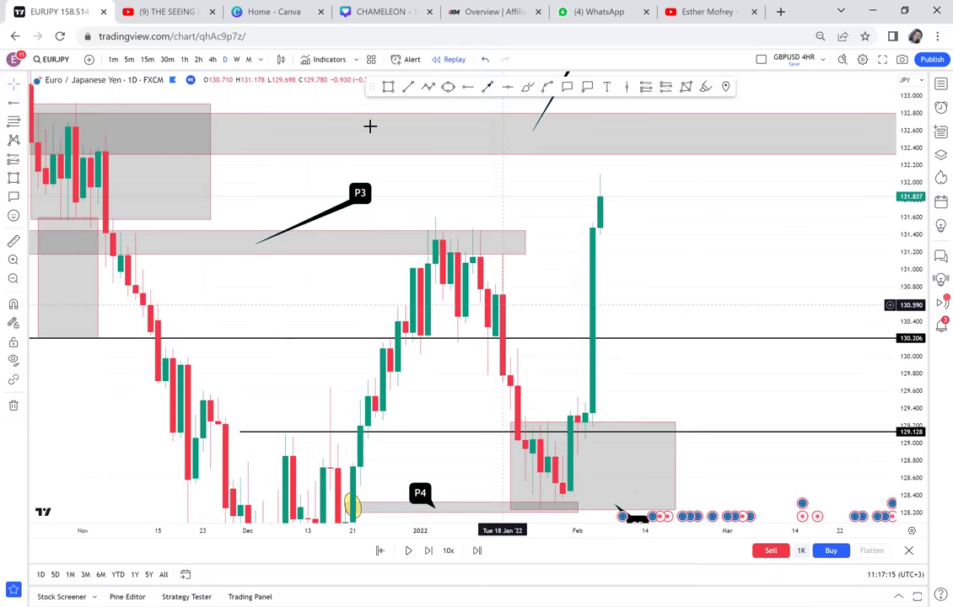
left_click(249, 60)
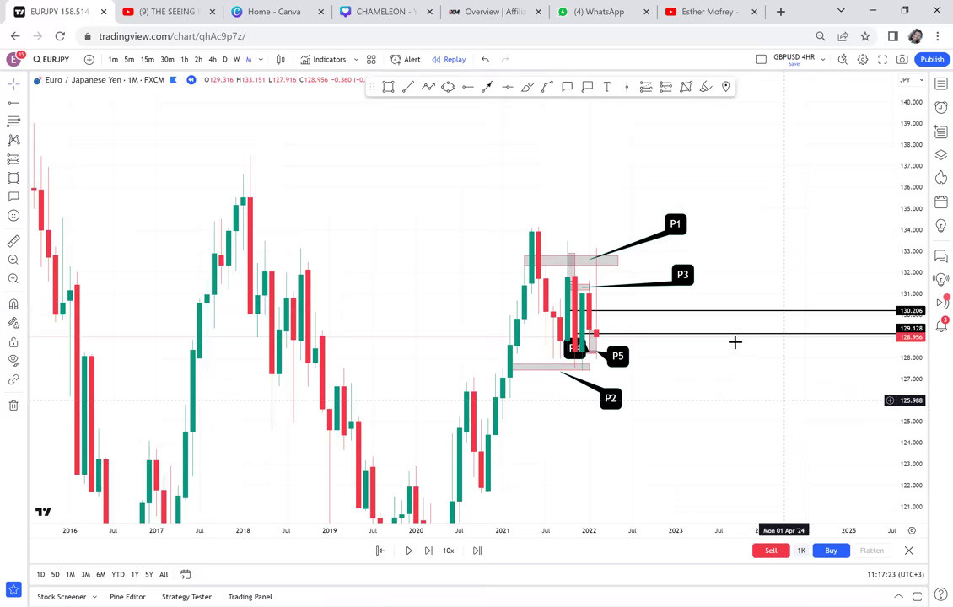
scroll(735, 341, "up", 1)
scroll(465, 313, "up", 1)
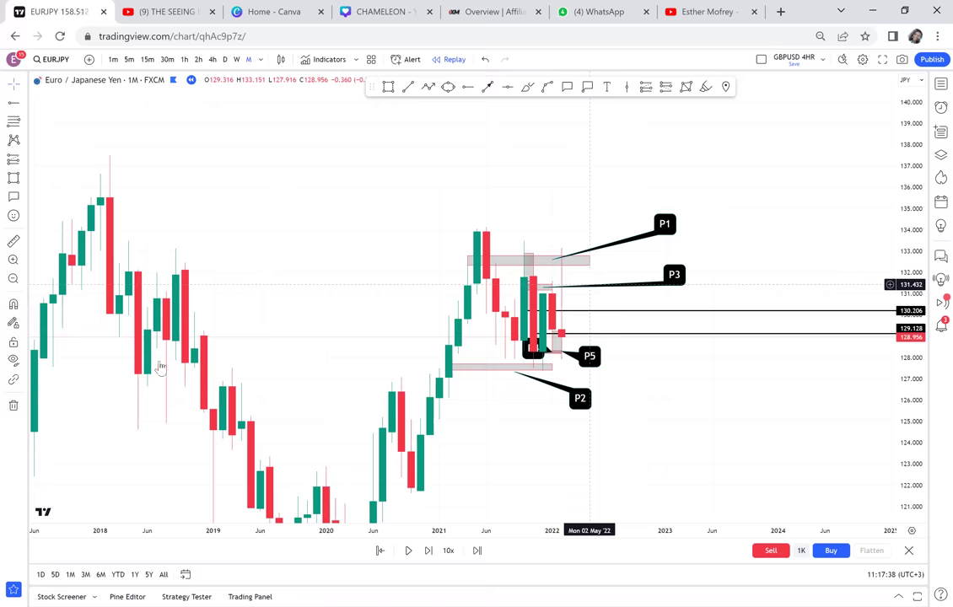
left_click(13, 406)
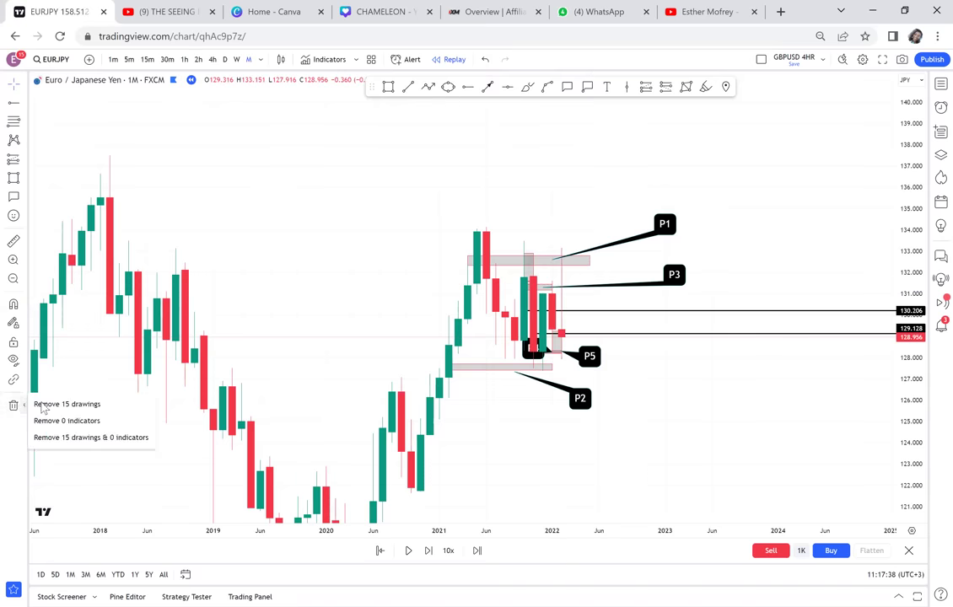
left_click(38, 357)
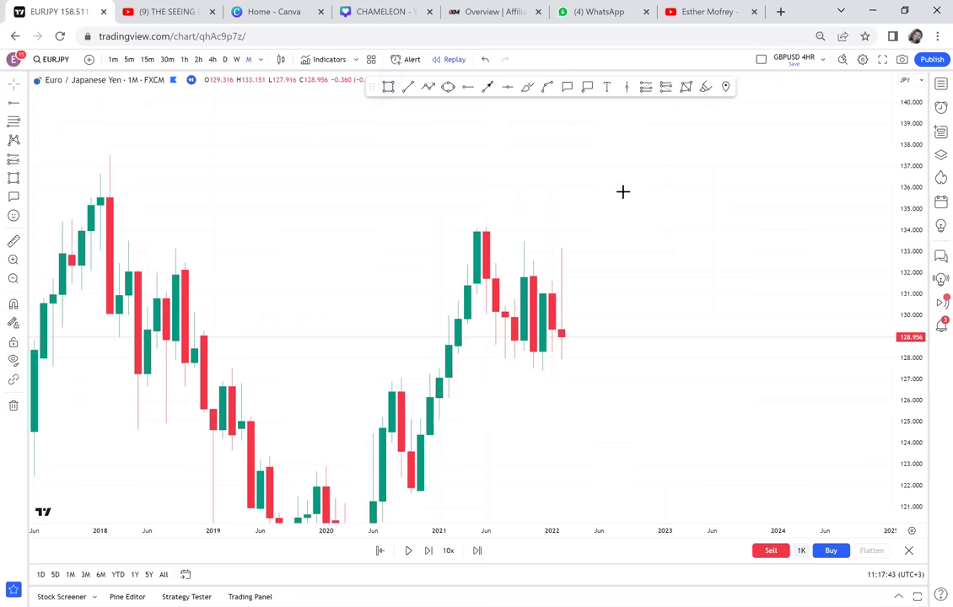
Draw a rectangle over the monthly consolidation from 133.443 to 127.385, spanning May 2021 to August 2023.
mouse_move(474, 242)
left_mouse_down()
mouse_move(687, 332)
mouse_move(733, 371)
left_mouse_up()
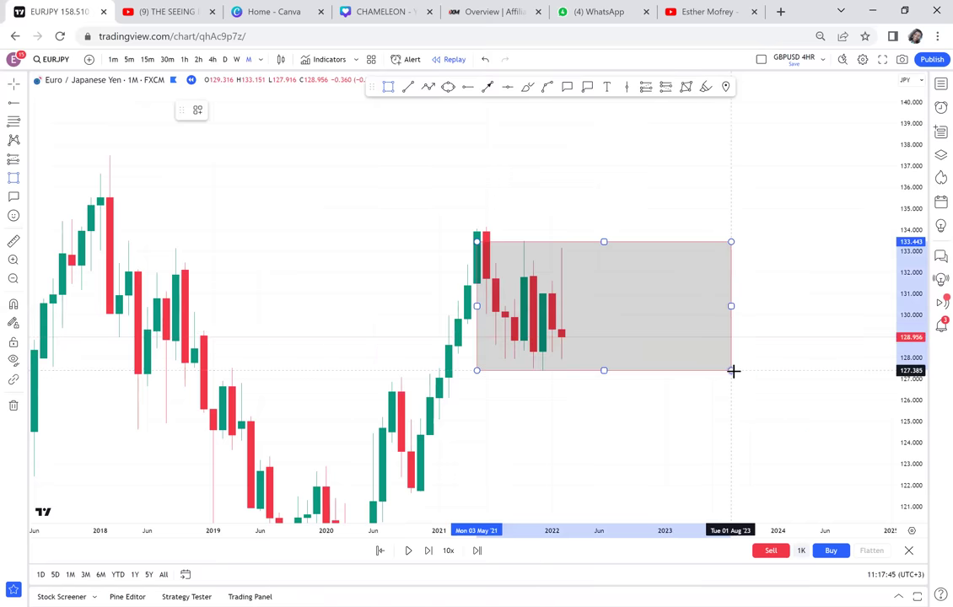
left_click(804, 299)
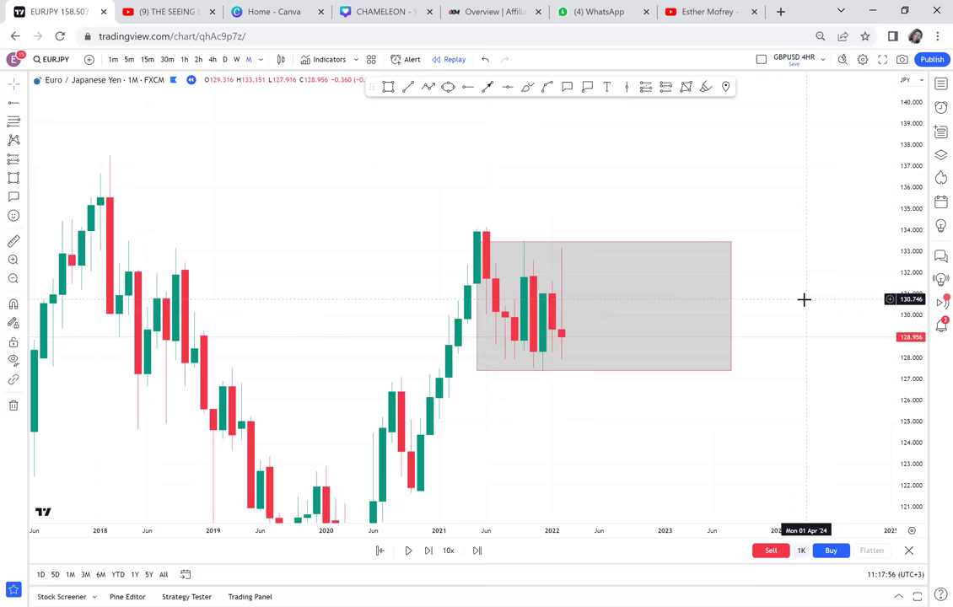
left_click_drag(660, 206, 554, 155)
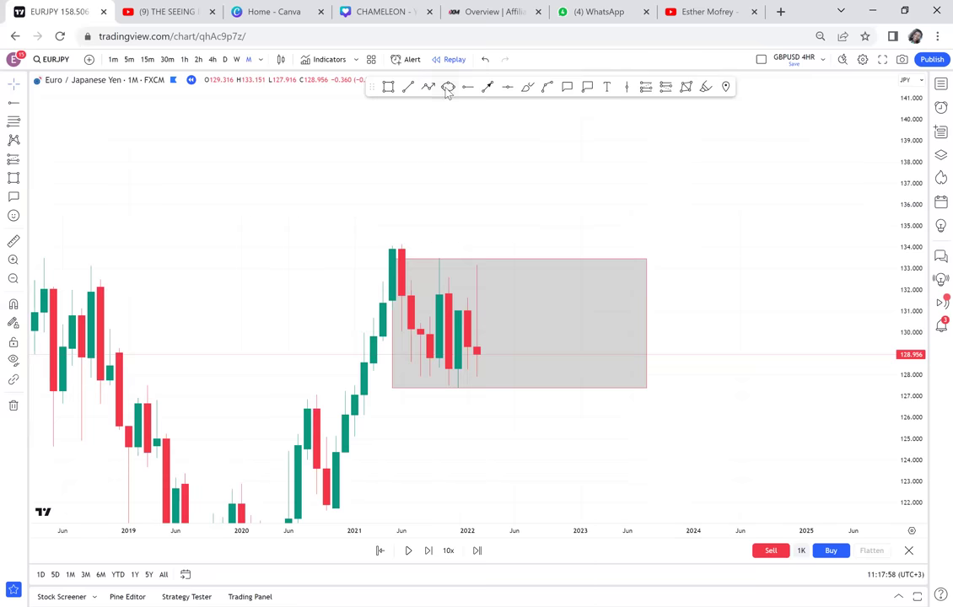
Draw a narrow rectangle matching the monthly consolidation's height and move it directly above to span about 133.517 to 139.697.
left_click(384, 89)
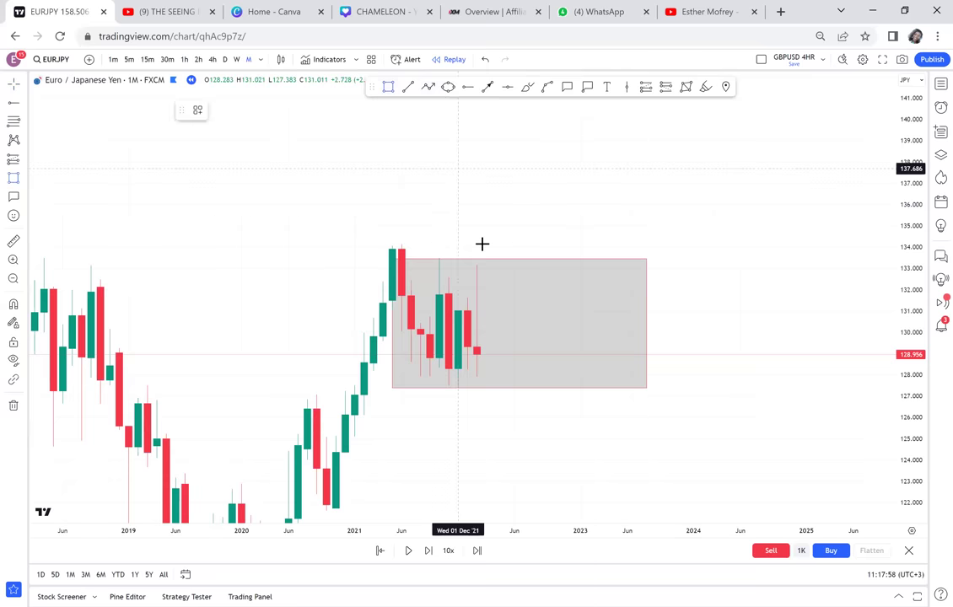
left_click(508, 389)
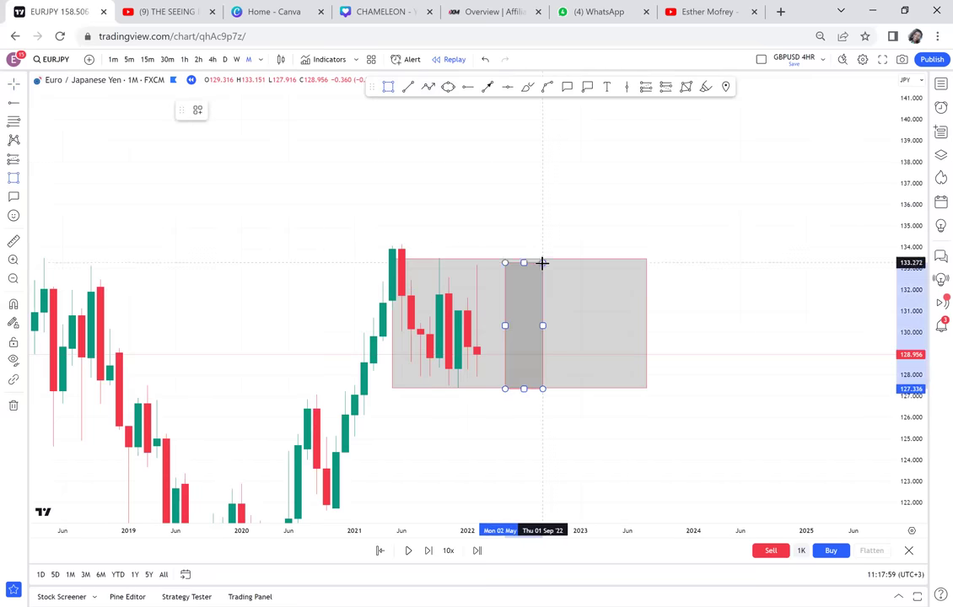
left_click(542, 257)
mouse_move(540, 287)
left_mouse_down()
mouse_move(546, 119)
mouse_move(526, 158)
left_mouse_up()
left_click_drag(606, 179, 559, 196)
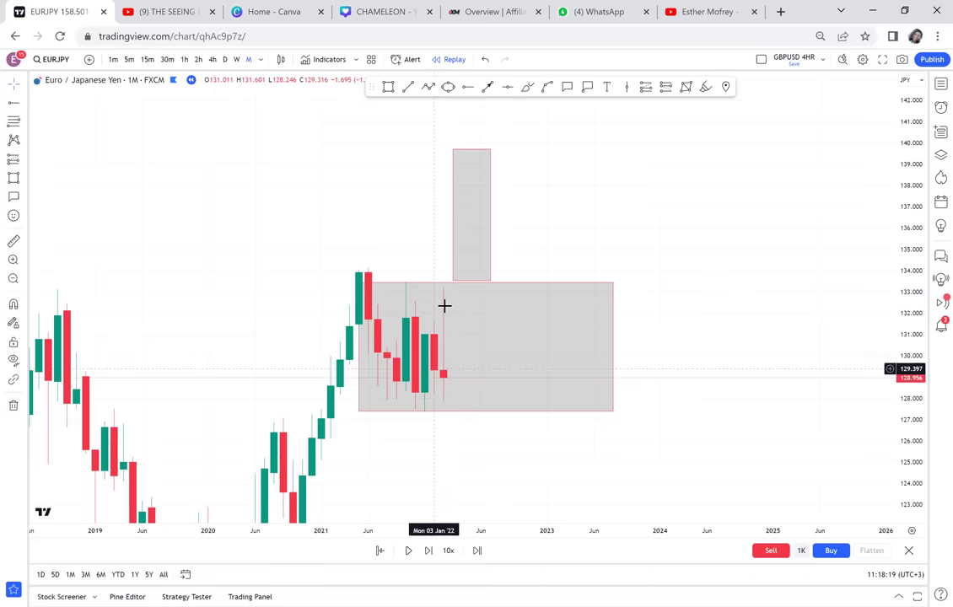
Change the fill colour of the narrow rectangle above the consolidation to yellow.
left_click(490, 199)
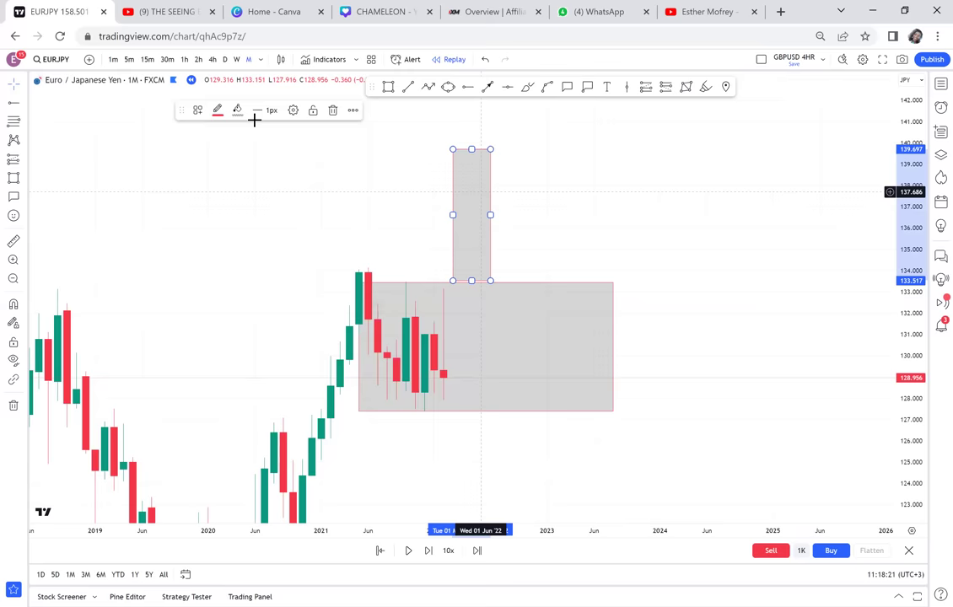
left_click(237, 111)
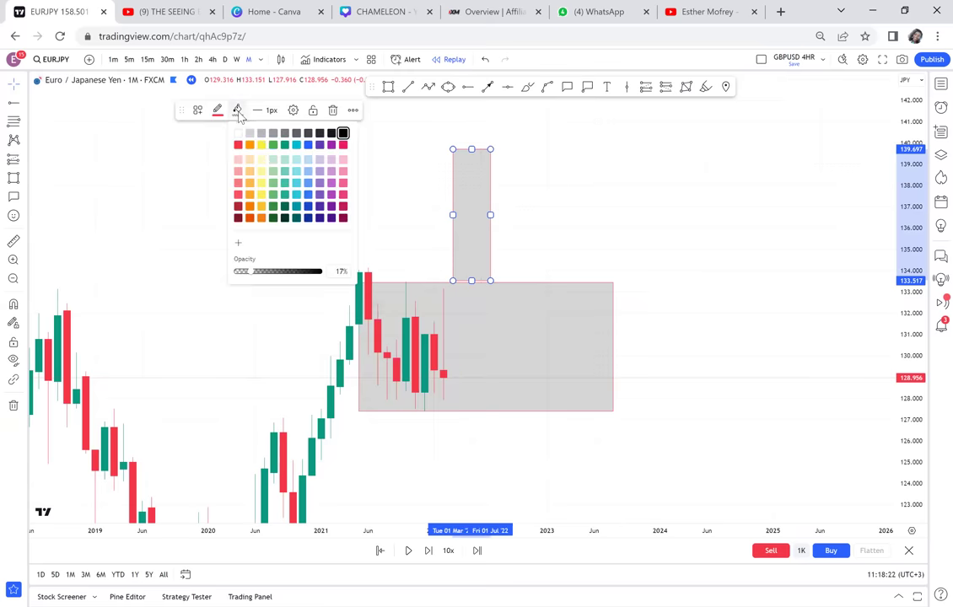
left_click(261, 145)
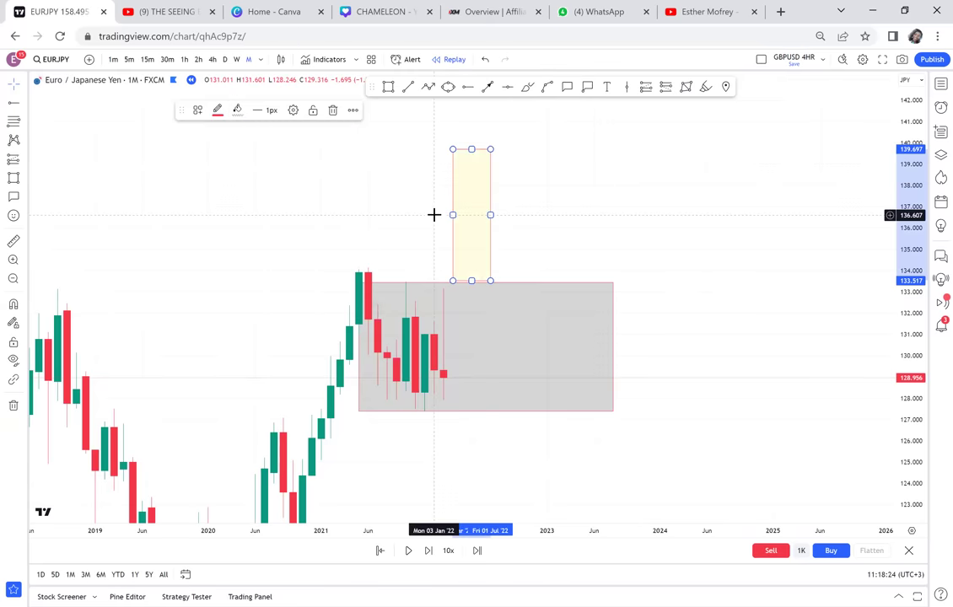
Clone the yellow rectangle and place the copy directly beneath the consolidation, spanning about 127.435 to 121.254.
left_click(354, 111)
left_click(379, 178)
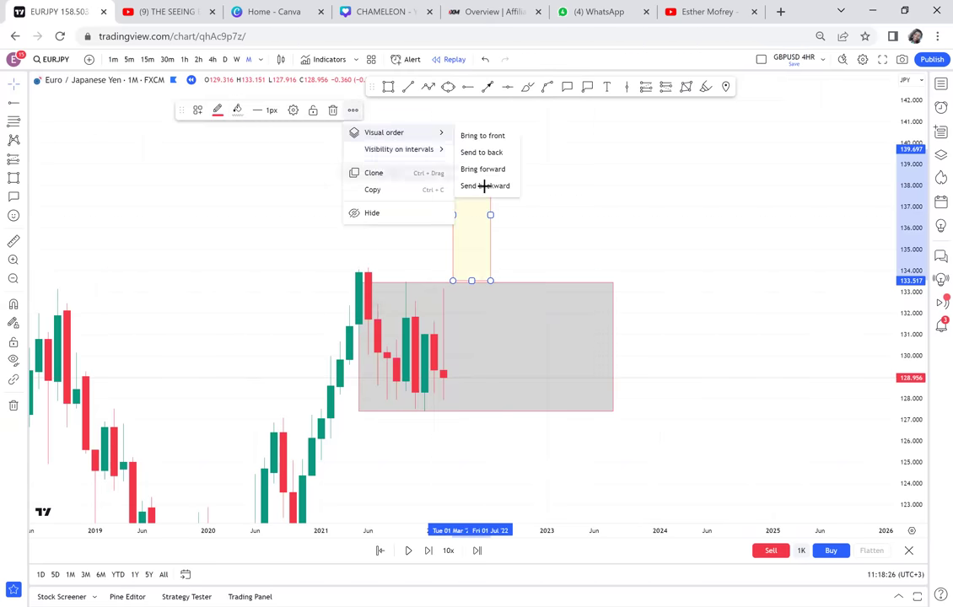
left_click_drag(492, 137, 494, 415)
left_click(681, 379)
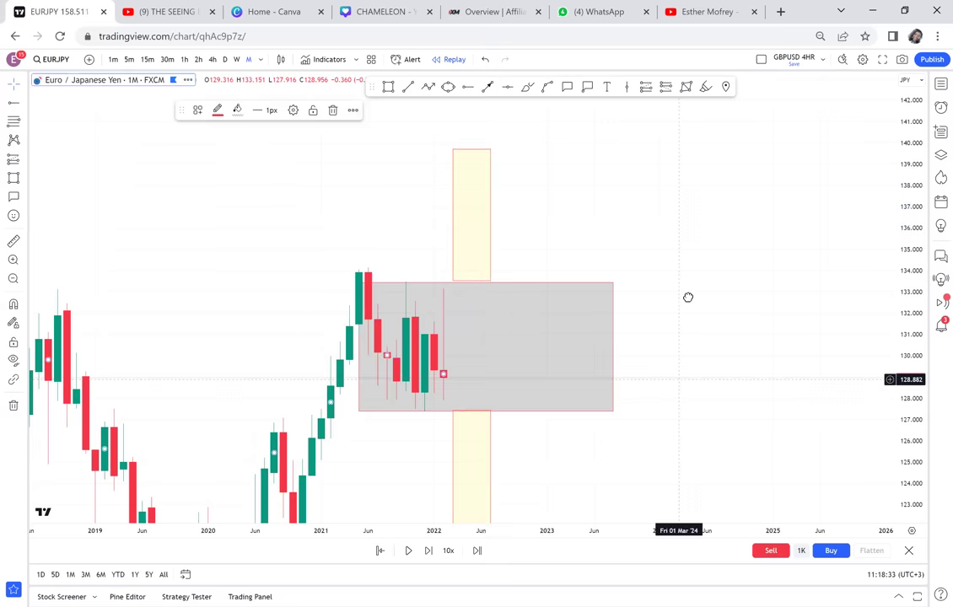
left_click_drag(684, 300, 682, 289)
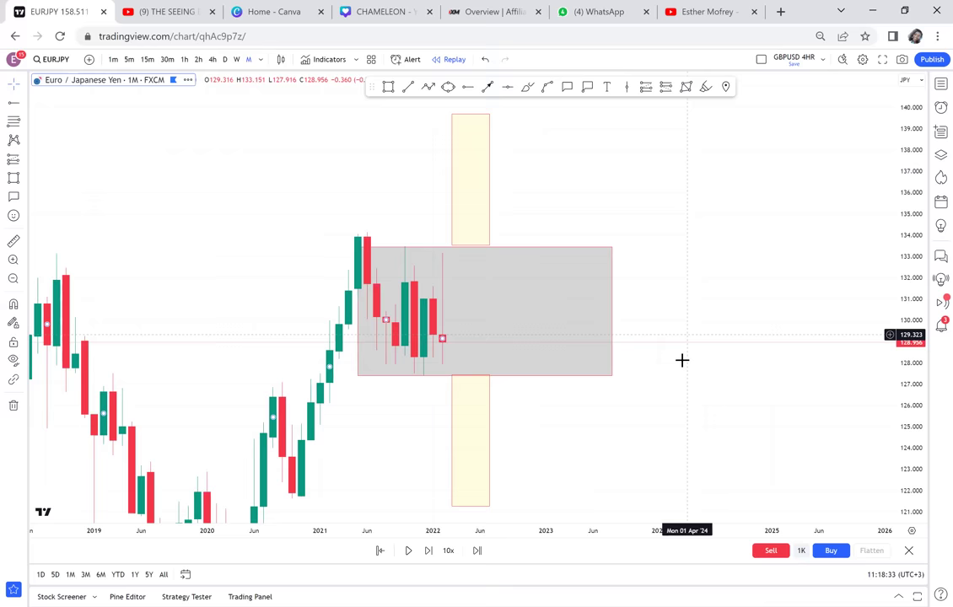
Place horizontal lines at 139.771 along the upper yellow rectangle's top and at 121.180 along the lower one's bottom.
left_click(507, 89)
left_click(360, 137)
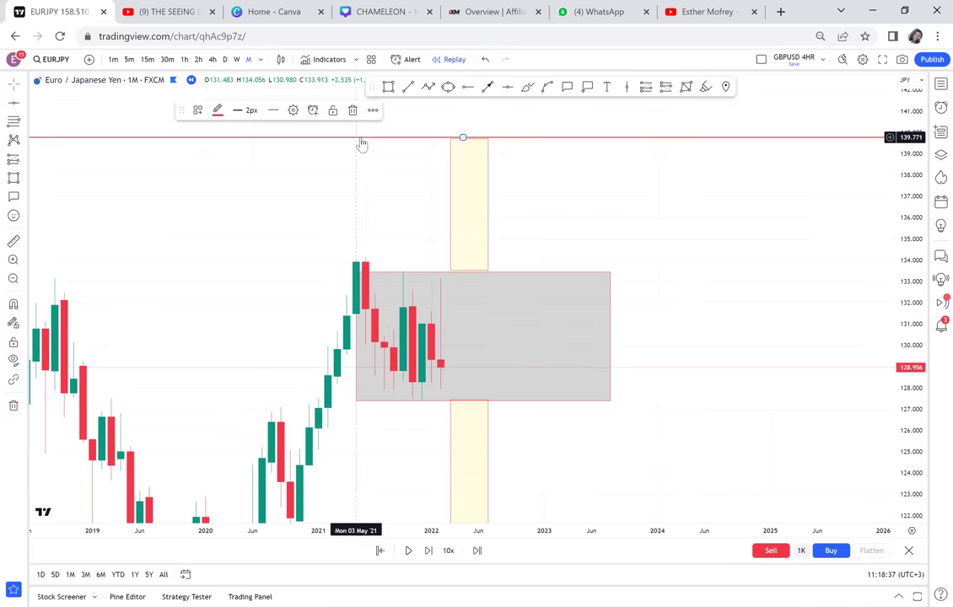
left_click_drag(382, 158, 653, 260)
left_click_drag(447, 142, 385, 99)
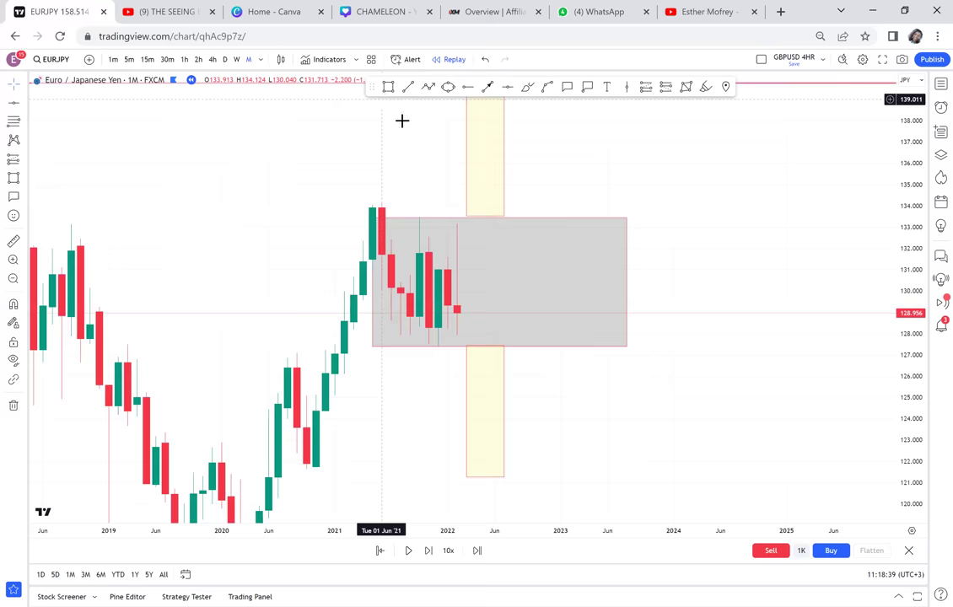
left_click(506, 87)
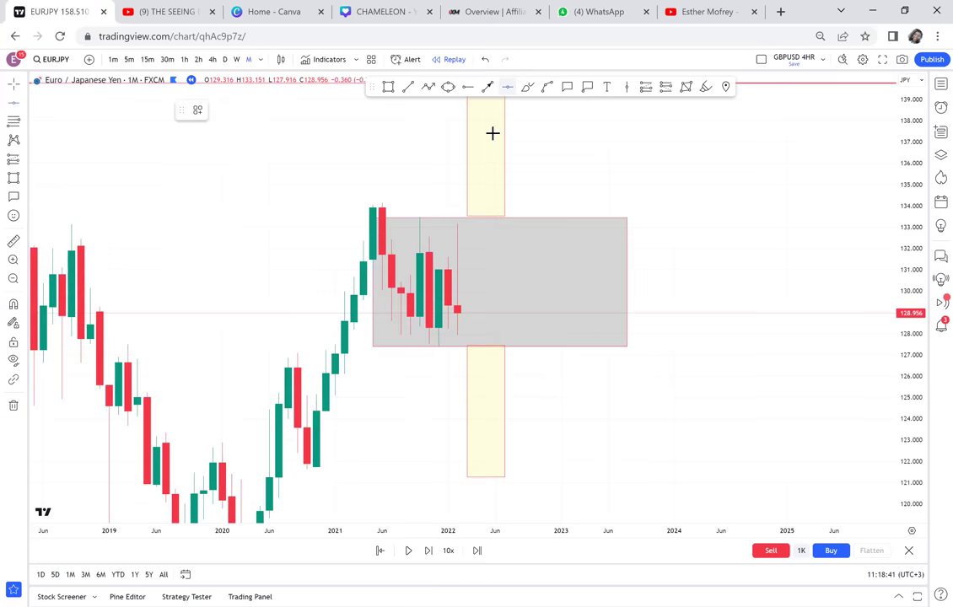
left_click(391, 480)
scroll(751, 280, "down", 1)
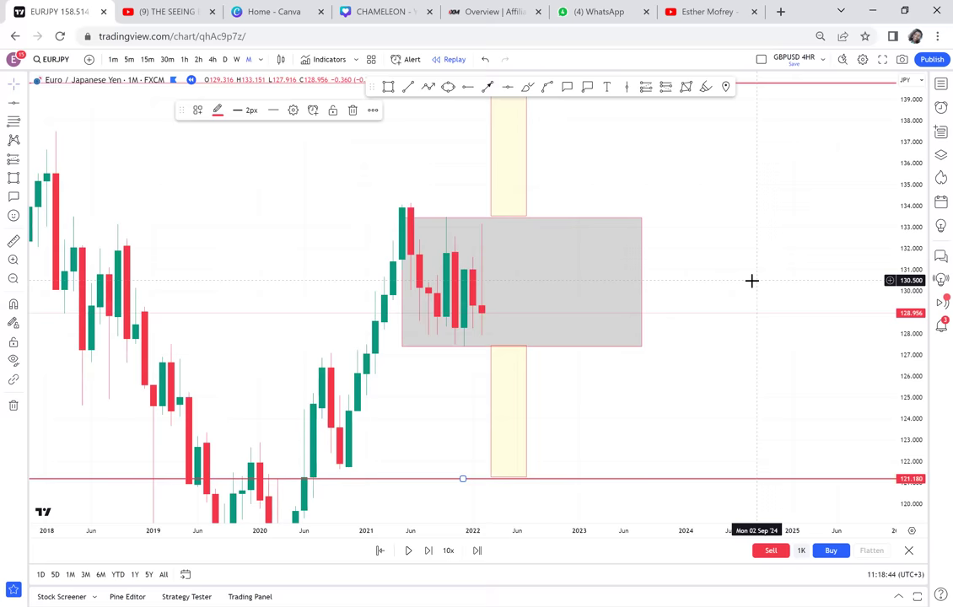
Measure the price distance from the base of the upper yellow rectangle, near the consolidation's upper edge.
scroll(752, 280, "down", 1)
left_click_drag(752, 281, 675, 289)
scroll(797, 179, "down", 1)
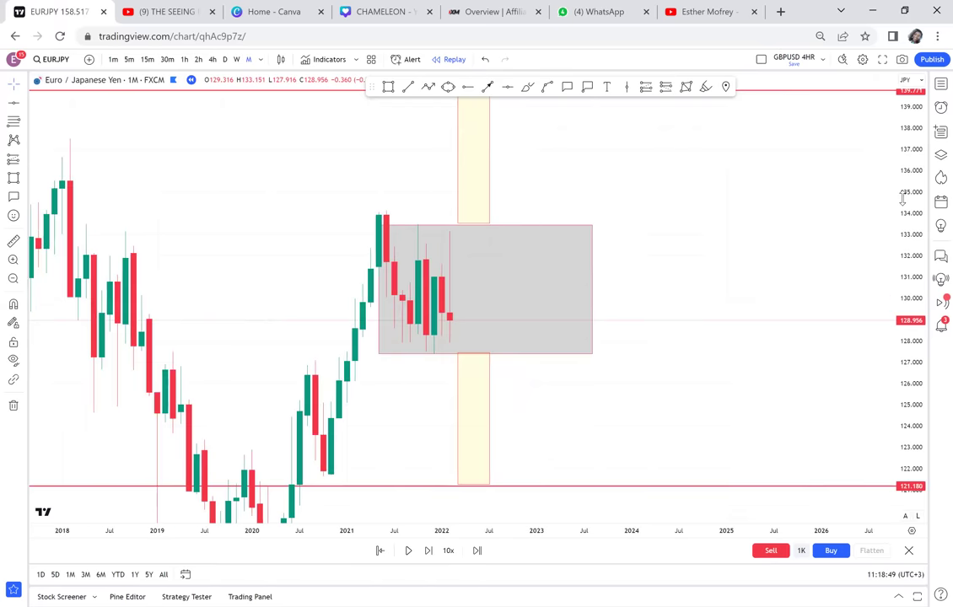
scroll(165, 185, "up", 1)
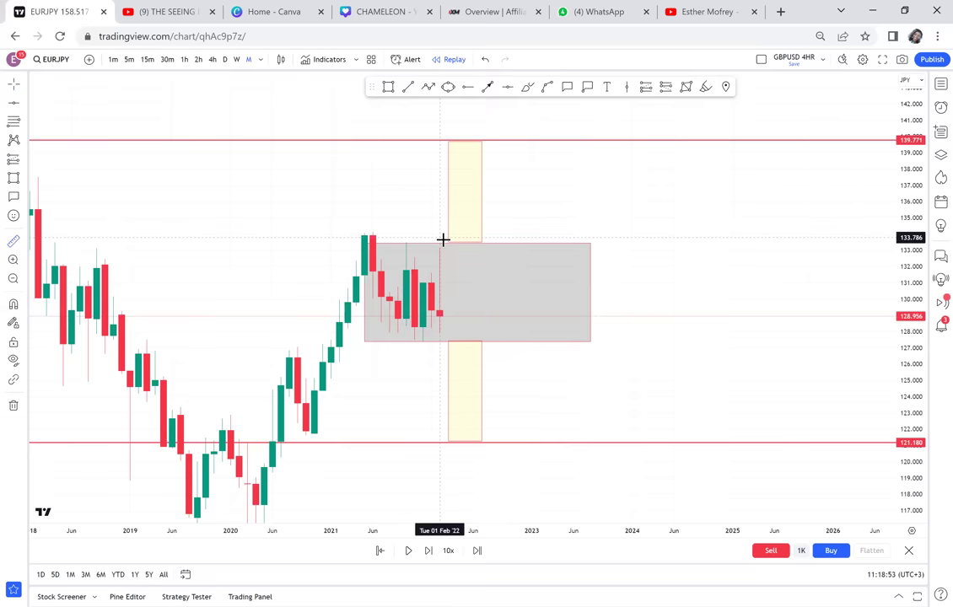
left_click_drag(448, 242, 482, 141)
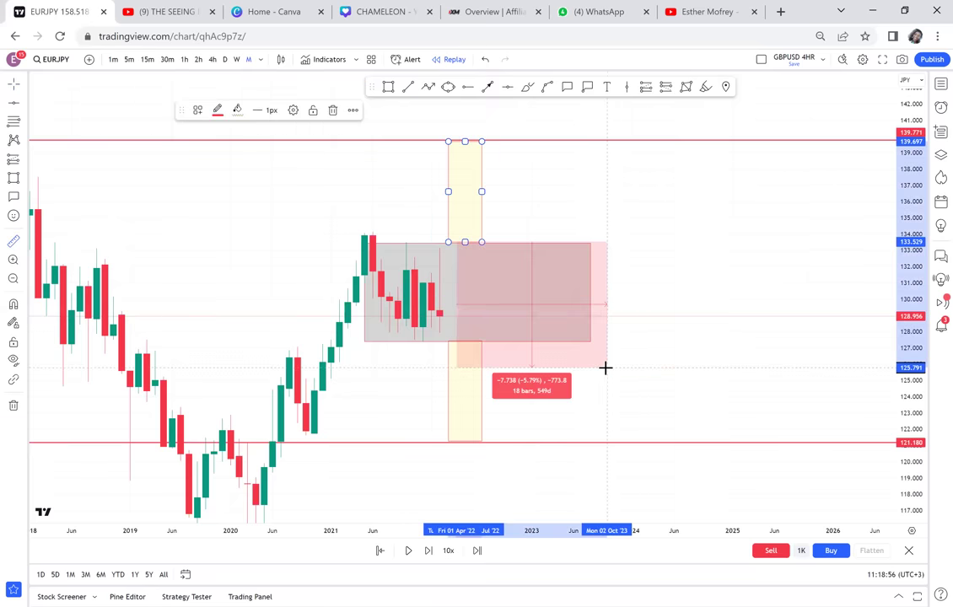
scroll(633, 361, "up", 1)
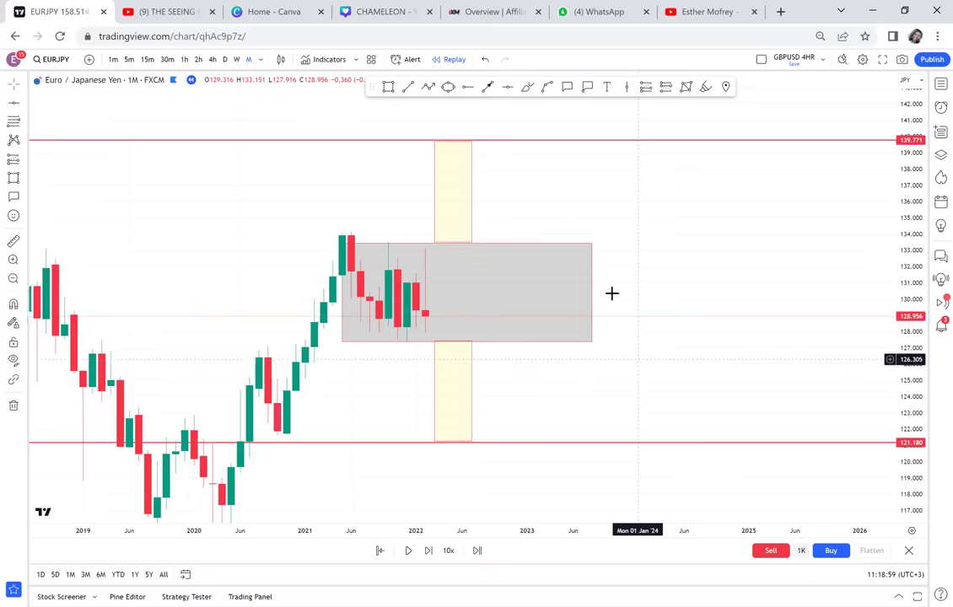
Draw a zigzag arrow path from the consolidation's upper edge through a small pullback up to about 139.565.
left_click(428, 88)
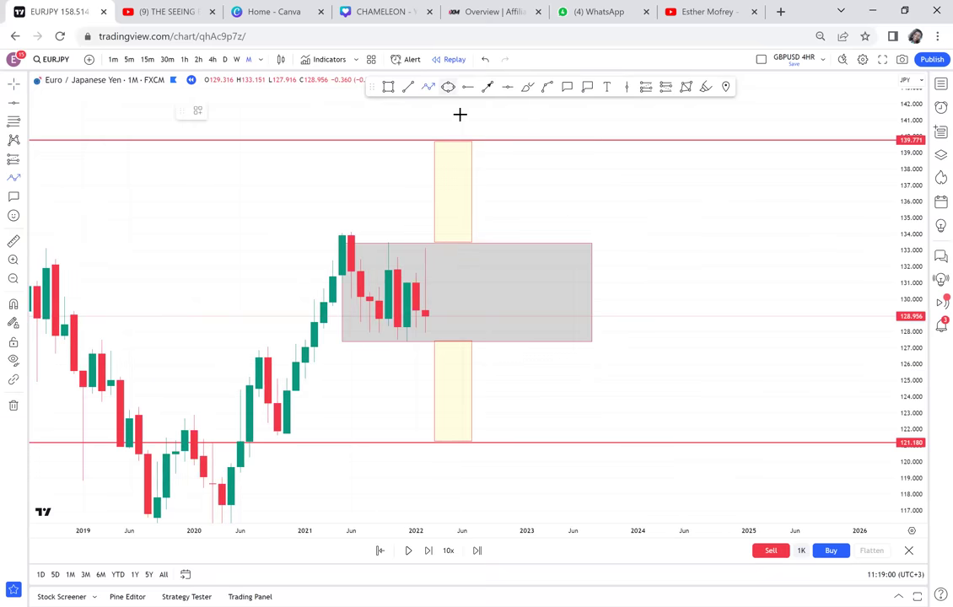
left_click(490, 242)
left_click(508, 223)
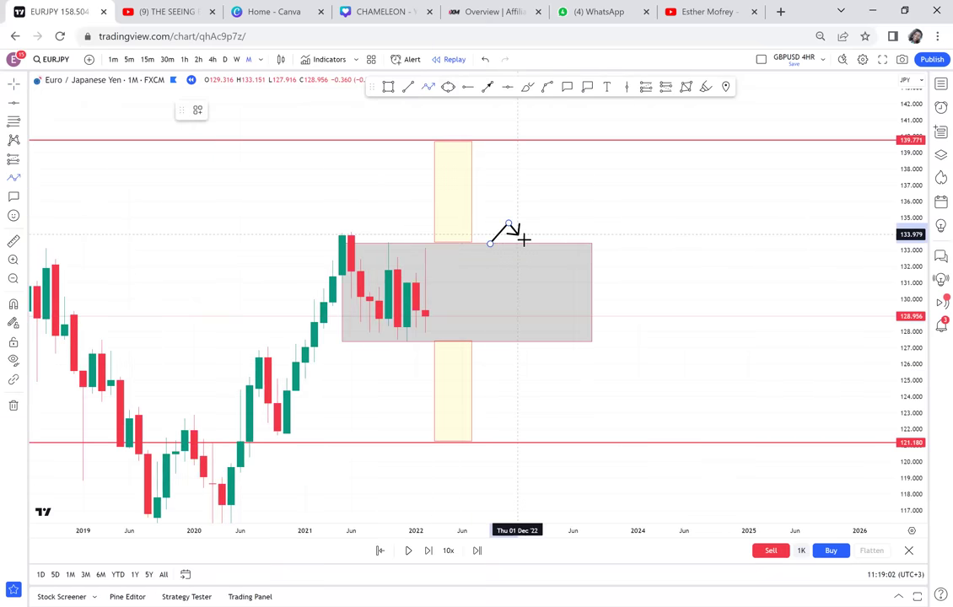
left_click(526, 239)
double_click(552, 144)
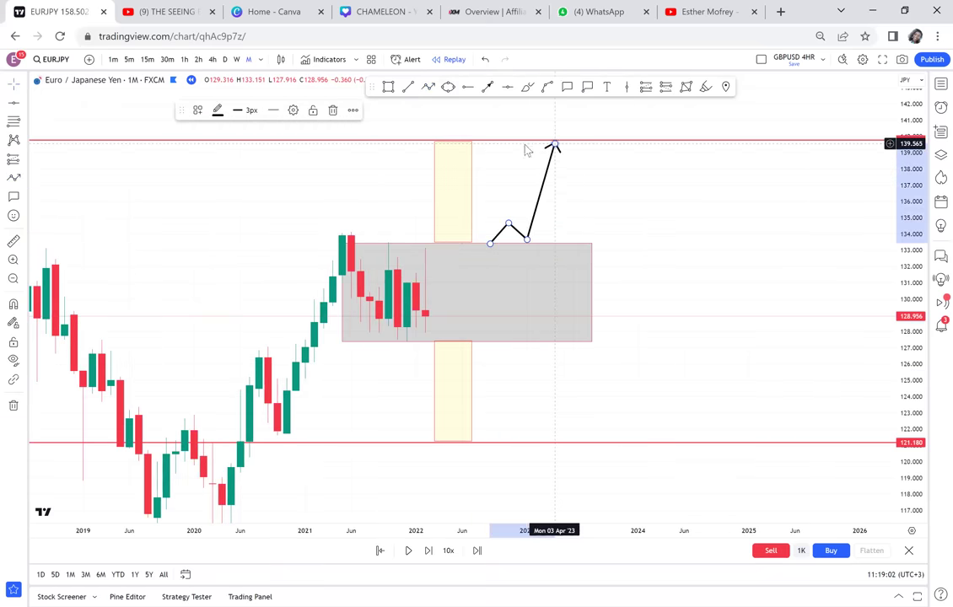
Draw a zigzag arrow path from the consolidation's lower edge through a small retest down to just above the 121.180 line.
left_click(428, 87)
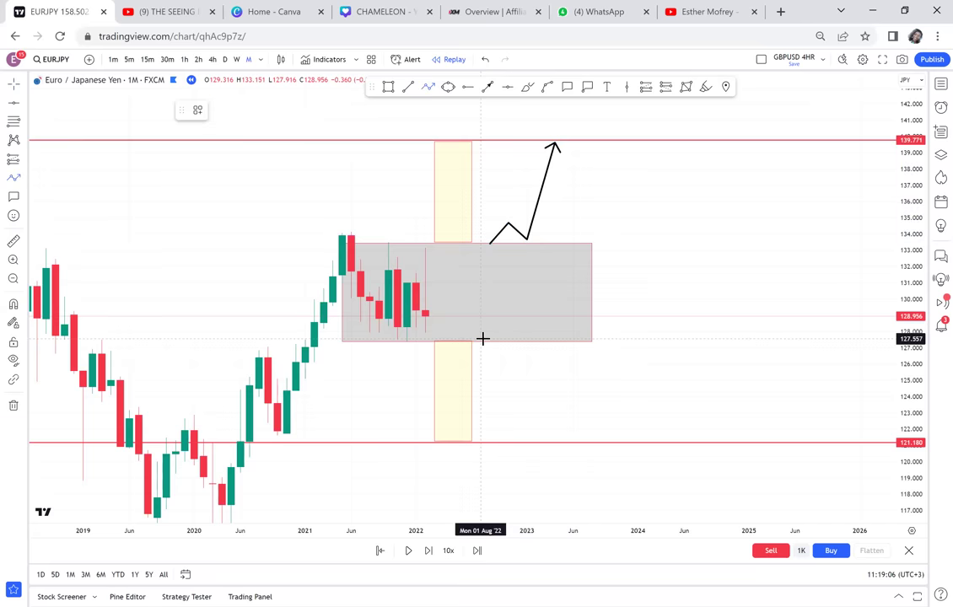
left_click(490, 340)
left_click(499, 363)
double_click(517, 341)
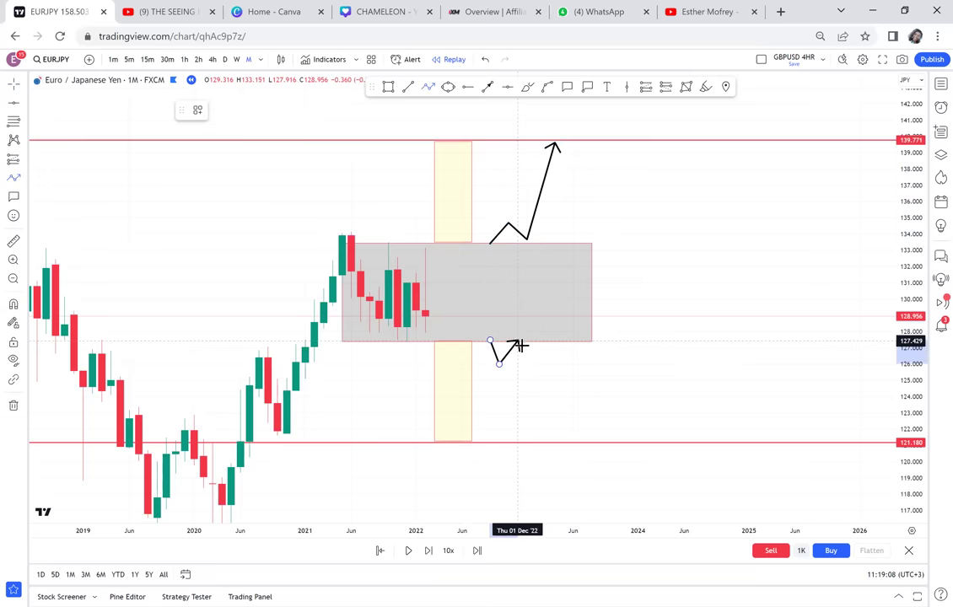
double_click(552, 437)
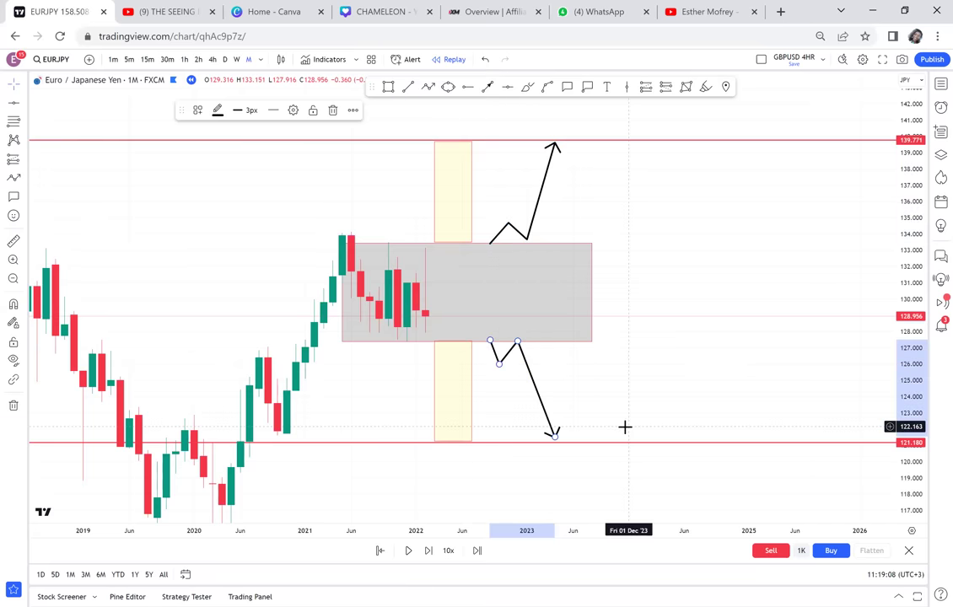
Step the monthly replay forward through the March 2022 candle.
left_click(429, 551)
left_click(428, 551)
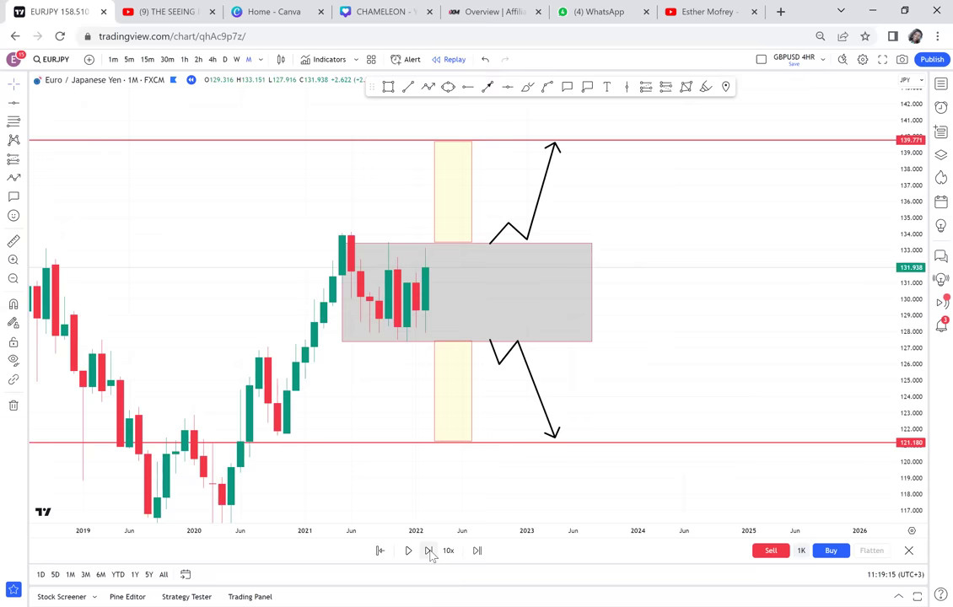
left_click(429, 551)
left_click(429, 551)
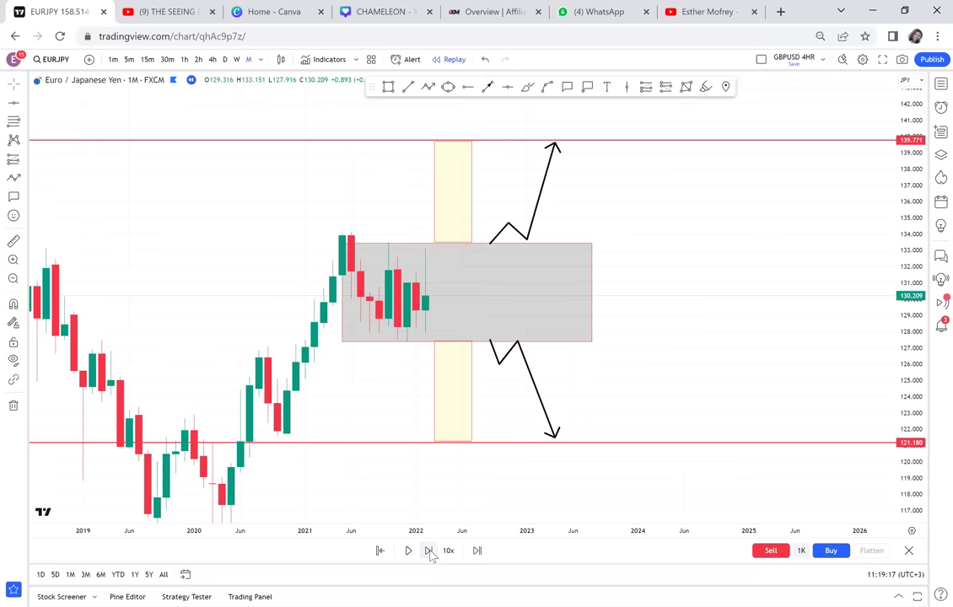
left_click(428, 551)
left_click(428, 551)
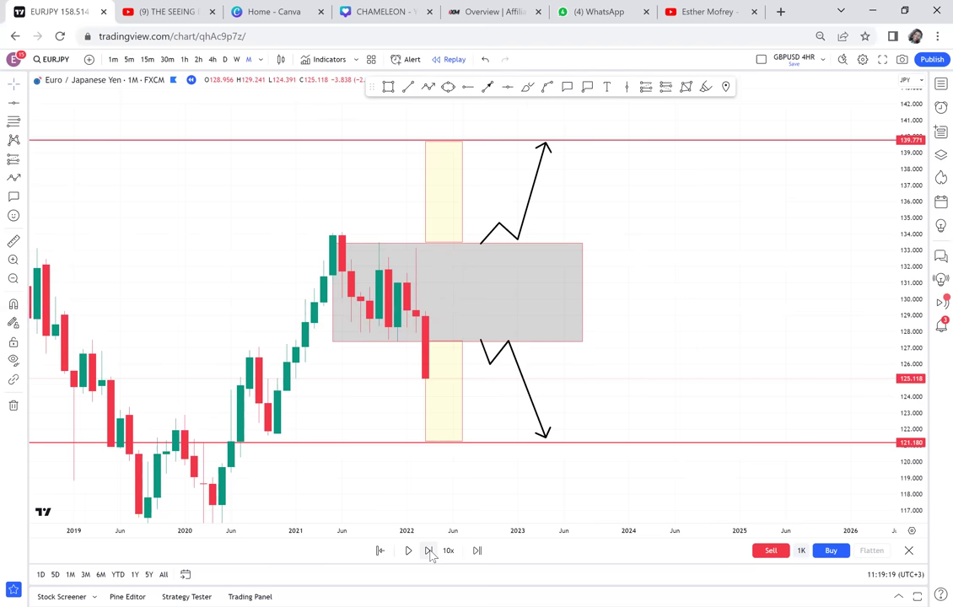
left_click(429, 550)
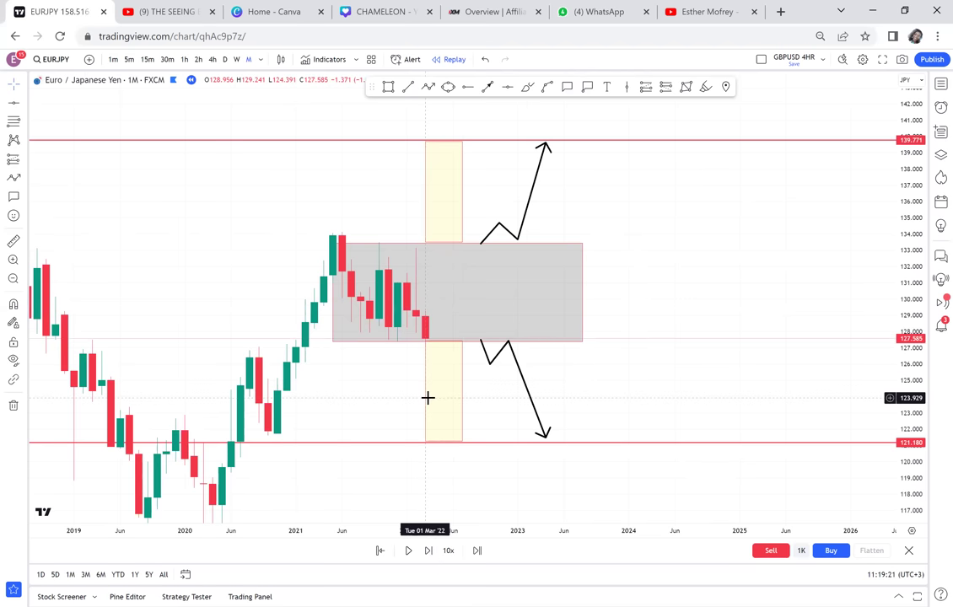
Shift the lower yellow rectangle later to span May to September 2022, and restart the replay from 1 March 2022.
left_click_drag(425, 389, 442, 386)
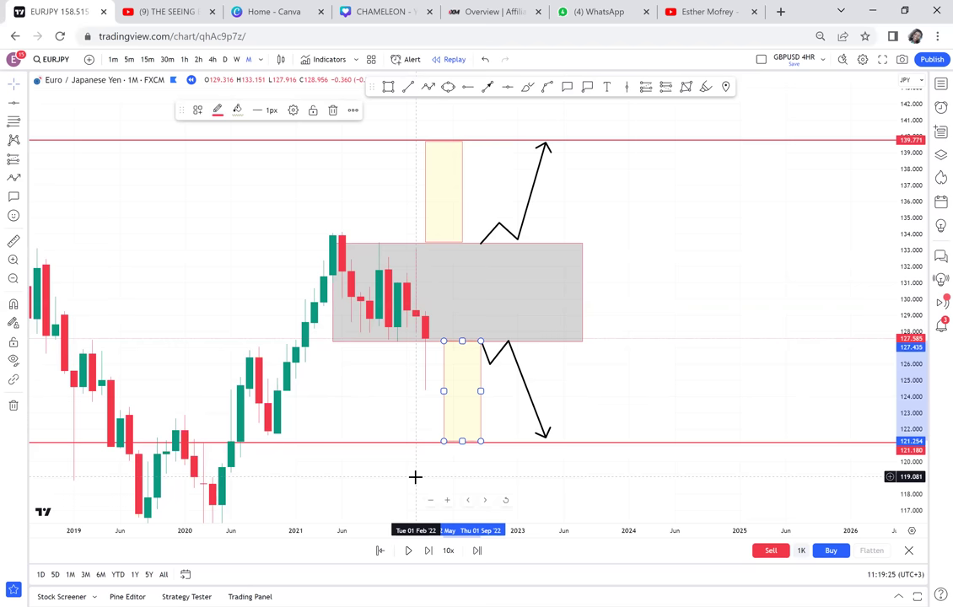
left_click(381, 551)
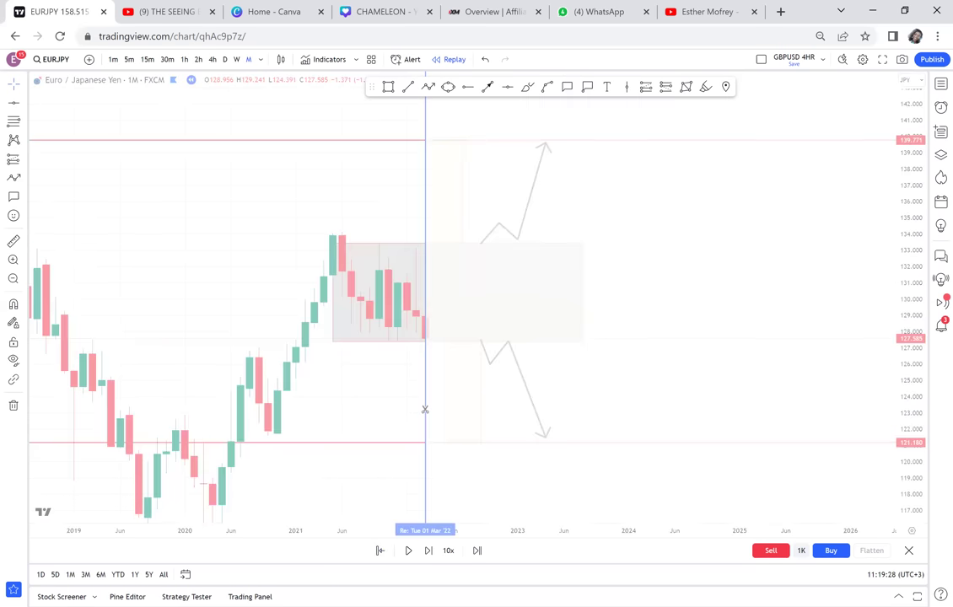
left_click(425, 410)
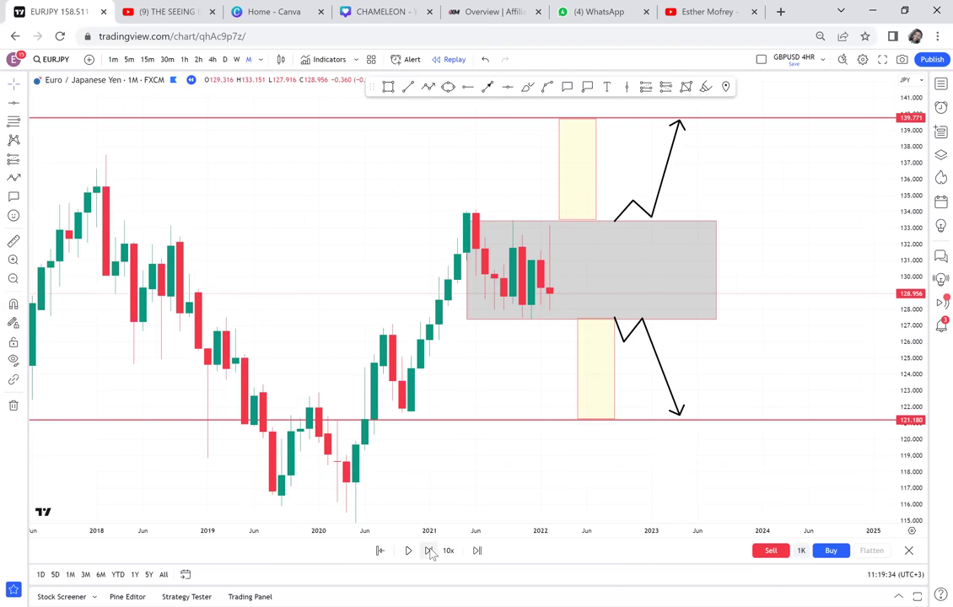
Step the restarted replay forward through March 2022 to follow the candle's break below the consolidation.
left_click(429, 551)
left_click(429, 551)
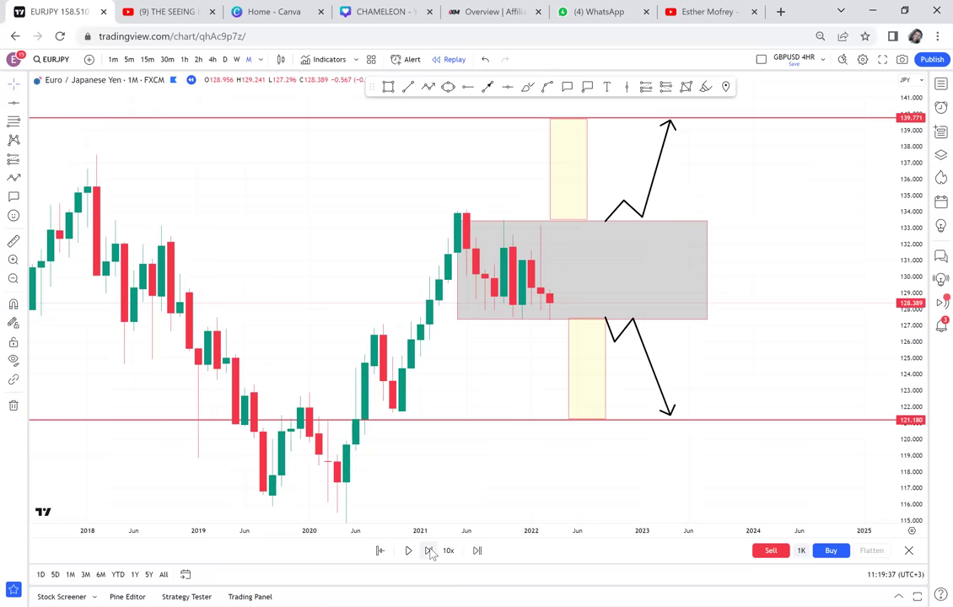
left_click(429, 550)
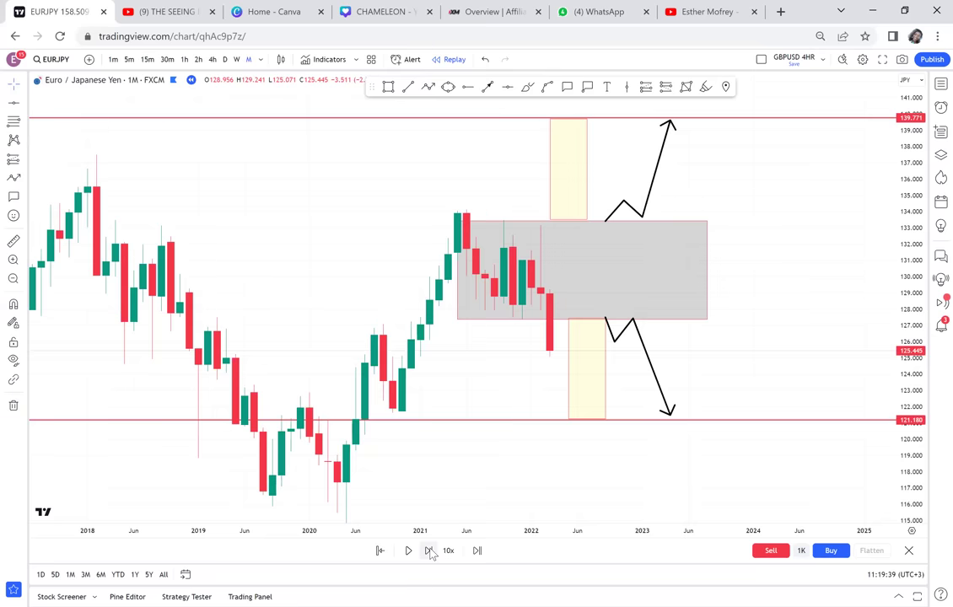
left_click_drag(416, 415, 331, 418)
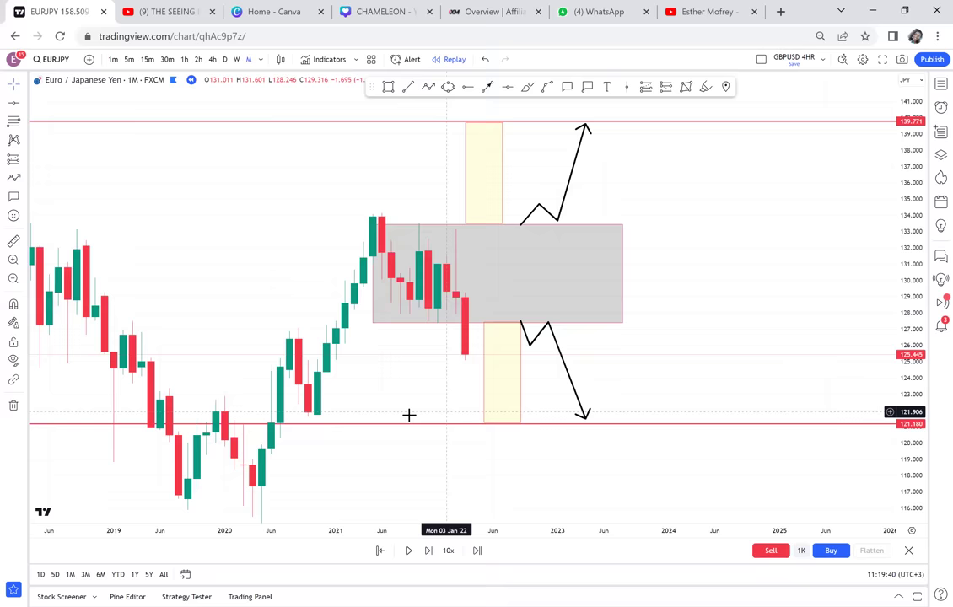
left_click_drag(446, 411, 409, 415)
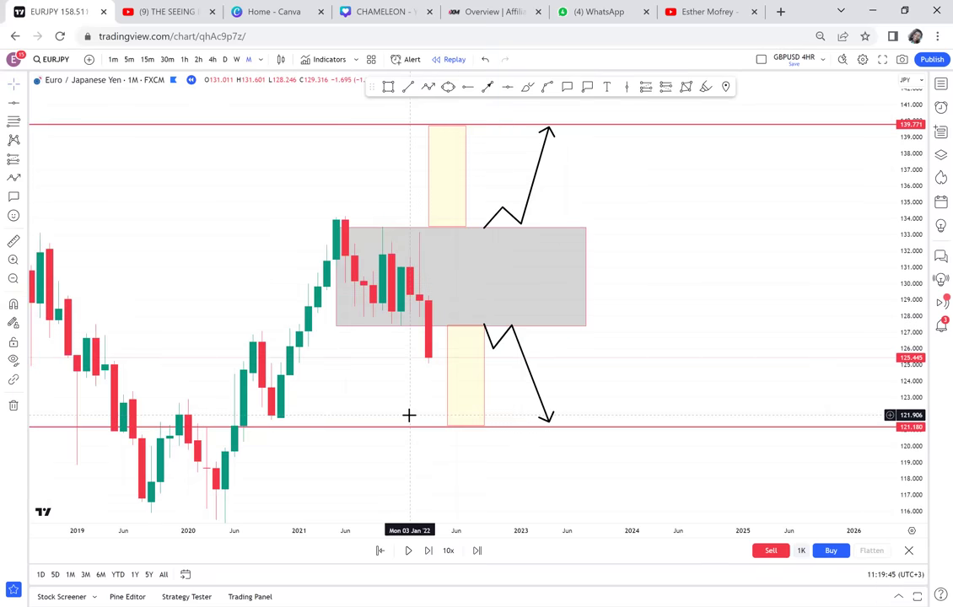
left_click(428, 551)
left_click(428, 551)
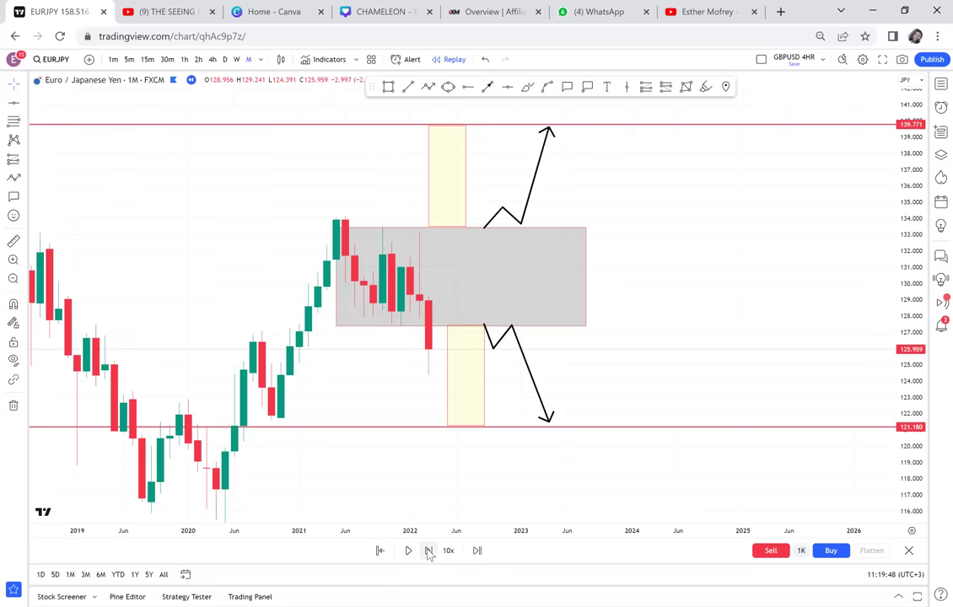
Step the monthly replay forward within March 2022 to follow the candle's reversal up past the consolidation's upper edge.
left_click(428, 553)
left_click(429, 553)
left_click(429, 553)
left_click(429, 553)
left_click(429, 552)
left_click(428, 553)
left_click(429, 553)
left_click(428, 550)
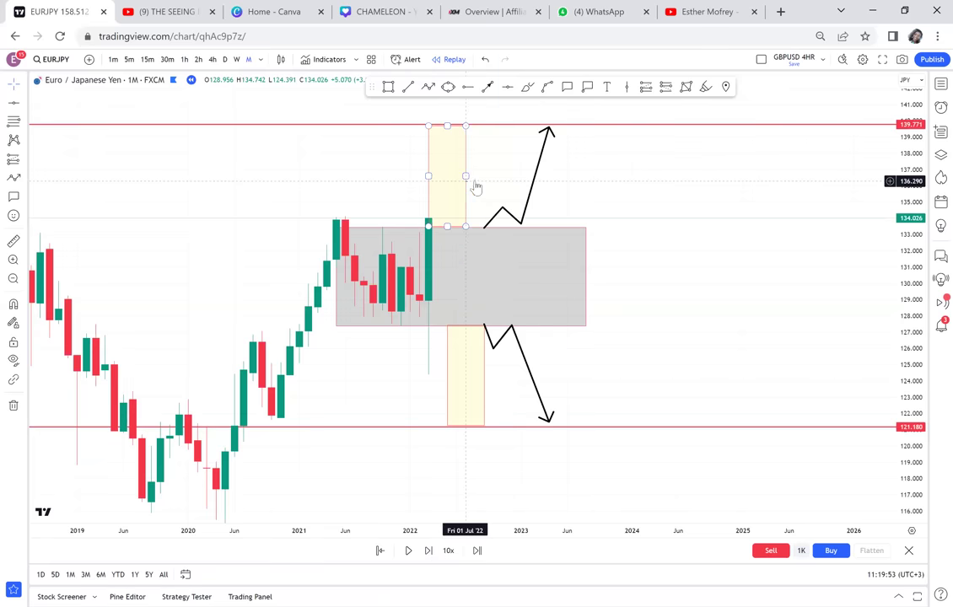
Shift the upper yellow rectangle later to span May to September 2022, and step the replay past March, restarting it at 1 April 2022.
left_click_drag(475, 187, 489, 179)
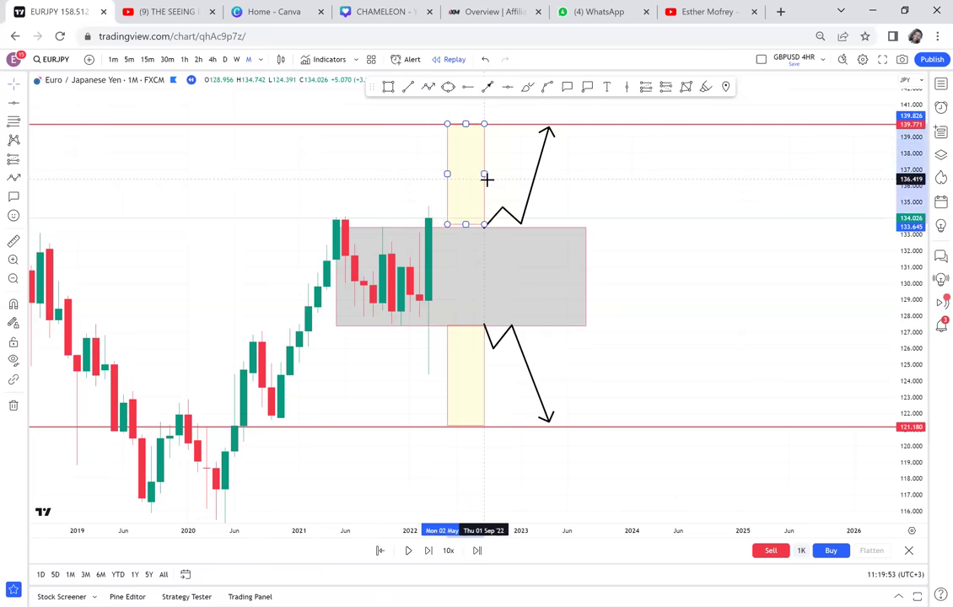
left_click(430, 551)
left_click(429, 551)
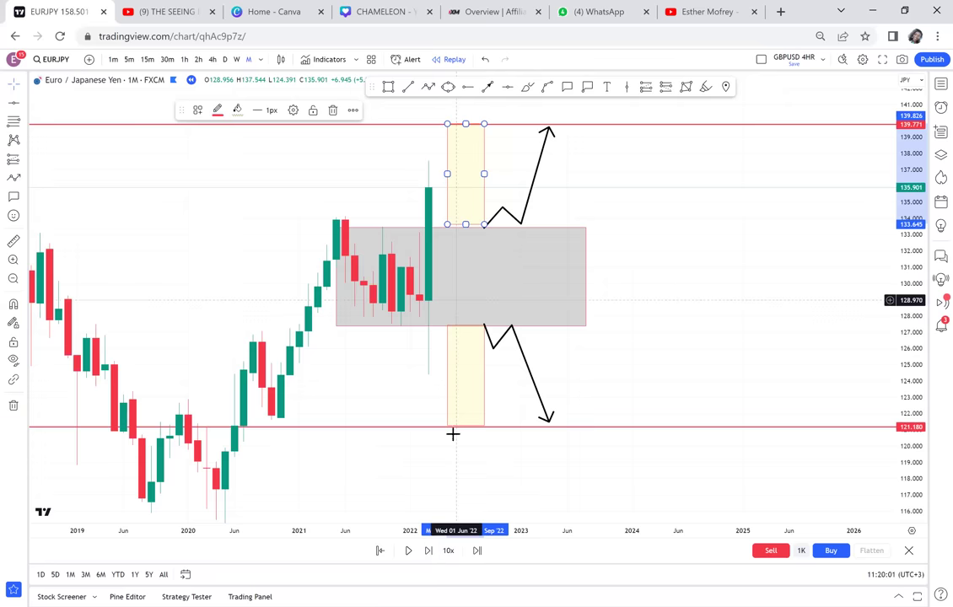
left_click(429, 551)
left_click(428, 553)
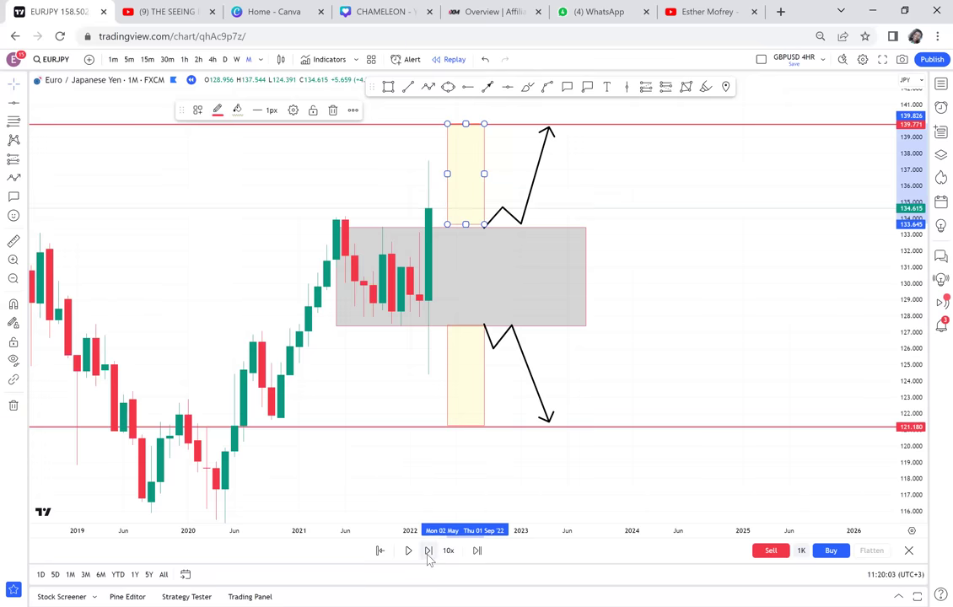
left_click(429, 552)
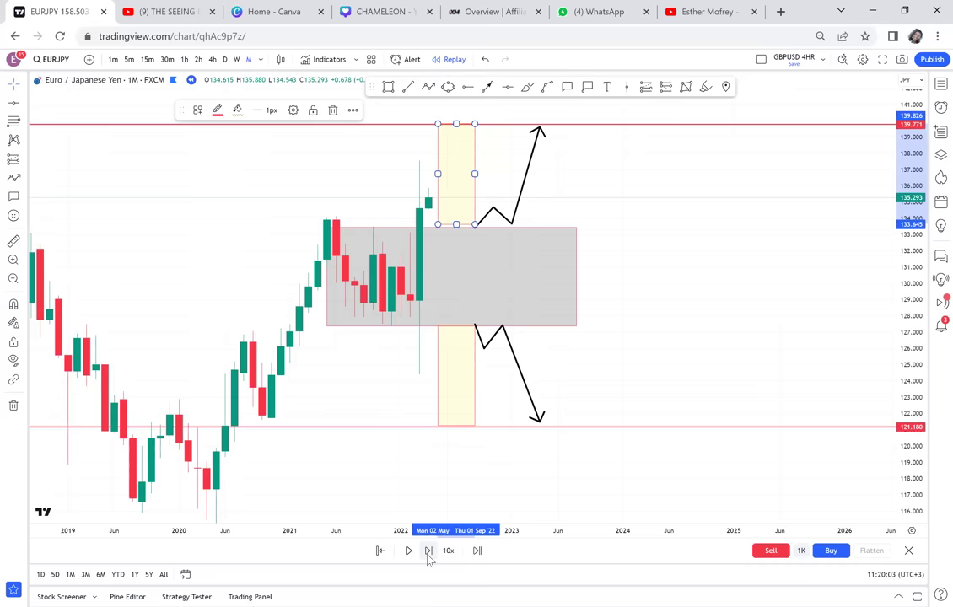
left_click(378, 551)
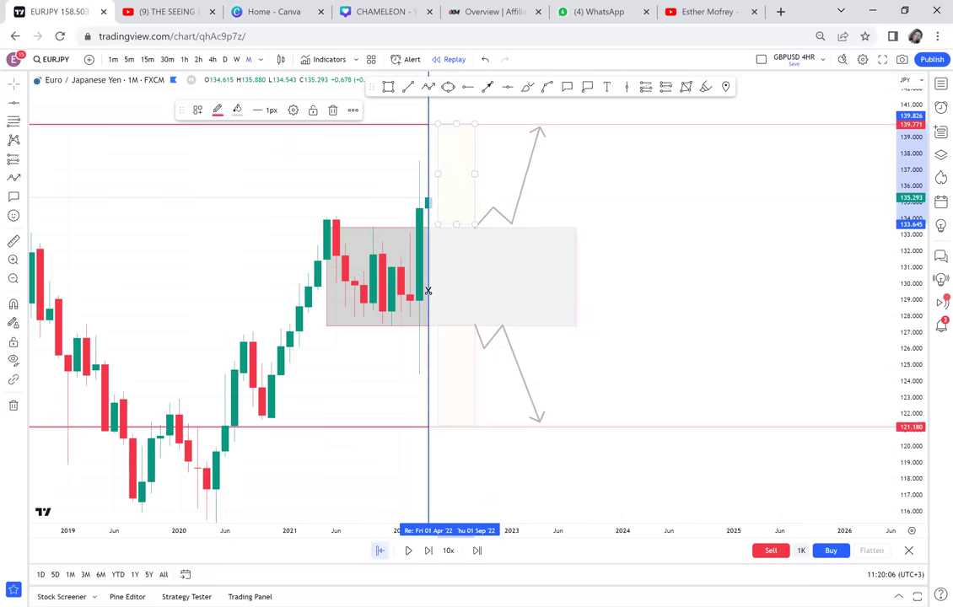
left_click(428, 291)
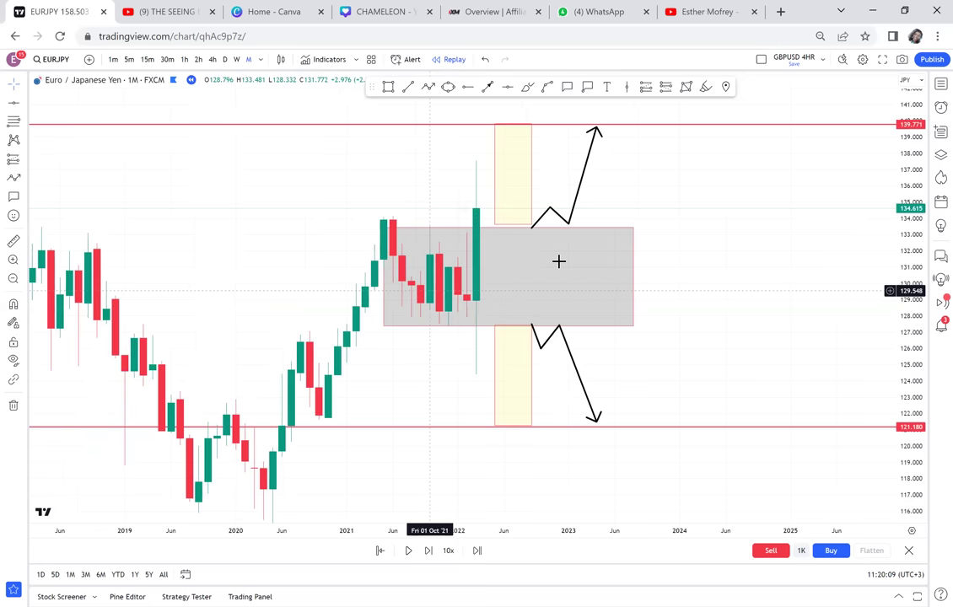
Place a long position starting April 2022 with entry at 134.685, stop at 130.056 and target at 139.790 on the upper line.
left_click_drag(385, 367, 299, 365)
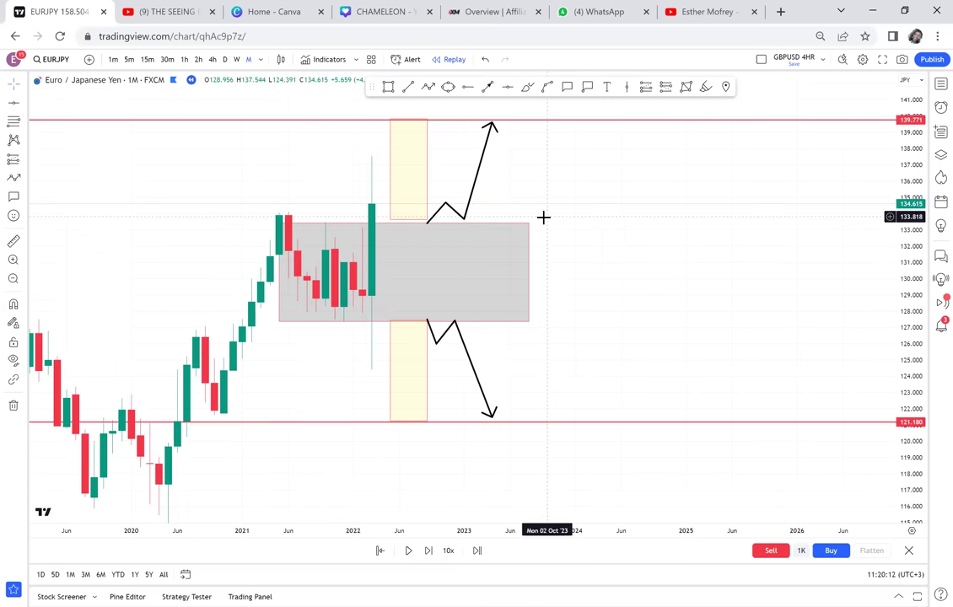
scroll(648, 251, "up", 3)
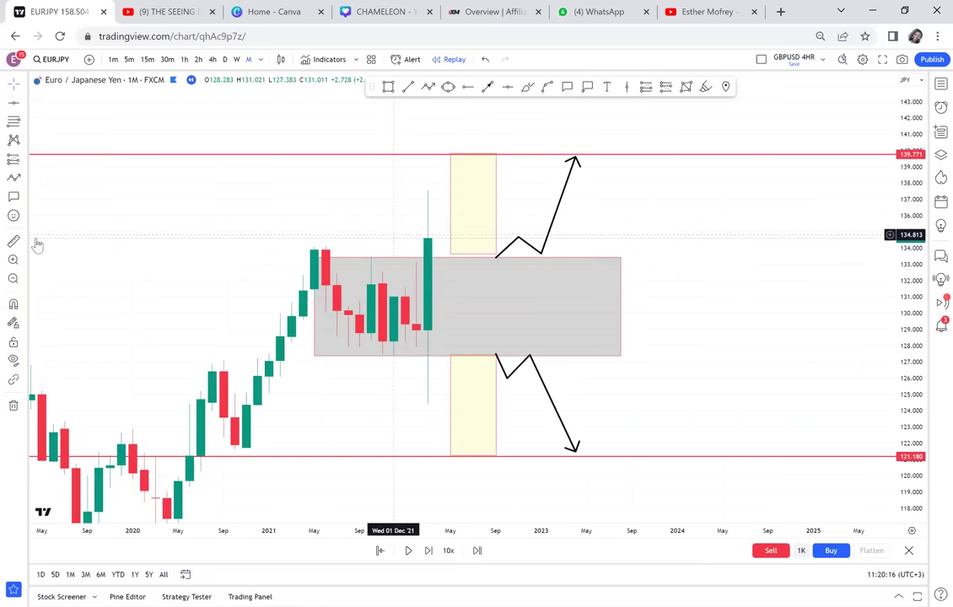
left_click(25, 163)
left_click(62, 174)
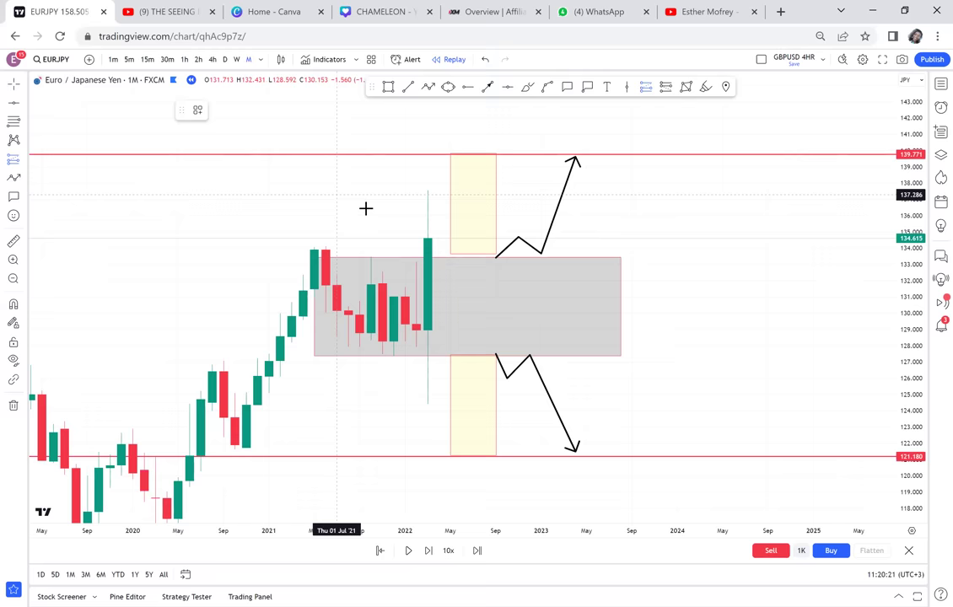
left_click(439, 239)
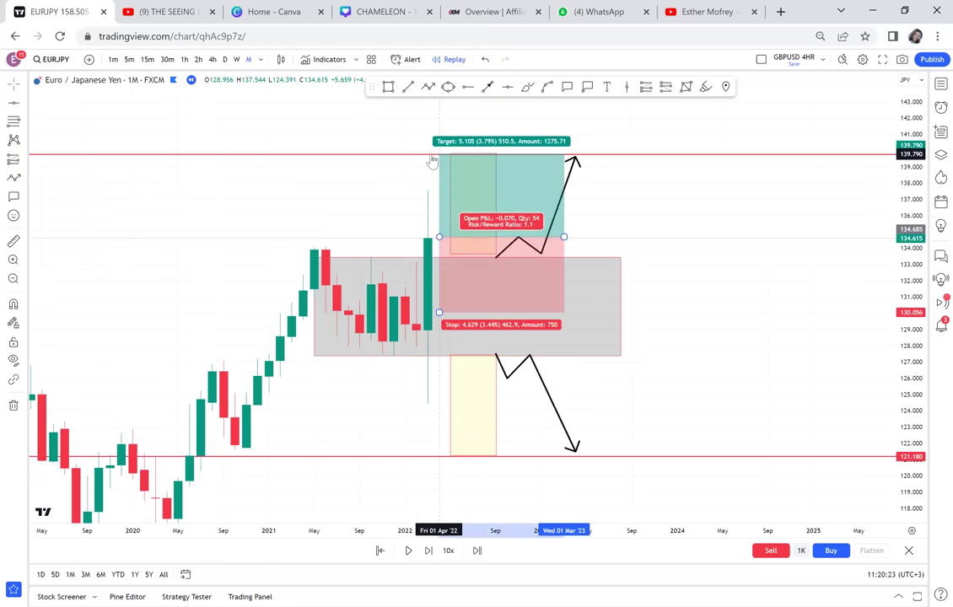
left_click(643, 216)
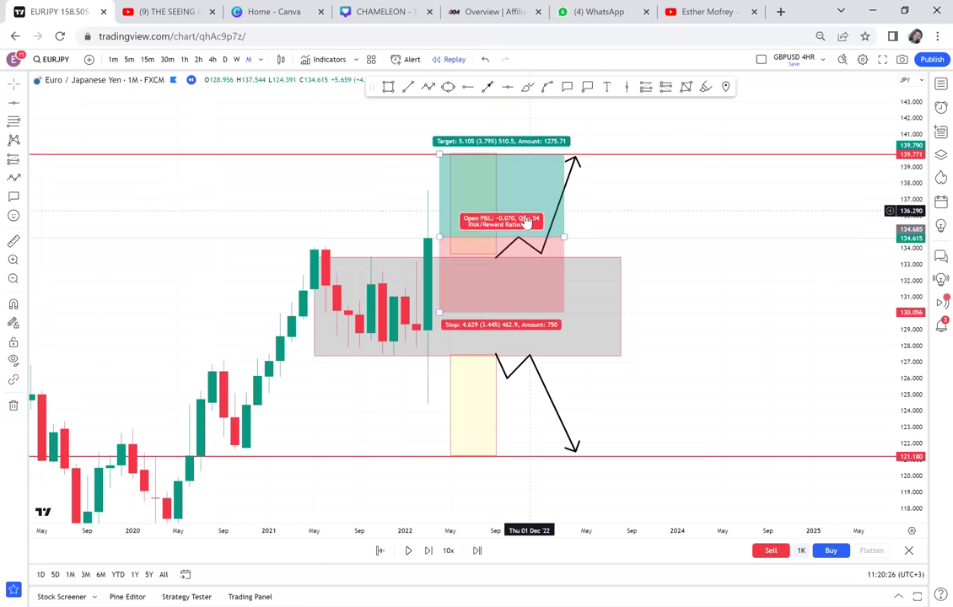
Measure the price distance from the March 2022 close up to the upper target line, and clear the measurement.
left_click(14, 242)
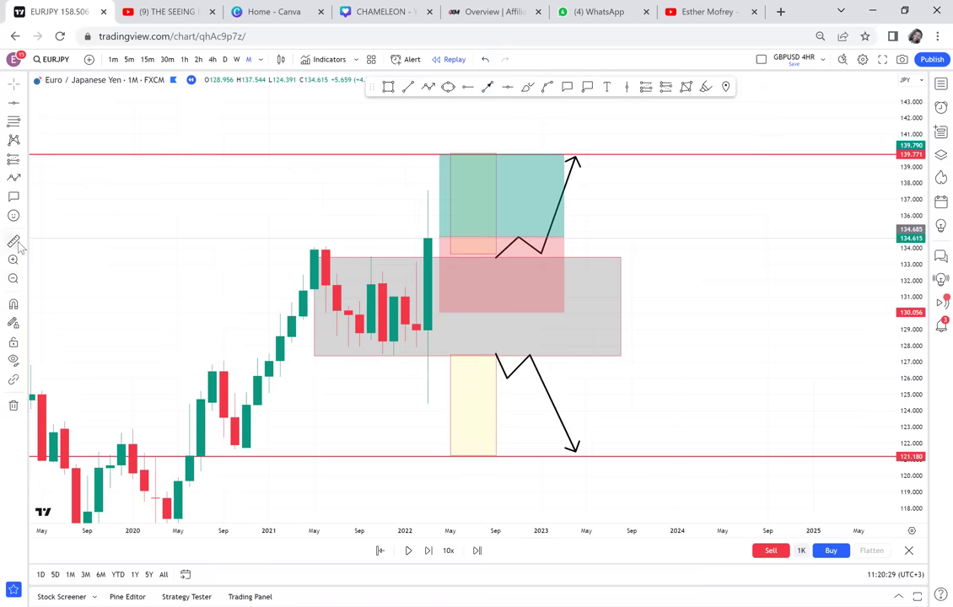
left_click(428, 240)
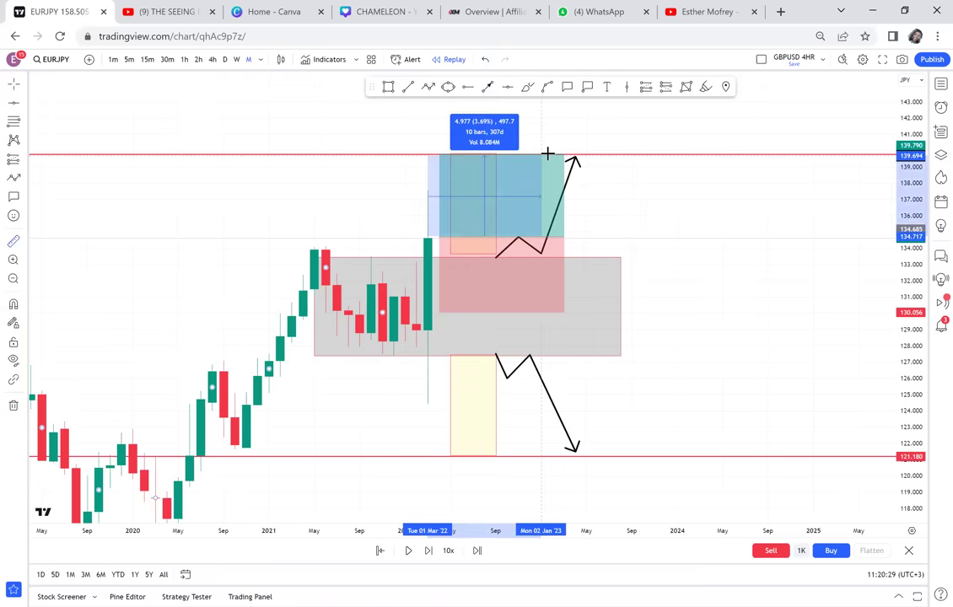
left_click(549, 155)
left_click(636, 244)
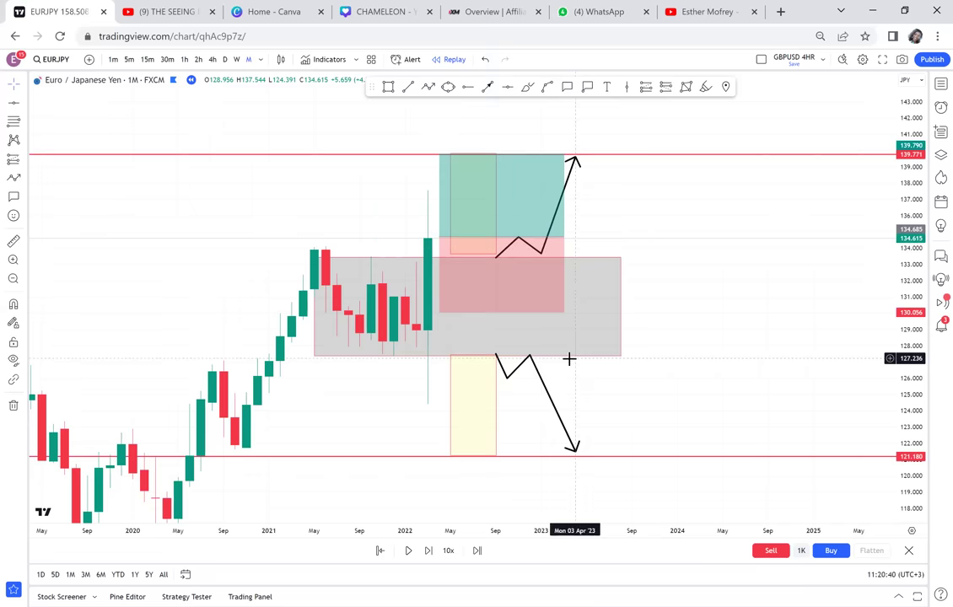
Step the monthly replay forward from April 2022 to the June 2022 candle to test the long position's target.
left_click(425, 557)
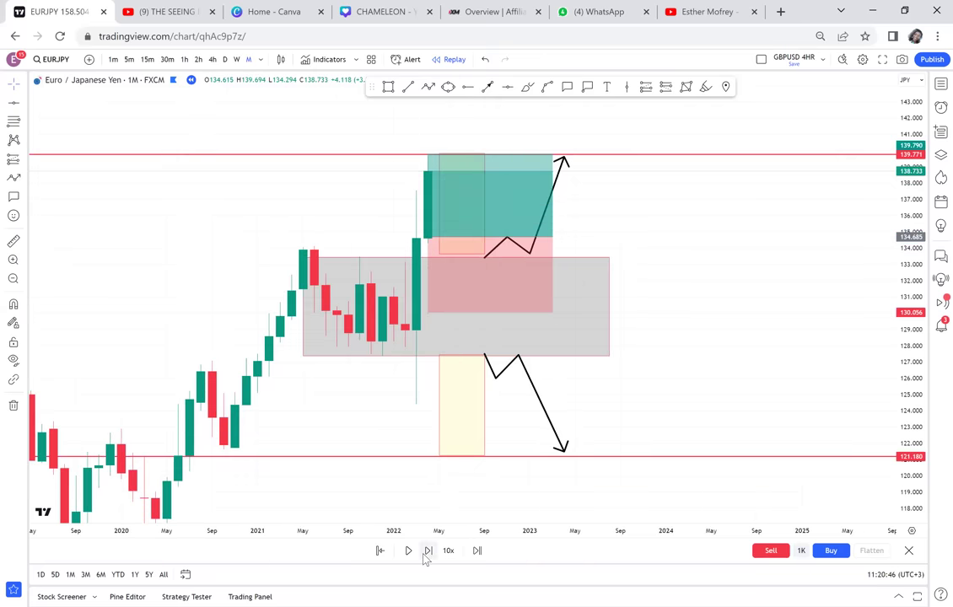
left_click(425, 557)
left_click(425, 557)
left_click(425, 557)
left_click(425, 556)
left_click(425, 557)
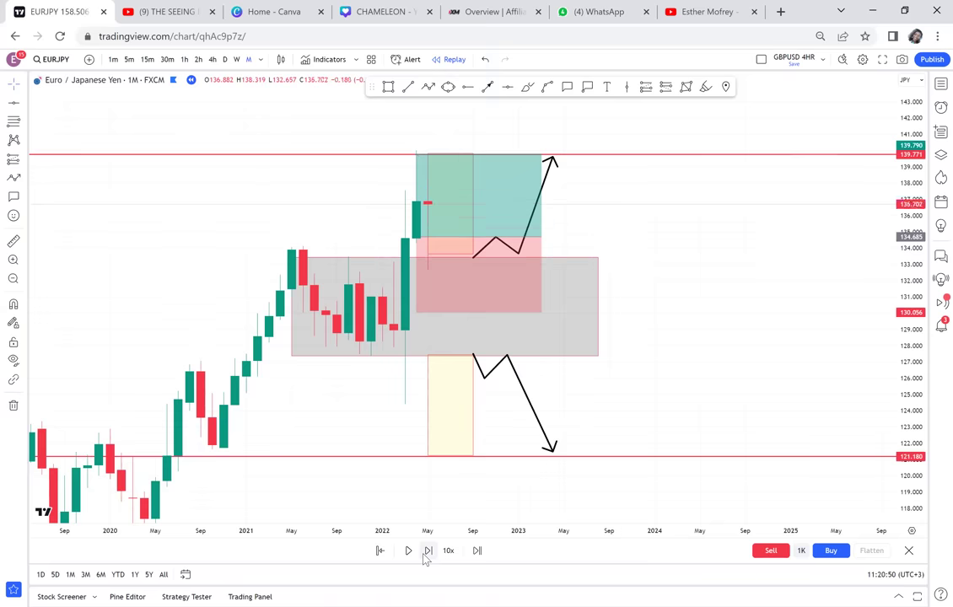
left_click(425, 553)
Move the long position to start in December 2022 and the upper yellow rectangle to span September 2022 to January 2023.
mouse_move(462, 247)
left_mouse_down()
mouse_move(482, 260)
mouse_move(558, 252)
left_mouse_up()
left_click_drag(689, 268, 720, 370)
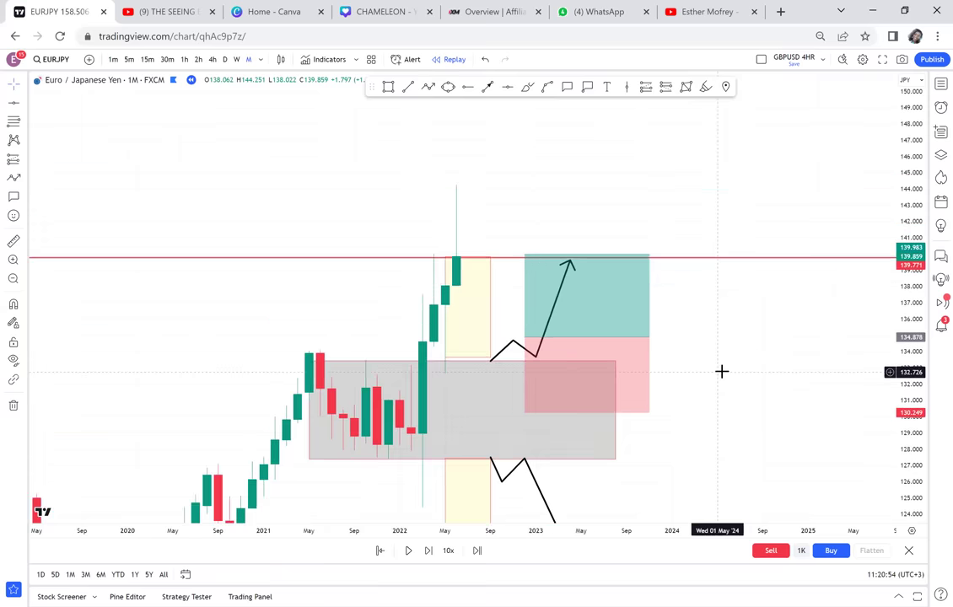
left_click(447, 314)
left_click_drag(444, 318, 489, 313)
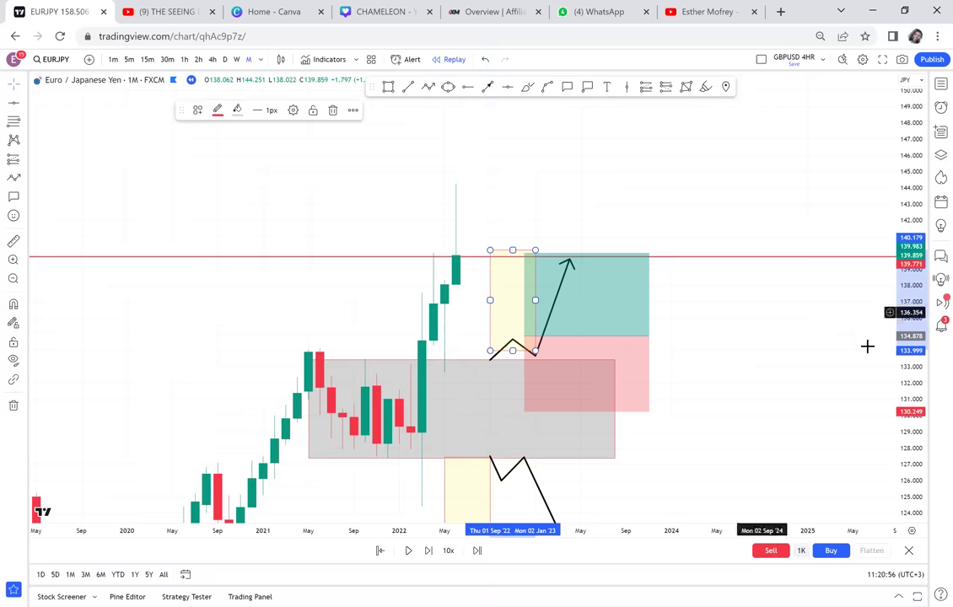
Refit the upper yellow rectangle to July to November 2022, from the consolidation's upper edge at 133.440 to 139.779 on the target line.
left_click_drag(913, 444, 908, 272)
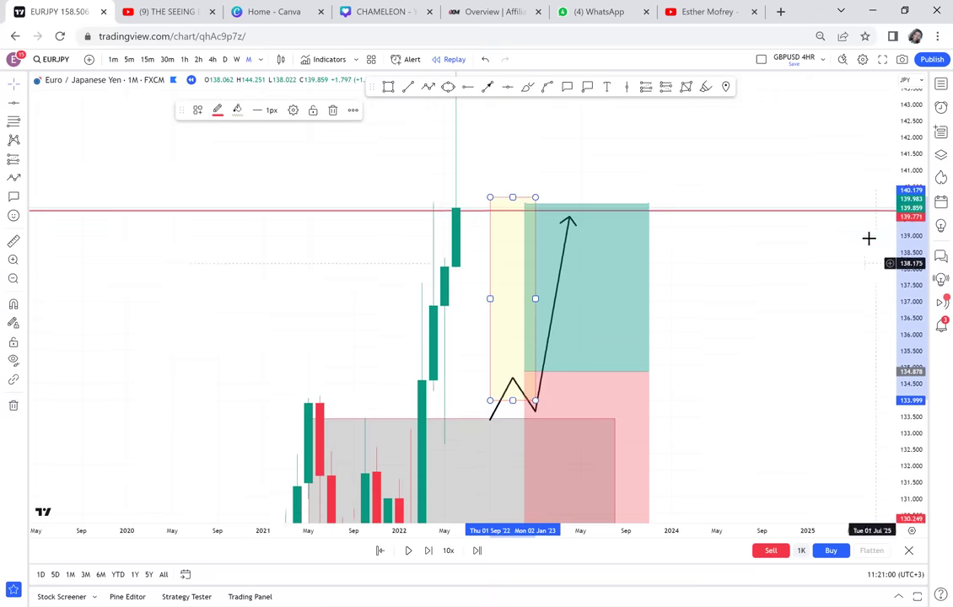
scroll(500, 281, "up", 3)
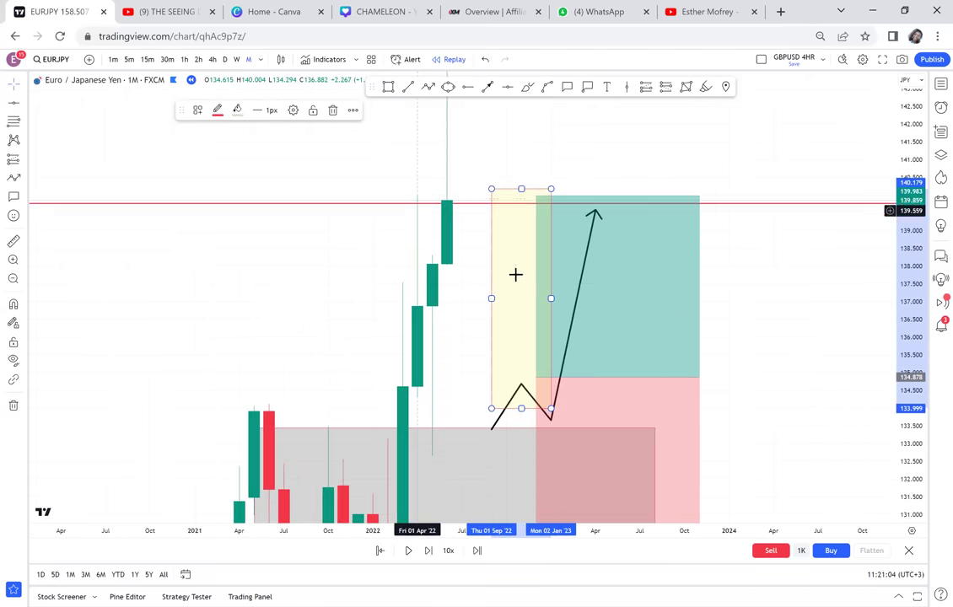
mouse_move(493, 274)
left_mouse_down()
mouse_move(457, 285)
mouse_move(453, 260)
left_mouse_up()
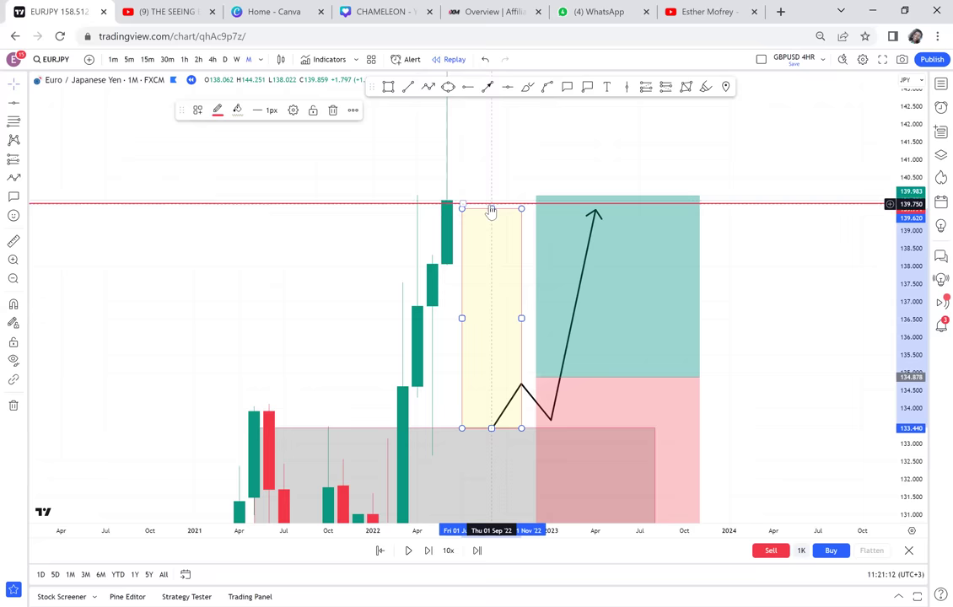
left_click_drag(491, 211, 498, 209)
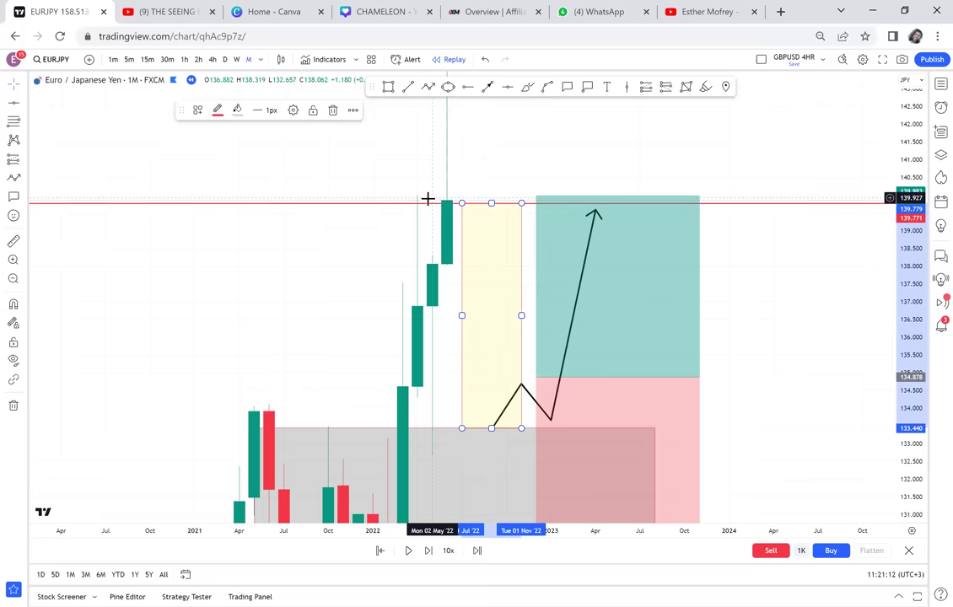
Draw an arrow from about 142.456 in May 2021 to about 139.882 in March 2022, pointing at where price meets the upper target line.
scroll(422, 151, "up", 2)
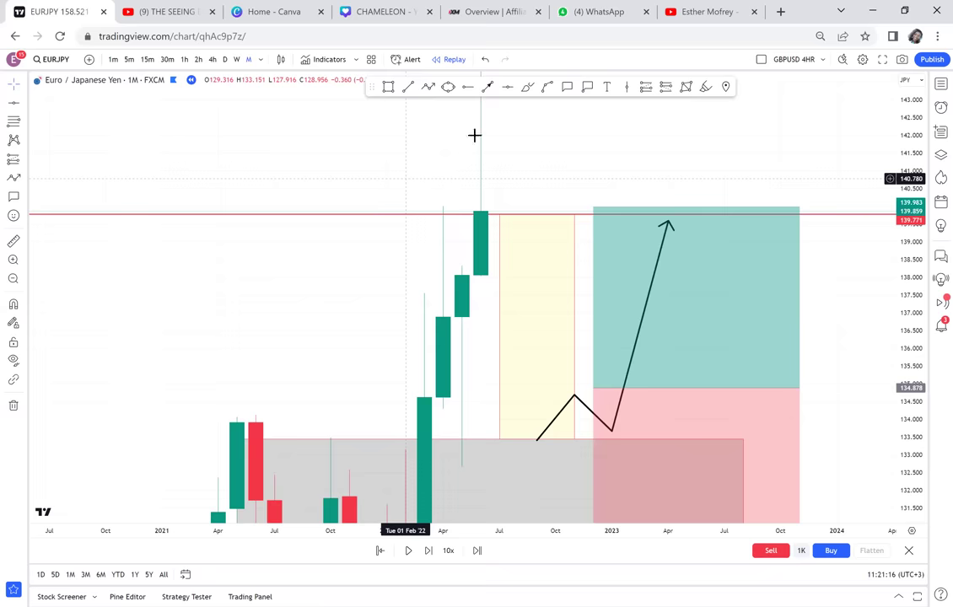
left_click(487, 90)
left_click(252, 128)
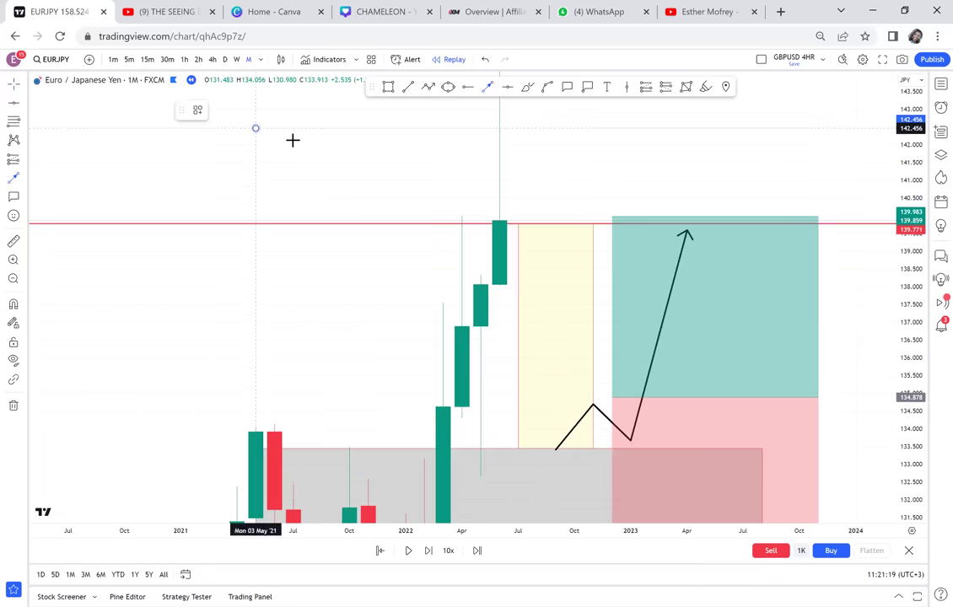
left_click(443, 219)
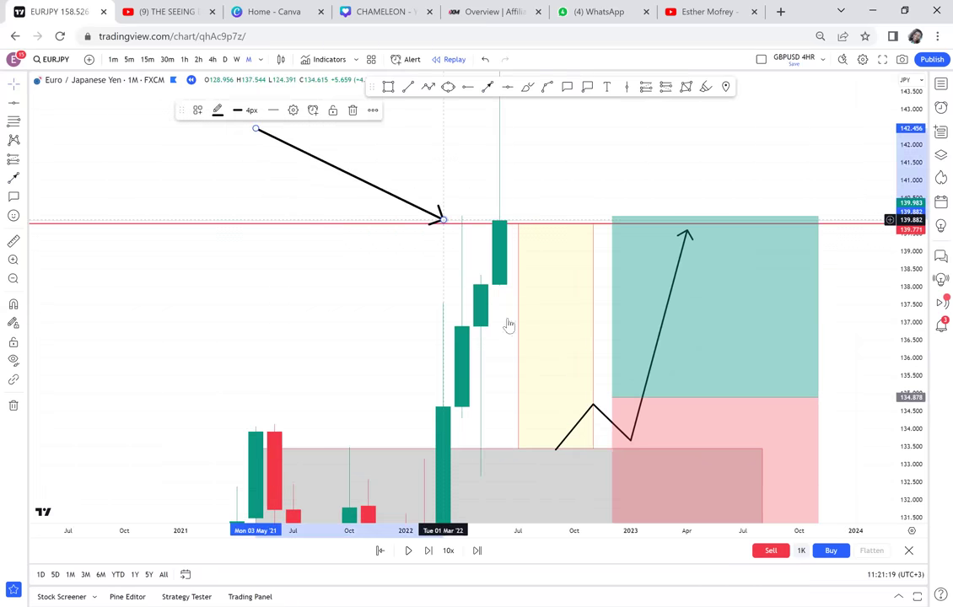
Measure the price distance from the breakout candle's close at about 134.602 up to the upper target line, and clear the measurement.
left_click_drag(512, 379, 585, 213)
scroll(585, 213, "up", 1)
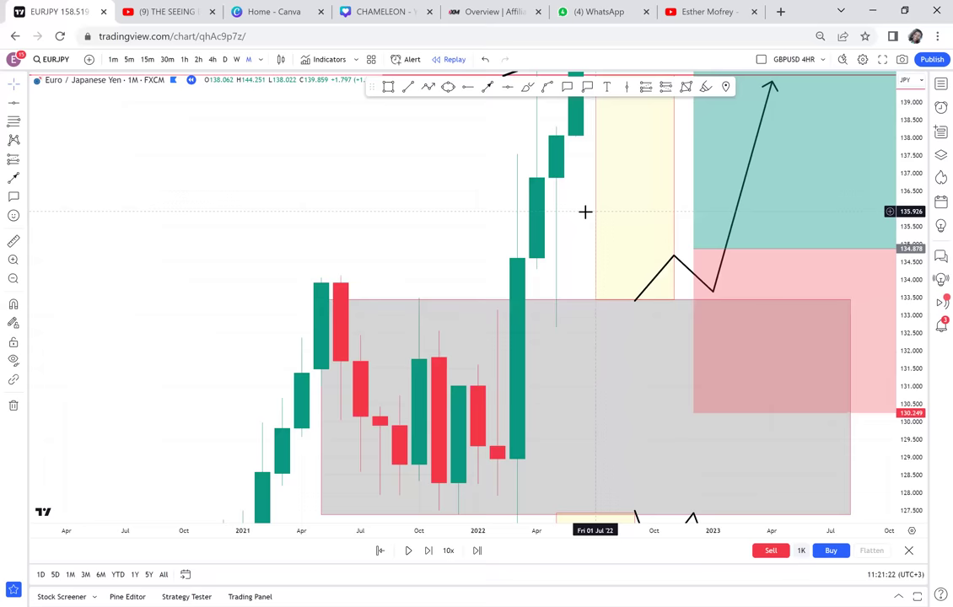
scroll(557, 244, "up", 1)
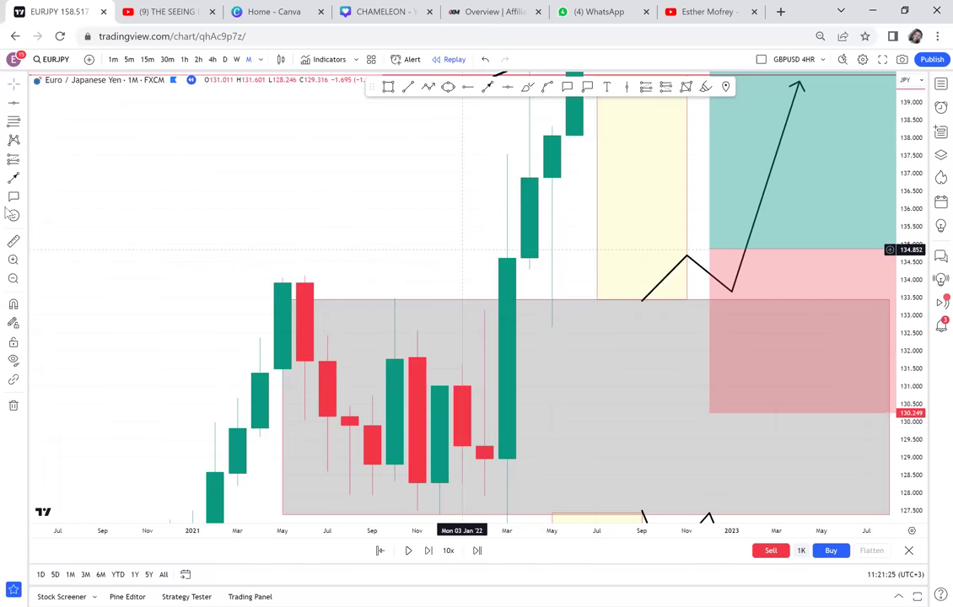
left_click(14, 242)
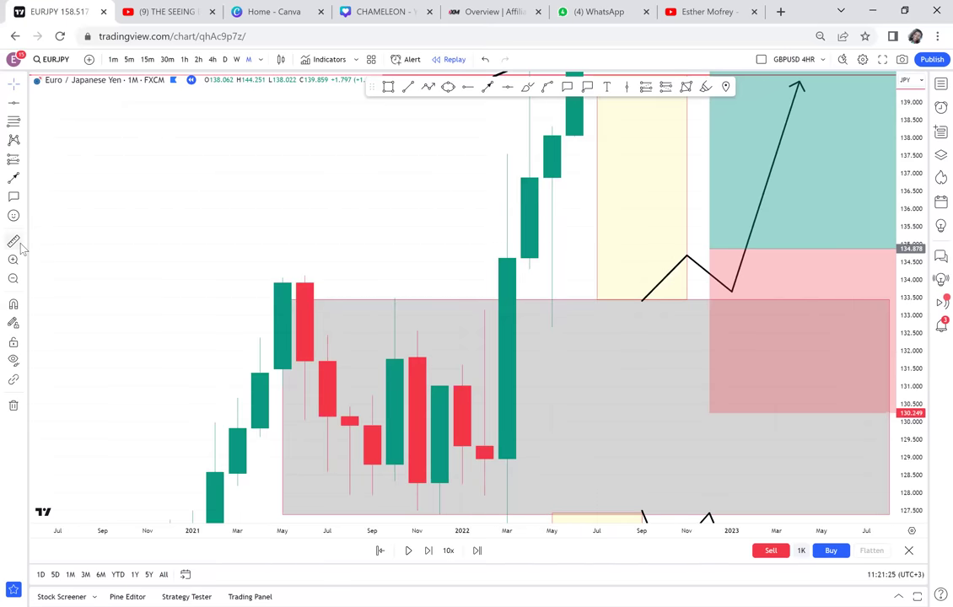
left_click(450, 258)
left_click(462, 261)
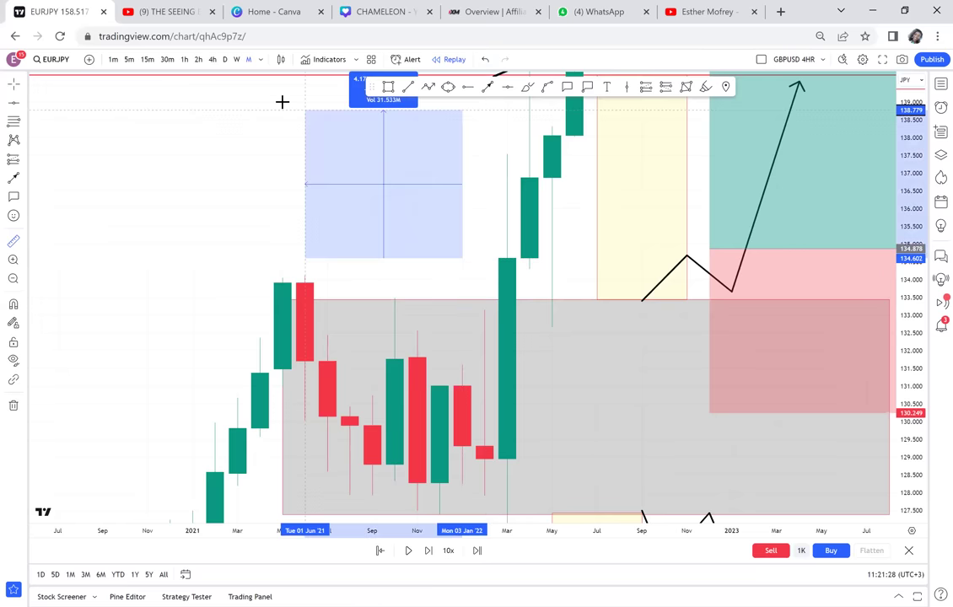
left_click(269, 76)
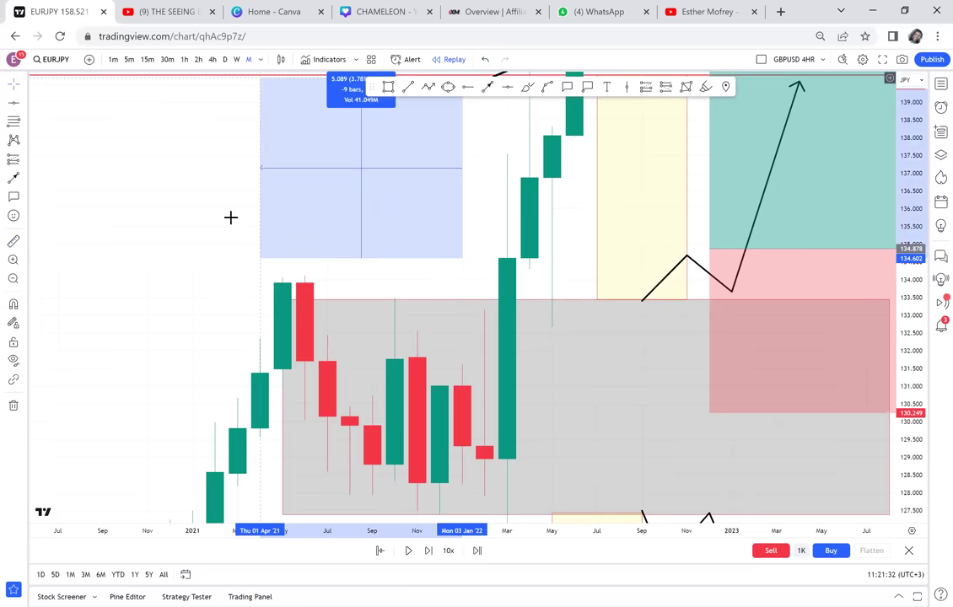
left_click_drag(226, 237, 88, 364)
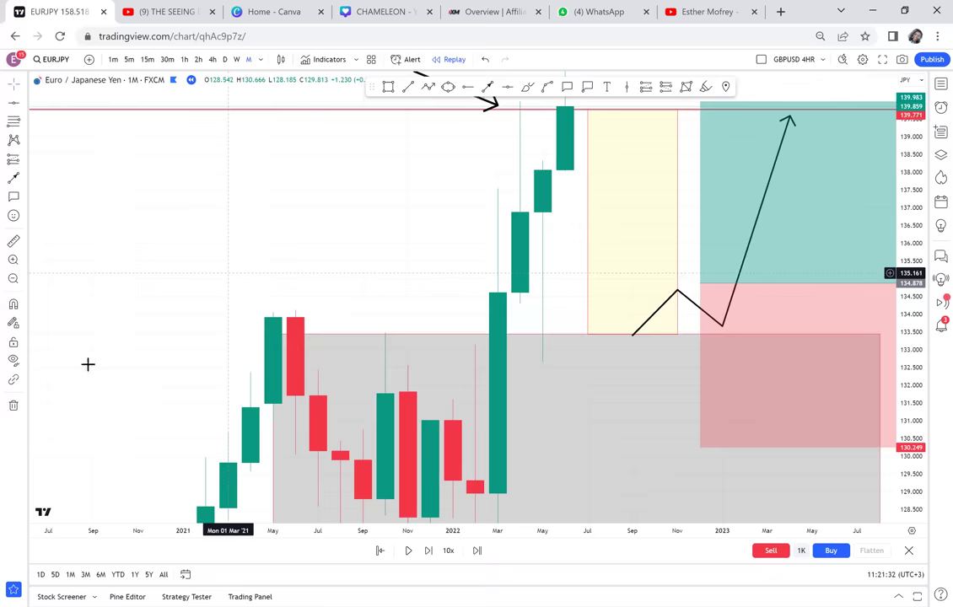
Play the monthly replay forward from June 2022 and pause it at the September 2022 candle to review the move beyond the target.
scroll(522, 300, "down", 1)
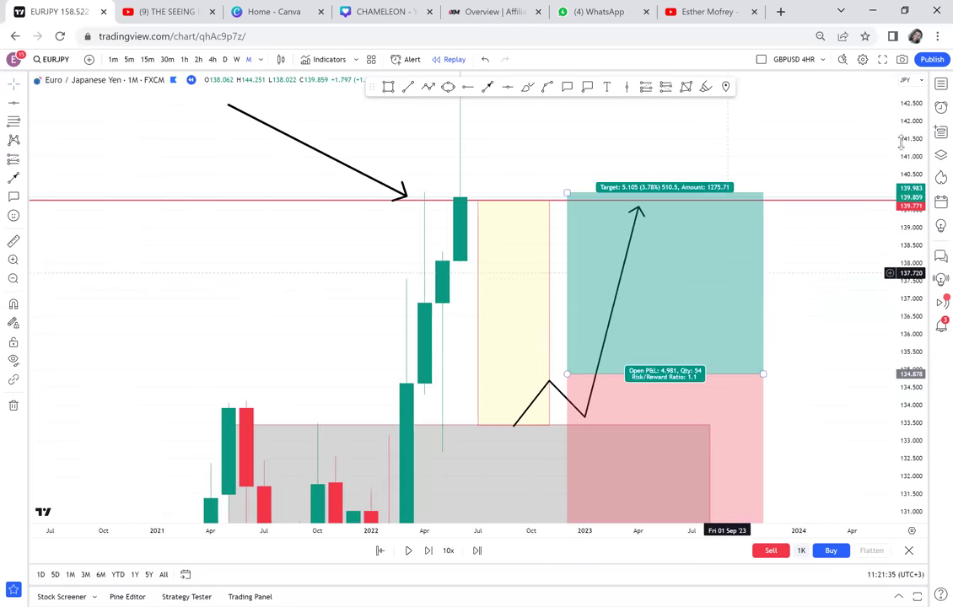
scroll(530, 354, "down", 1)
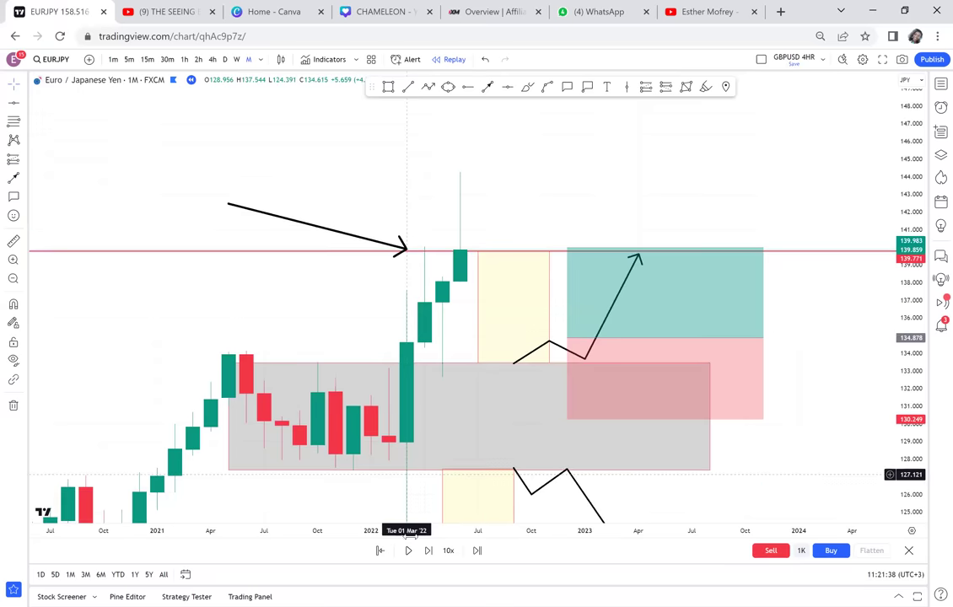
left_click(407, 552)
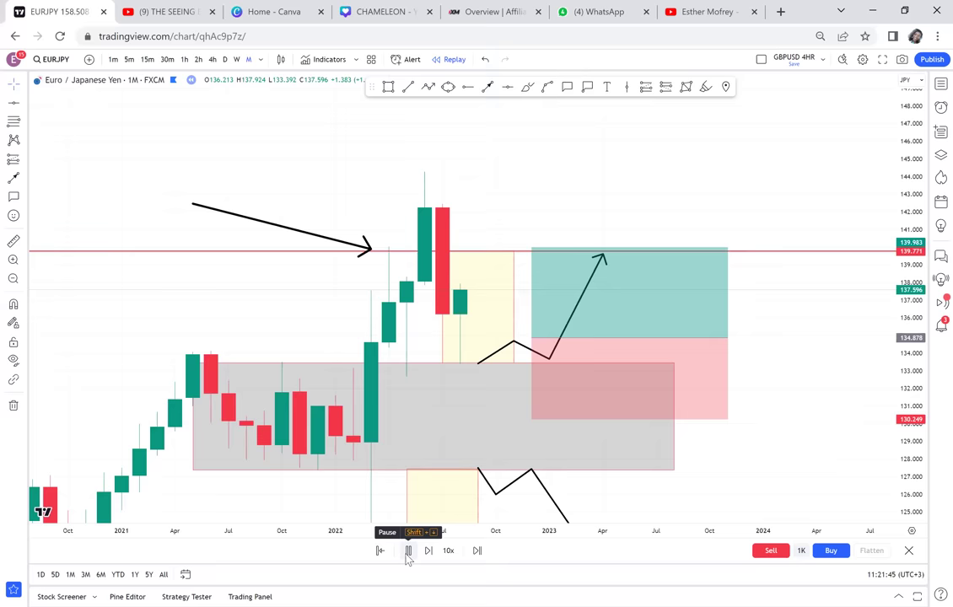
left_click(407, 551)
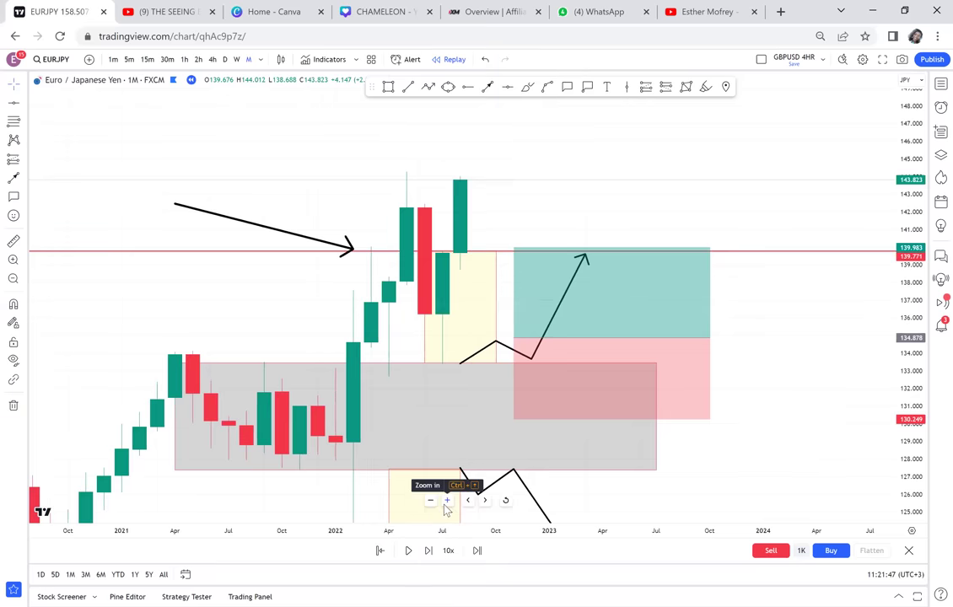
scroll(639, 270, "down", 1)
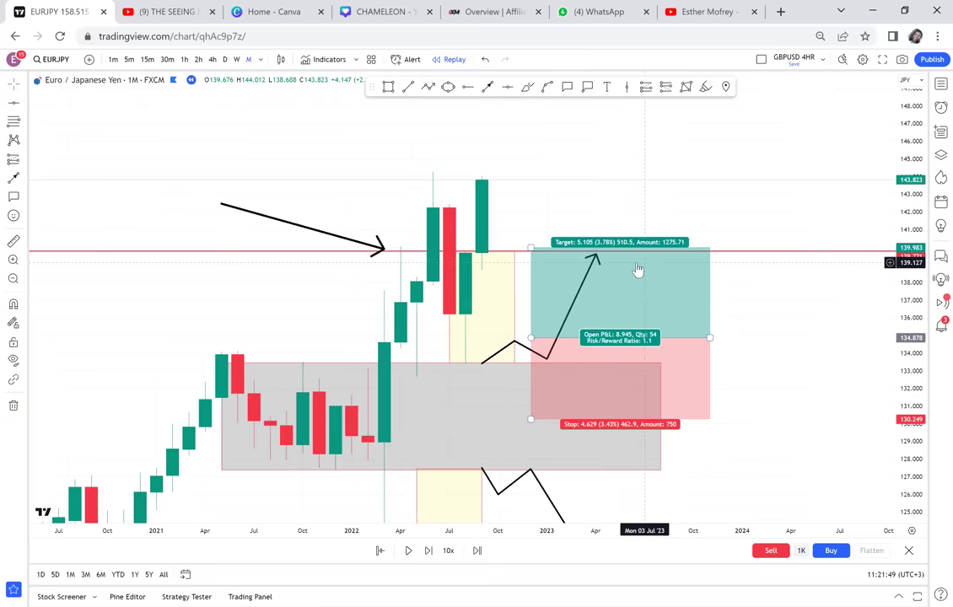
scroll(640, 265, "down", 2)
left_click_drag(625, 162, 558, 196)
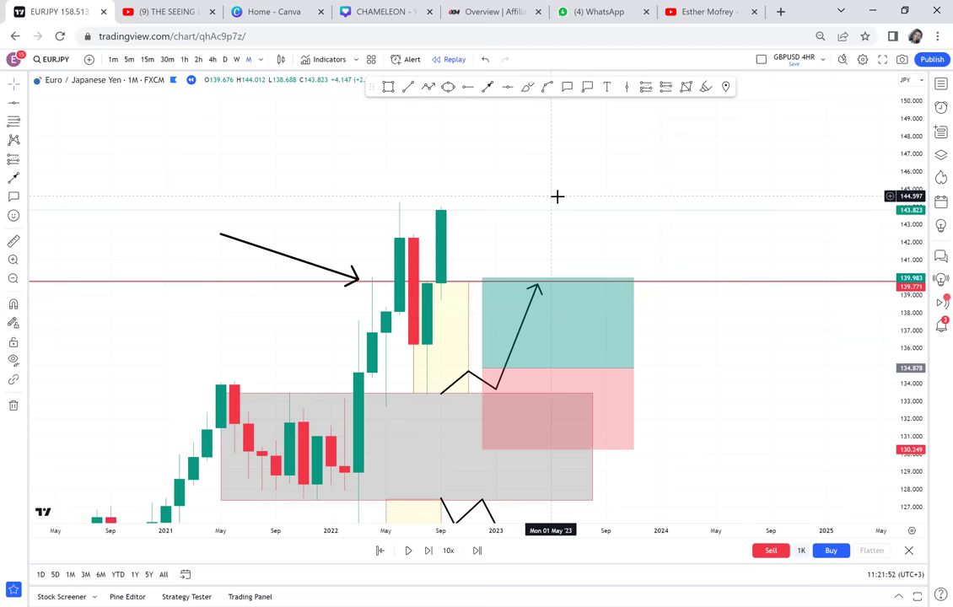